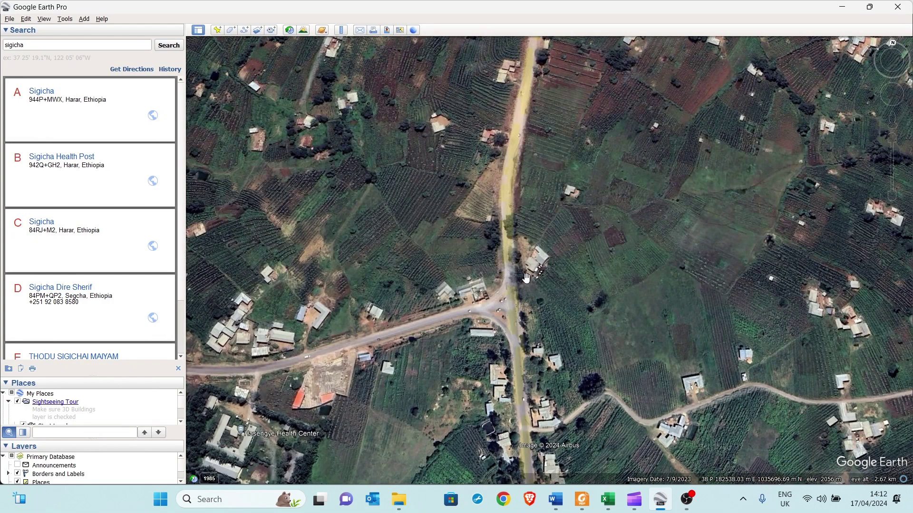
pyautogui.scroll(3, 499, 317)
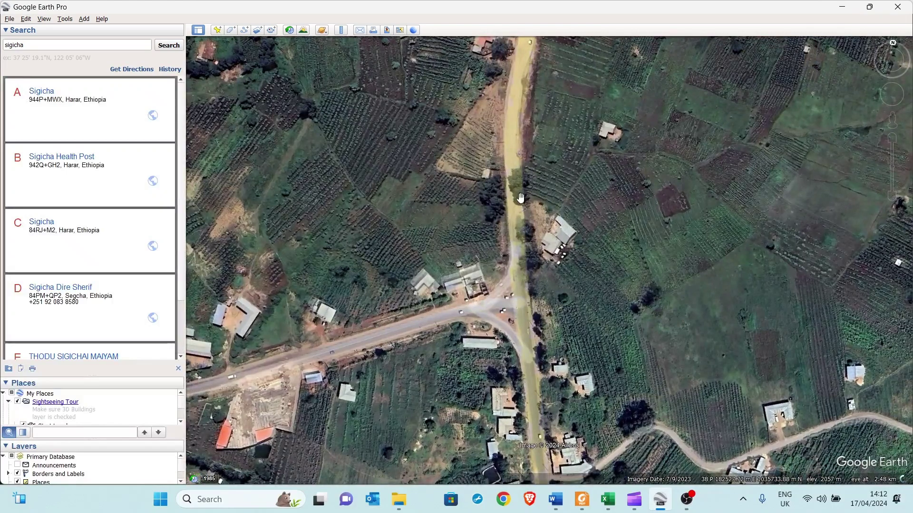
pyautogui.scroll(-1, 525, 279)
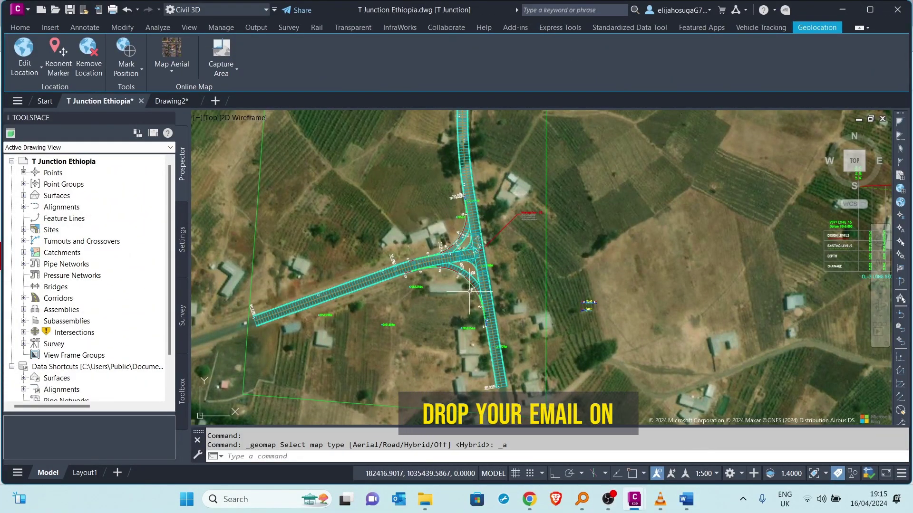
# Step: Examine the T junction road corridors, curb returns and station labels over the aerial map in the T Junction Ethiopia drawing
pyautogui.scroll(3, 483, 215)
pyautogui.scroll(-3, 474, 291)
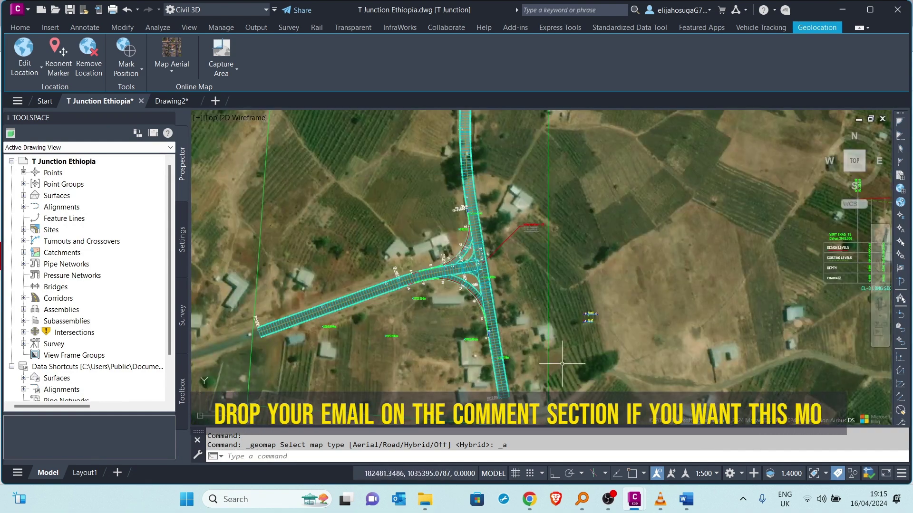
pyautogui.scroll(3, 480, 259)
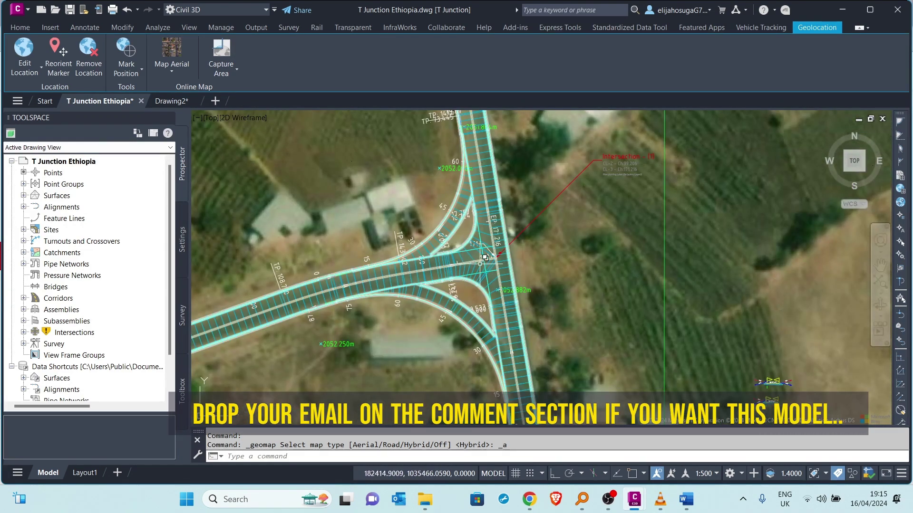
pyautogui.scroll(3, 493, 254)
pyautogui.scroll(-1, 492, 262)
pyautogui.scroll(-4, 492, 261)
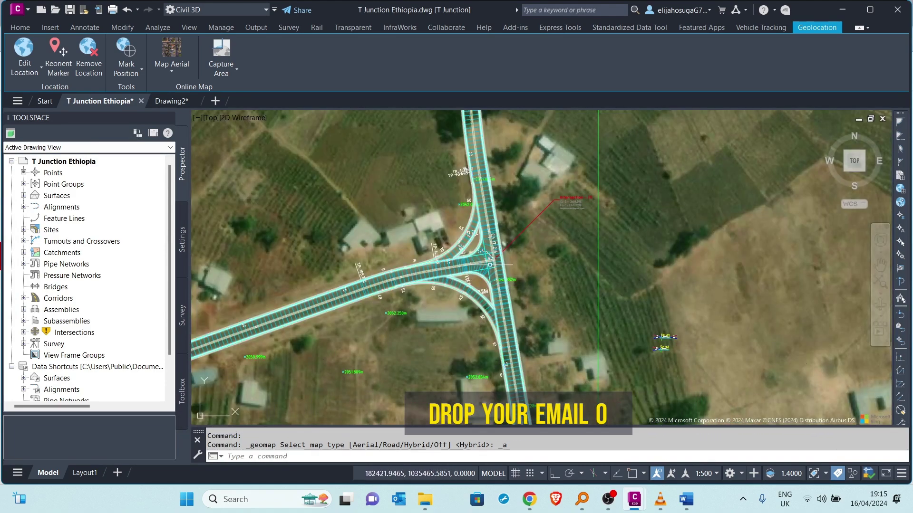
pyautogui.moveTo(478, 326); pyautogui.dragTo(363, 287, button='middle')
pyautogui.scroll(-2, 363, 288)
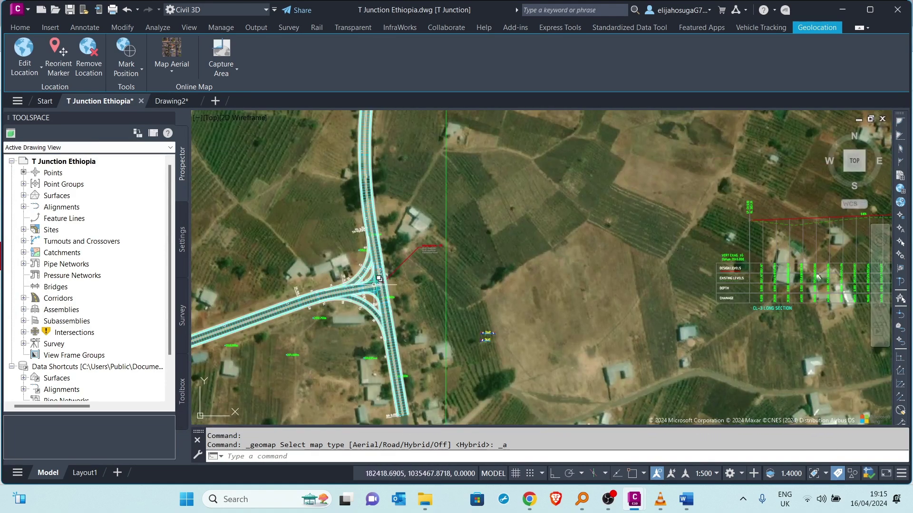
pyautogui.scroll(2, 384, 257)
pyautogui.moveTo(369, 235); pyautogui.dragTo(413, 300, button='middle')
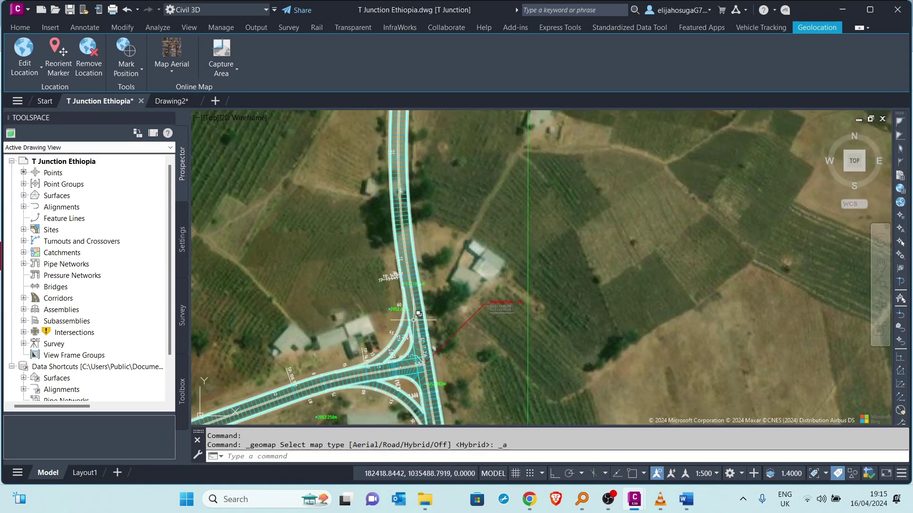
pyautogui.scroll(-3, 418, 314)
pyautogui.scroll(-2, 421, 319)
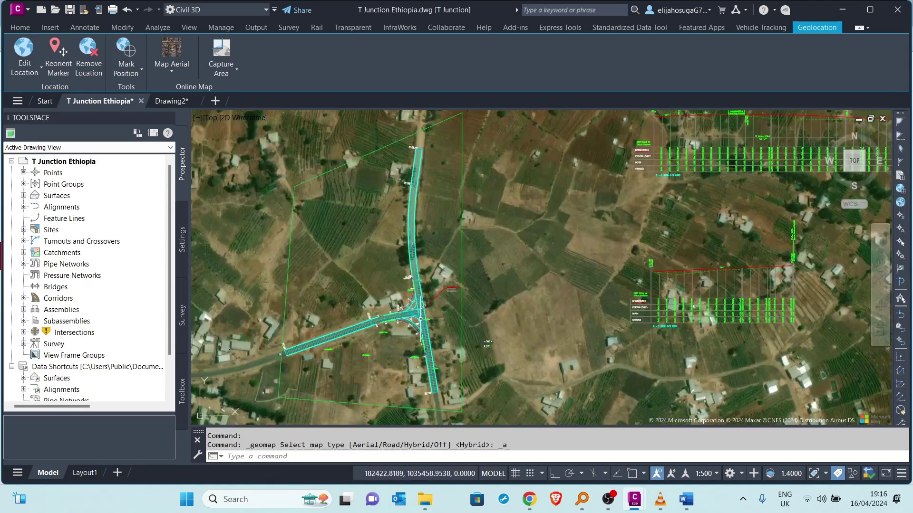
pyautogui.scroll(3, 418, 316)
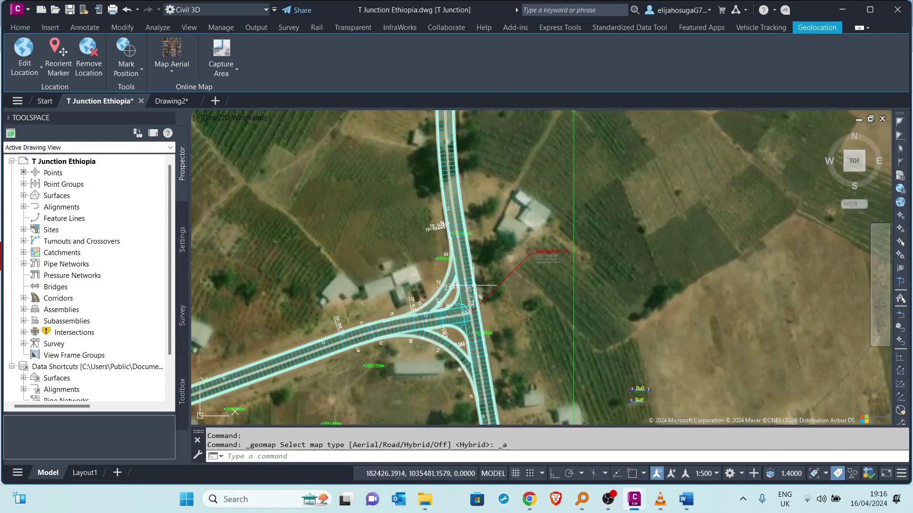
pyautogui.moveTo(476, 285); pyautogui.dragTo(450, 282, button='middle')
pyautogui.scroll(4, 451, 302)
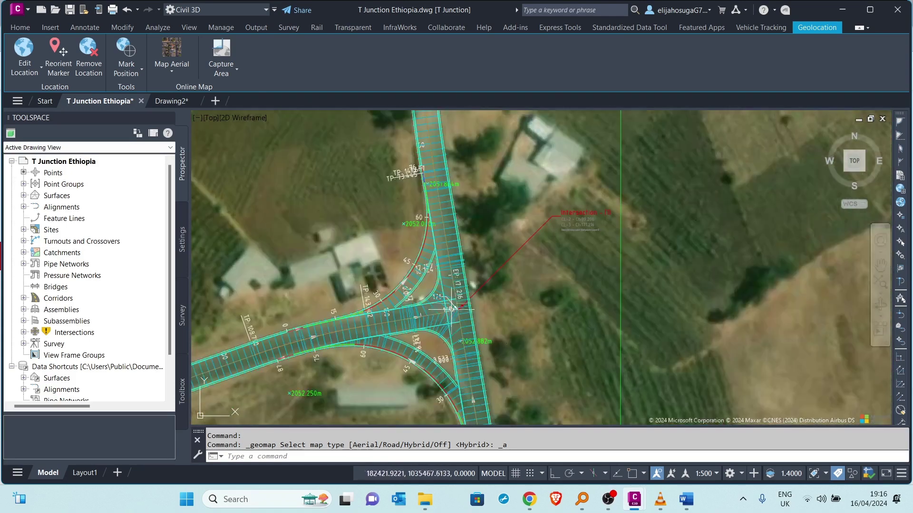
pyautogui.scroll(-3, 421, 322)
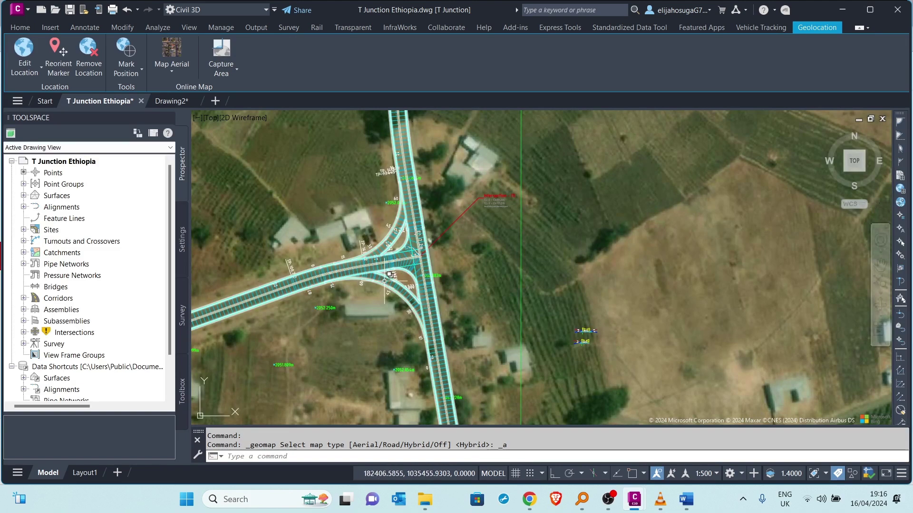
pyautogui.moveTo(420, 326)
pyautogui.mouseDown(button='middle')
pyautogui.moveTo(422, 373)
pyautogui.moveTo(363, 321)
pyautogui.moveTo(489, 313)
pyautogui.mouseUp(button='middle')
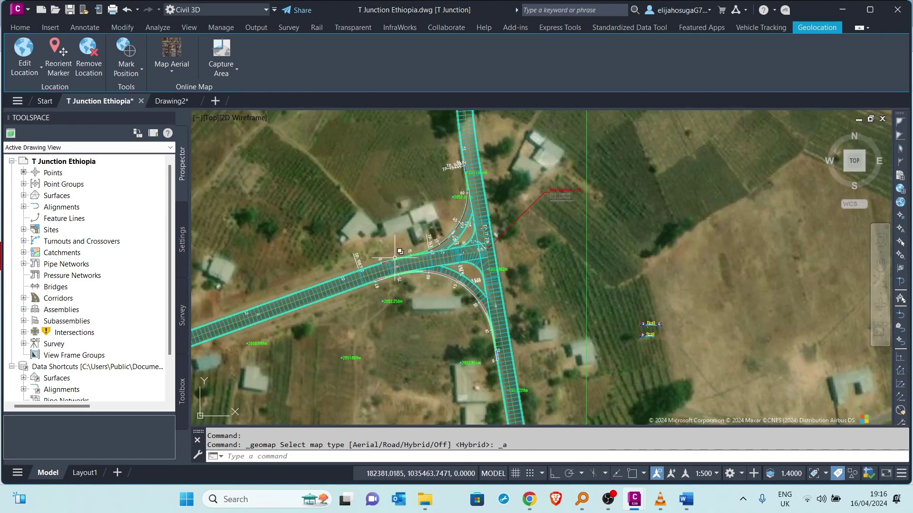
pyautogui.scroll(-3, 468, 262)
pyautogui.scroll(1, 468, 262)
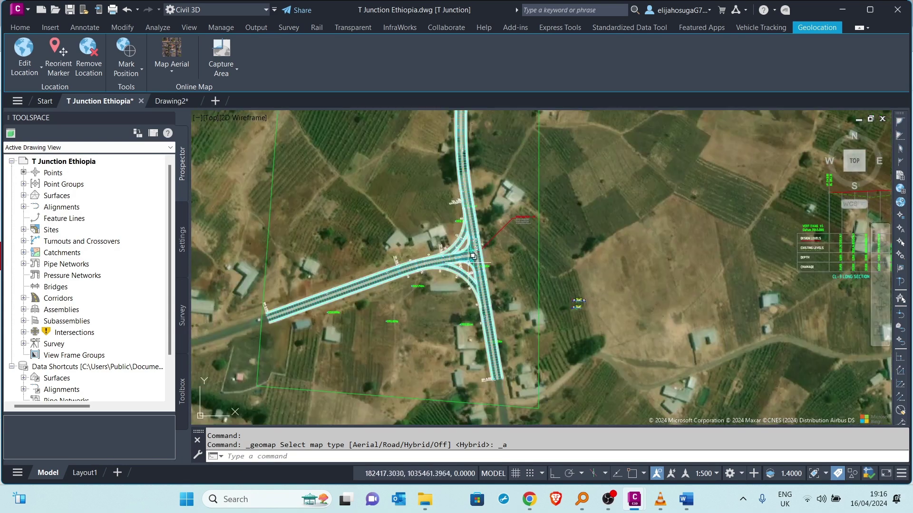
pyautogui.scroll(2, 468, 262)
pyautogui.scroll(-4, 467, 263)
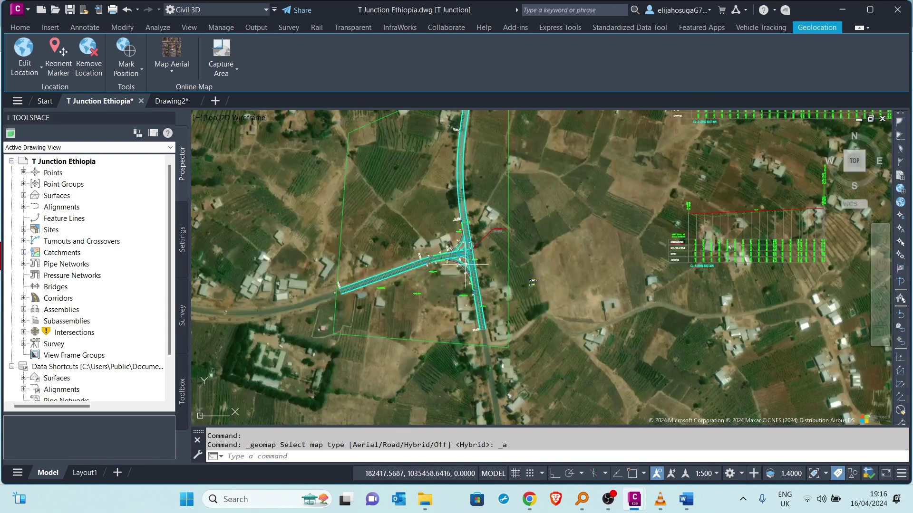
pyautogui.moveTo(467, 286); pyautogui.dragTo(389, 346, button='middle')
pyautogui.moveTo(393, 327)
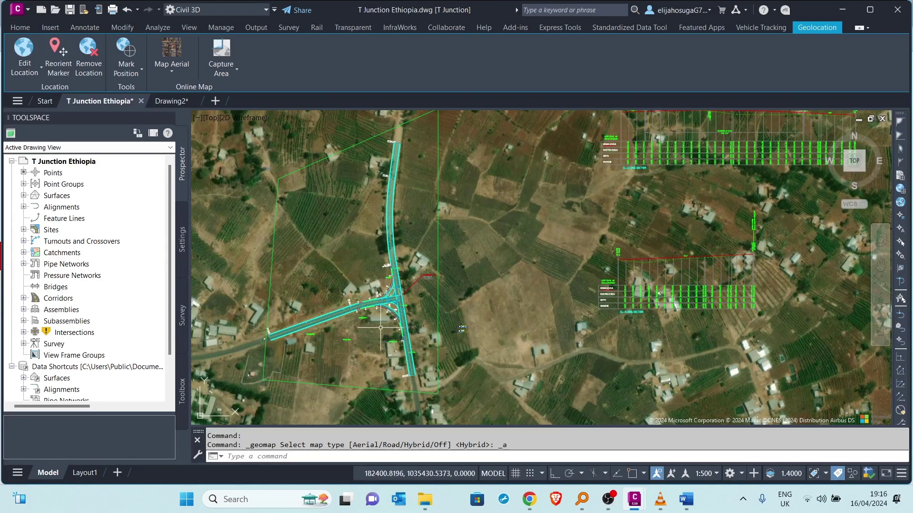
pyautogui.moveTo(405, 315); pyautogui.dragTo(415, 350, button='middle')
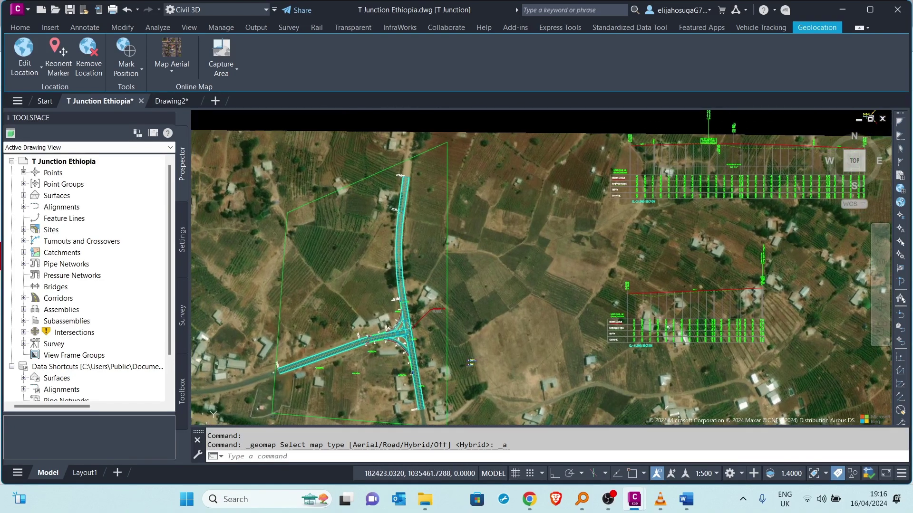
pyautogui.scroll(6, 414, 350)
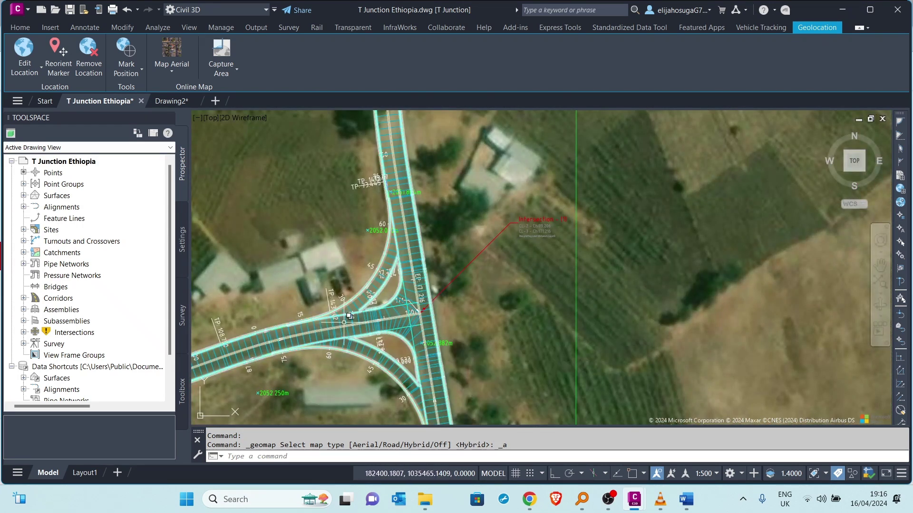
pyautogui.moveTo(360, 329)
pyautogui.mouseDown(button='middle')
pyautogui.moveTo(309, 316)
pyautogui.moveTo(347, 320)
pyautogui.mouseUp(button='middle')
pyautogui.scroll(-5, 383, 275)
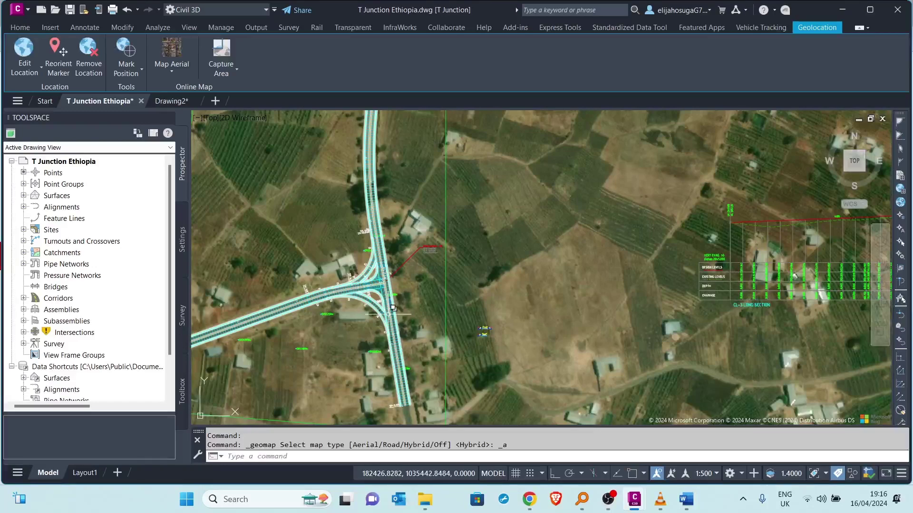
pyautogui.scroll(5, 393, 308)
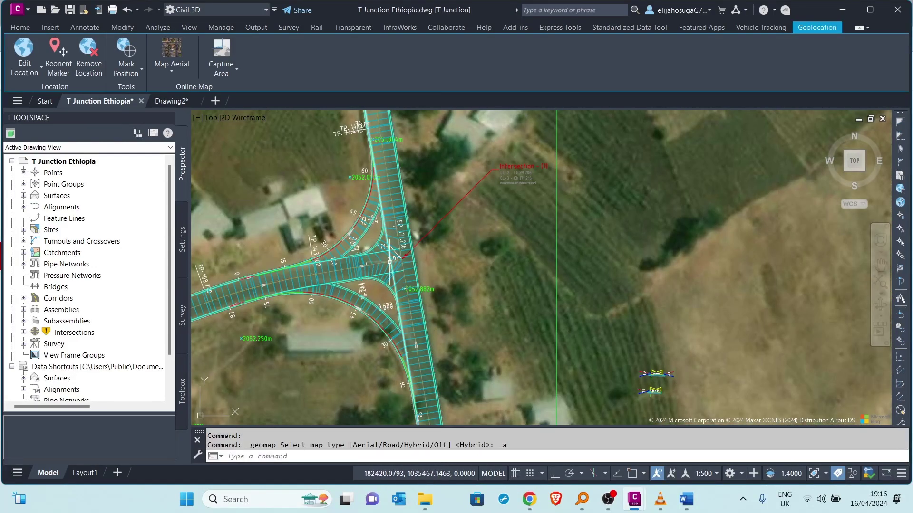
pyautogui.scroll(-2, 397, 263)
pyautogui.scroll(-4, 396, 263)
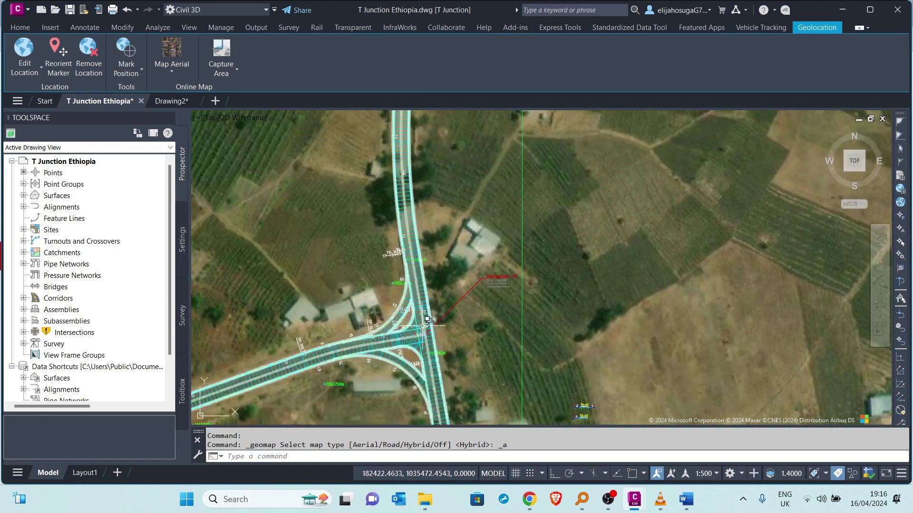
pyautogui.scroll(4, 427, 350)
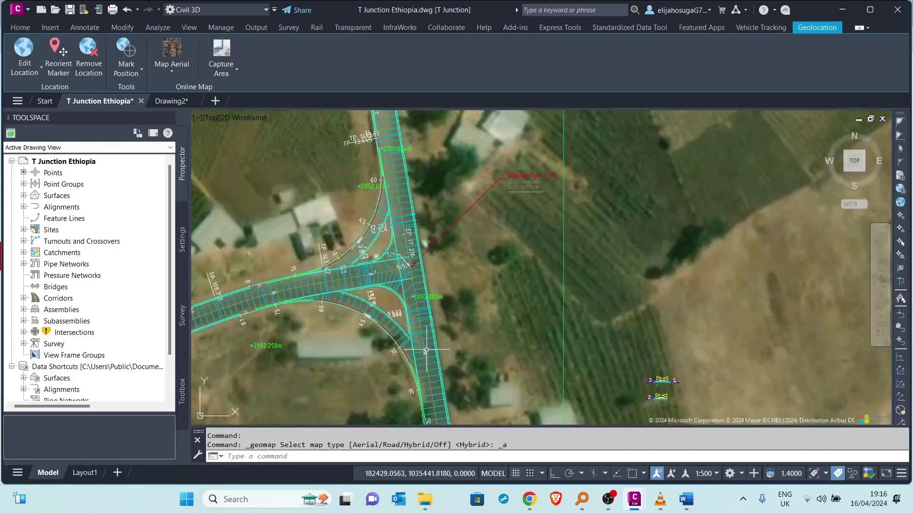
pyautogui.scroll(2, 421, 286)
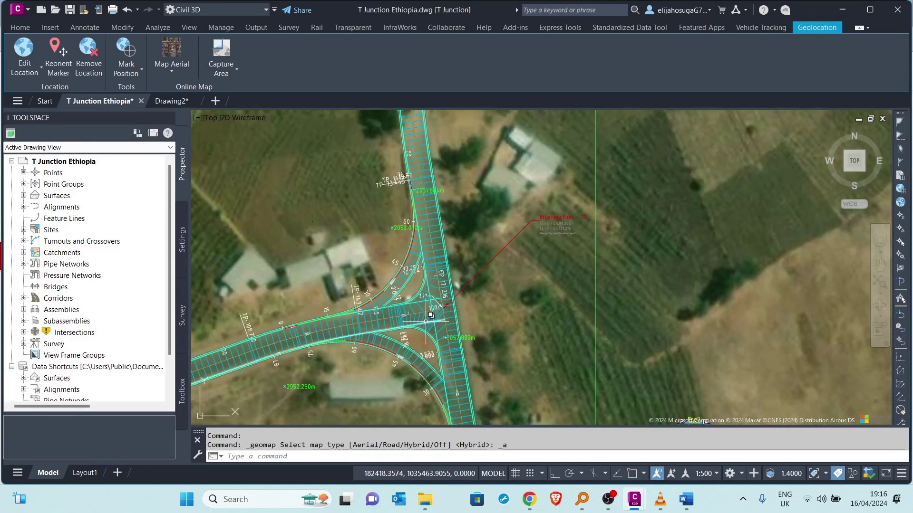
pyautogui.moveTo(450, 322)
pyautogui.mouseDown(button='middle')
pyautogui.moveTo(364, 313)
pyautogui.moveTo(373, 298)
pyautogui.mouseUp(button='middle')
pyautogui.scroll(-3, 379, 266)
pyautogui.moveTo(378, 265); pyautogui.dragTo(375, 294, button='middle')
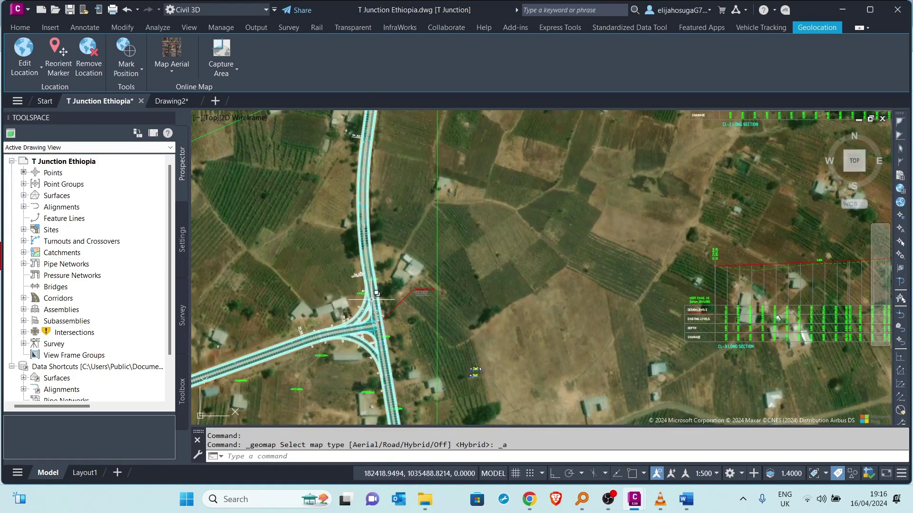
pyautogui.moveTo(340, 251); pyautogui.dragTo(340, 262, button='middle')
pyautogui.scroll(2, 373, 314)
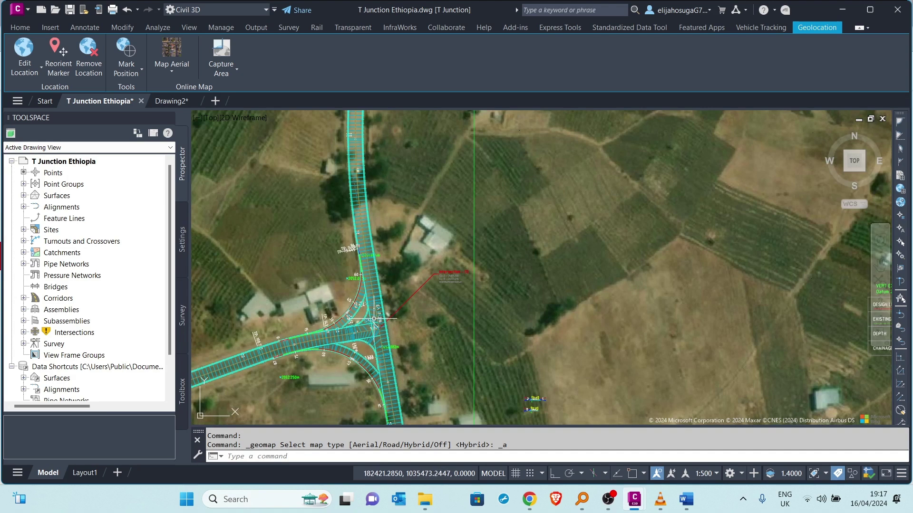
# Step: Switch to the Drawing2 drawing and examine its two road centerline alignments around the junction
pyautogui.click(181, 98)
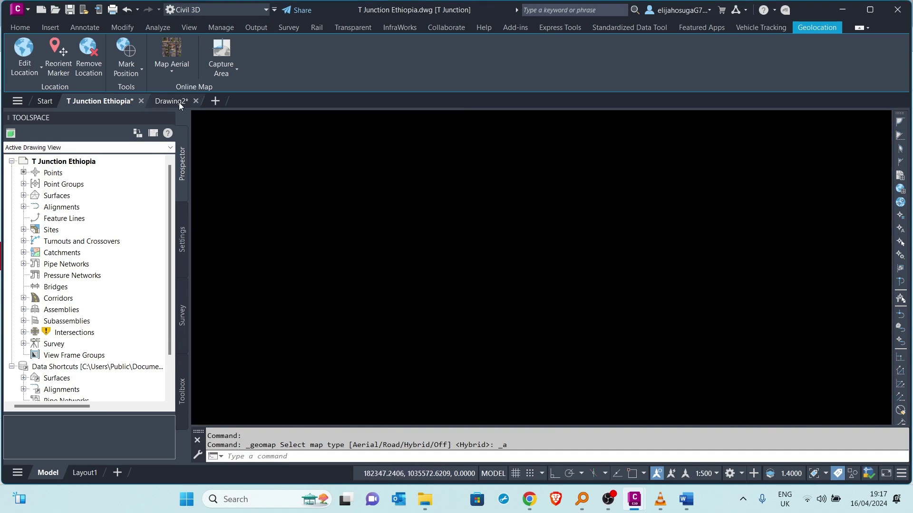
pyautogui.scroll(1, 475, 302)
pyautogui.scroll(-3, 390, 179)
pyautogui.moveTo(387, 137); pyautogui.dragTo(462, 230, button='middle')
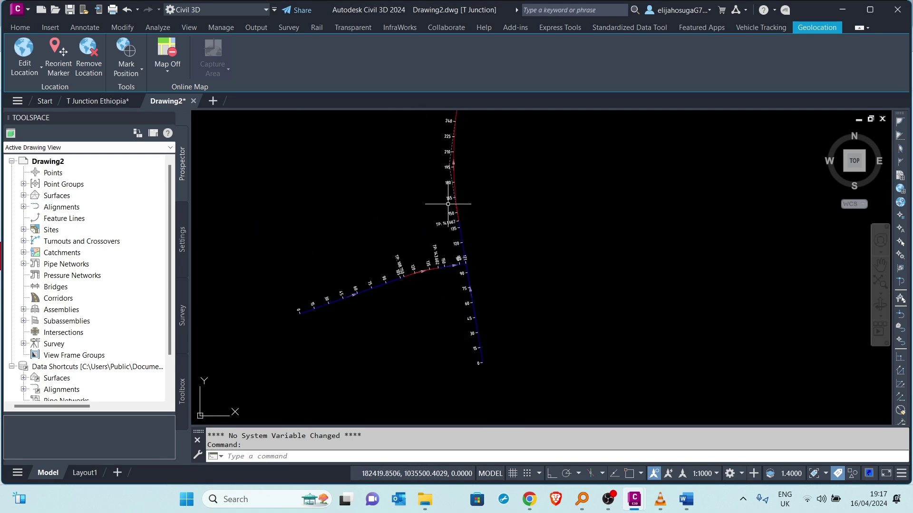
pyautogui.scroll(4, 446, 286)
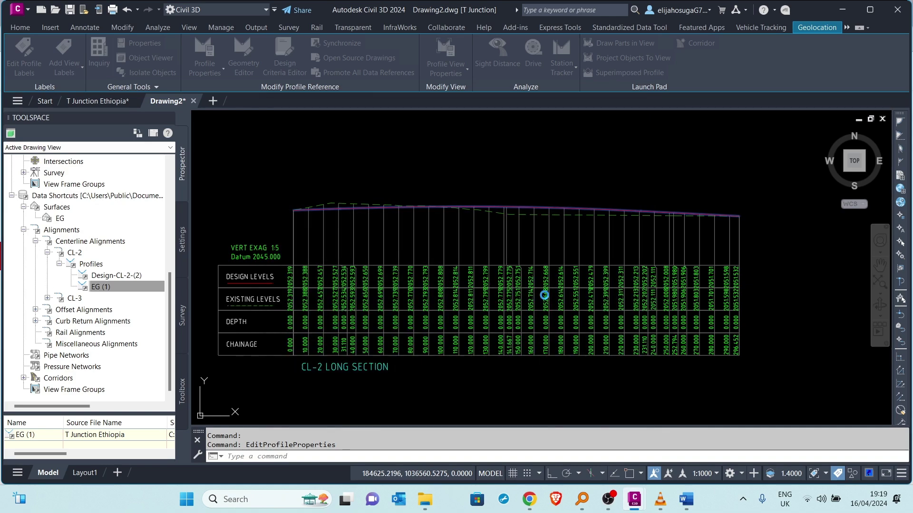
# Step: Inspect the CL-2 long section and clear the selection of its profile
pyautogui.scroll(-3, 519, 210)
pyautogui.scroll(4, 447, 252)
pyautogui.scroll(-8, 542, 220)
pyautogui.press('Escape')
pyautogui.scroll(-6, 543, 226)
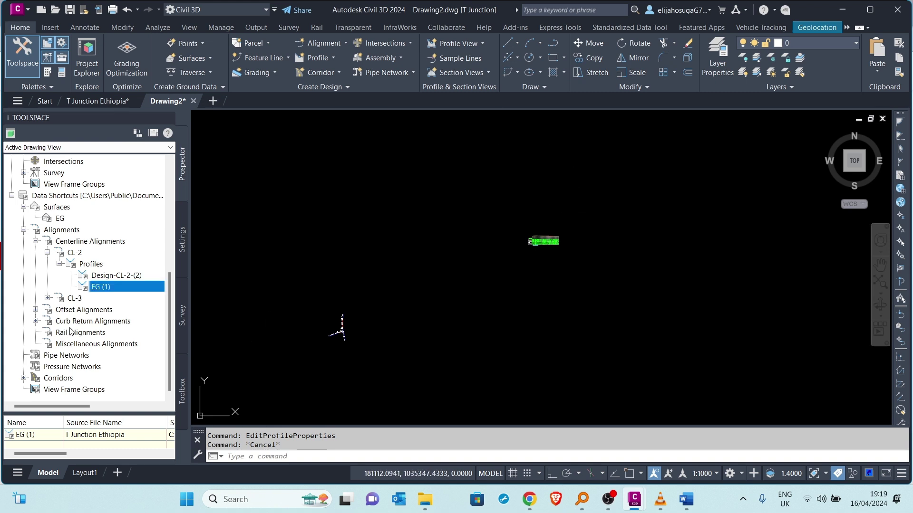
# Step: Create a data shortcut reference to the Design-CL-3-(1) profile of alignment CL-3, keeping the default style and label set
pyautogui.click(47, 299)
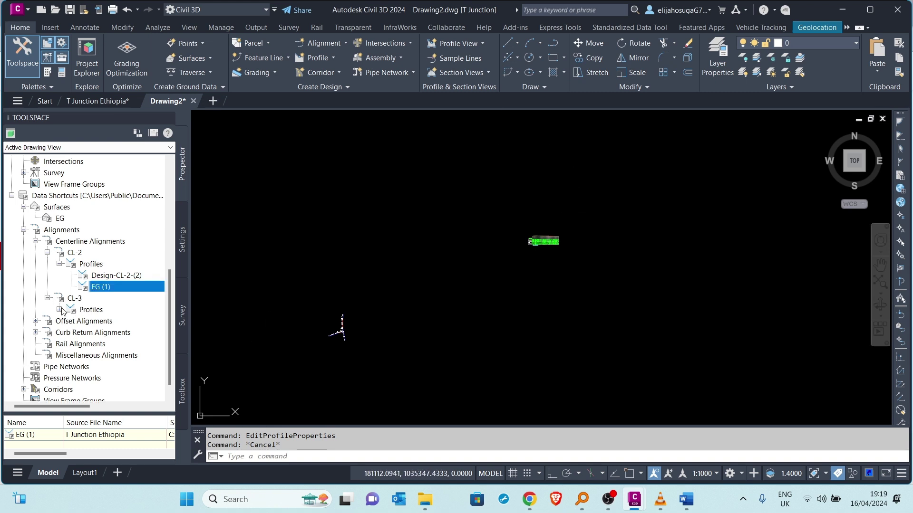
pyautogui.click(60, 310)
pyautogui.click(93, 323)
pyautogui.rightClick(93, 322)
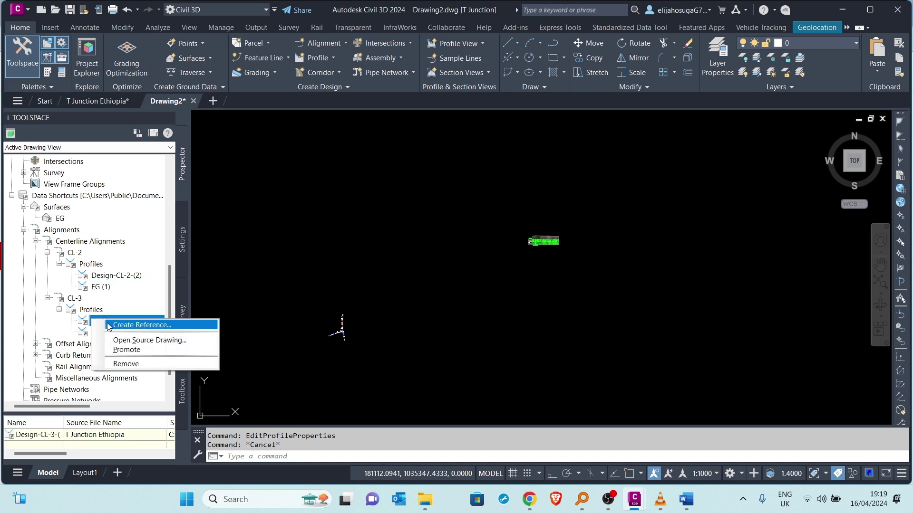
pyautogui.click(122, 326)
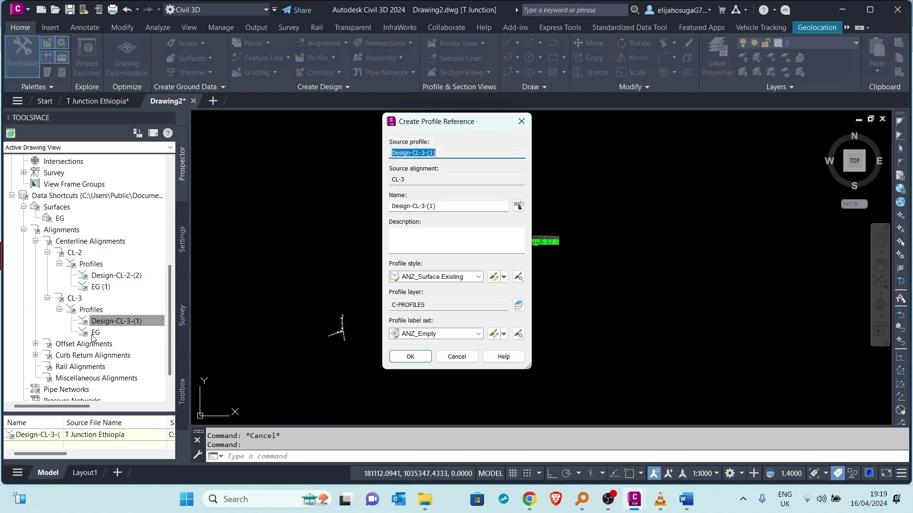
pyautogui.click(398, 354)
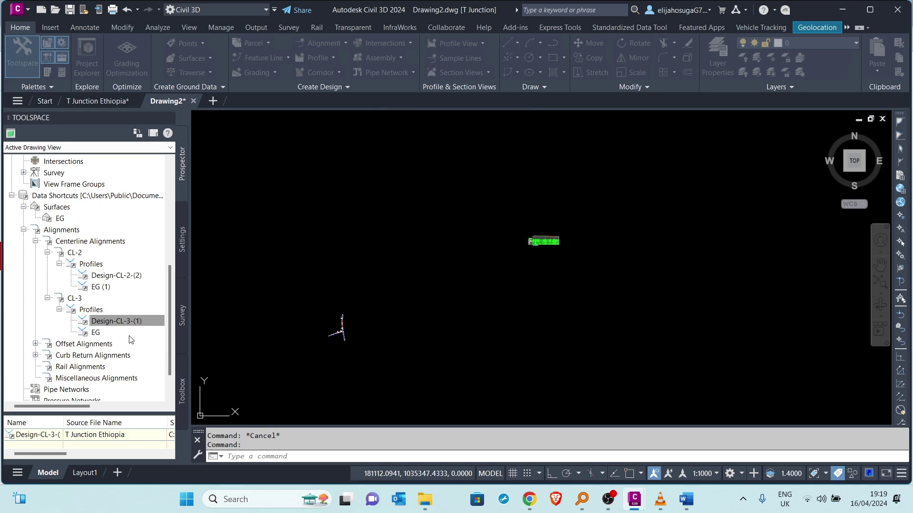
# Step: Create a data shortcut reference to the EG profile of alignment CL-3 with the default settings
pyautogui.click(94, 332)
pyautogui.rightClick(94, 333)
pyautogui.click(125, 339)
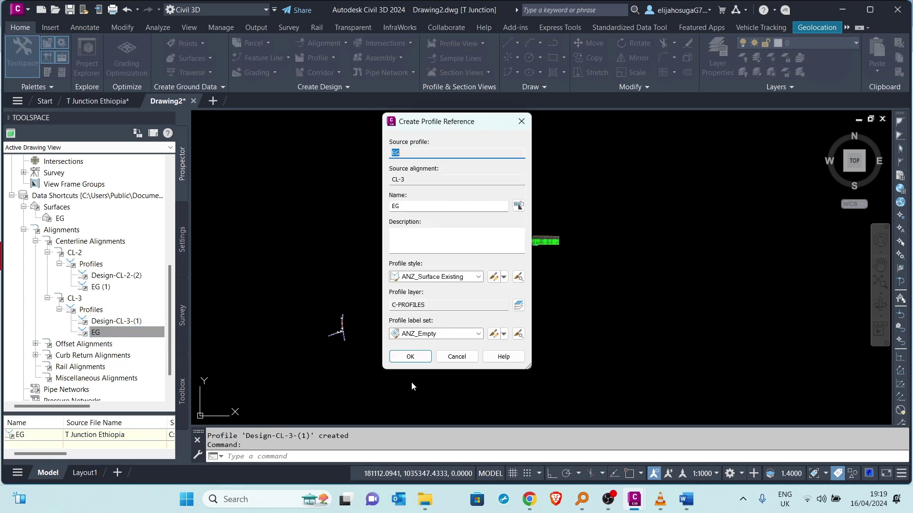
pyautogui.click(409, 357)
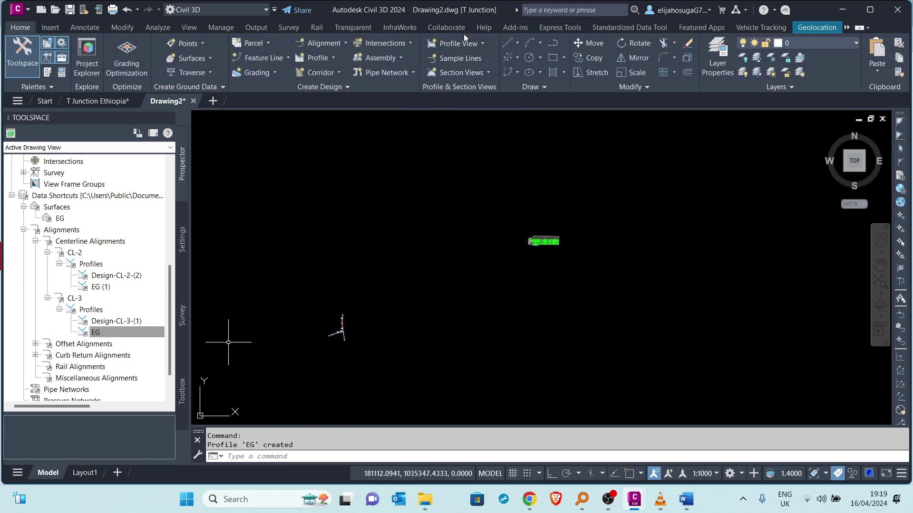
# Step: Create a profile view for alignment CL-3 with the default settings and place it below the CL-2 long section
pyautogui.click(460, 43)
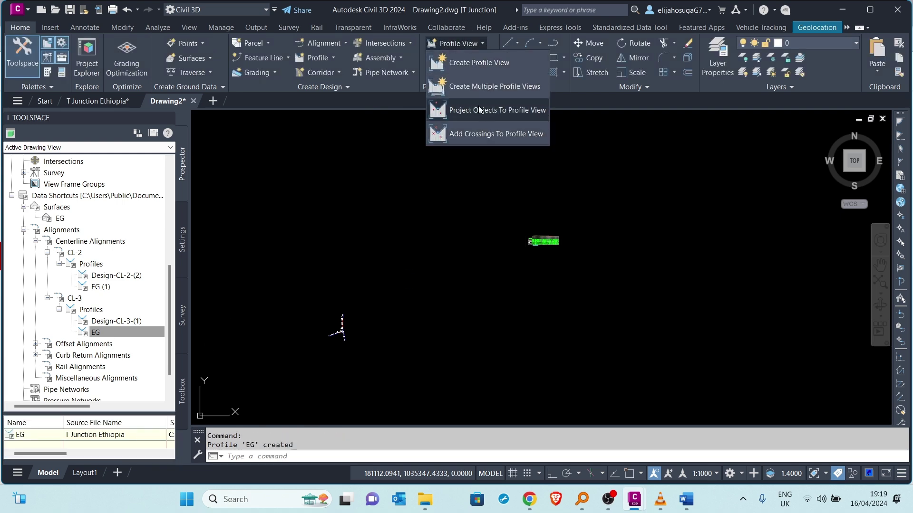
pyautogui.click(480, 67)
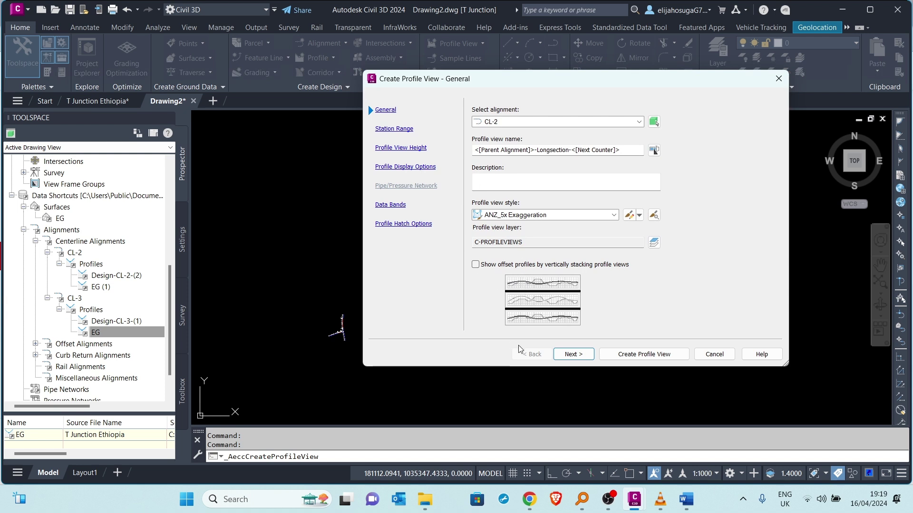
pyautogui.click(639, 122)
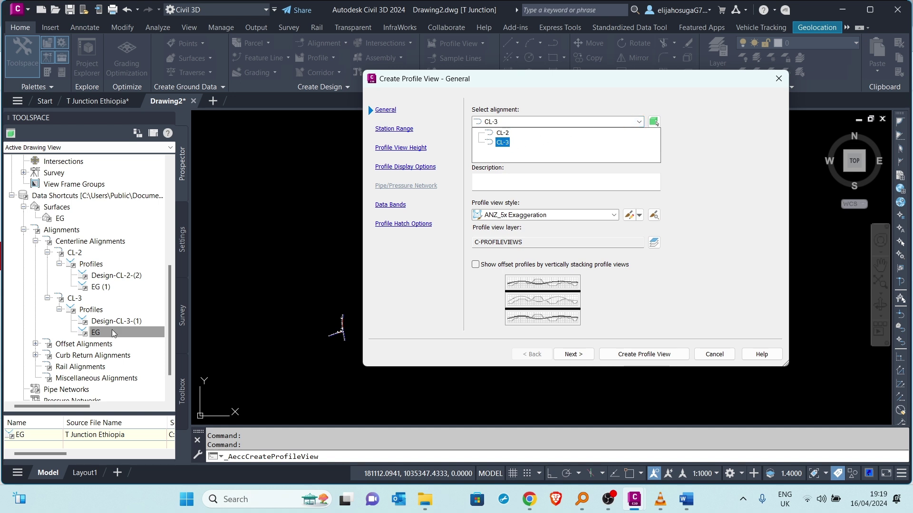
pyautogui.click(502, 143)
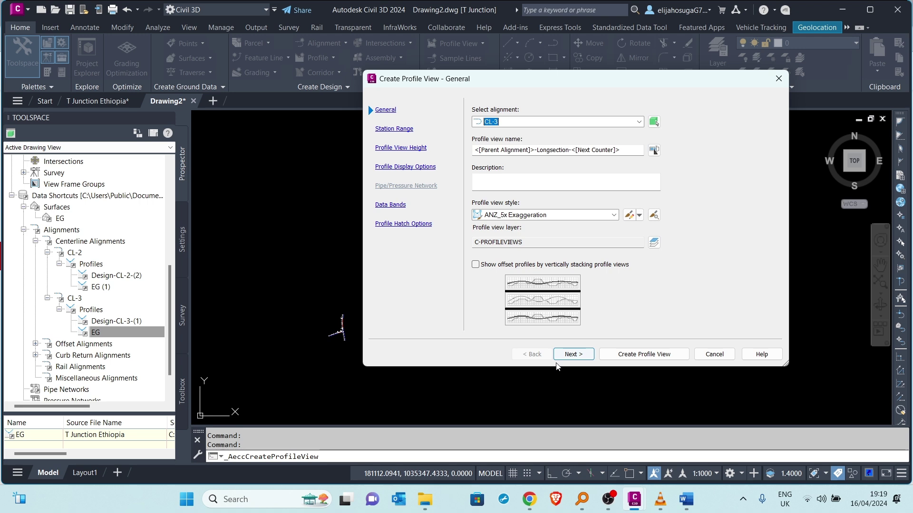
pyautogui.click(643, 354)
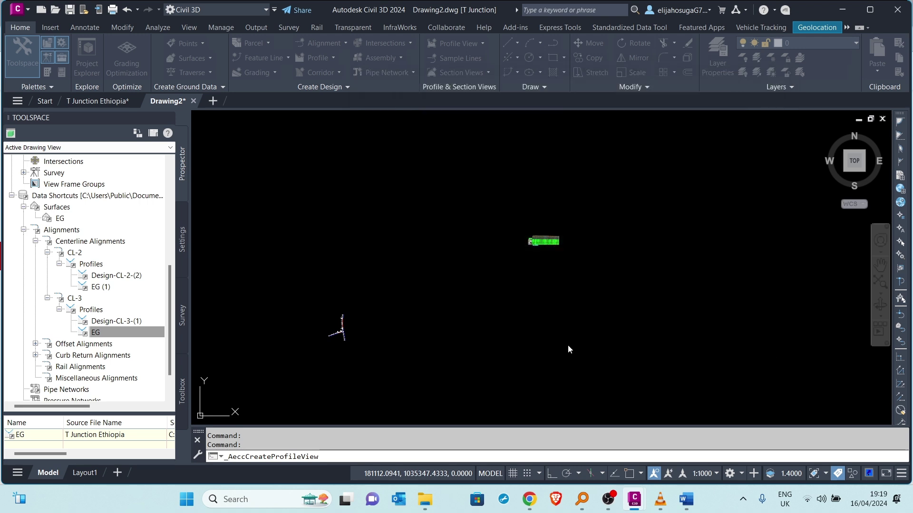
pyautogui.click(529, 288)
pyautogui.scroll(15, 529, 292)
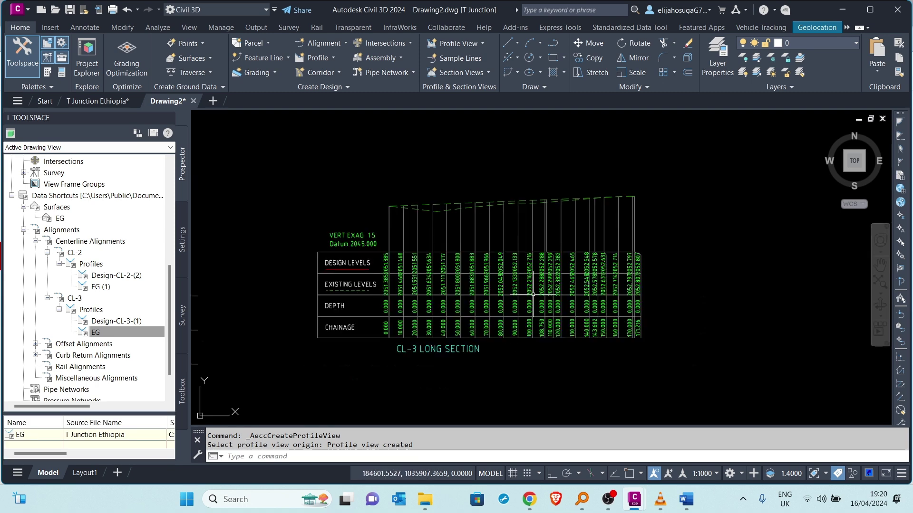
pyautogui.scroll(-7, 503, 219)
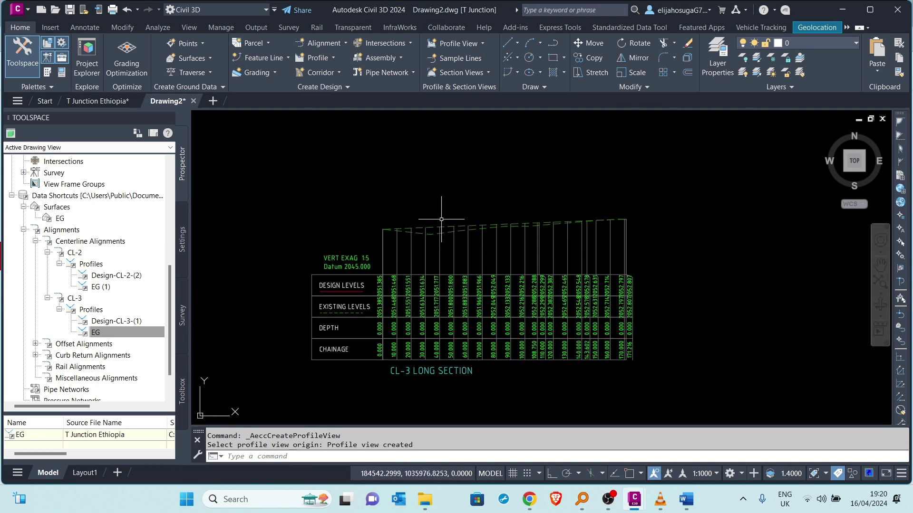
# Step: Set the object style of the Design-CL-3-(1) profile in the CL-3 long section to ANZ_Design Plotting (by layer)
pyautogui.scroll(4, 443, 228)
pyautogui.click(440, 221)
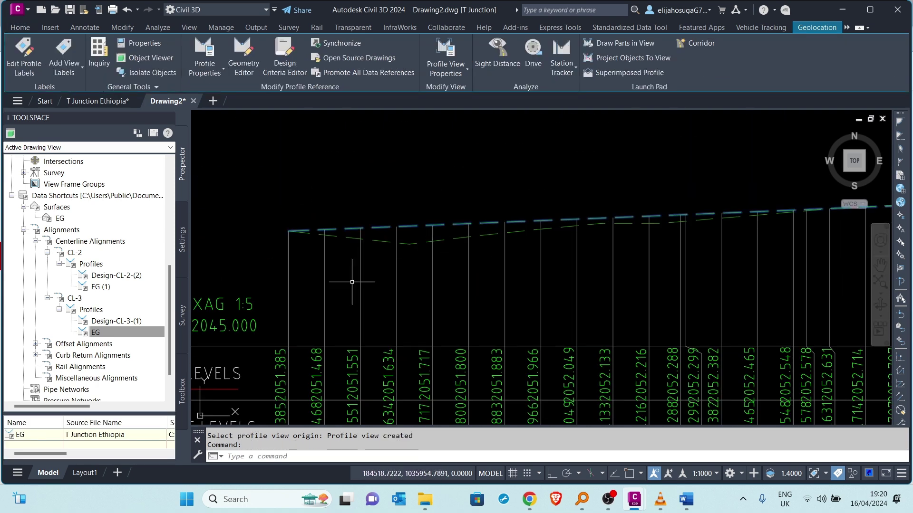
pyautogui.rightClick(408, 230)
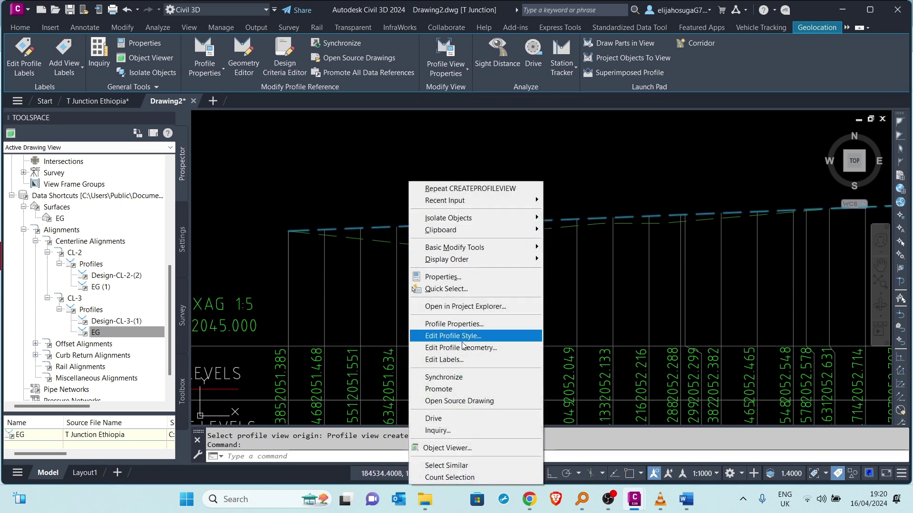
pyautogui.click(452, 324)
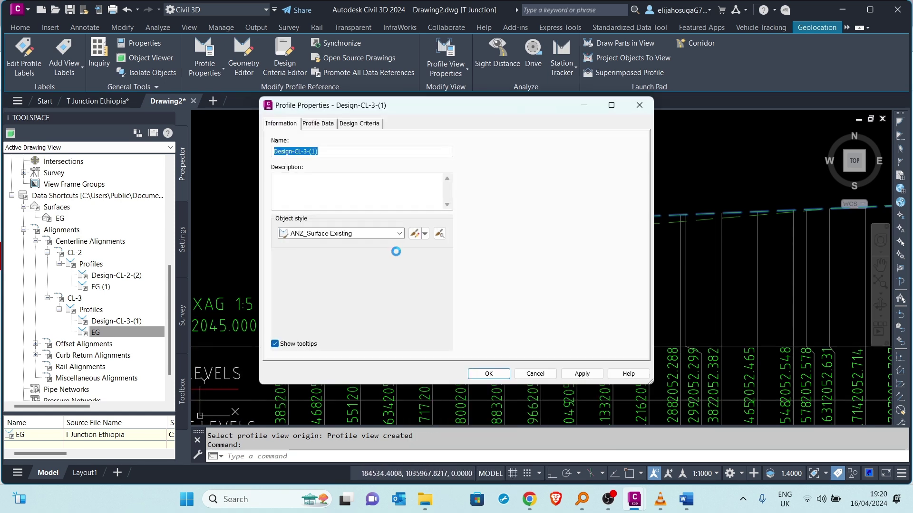
pyautogui.click(379, 234)
pyautogui.click(326, 241)
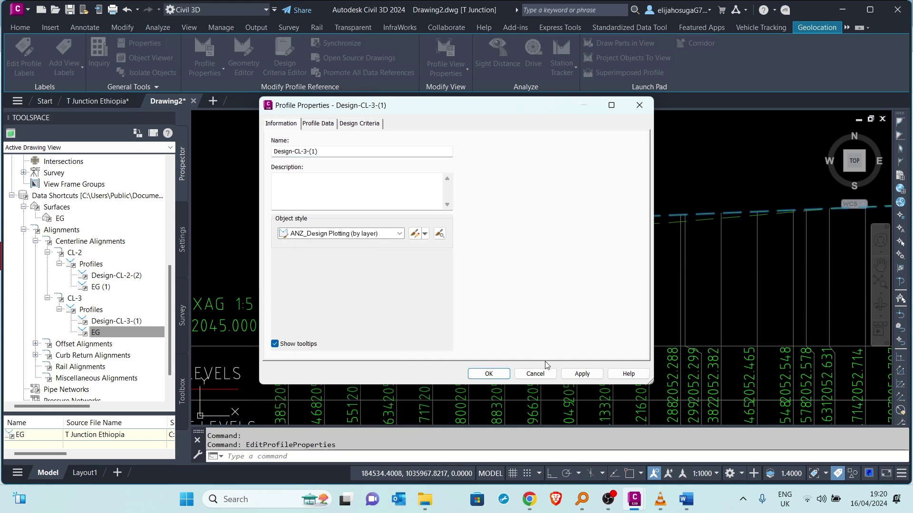
pyautogui.click(489, 374)
pyautogui.scroll(-5, 448, 280)
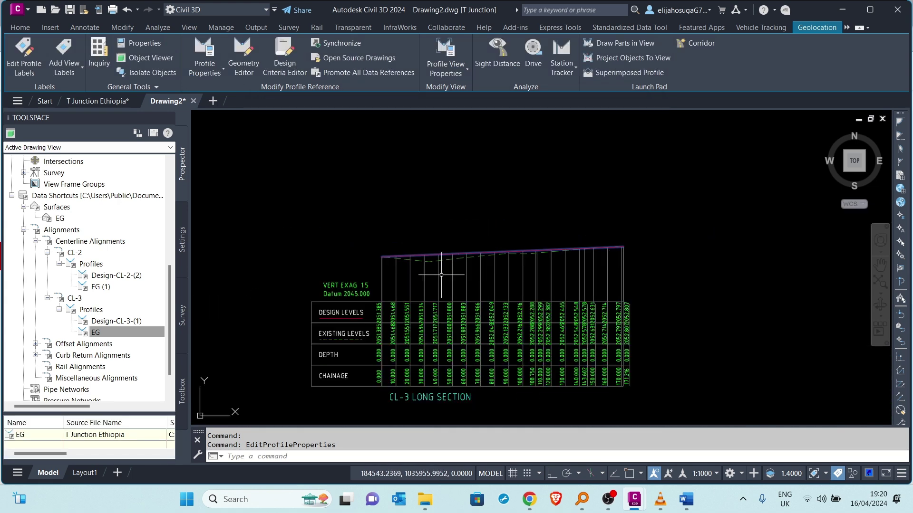
pyautogui.scroll(3, 450, 286)
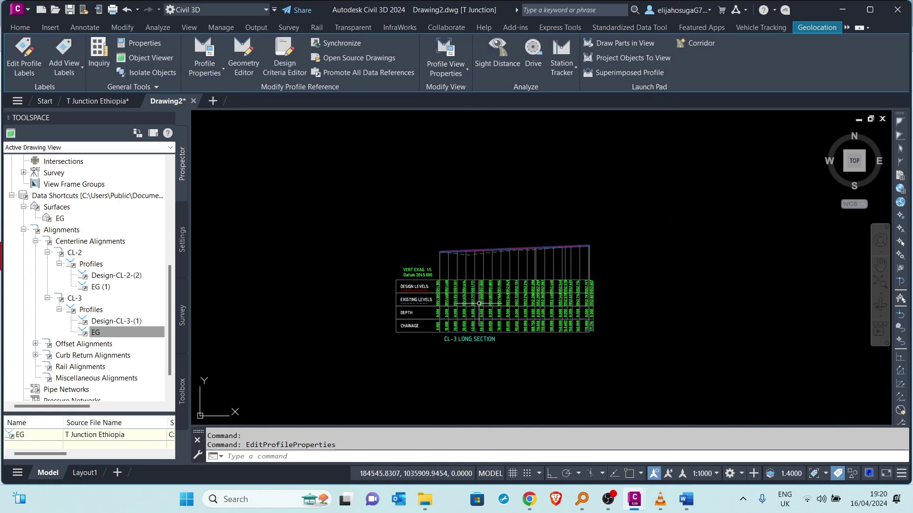
pyautogui.scroll(-3, 476, 276)
pyautogui.moveTo(496, 251); pyautogui.dragTo(516, 328, button='middle')
pyautogui.scroll(4, 528, 199)
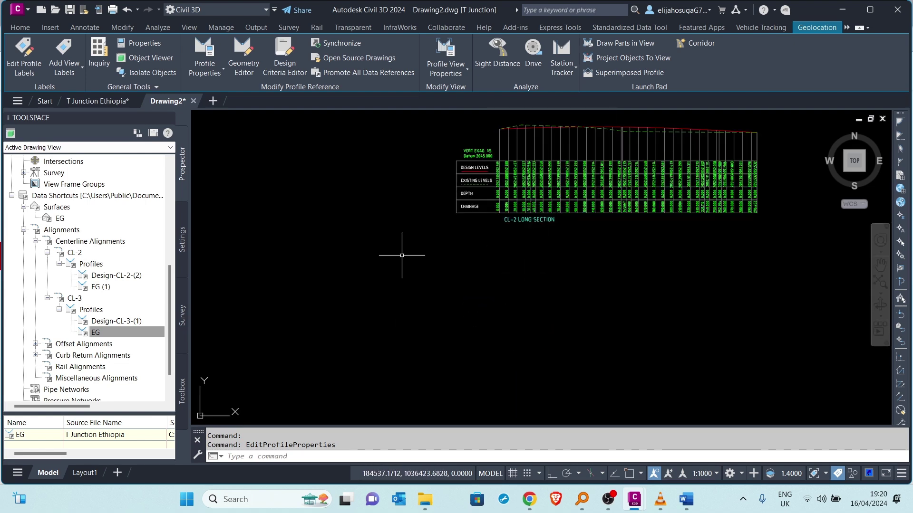
# Step: Switch to the T Junction Ethiopia drawing and turn off its aerial background map
pyautogui.click(109, 101)
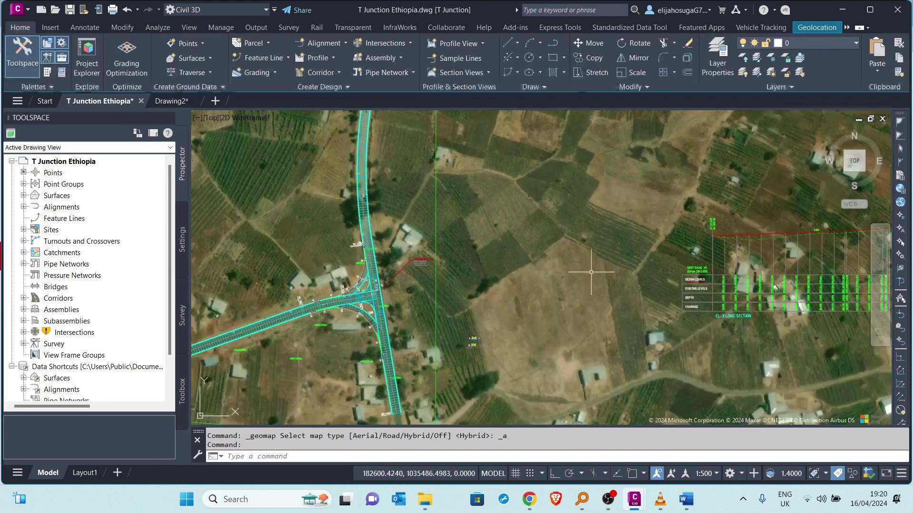
pyautogui.moveTo(591, 272); pyautogui.dragTo(434, 282, button='middle')
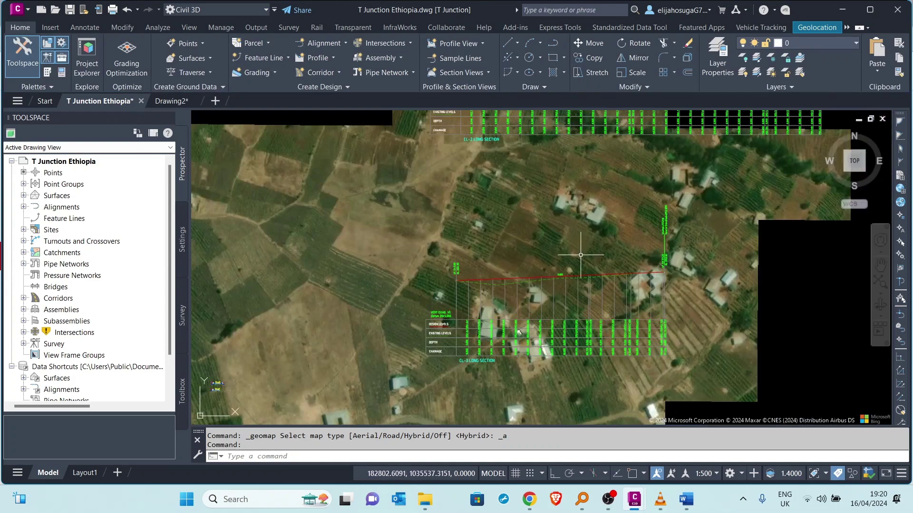
pyautogui.scroll(-3, 580, 255)
pyautogui.scroll(7, 455, 243)
pyautogui.scroll(-6, 455, 243)
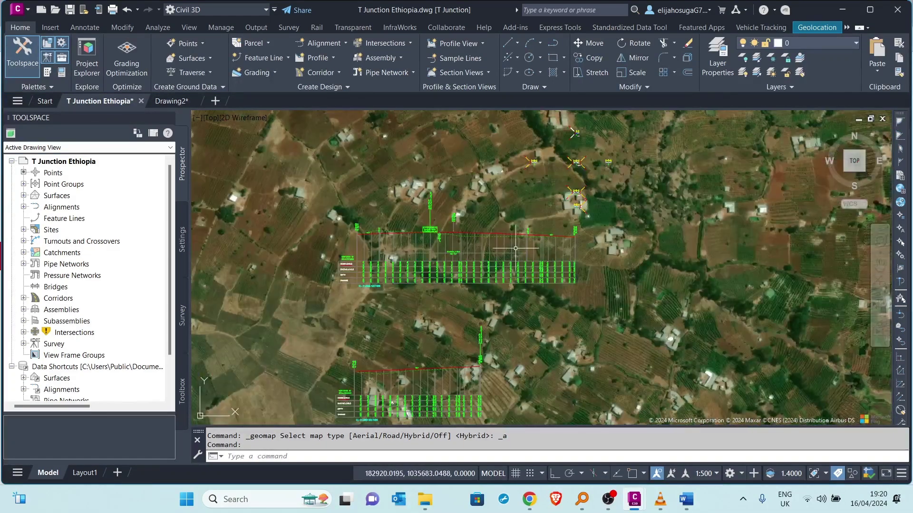
pyautogui.click(817, 27)
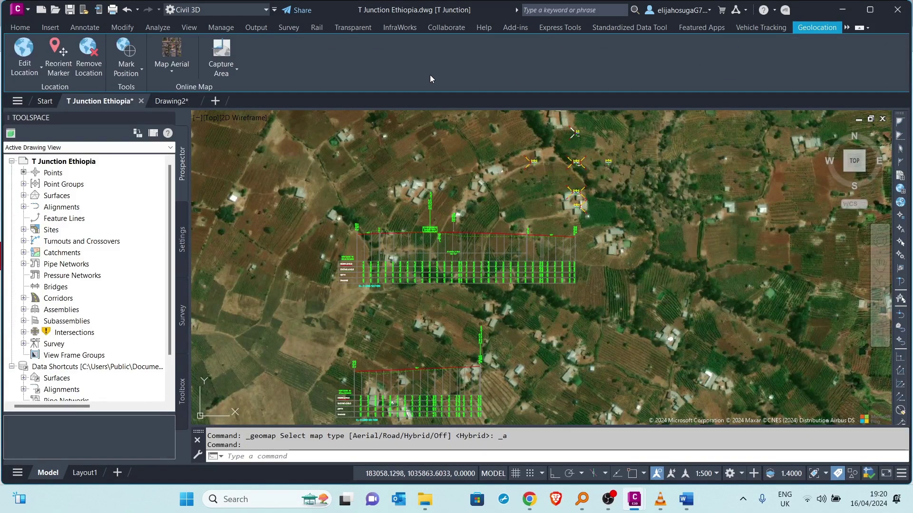
pyautogui.click(190, 72)
pyautogui.click(184, 162)
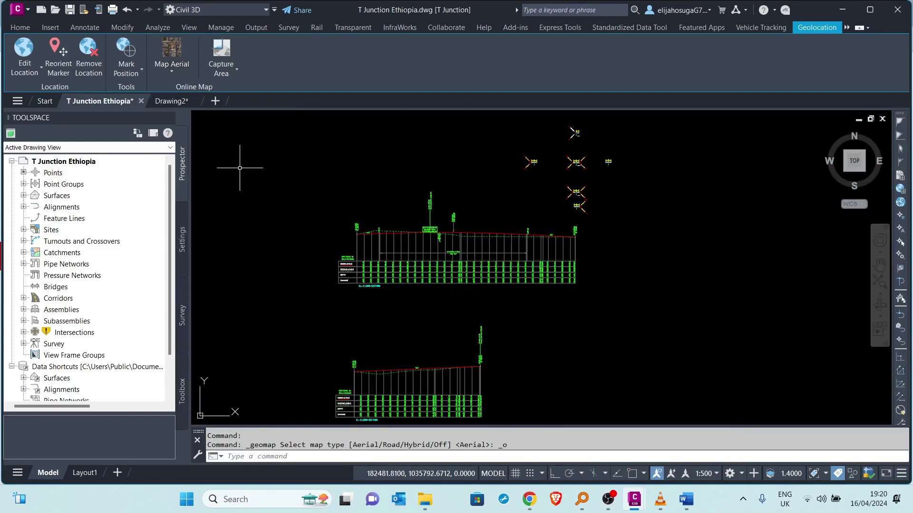
# Step: Examine the CL-2 long section and the plan location where the CL-3 centerline meets CL-2 at the junction
pyautogui.scroll(5, 409, 224)
pyautogui.scroll(-8, 384, 238)
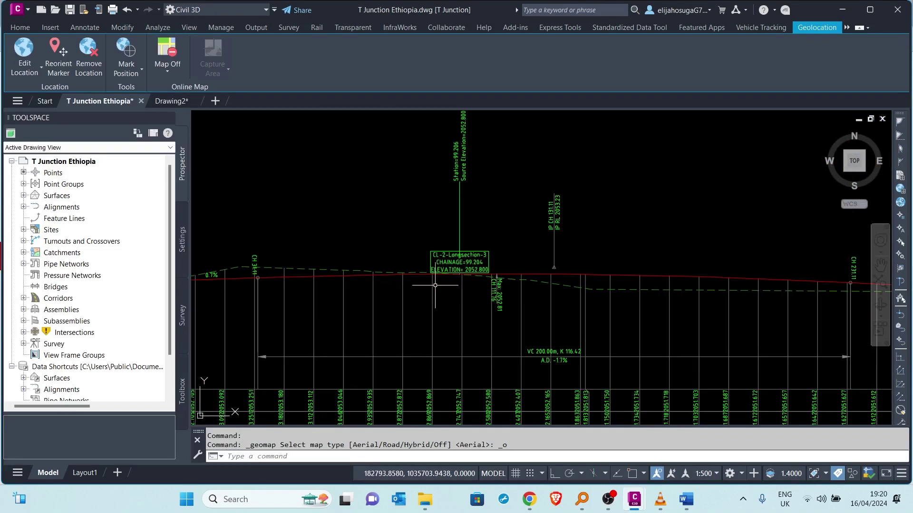
pyautogui.scroll(5, 521, 284)
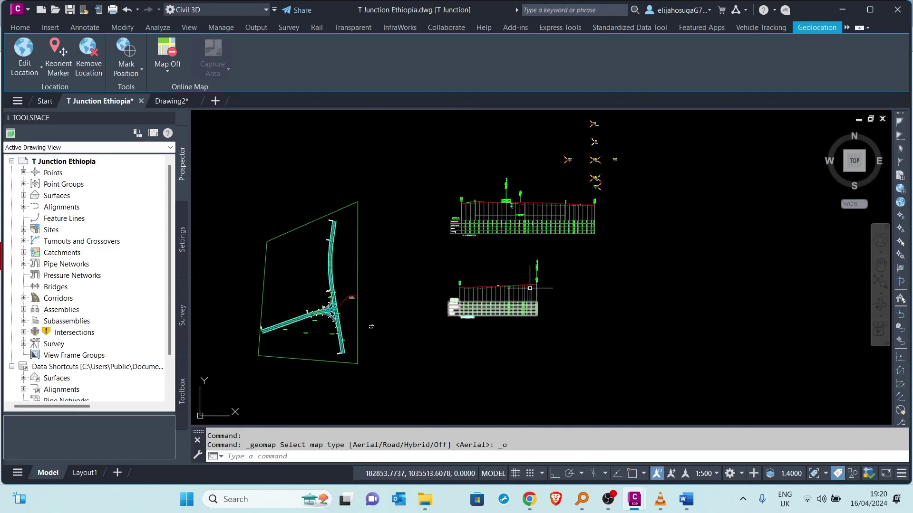
pyautogui.scroll(-3, 521, 284)
pyautogui.scroll(10, 432, 306)
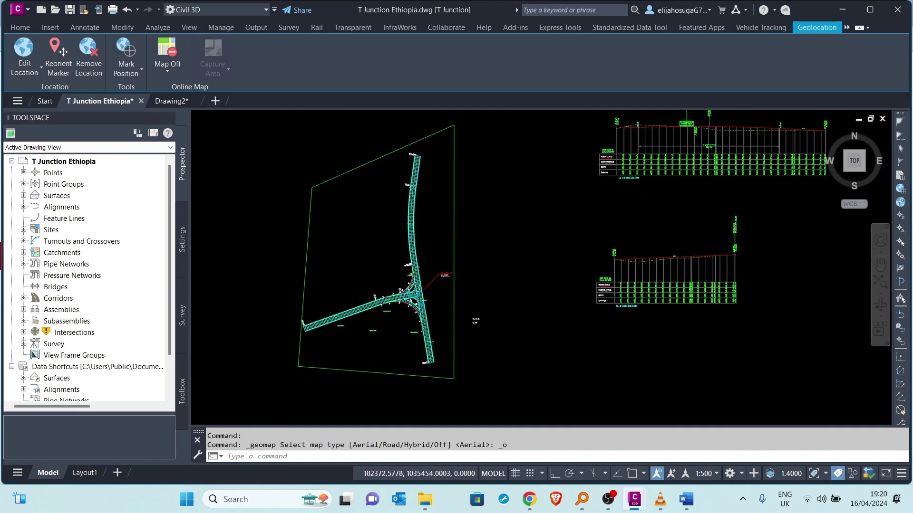
pyautogui.scroll(-3, 498, 264)
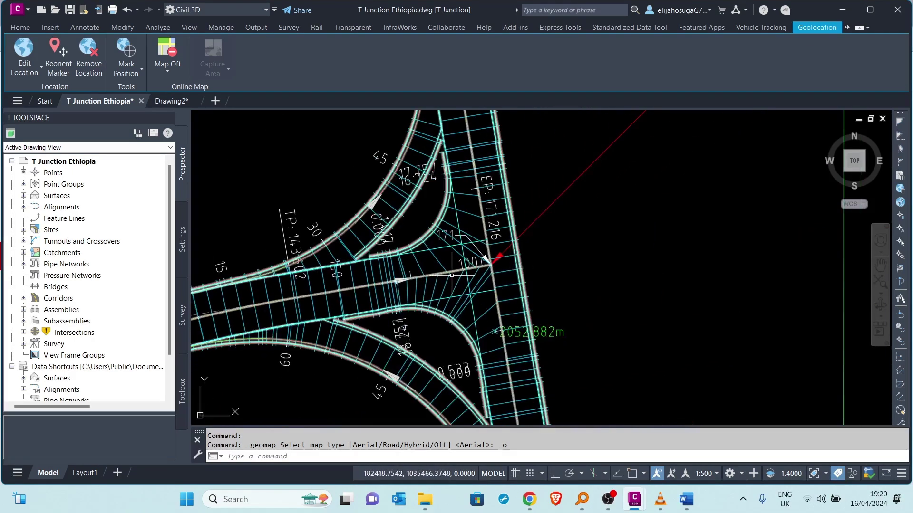
pyautogui.scroll(7, 494, 256)
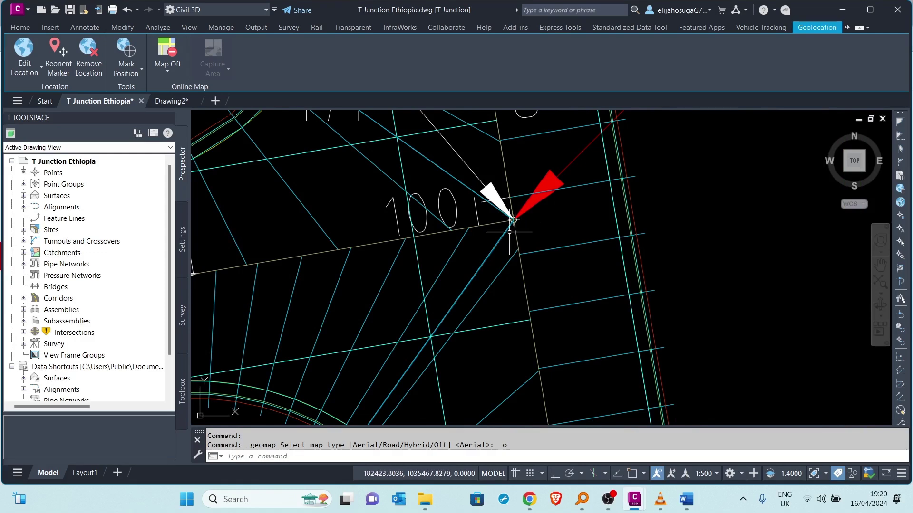
pyautogui.scroll(-6, 508, 238)
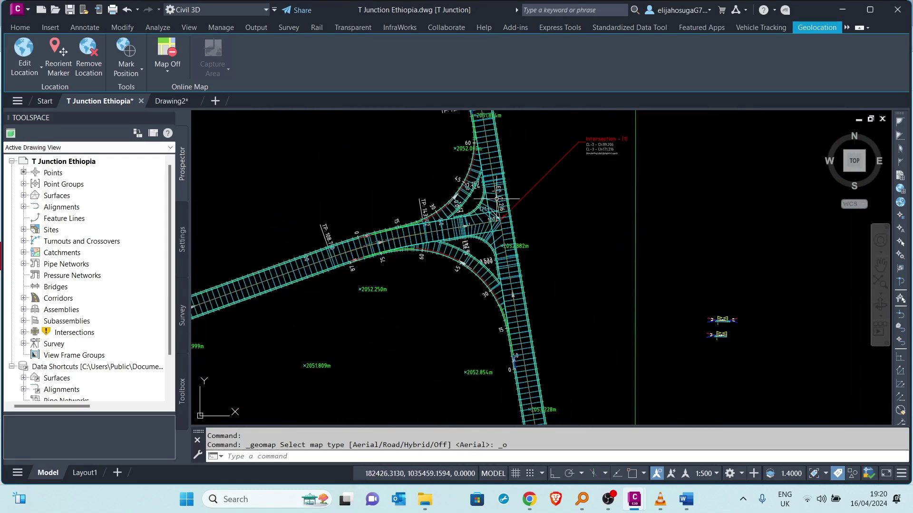
pyautogui.scroll(-5, 436, 245)
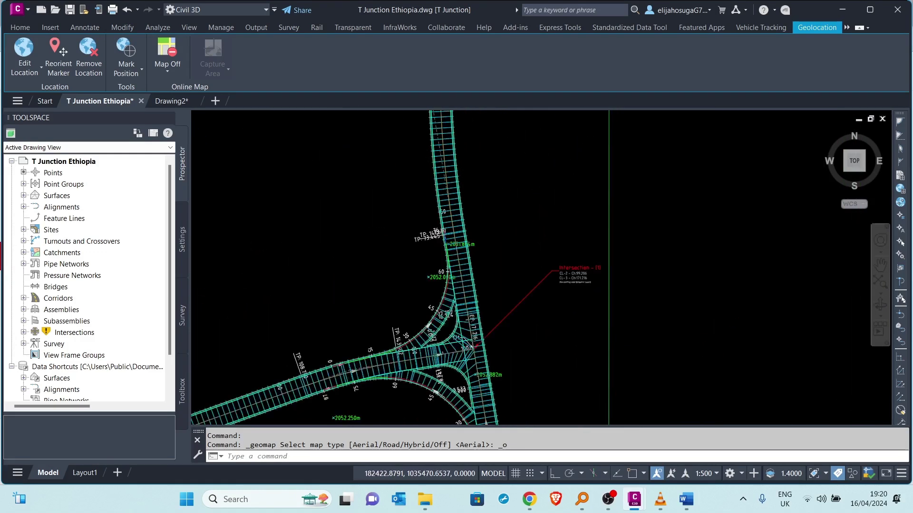
# Step: Inspect the end of the design profile in the CL-3 long section, where the road reaches the junction
pyautogui.scroll(6, 491, 296)
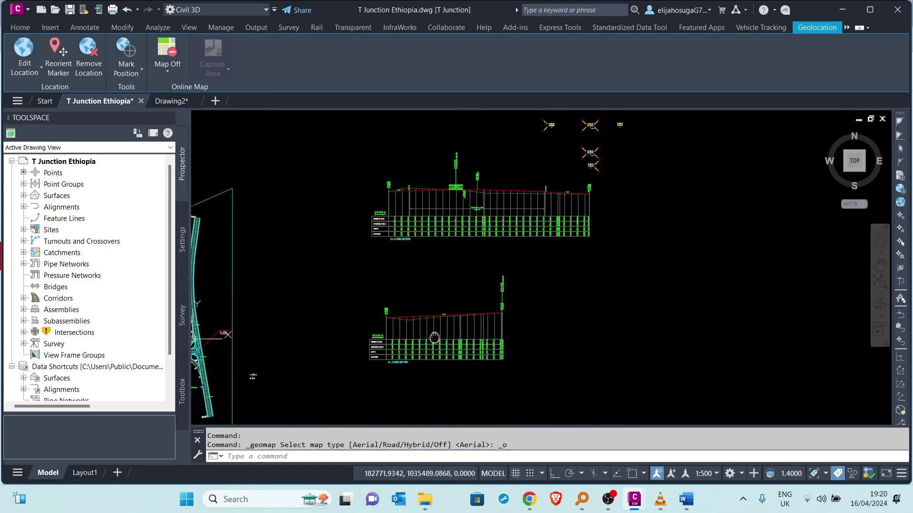
pyautogui.scroll(4, 476, 270)
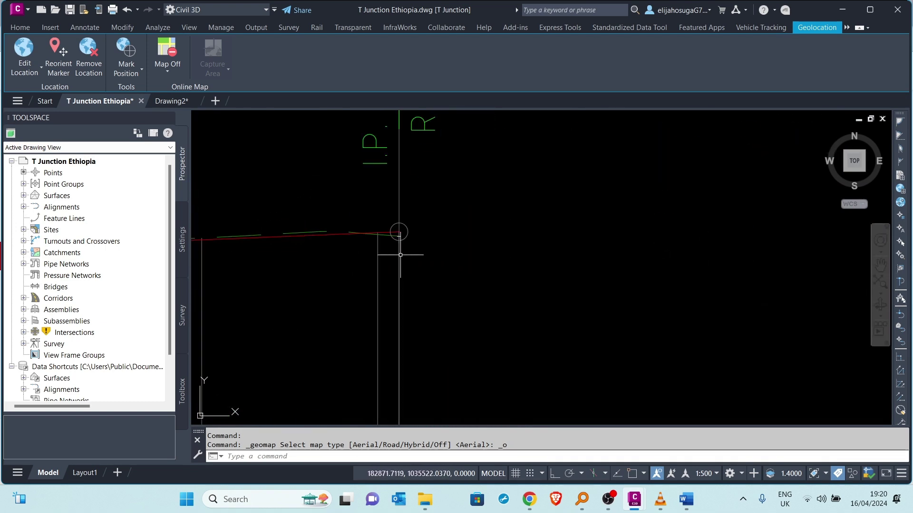
pyautogui.scroll(8, 400, 255)
pyautogui.scroll(-3, 408, 258)
pyautogui.scroll(-3, 411, 262)
pyautogui.scroll(6, 414, 261)
pyautogui.scroll(-1, 355, 236)
pyautogui.scroll(-6, 355, 235)
# Step: Inspect the chainage and elevation label marking the junction on the CL-2 long section's design profile
pyautogui.scroll(8, 428, 256)
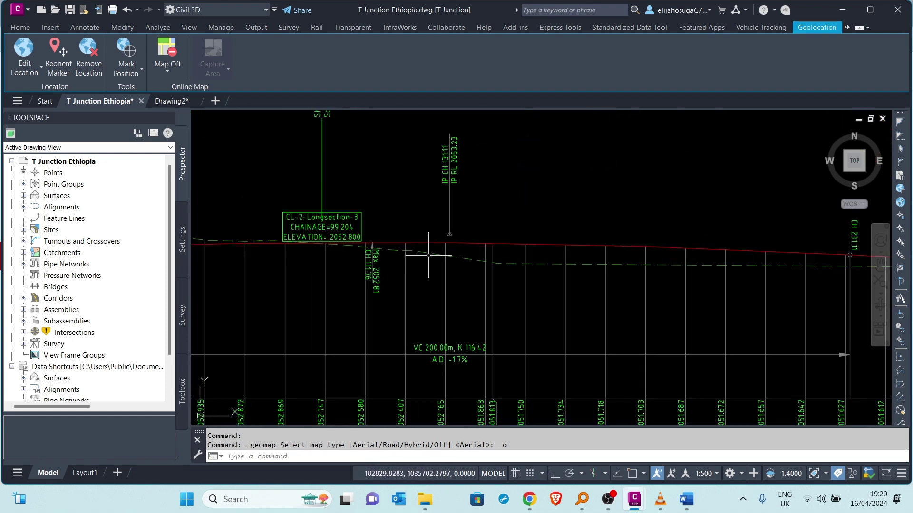
pyautogui.scroll(6, 429, 255)
pyautogui.moveTo(342, 241); pyautogui.dragTo(438, 255, button='middle')
pyautogui.scroll(2, 335, 236)
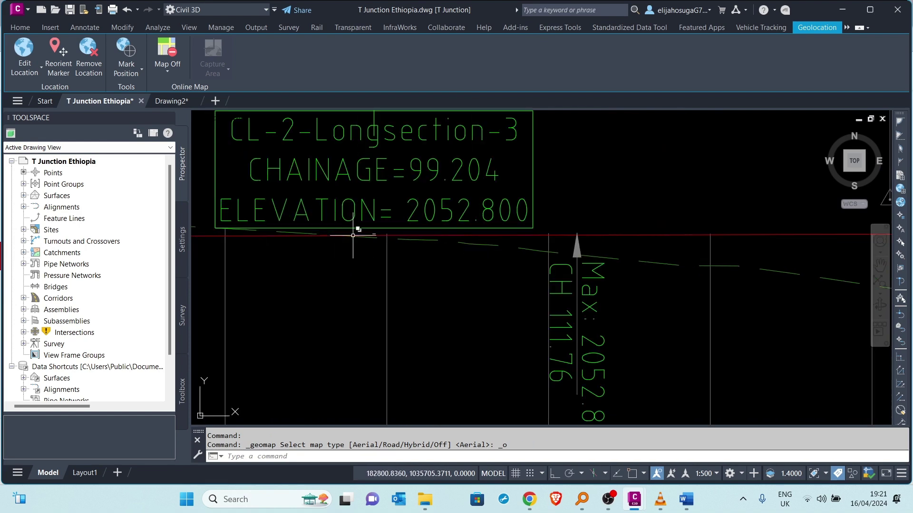
pyautogui.scroll(-6, 403, 252)
pyautogui.scroll(-5, 422, 276)
pyautogui.scroll(4, 465, 334)
pyautogui.moveTo(465, 334); pyautogui.dragTo(477, 257, button='middle')
pyautogui.scroll(-4, 477, 257)
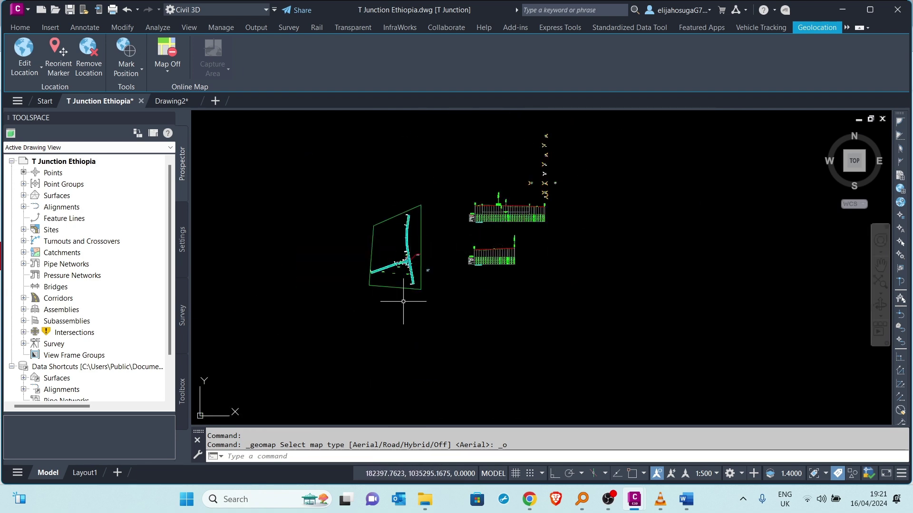
# Step: Switch to the Drawing2 drawing and review its long section profile views
pyautogui.click(171, 100)
pyautogui.scroll(-6, 546, 255)
pyautogui.moveTo(570, 258)
pyautogui.mouseDown(button='middle')
pyautogui.moveTo(408, 297)
pyautogui.moveTo(534, 217)
pyautogui.mouseUp(button='middle')
pyautogui.scroll(2, 534, 217)
pyautogui.scroll(-6, 468, 283)
pyautogui.scroll(8, 475, 271)
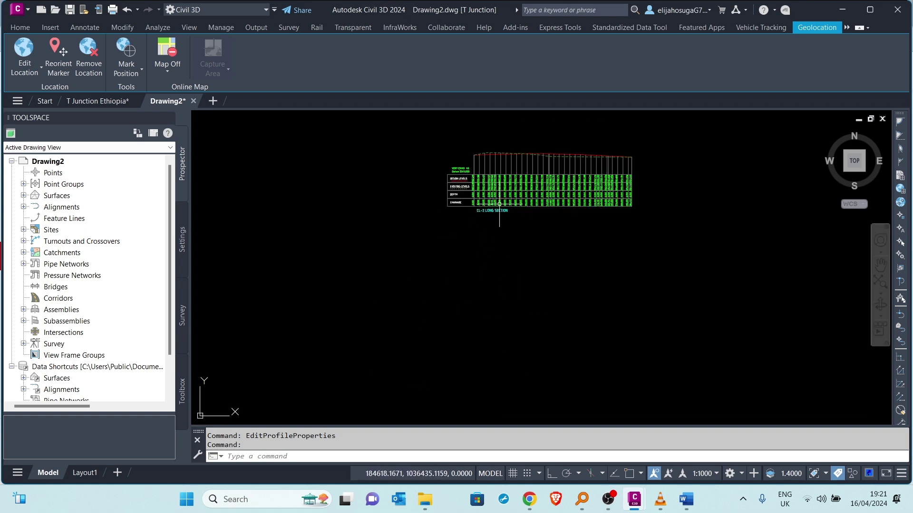
pyautogui.scroll(-6, 499, 233)
pyautogui.scroll(6, 228, 309)
pyautogui.scroll(2, 448, 259)
pyautogui.scroll(-5, 411, 258)
pyautogui.scroll(-6, 496, 303)
# Step: Examine the end of the CL-3 alignment in plan, where it meets the CL-2 centerline
pyautogui.scroll(9, 452, 306)
pyautogui.scroll(6, 584, 294)
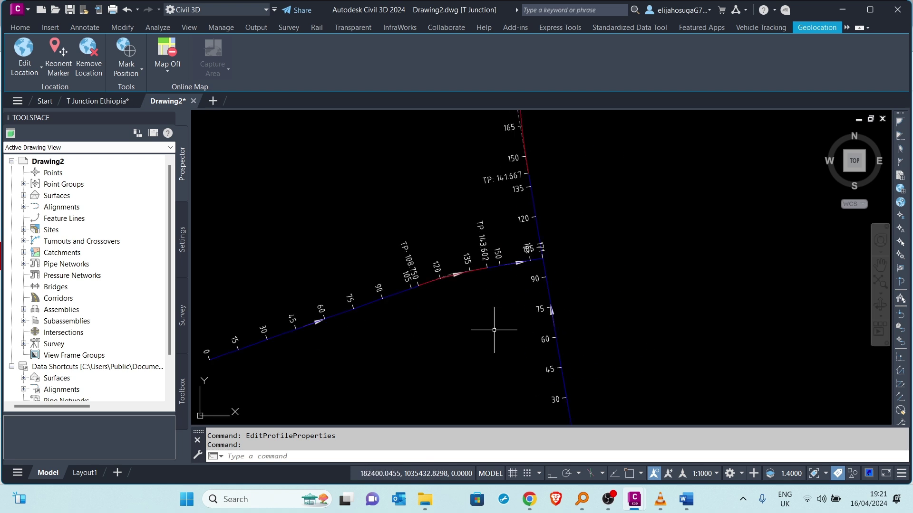
pyautogui.scroll(-5, 461, 288)
pyautogui.scroll(4, 463, 290)
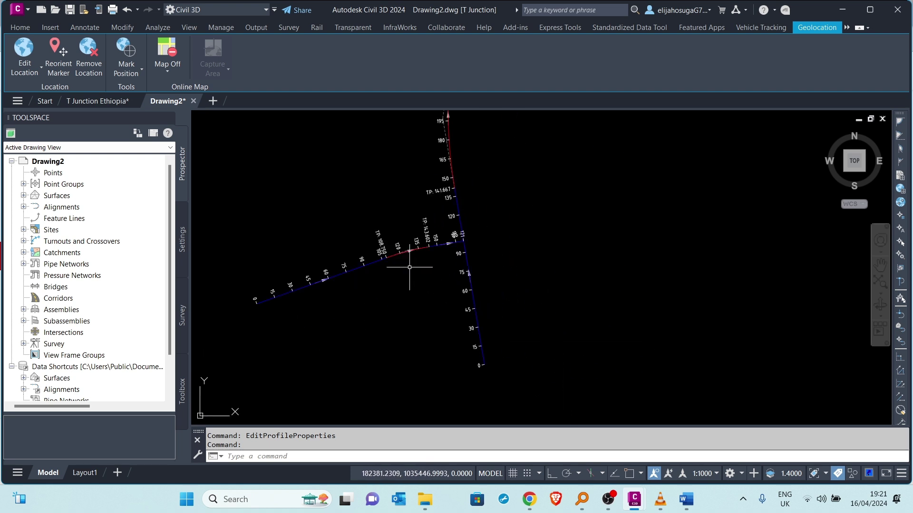
pyautogui.scroll(4, 429, 253)
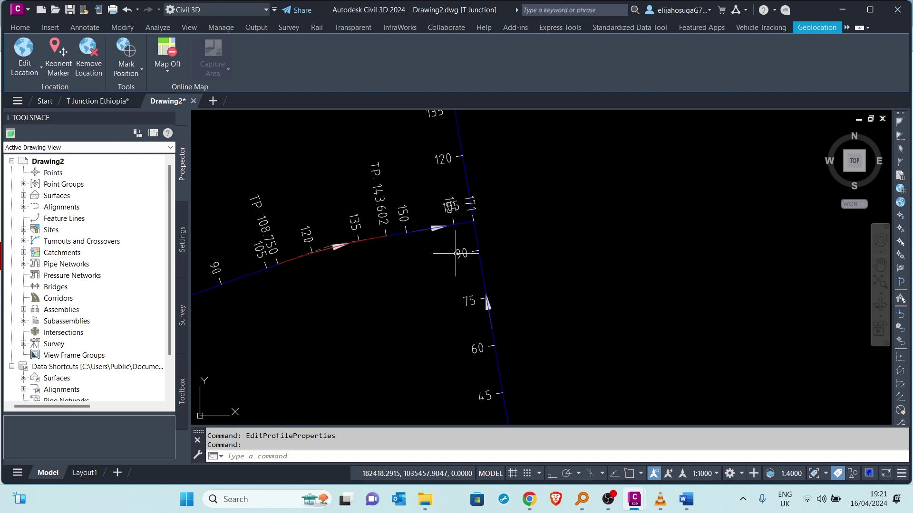
pyautogui.scroll(-4, 432, 260)
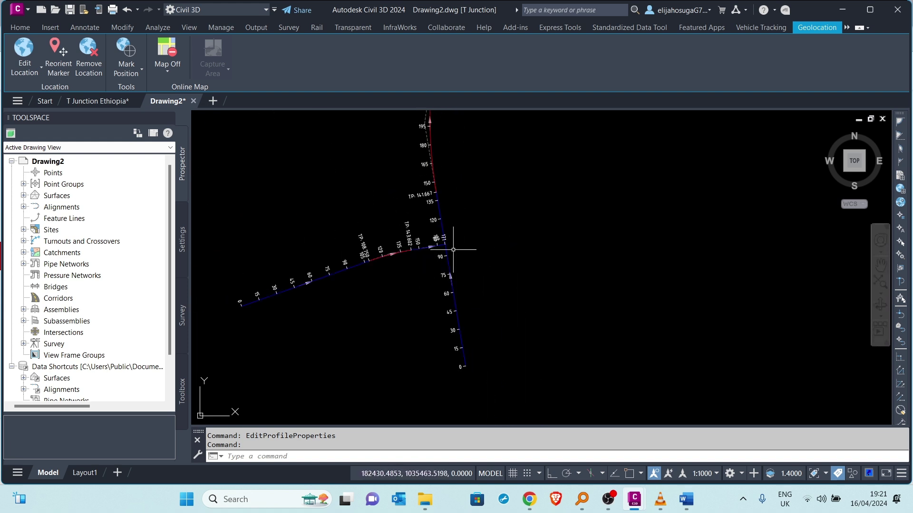
pyautogui.scroll(4, 444, 252)
pyautogui.scroll(-4, 444, 253)
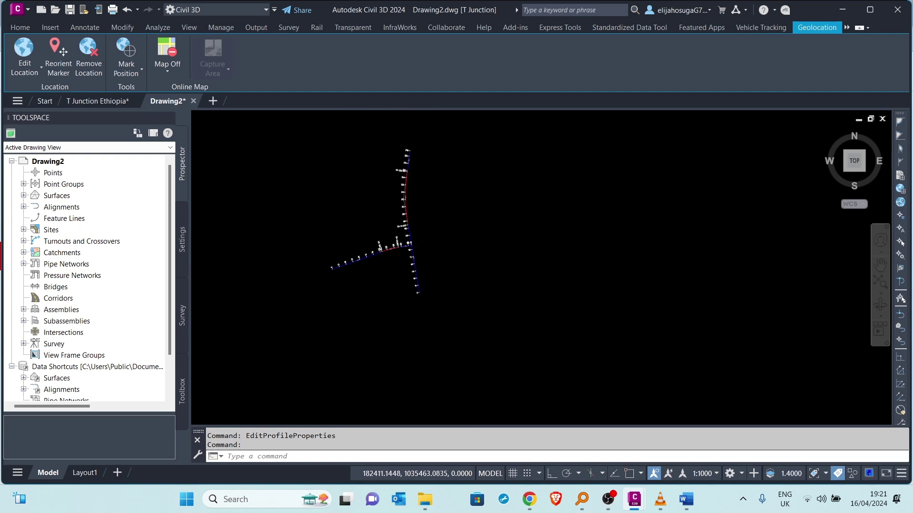
pyautogui.click(19, 27)
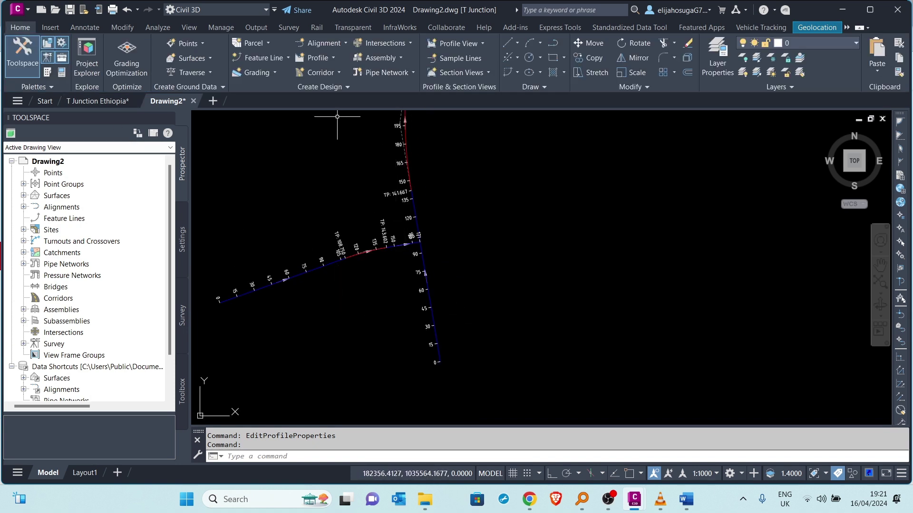
pyautogui.click(383, 44)
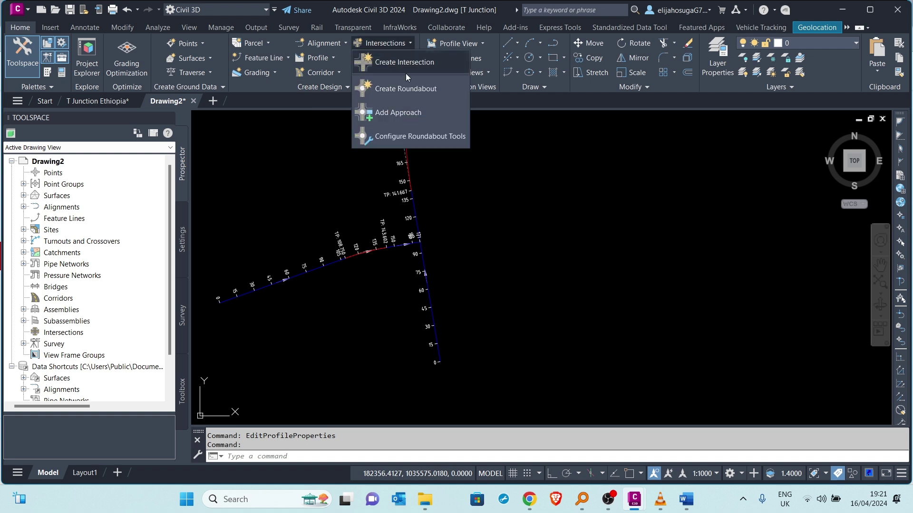
pyautogui.scroll(5, 418, 242)
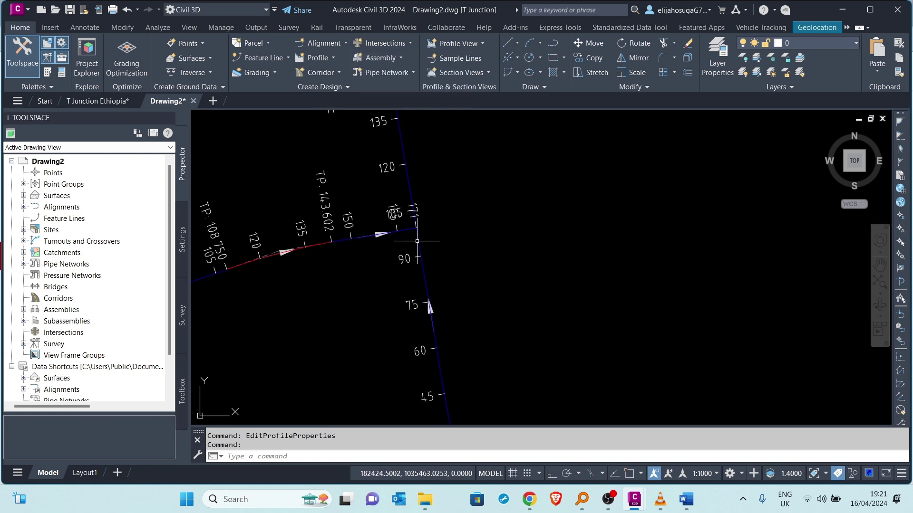
# Step: Switch to the T Junction Ethiopia drawing and examine the modelled junction of CL-2 and CL-3 in plan
pyautogui.click(98, 101)
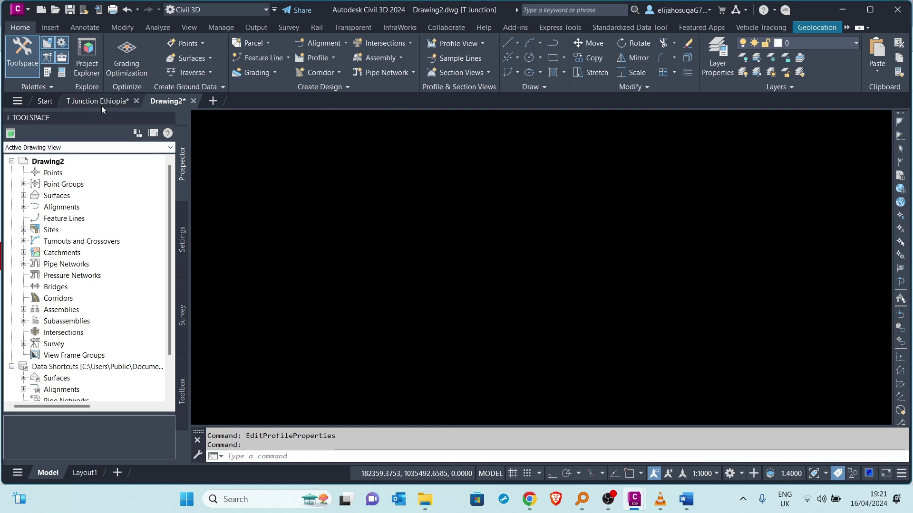
pyautogui.scroll(8, 407, 278)
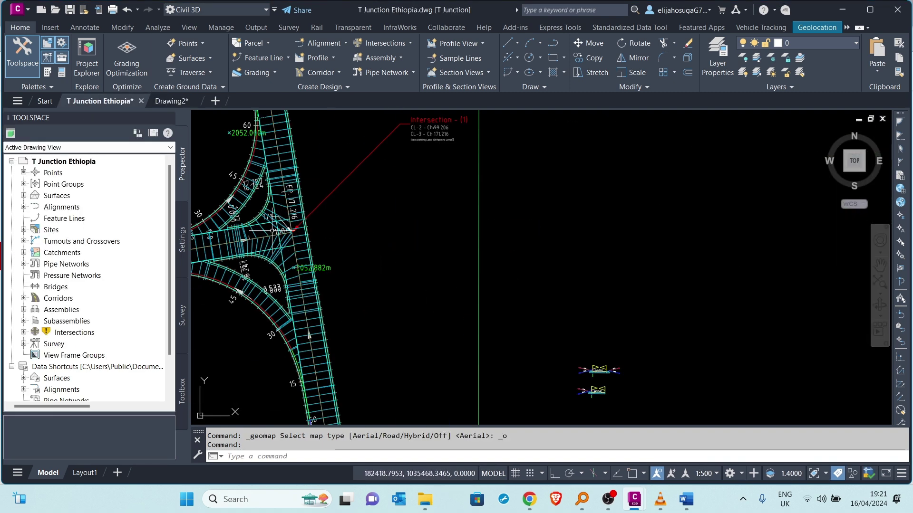
pyautogui.scroll(-5, 291, 227)
pyautogui.scroll(8, 260, 150)
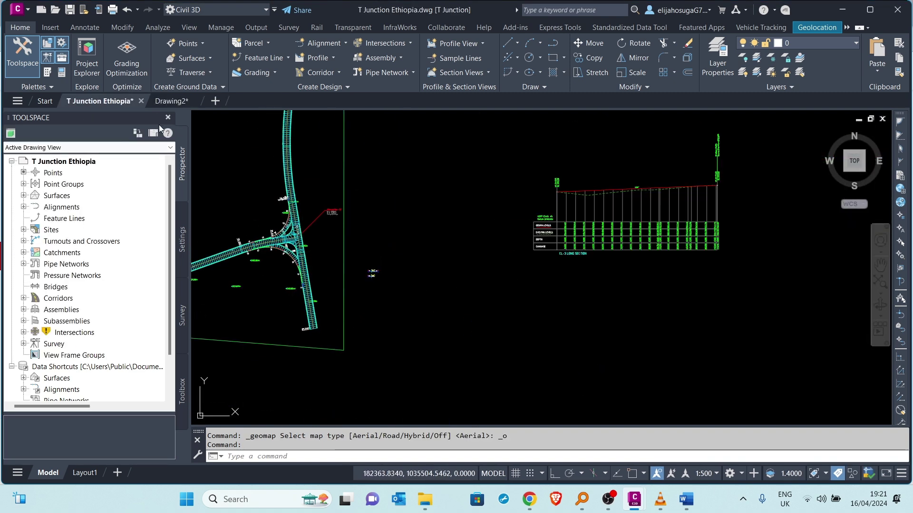
# Step: Return to the Drawing2 drawing and review the layout around the two road alignments and their junction
pyautogui.hotkey('ctrl', 'Tab')
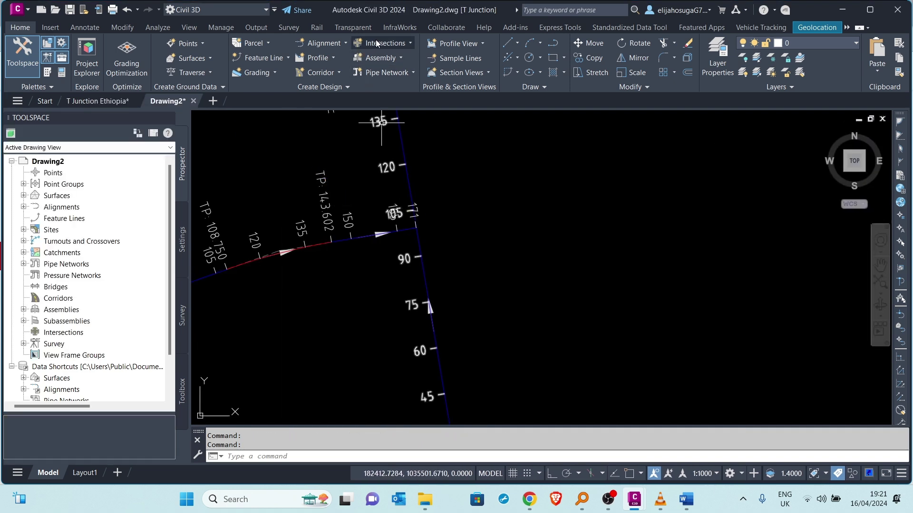
pyautogui.moveTo(425, 190); pyautogui.dragTo(433, 221, button='middle')
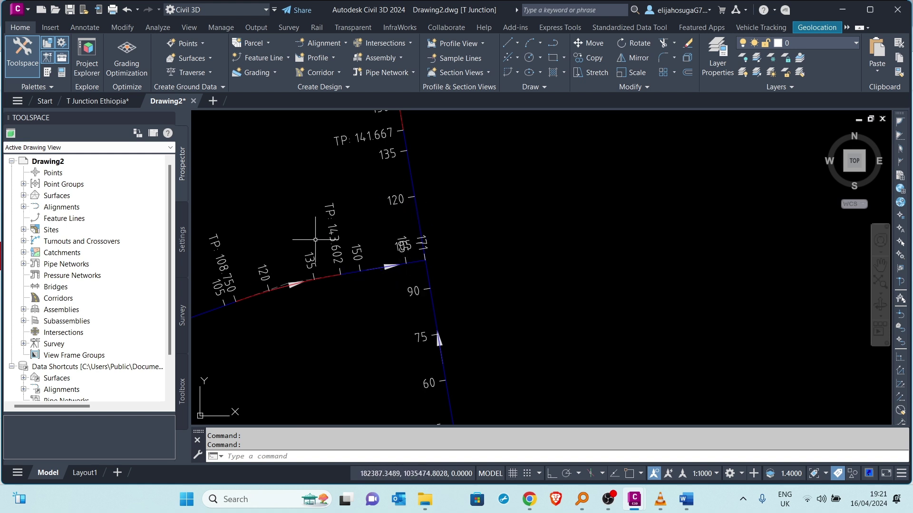
pyautogui.scroll(-3, 434, 299)
pyautogui.scroll(-3, 560, 277)
pyautogui.moveTo(560, 278); pyautogui.dragTo(367, 347, button='middle')
pyautogui.scroll(5, 735, 147)
pyautogui.scroll(-2, 486, 306)
pyautogui.scroll(-8, 486, 305)
pyautogui.moveTo(489, 382)
pyautogui.mouseDown(button='middle')
pyautogui.moveTo(509, 301)
pyautogui.moveTo(554, 243)
pyautogui.mouseUp(button='middle')
pyautogui.moveTo(240, 363); pyautogui.dragTo(444, 289, button='middle')
pyautogui.scroll(6, 428, 279)
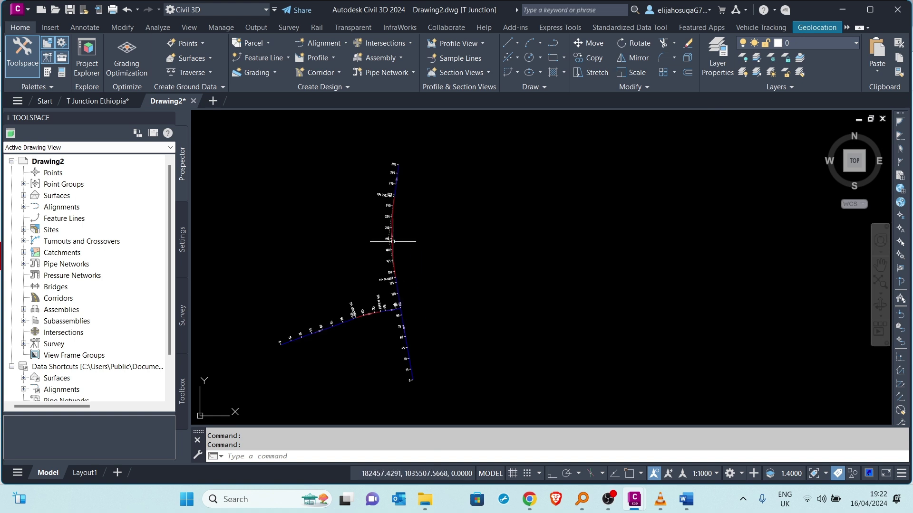
# Step: Start creating an intersection at the point where the CL-3 alignment ends on the CL-2 centerline
pyautogui.click(378, 43)
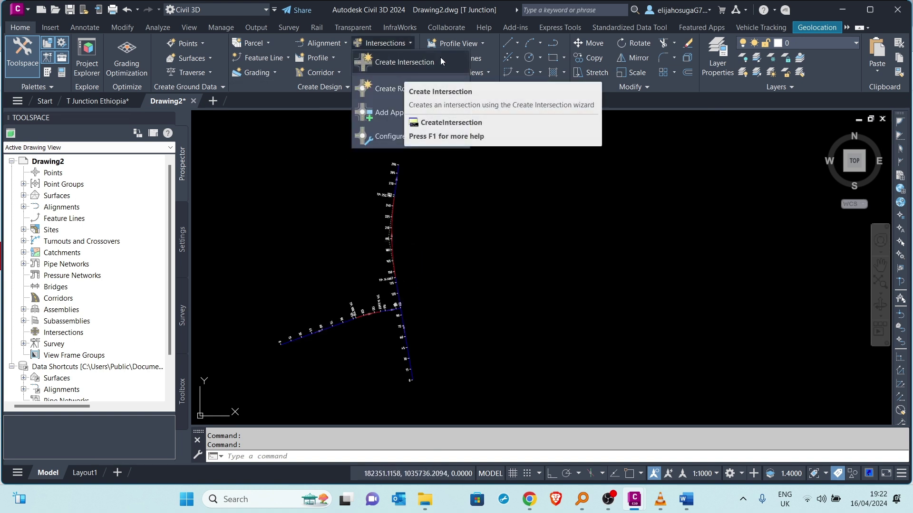
pyautogui.click(403, 61)
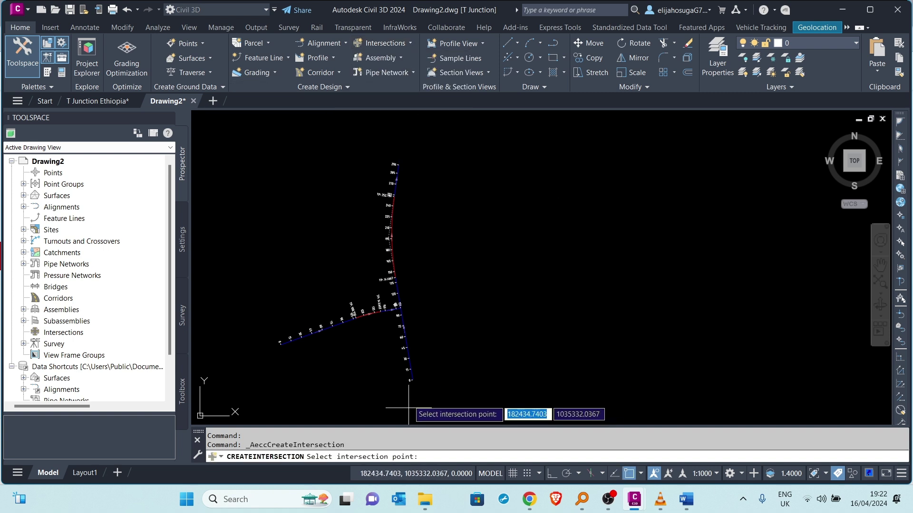
pyautogui.scroll(8, 401, 316)
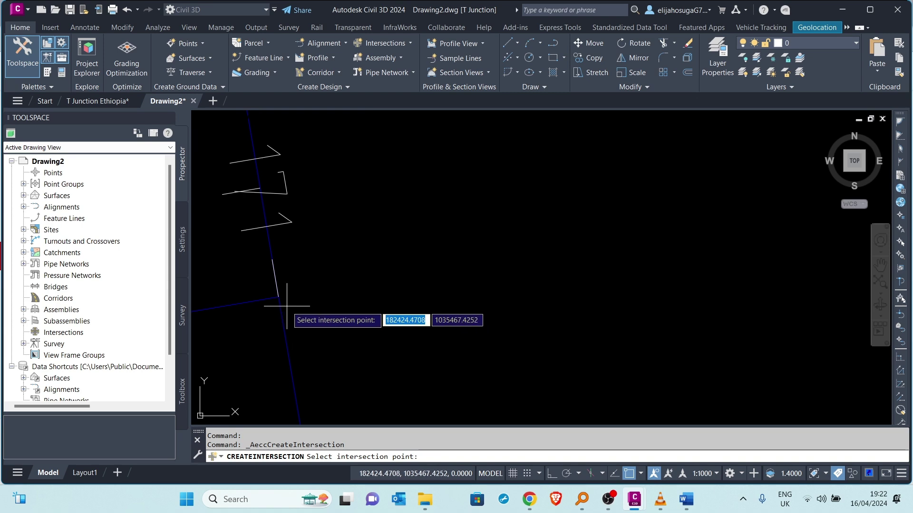
pyautogui.click(279, 297)
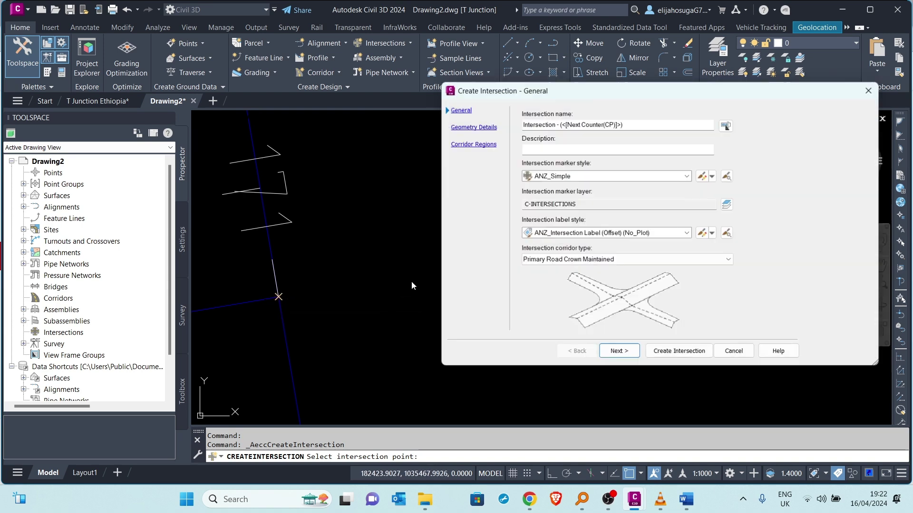
# Step: Set the intersection corridor type to All Crowns Maintained and turn off creation of offset and curb return profiles
pyautogui.moveTo(617, 91); pyautogui.dragTo(360, 113)
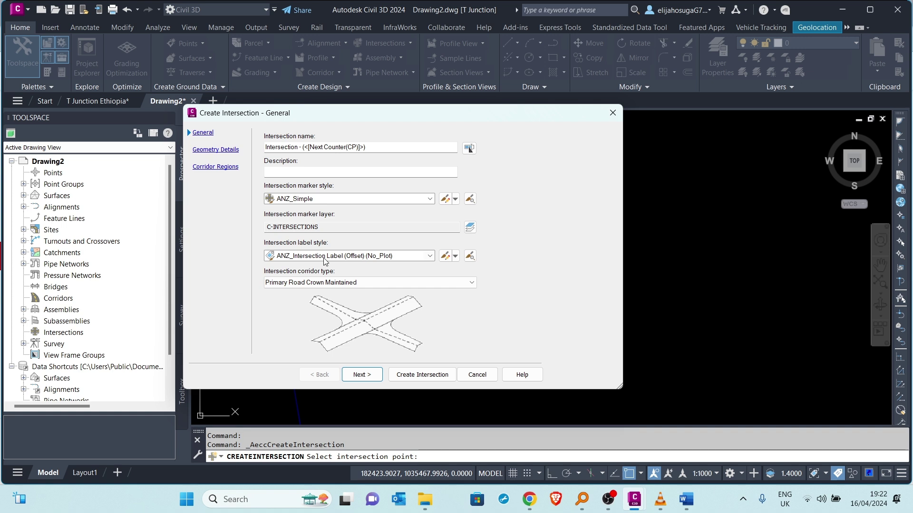
pyautogui.click(307, 282)
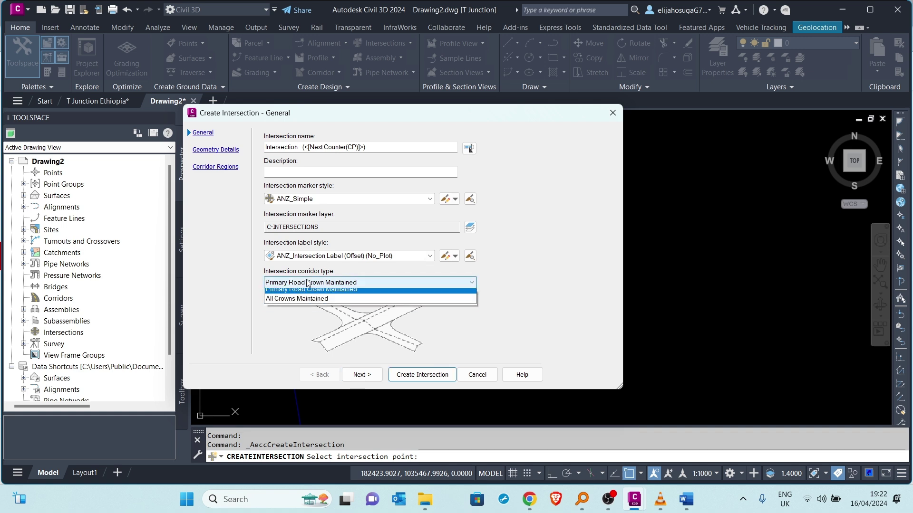
pyautogui.click(291, 303)
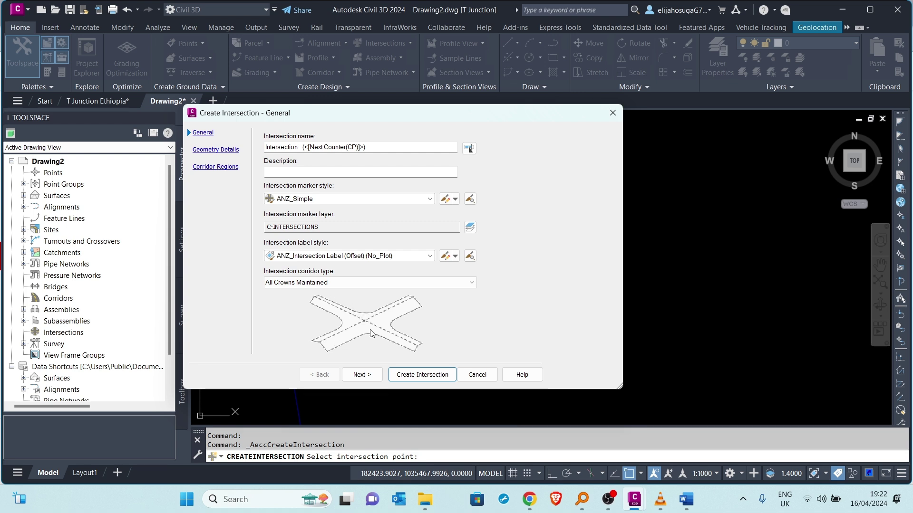
pyautogui.click(363, 374)
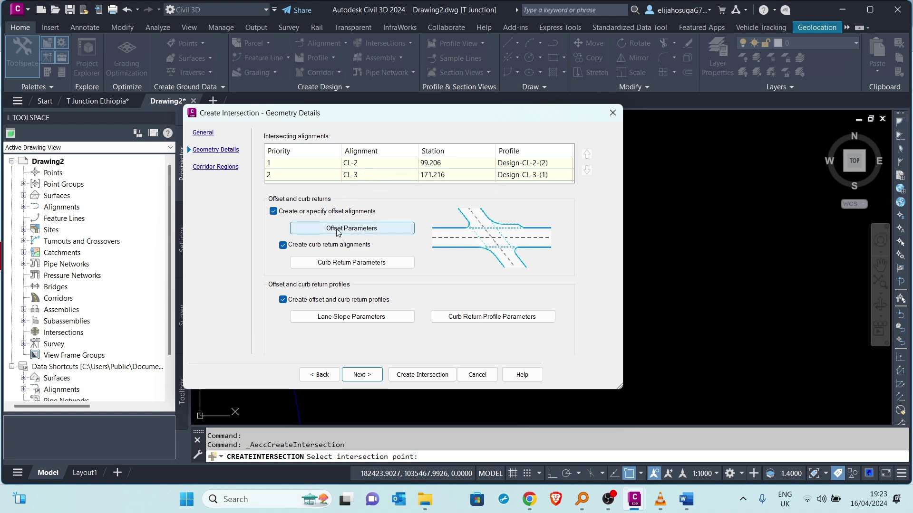
pyautogui.click(284, 301)
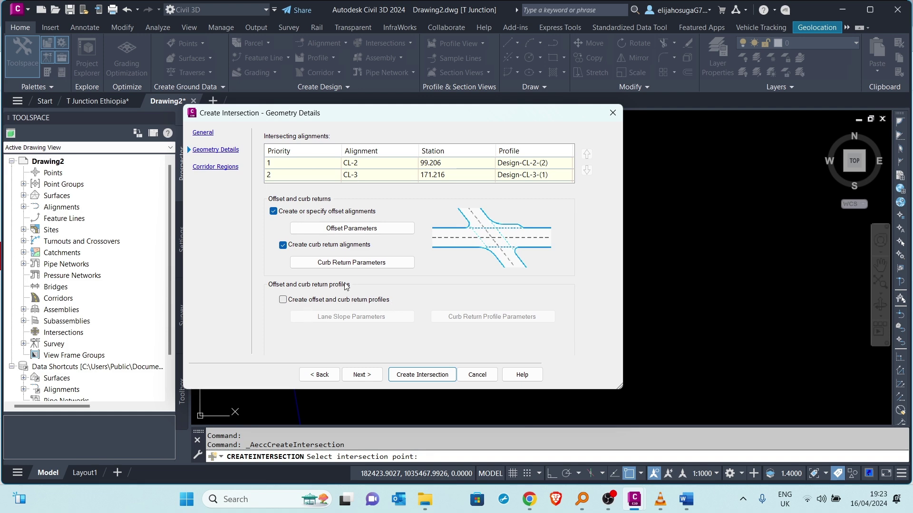
# Step: Set the left and right offset values of the primary road CL-2 to 3.5 m in the intersection offset parameters
pyautogui.click(346, 229)
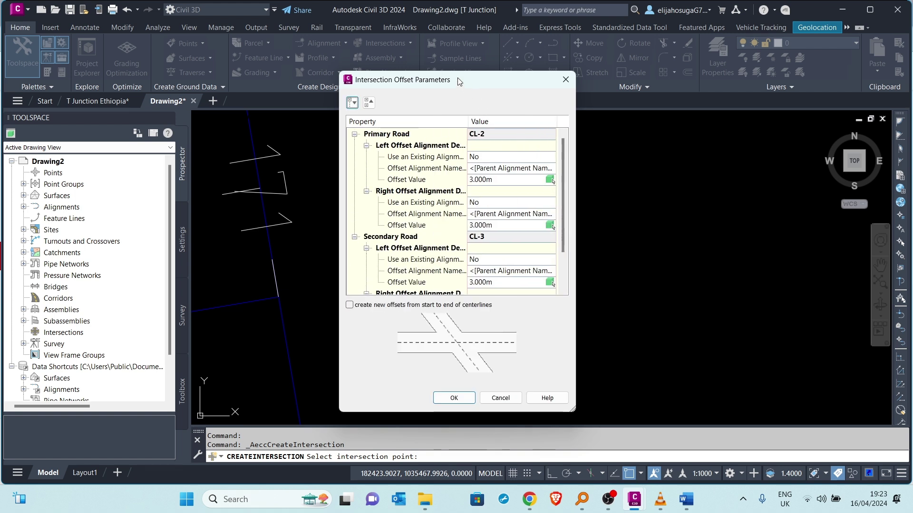
pyautogui.moveTo(459, 81); pyautogui.dragTo(402, 66)
pyautogui.moveTo(516, 397); pyautogui.dragTo(731, 464)
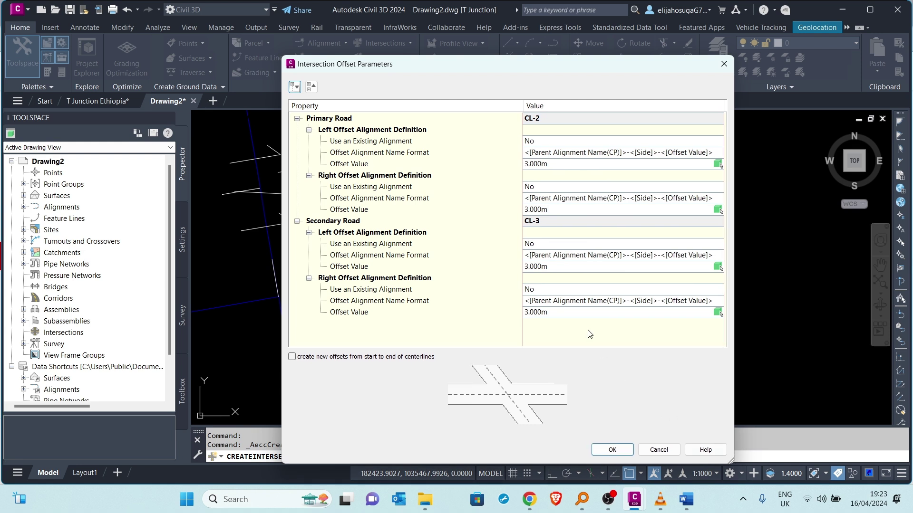
pyautogui.click(550, 165)
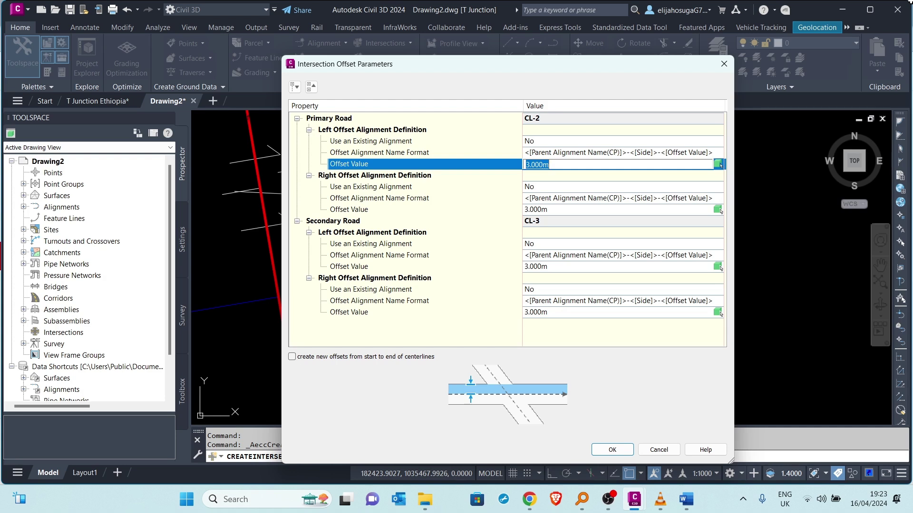
pyautogui.write('3.5')
pyautogui.click(540, 214)
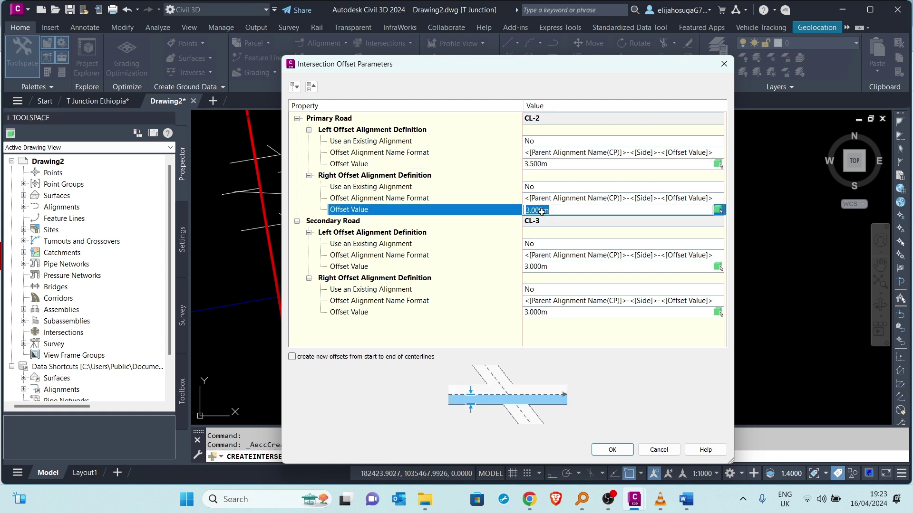
pyautogui.write('3.5')
# Step: Set the left and right offset values of the secondary road CL-3 to 3.5 m and accept the offset parameters
pyautogui.click(558, 268)
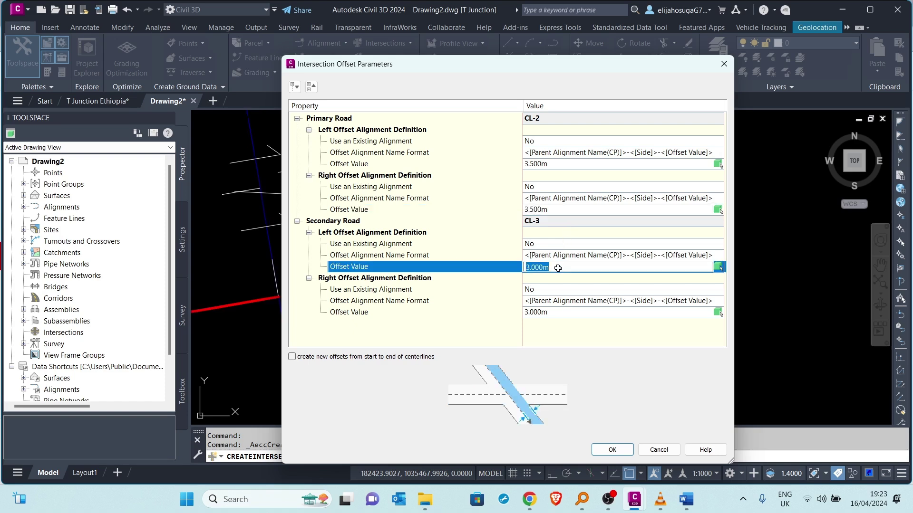
pyautogui.write('3.5')
pyautogui.click(541, 311)
pyautogui.write('3.')
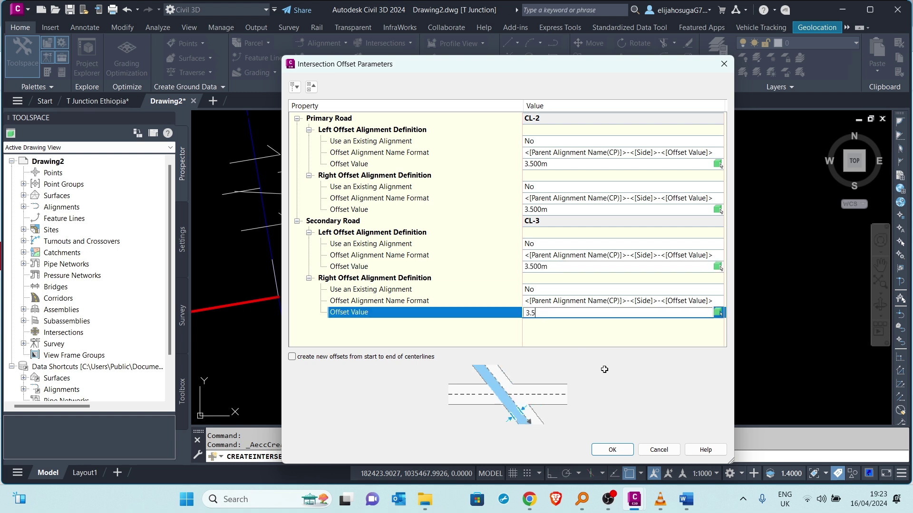
pyautogui.click(614, 450)
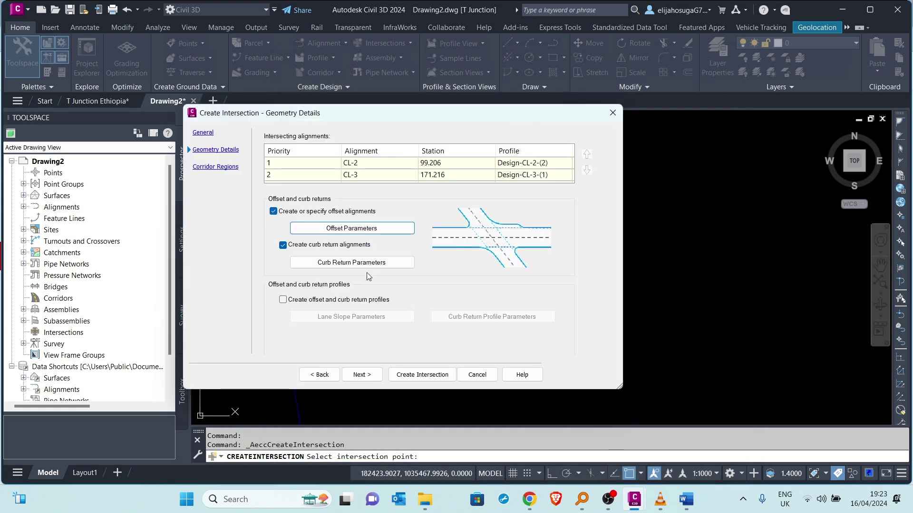
# Step: Check the curb return parameters of the SW and NW quadrants and accept circular fillets with a 9 m radius
pyautogui.click(351, 263)
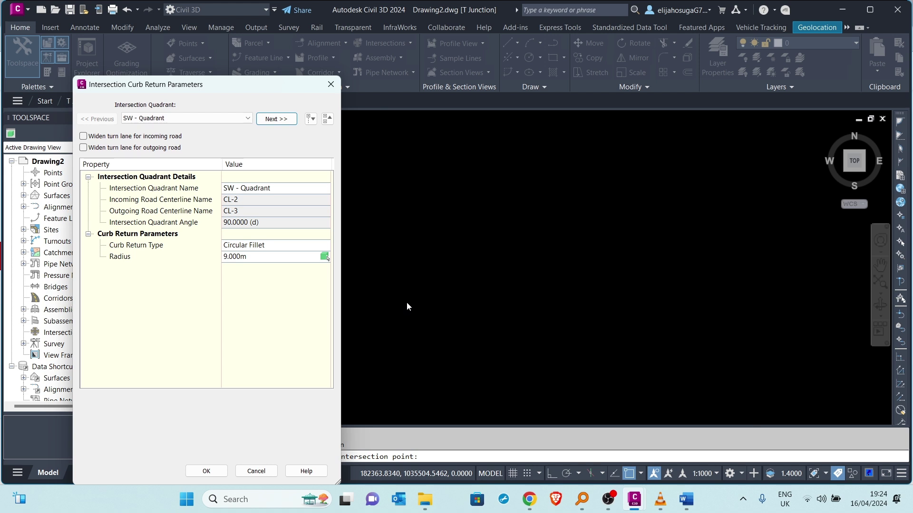
pyautogui.click(158, 119)
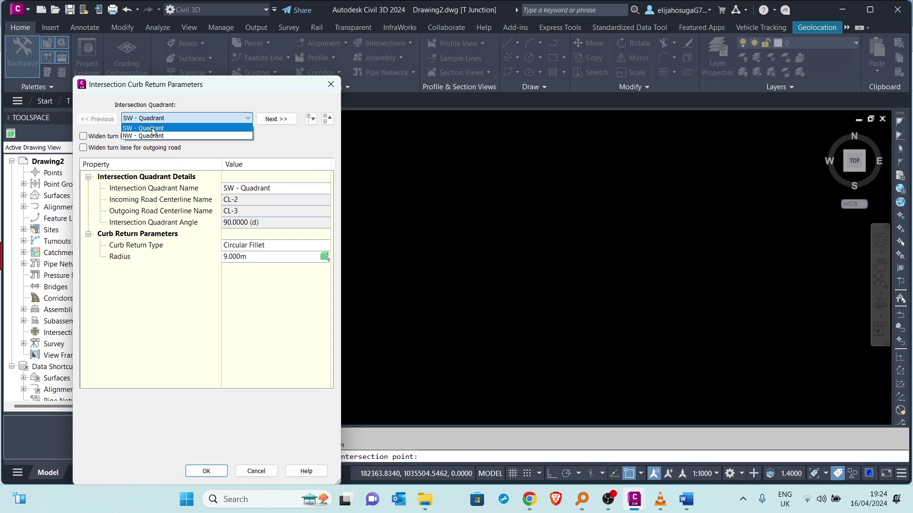
pyautogui.click(155, 129)
pyautogui.moveTo(175, 86); pyautogui.dragTo(595, 88)
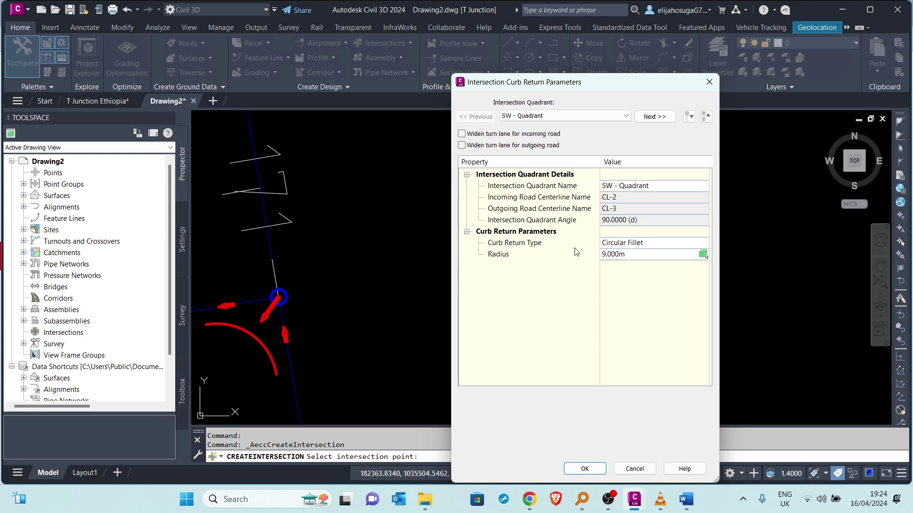
pyautogui.click(550, 119)
pyautogui.click(546, 124)
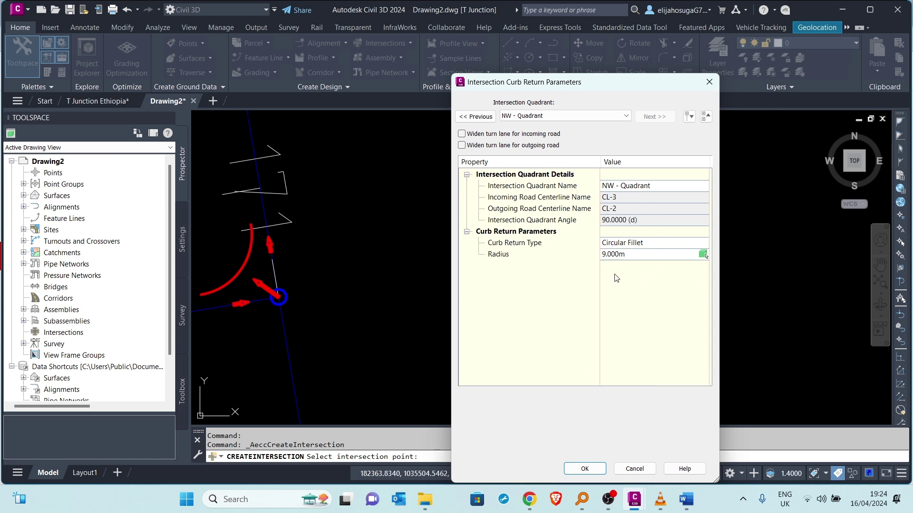
pyautogui.click(584, 469)
# Step: Check the corridor region settings, return to the geometry details and create the intersection, continuing with the existing secondary road profiles
pyautogui.moveTo(323, 118)
pyautogui.mouseDown()
pyautogui.moveTo(540, 112)
pyautogui.moveTo(543, 95)
pyautogui.mouseUp()
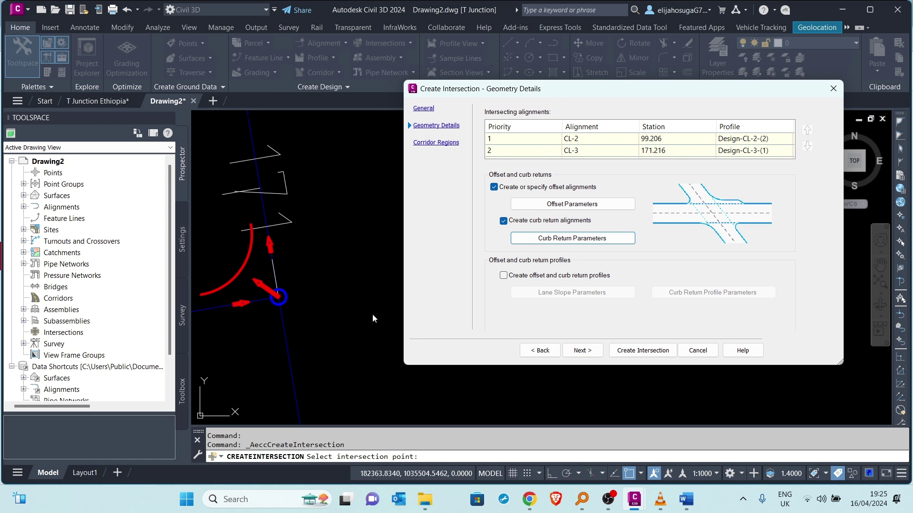
pyautogui.click(581, 351)
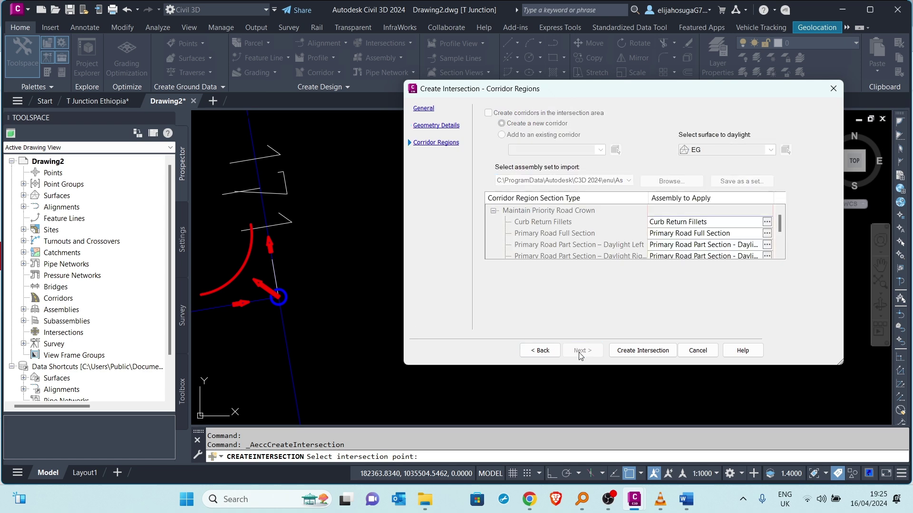
pyautogui.click(551, 353)
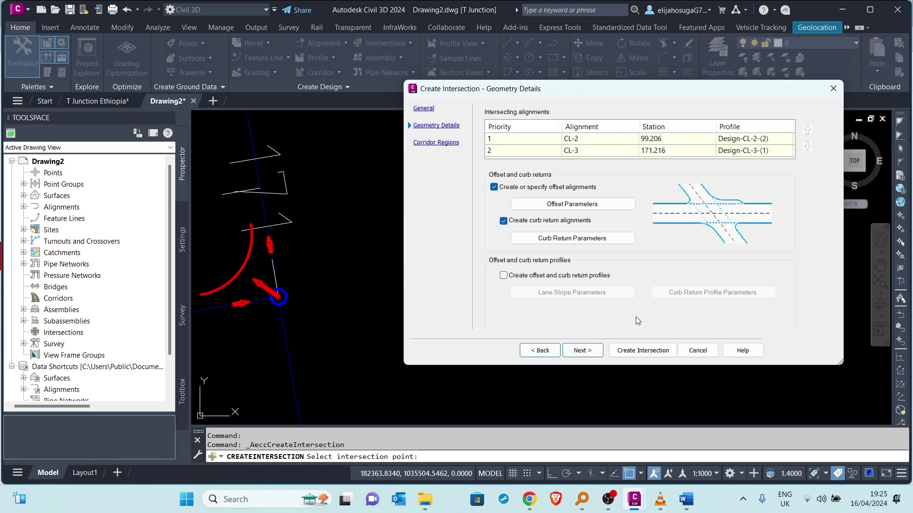
pyautogui.click(648, 351)
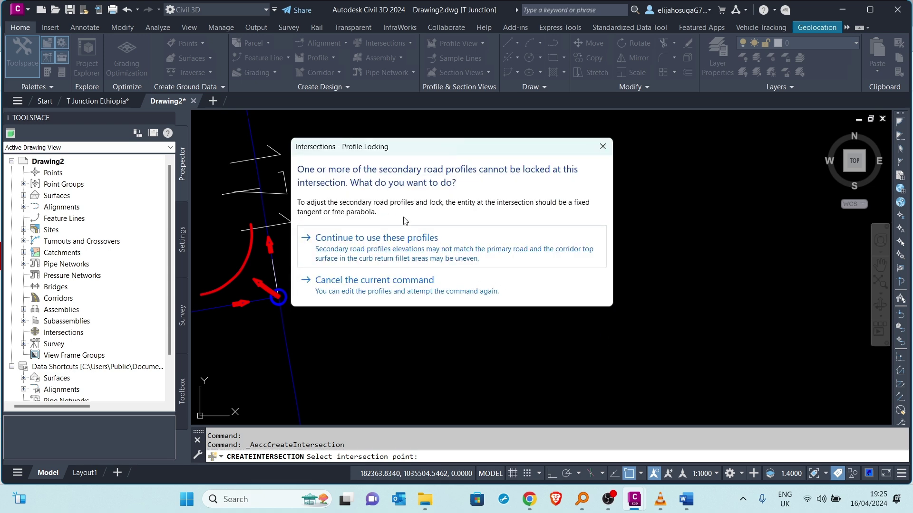
pyautogui.click(399, 241)
# Step: Examine the offset alignments and the two curb returns at the CL-2/CL-3 junction
pyautogui.scroll(4, 375, 302)
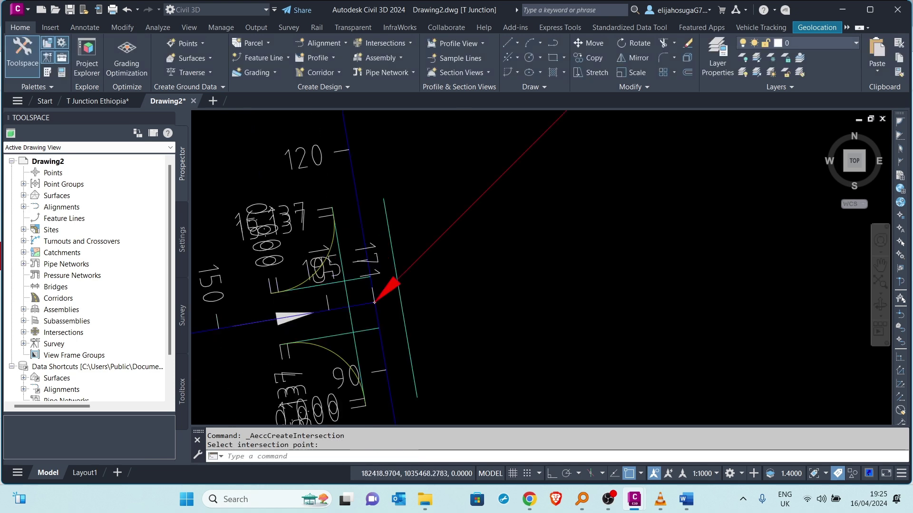
pyautogui.scroll(-2, 375, 301)
pyautogui.moveTo(390, 294); pyautogui.dragTo(505, 288, button='middle')
pyautogui.scroll(6, 504, 288)
pyautogui.scroll(-6, 468, 258)
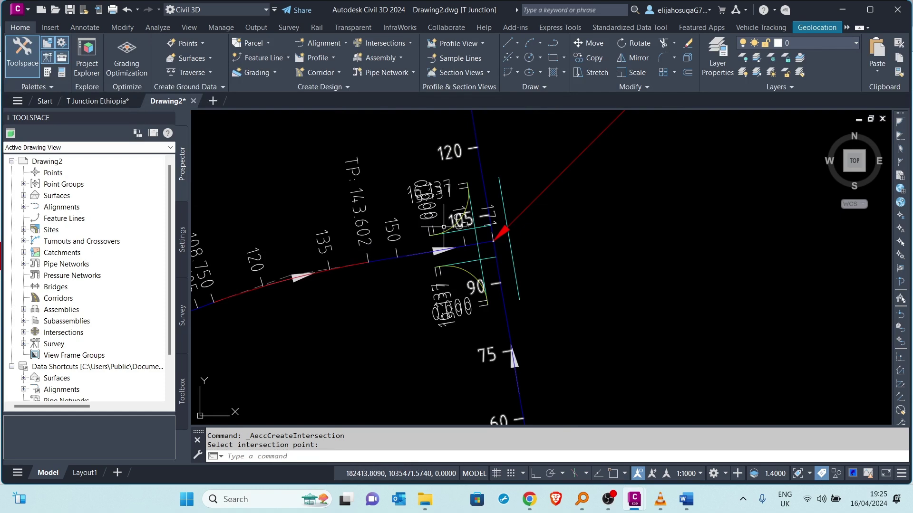
pyautogui.scroll(2, 459, 221)
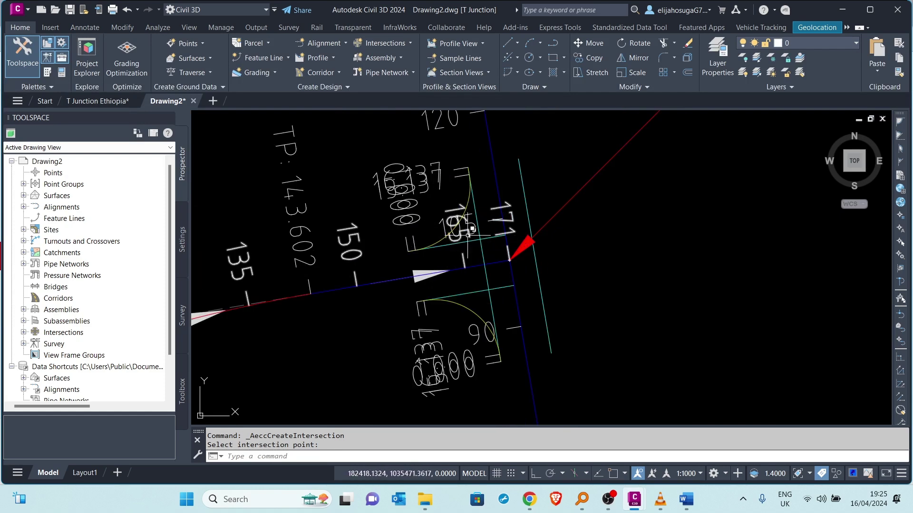
pyautogui.scroll(2, 468, 234)
pyautogui.scroll(-2, 477, 199)
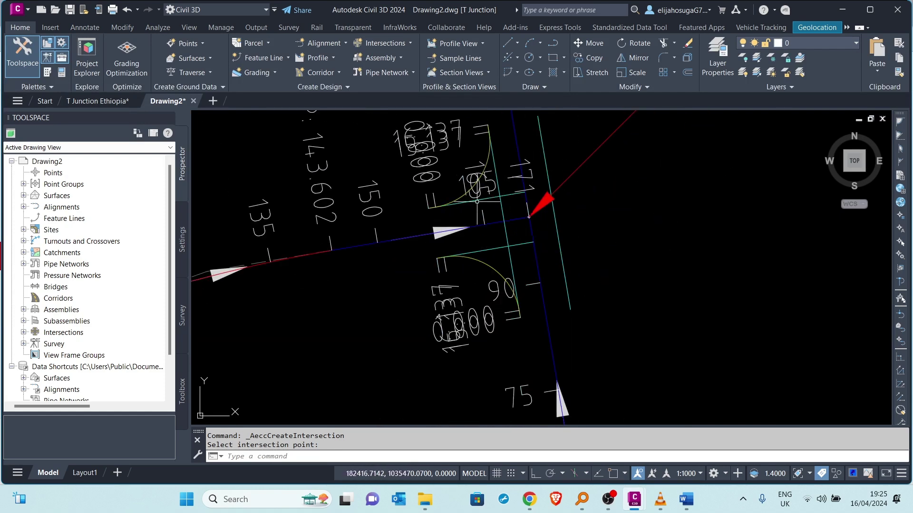
pyautogui.moveTo(509, 258); pyautogui.dragTo(498, 316, button='middle')
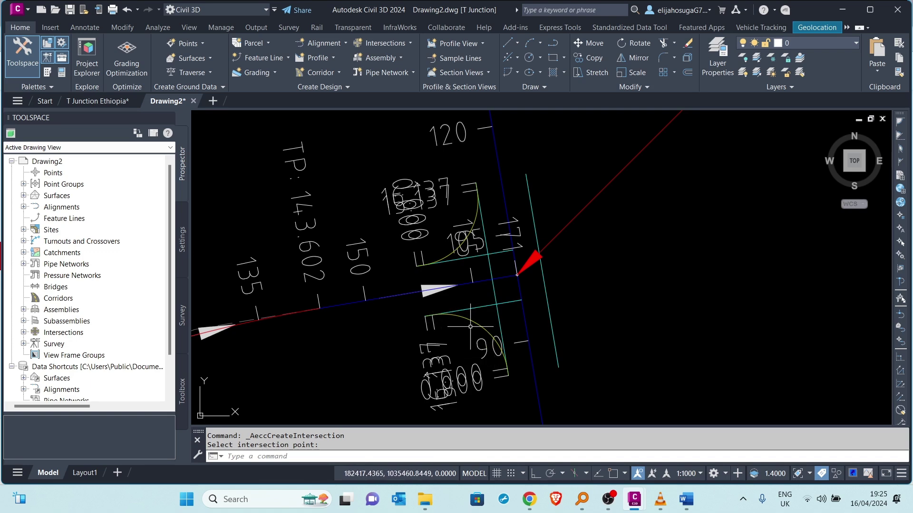
pyautogui.scroll(-3, 468, 322)
pyautogui.scroll(3, 454, 313)
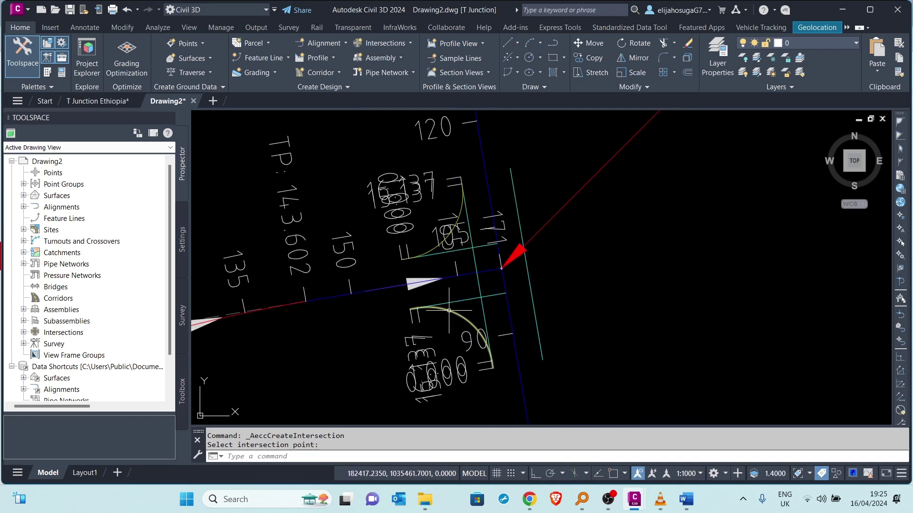
pyautogui.scroll(-2, 468, 317)
pyautogui.scroll(5, 468, 317)
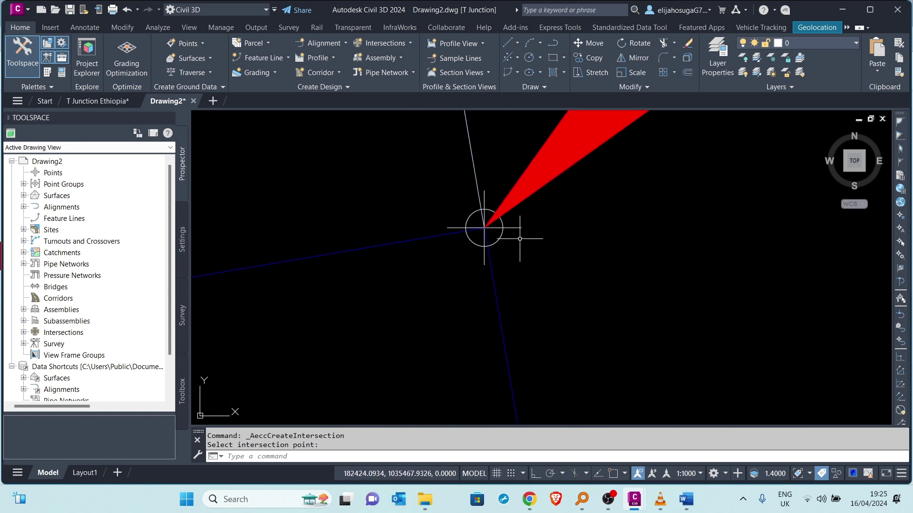
# Step: Relock the intersection's side road PVIs to match the primary road and review the secondary road profile rules
pyautogui.click(484, 228)
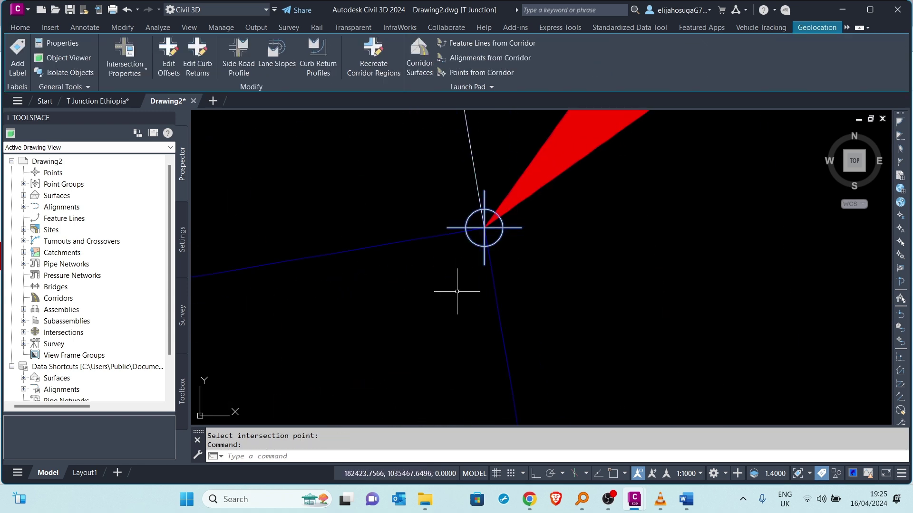
pyautogui.scroll(-4, 406, 305)
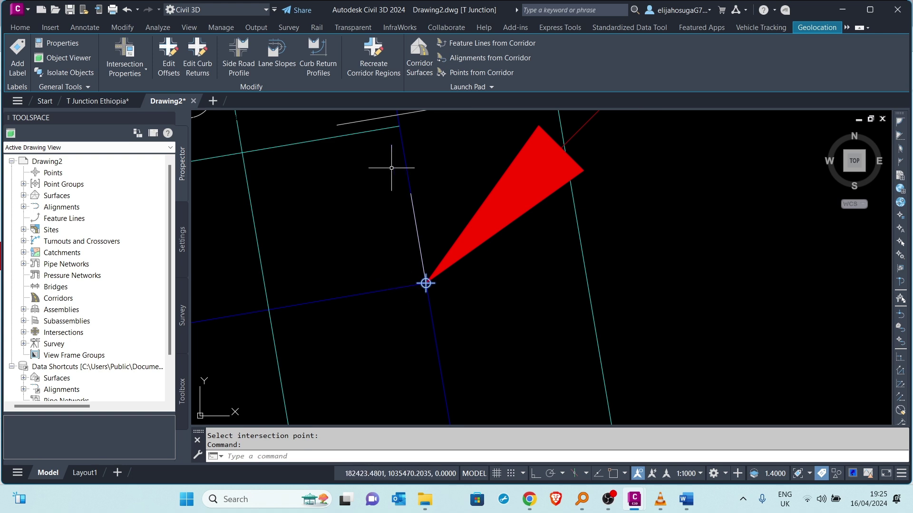
pyautogui.scroll(-2, 305, 177)
pyautogui.moveTo(305, 177); pyautogui.dragTo(322, 207, button='middle')
pyautogui.click(235, 55)
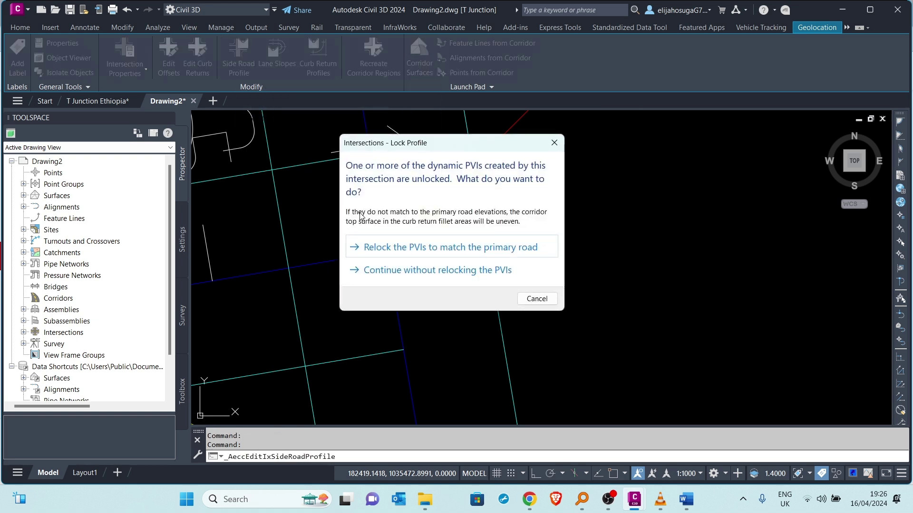
pyautogui.click(400, 247)
pyautogui.click(399, 249)
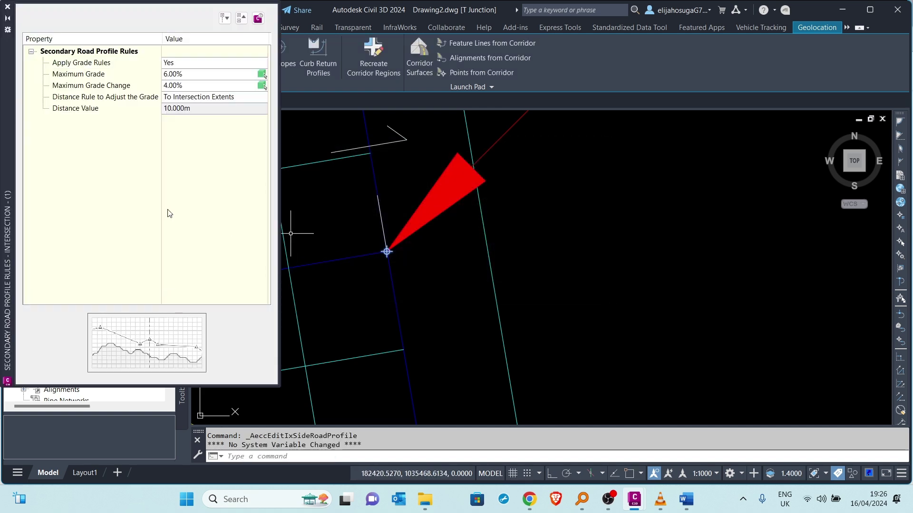
pyautogui.click(8, 8)
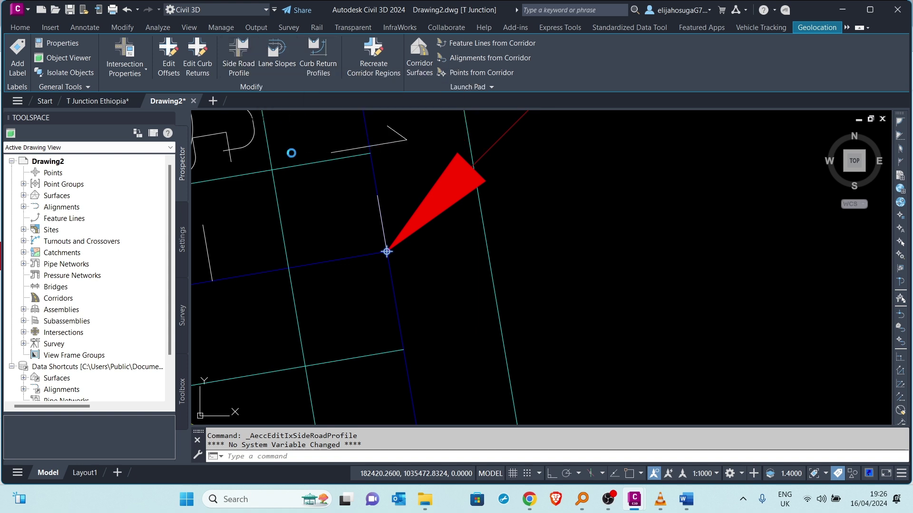
pyautogui.press('Return')
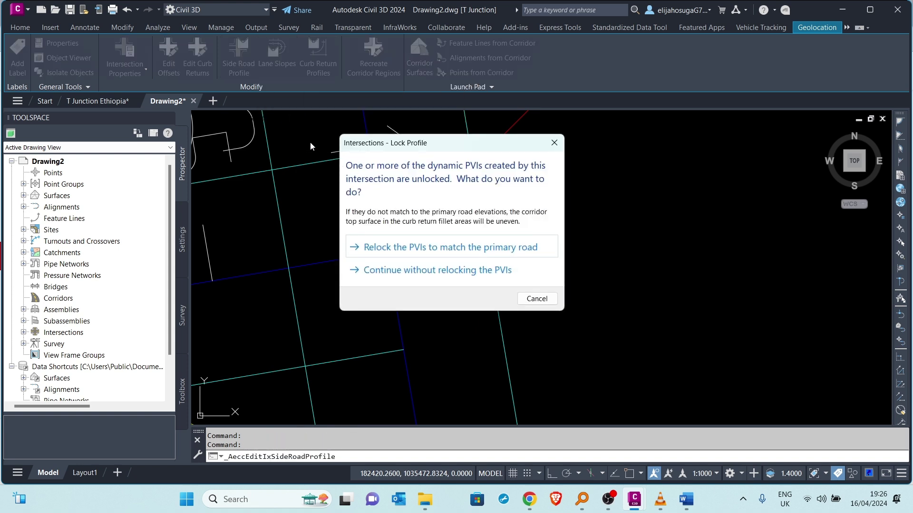
pyautogui.click(554, 142)
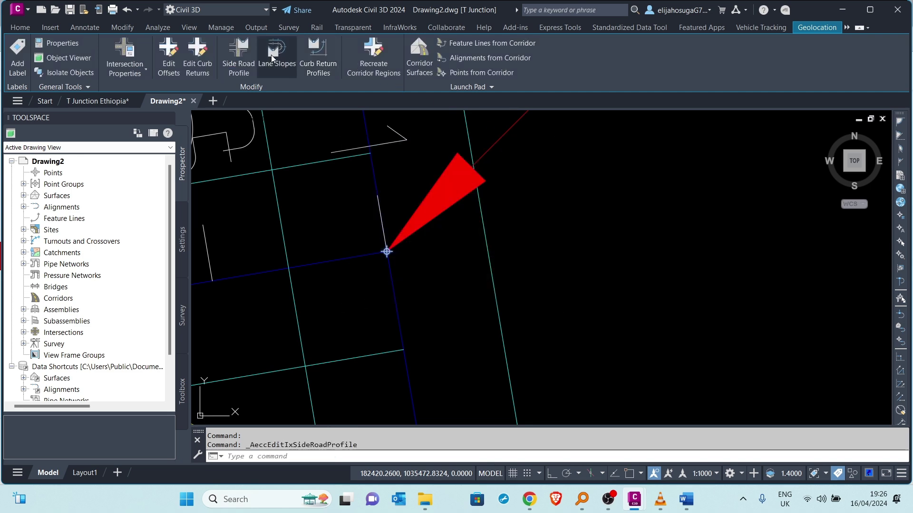
# Step: In the intersection's lane slope parameters, turn off use of an existing profile for both edges of primary road CL-2
pyautogui.click(272, 55)
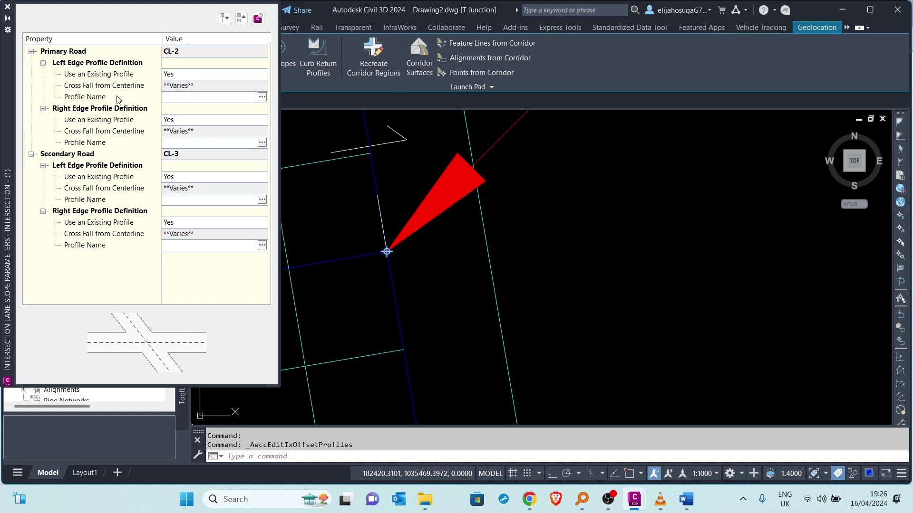
pyautogui.click(186, 73)
pyautogui.click(186, 73)
pyautogui.click(179, 86)
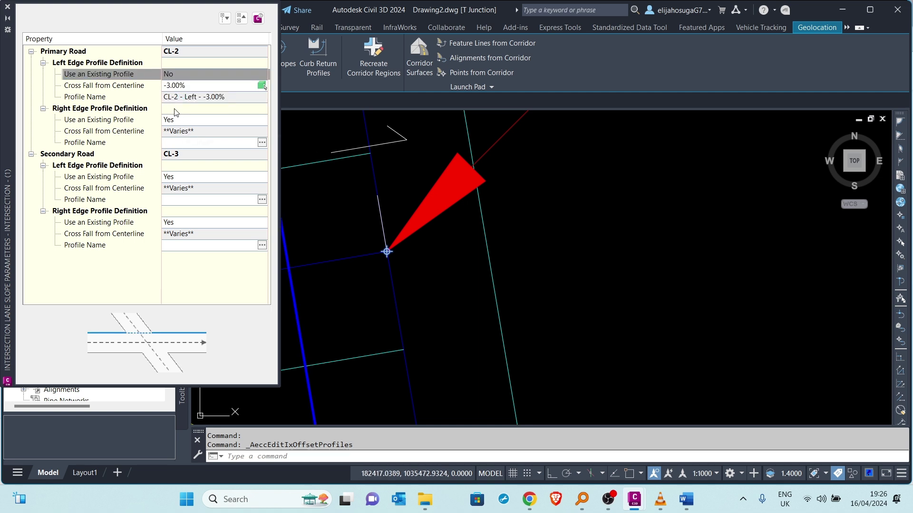
pyautogui.click(179, 119)
pyautogui.click(180, 120)
pyautogui.click(183, 133)
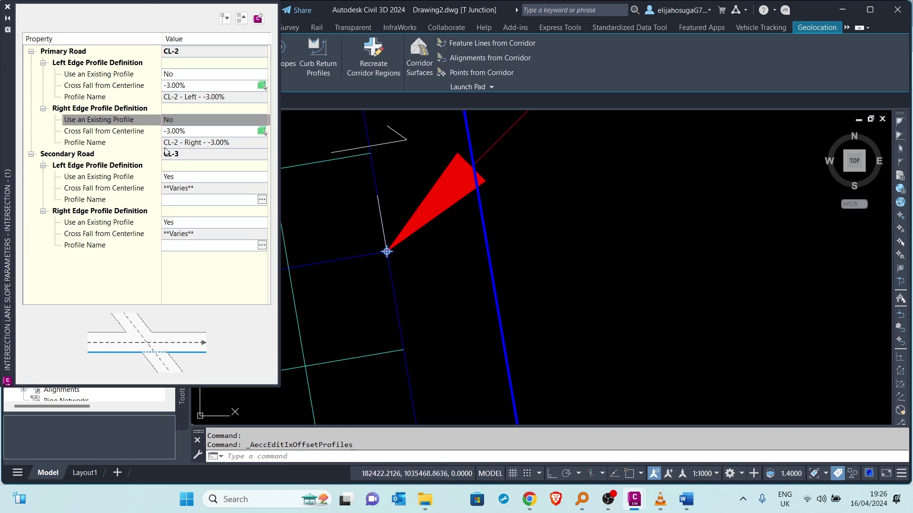
# Step: Turn off use of an existing profile for the left and right edges of secondary road CL-3
pyautogui.click(176, 177)
pyautogui.click(176, 178)
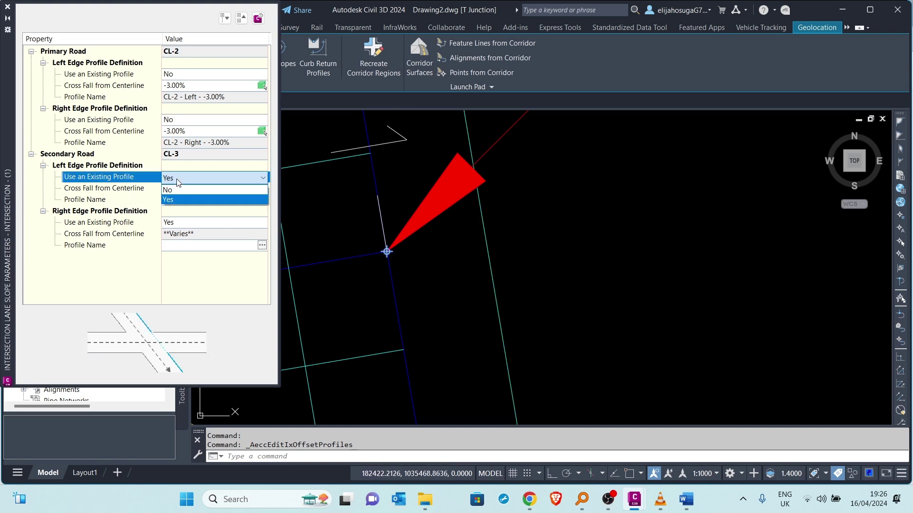
pyautogui.click(177, 190)
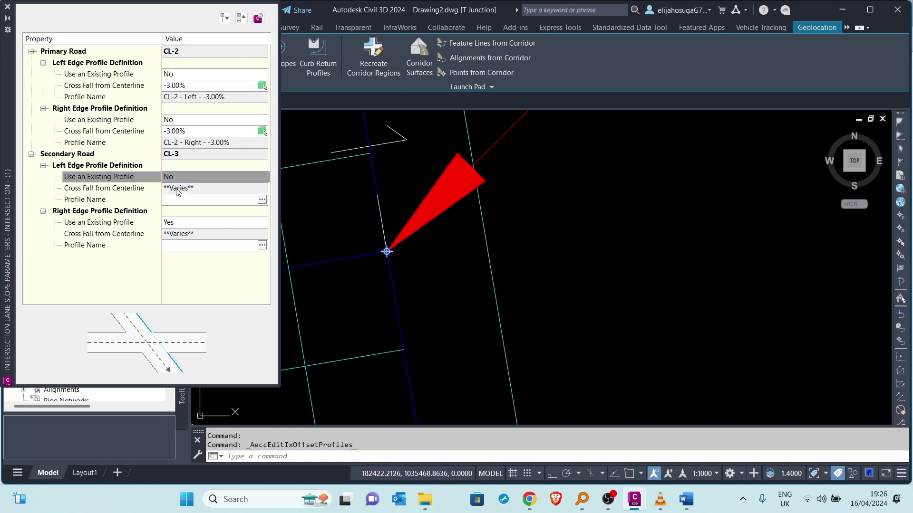
pyautogui.click(184, 222)
pyautogui.click(178, 234)
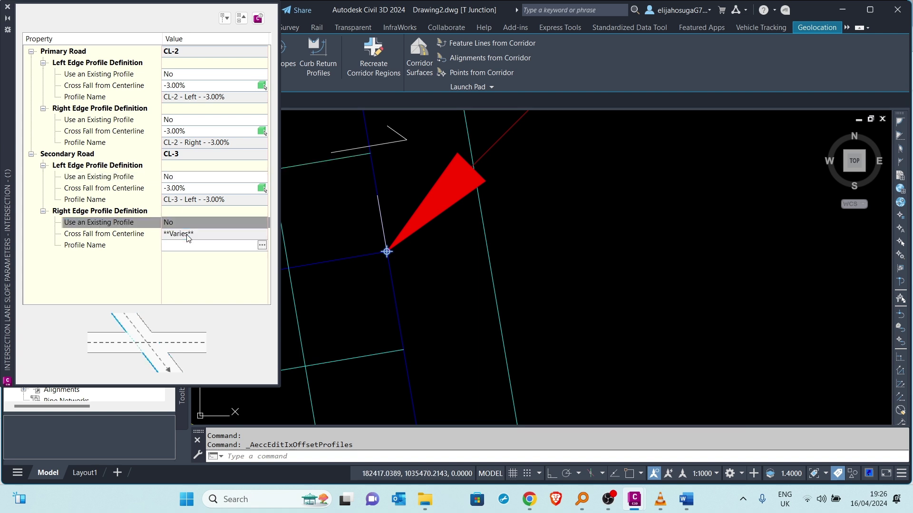
# Step: Set the cross fall from centerline to -2.5% for the left and right edges of primary road CL-2
pyautogui.click(177, 86)
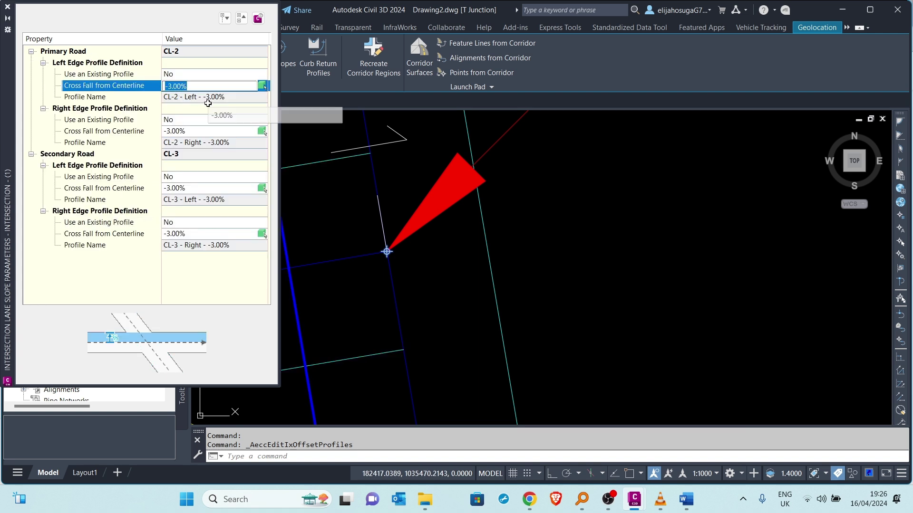
pyautogui.write('-2.5')
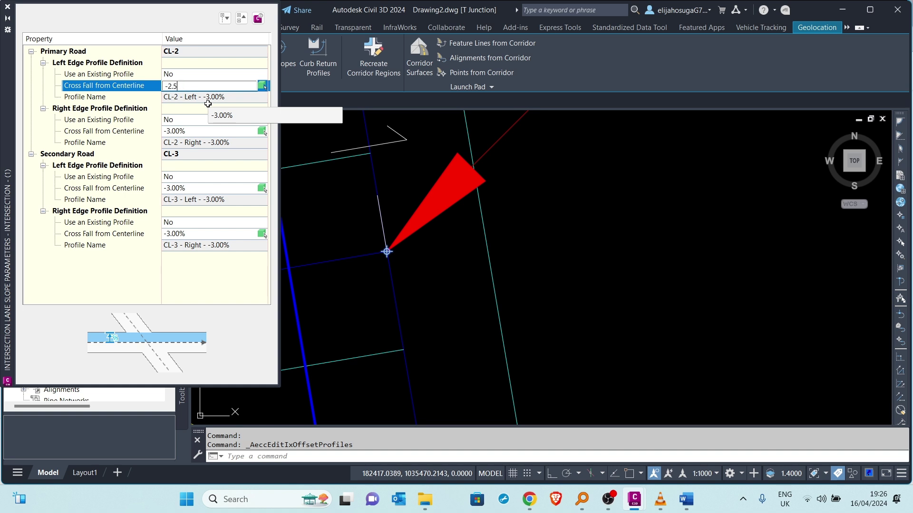
pyautogui.click(198, 130)
pyautogui.write('-2.5')
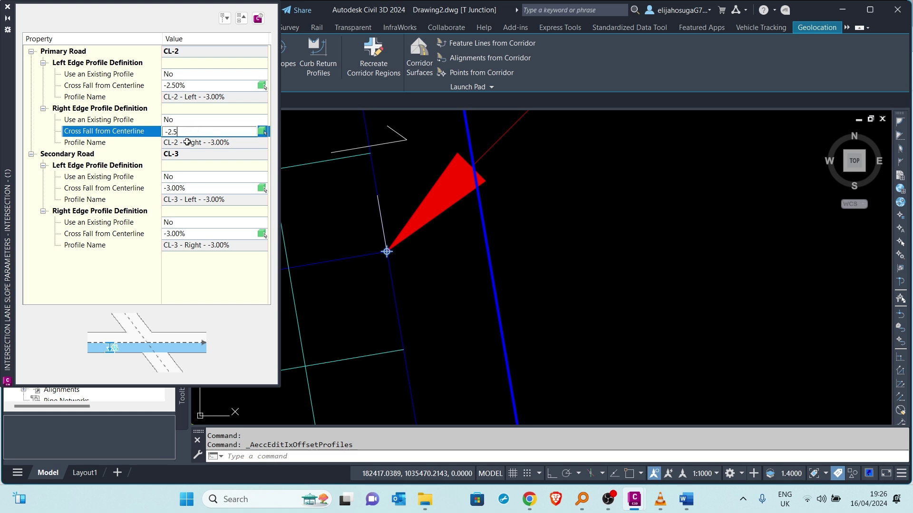
# Step: Set the cross fall from centerline to -2.5% for the left and right edges of secondary road CL-3
pyautogui.click(177, 189)
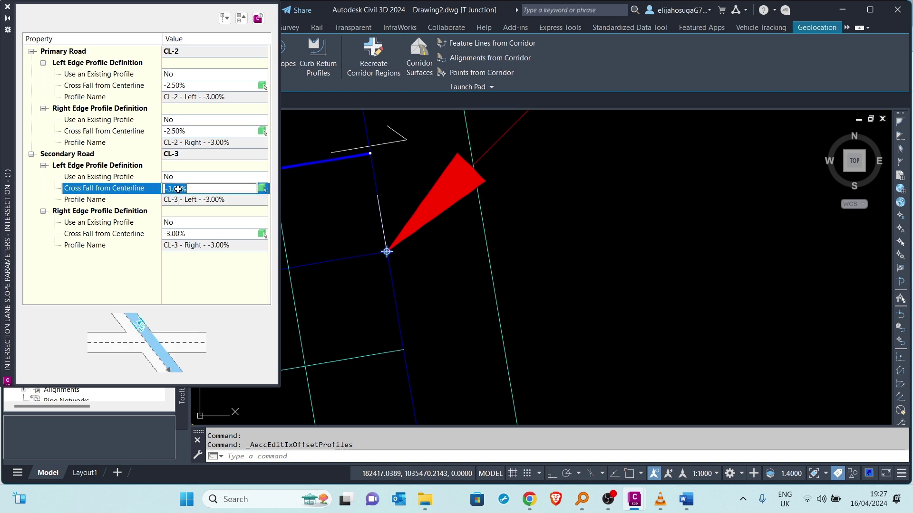
pyautogui.write('-2.5')
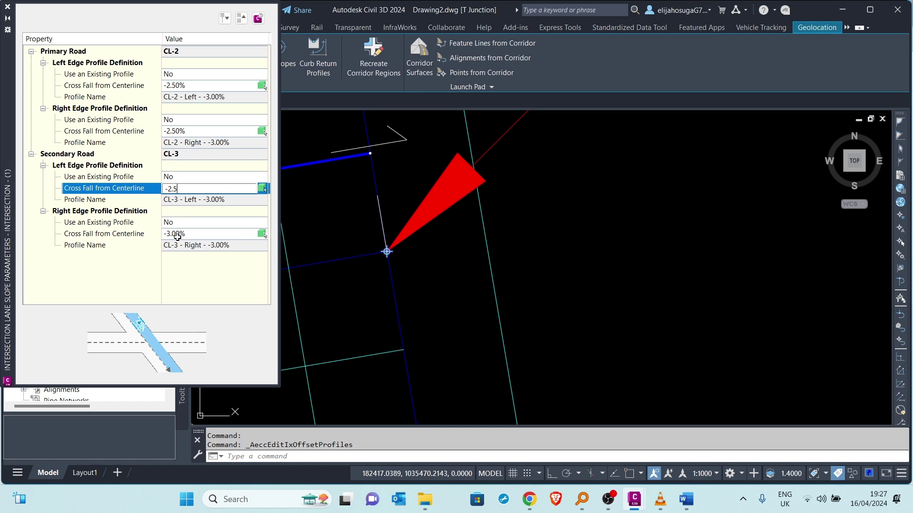
pyautogui.click(176, 234)
pyautogui.write('-2.5')
pyautogui.press('Return')
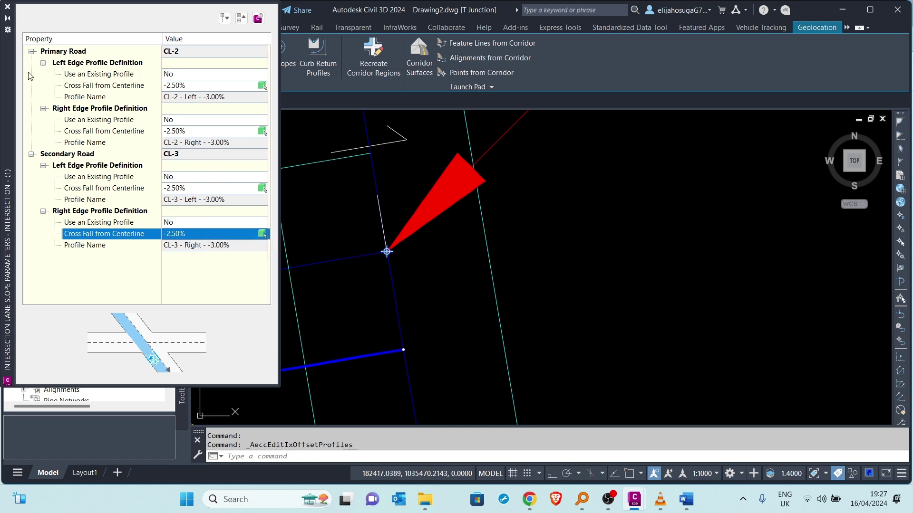
# Step: Close the intersection lane slope parameters while keeping the drawing open, and show the whole junction
pyautogui.press('Escape')
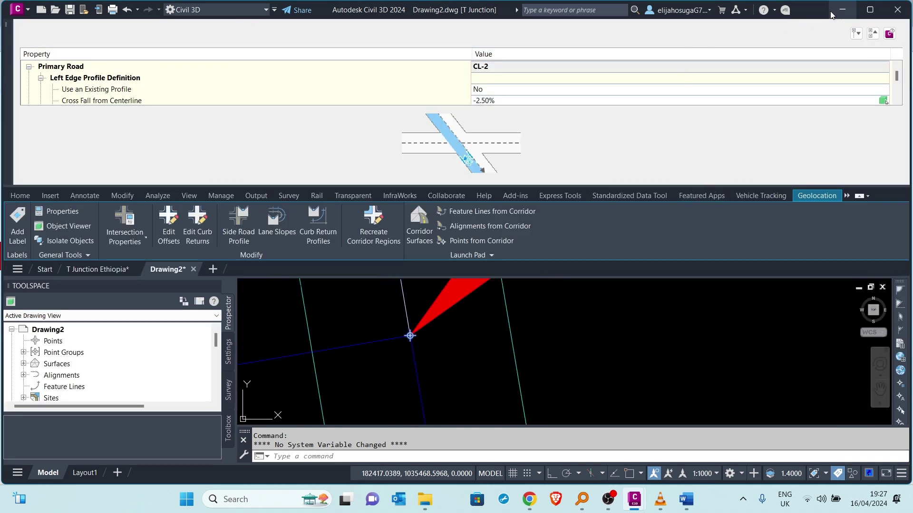
pyautogui.click(898, 10)
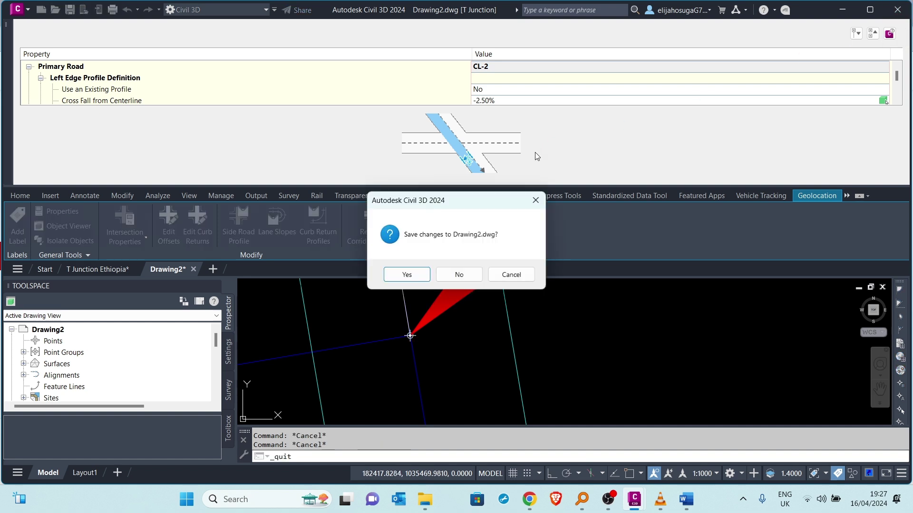
pyautogui.click(494, 279)
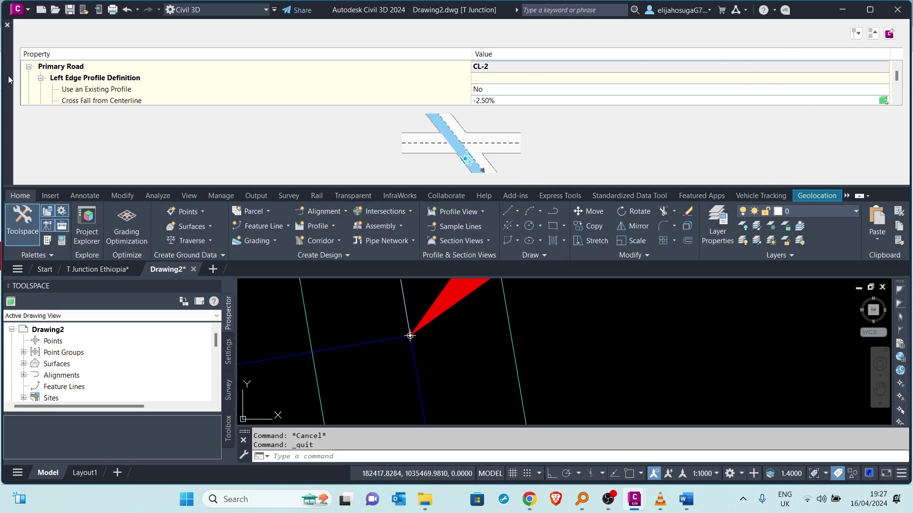
pyautogui.click(7, 25)
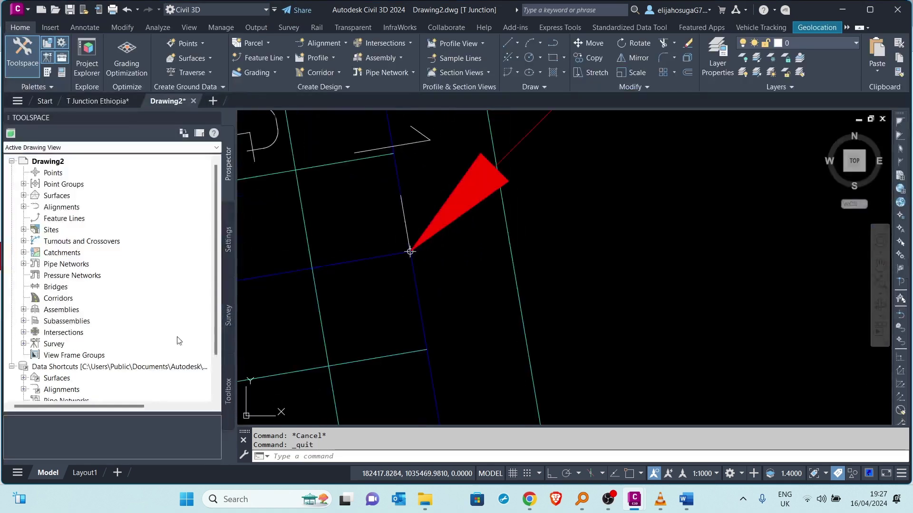
pyautogui.scroll(-5, 408, 279)
pyautogui.scroll(-3, 407, 279)
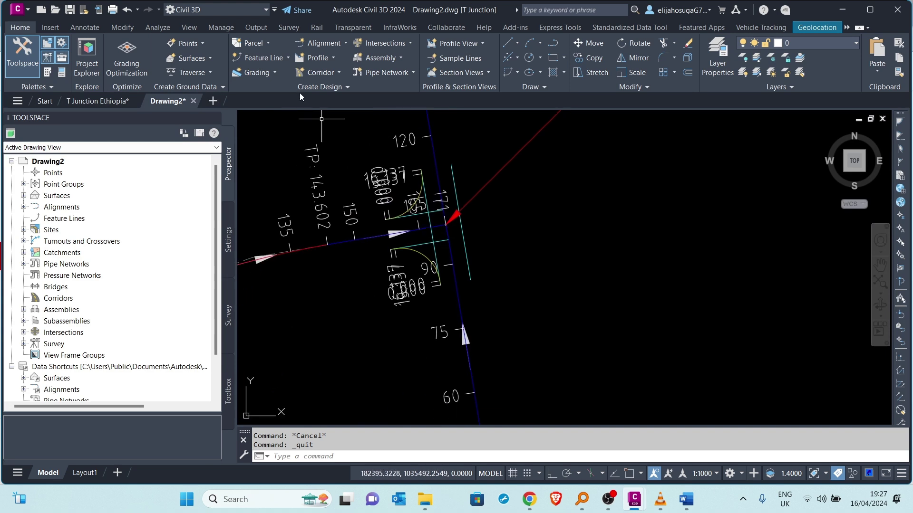
# Step: Create the missing curb return profiles for the CL-2/CL-3 intersection
pyautogui.scroll(6, 451, 213)
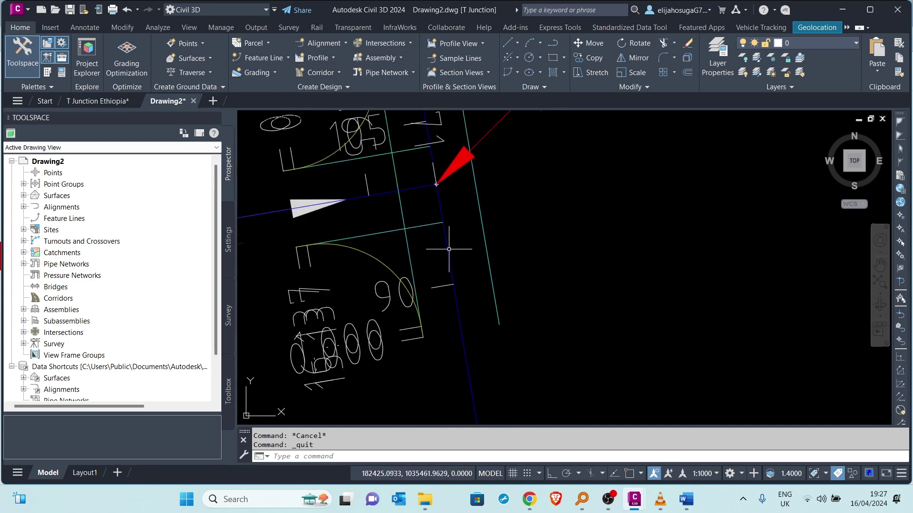
pyautogui.moveTo(469, 178); pyautogui.dragTo(418, 171, button='middle')
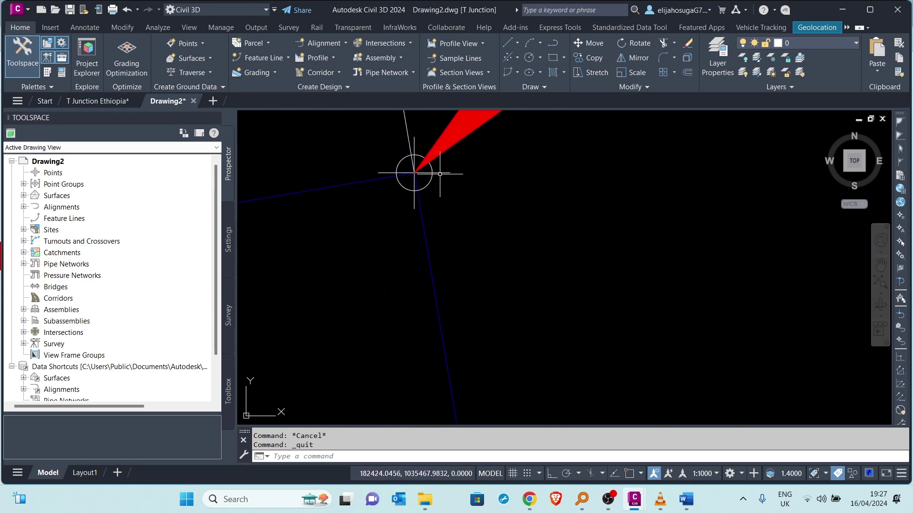
pyautogui.click(407, 179)
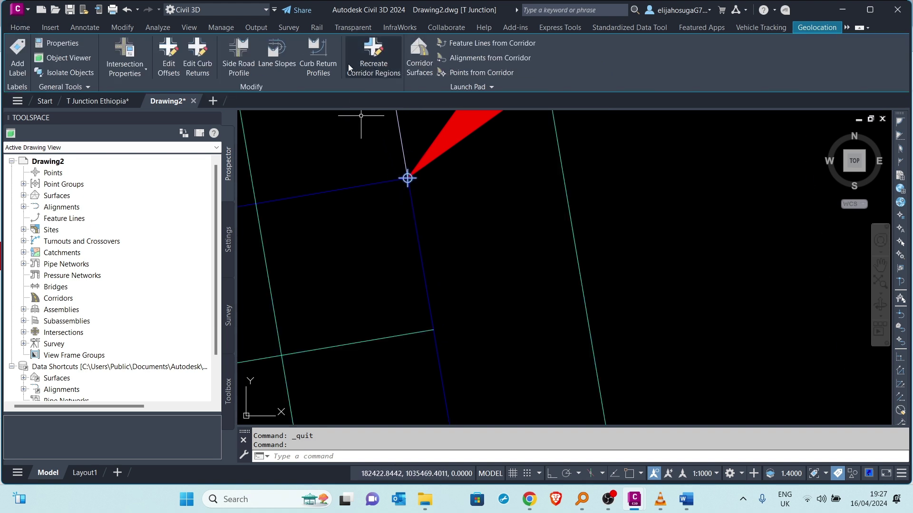
pyautogui.click(317, 62)
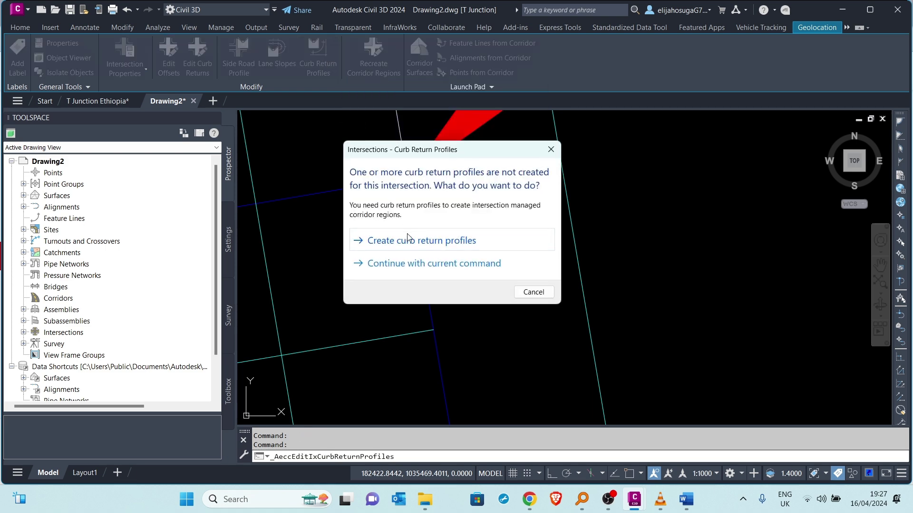
pyautogui.click(411, 244)
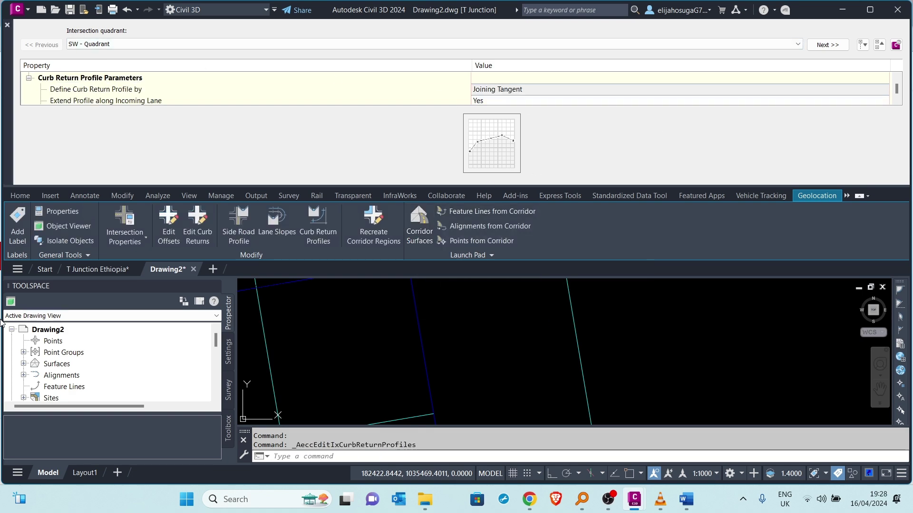
# Step: Examine the SW quadrant's incoming lane, outgoing lane and curb return profile parameters, and close them
pyautogui.moveTo(1, 323); pyautogui.dragTo(0, 322)
pyautogui.scroll(1, 131, 246)
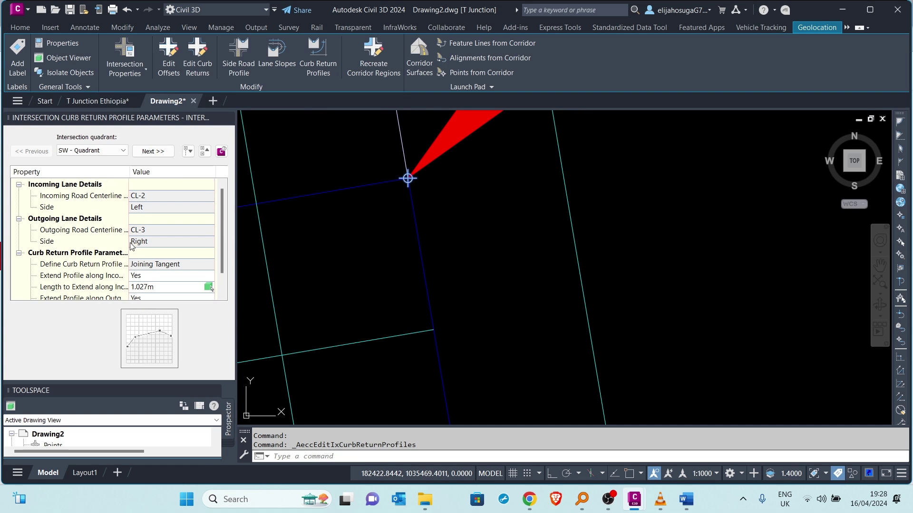
pyautogui.scroll(-1, 169, 250)
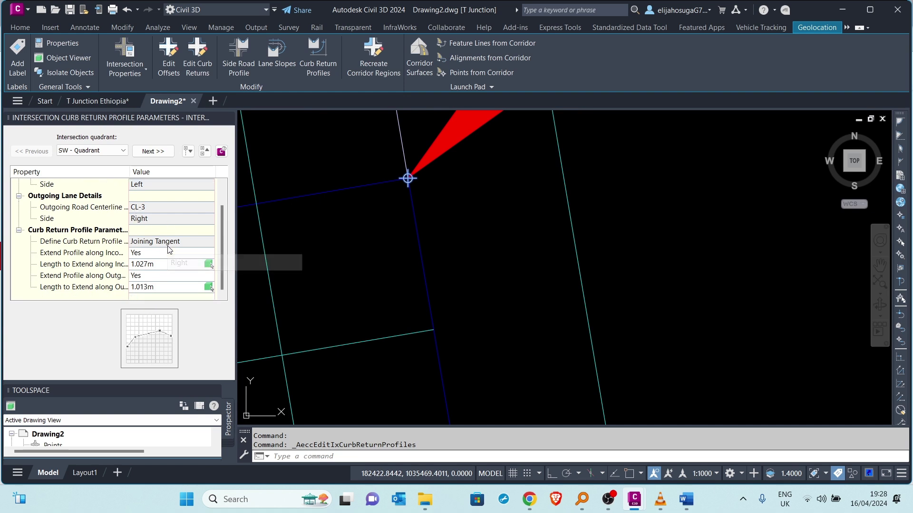
pyautogui.scroll(1, 169, 247)
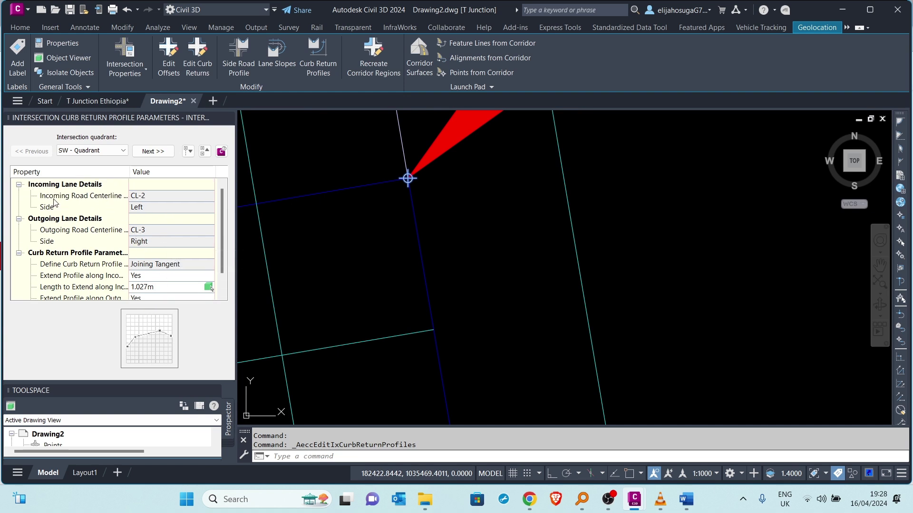
pyautogui.scroll(-1, 160, 230)
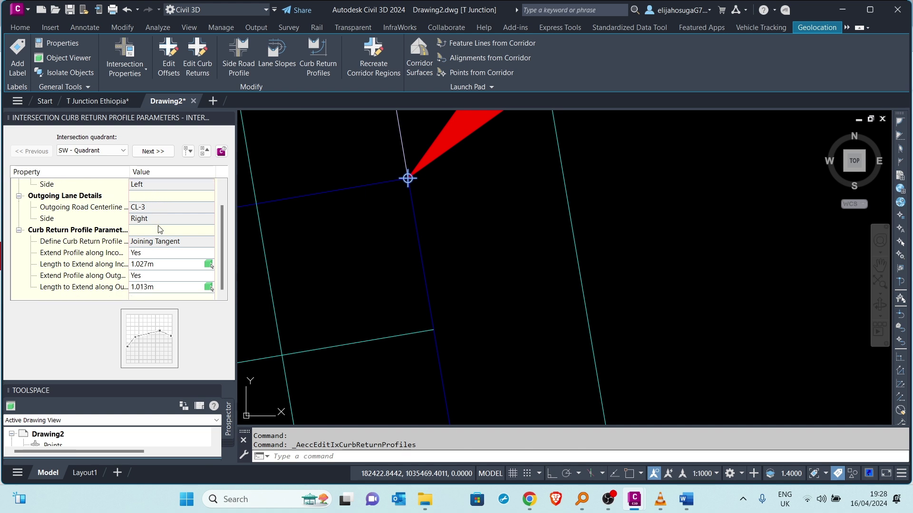
pyautogui.scroll(1, 157, 233)
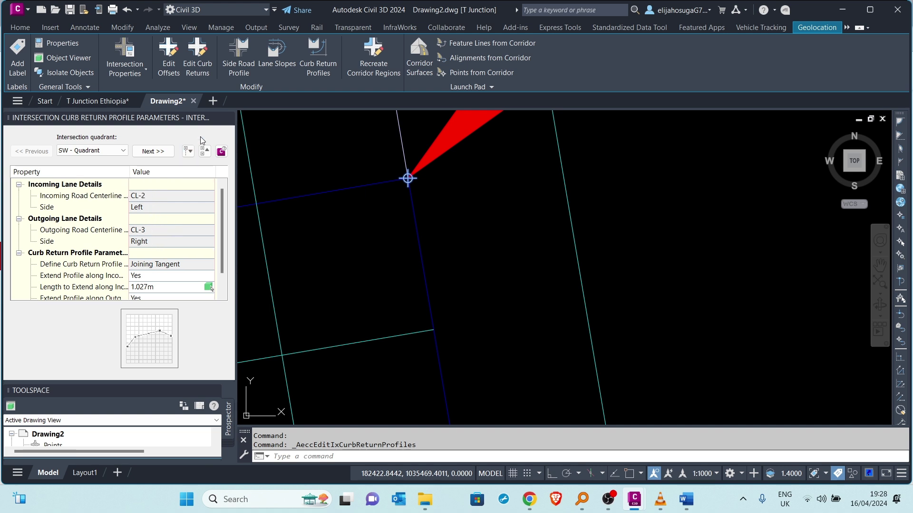
pyautogui.click(227, 118)
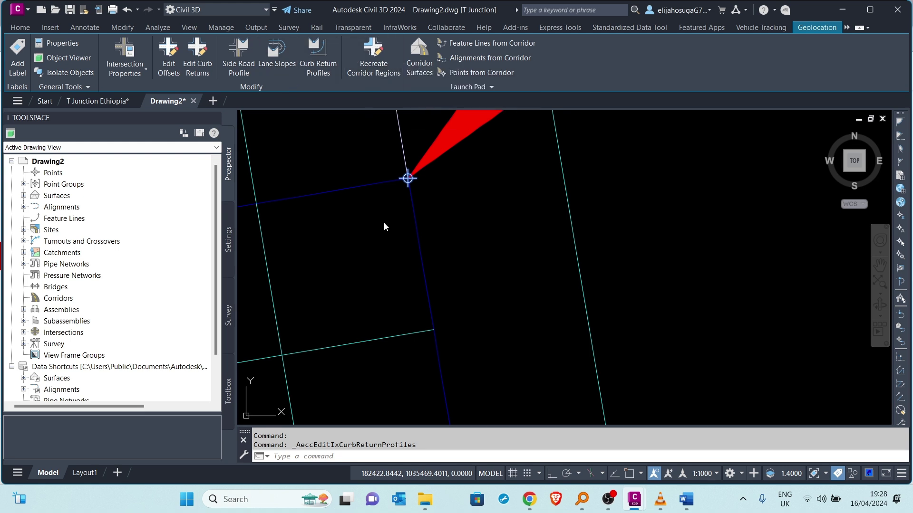
# Step: Create a new corridor for the intersection regions using the Autodesk (Metric - Drive Left Side of Road) assembly set, without a daylight surface
pyautogui.scroll(-2, 443, 231)
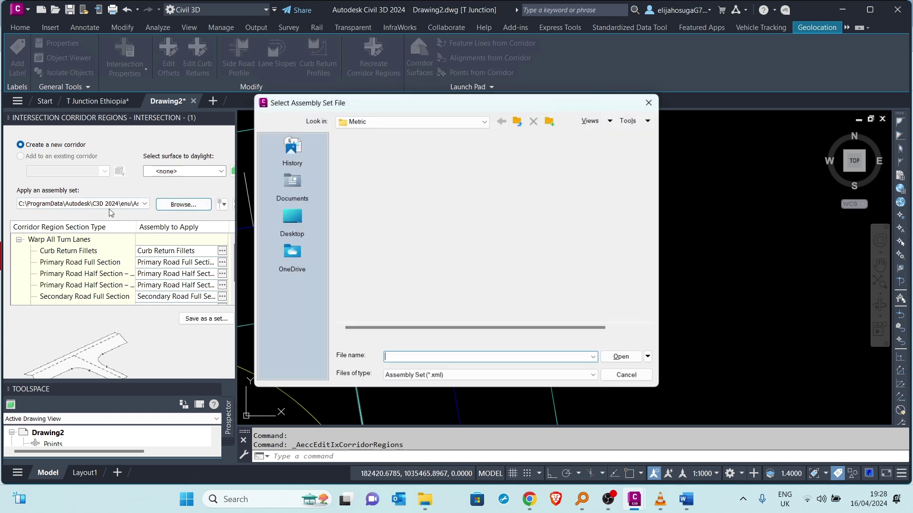
pyautogui.click(420, 161)
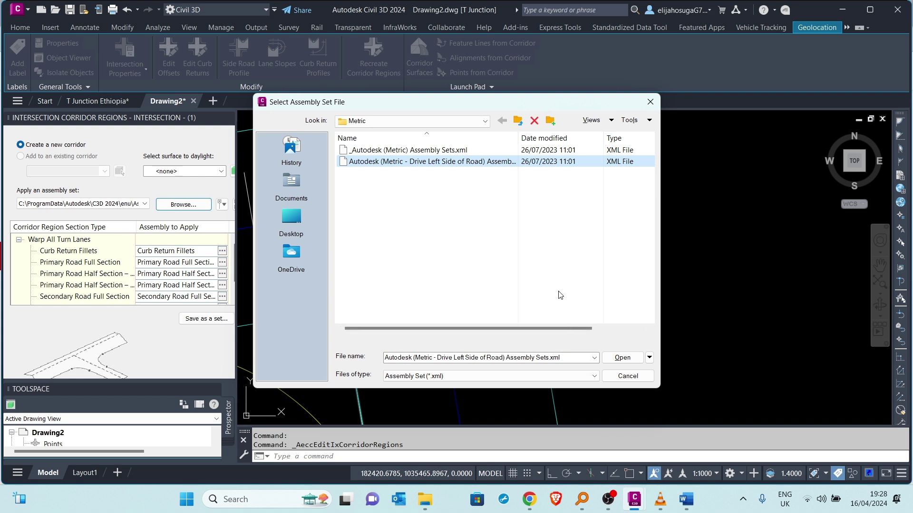
pyautogui.click(623, 358)
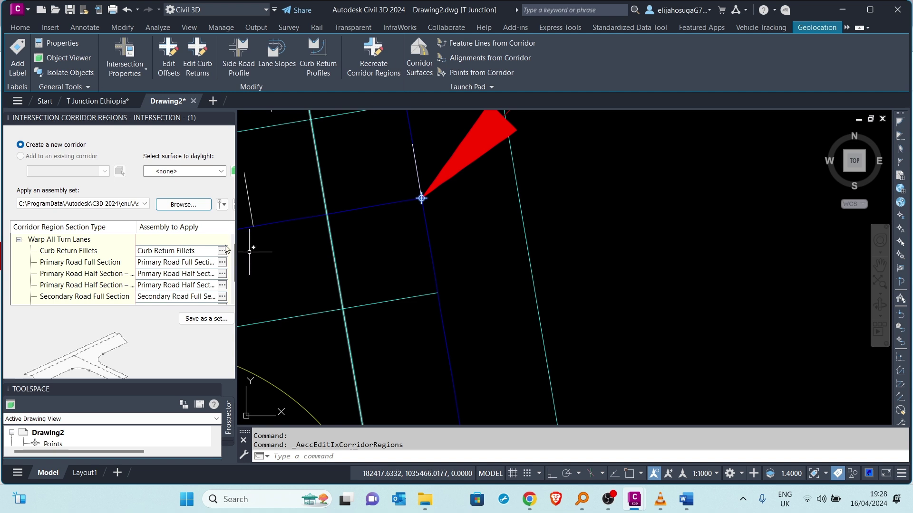
pyautogui.scroll(-1, 186, 261)
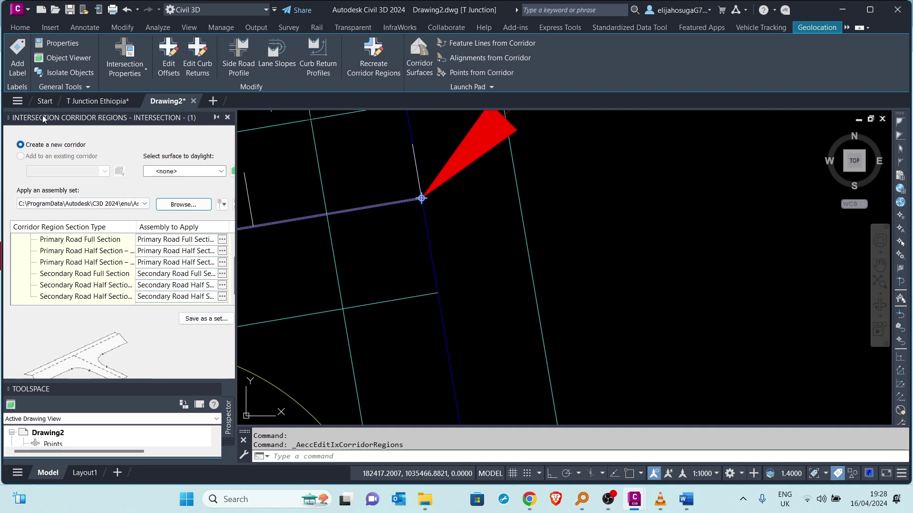
pyautogui.moveTo(288, 160); pyautogui.dragTo(292, 164)
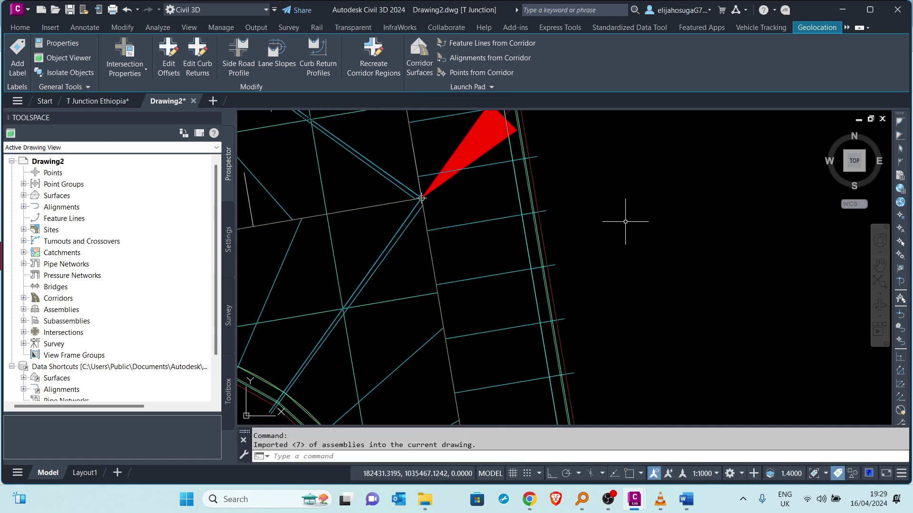
# Step: Examine the new intersection corridor around the curb returns and along both edges of the primary road
pyautogui.scroll(-3, 638, 239)
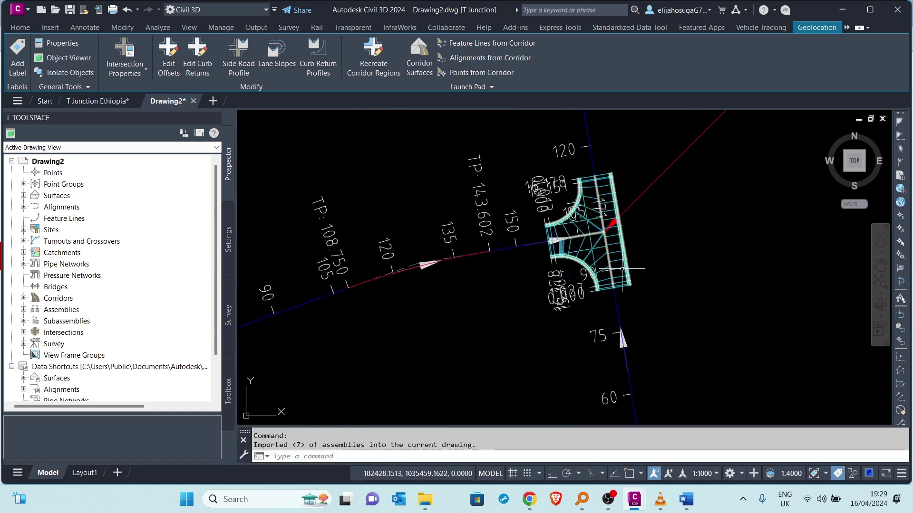
pyautogui.scroll(5, 636, 259)
pyautogui.scroll(-3, 550, 269)
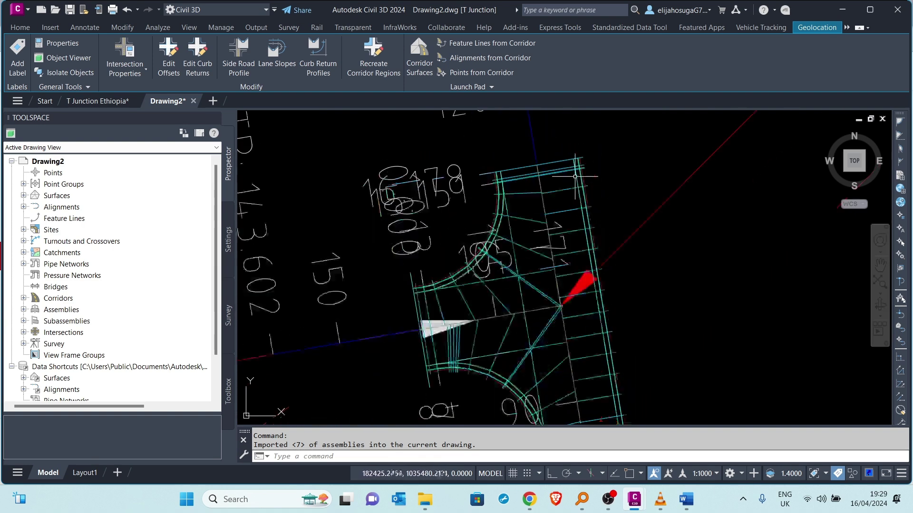
pyautogui.scroll(-3, 551, 269)
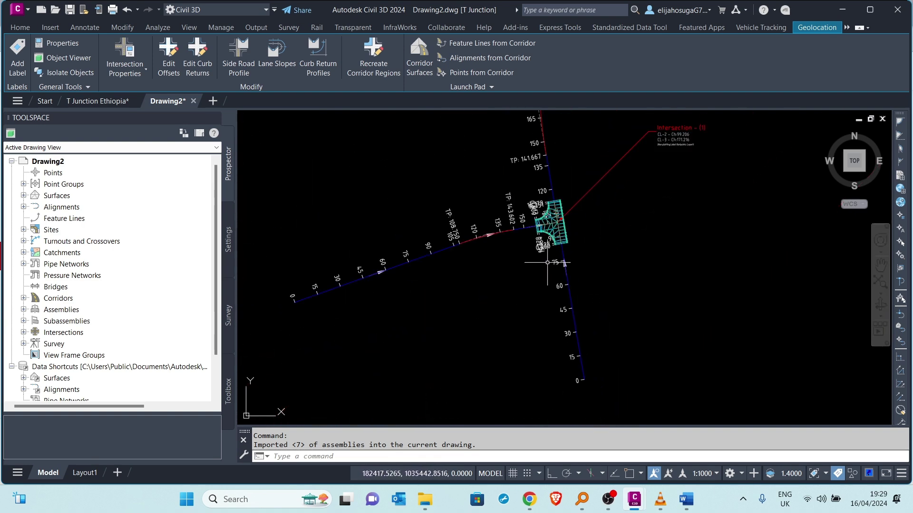
pyautogui.scroll(3, 542, 257)
pyautogui.scroll(3, 540, 266)
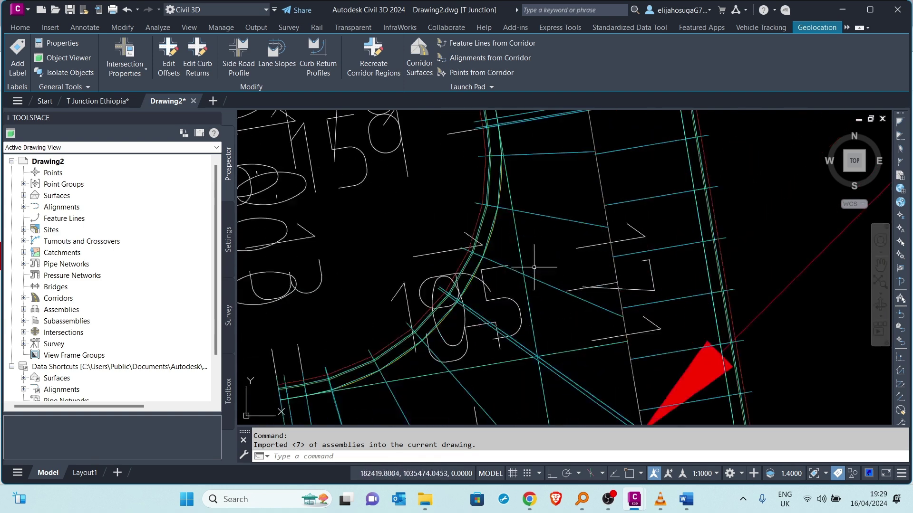
pyautogui.scroll(-5, 527, 264)
pyautogui.scroll(1, 515, 260)
pyautogui.scroll(5, 516, 261)
pyautogui.scroll(-5, 517, 263)
pyautogui.moveTo(511, 262); pyautogui.dragTo(422, 197, button='middle')
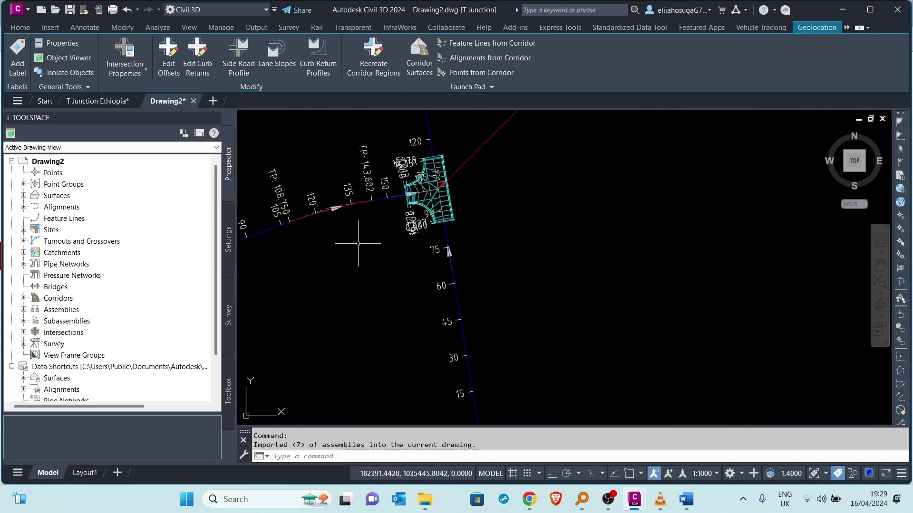
# Step: Examine the CL-2 and CL-3 approaches beyond the junction corridor along their whole length
pyautogui.moveTo(358, 243); pyautogui.dragTo(391, 315, button='middle')
pyautogui.scroll(-4, 359, 265)
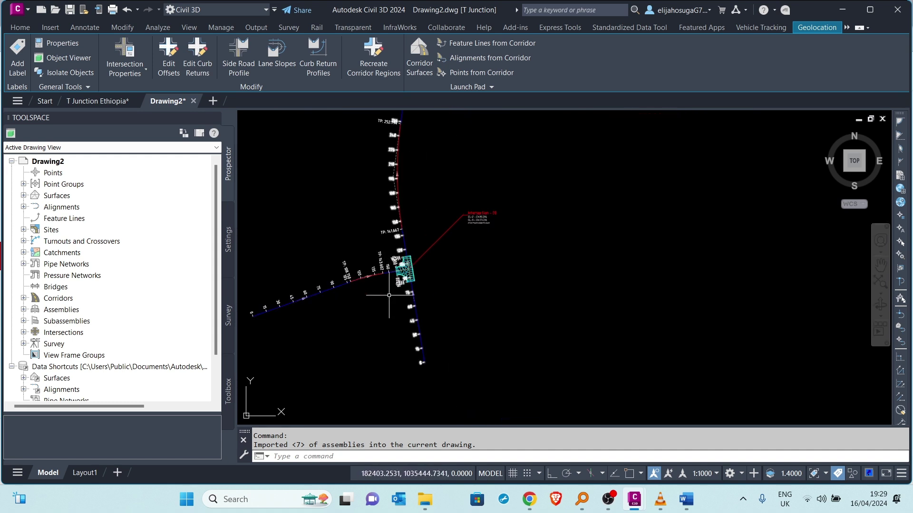
pyautogui.scroll(3, 408, 316)
pyautogui.scroll(-5, 337, 254)
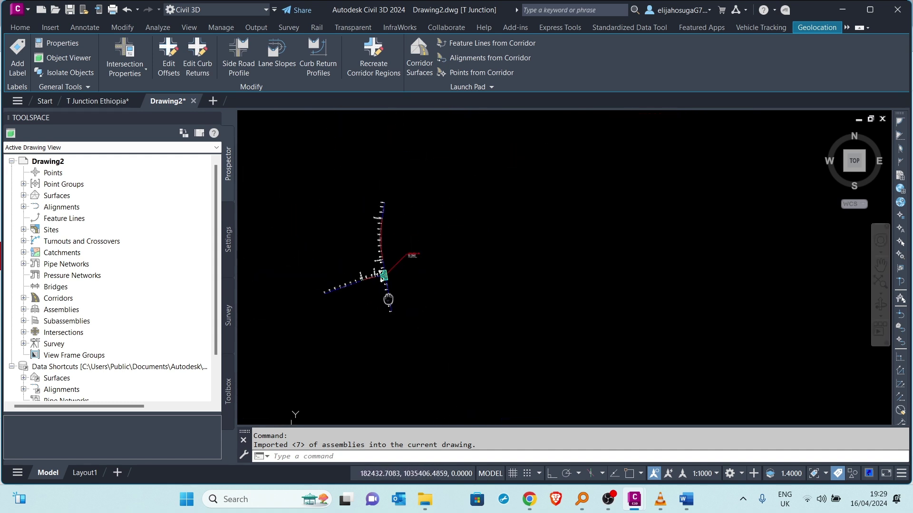
pyautogui.scroll(6, 374, 290)
pyautogui.scroll(-1, 376, 280)
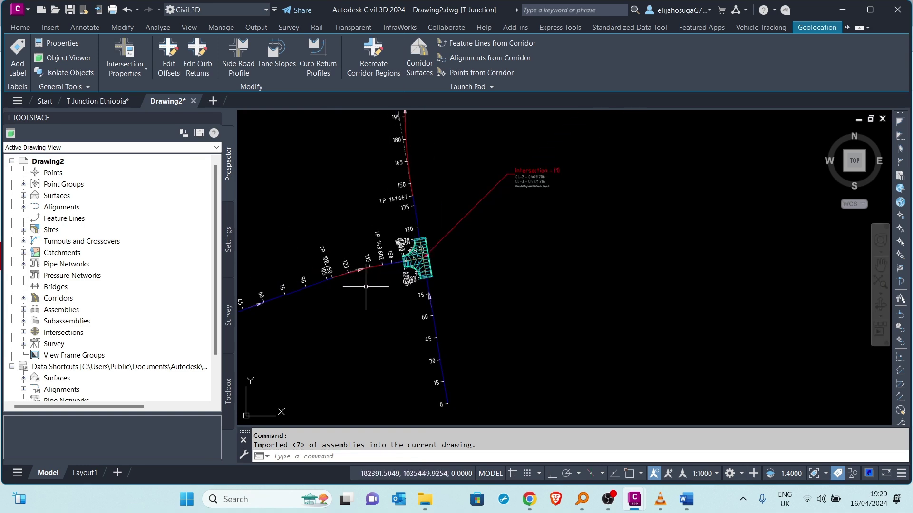
pyautogui.scroll(-1, 317, 285)
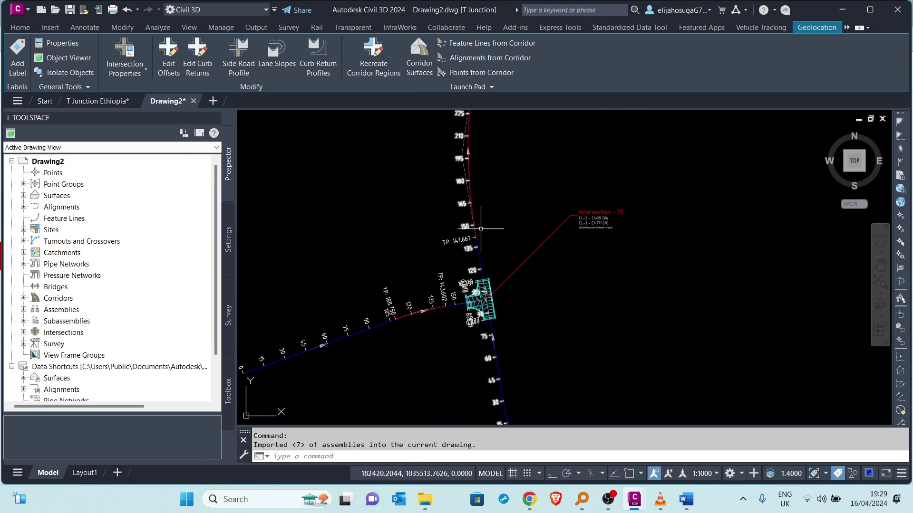
pyautogui.scroll(6, 477, 282)
pyautogui.scroll(-6, 476, 282)
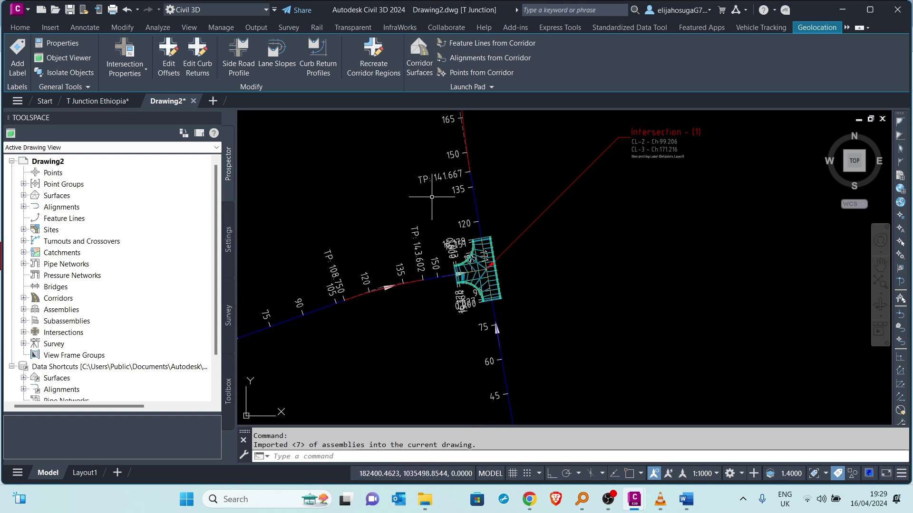
pyautogui.scroll(-2, 449, 247)
pyautogui.moveTo(436, 302); pyautogui.dragTo(437, 351, button='middle')
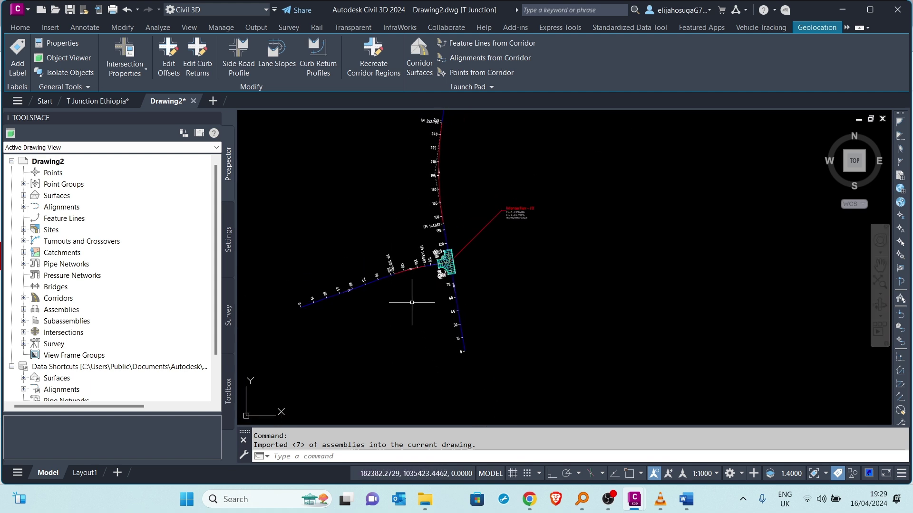
# Step: Start offset alignments from CL-3 with one offset per side, setting the left and right incremental offsets to 3.5 m
pyautogui.scroll(4, 413, 302)
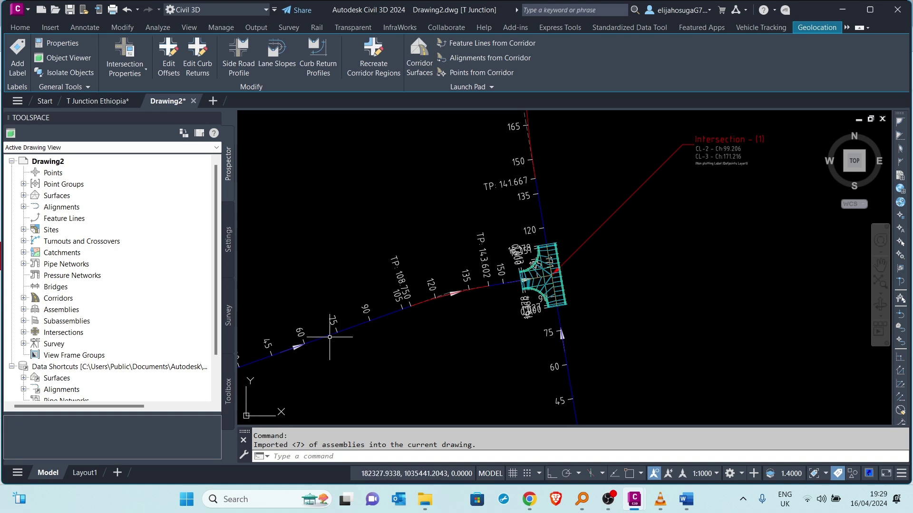
pyautogui.click(326, 336)
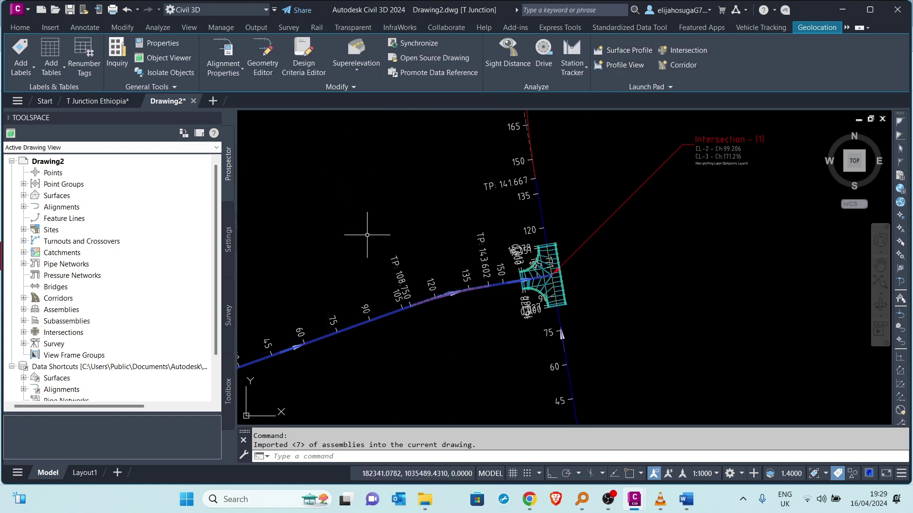
pyautogui.press('Escape')
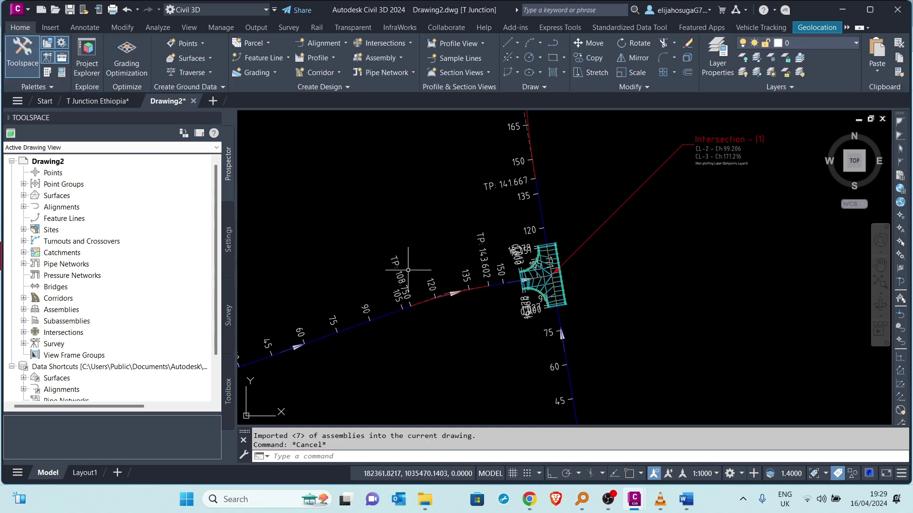
pyautogui.click(378, 316)
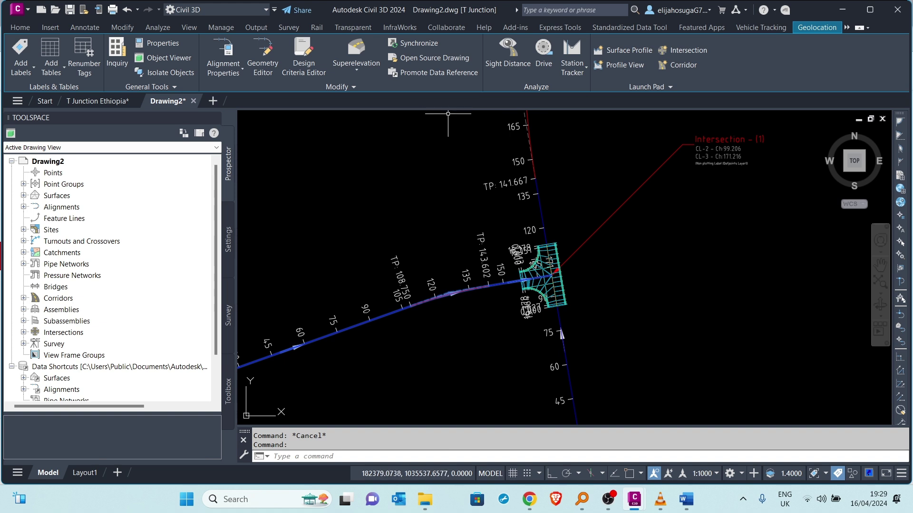
pyautogui.moveTo(448, 113)
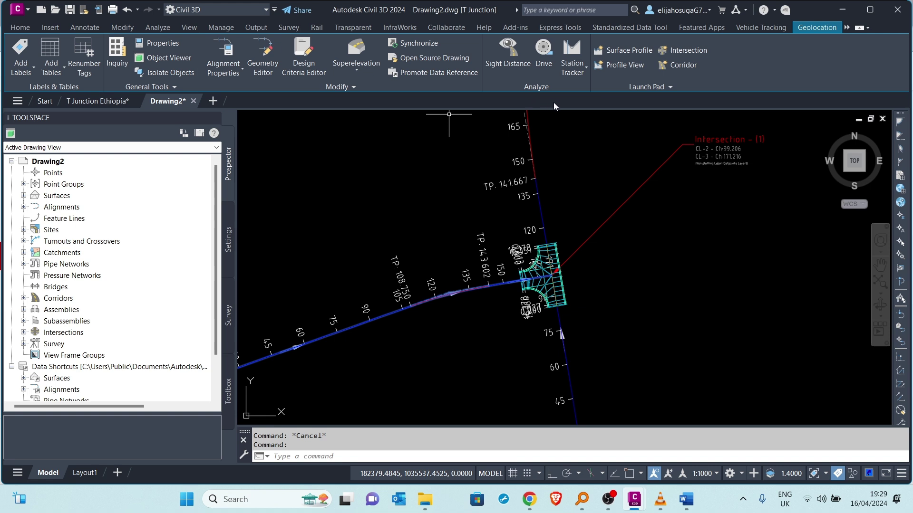
pyautogui.click(638, 88)
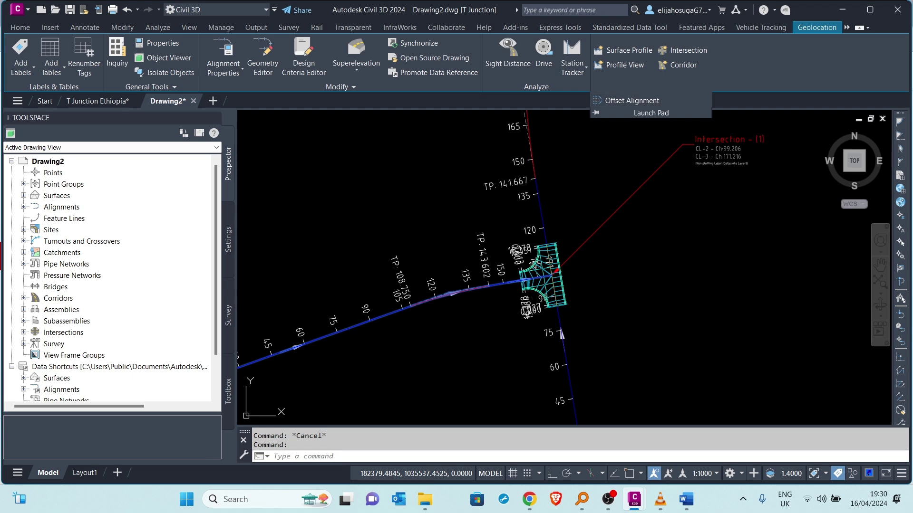
pyautogui.click(631, 100)
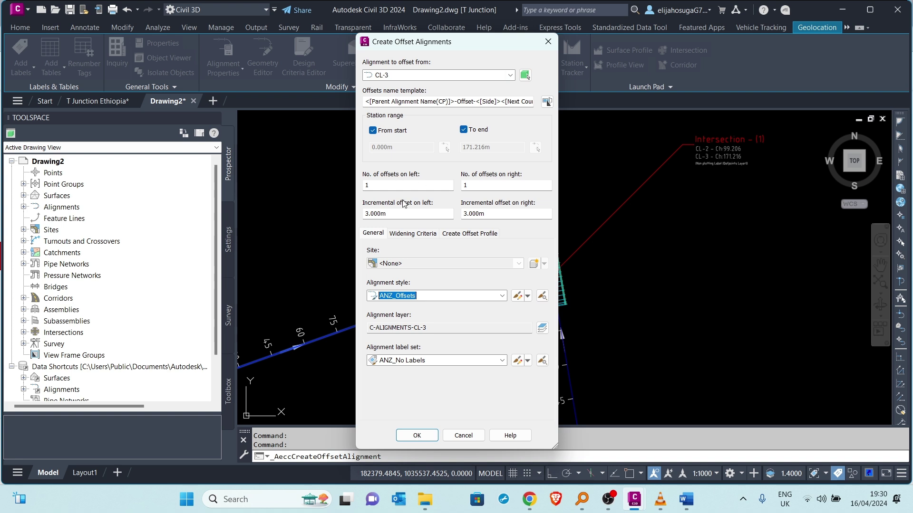
pyautogui.moveTo(389, 213); pyautogui.dragTo(365, 213)
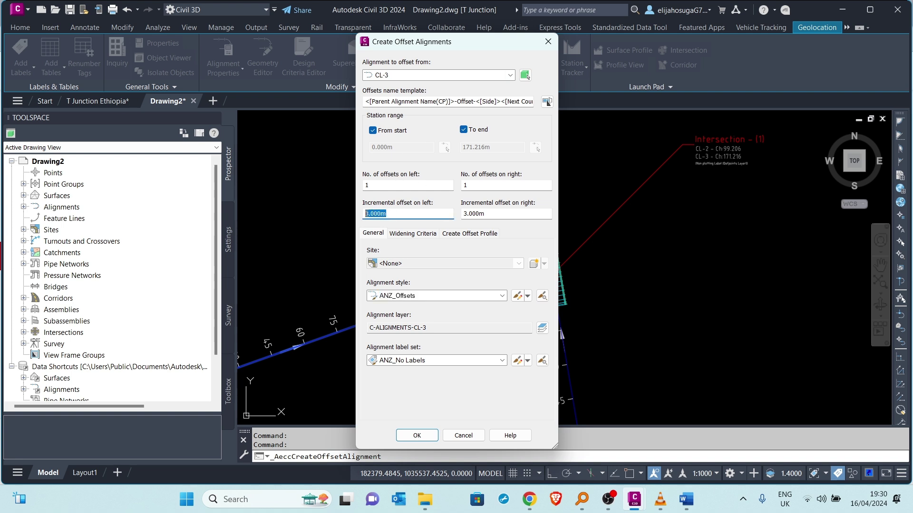
pyautogui.write('5')
pyautogui.press('Tab')
pyautogui.write('3.')
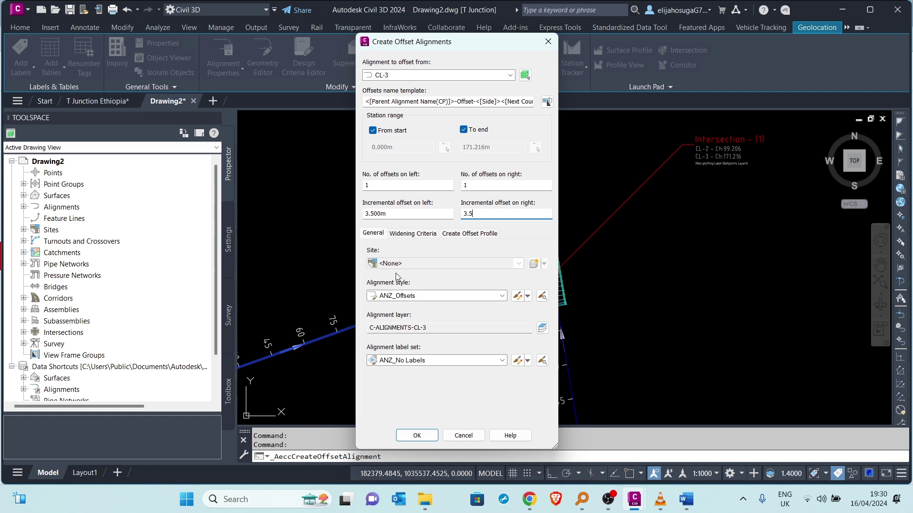
# Step: Set the offset profiles' cross slope from the parent profile to -2.5% and create the CL-3 offset alignments
pyautogui.click(416, 233)
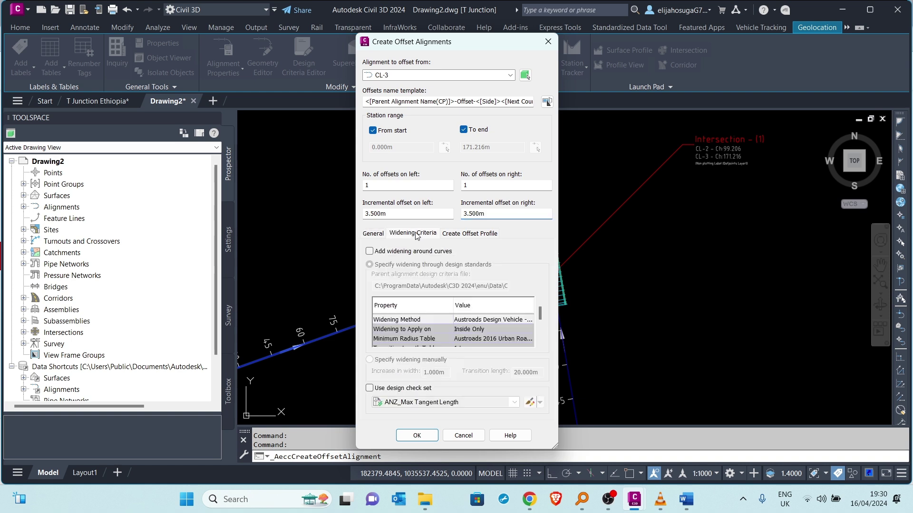
pyautogui.click(449, 234)
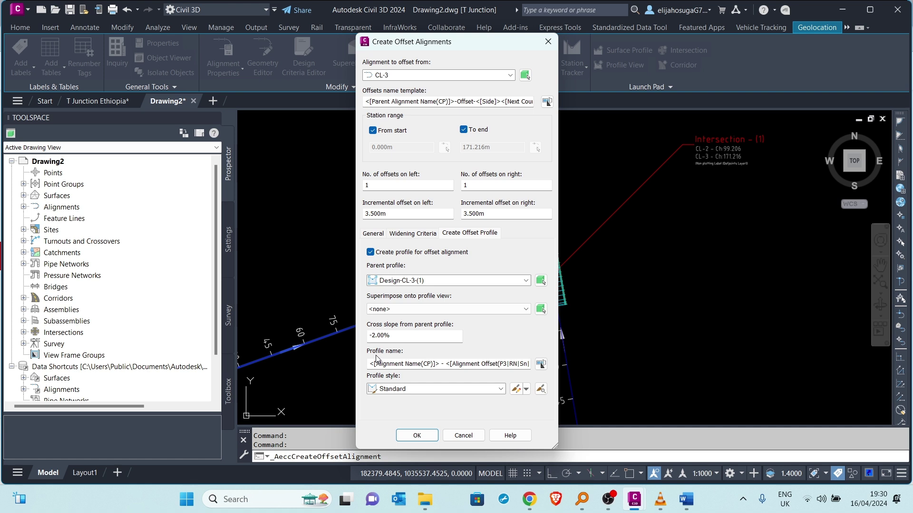
pyautogui.moveTo(398, 336); pyautogui.dragTo(378, 334)
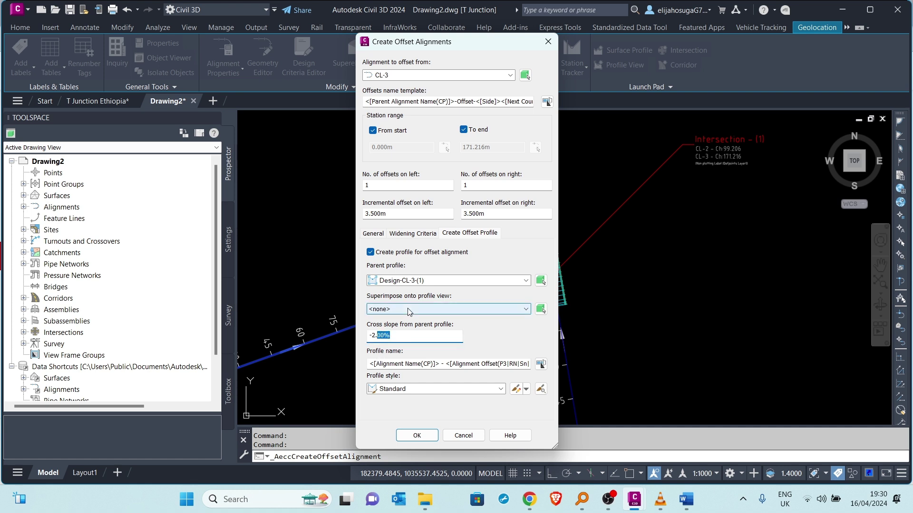
pyautogui.write('5')
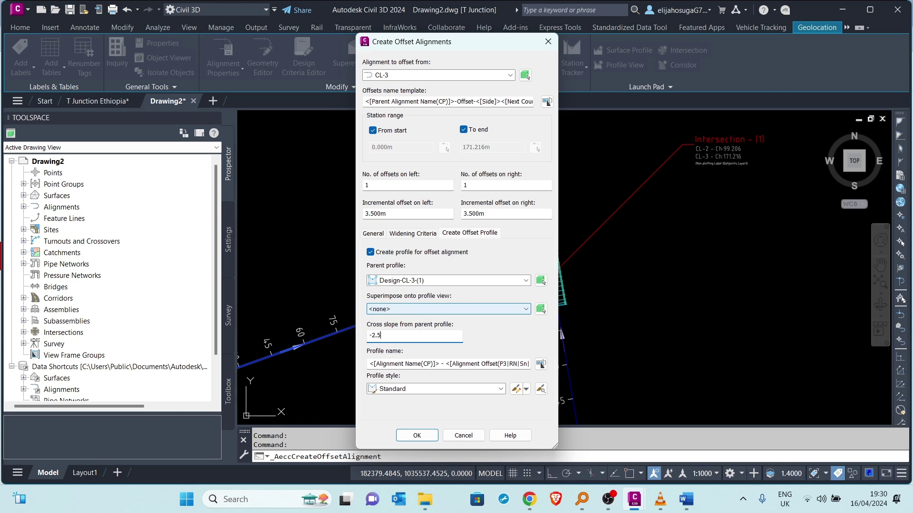
pyautogui.click(421, 436)
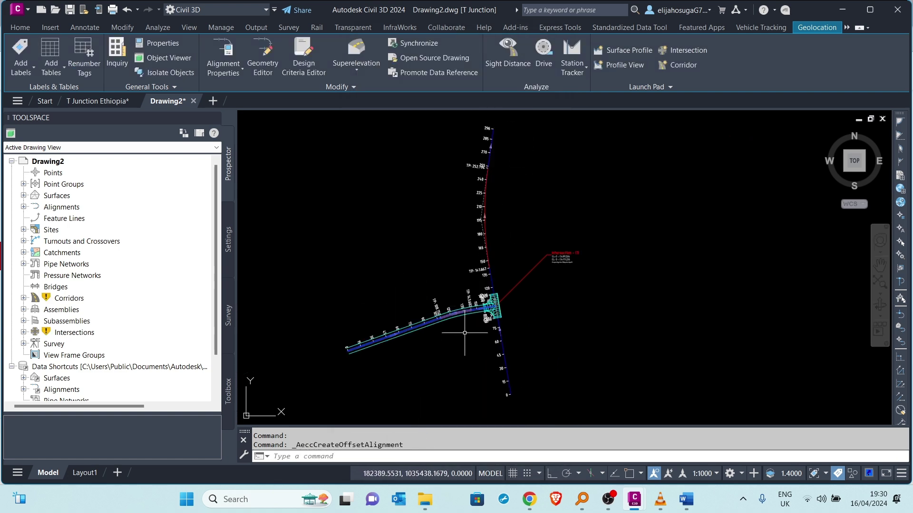
# Step: Examine the new CL-3 offset alignments where they meet the curb returns, and the CL-2 centreline north of the junction
pyautogui.scroll(4, 471, 309)
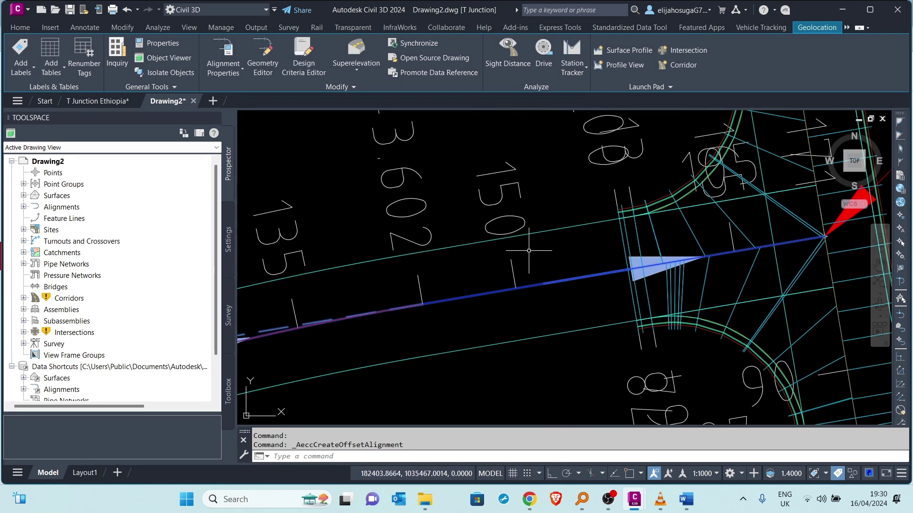
pyautogui.scroll(-2, 587, 218)
pyautogui.scroll(5, 617, 266)
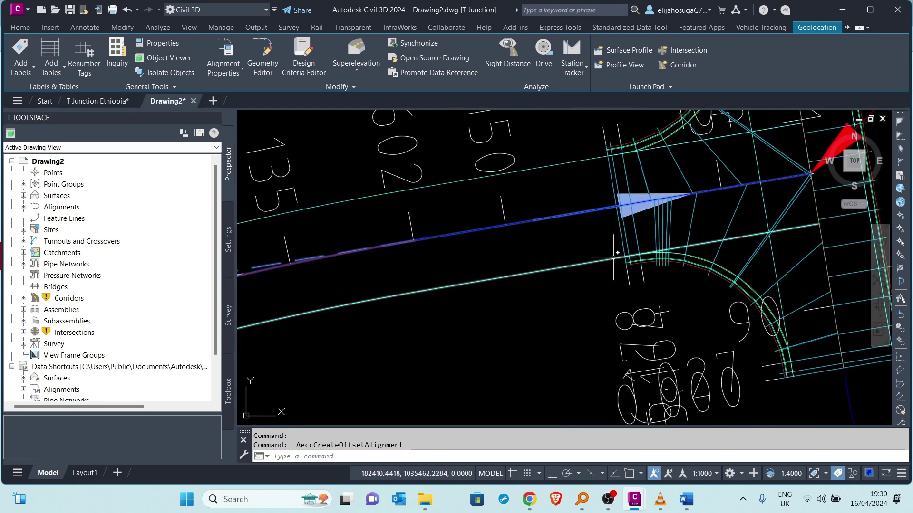
pyautogui.scroll(-6, 618, 265)
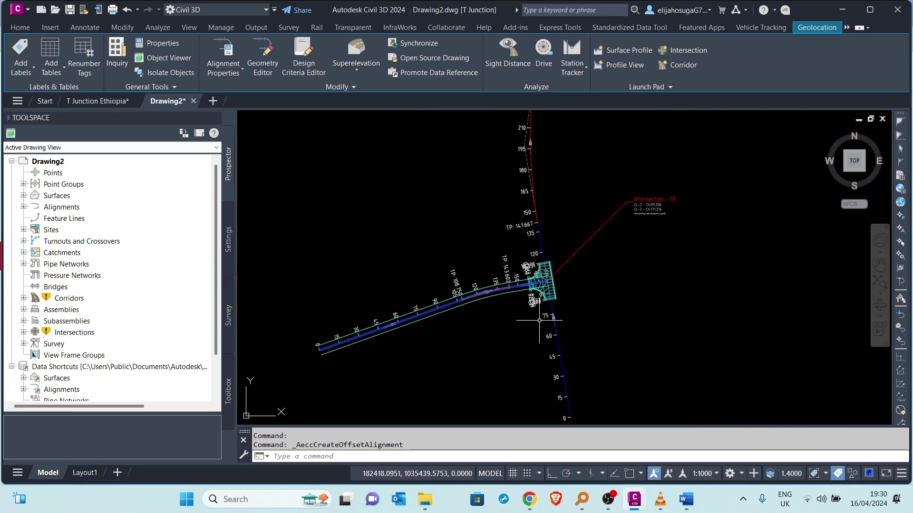
pyautogui.moveTo(532, 313); pyautogui.dragTo(519, 330, button='middle')
pyautogui.scroll(8, 471, 205)
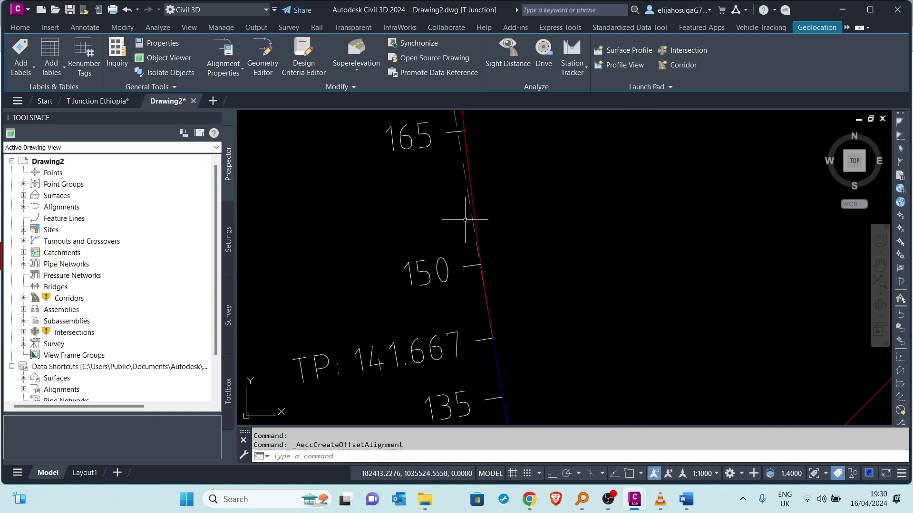
pyautogui.scroll(4, 487, 304)
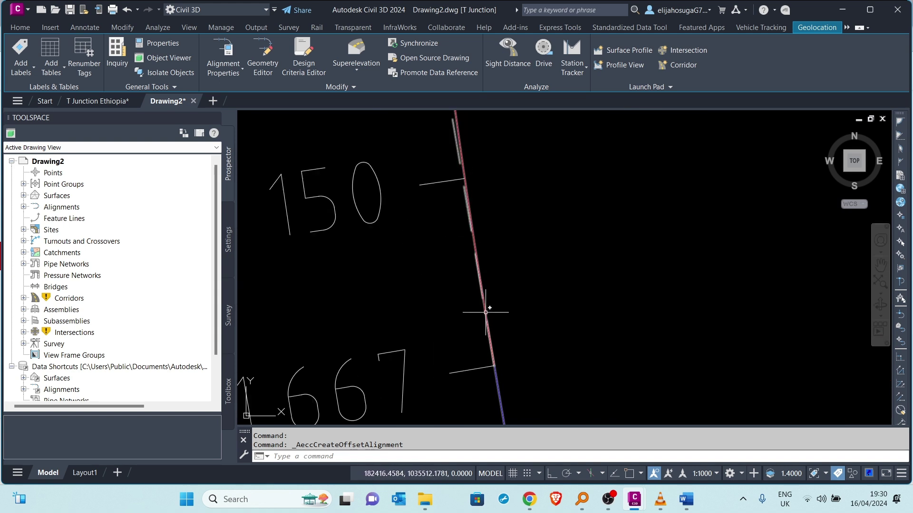
pyautogui.scroll(-5, 485, 313)
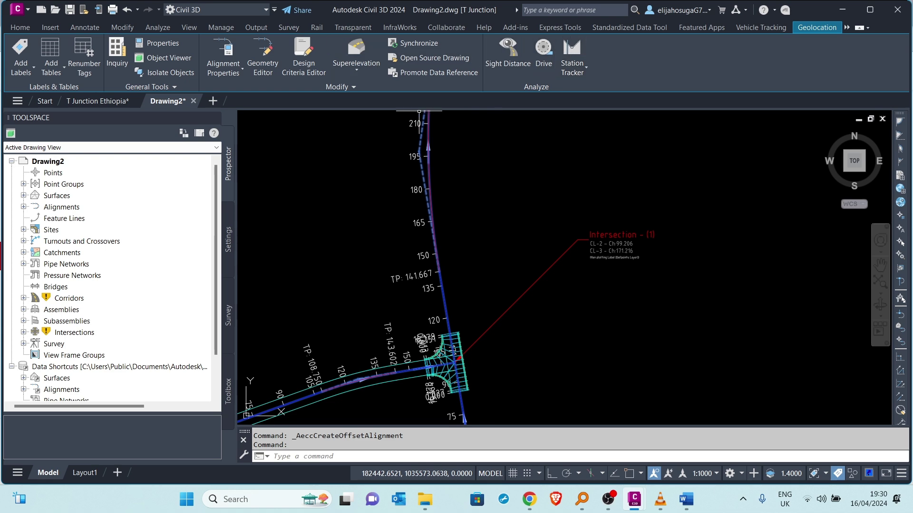
# Step: Create one offset alignment on each side of CL-2 over its full length, with 3.5 m left and right offsets
pyautogui.press('Escape')
pyautogui.press('Escape')
pyautogui.scroll(5, 443, 277)
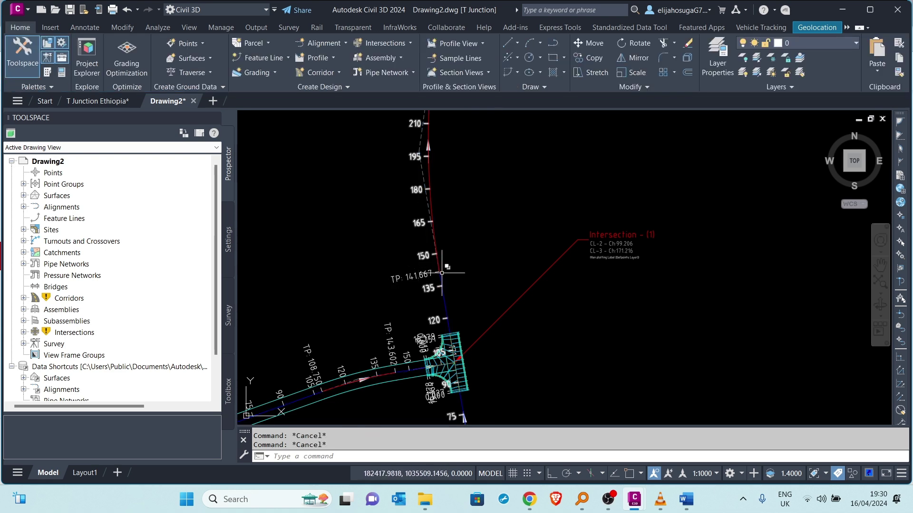
pyautogui.click(425, 273)
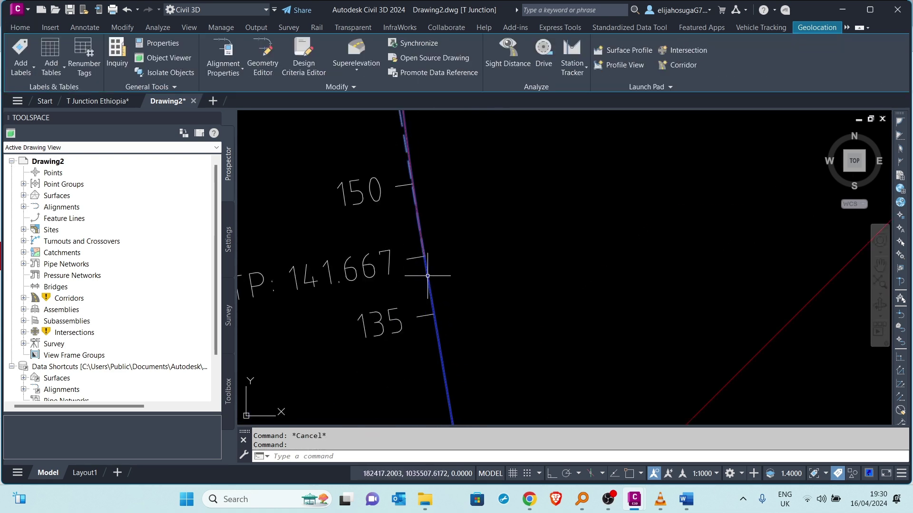
pyautogui.scroll(-5, 380, 259)
pyautogui.click(637, 88)
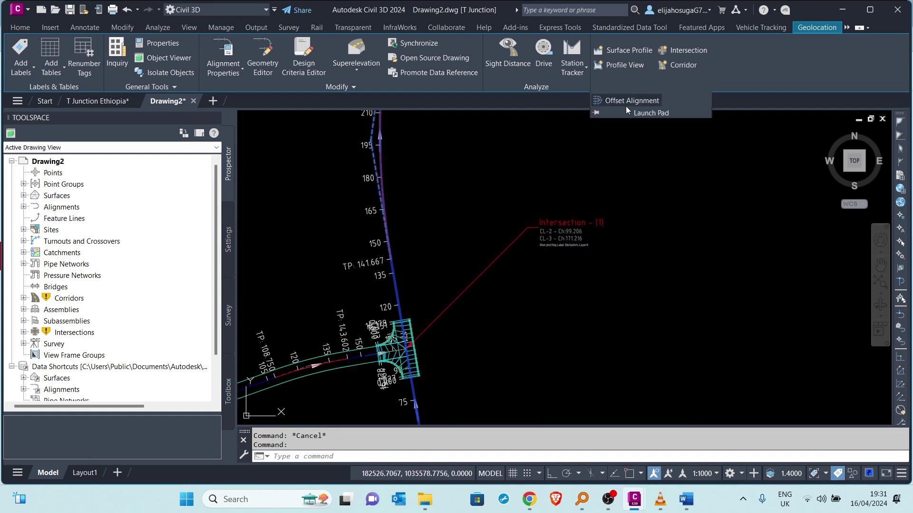
pyautogui.click(623, 103)
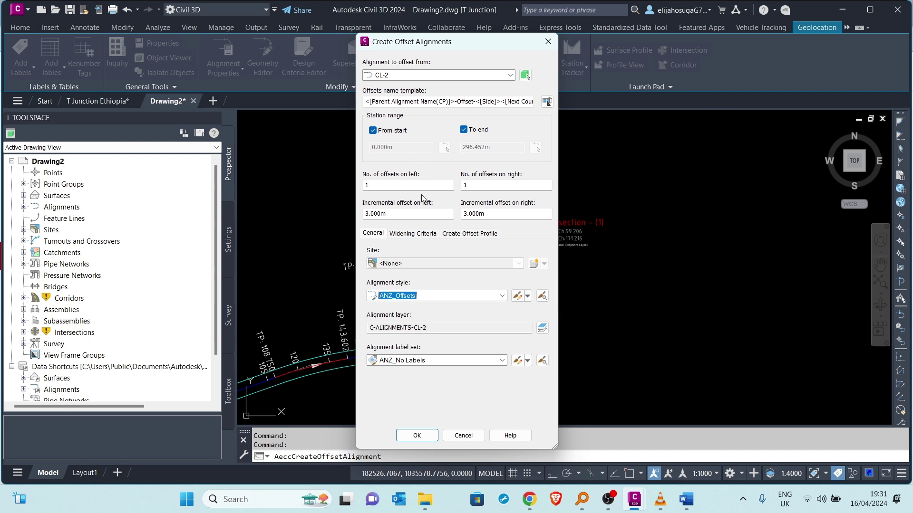
pyautogui.moveTo(387, 215); pyautogui.dragTo(374, 212)
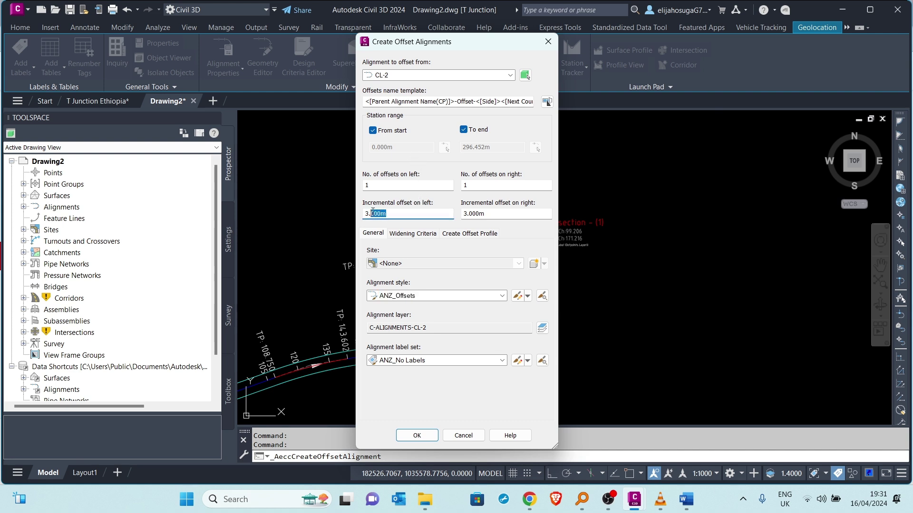
pyautogui.write('5')
pyautogui.moveTo(488, 209); pyautogui.dragTo(472, 209)
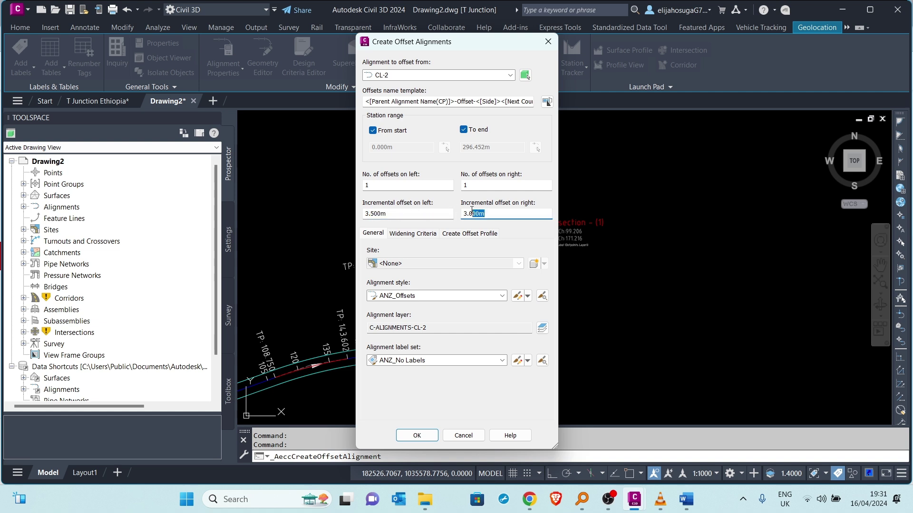
pyautogui.write('5')
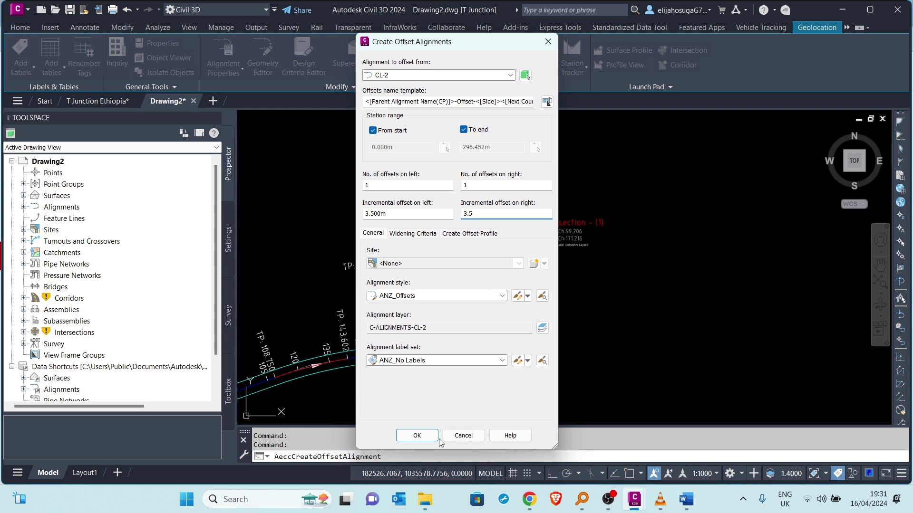
pyautogui.click(416, 435)
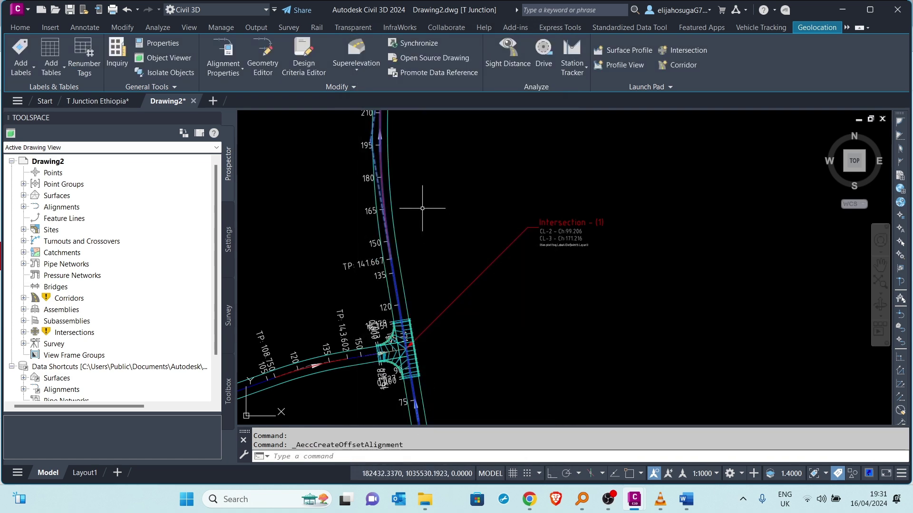
# Step: Examine the CL-2 and CL-3 offset alignments around the junction corridor and along the approach roads
pyautogui.scroll(-3, 404, 253)
pyautogui.scroll(4, 409, 266)
pyautogui.scroll(-1, 446, 290)
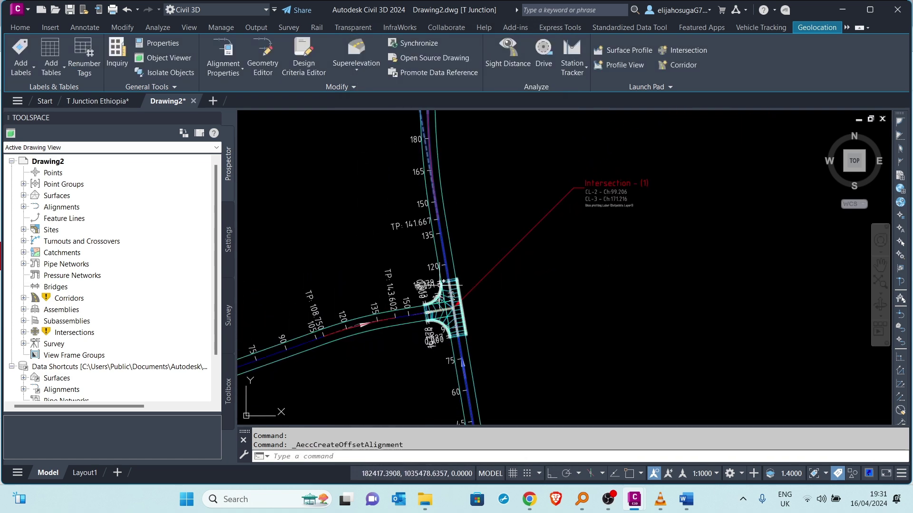
pyautogui.scroll(3, 447, 290)
pyautogui.scroll(-3, 382, 235)
pyautogui.scroll(-2, 382, 234)
pyautogui.scroll(2, 385, 243)
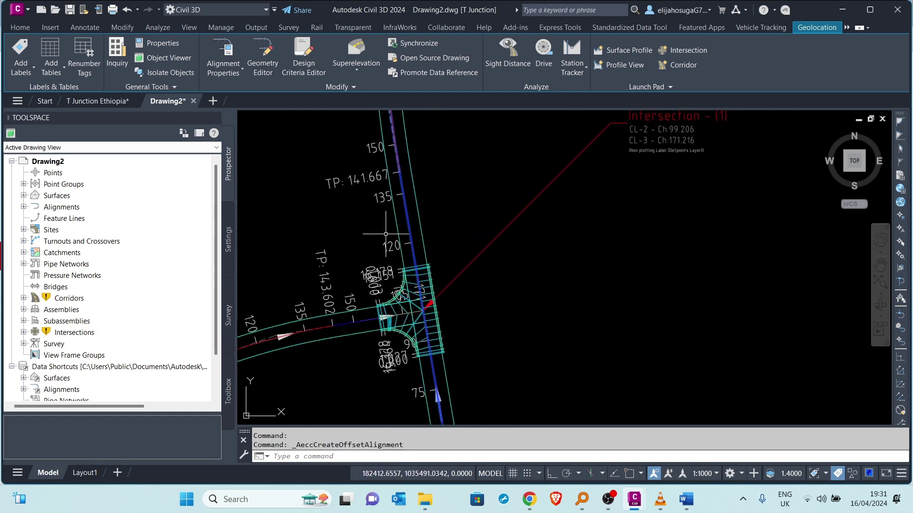
pyautogui.scroll(-2, 388, 252)
pyautogui.scroll(3, 408, 221)
pyautogui.scroll(-3, 415, 255)
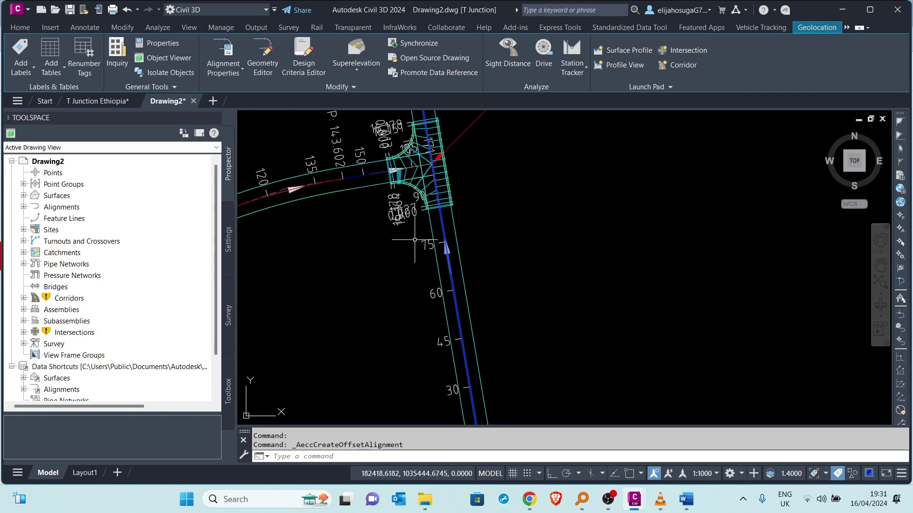
pyautogui.moveTo(395, 266)
pyautogui.mouseDown(button='middle')
pyautogui.moveTo(465, 288)
pyautogui.moveTo(467, 307)
pyautogui.mouseUp(button='middle')
pyautogui.scroll(3, 475, 303)
pyautogui.scroll(2, 465, 301)
pyautogui.scroll(-1, 468, 297)
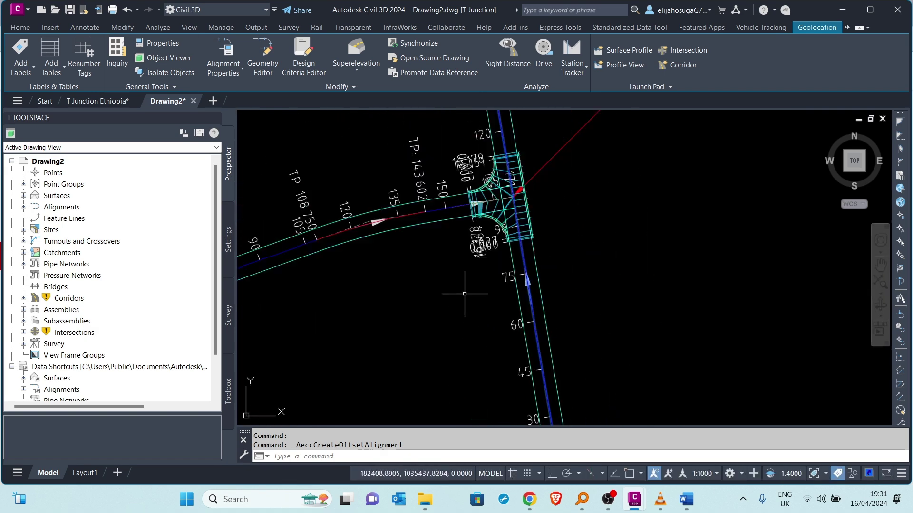
pyautogui.moveTo(445, 238); pyautogui.dragTo(441, 293, button='middle')
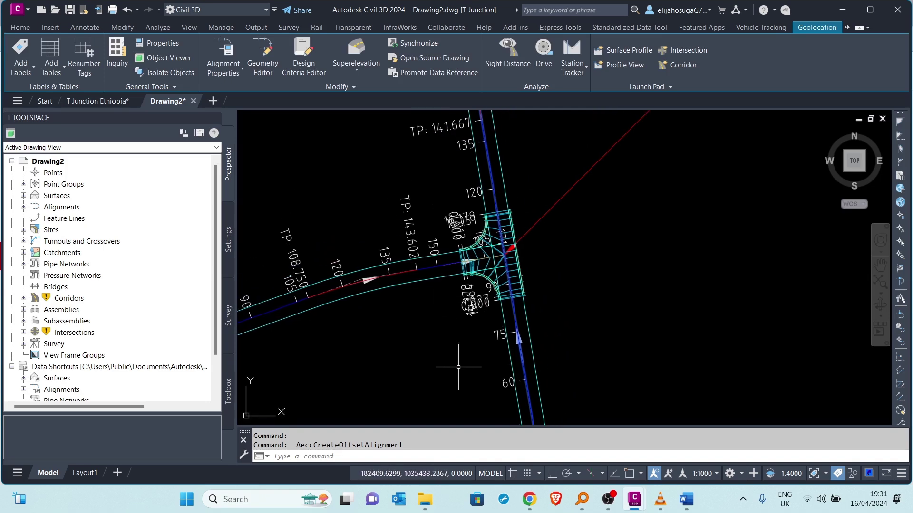
pyautogui.scroll(-4, 430, 322)
pyautogui.scroll(3, 407, 309)
pyautogui.scroll(-2, 400, 293)
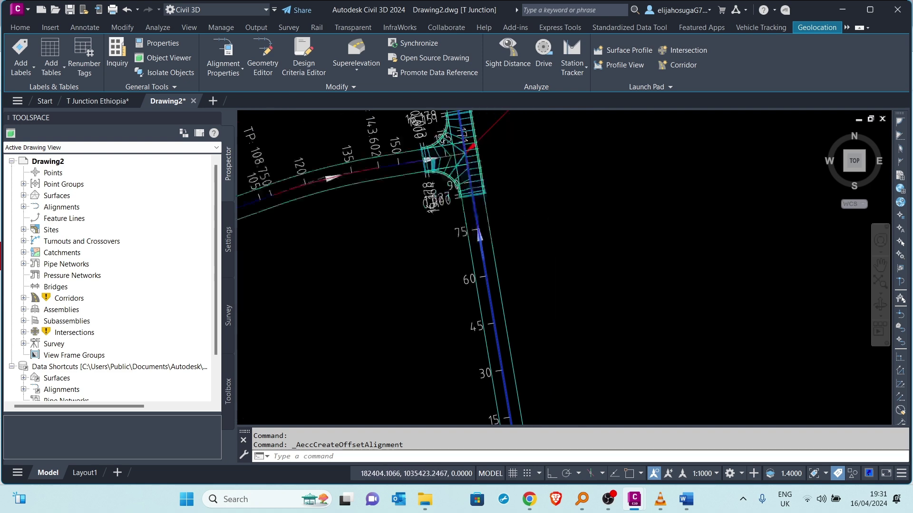
# Step: Examine the junction and its curved slip lanes in the completed T Junction Ethiopia drawing, and return to Drawing2
pyautogui.click(98, 101)
pyautogui.scroll(5, 304, 246)
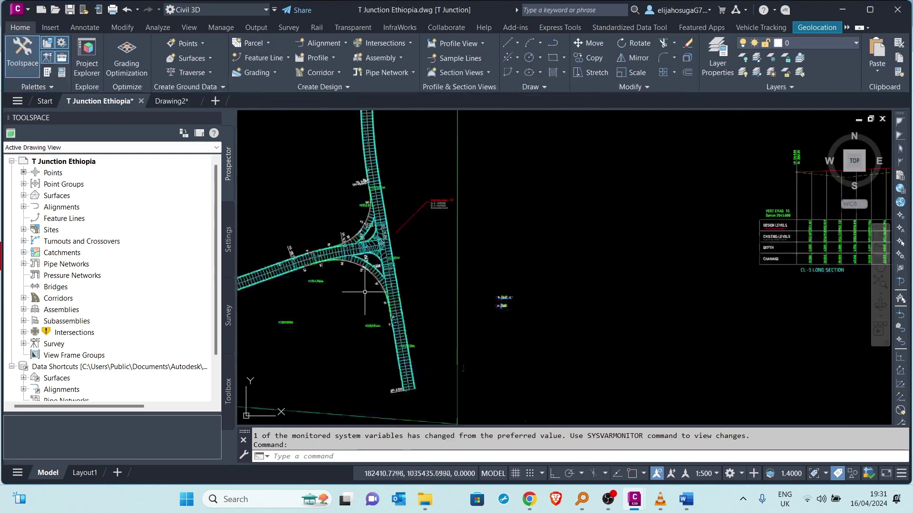
pyautogui.scroll(-7, 304, 246)
pyautogui.moveTo(305, 246); pyautogui.dragTo(323, 276, button='middle')
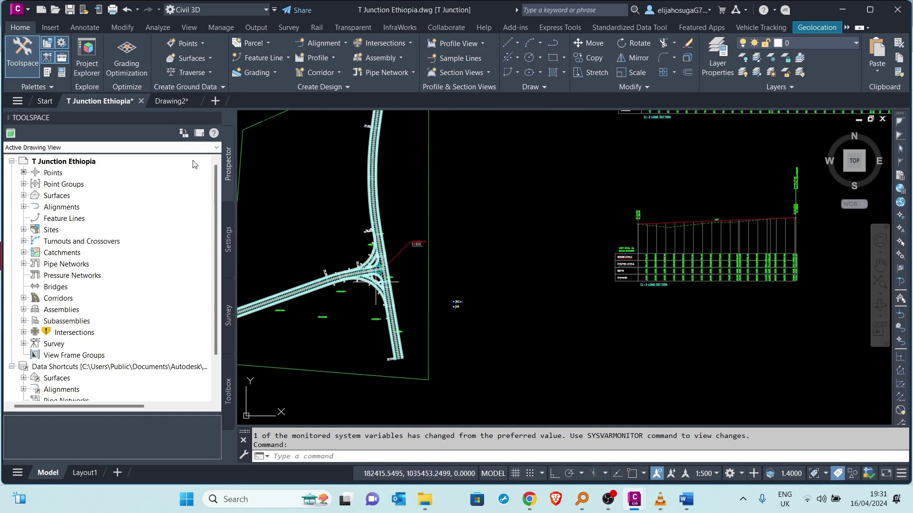
pyautogui.click(171, 101)
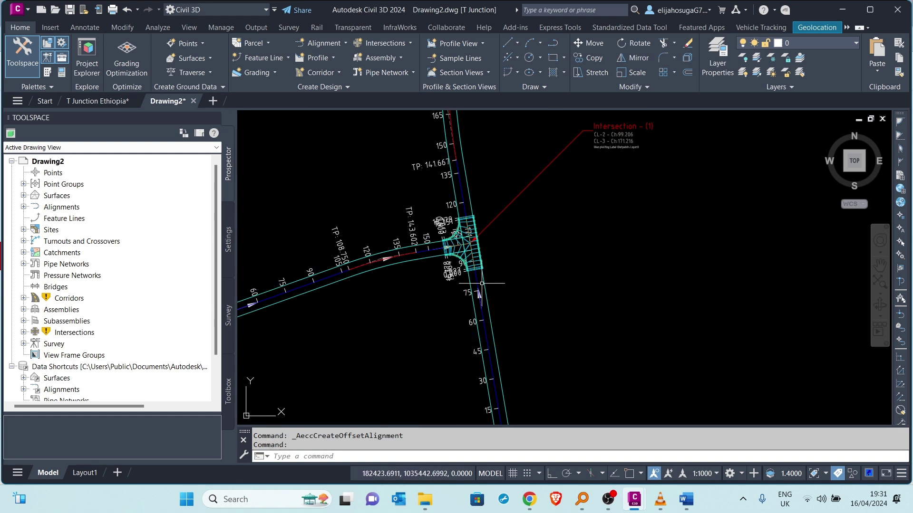
# Step: Turn on the aerial map background and compare the junction and its approach roads with the imagery
pyautogui.click(810, 27)
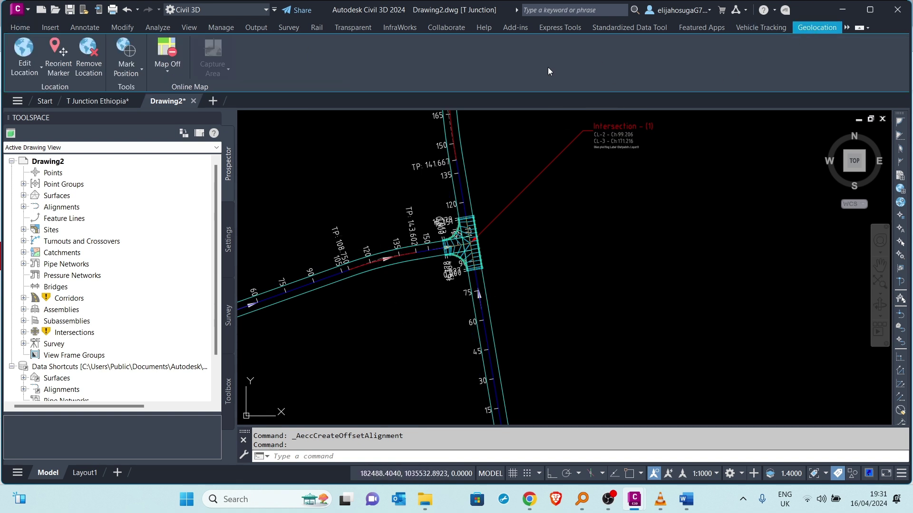
pyautogui.click(167, 69)
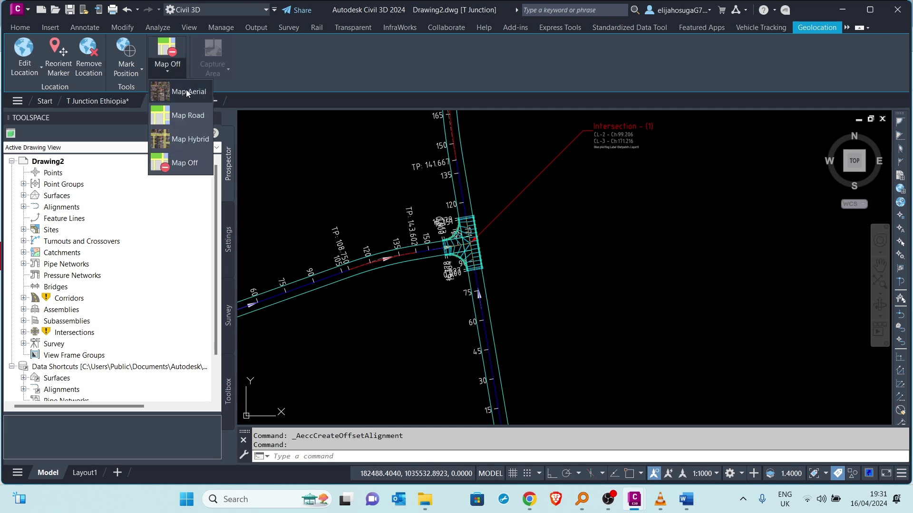
pyautogui.scroll(2, 458, 283)
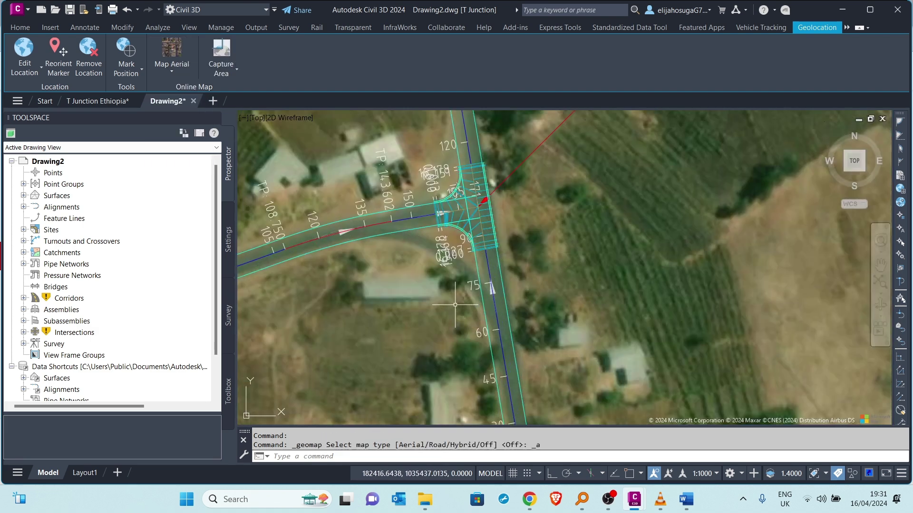
pyautogui.scroll(-2, 458, 283)
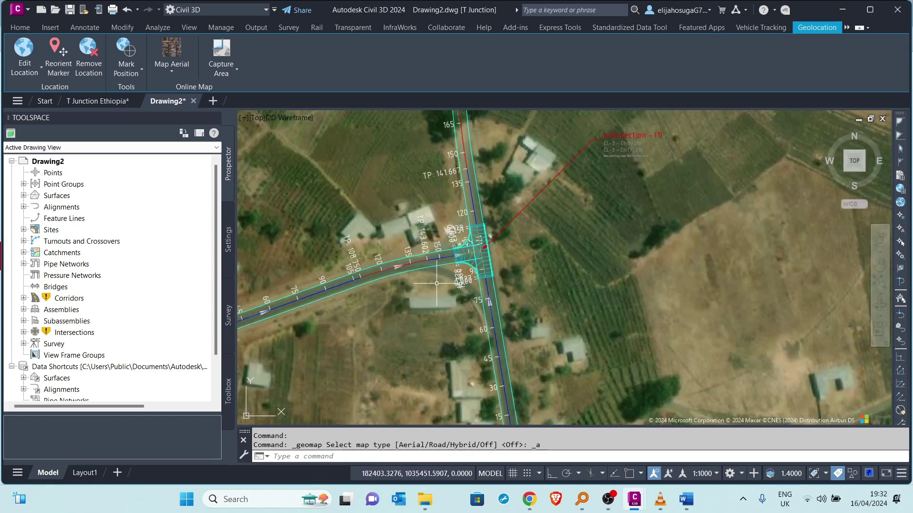
pyautogui.scroll(3, 436, 283)
pyautogui.scroll(-5, 440, 283)
pyautogui.scroll(2, 441, 277)
pyautogui.moveTo(441, 277); pyautogui.dragTo(442, 315, button='middle')
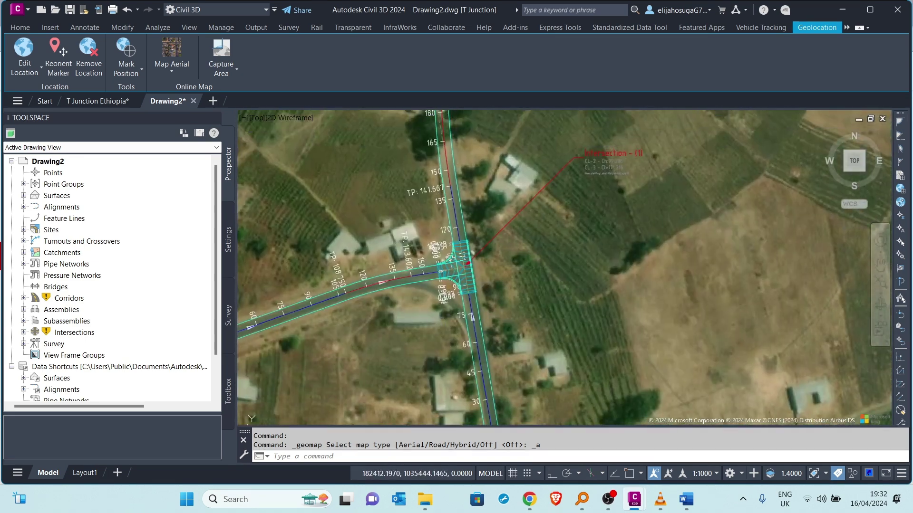
# Step: Start a connected alignment from CL-2's left offset south of the junction to CL-3's right offset, located in the south-west quadrant
pyautogui.click(24, 27)
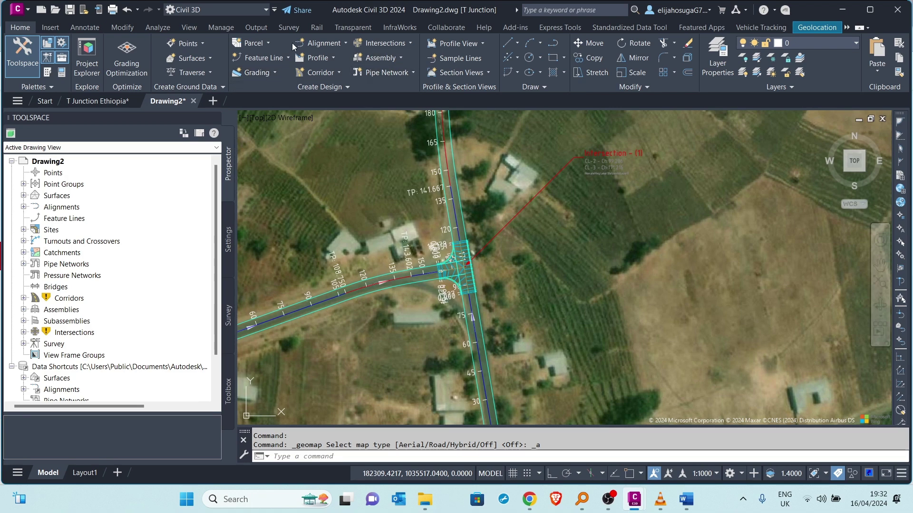
pyautogui.click(334, 45)
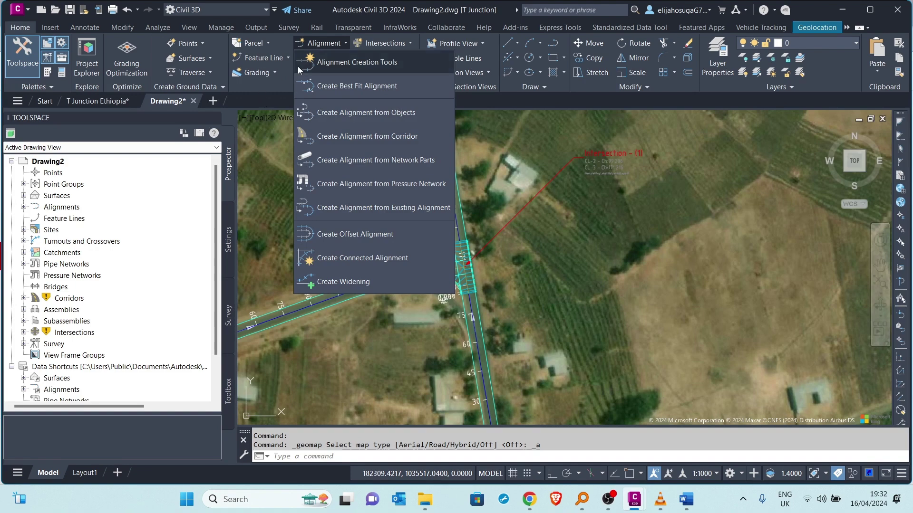
pyautogui.click(350, 258)
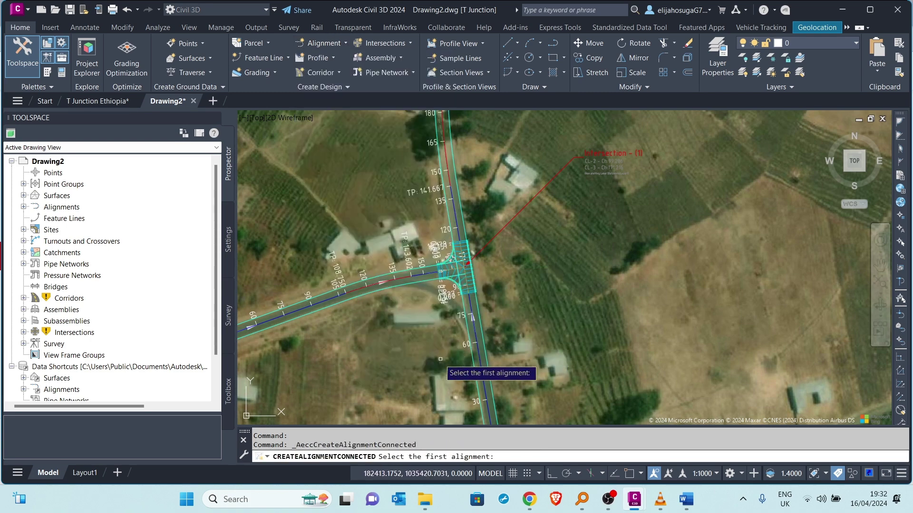
pyautogui.scroll(6, 473, 343)
pyautogui.click(483, 291)
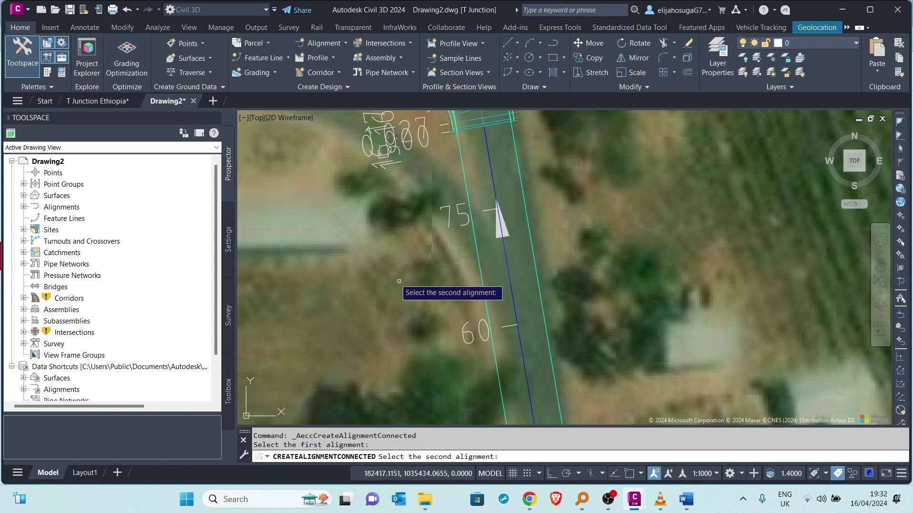
pyautogui.scroll(-3, 340, 238)
pyautogui.moveTo(341, 238); pyautogui.dragTo(408, 296, button='middle')
pyautogui.click(366, 237)
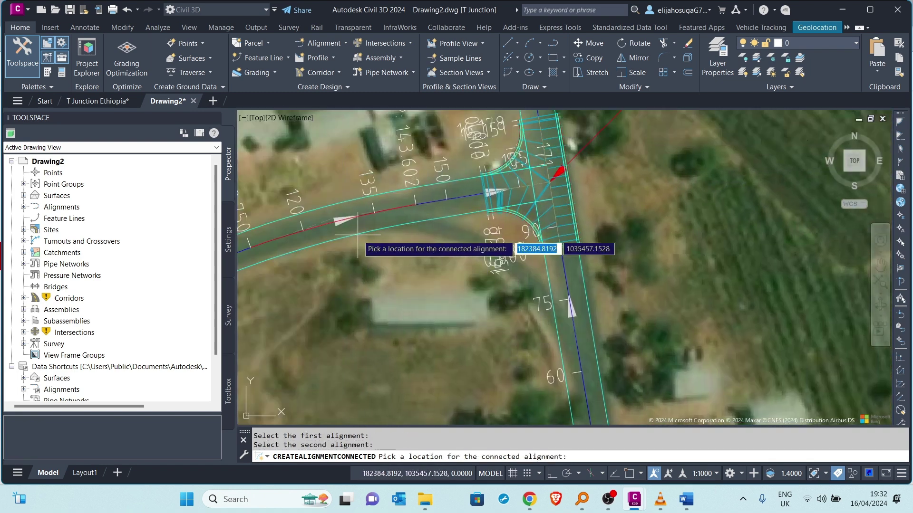
pyautogui.click(446, 285)
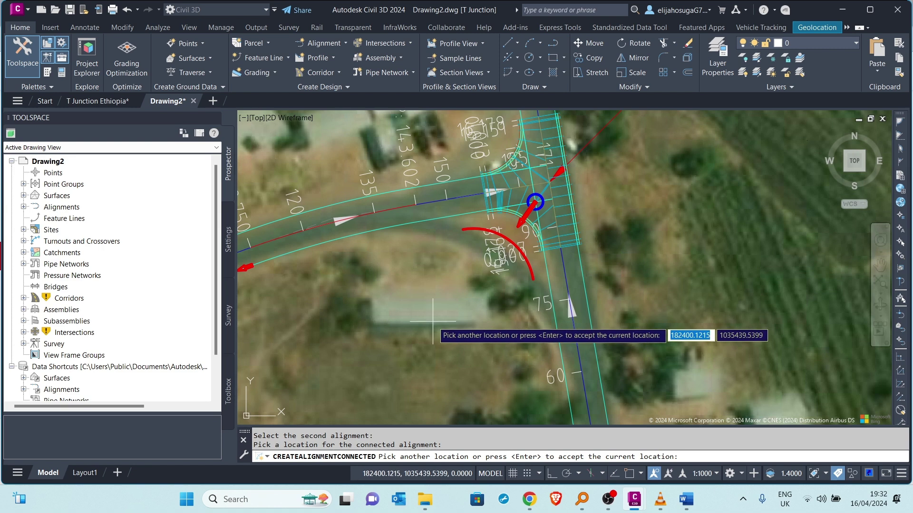
pyautogui.press('Return')
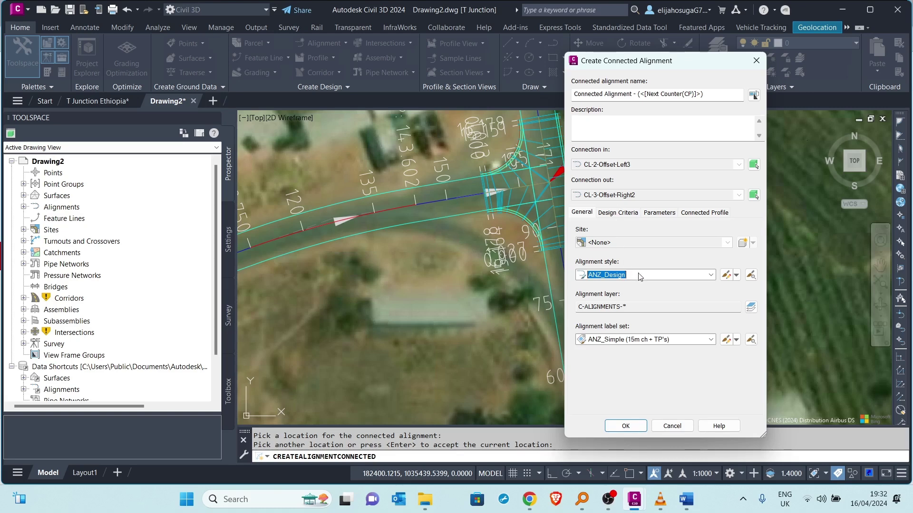
# Step: Turn off criteria-based design for the connected alignment and set its offset in and offset out to 0 m
pyautogui.click(618, 214)
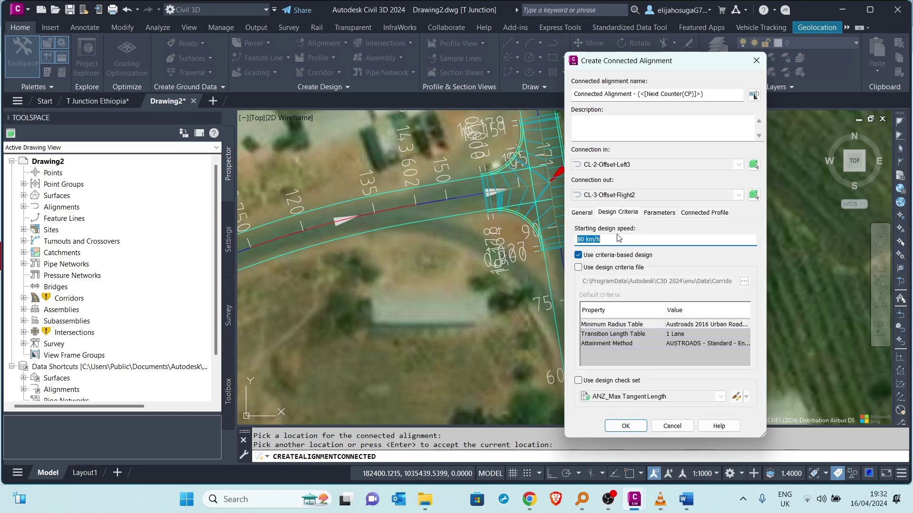
pyautogui.click(586, 257)
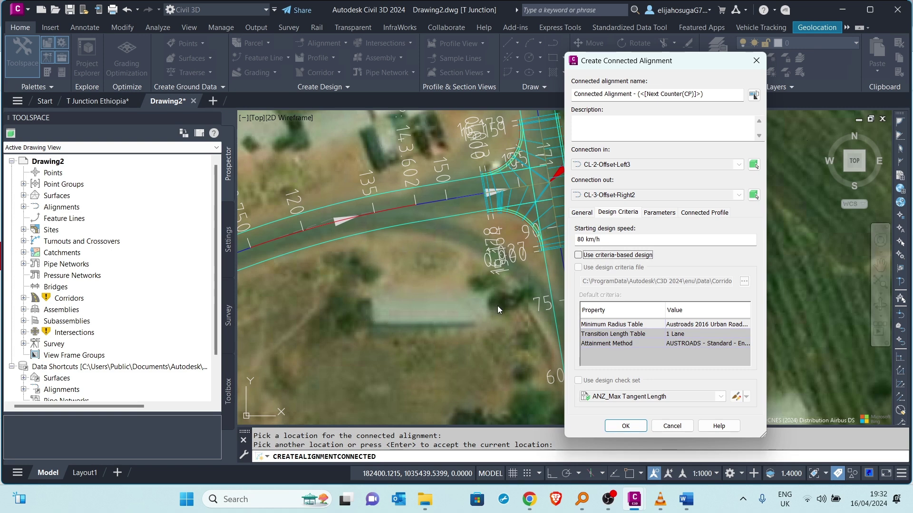
pyautogui.click(656, 213)
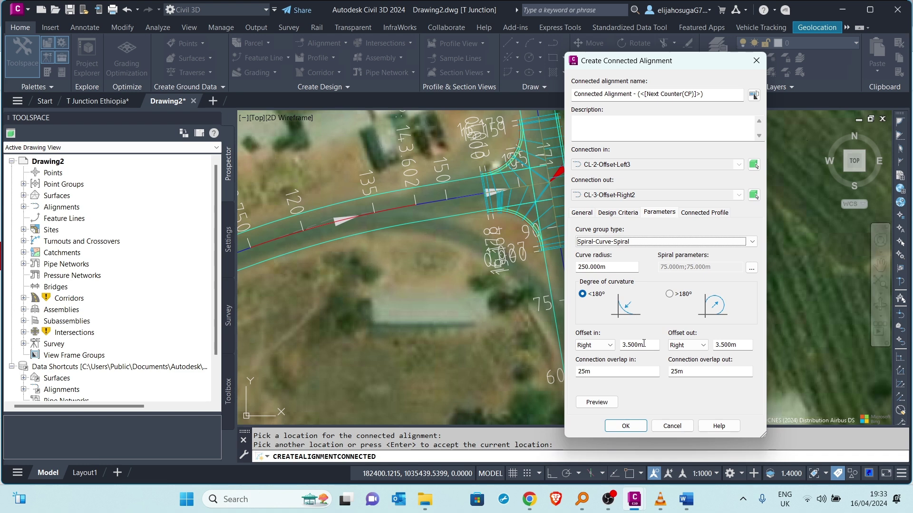
pyautogui.moveTo(647, 346); pyautogui.dragTo(619, 342)
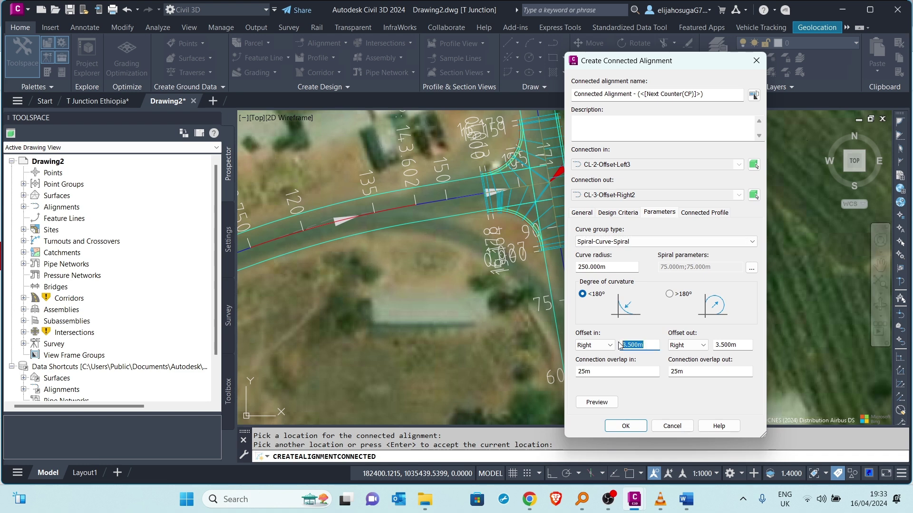
pyautogui.write('0')
pyautogui.moveTo(737, 345); pyautogui.dragTo(718, 344)
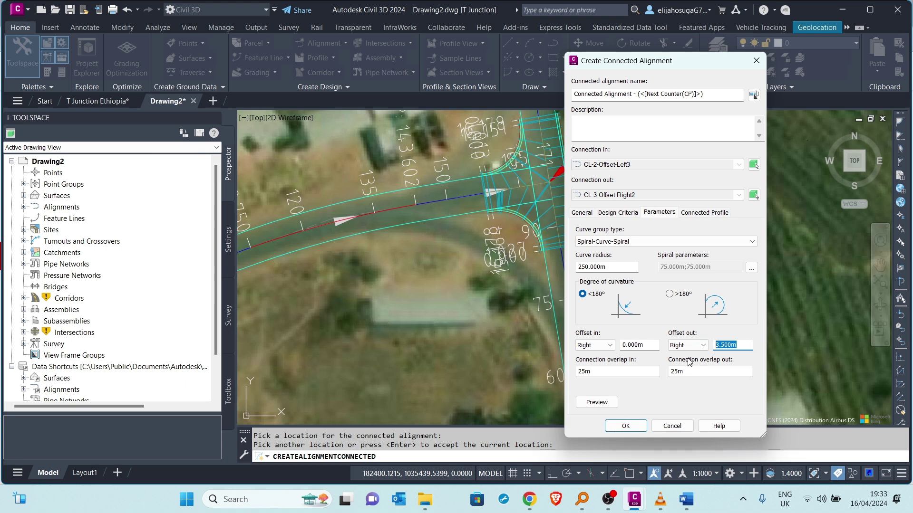
pyautogui.write('0')
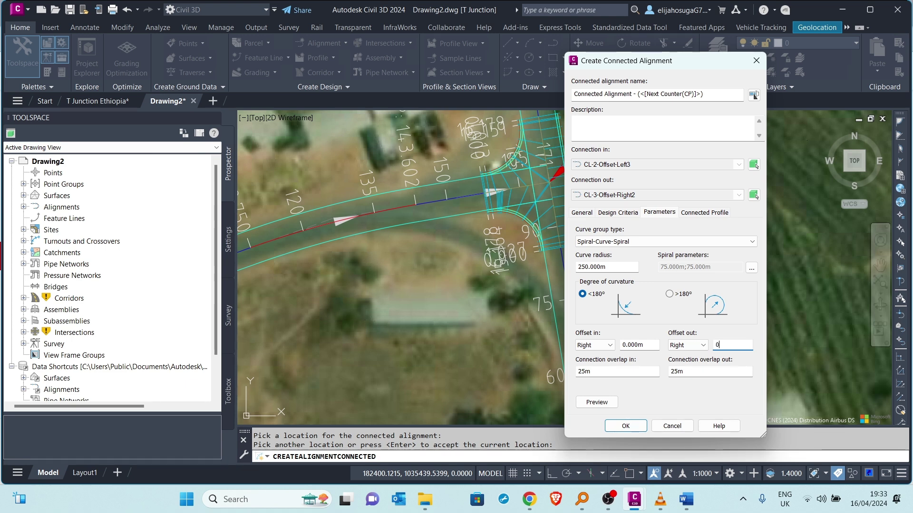
# Step: Set the connection overlap in and overlap out to 5 m for the Spiral-Curve-Spiral curve group
pyautogui.click(632, 241)
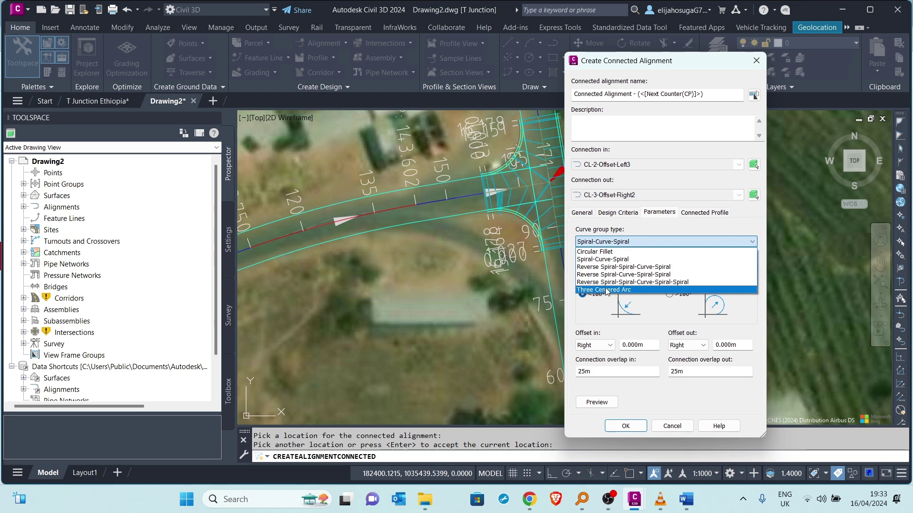
pyautogui.click(654, 230)
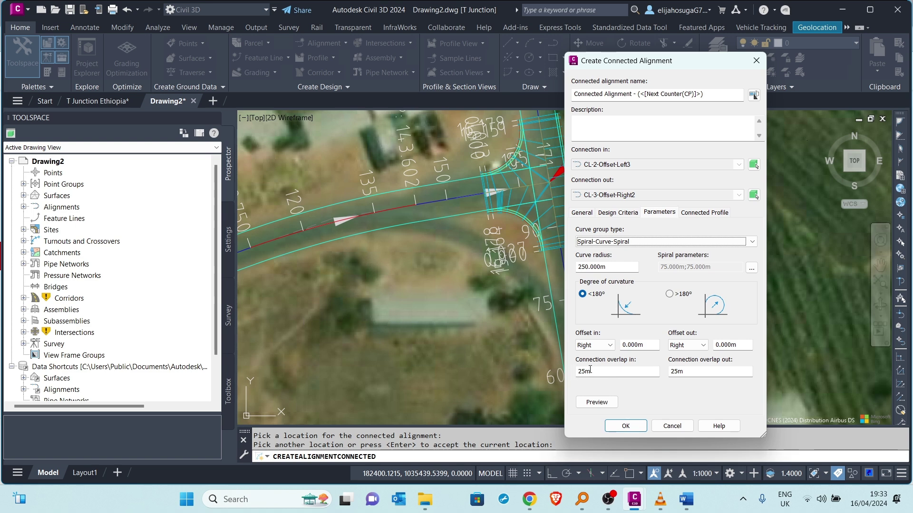
pyautogui.moveTo(601, 368); pyautogui.dragTo(563, 368)
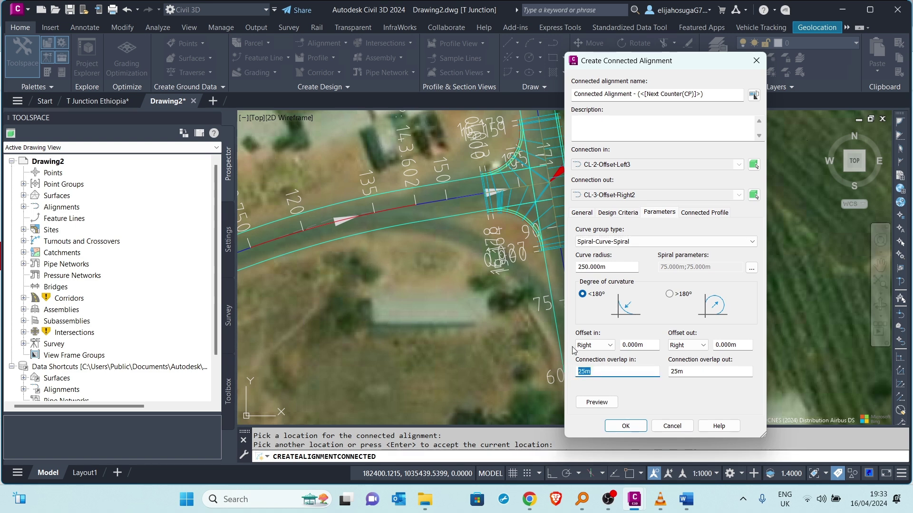
pyautogui.write('5')
pyautogui.moveTo(682, 373); pyautogui.dragTo(669, 368)
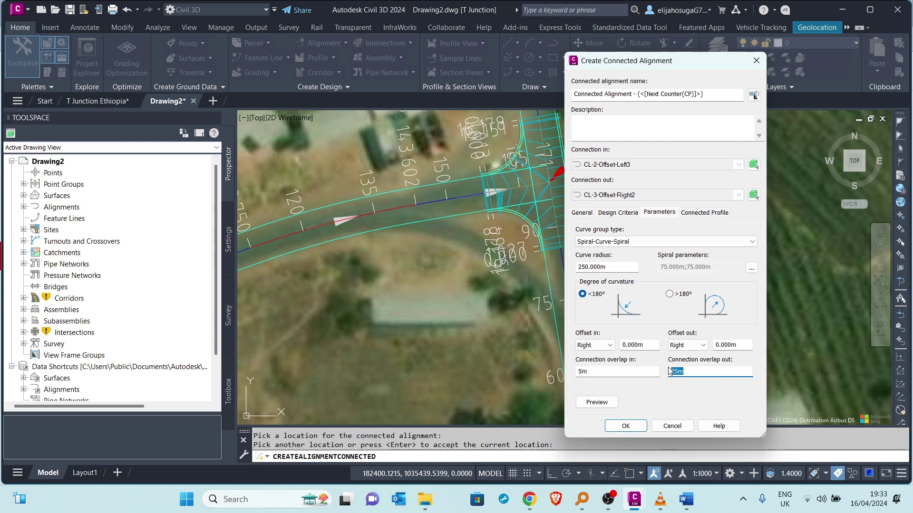
pyautogui.write('5')
# Step: Preview the connected alignment, choose the auto-fit solution and create it
pyautogui.click(595, 402)
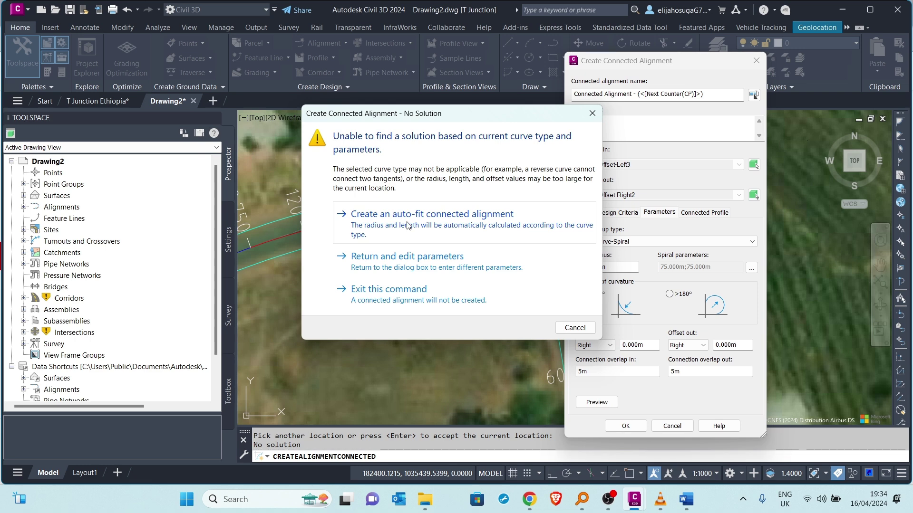
pyautogui.click(415, 234)
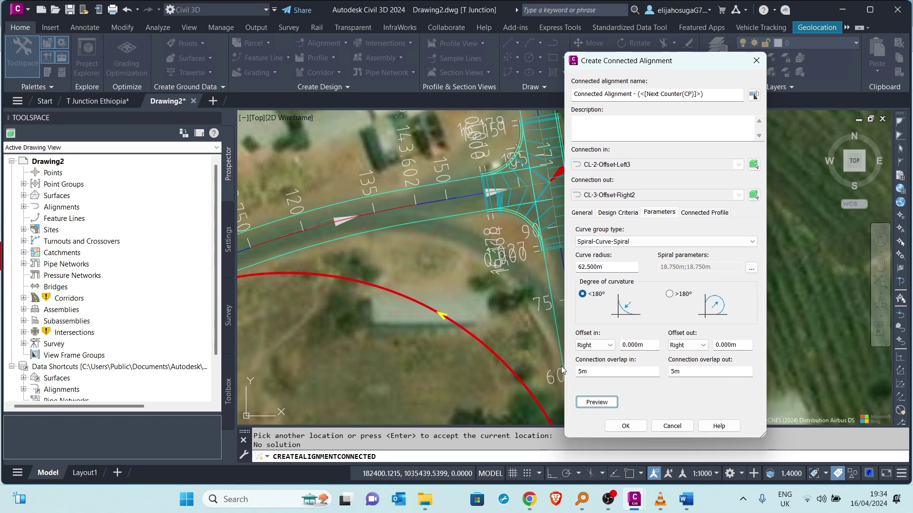
pyautogui.click(625, 427)
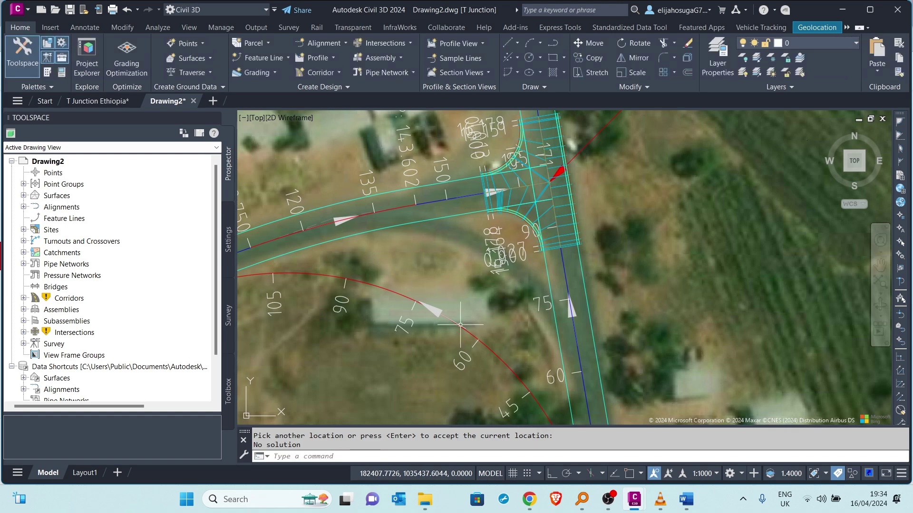
# Step: Tighten the connected alignment's curve towards the junction by stretching its midpoint grip about 28.5 m south-west
pyautogui.press('Return')
pyautogui.scroll(-2, 735, 247)
pyautogui.scroll(4, 629, 268)
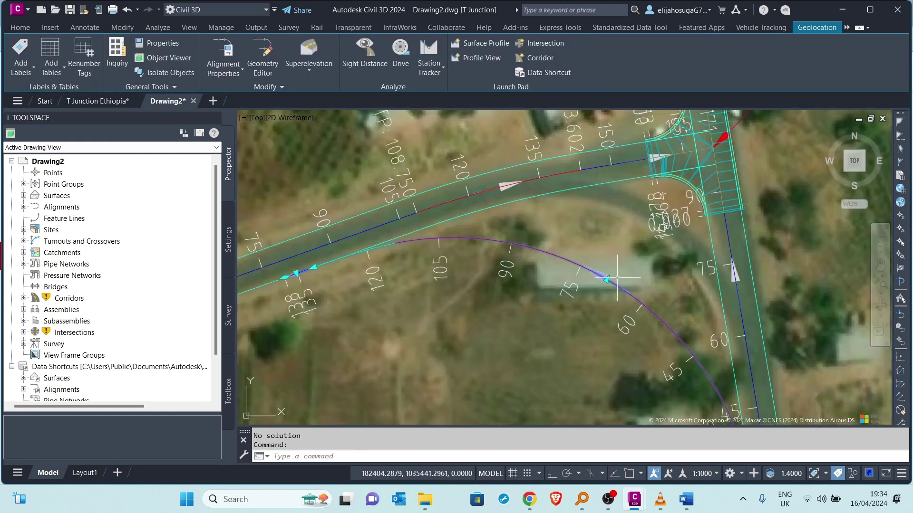
pyautogui.click(607, 280)
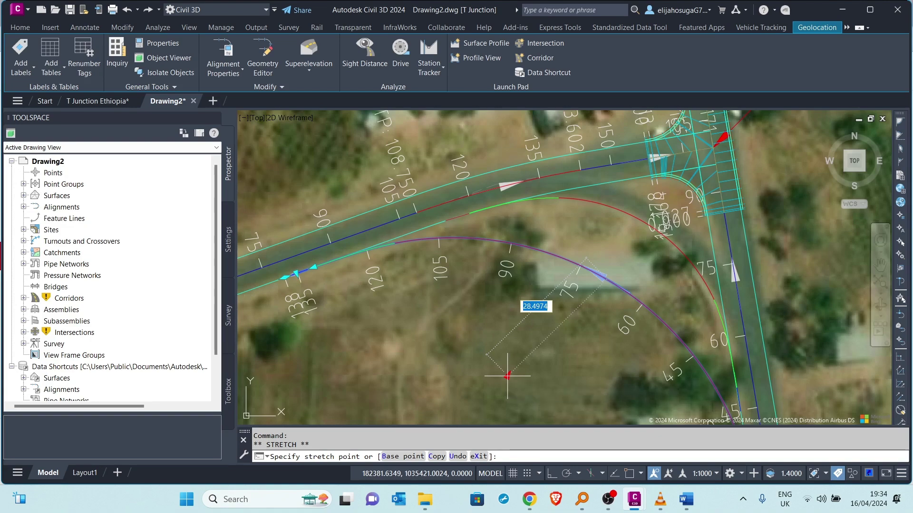
pyautogui.click(508, 375)
# Step: Examine how the reshaped connected alignment follows the slip road on the aerial map and meets the CL-2 and CL-3 offsets
pyautogui.scroll(-2, 490, 306)
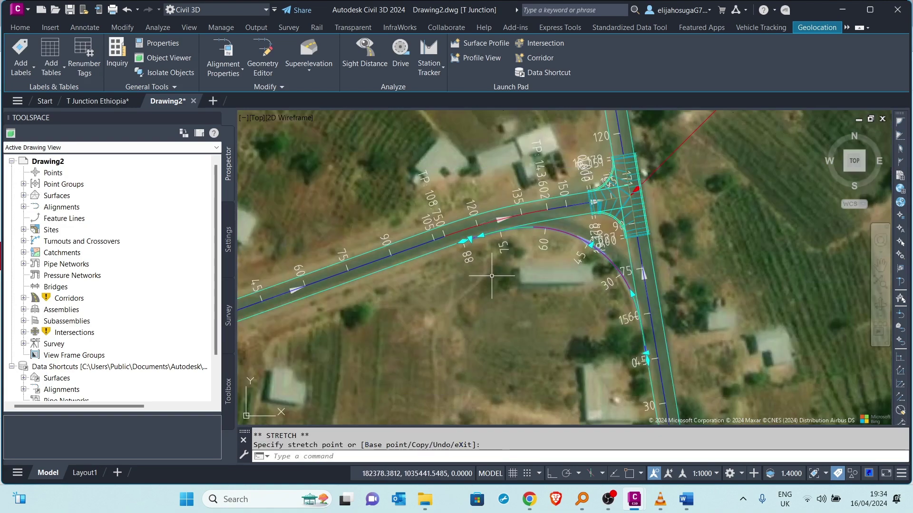
pyautogui.scroll(-1, 539, 288)
pyautogui.scroll(3, 539, 289)
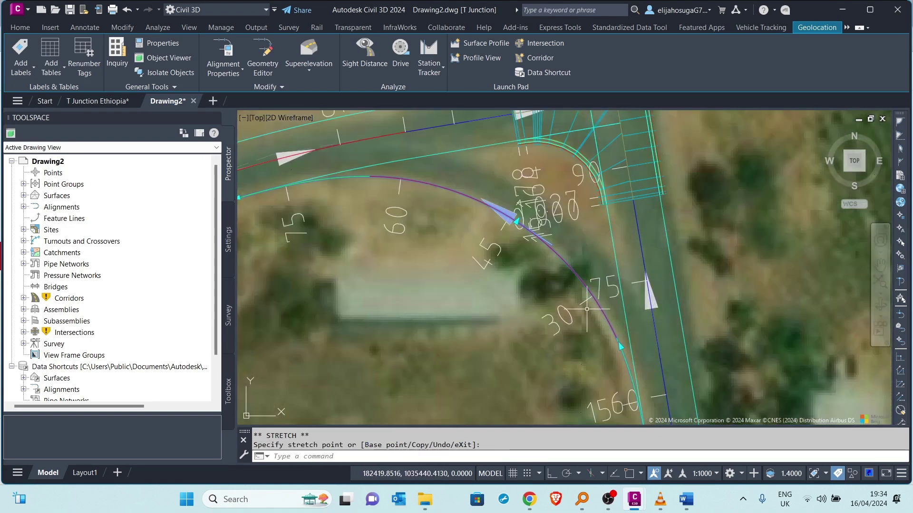
pyautogui.scroll(-3, 561, 331)
pyautogui.moveTo(551, 327); pyautogui.dragTo(574, 326, button='middle')
pyautogui.scroll(-2, 511, 336)
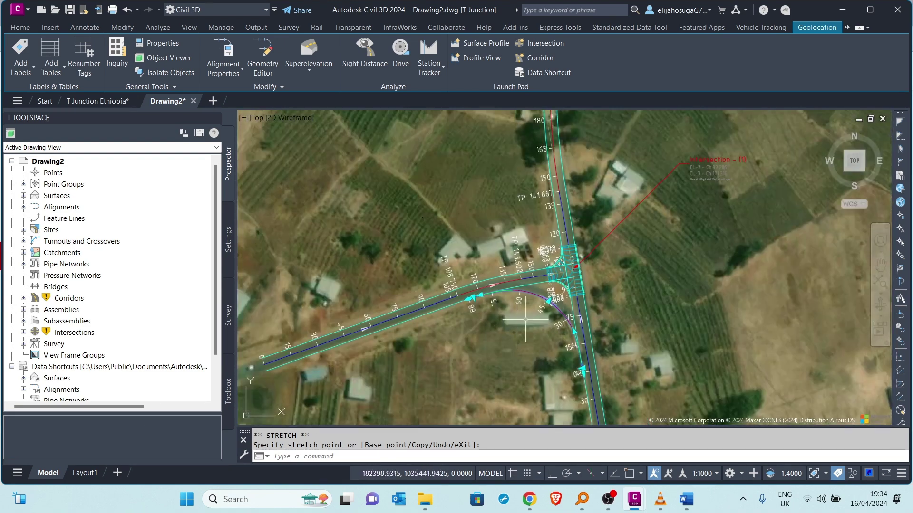
pyautogui.scroll(2, 559, 325)
pyautogui.scroll(-2, 439, 312)
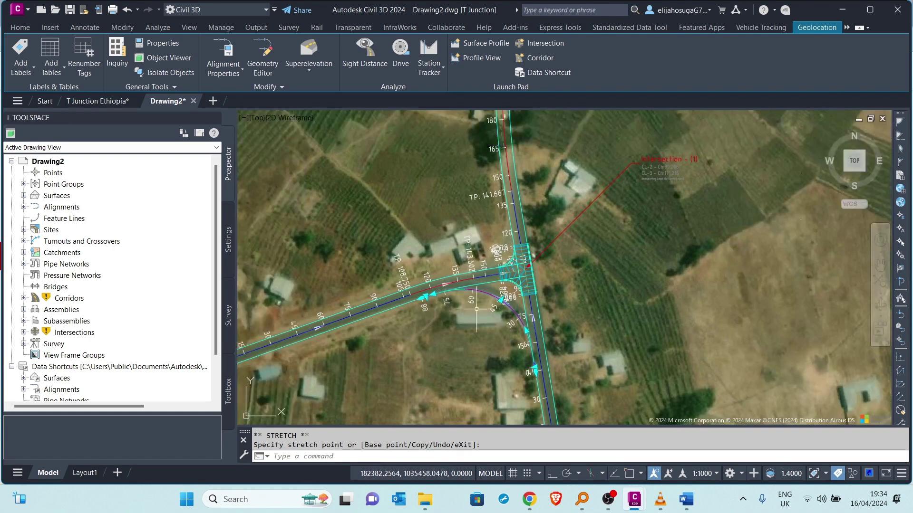
pyautogui.moveTo(468, 304); pyautogui.dragTo(474, 339, button='middle')
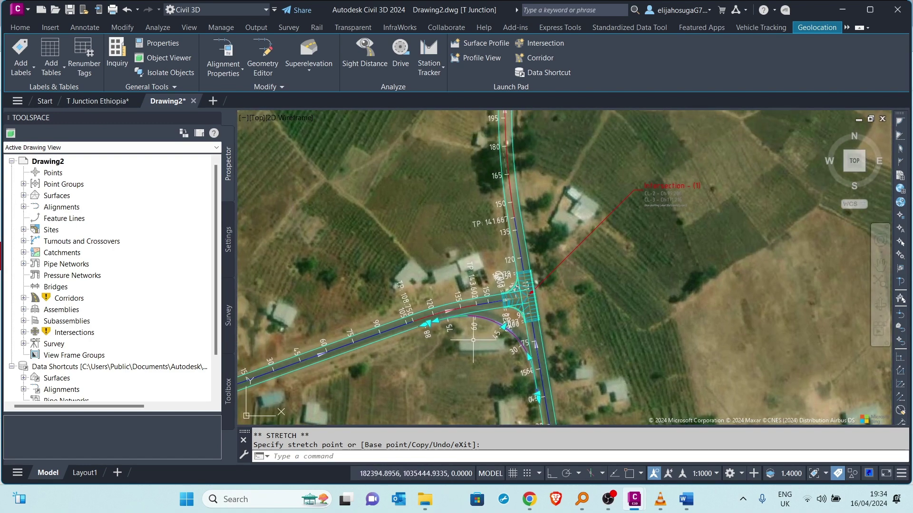
# Step: Deselect the connected alignment and hide the Toolspace to enlarge the view of the junction
pyautogui.scroll(-5, 472, 338)
pyautogui.scroll(5, 468, 316)
pyautogui.press('Escape')
pyautogui.scroll(-5, 468, 316)
pyautogui.scroll(9, 470, 326)
pyautogui.scroll(-4, 461, 335)
pyautogui.scroll(-5, 511, 306)
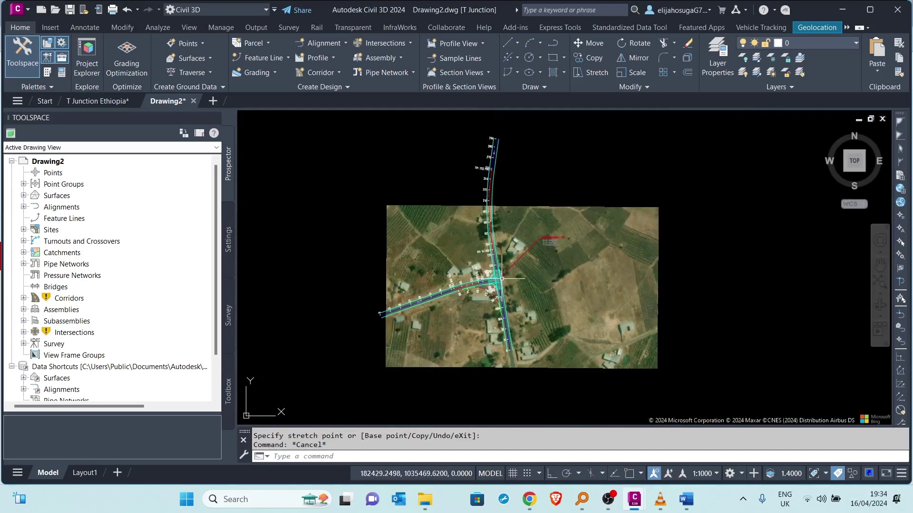
pyautogui.scroll(5, 510, 306)
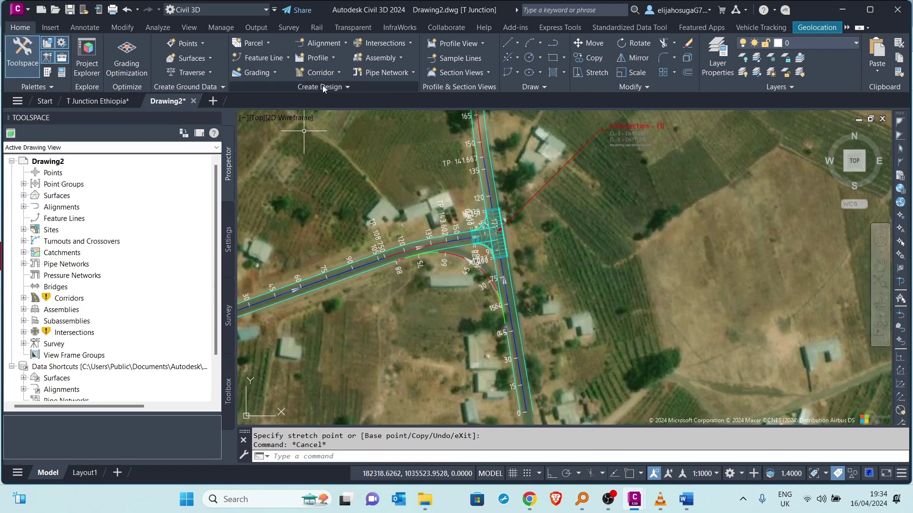
pyautogui.click(23, 55)
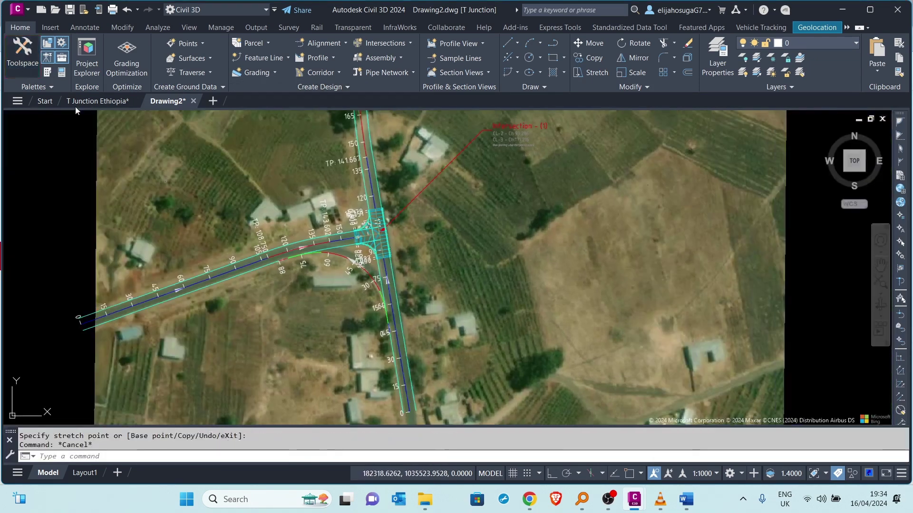
pyautogui.scroll(2, 296, 236)
pyautogui.scroll(2, 406, 236)
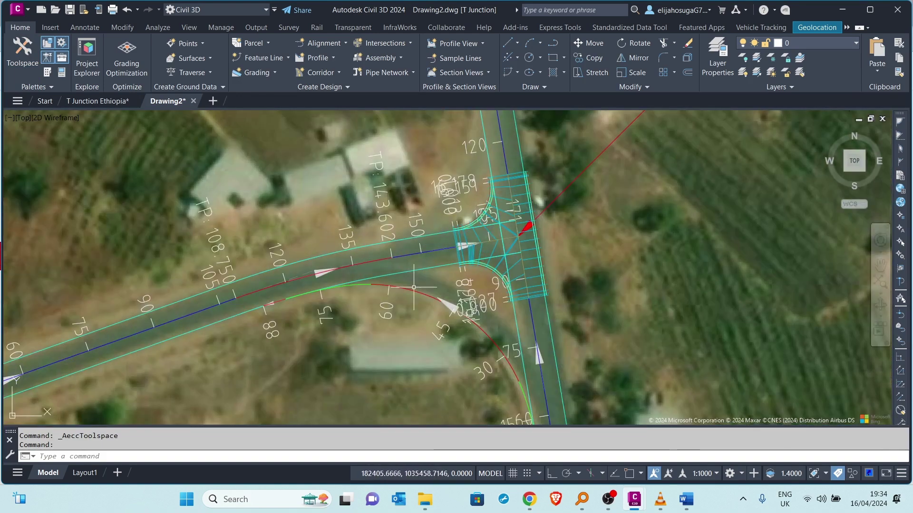
# Step: Start a connected alignment from CL-3-Offset-Left1 to CL-2-Offset-Left3, located in the north-west corner of the junction
pyautogui.scroll(-3, 392, 304)
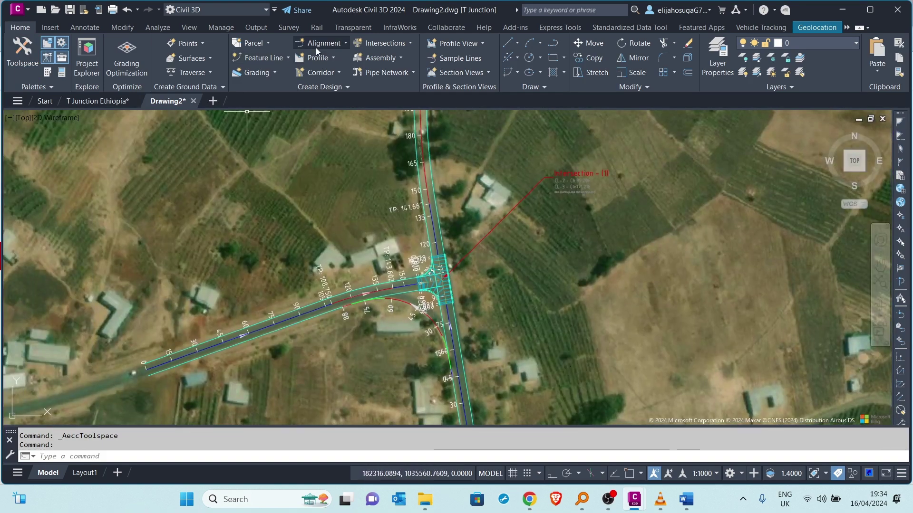
pyautogui.click(315, 47)
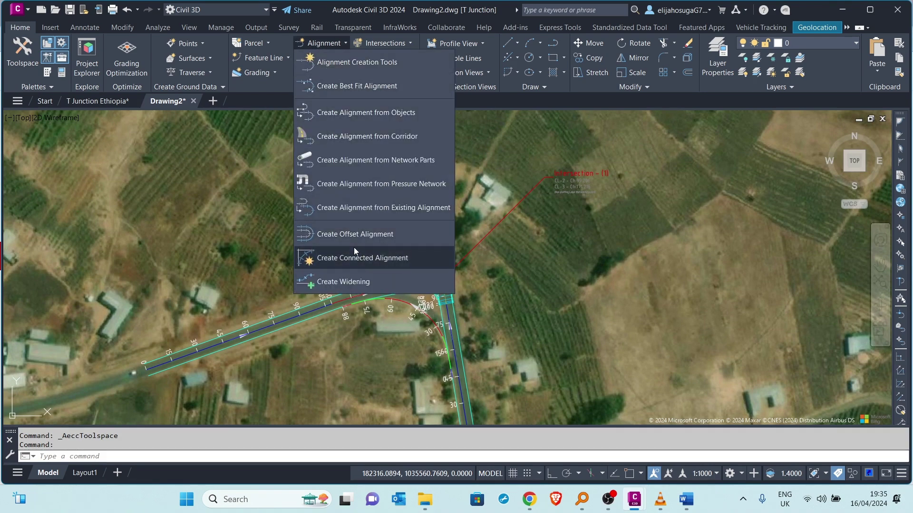
pyautogui.click(348, 257)
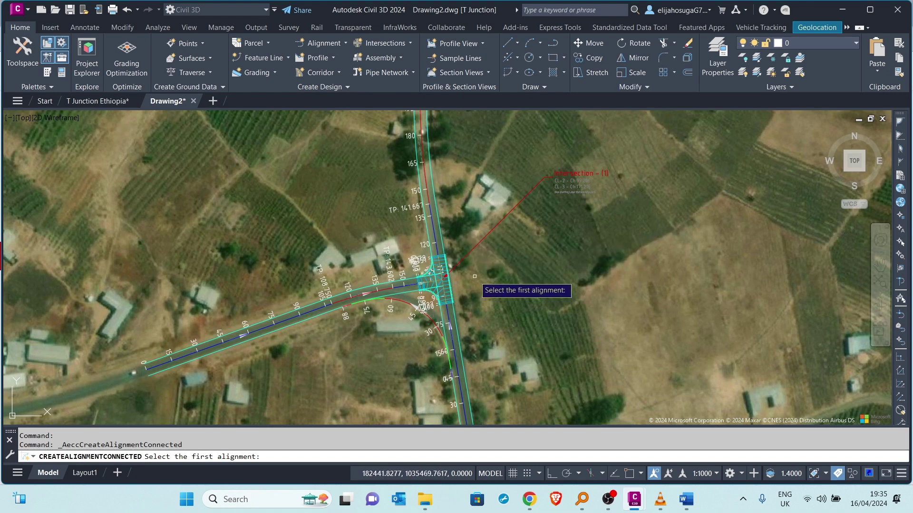
pyautogui.click(343, 302)
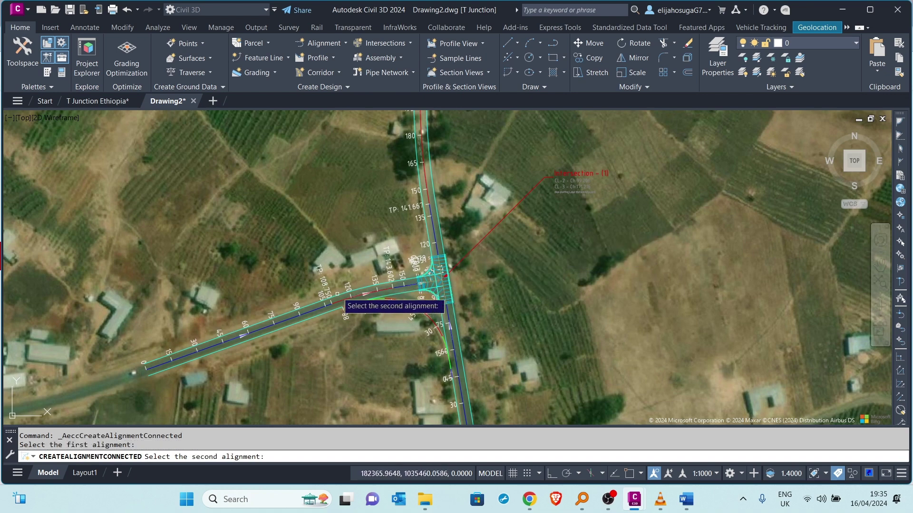
pyautogui.scroll(2, 430, 226)
pyautogui.click(427, 221)
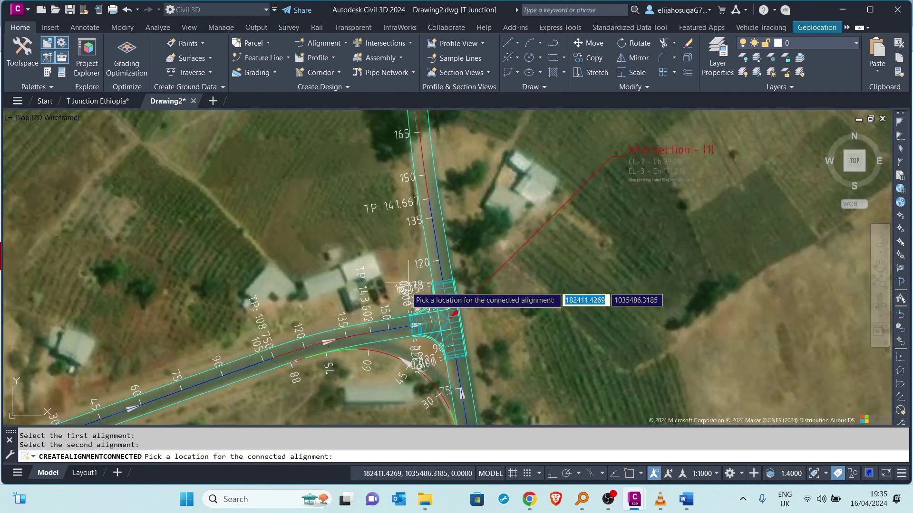
pyautogui.click(393, 314)
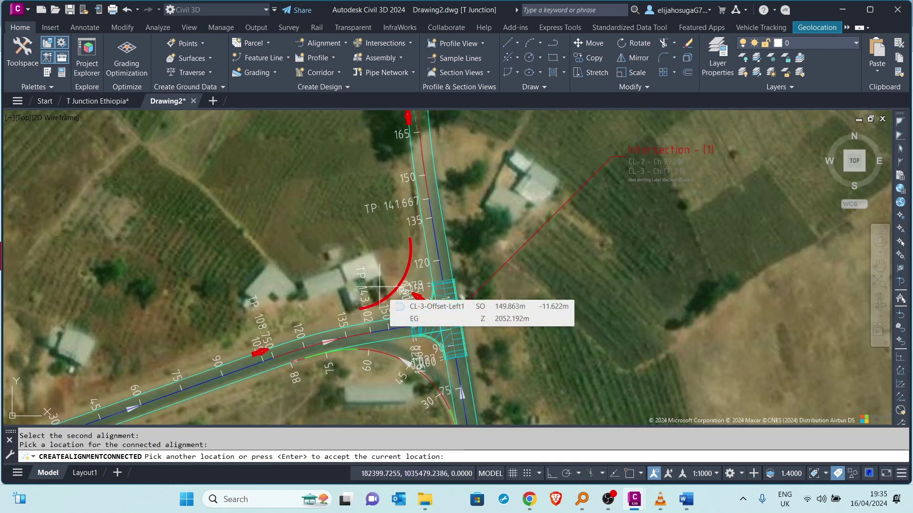
pyautogui.press('Return')
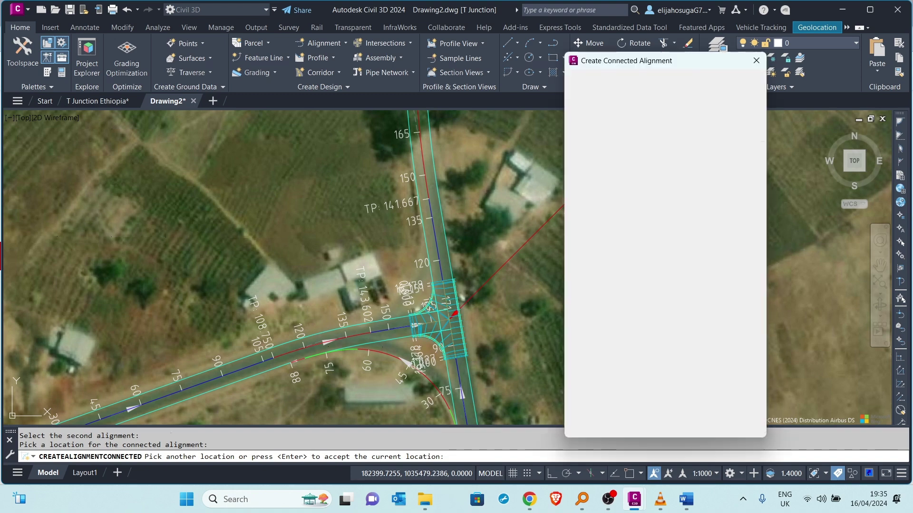
# Step: Turn off criteria-based design for the new connected alignment
pyautogui.moveTo(645, 71); pyautogui.dragTo(486, 68)
pyautogui.click(458, 210)
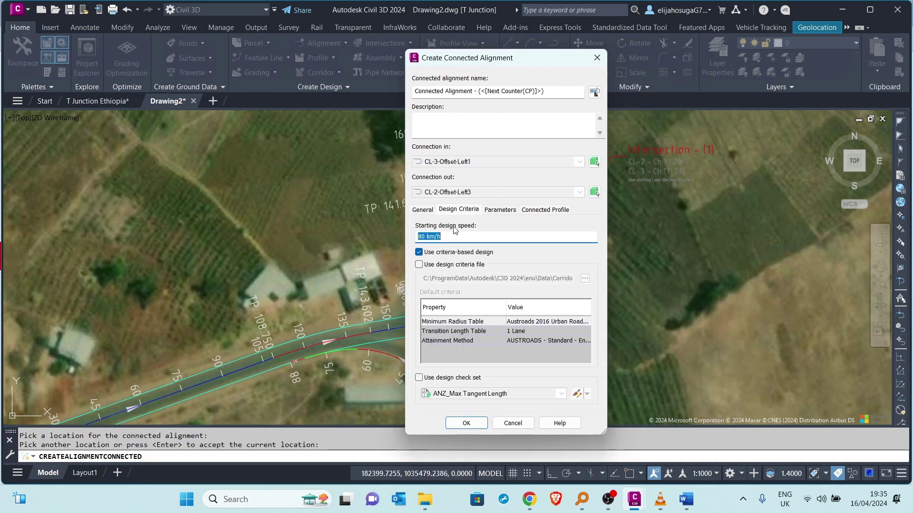
pyautogui.click(421, 253)
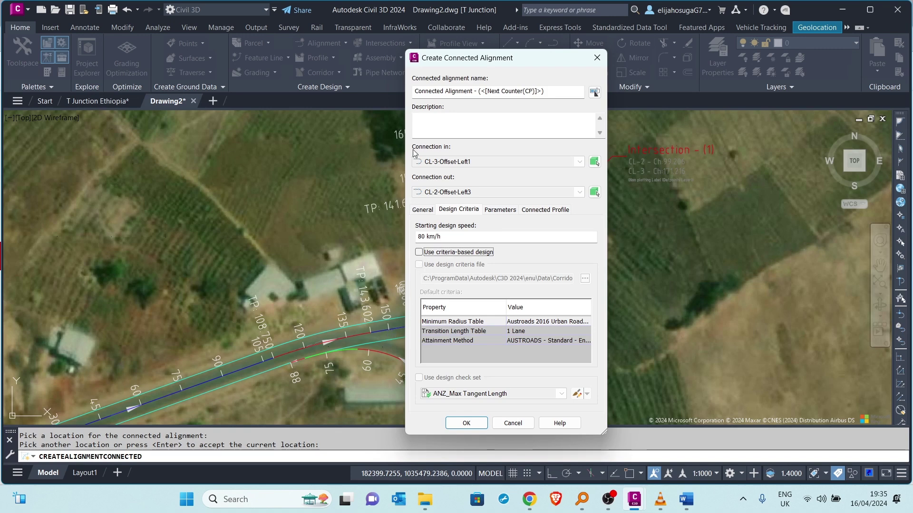
pyautogui.moveTo(474, 62); pyautogui.dragTo(436, 65)
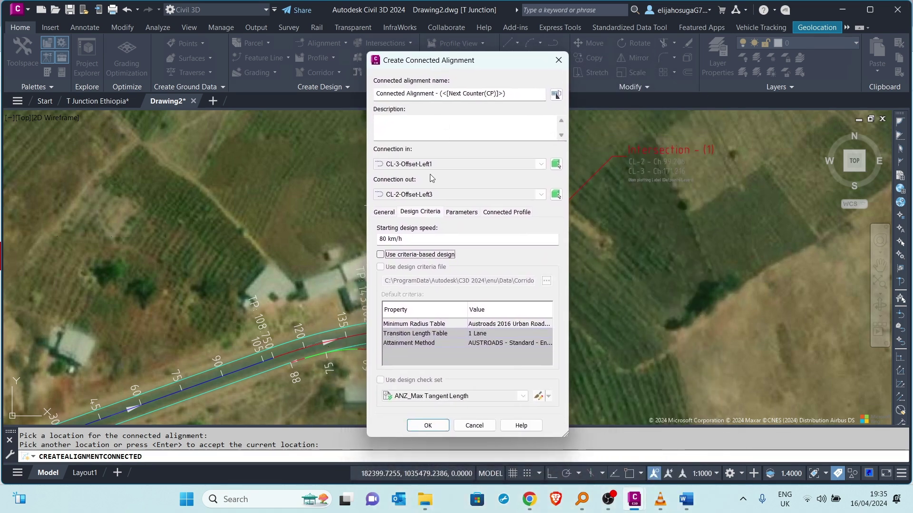
# Step: Set the connected alignment's curve group type to Reverse Spiral-Spiral-Curve-Spiral
pyautogui.click(461, 212)
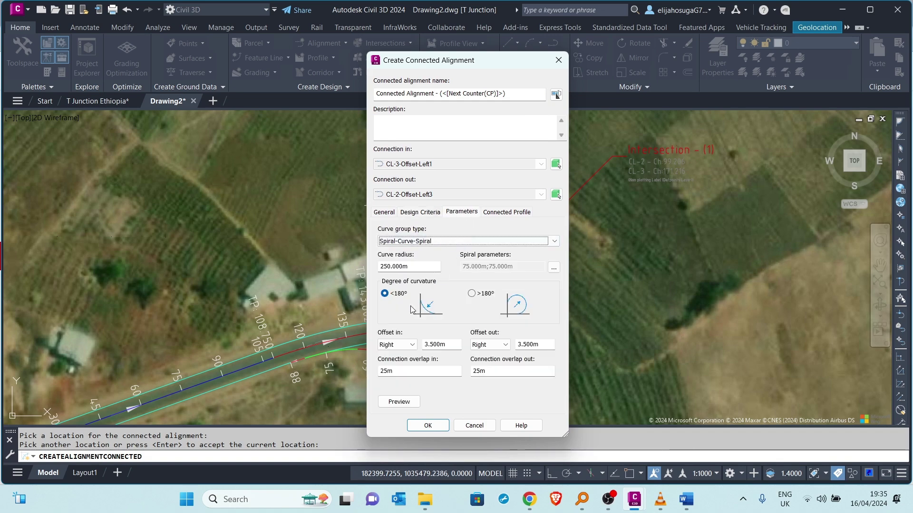
pyautogui.moveTo(442, 66)
pyautogui.mouseDown()
pyautogui.moveTo(603, 78)
pyautogui.moveTo(630, 91)
pyautogui.mouseUp()
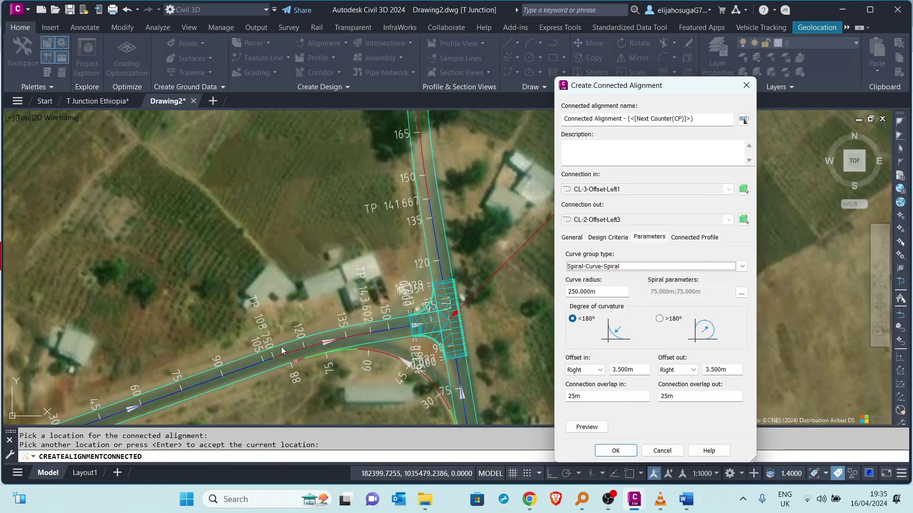
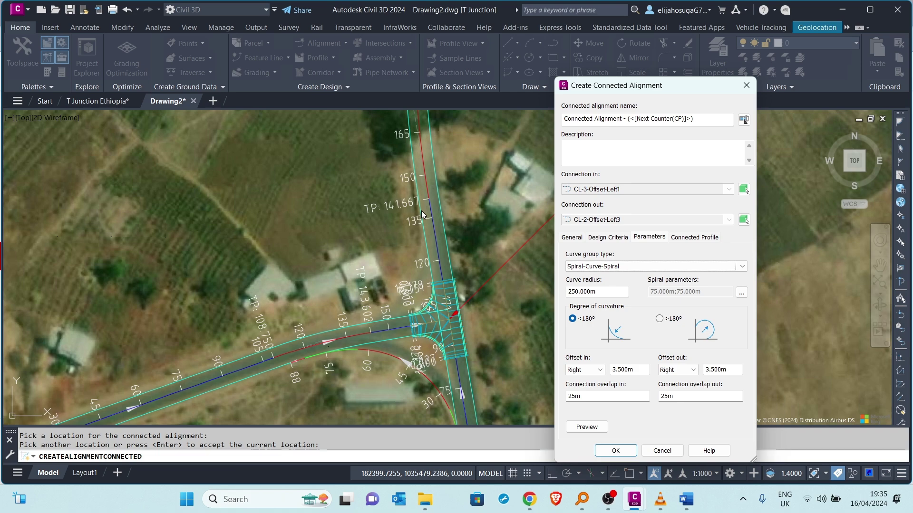
pyautogui.click(595, 267)
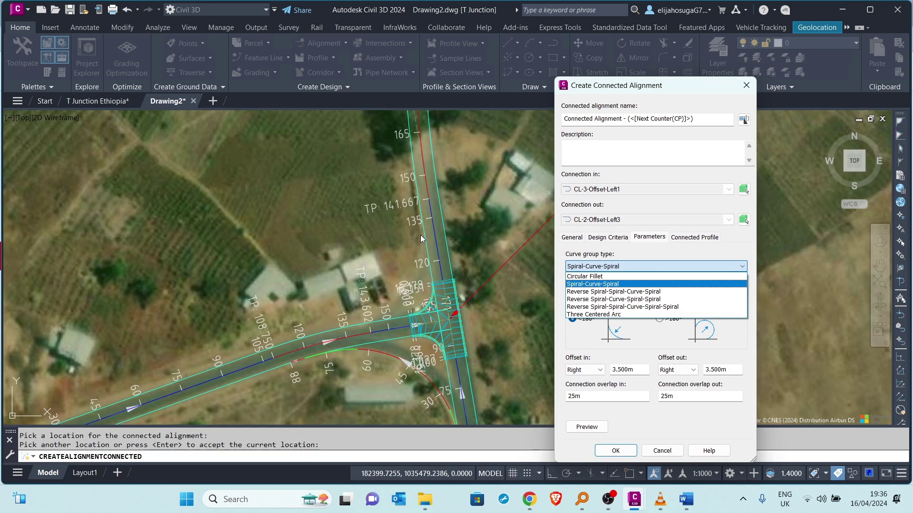
pyautogui.click(405, 200)
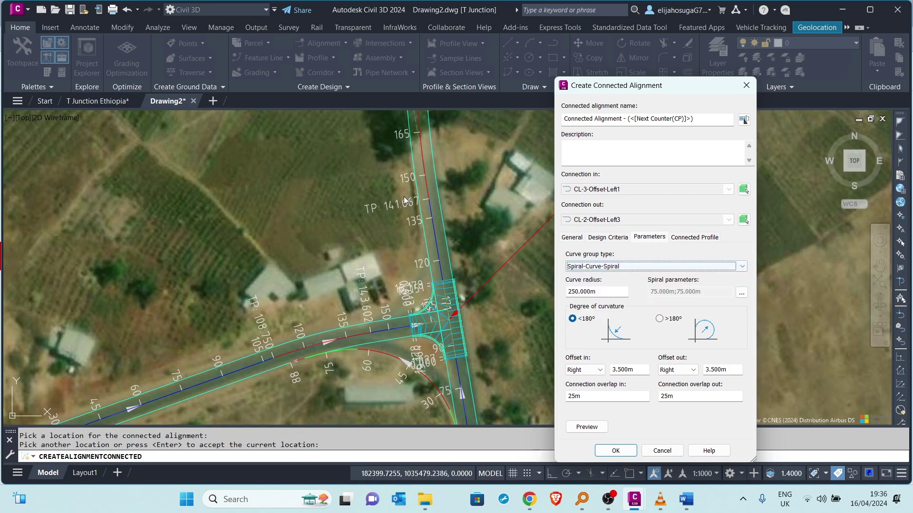
pyautogui.click(593, 266)
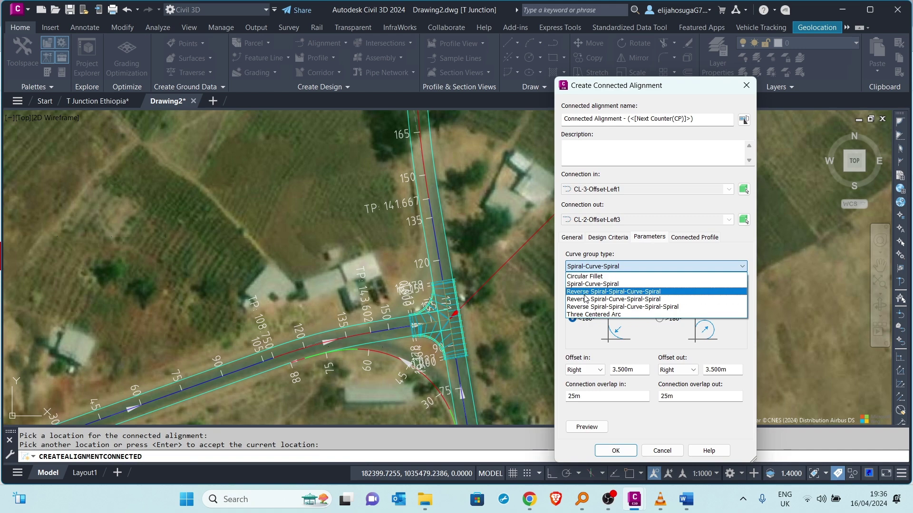
pyautogui.click(584, 291)
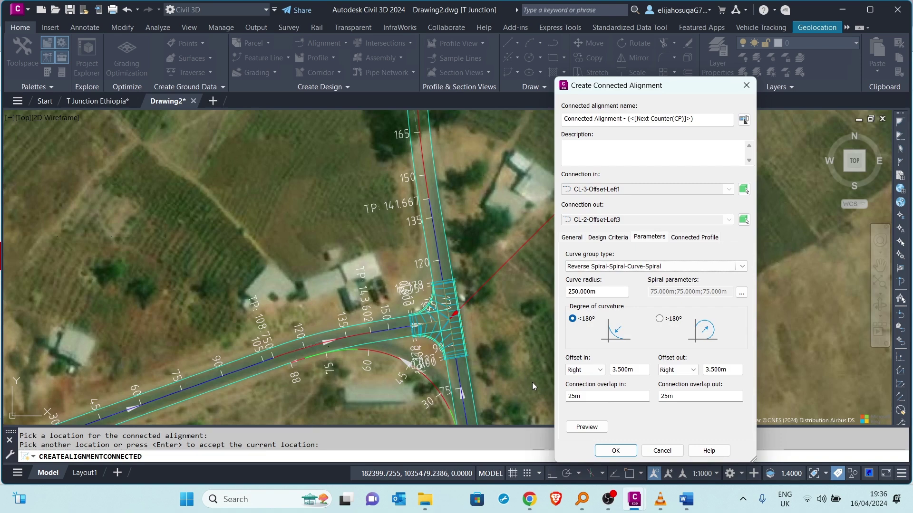
pyautogui.click(665, 270)
pyautogui.click(662, 269)
# Step: Set the offset in and offset out to 0 m, and the connection overlap in and out to 5 m
pyautogui.doubleClick(624, 370)
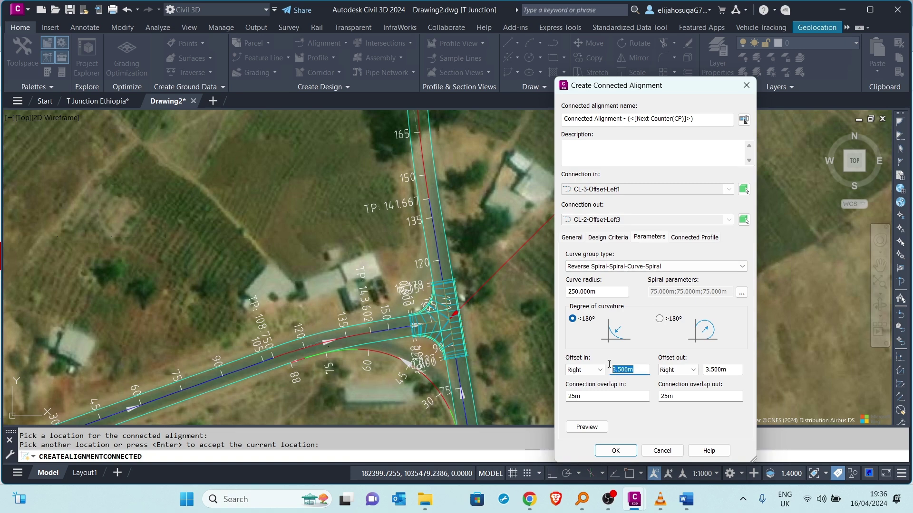
pyautogui.write('0')
pyautogui.doubleClick(740, 369)
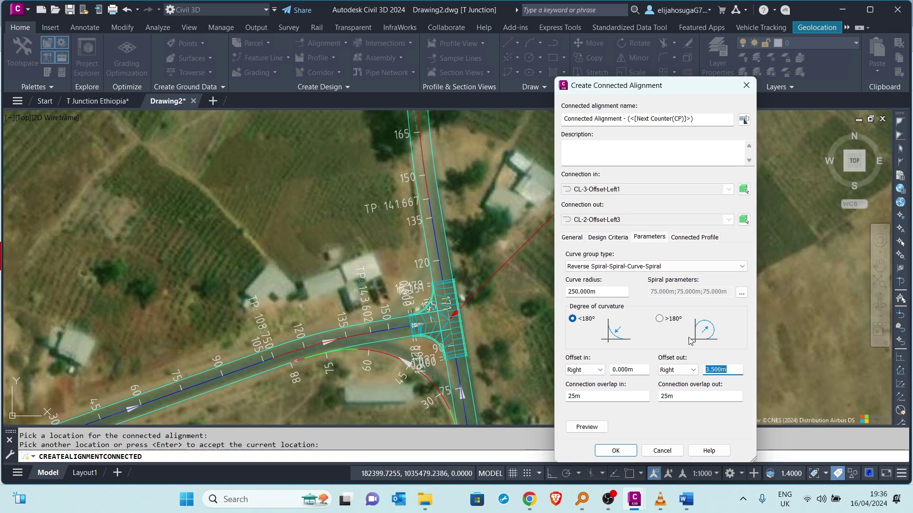
pyautogui.write('0')
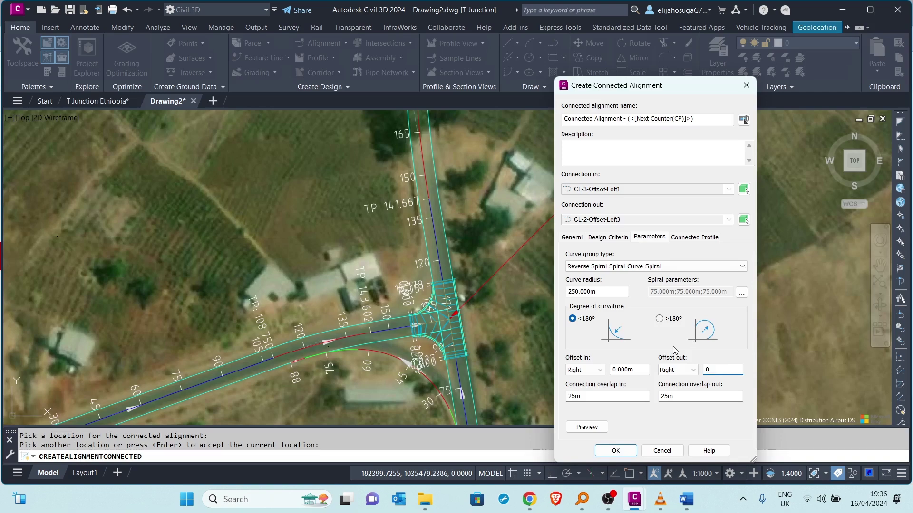
pyautogui.doubleClick(587, 396)
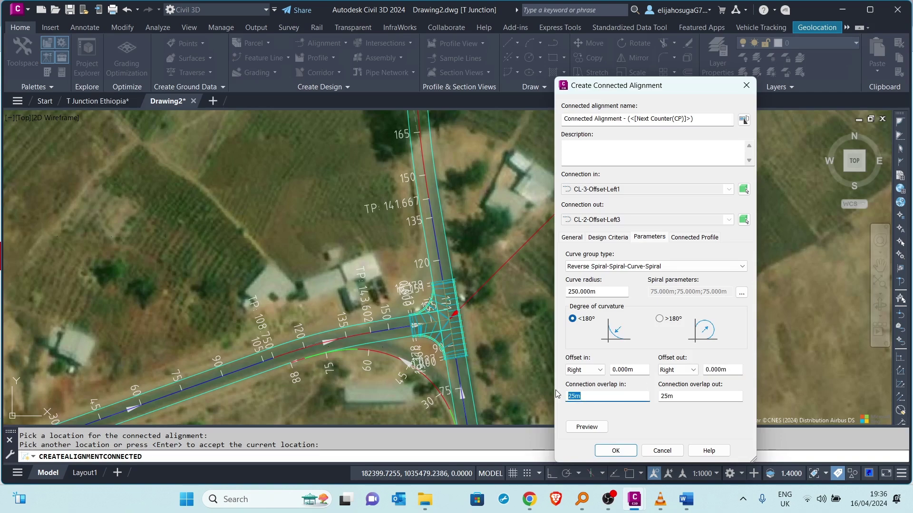
pyautogui.write('5')
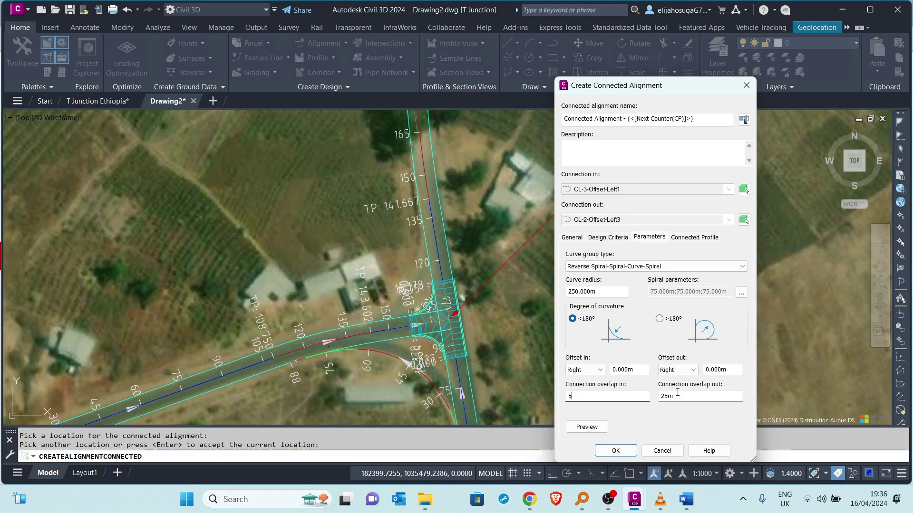
pyautogui.doubleClick(662, 396)
pyautogui.write('5')
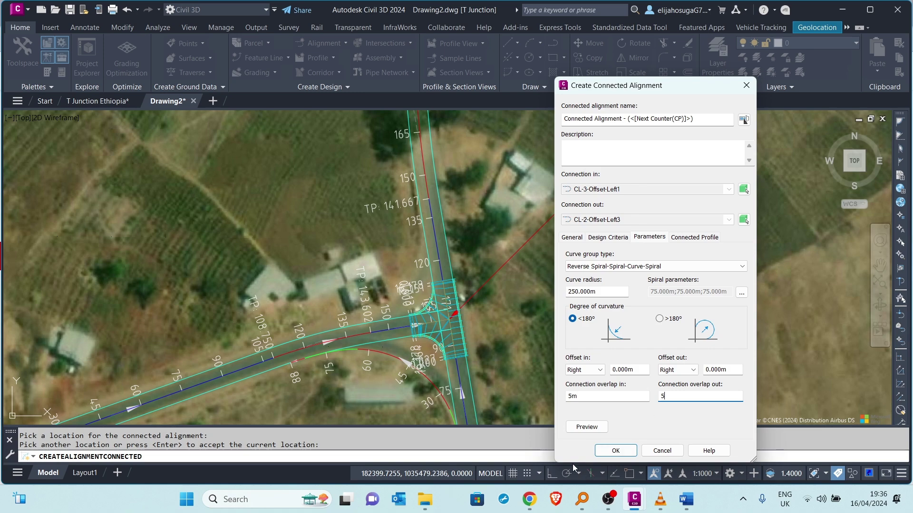
# Step: Preview the north-west connected alignment, accept the auto-fit solution and create it
pyautogui.click(587, 427)
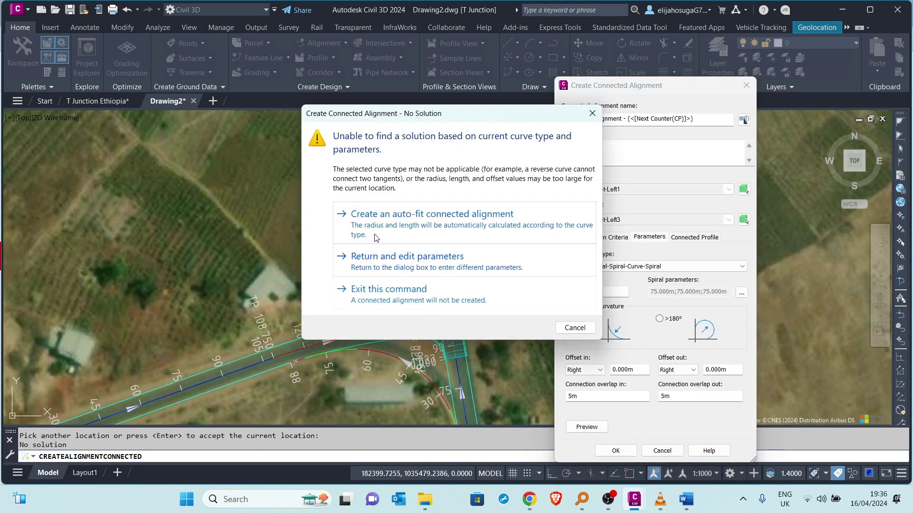
pyautogui.click(376, 236)
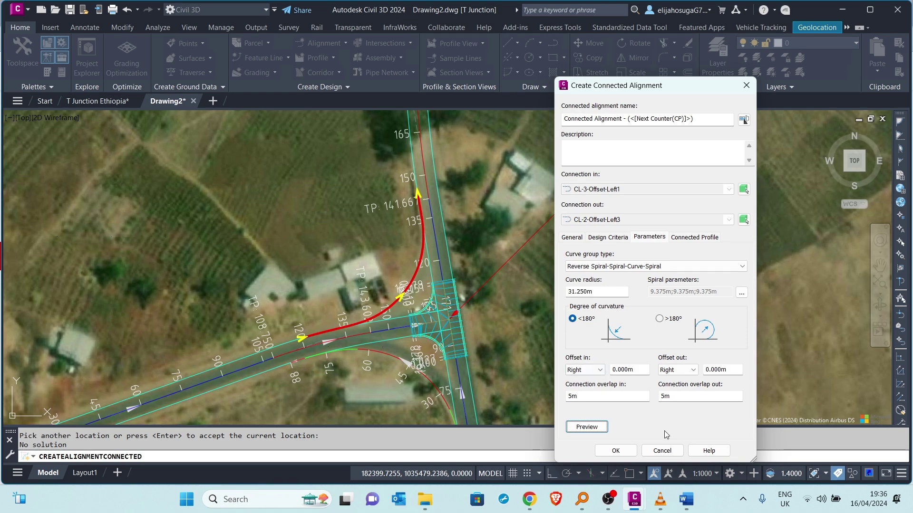
pyautogui.click(627, 449)
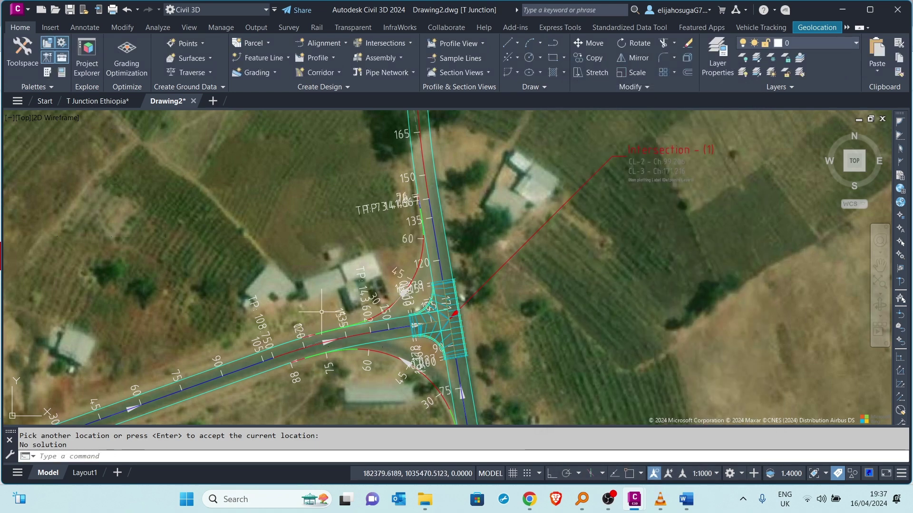
# Step: Select the new north-west connected alignment and examine how it joins the CL-3 and CL-2 left offsets on the aerial map
pyautogui.scroll(5, 380, 293)
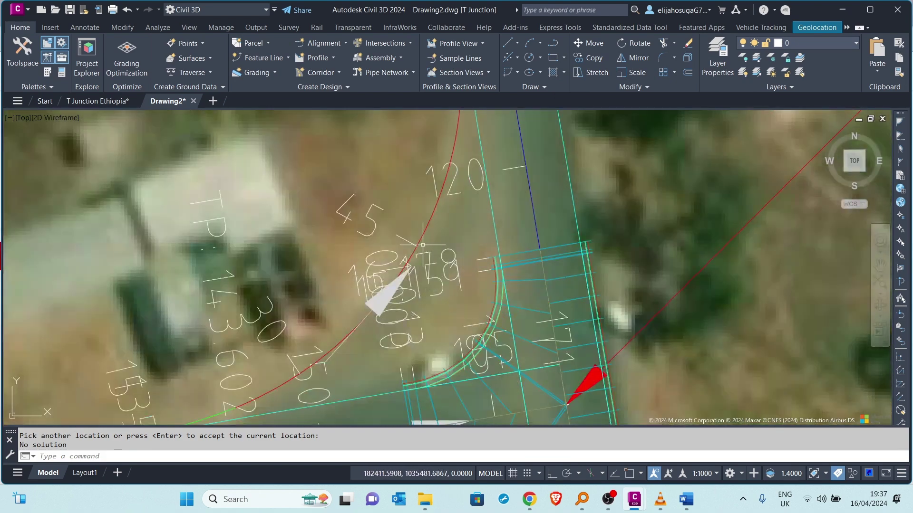
pyautogui.press('Return')
pyautogui.scroll(-5, 427, 277)
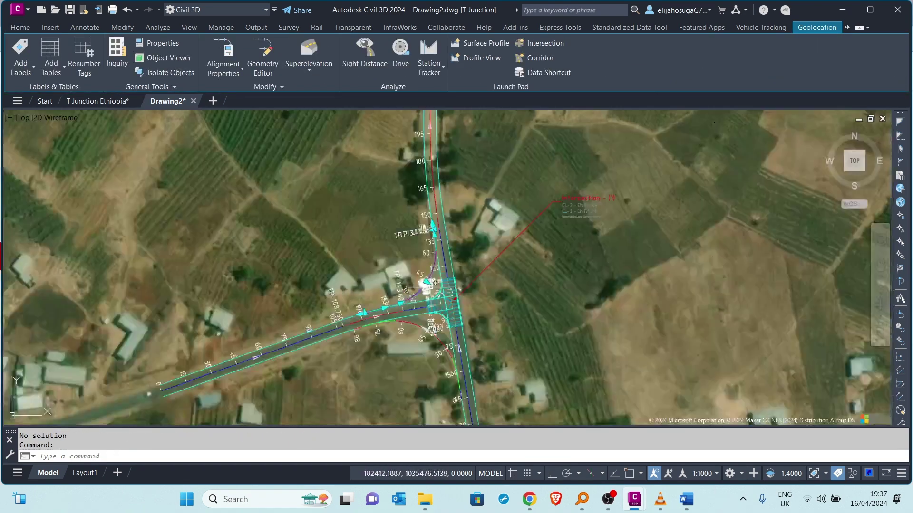
pyautogui.scroll(4, 426, 278)
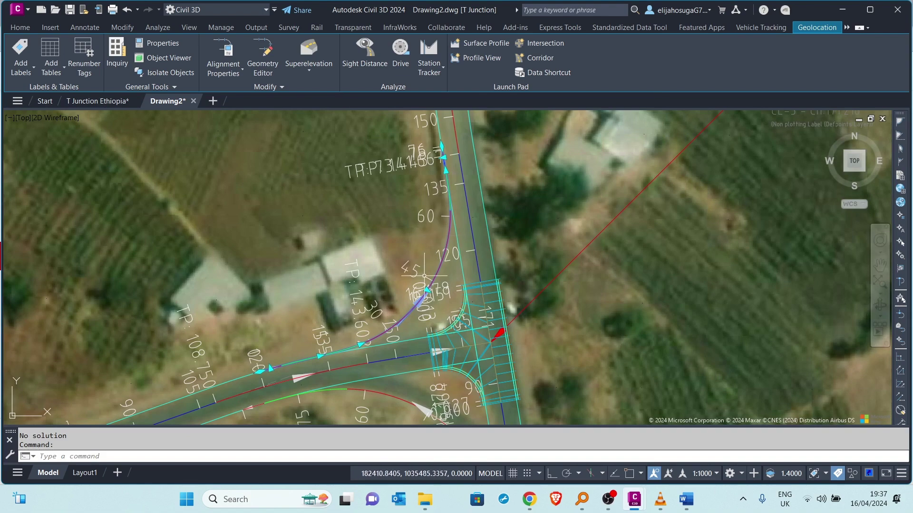
pyautogui.scroll(-4, 422, 270)
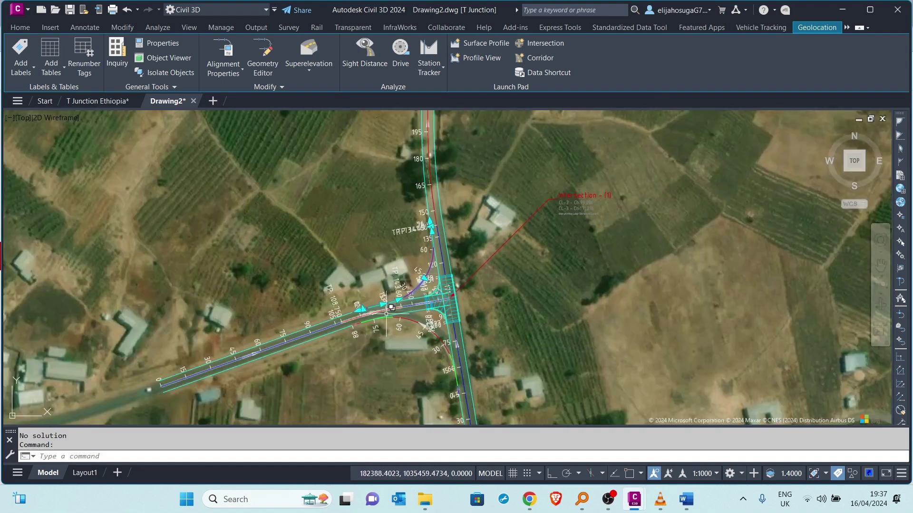
pyautogui.scroll(4, 418, 286)
pyautogui.scroll(-4, 389, 284)
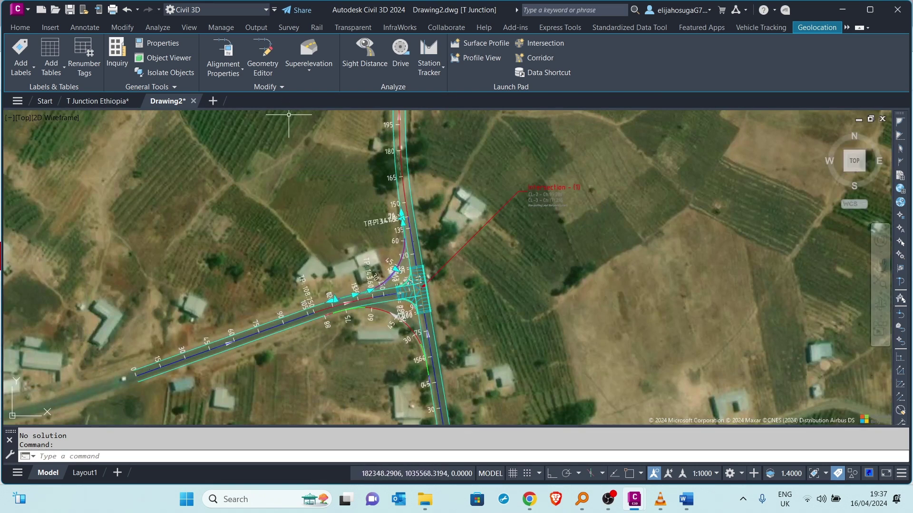
# Step: Open the geometry editor for the north-west connected alignment and review its alignment entities table
pyautogui.click(265, 56)
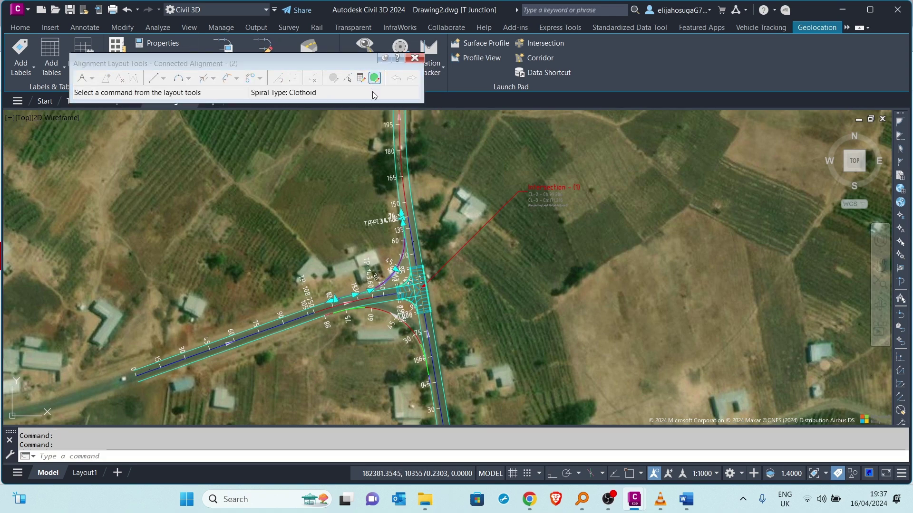
pyautogui.click(375, 78)
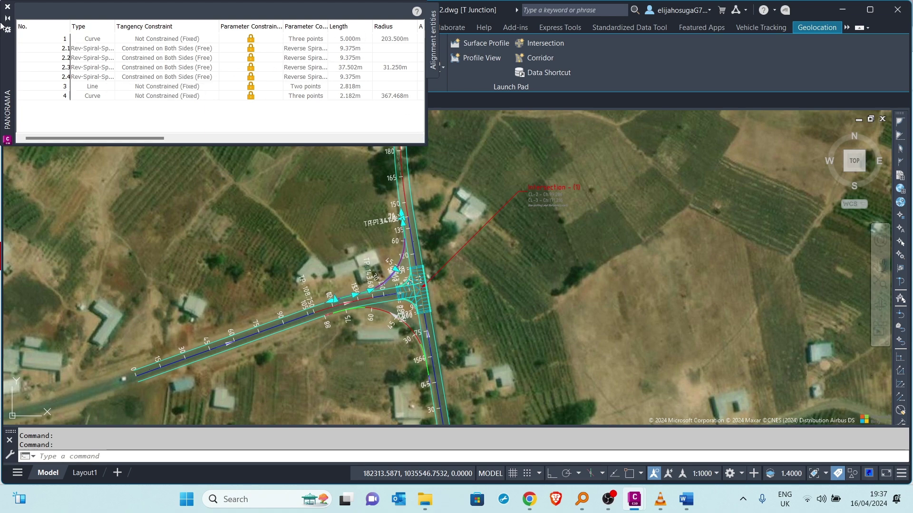
pyautogui.click(8, 7)
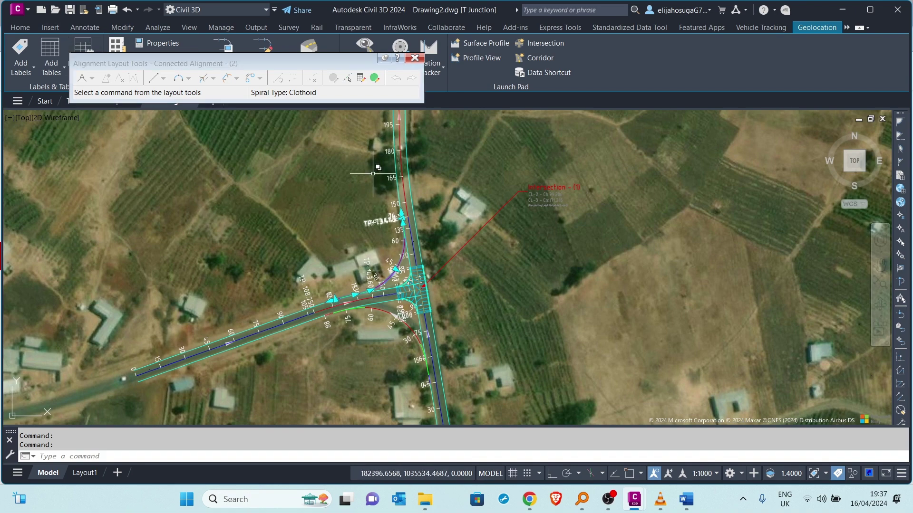
# Step: Examine the connected alignments on the aerial map and locate the long sections and assemblies north-east of the junction
pyautogui.scroll(-5, 500, 296)
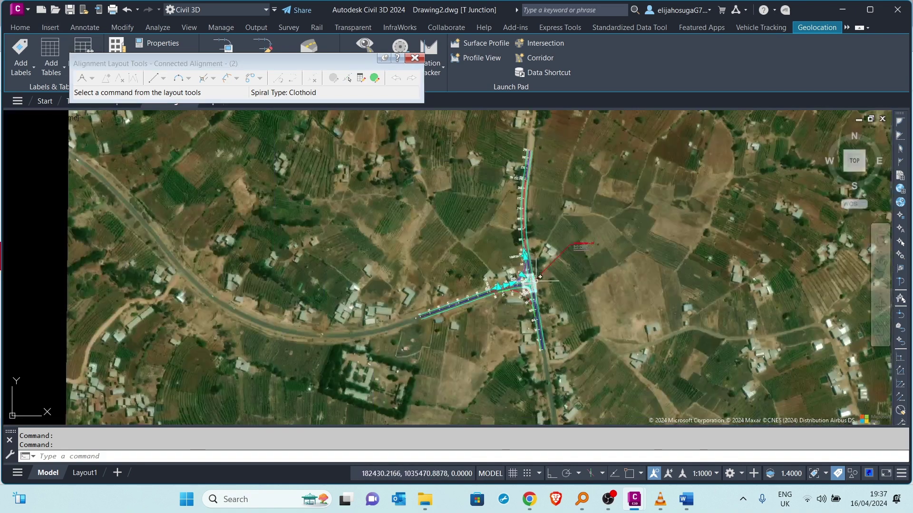
pyautogui.scroll(5, 500, 296)
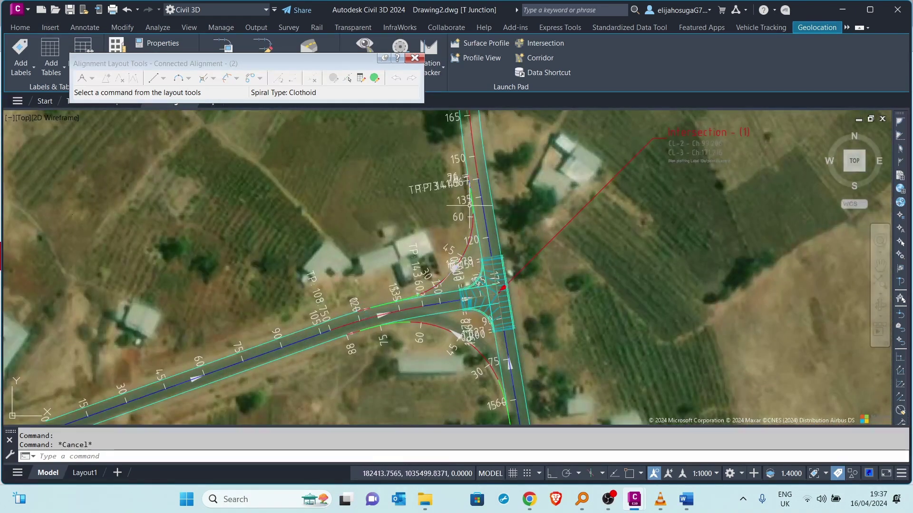
pyautogui.press('Escape')
pyautogui.moveTo(452, 304); pyautogui.dragTo(364, 276, button='middle')
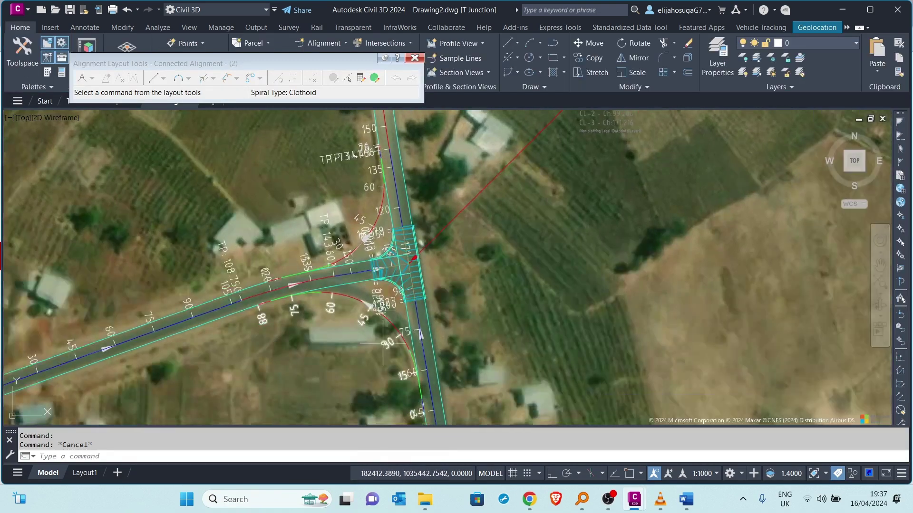
pyautogui.scroll(3, 370, 276)
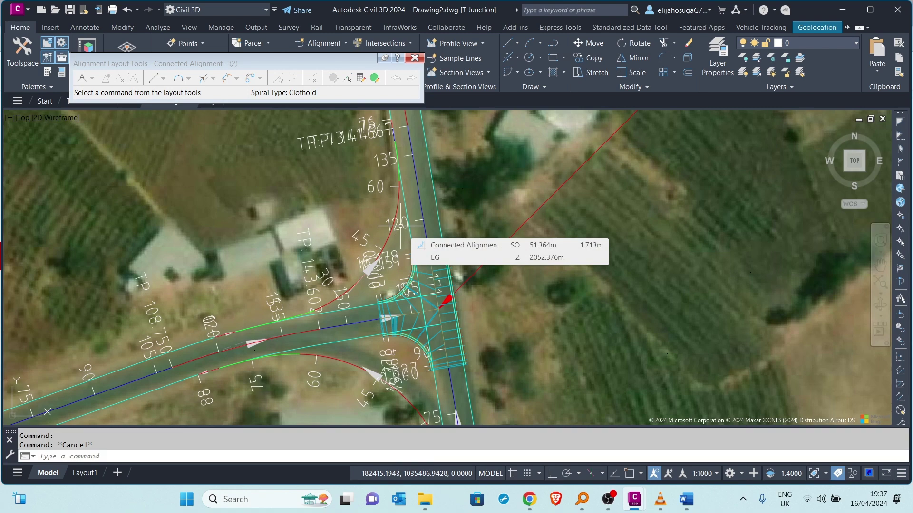
pyautogui.scroll(-10, 401, 223)
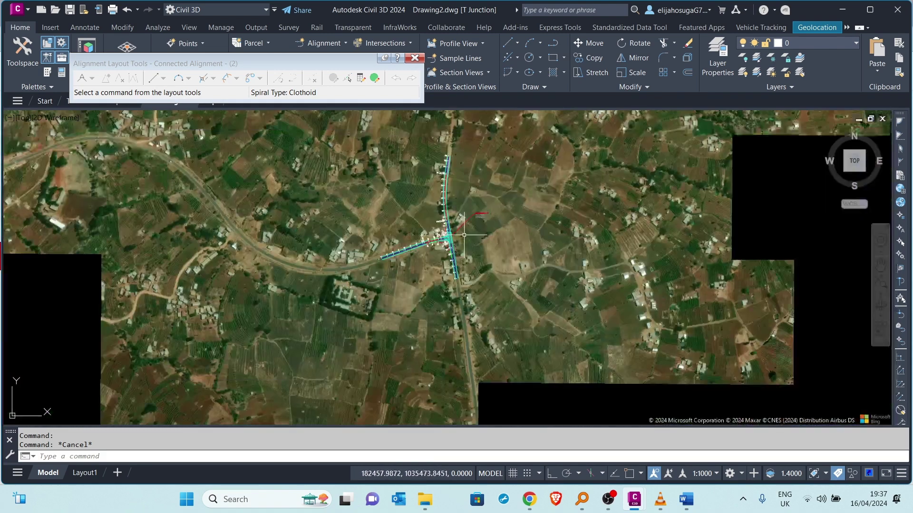
pyautogui.moveTo(411, 245); pyautogui.dragTo(475, 246, button='middle')
pyautogui.scroll(-3, 475, 245)
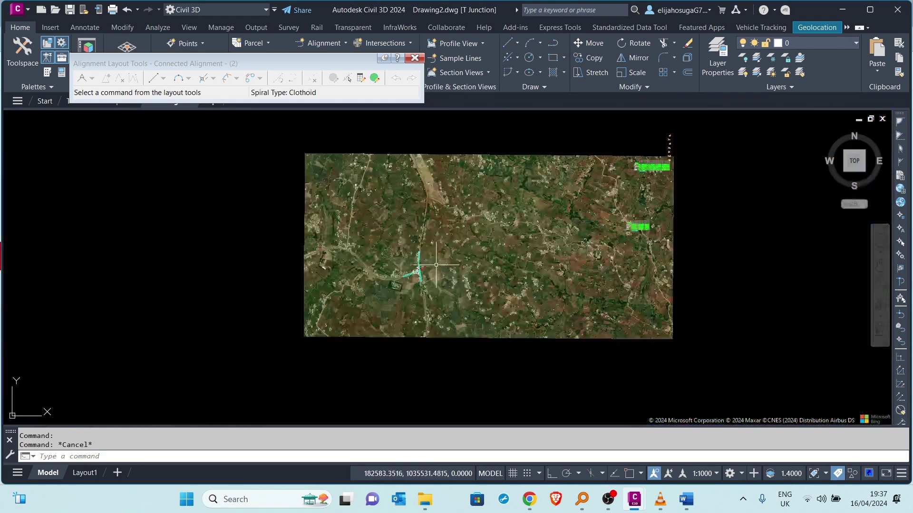
pyautogui.moveTo(574, 206); pyautogui.dragTo(493, 247, button='middle')
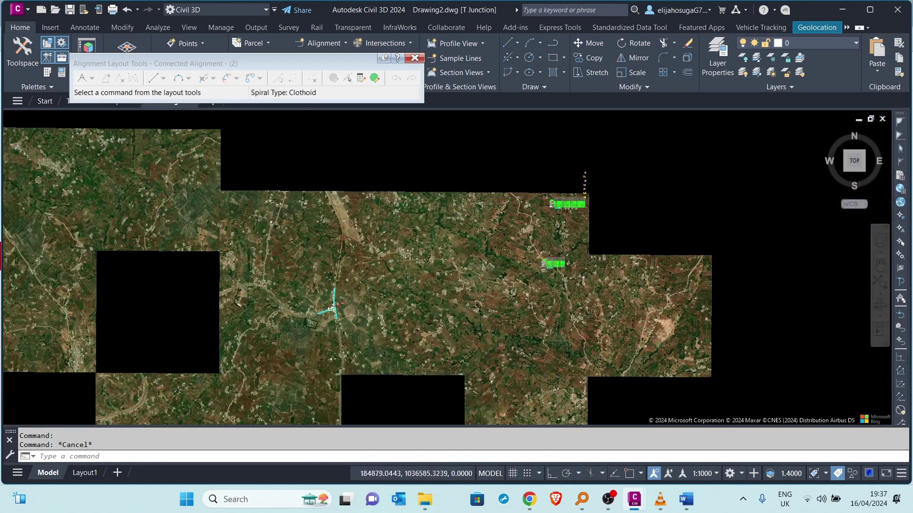
pyautogui.scroll(5, 586, 181)
pyautogui.scroll(5, 554, 190)
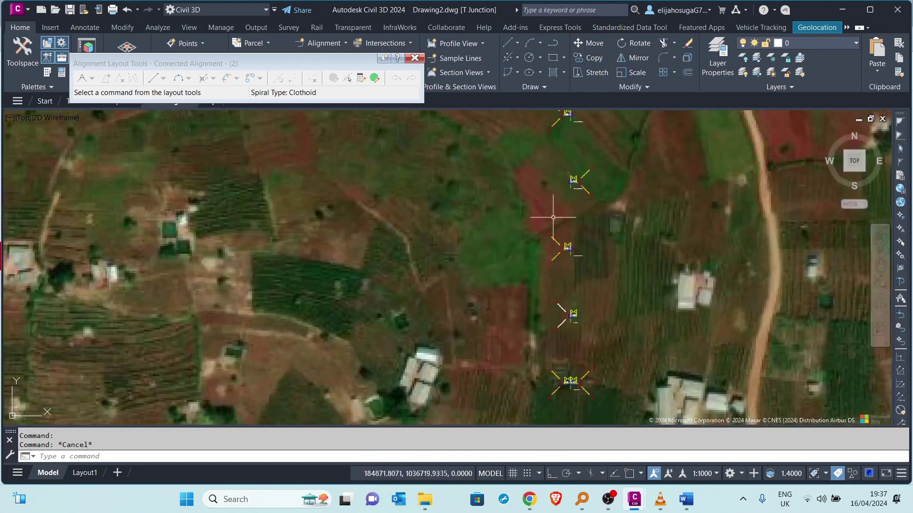
pyautogui.scroll(-5, 570, 196)
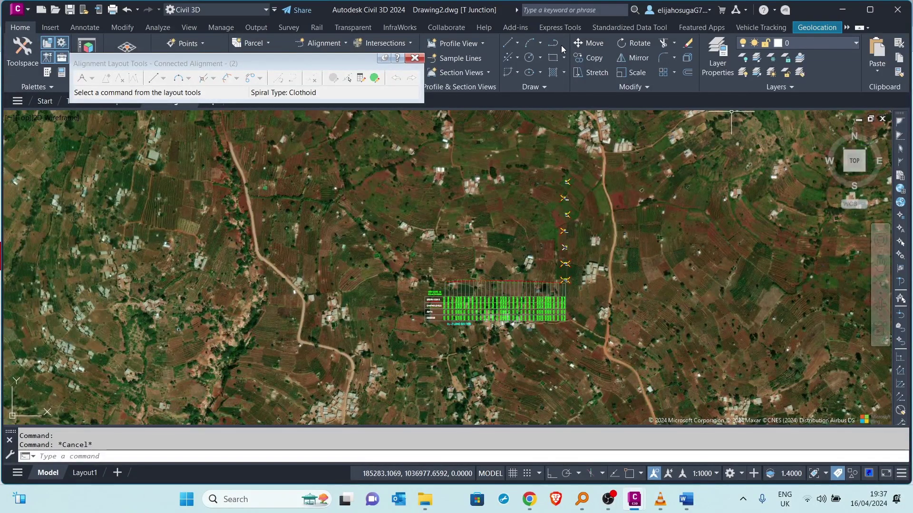
# Step: Close the alignment layout tools and turn off the online aerial map
pyautogui.click(415, 58)
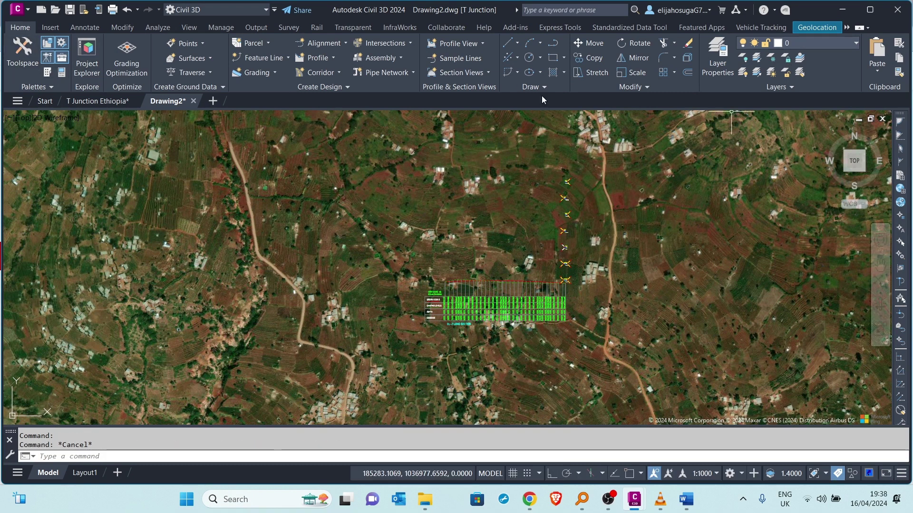
pyautogui.click(818, 28)
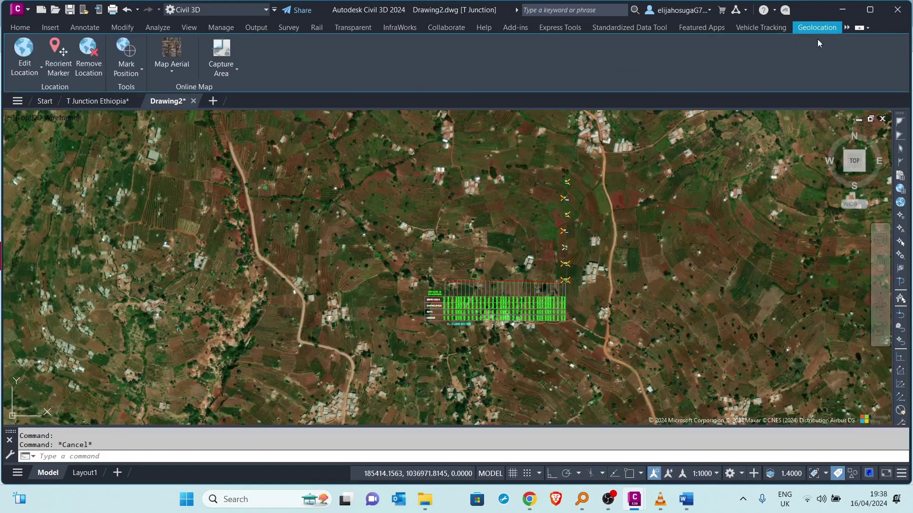
pyautogui.click(176, 68)
pyautogui.click(186, 162)
# Step: Move both long sections and the column of assemblies together, bringing them closer to the T junction
pyautogui.scroll(3, 573, 303)
pyautogui.scroll(-3, 534, 269)
pyautogui.click(534, 235)
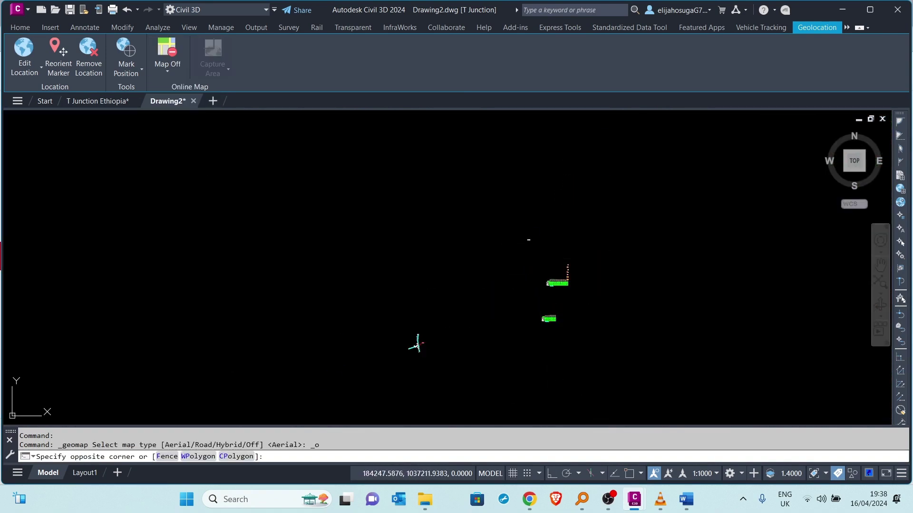
pyautogui.click(613, 365)
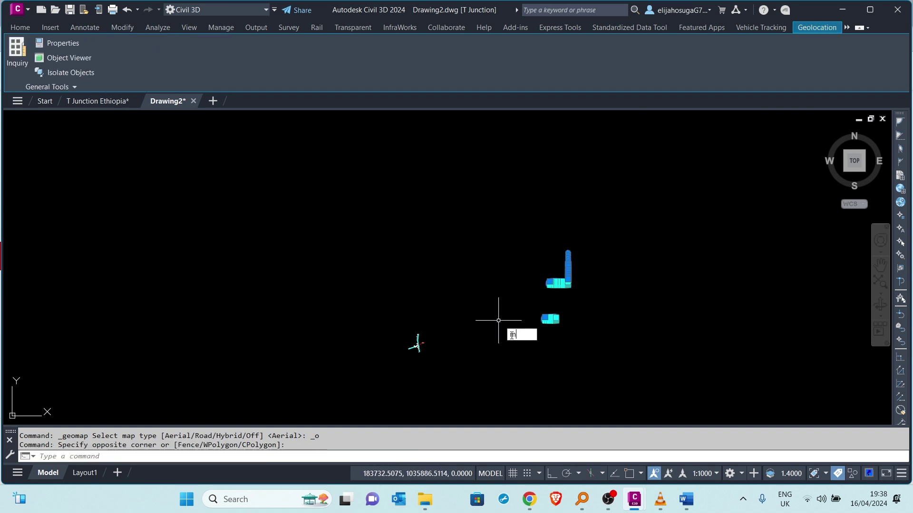
pyautogui.write('m')
pyautogui.press('Return')
pyautogui.click(513, 315)
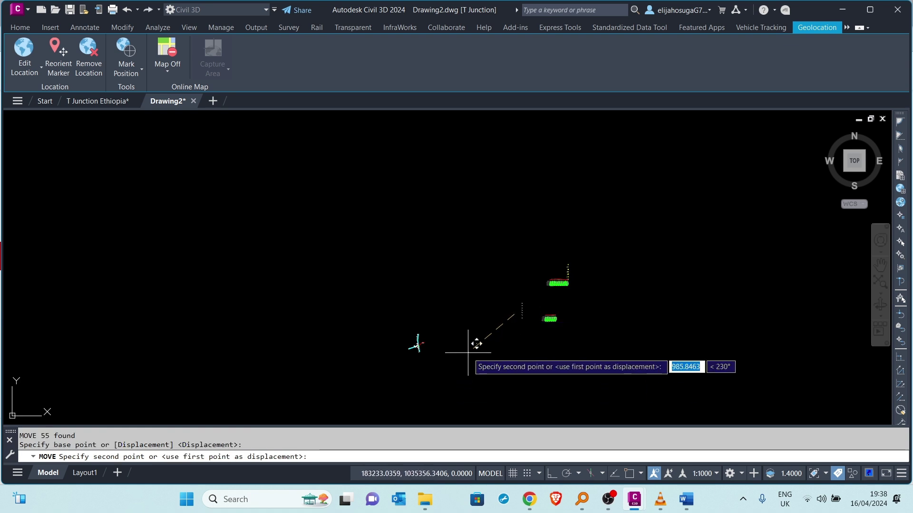
pyautogui.click(515, 317)
pyautogui.scroll(4, 503, 308)
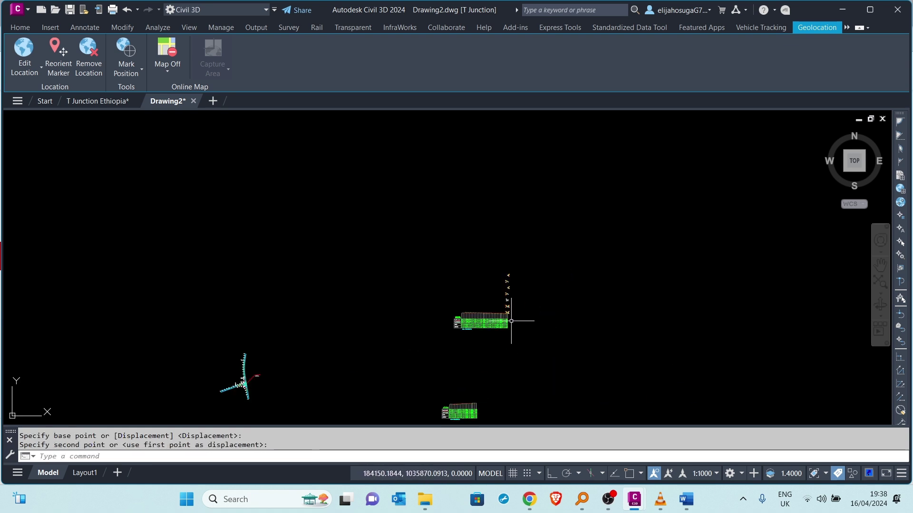
pyautogui.scroll(2, 503, 308)
pyautogui.scroll(-2, 503, 303)
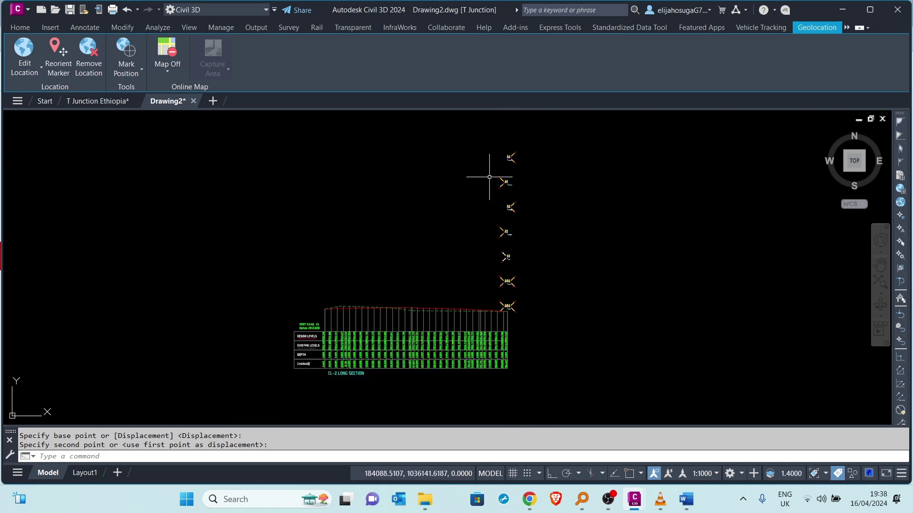
# Step: Move the column of assemblies away from the CL-2 long section to the empty area just east of the junction
pyautogui.moveTo(489, 176); pyautogui.dragTo(504, 234, button='middle')
pyautogui.click(498, 197)
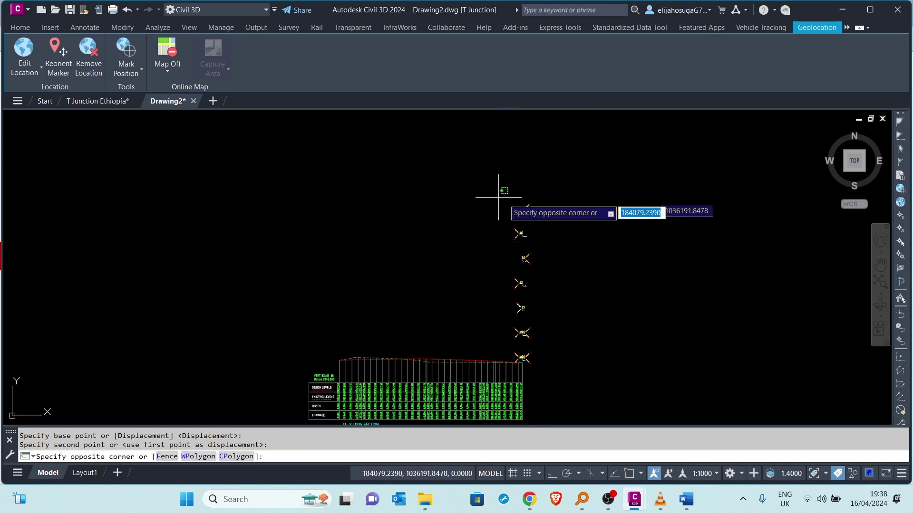
pyautogui.click(598, 374)
pyautogui.press('Return')
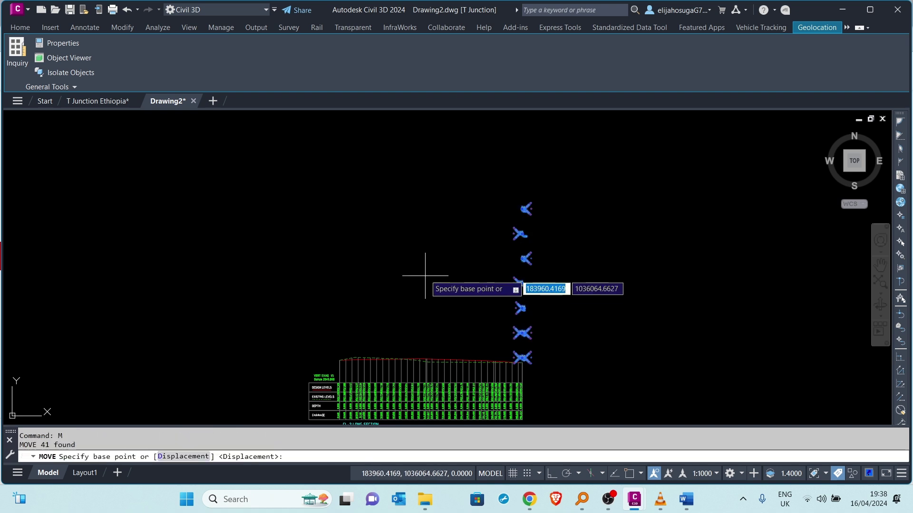
pyautogui.click(472, 247)
pyautogui.scroll(-6, 339, 276)
pyautogui.moveTo(338, 277); pyautogui.dragTo(546, 138, button='middle')
pyautogui.scroll(6, 477, 163)
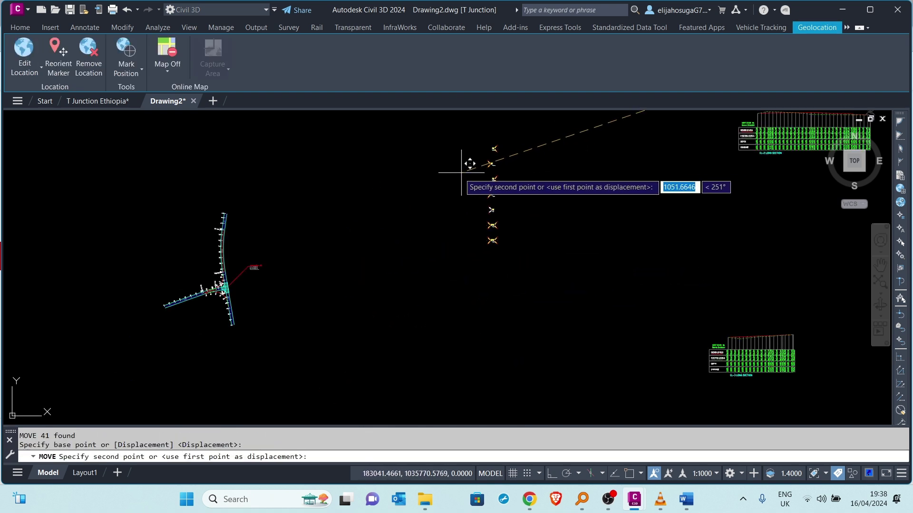
pyautogui.click(345, 199)
# Step: Examine the relocated assemblies, including the Primary Road Full Section with its lanes, kerbs and daylight slopes
pyautogui.scroll(10, 339, 257)
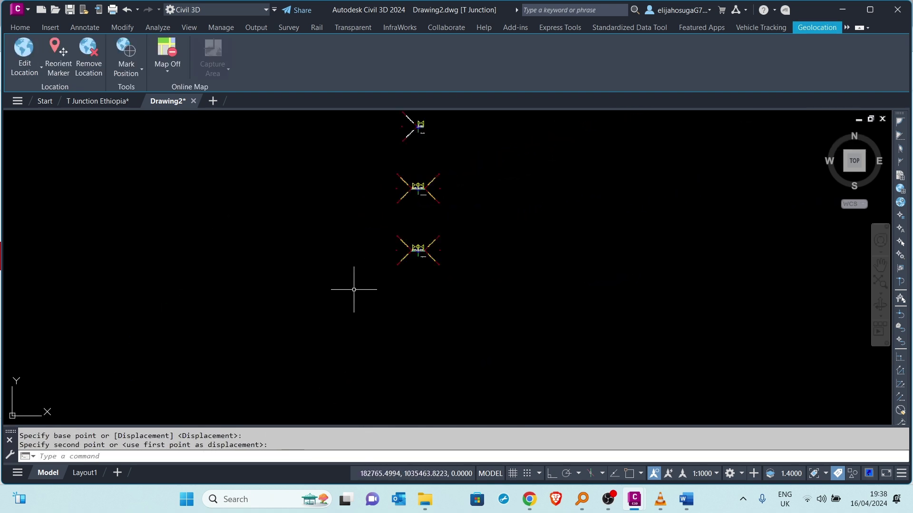
pyautogui.scroll(-4, 362, 336)
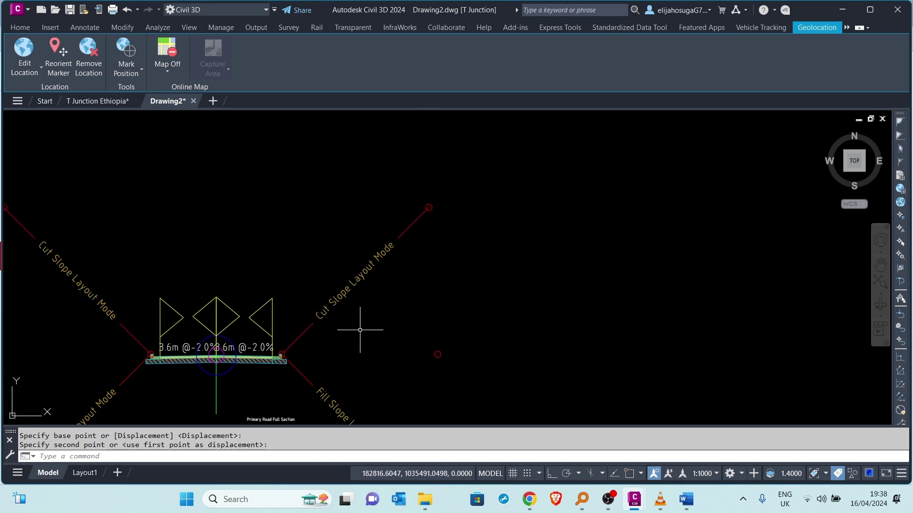
pyautogui.moveTo(357, 329); pyautogui.dragTo(452, 275, button='middle')
pyautogui.scroll(-3, 419, 300)
pyautogui.scroll(7, 395, 284)
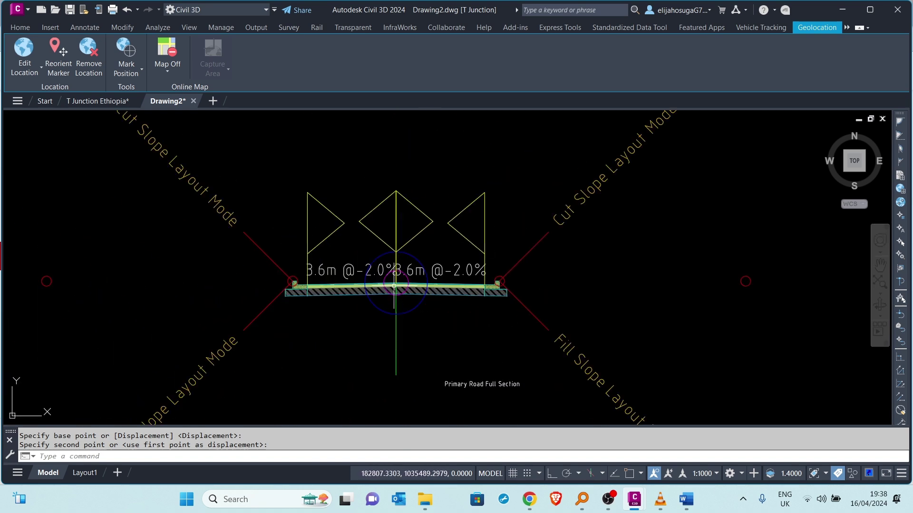
pyautogui.scroll(-6, 395, 284)
pyautogui.scroll(4, 327, 314)
# Step: Inspect the slip-lane connected alignments and the intersection corridor's kerb returns against the relocated assemblies
pyautogui.scroll(-4, 342, 323)
pyautogui.scroll(1, 361, 330)
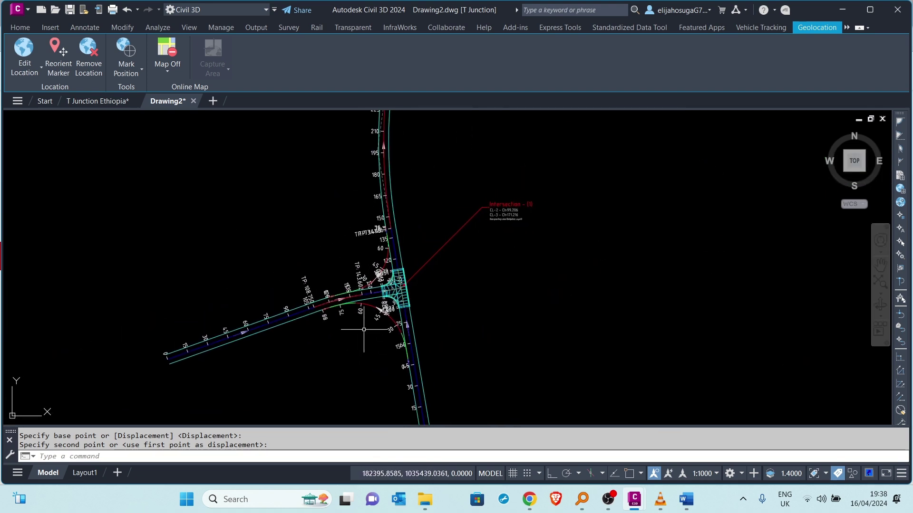
pyautogui.scroll(-5, 533, 239)
pyautogui.moveTo(543, 257); pyautogui.dragTo(494, 250, button='middle')
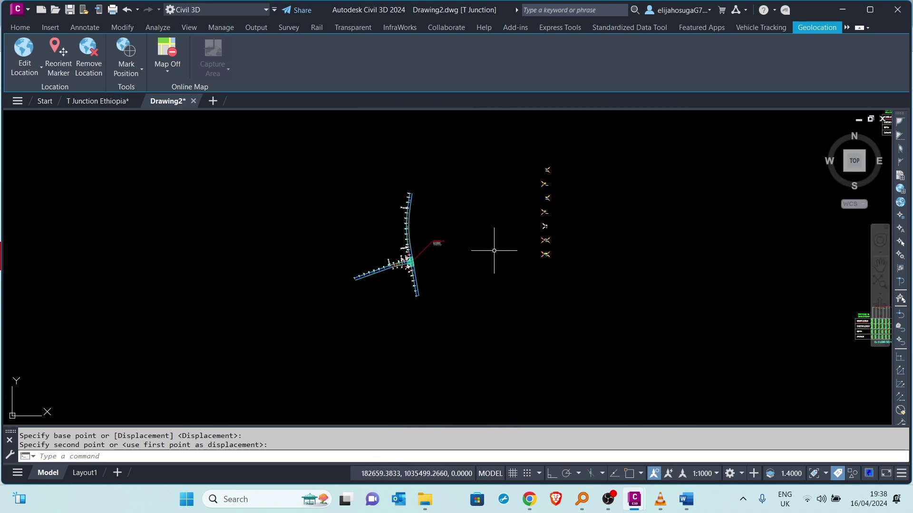
pyautogui.scroll(6, 411, 267)
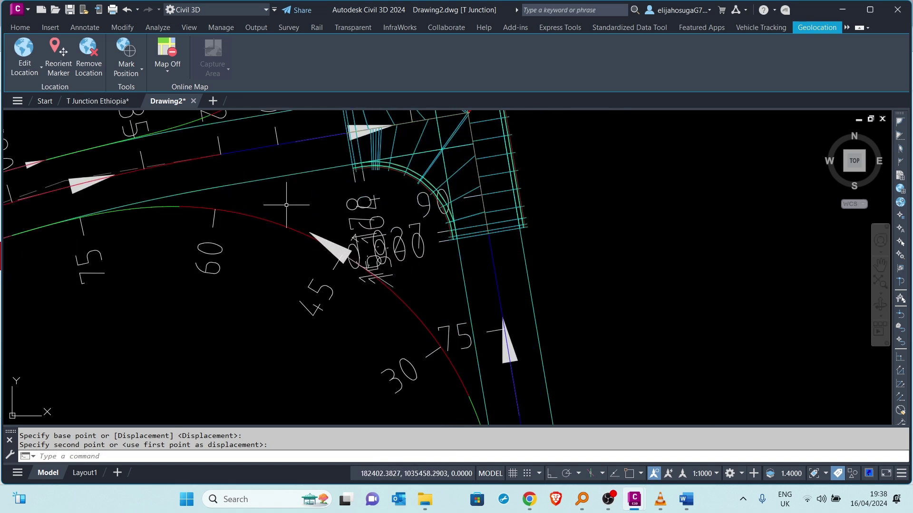
pyautogui.scroll(-10, 295, 222)
pyautogui.moveTo(560, 246); pyautogui.dragTo(444, 294, button='middle')
pyautogui.scroll(8, 547, 204)
pyautogui.scroll(-3, 490, 290)
pyautogui.scroll(7, 489, 283)
pyautogui.scroll(-2, 501, 229)
pyautogui.scroll(-5, 261, 336)
pyautogui.scroll(5, 248, 279)
pyautogui.scroll(-6, 270, 241)
pyautogui.moveTo(458, 245); pyautogui.dragTo(373, 309, button='middle')
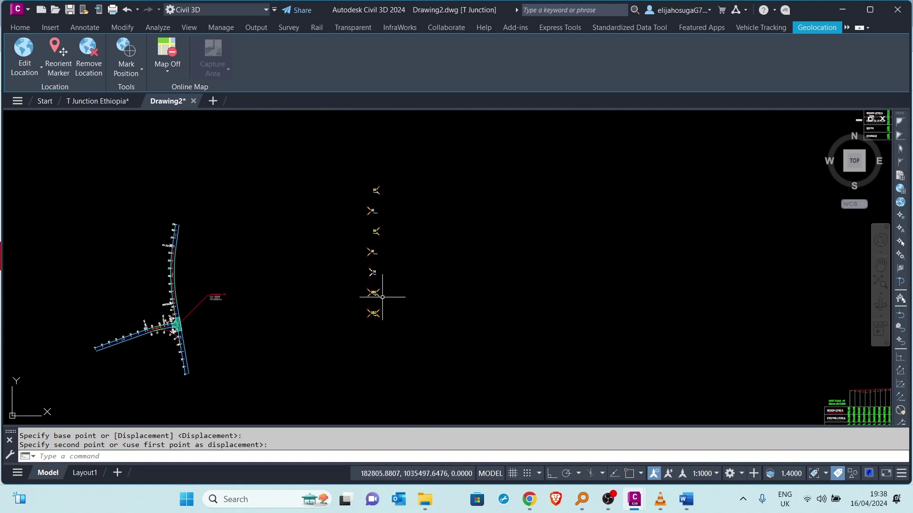
# Step: Examine the Secondary Road Half Section - Daylight Right assembly for use along the slip lanes
pyautogui.scroll(4, 380, 200)
pyautogui.moveTo(251, 289); pyautogui.dragTo(368, 282, button='middle')
pyautogui.scroll(6, 465, 193)
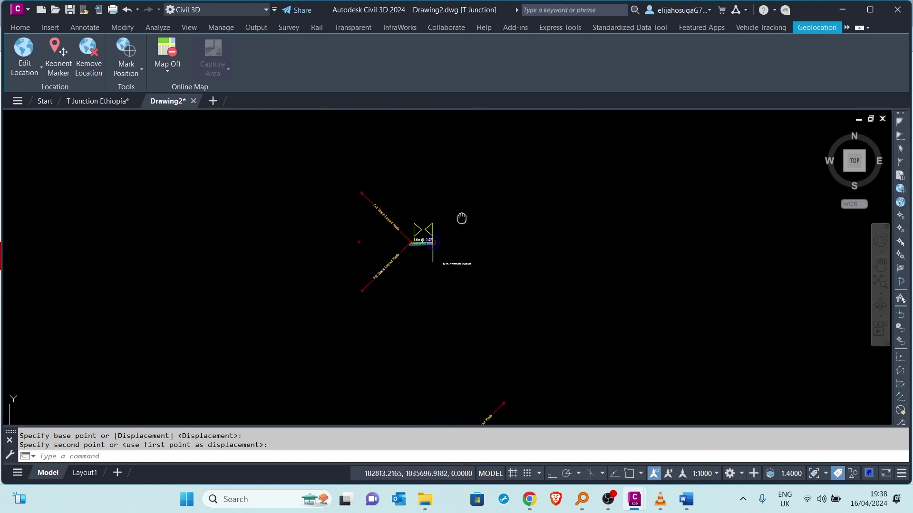
pyautogui.scroll(10, 439, 217)
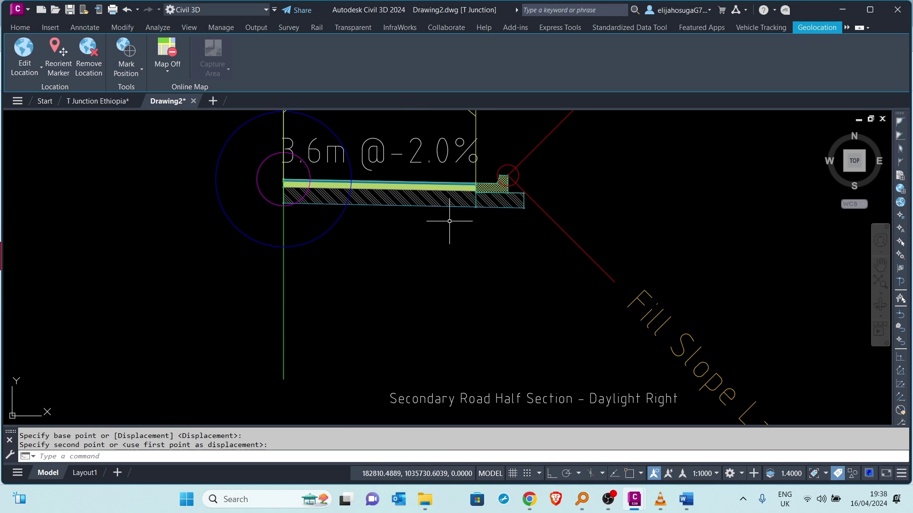
pyautogui.scroll(-8, 457, 233)
pyautogui.scroll(6, 453, 240)
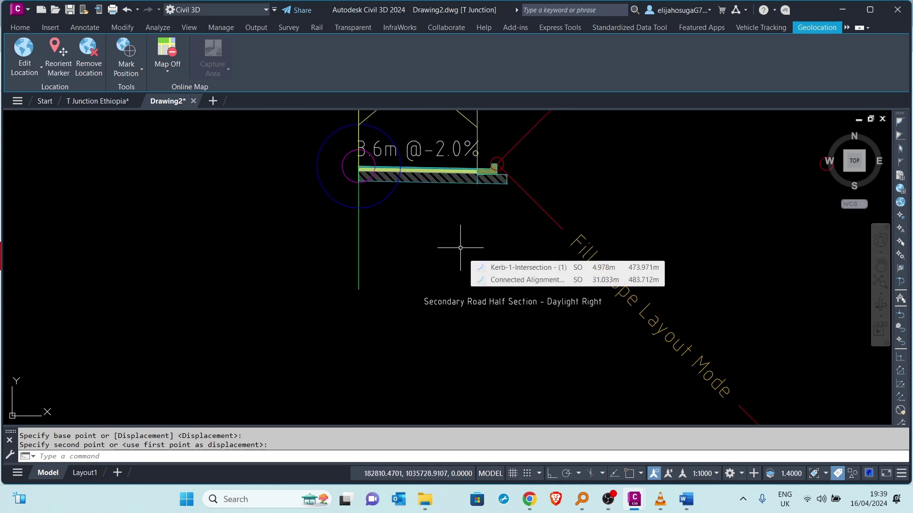
# Step: Examine the column of road assemblies, including the Secondary Road Half Section - Daylight Right assembly
pyautogui.scroll(-4, 461, 242)
pyautogui.scroll(6, 455, 225)
pyautogui.scroll(-12, 448, 233)
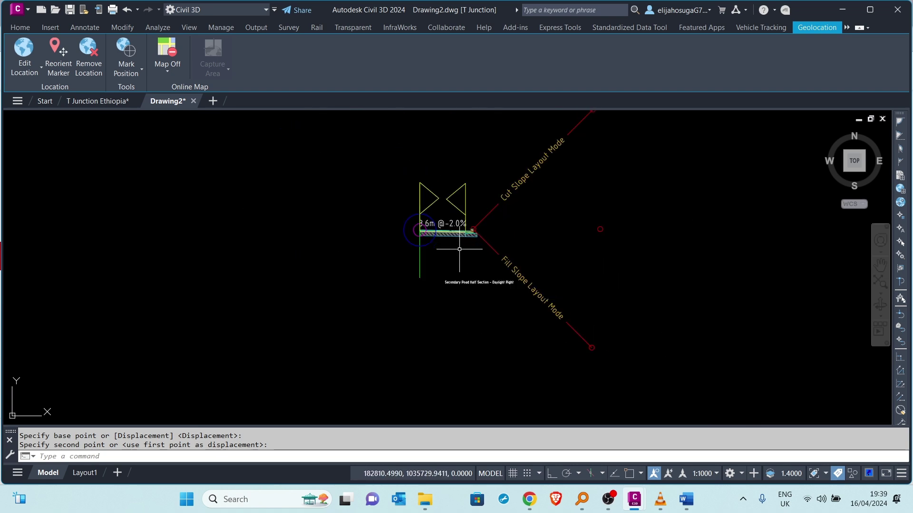
pyautogui.moveTo(404, 266); pyautogui.dragTo(553, 207, button='middle')
pyautogui.scroll(4, 364, 333)
pyautogui.scroll(-2, 371, 314)
pyautogui.moveTo(506, 289); pyautogui.dragTo(397, 367, button='middle')
pyautogui.scroll(8, 543, 204)
pyautogui.scroll(4, 532, 182)
pyautogui.scroll(-12, 534, 204)
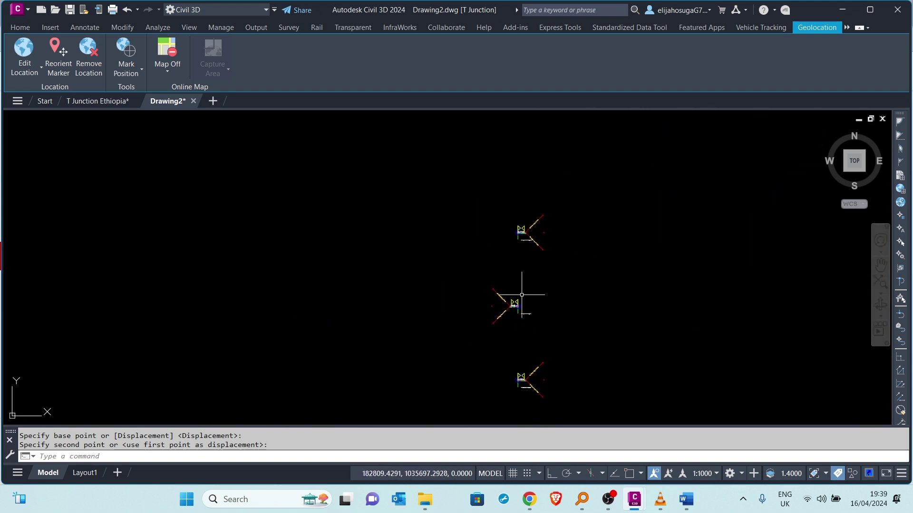
pyautogui.scroll(5, 521, 295)
pyautogui.scroll(-4, 495, 251)
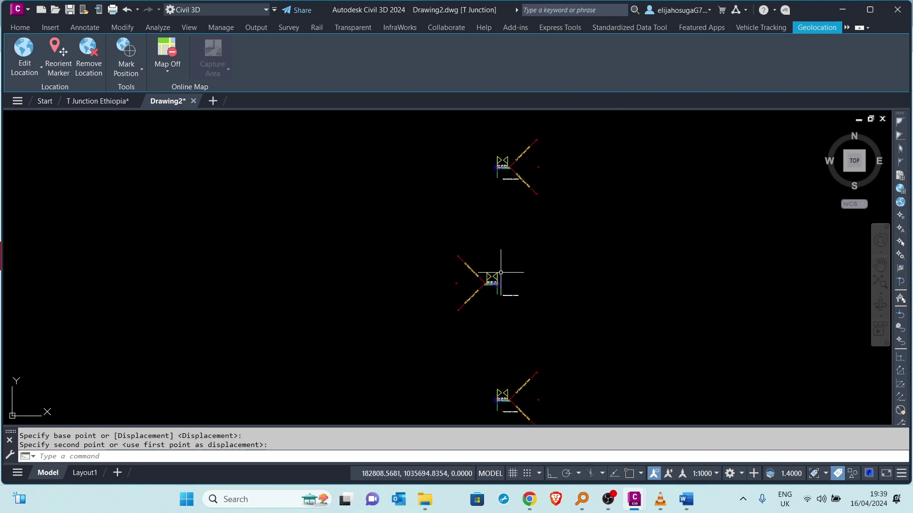
pyautogui.scroll(-2, 493, 207)
pyautogui.scroll(5, 487, 236)
pyautogui.scroll(-5, 477, 265)
pyautogui.scroll(-2, 473, 305)
pyautogui.scroll(5, 499, 379)
pyautogui.scroll(-2, 434, 289)
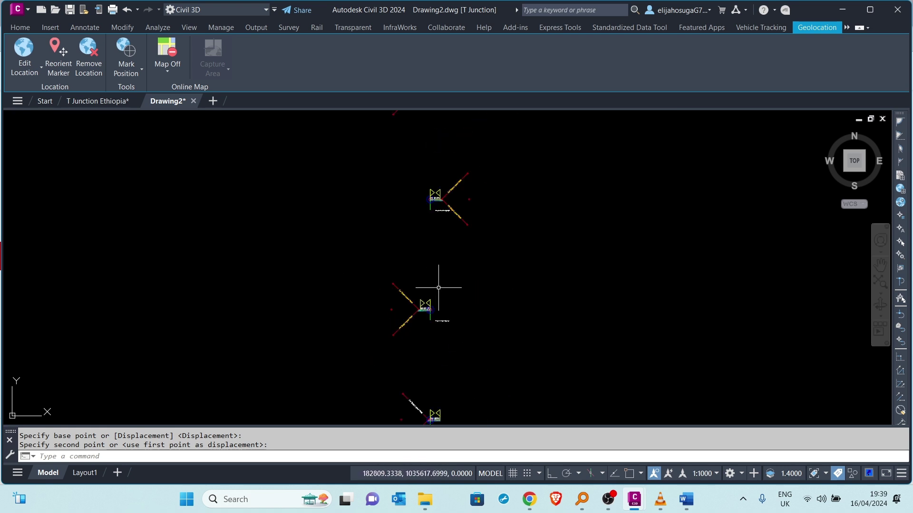
pyautogui.scroll(-2, 442, 285)
pyautogui.scroll(8, 444, 258)
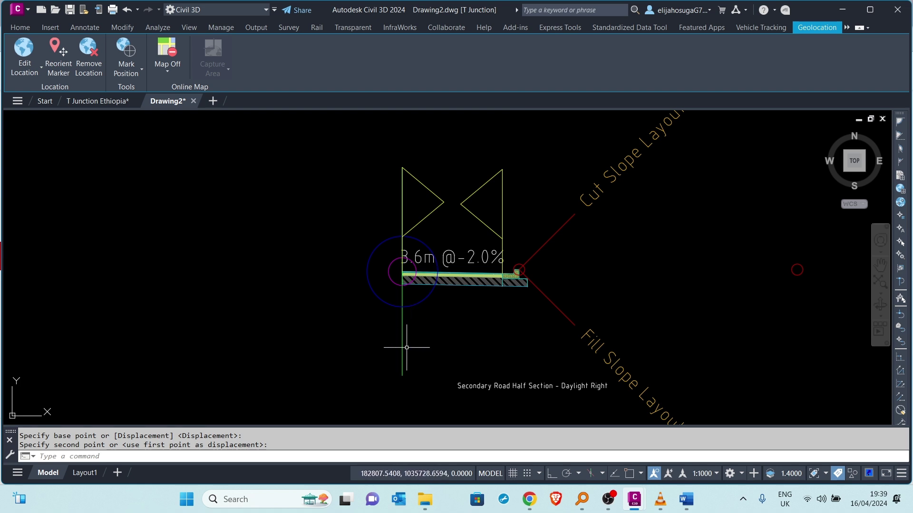
# Step: Copy the uppermost Secondary Road Half Section - Daylight Right assembly to the empty area west of the assembly column
pyautogui.click(387, 333)
pyautogui.scroll(-3, 385, 328)
pyautogui.click(374, 236)
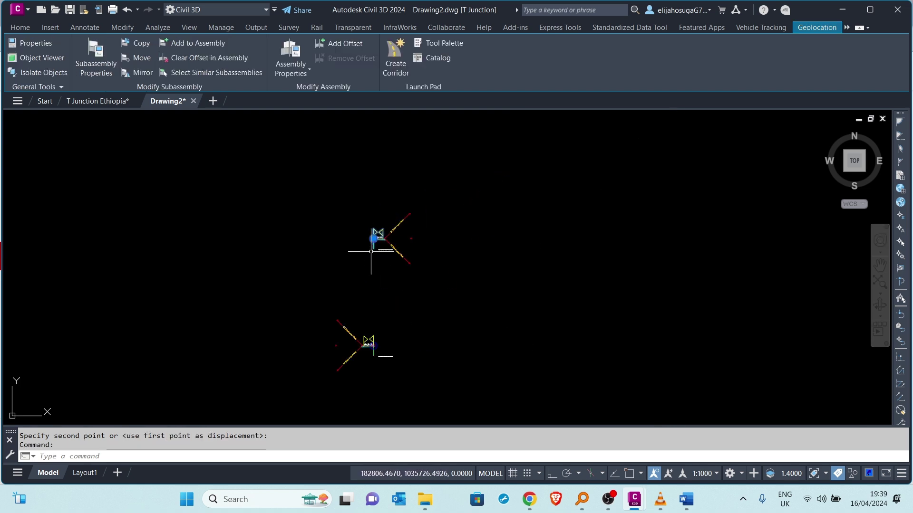
pyautogui.write('co')
pyautogui.press('Return')
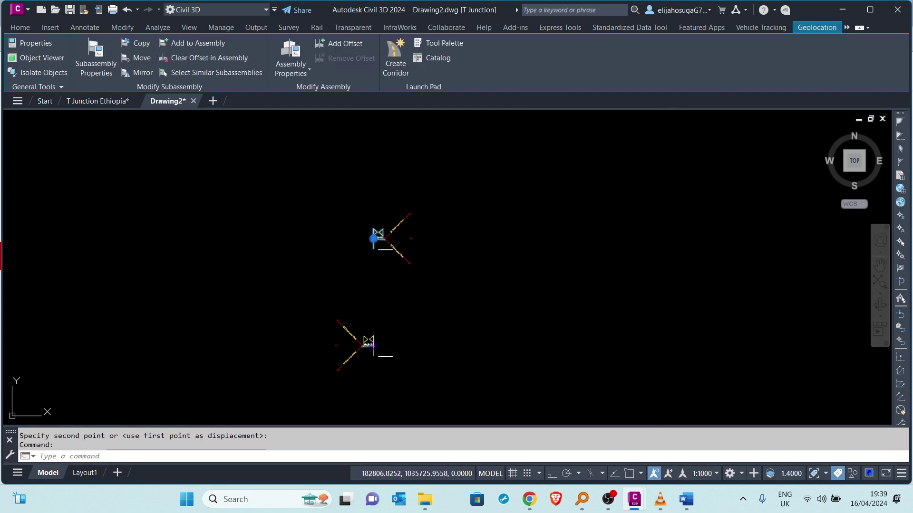
pyautogui.click(386, 258)
pyautogui.scroll(-4, 386, 258)
pyautogui.moveTo(432, 271); pyautogui.dragTo(565, 271, button='middle')
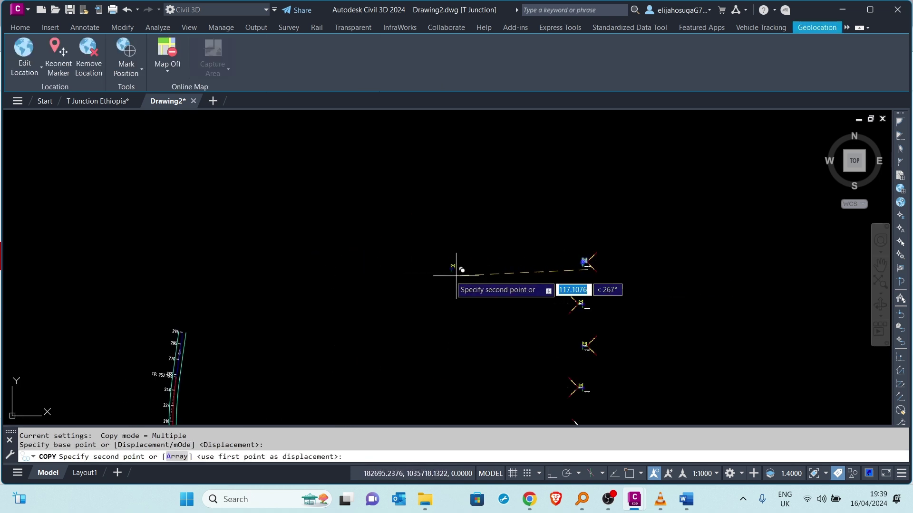
pyautogui.click(401, 262)
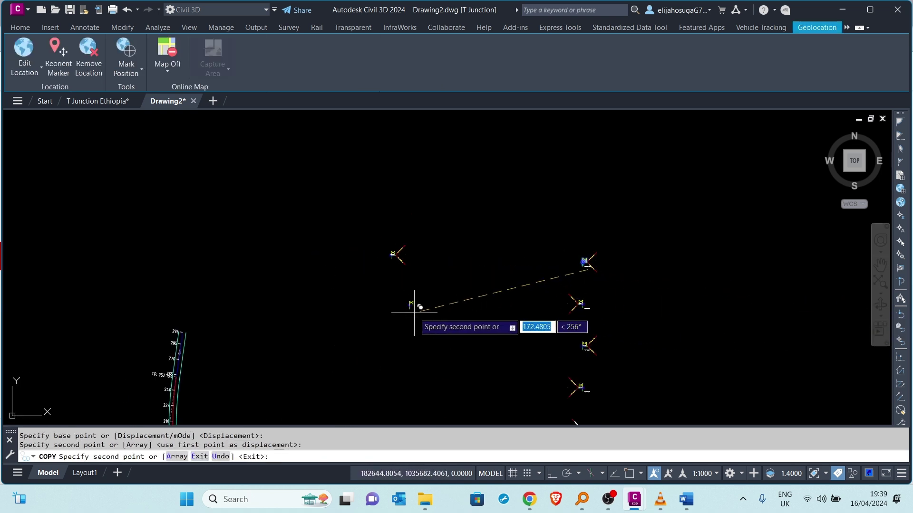
pyautogui.press('Escape')
pyautogui.scroll(10, 389, 254)
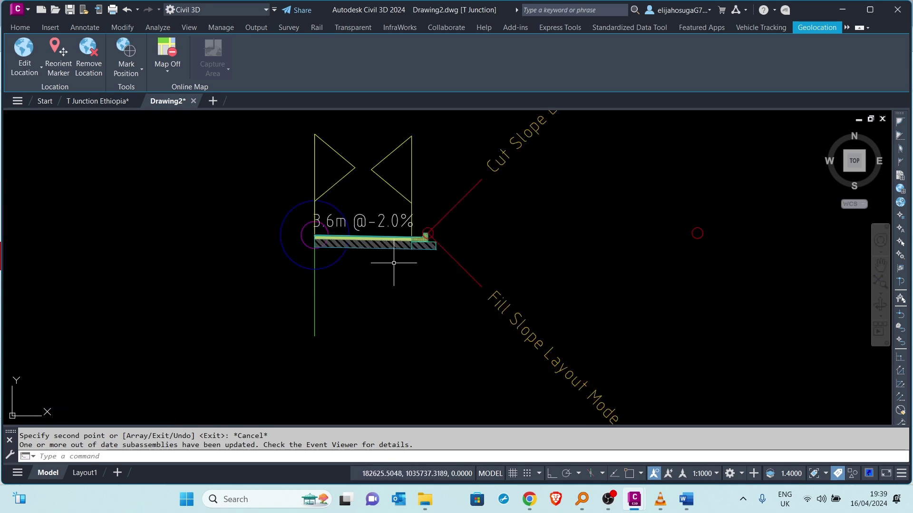
# Step: Inspect the properties of the copied half-section assembly and its lane subassembly, including the lane parameters
pyautogui.scroll(-4, 418, 271)
pyautogui.scroll(1, 430, 266)
pyautogui.scroll(-9, 437, 246)
pyautogui.scroll(-6, 436, 256)
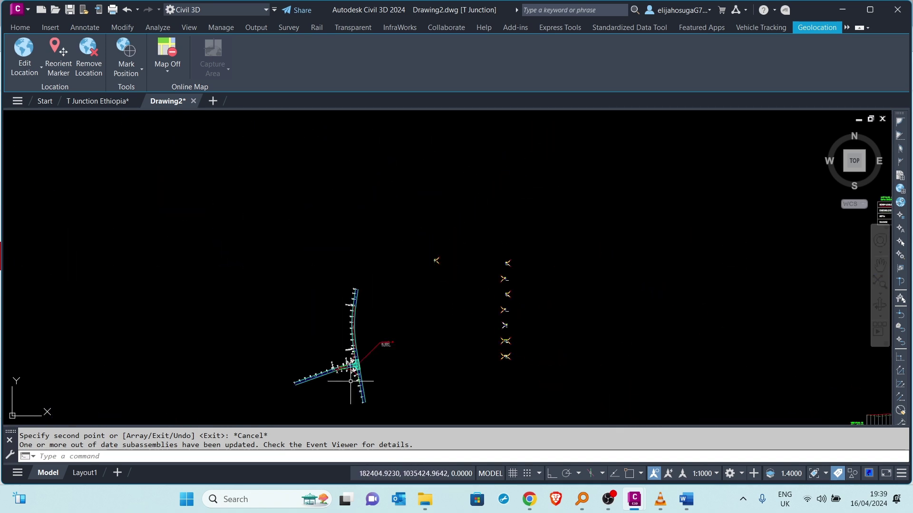
pyautogui.scroll(8, 351, 381)
pyautogui.scroll(-6, 361, 324)
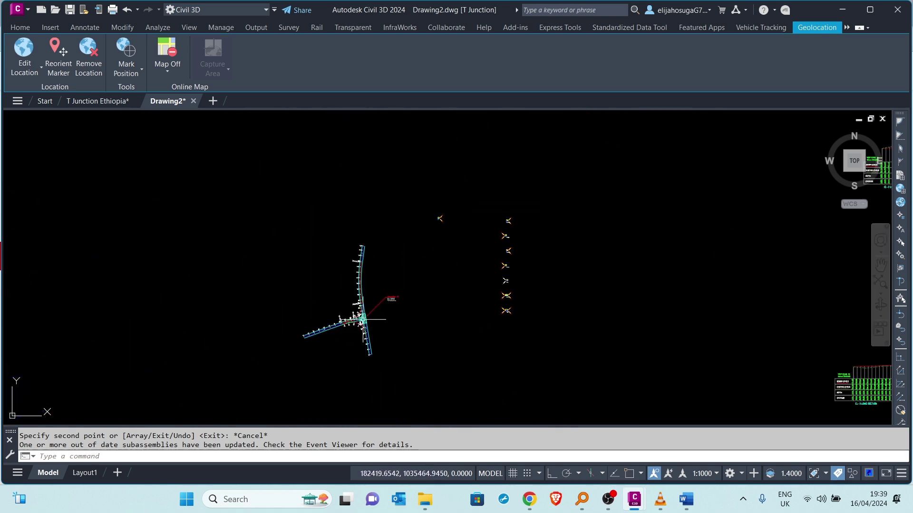
pyautogui.scroll(10, 427, 204)
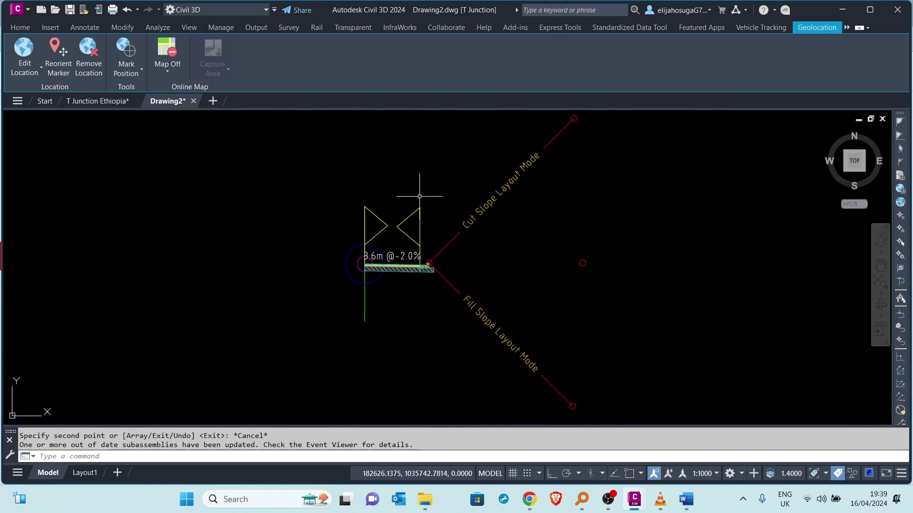
pyautogui.click(392, 268)
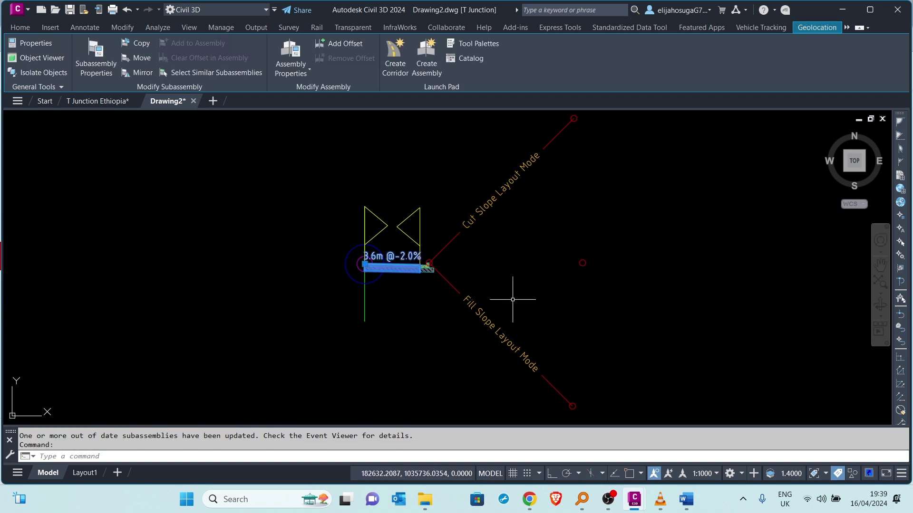
pyautogui.hotkey('ctrl', '1')
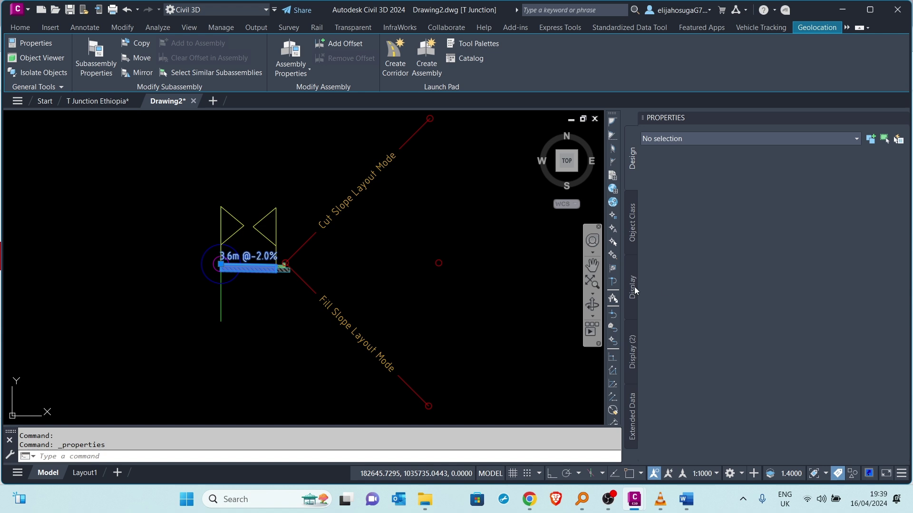
pyautogui.press('Escape')
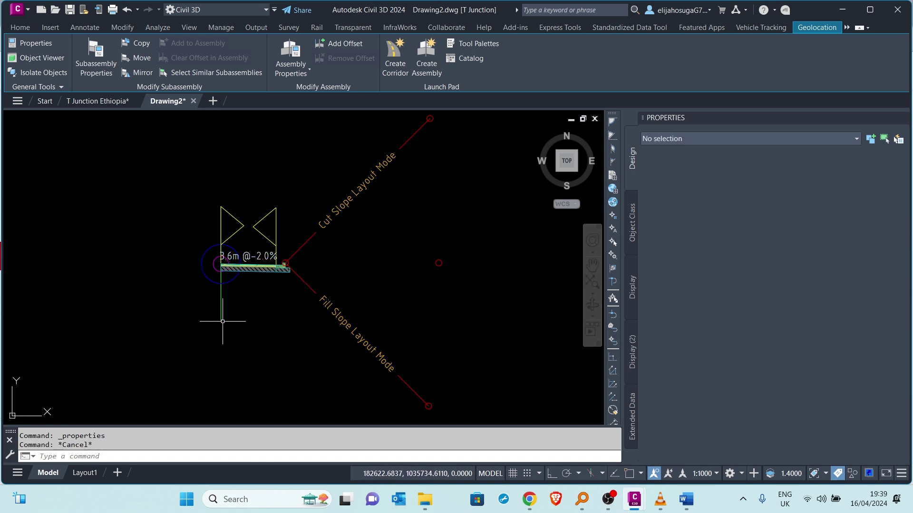
pyautogui.click(220, 264)
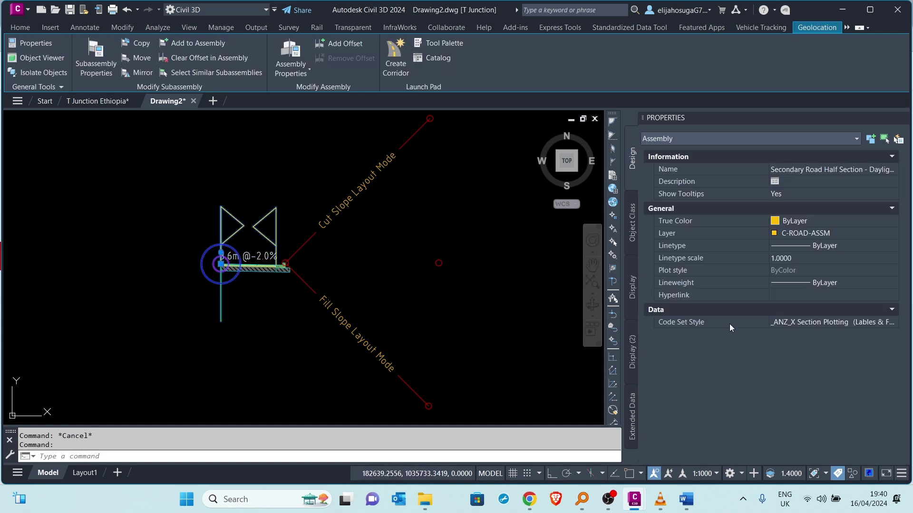
pyautogui.press('Escape')
pyautogui.click(247, 267)
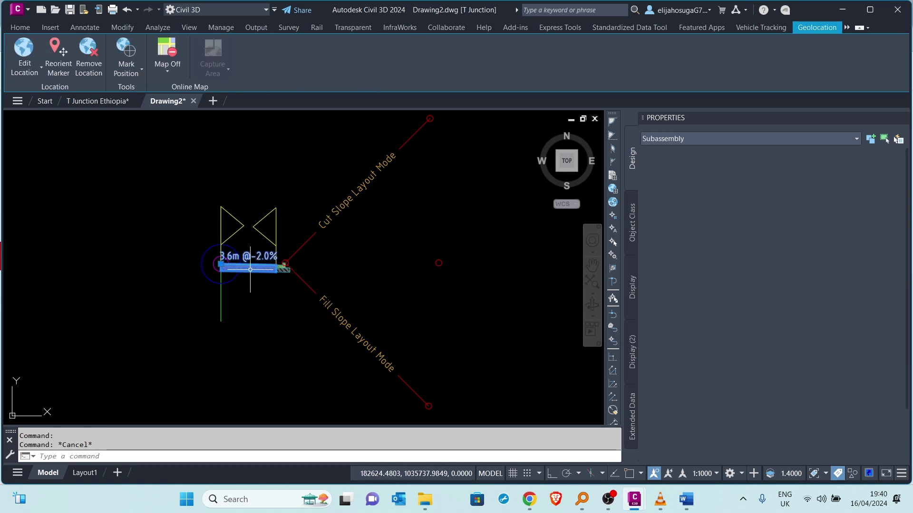
pyautogui.scroll(-5, 805, 349)
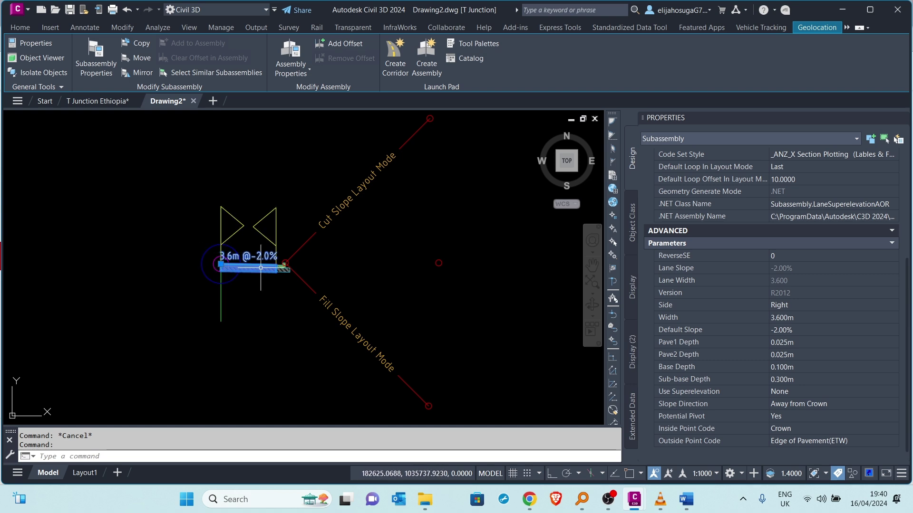
pyautogui.scroll(-5, 285, 294)
pyautogui.press('Escape')
# Step: Delete the copied half-section assembly together with its subassemblies
pyautogui.scroll(6, 283, 295)
pyautogui.scroll(-16, 278, 298)
pyautogui.scroll(4, 233, 363)
pyautogui.scroll(5, 222, 364)
pyautogui.scroll(-7, 233, 328)
pyautogui.scroll(6, 290, 223)
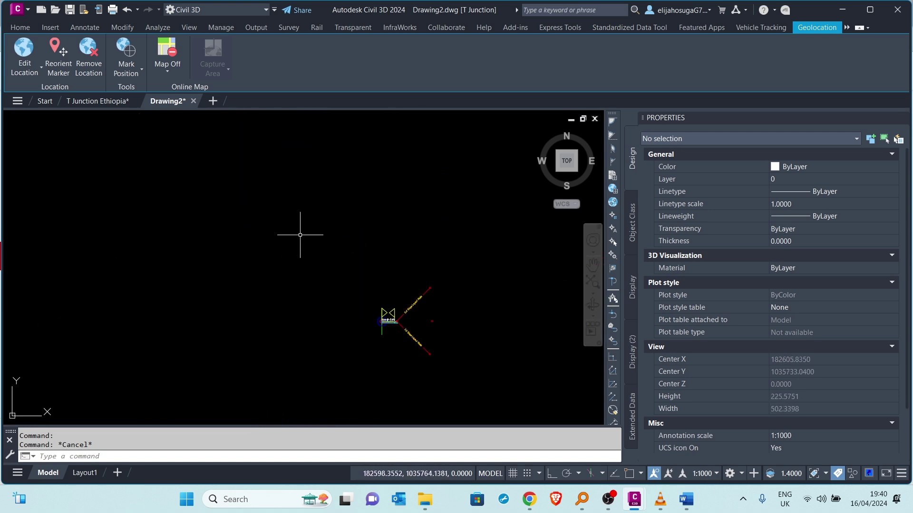
pyautogui.click(427, 360)
pyautogui.click(379, 307)
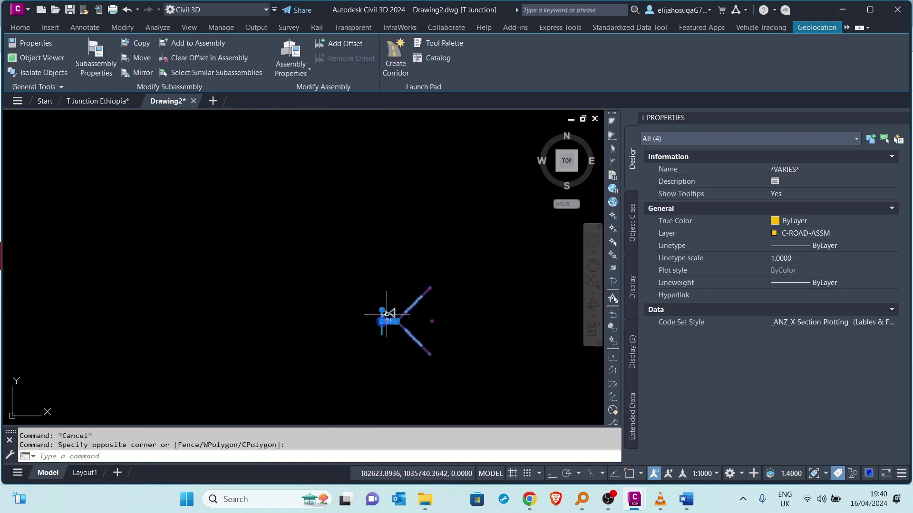
pyautogui.press('Delete')
# Step: Display the tool palettes and close the object properties beside the drawing
pyautogui.scroll(-3, 347, 275)
pyautogui.scroll(-2, 210, 198)
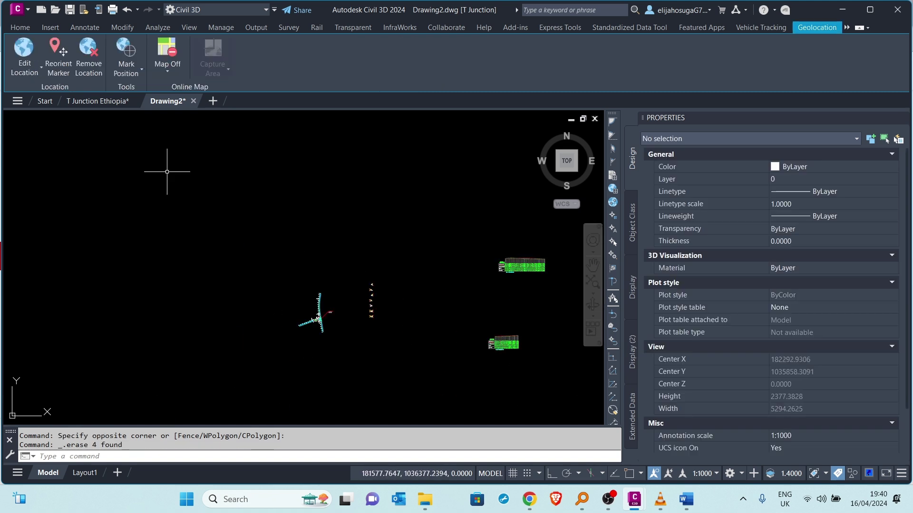
pyautogui.click(13, 27)
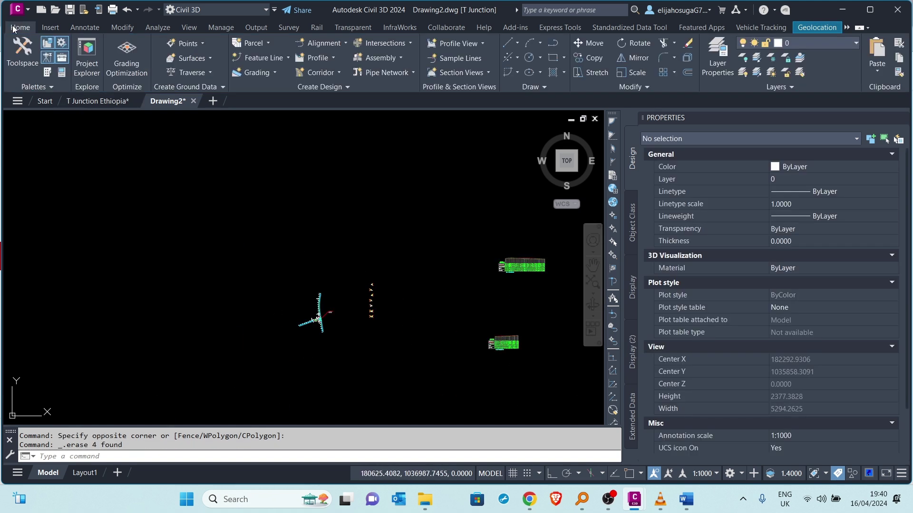
pyautogui.hotkey('ctrl', '3')
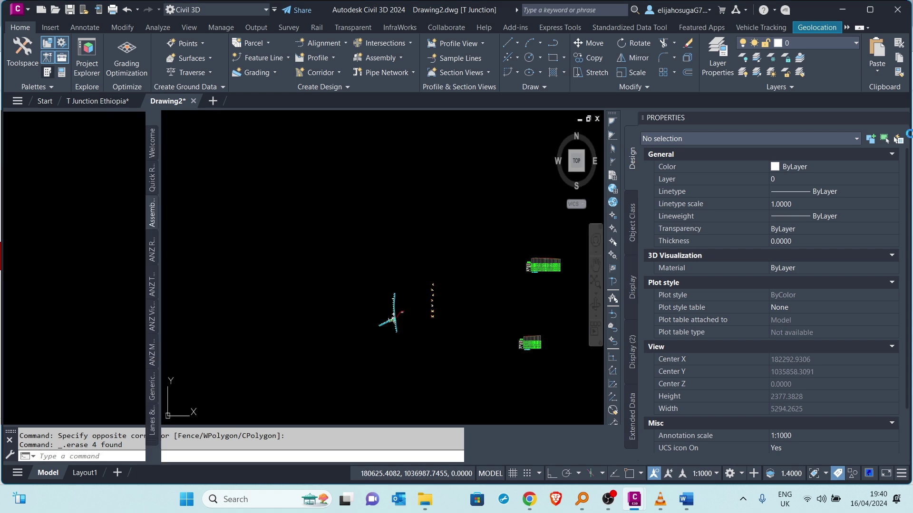
pyautogui.click(902, 117)
pyautogui.scroll(5, 546, 311)
pyautogui.moveTo(367, 383); pyautogui.dragTo(276, 215, button='middle')
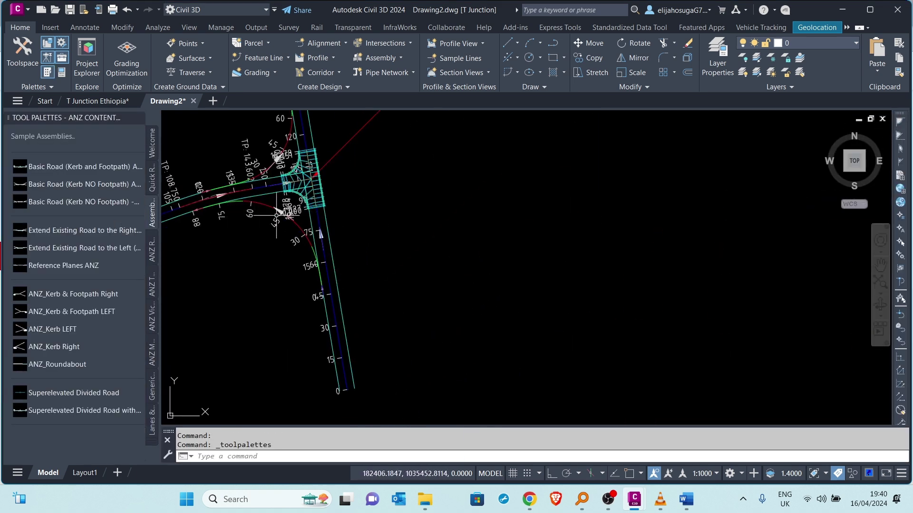
# Step: Browse the lane, generic and ANZ country kit tool palettes, ending on the sample assemblies
pyautogui.click(150, 434)
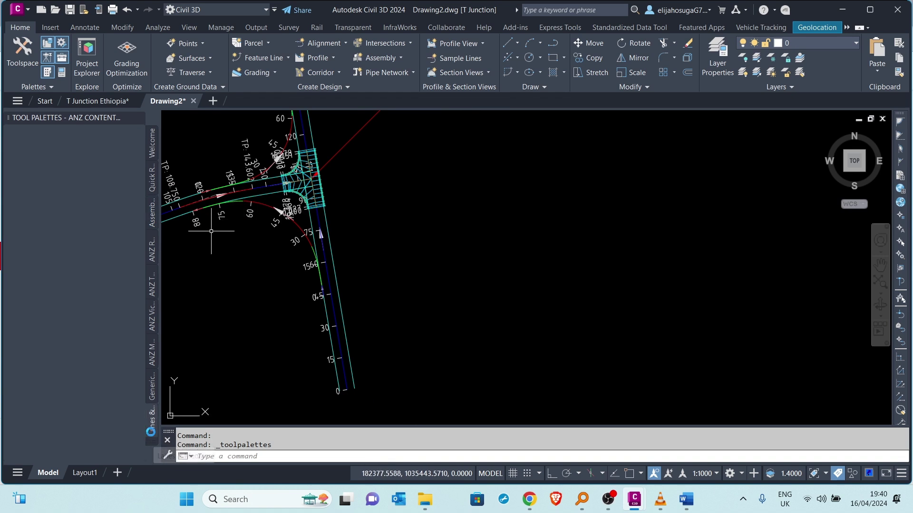
pyautogui.click(152, 399)
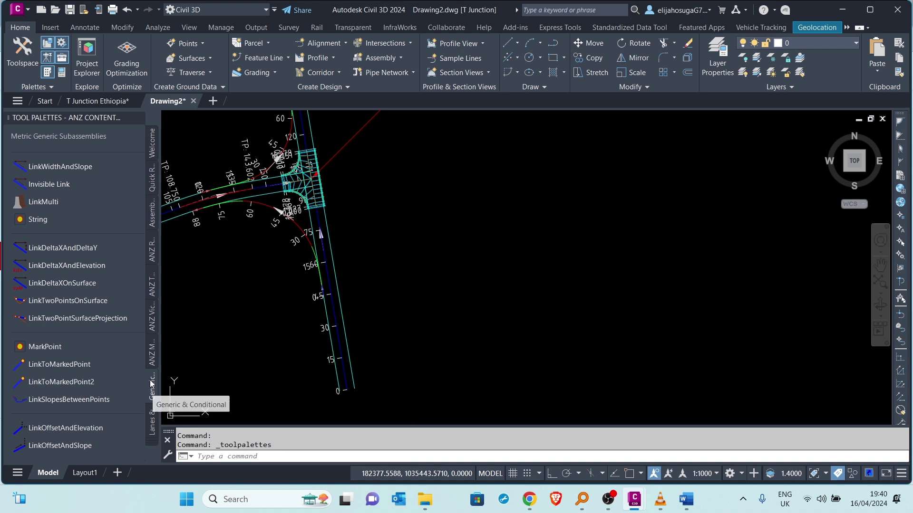
pyautogui.click(152, 362)
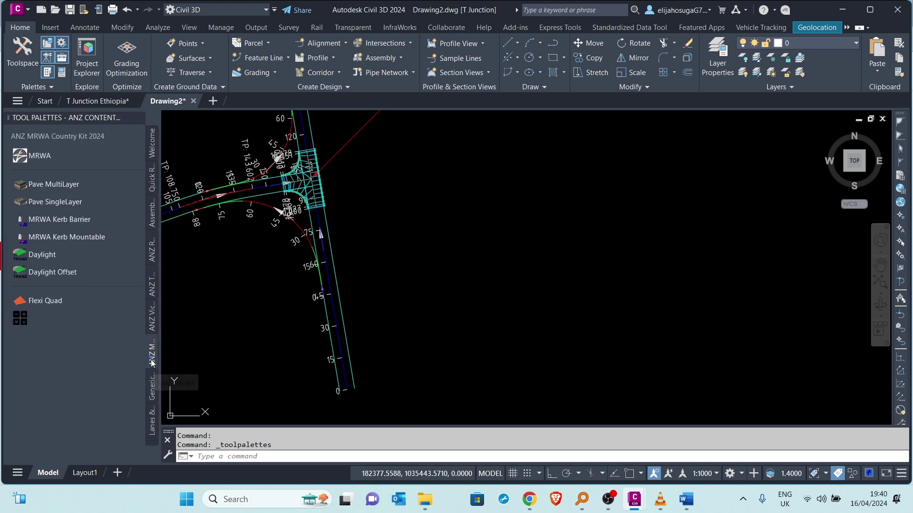
pyautogui.click(150, 318)
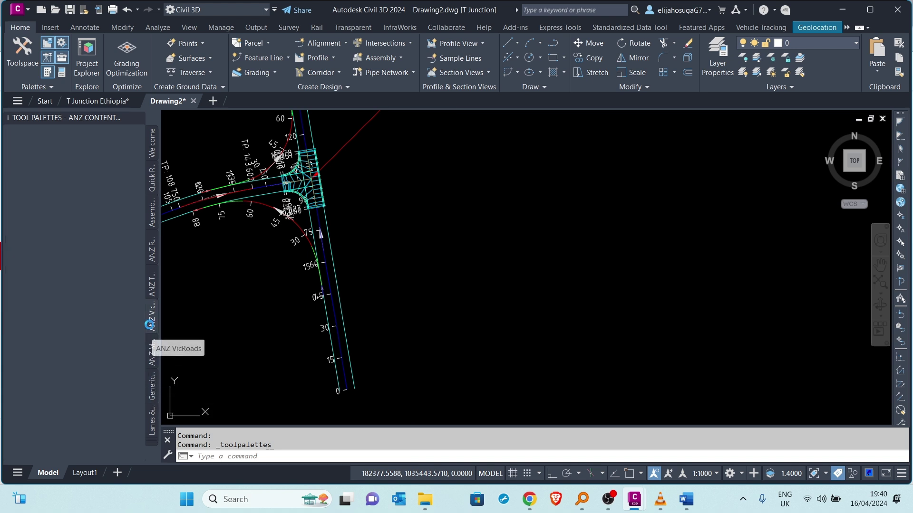
pyautogui.click(151, 292)
pyautogui.click(151, 240)
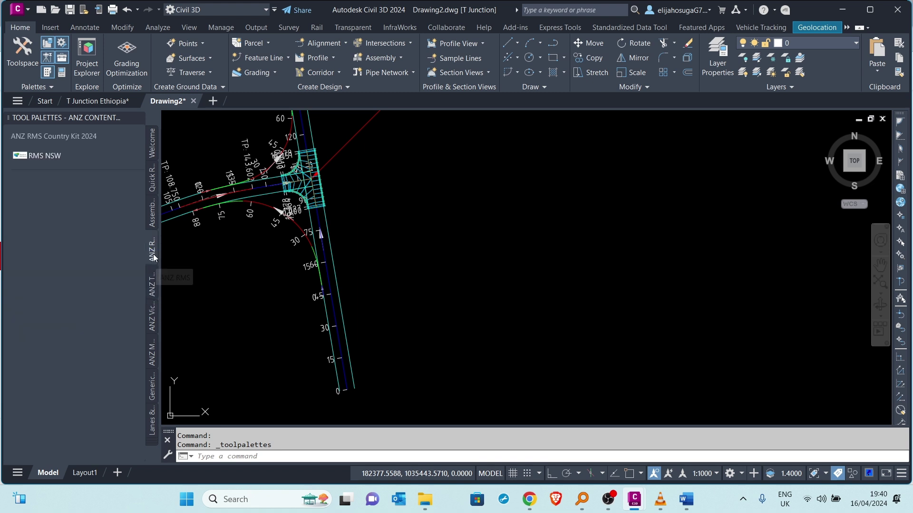
pyautogui.click(151, 228)
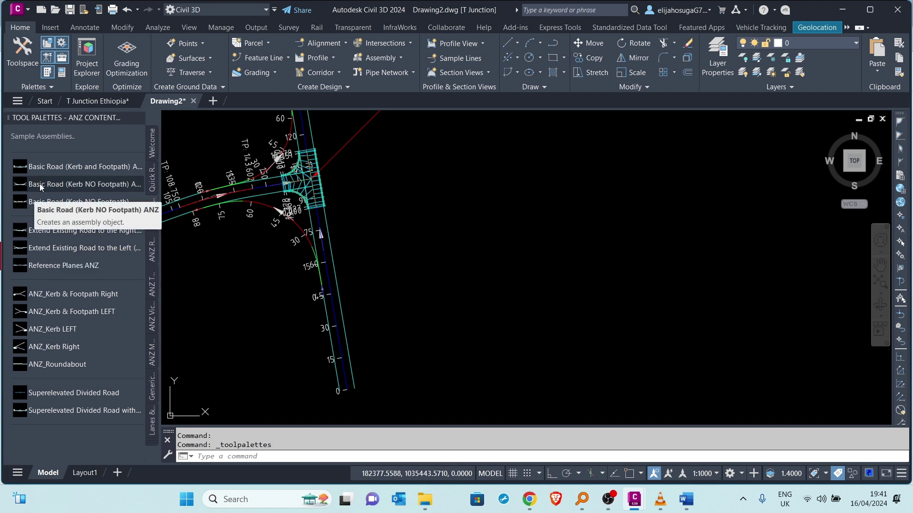
# Step: Place the Basic Road (Kerb NO Footpath) ANZ sample assembly in the empty area east of the T-junction and inspect its section
pyautogui.moveTo(453, 300)
pyautogui.mouseDown()
pyautogui.moveTo(445, 280)
pyautogui.moveTo(462, 282)
pyautogui.mouseUp()
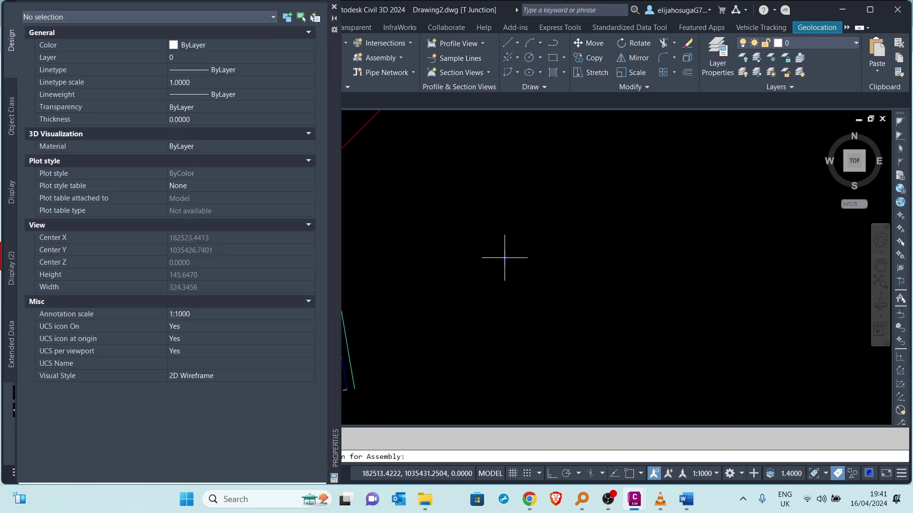
pyautogui.click(333, 7)
pyautogui.scroll(5, 505, 261)
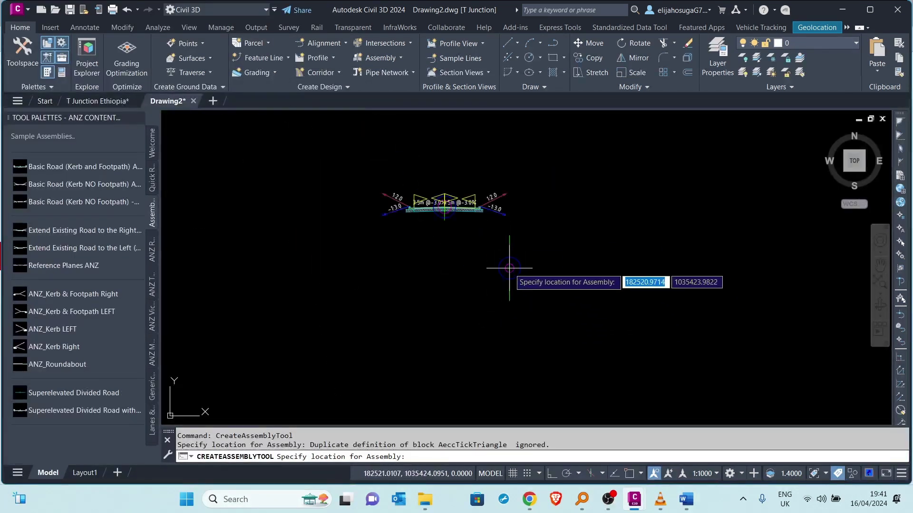
pyautogui.scroll(4, 437, 119)
pyautogui.press('Escape')
pyautogui.scroll(-3, 488, 171)
pyautogui.scroll(4, 433, 247)
pyautogui.scroll(-4, 434, 248)
pyautogui.scroll(6, 433, 248)
pyautogui.scroll(-4, 428, 285)
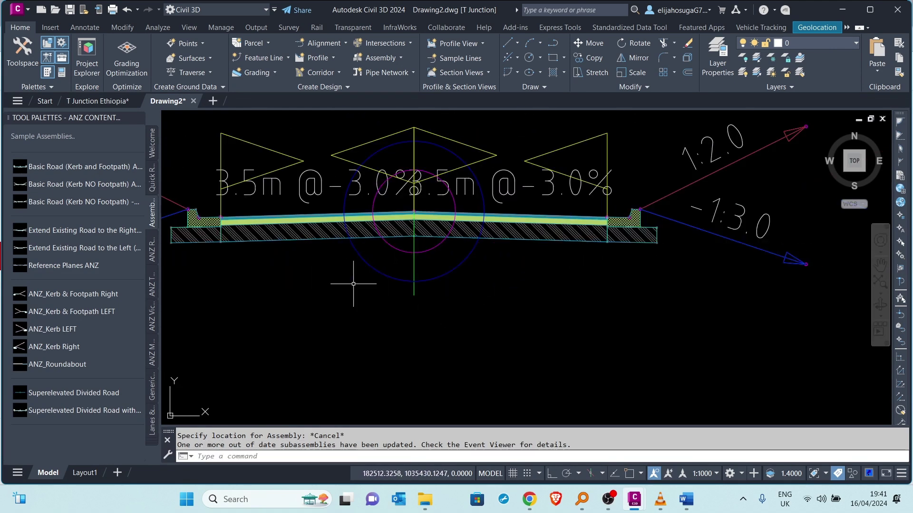
pyautogui.scroll(1, 364, 312)
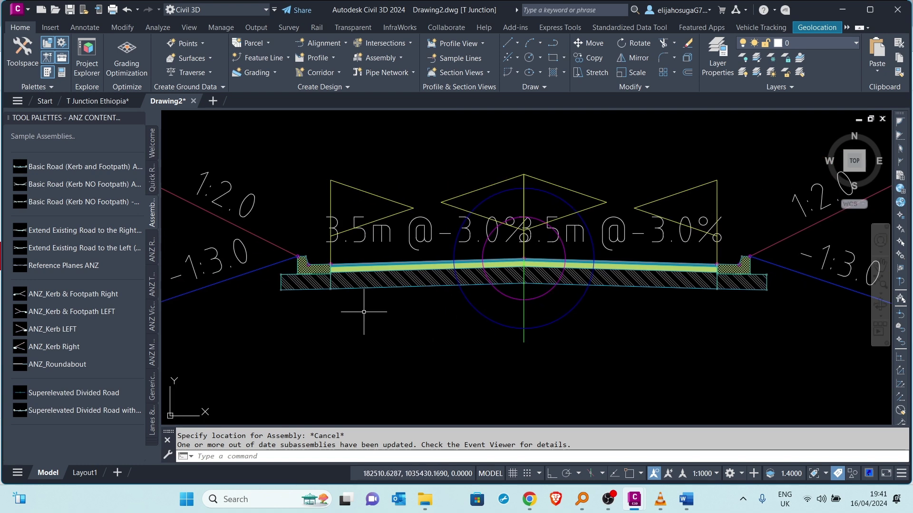
# Step: Delete the left 3.5 m lane subassembly from the Basic Road assembly and inspect the remaining section
pyautogui.click(386, 284)
pyautogui.press('Delete')
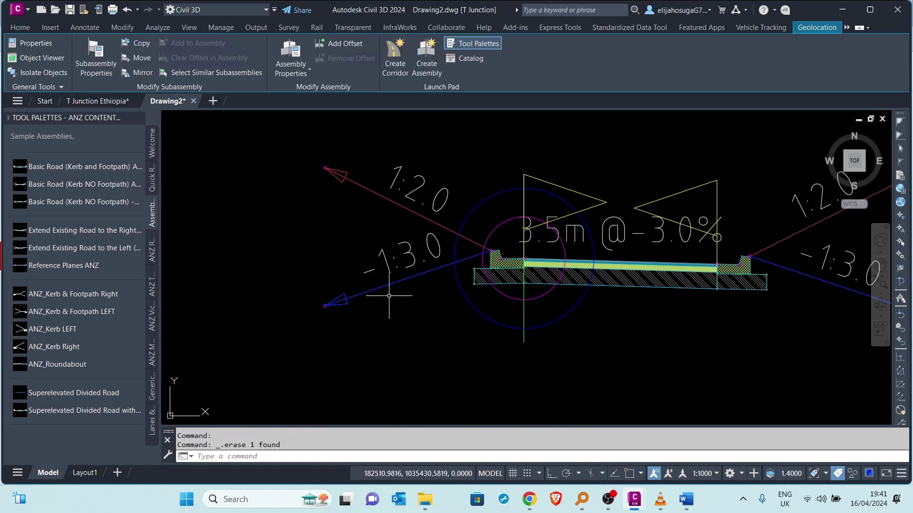
pyautogui.moveTo(418, 301); pyautogui.dragTo(347, 305, button='middle')
pyautogui.moveTo(397, 253); pyautogui.dragTo(291, 254, button='middle')
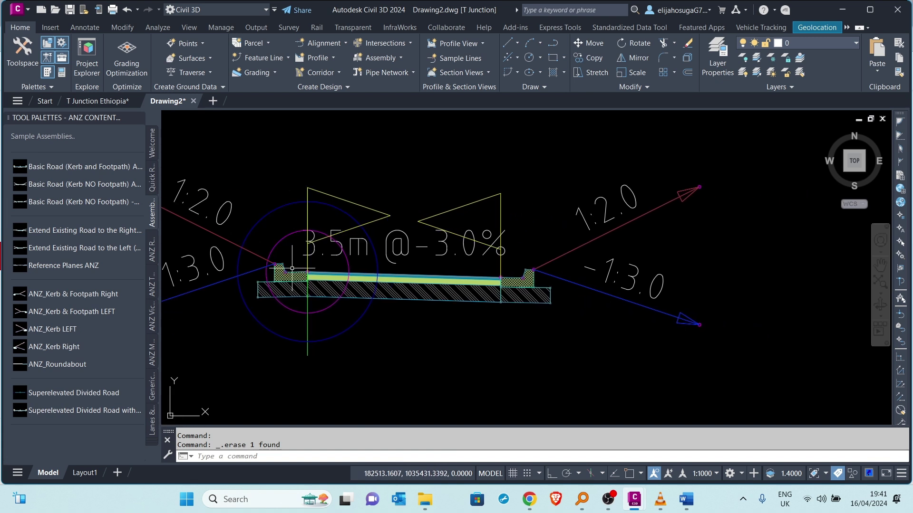
pyautogui.scroll(-2, 390, 275)
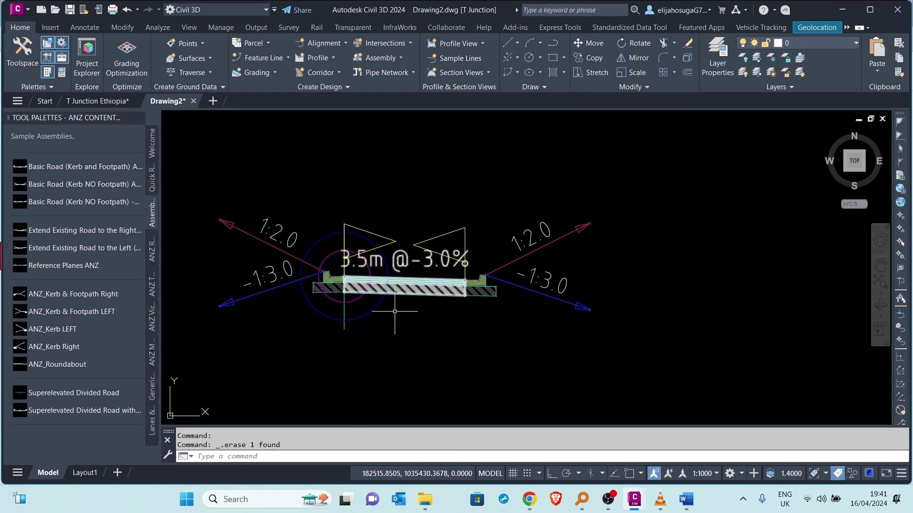
pyautogui.scroll(-2, 285, 282)
pyautogui.scroll(2, 389, 230)
pyautogui.moveTo(292, 262); pyautogui.dragTo(463, 260, button='middle')
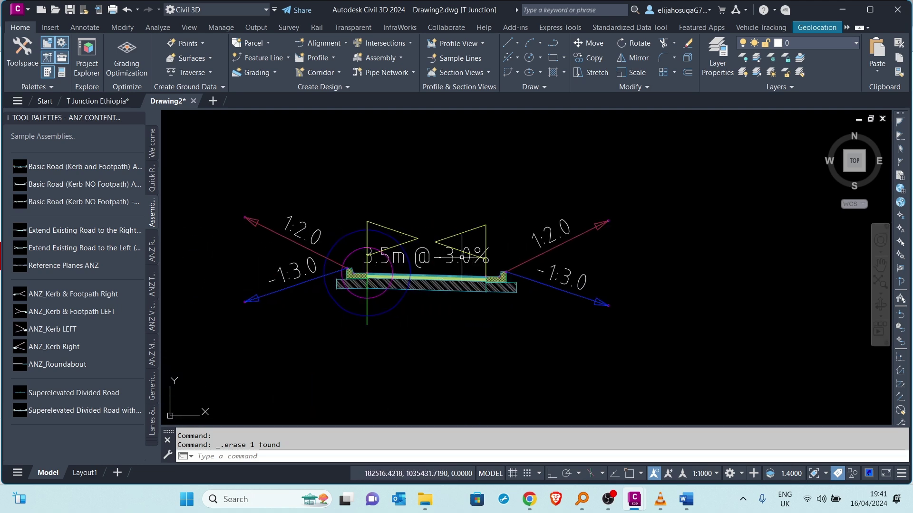
# Step: Close the tool palettes and set the remaining right lane's default slope to -2.50% in its object properties
pyautogui.click(427, 278)
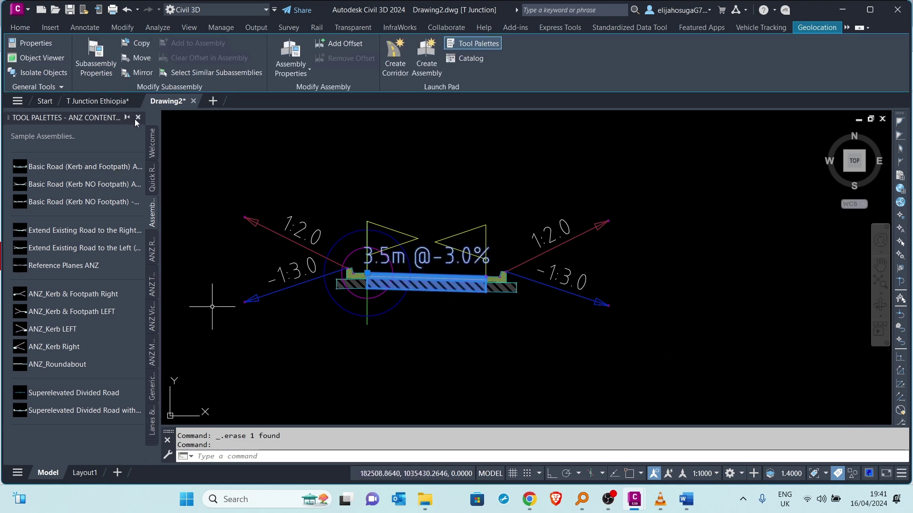
pyautogui.click(137, 118)
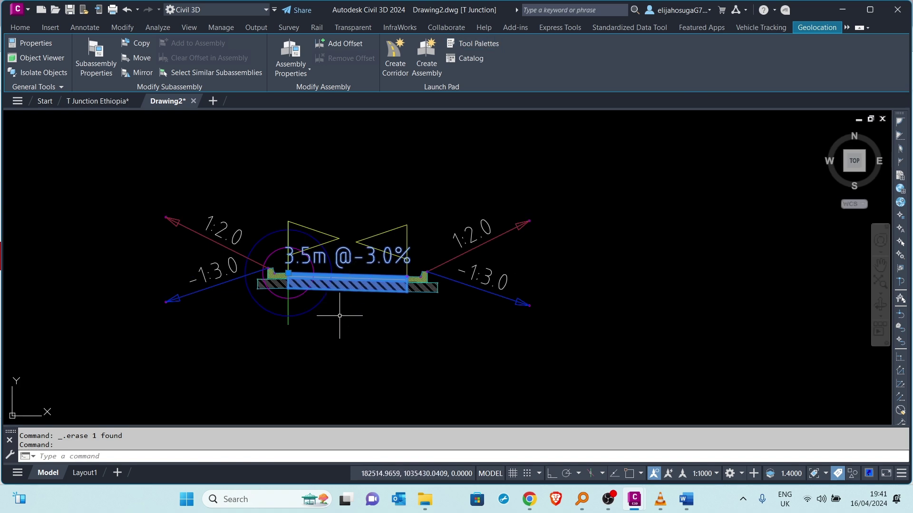
pyautogui.hotkey('ctrl', '1')
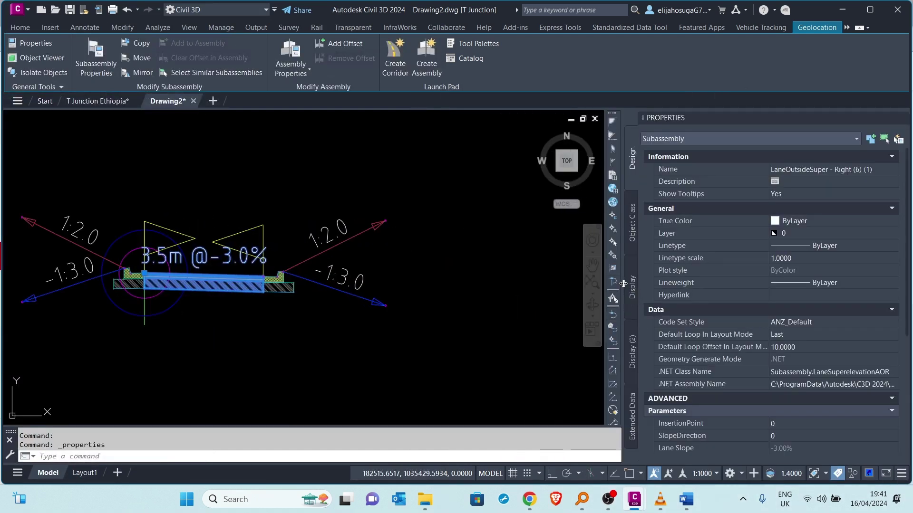
pyautogui.scroll(-8, 796, 335)
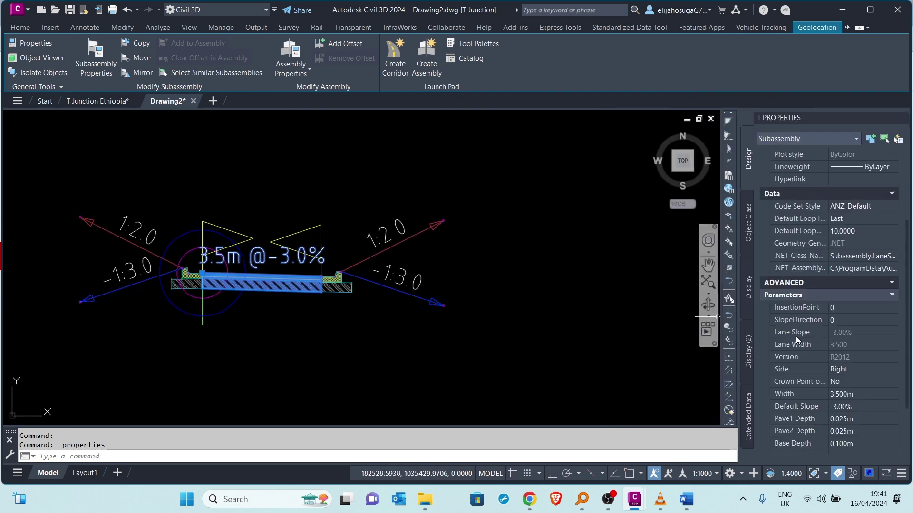
pyautogui.click(843, 342)
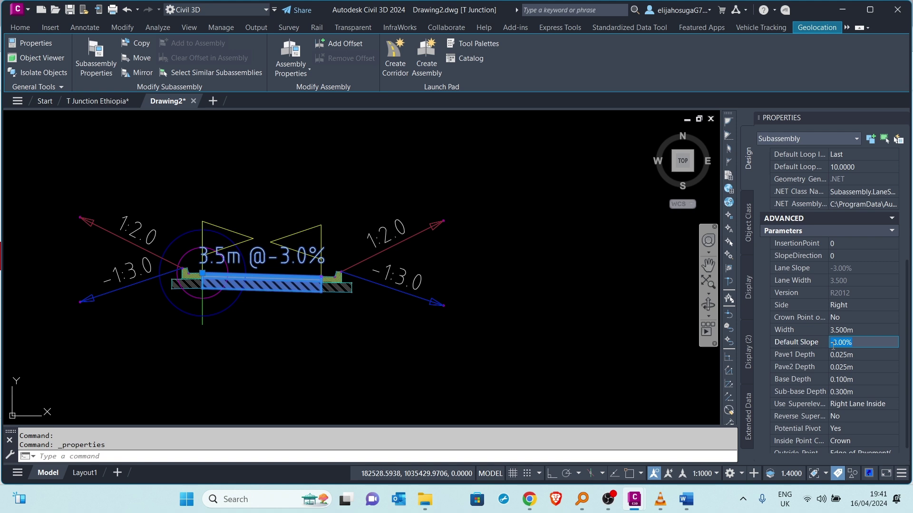
pyautogui.write('-2.5')
pyautogui.click(555, 351)
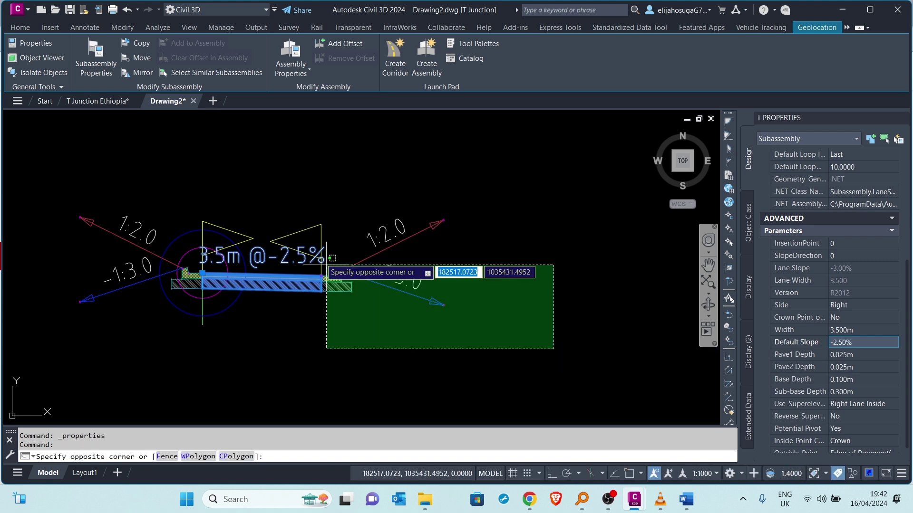
pyautogui.scroll(-2, 327, 252)
pyautogui.click(377, 264)
# Step: Open the corridor properties of the T-junction corridor and place the dialog clear of the curved connecting road
pyautogui.scroll(-3, 376, 265)
pyautogui.scroll(4, 356, 264)
pyautogui.scroll(-8, 435, 307)
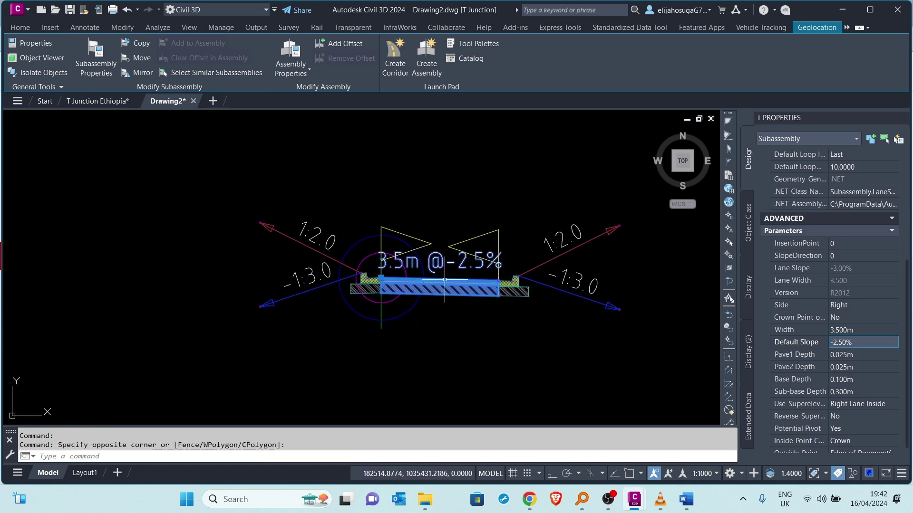
pyautogui.scroll(2, 181, 286)
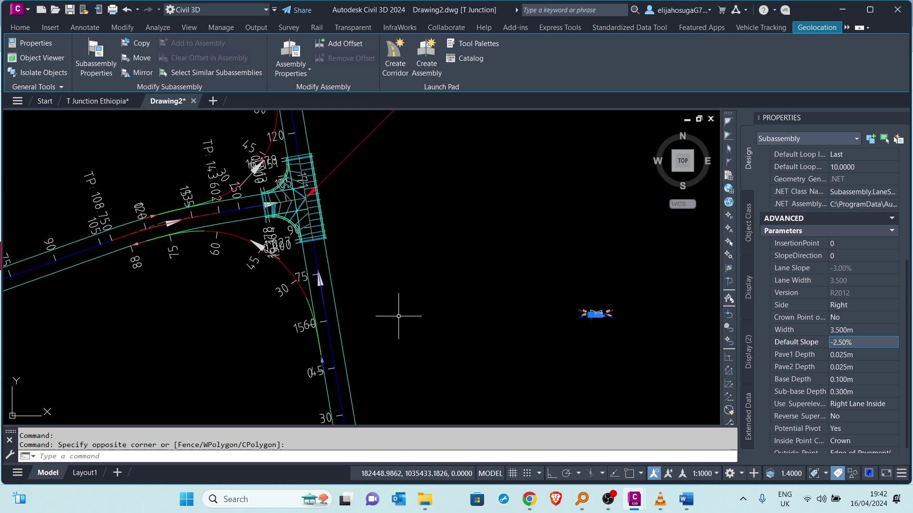
pyautogui.scroll(3, 597, 326)
pyautogui.scroll(-3, 575, 306)
pyautogui.moveTo(345, 229)
pyautogui.mouseDown(button='middle')
pyautogui.moveTo(199, 173)
pyautogui.moveTo(358, 298)
pyautogui.moveTo(399, 191)
pyautogui.mouseUp(button='middle')
pyautogui.press('Escape')
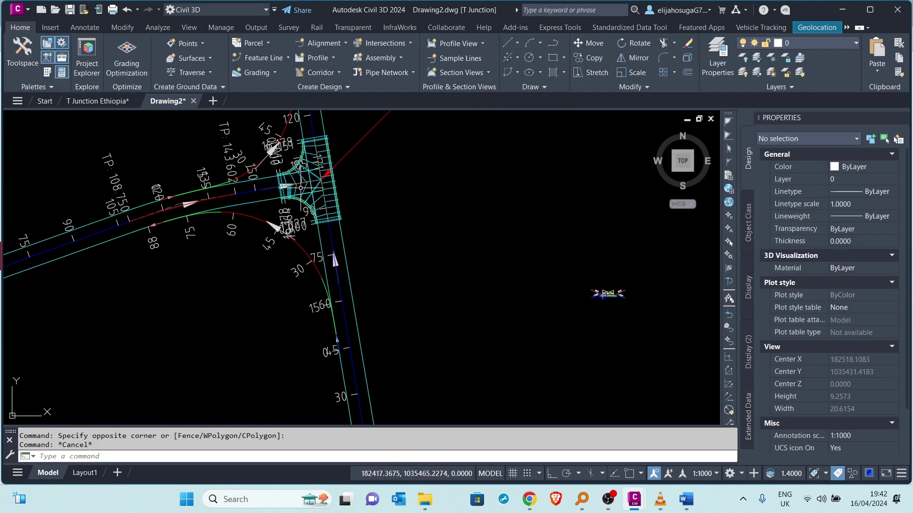
pyautogui.click(301, 190)
pyautogui.rightClick(304, 190)
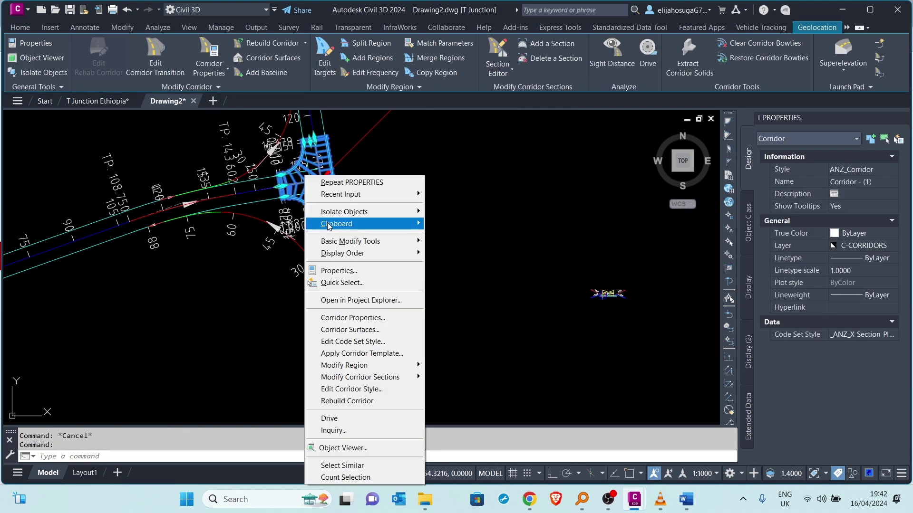
pyautogui.click(353, 317)
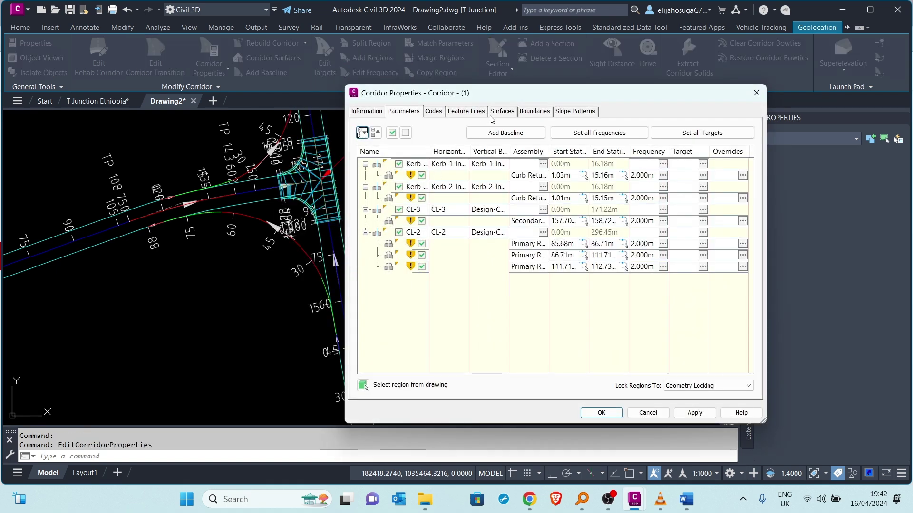
pyautogui.moveTo(518, 100); pyautogui.dragTo(564, 86)
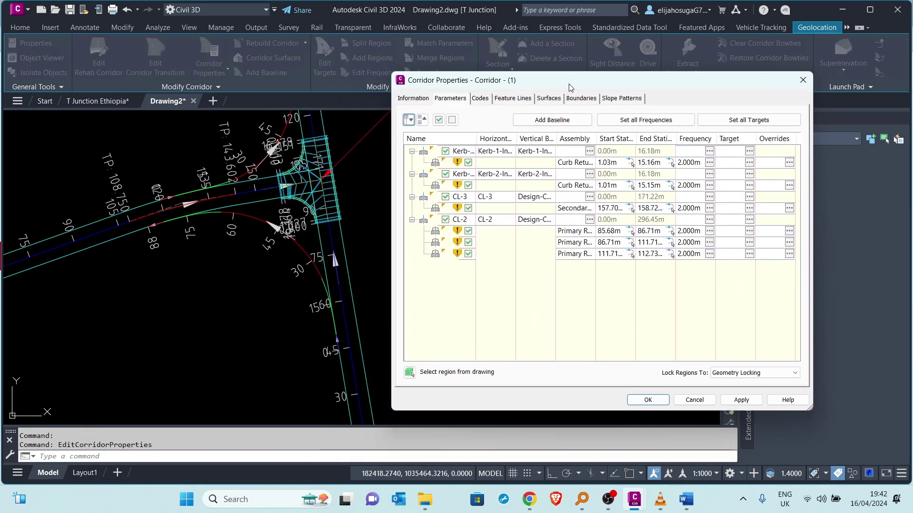
# Step: Add a corridor baseline on the southern curved alignment, Connected Alignment - (1), using the profile Connected Alignment - (1) - (1)
pyautogui.click(542, 121)
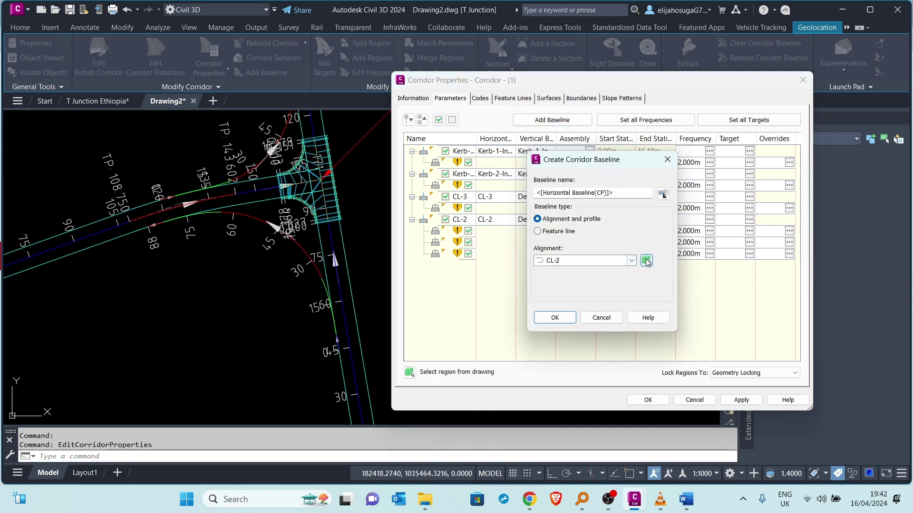
pyautogui.click(646, 260)
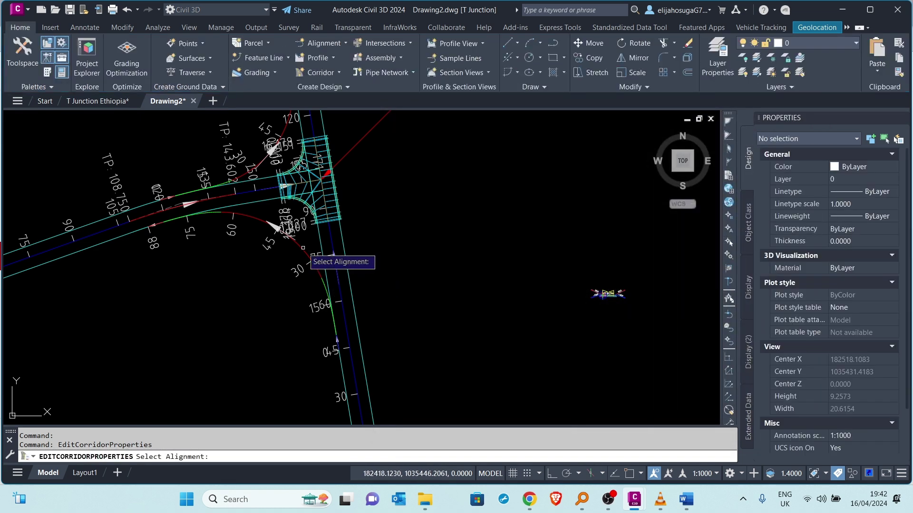
pyautogui.click(302, 248)
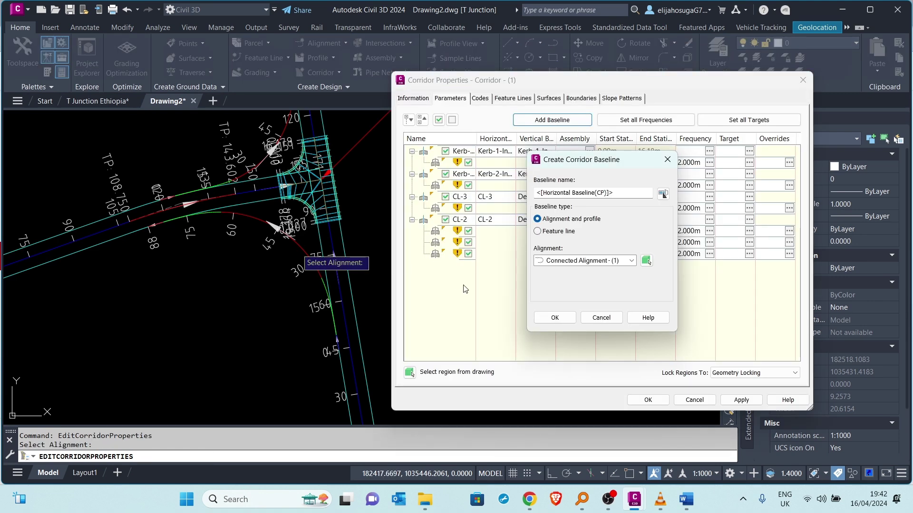
pyautogui.click(553, 318)
pyautogui.click(545, 254)
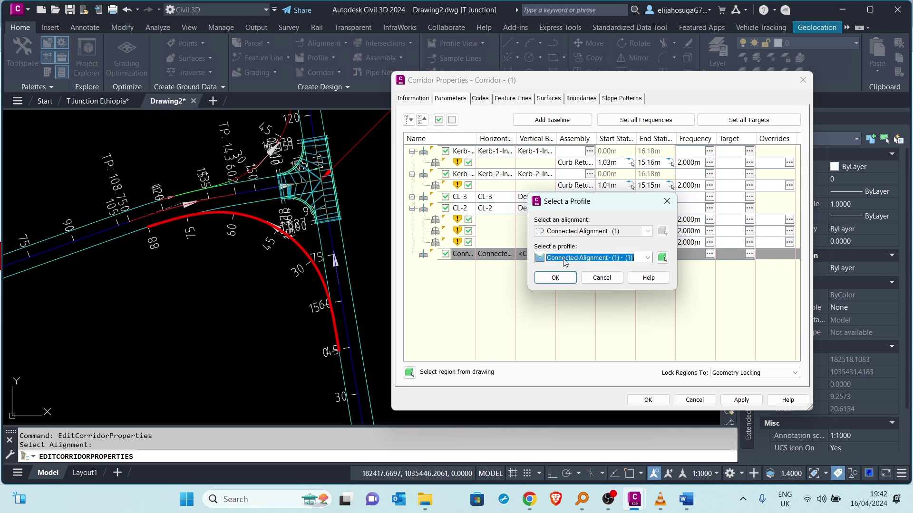
pyautogui.click(555, 278)
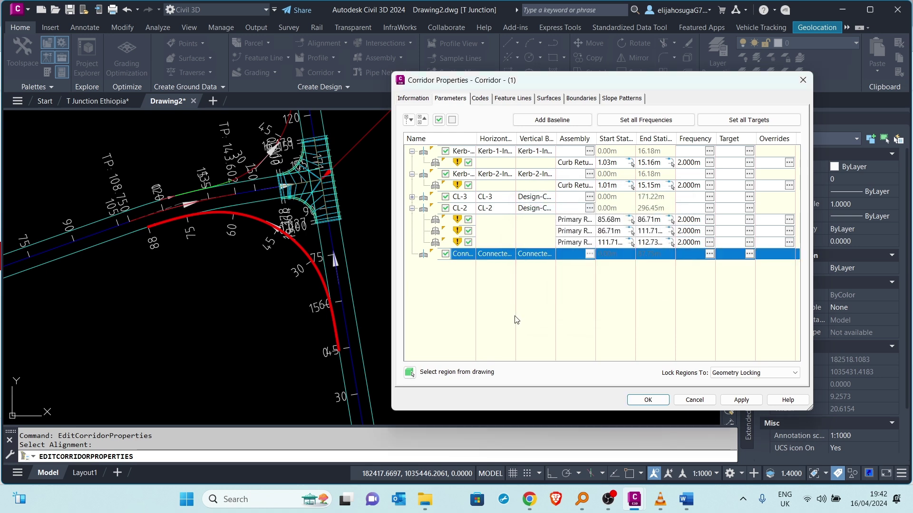
# Step: Add a region to the new baseline, picking the edited Basic Road (Kerb NO Footpath) assembly from the drawing
pyautogui.rightClick(495, 256)
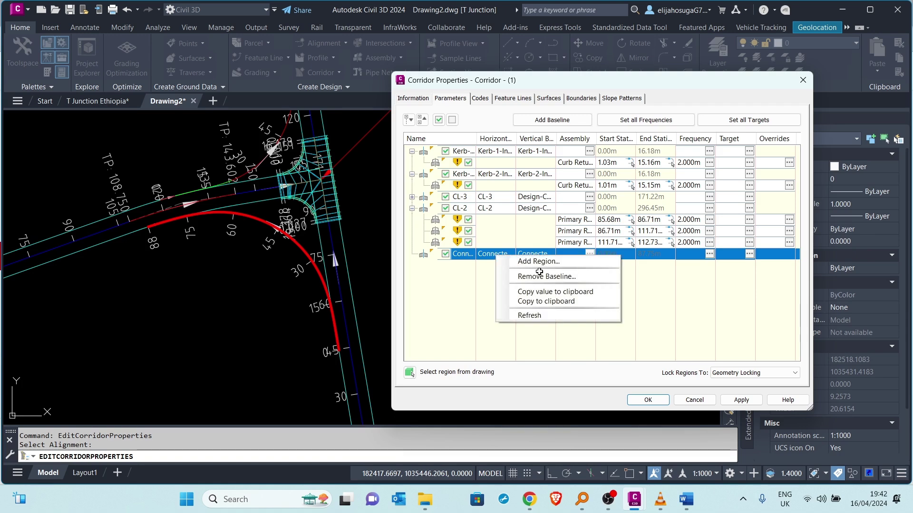
pyautogui.click(530, 262)
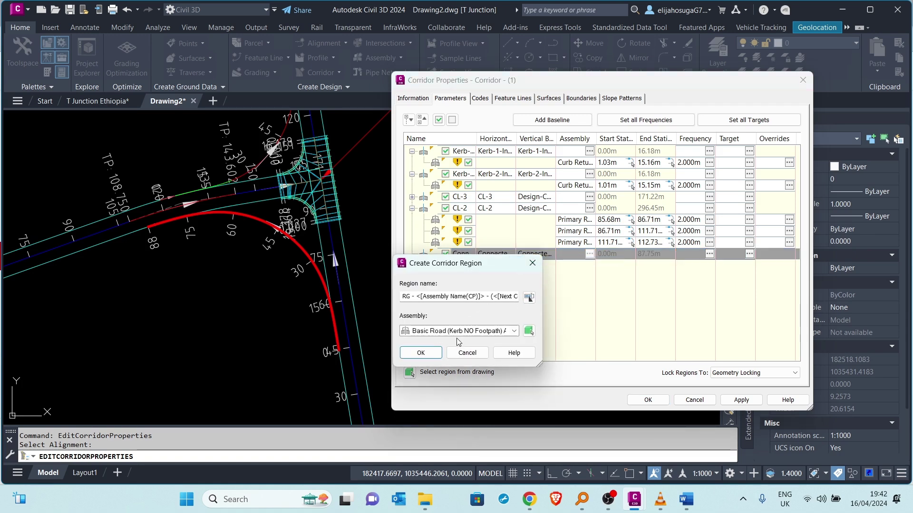
pyautogui.click(529, 330)
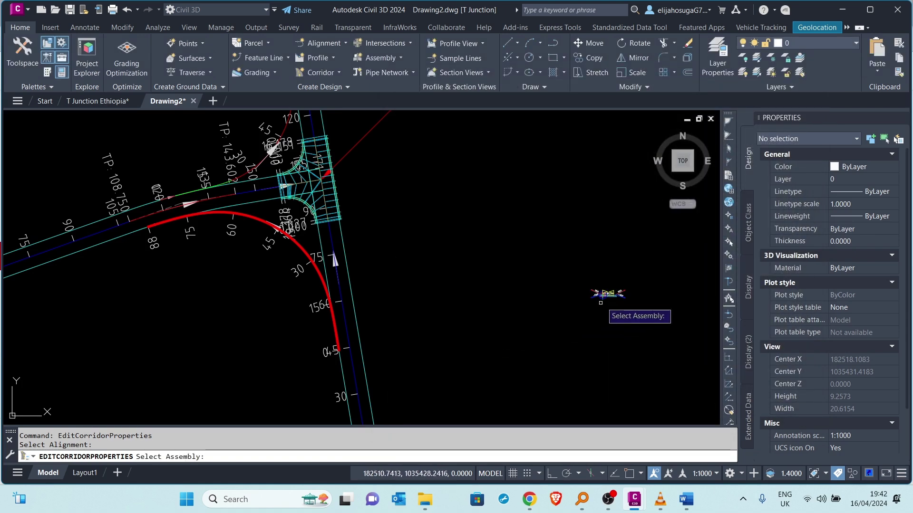
pyautogui.scroll(10, 598, 297)
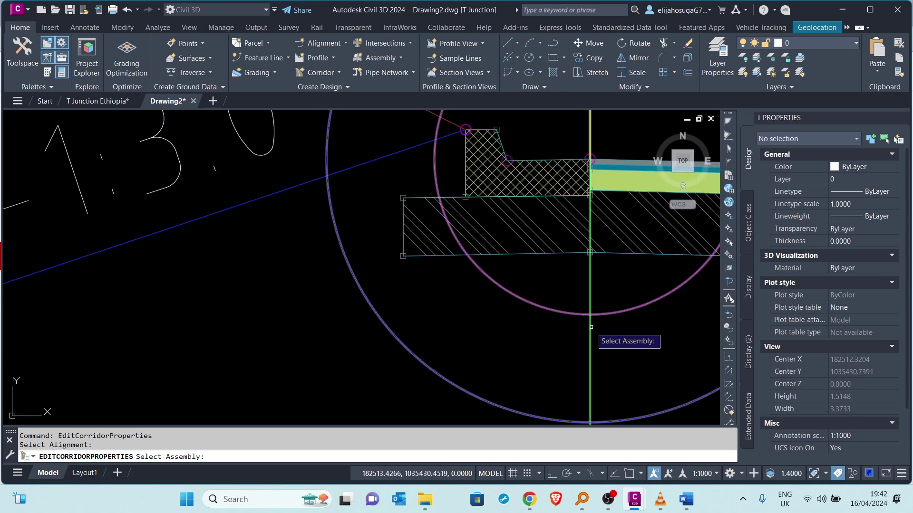
pyautogui.click(589, 376)
pyautogui.click(421, 353)
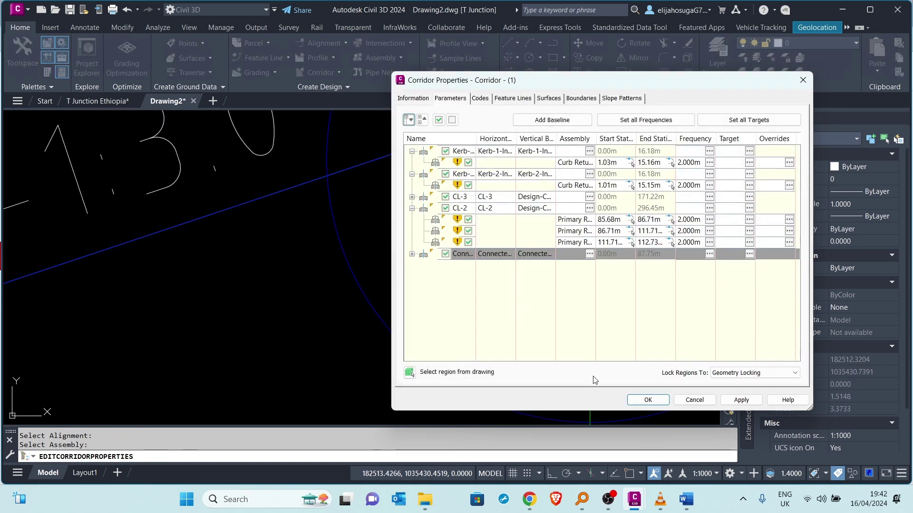
# Step: Apply the corridor changes, rebuild the corridor and close its properties
pyautogui.click(738, 400)
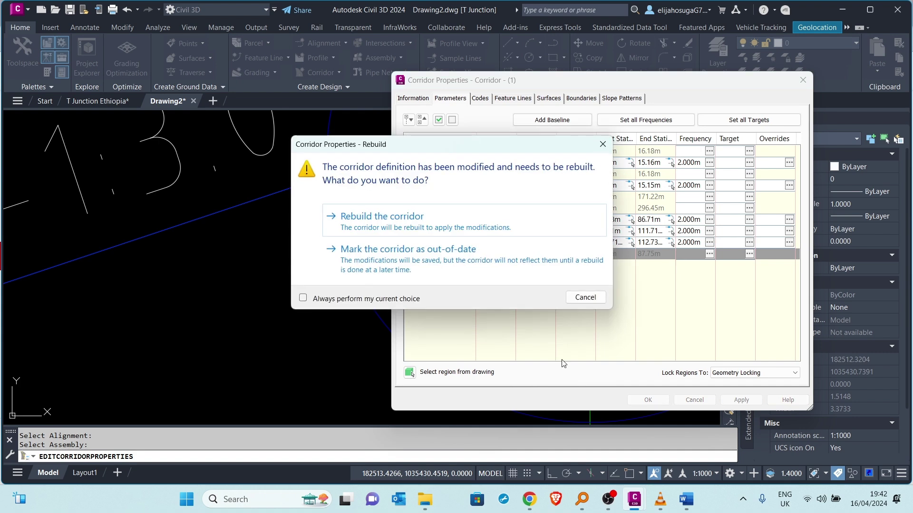
pyautogui.click(399, 248)
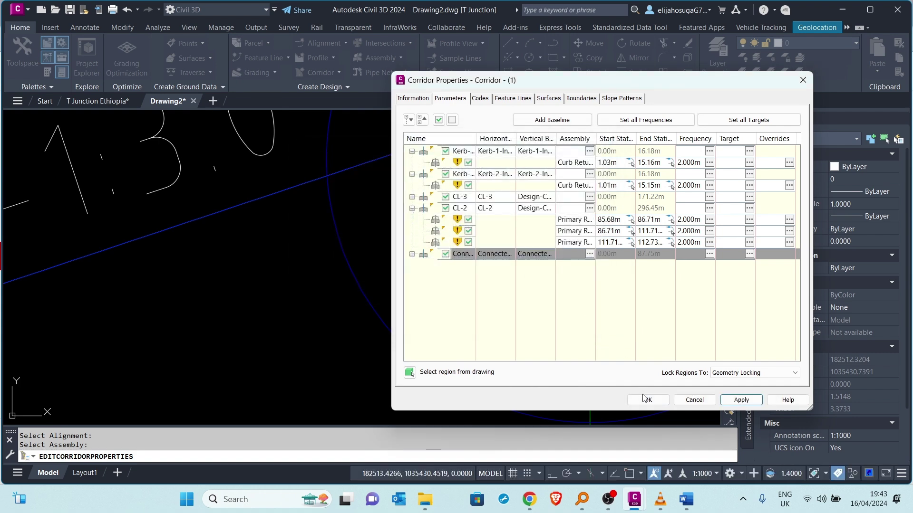
pyautogui.click(646, 400)
# Step: Examine the corridor along the southern curved connection and where it meets the T-junction
pyautogui.scroll(-6, 372, 263)
pyautogui.moveTo(373, 279)
pyautogui.mouseDown(button='middle')
pyautogui.moveTo(291, 264)
pyautogui.moveTo(377, 258)
pyautogui.mouseUp(button='middle')
pyautogui.scroll(5, 245, 228)
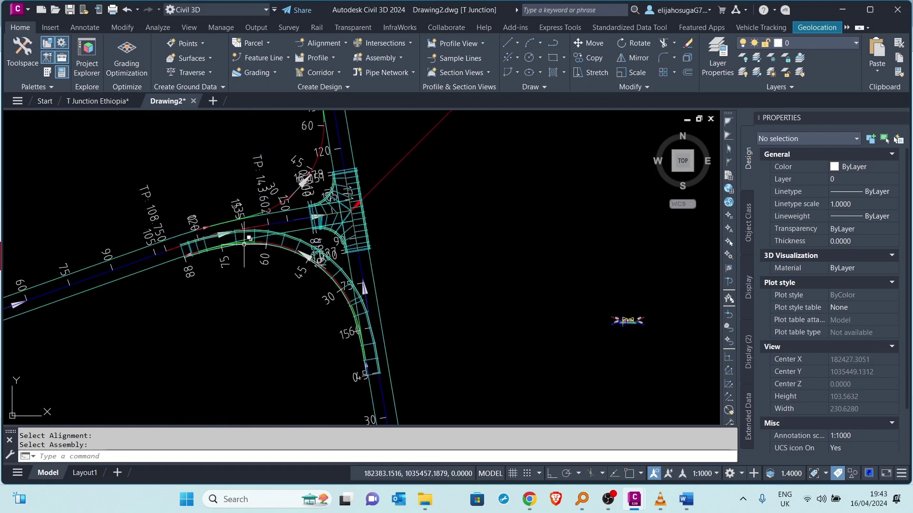
pyautogui.scroll(-3, 285, 241)
pyautogui.scroll(3, 281, 245)
pyautogui.scroll(-5, 271, 252)
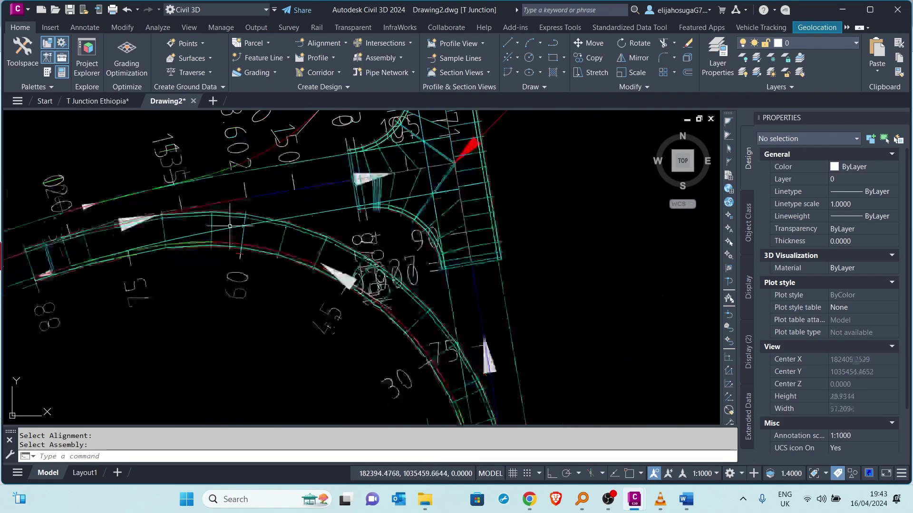
pyautogui.scroll(4, 275, 252)
pyautogui.scroll(-5, 271, 254)
pyautogui.scroll(4, 239, 259)
pyautogui.scroll(-2, 242, 257)
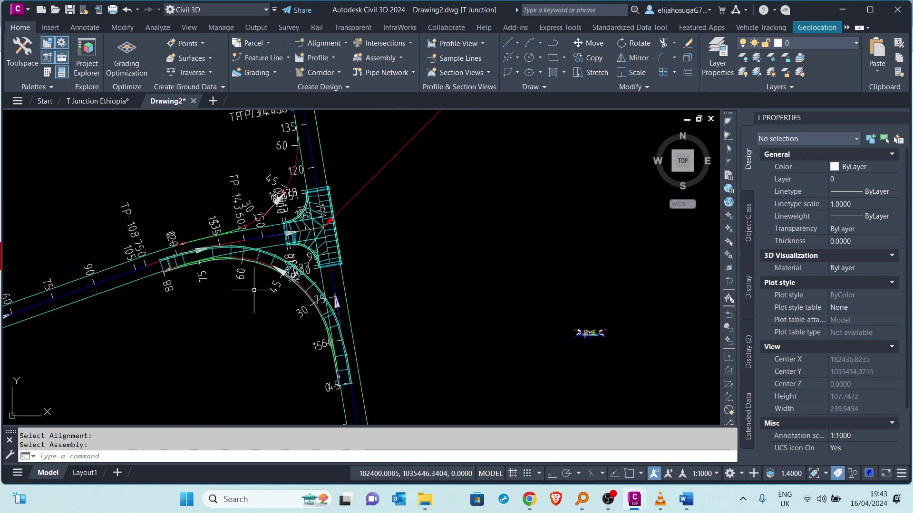
pyautogui.moveTo(294, 259); pyautogui.dragTo(311, 304, button='middle')
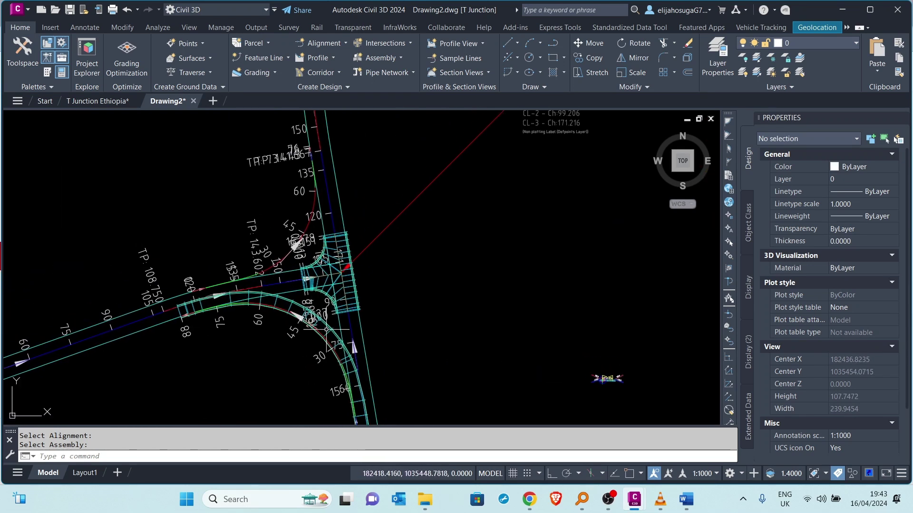
# Step: Add a corridor baseline on the northern curved alignment, Connected Alignment - (2), using the profile Connected Alignment - (2) - (2)
pyautogui.scroll(4, 319, 219)
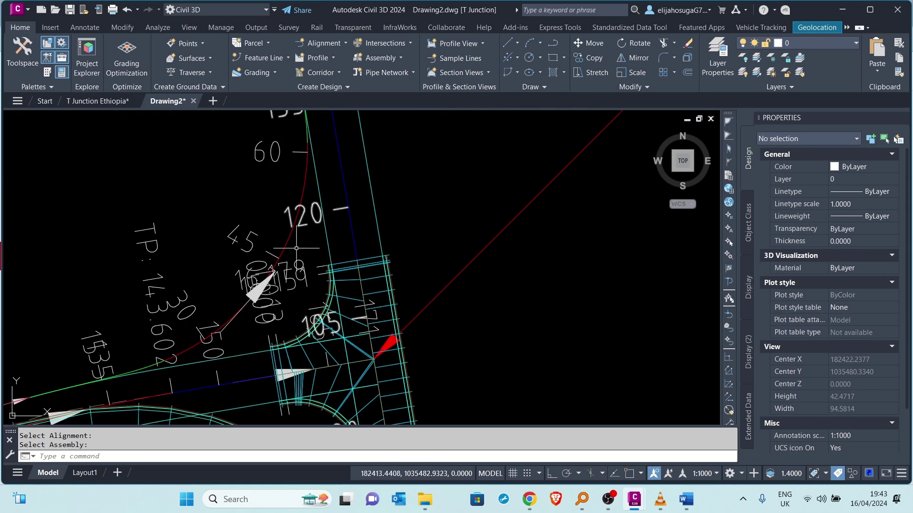
pyautogui.scroll(-2, 384, 199)
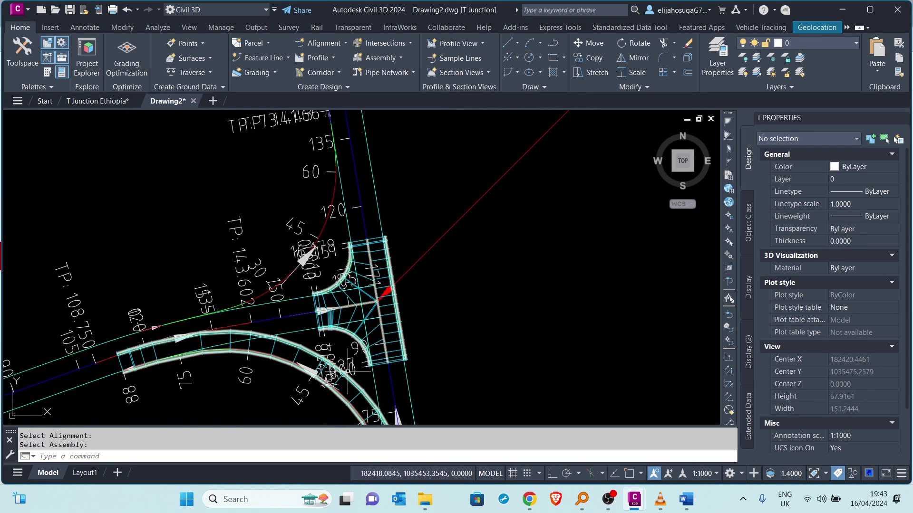
pyautogui.click(360, 397)
pyautogui.rightClick(427, 320)
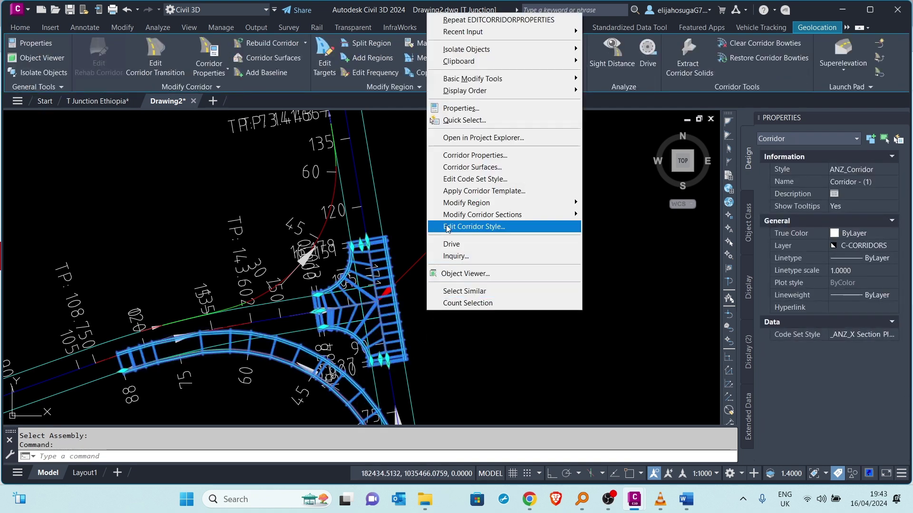
pyautogui.click(456, 155)
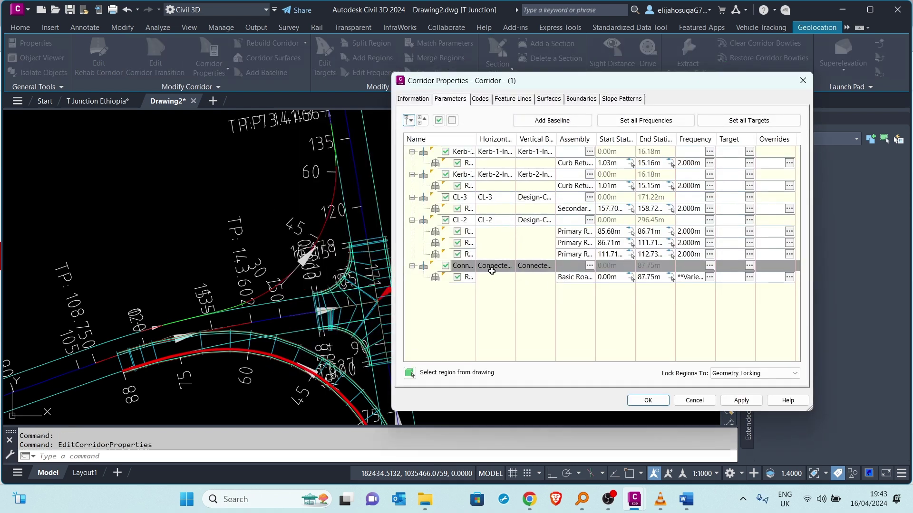
pyautogui.click(551, 121)
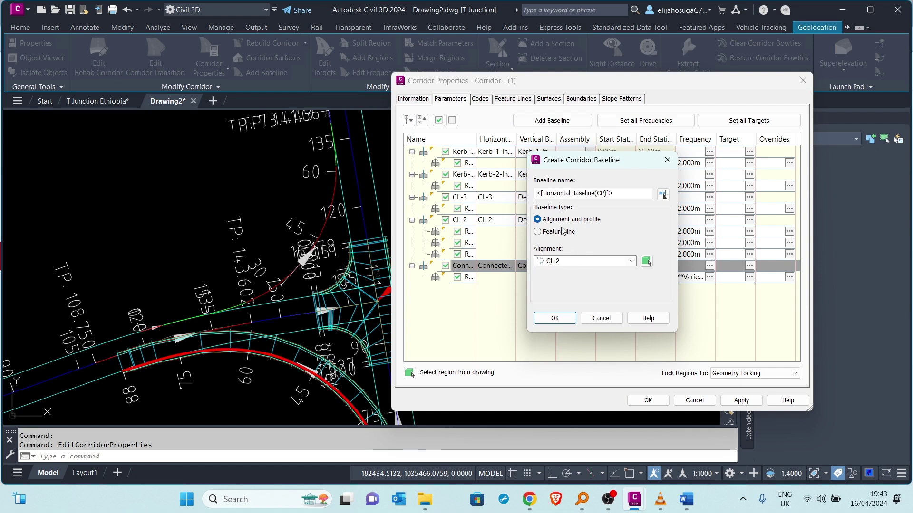
pyautogui.click(646, 261)
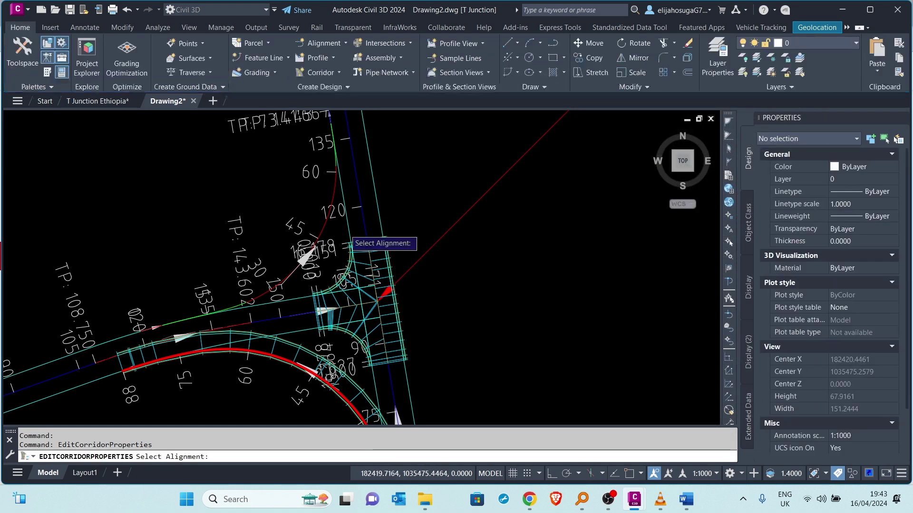
pyautogui.scroll(3, 315, 240)
pyautogui.click(290, 222)
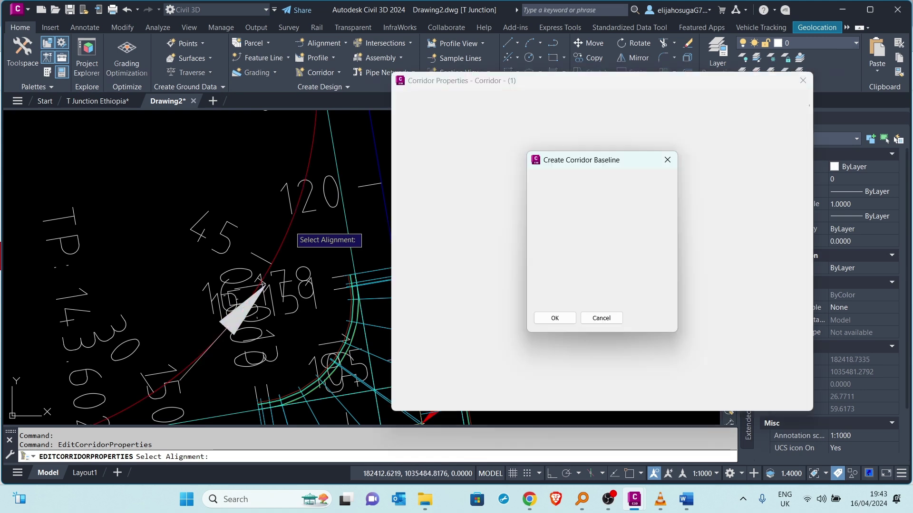
pyautogui.click(577, 261)
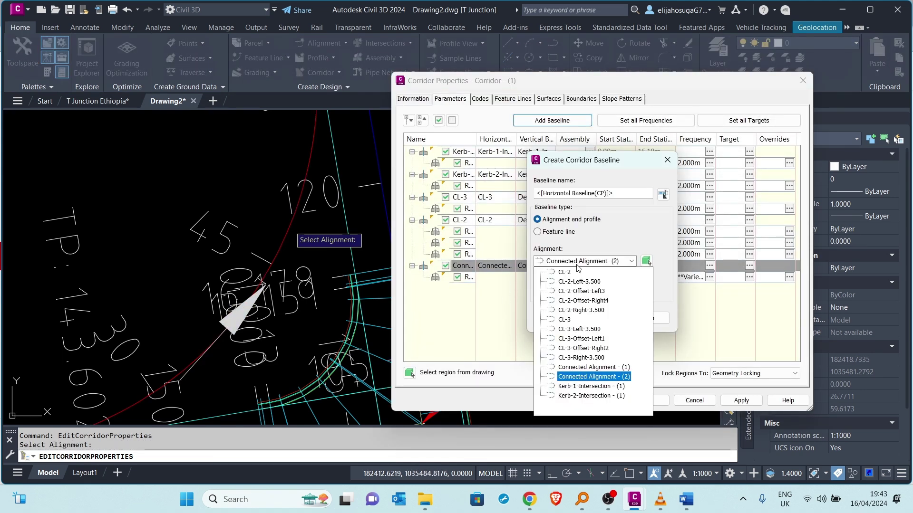
pyautogui.click(578, 266)
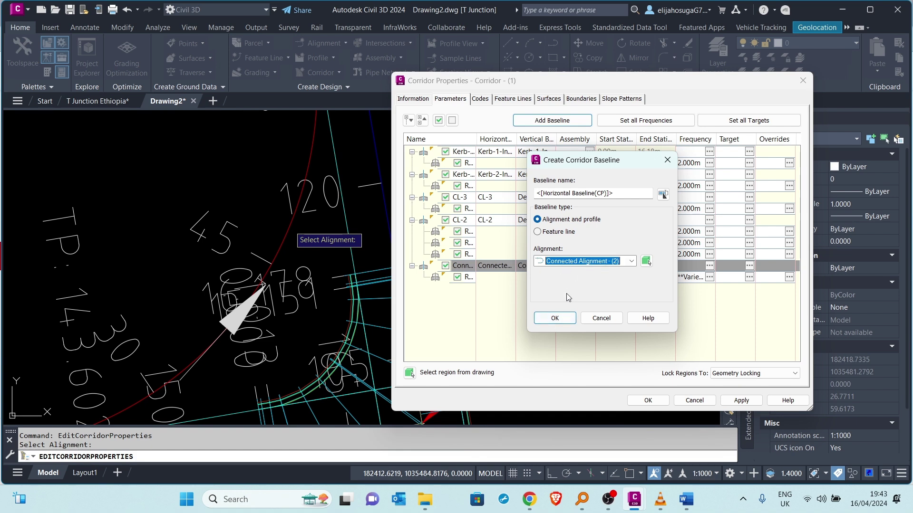
pyautogui.click(556, 319)
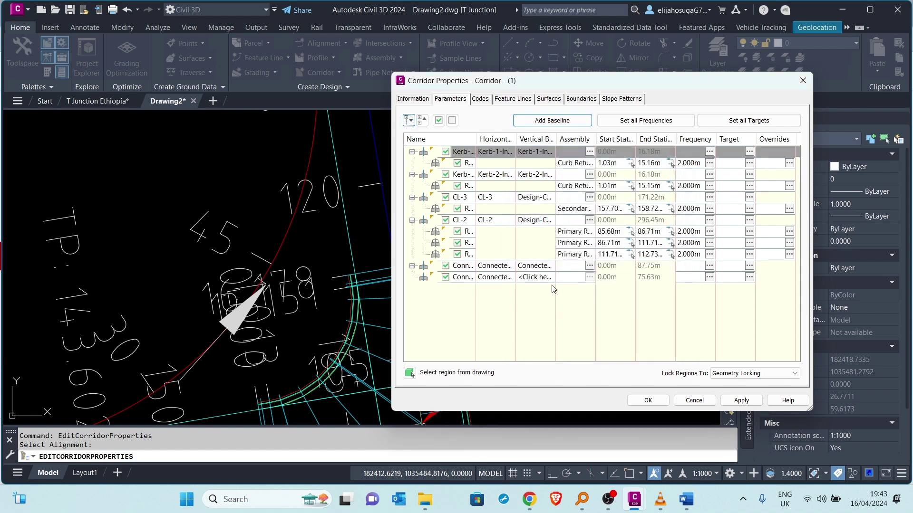
pyautogui.click(537, 277)
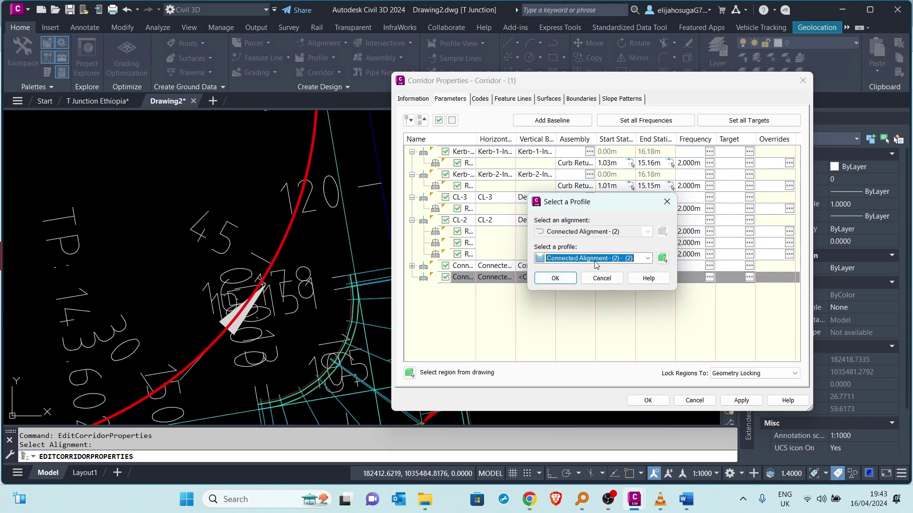
pyautogui.click(556, 279)
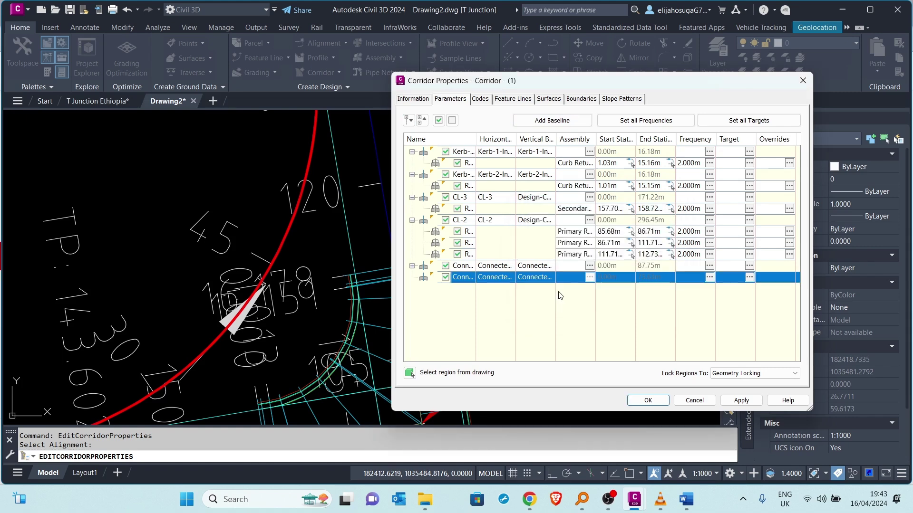
# Step: Add a region to the northern baseline with the Basic Road (Kerb NO Footpath) assembly picked from the drawing, and rebuild the corridor
pyautogui.rightClick(515, 278)
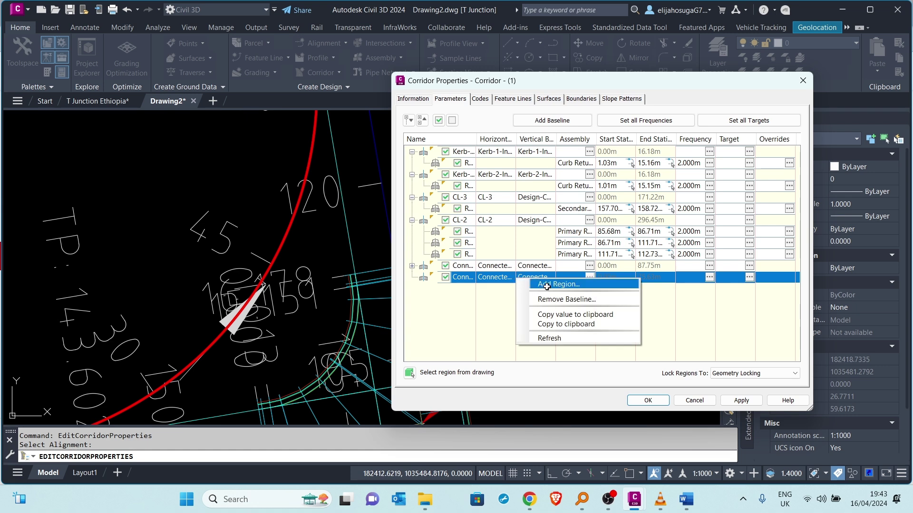
pyautogui.click(546, 285)
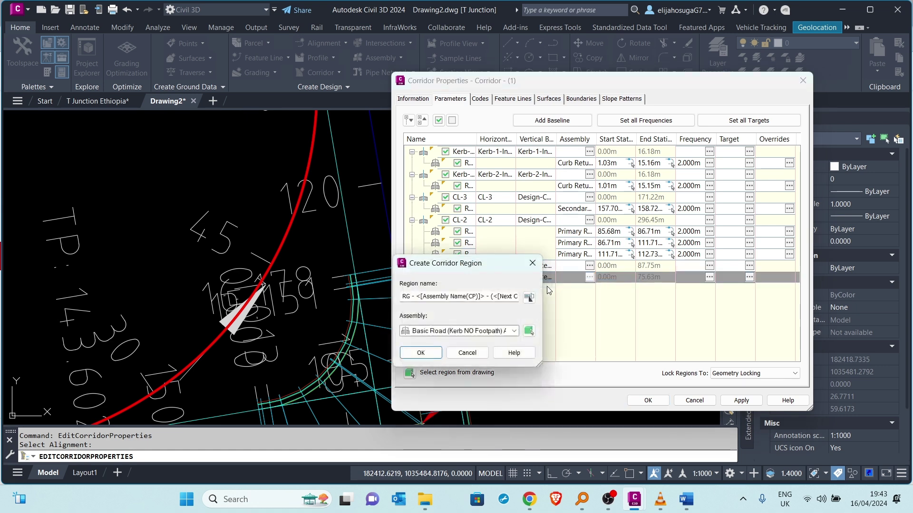
pyautogui.click(528, 332)
pyautogui.scroll(-5, 483, 314)
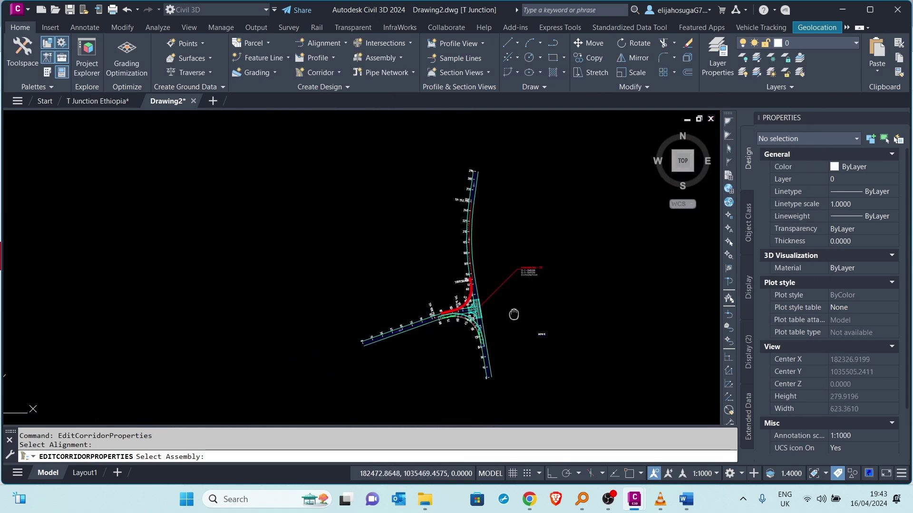
pyautogui.scroll(5, 483, 333)
pyautogui.moveTo(475, 390); pyautogui.dragTo(428, 273, button='middle')
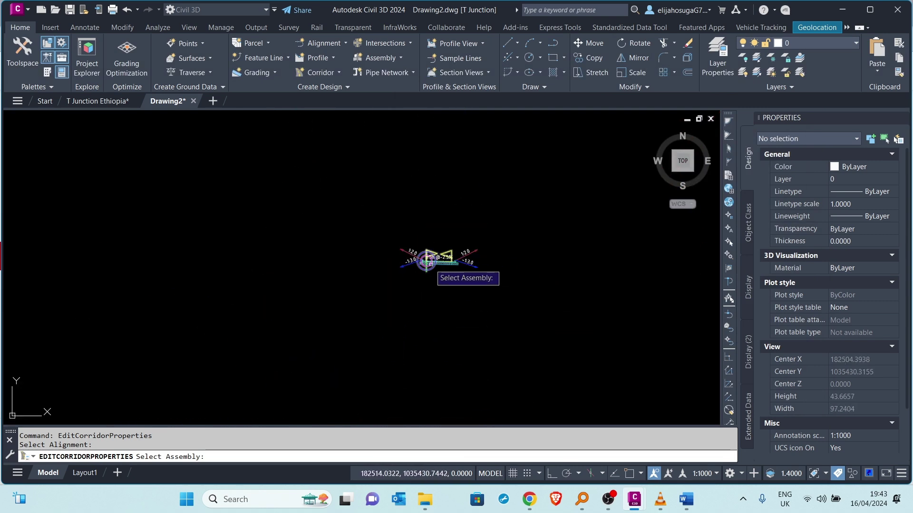
pyautogui.scroll(3, 423, 269)
pyautogui.click(424, 269)
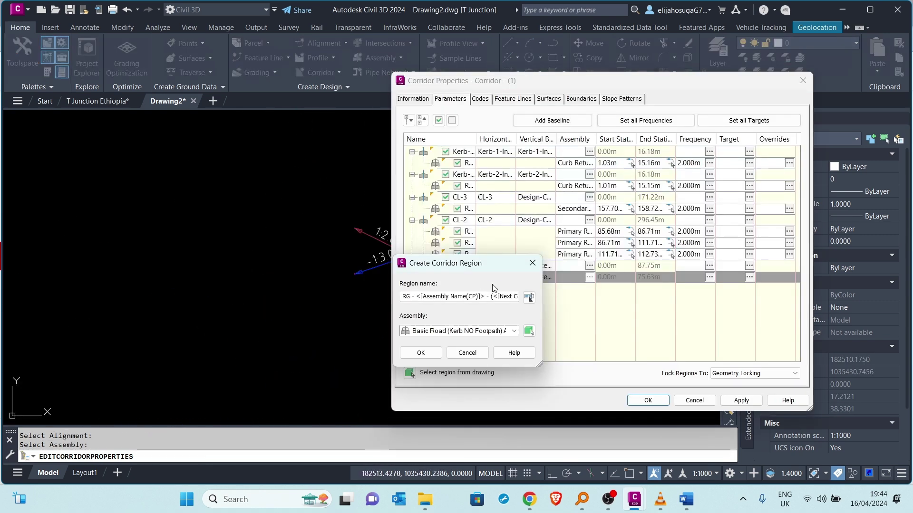
pyautogui.click(421, 353)
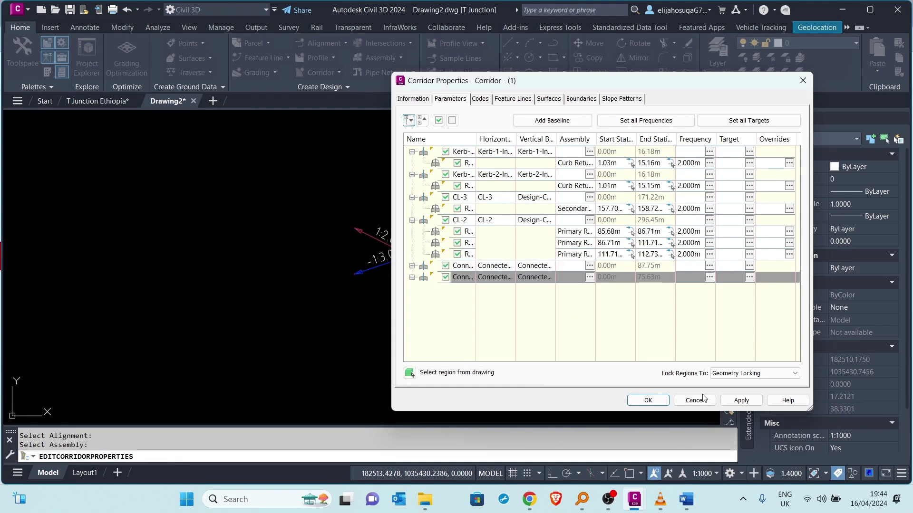
pyautogui.click(647, 401)
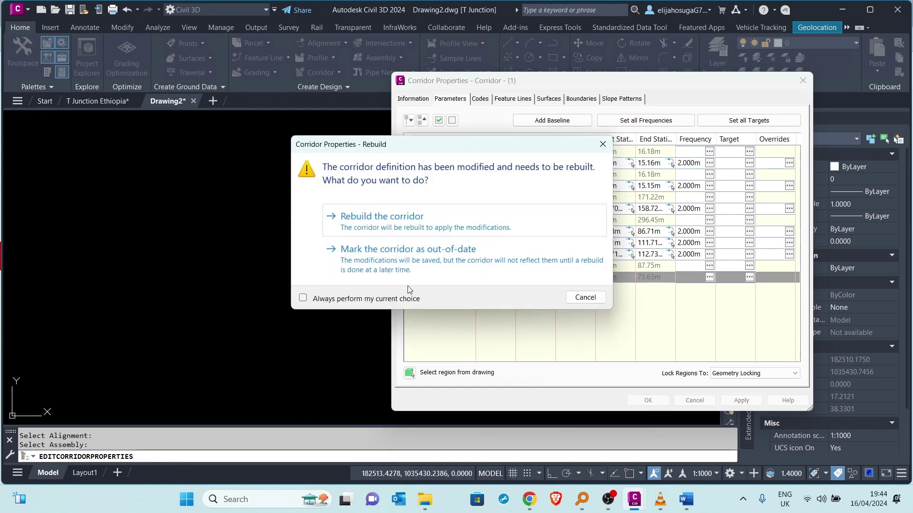
pyautogui.click(381, 217)
# Step: Examine both curved connections of the rebuilt corridor, especially where they overlap each other and meet the T-junction
pyautogui.scroll(-10, 551, 230)
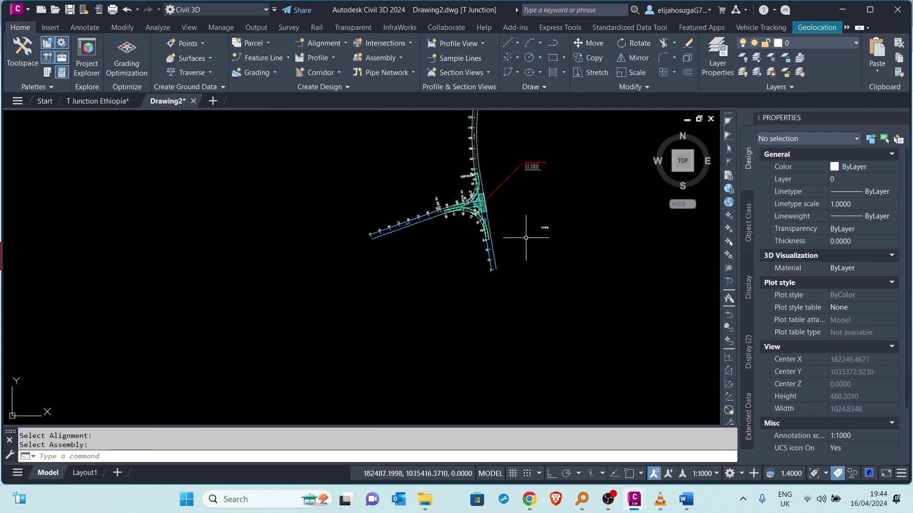
pyautogui.scroll(8, 427, 254)
pyautogui.scroll(-4, 428, 255)
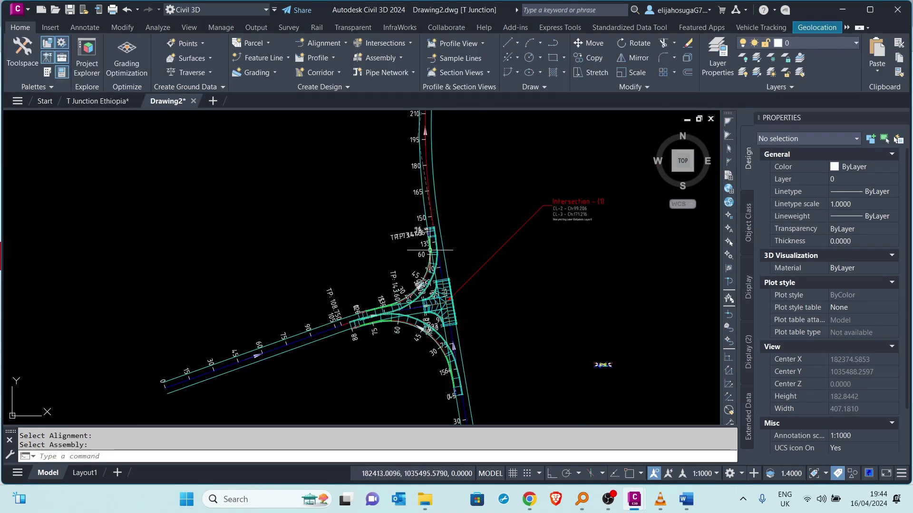
pyautogui.scroll(10, 431, 229)
pyautogui.scroll(-4, 418, 215)
pyautogui.moveTo(422, 259); pyautogui.dragTo(346, 178, button='middle')
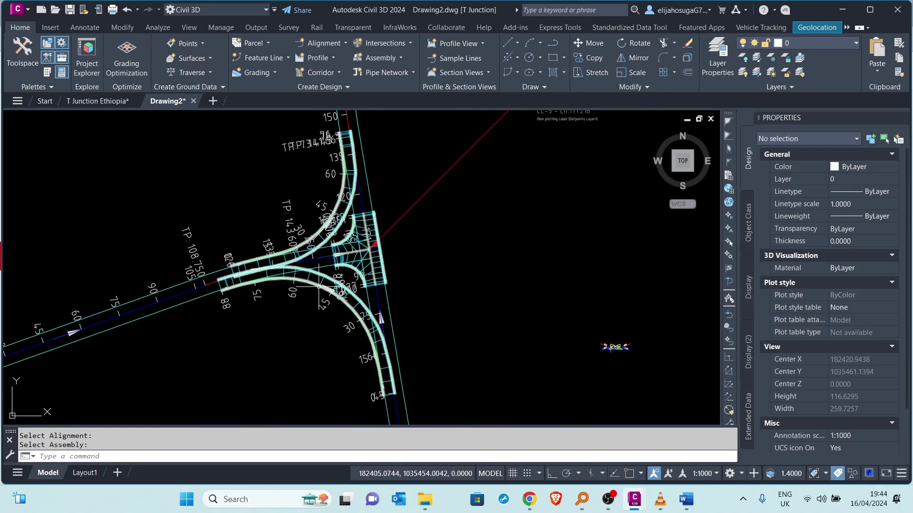
pyautogui.scroll(8, 318, 286)
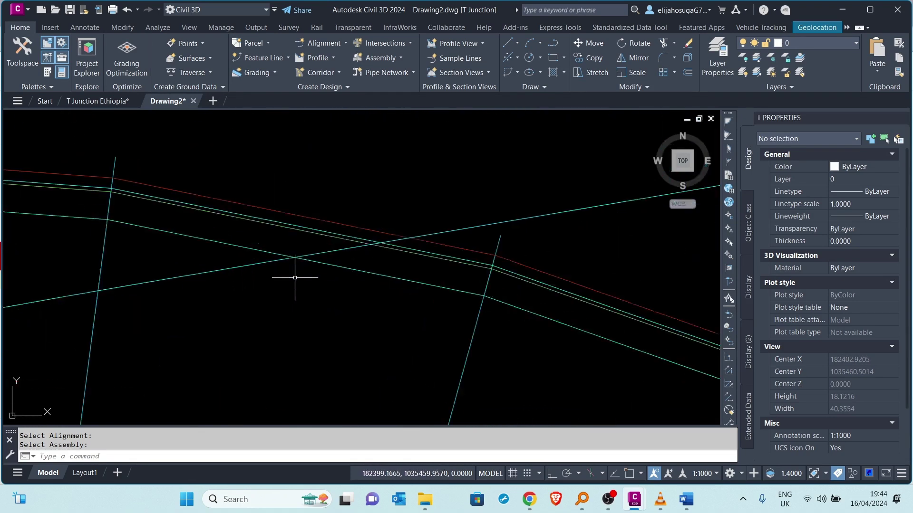
pyautogui.scroll(-2, 357, 248)
pyautogui.scroll(-2, 380, 260)
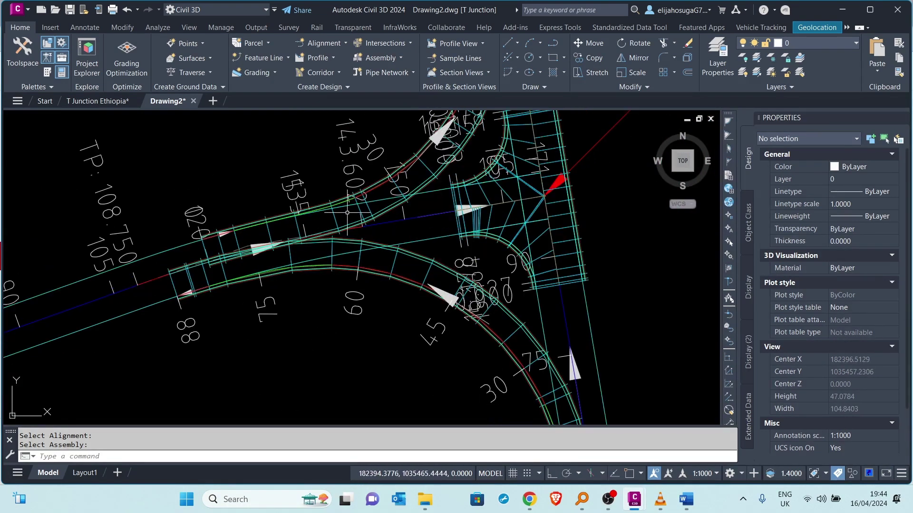
pyautogui.scroll(-5, 348, 214)
pyautogui.scroll(8, 448, 283)
pyautogui.scroll(-8, 448, 284)
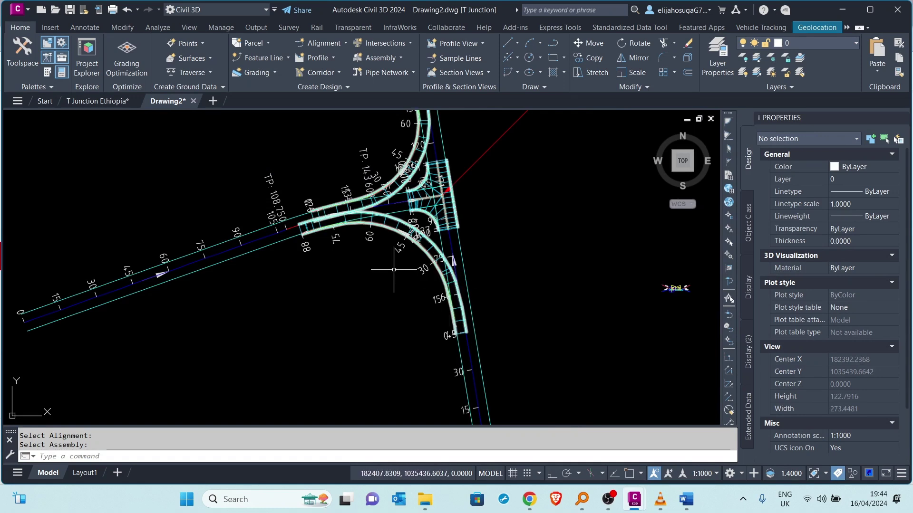
pyautogui.scroll(6, 290, 236)
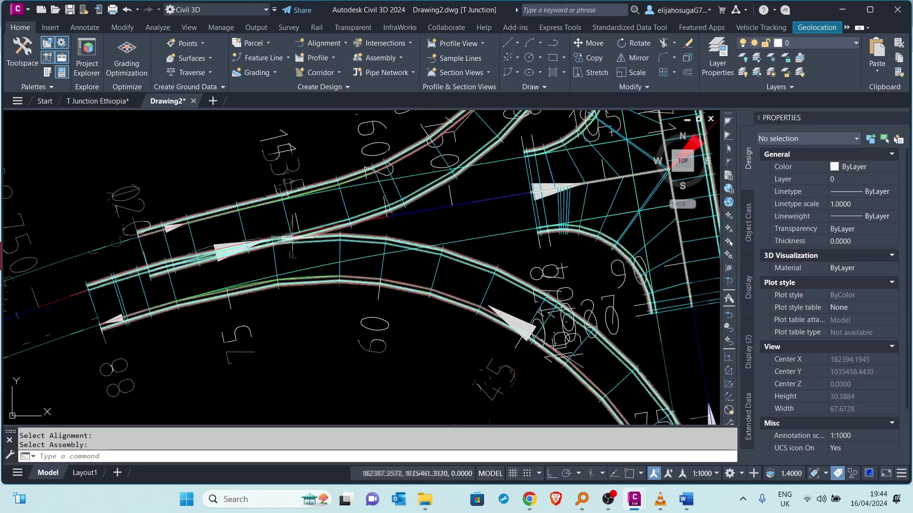
pyautogui.scroll(-5, 290, 236)
pyautogui.scroll(5, 322, 241)
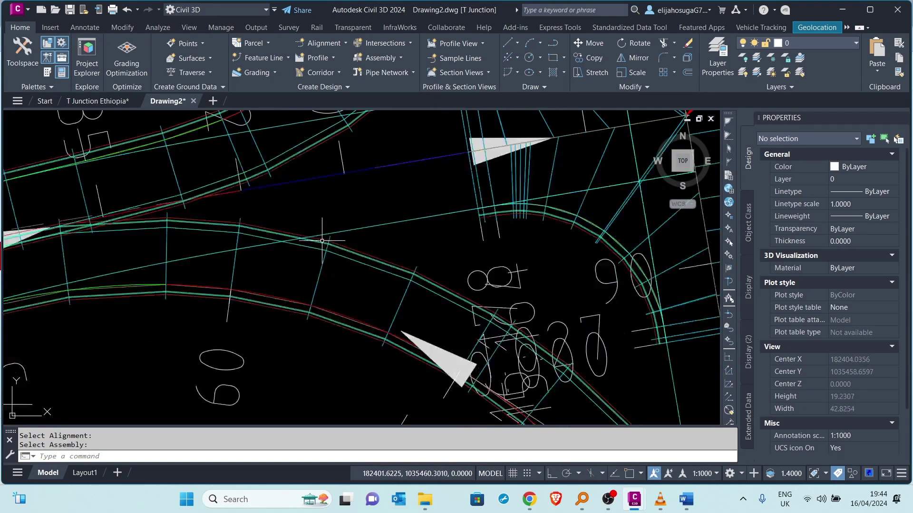
pyautogui.scroll(-2, 266, 232)
pyautogui.moveTo(321, 274); pyautogui.dragTo(230, 205, button='middle')
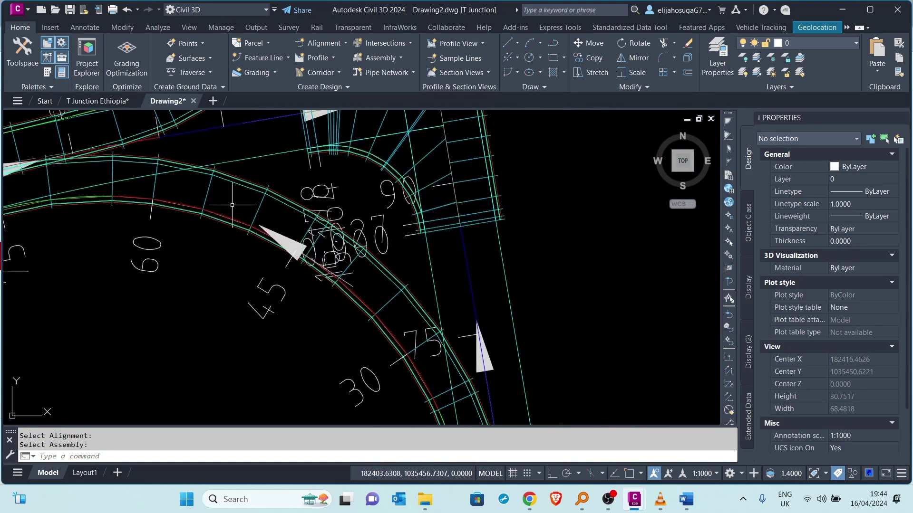
# Step: Edit the southern curved region's assembly frequency to 2 m along tangents and a 2 m curve increment
pyautogui.click(209, 191)
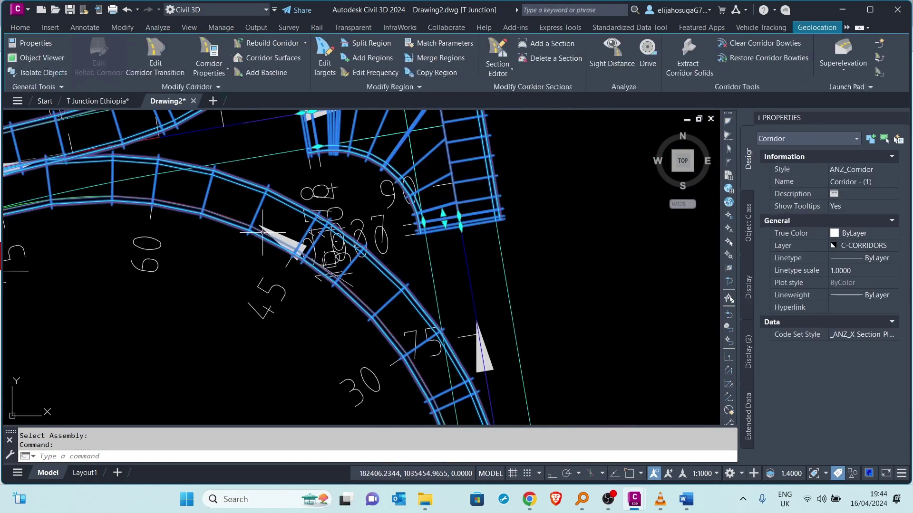
pyautogui.scroll(-5, 249, 267)
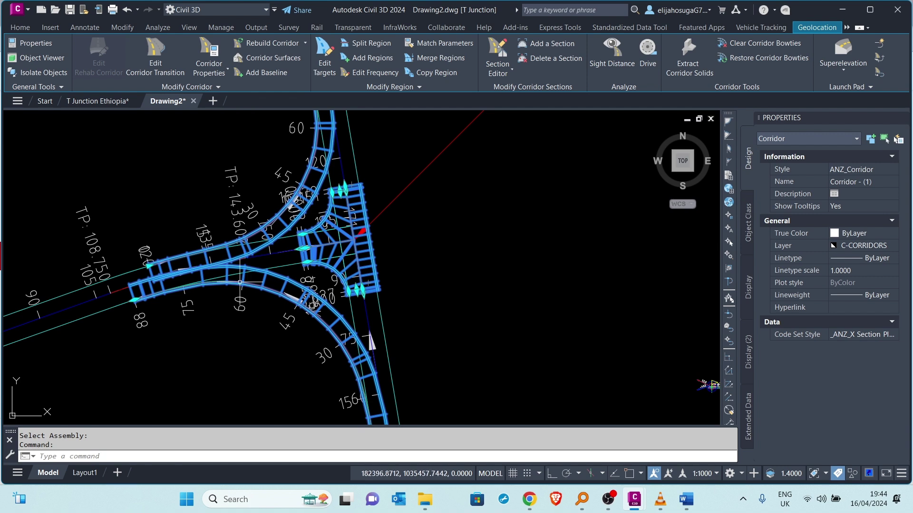
pyautogui.click(365, 76)
pyautogui.press('Escape')
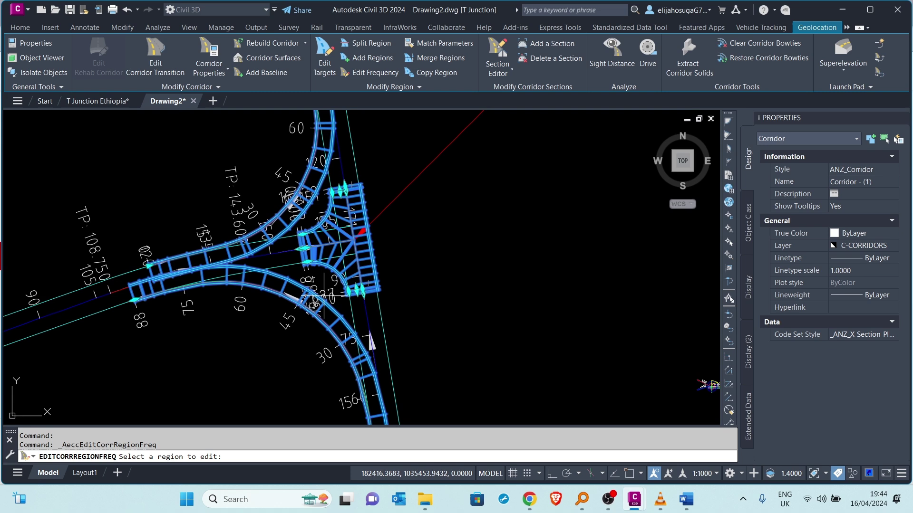
pyautogui.click(365, 351)
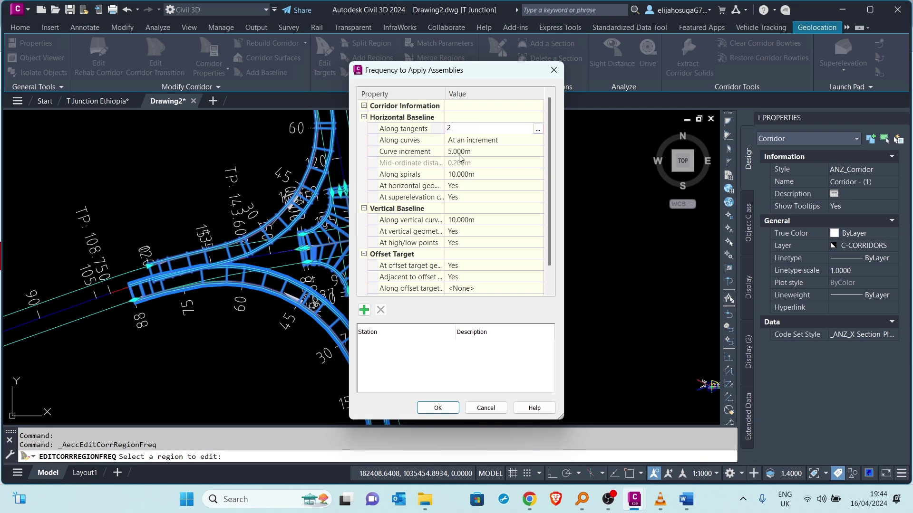
pyautogui.press('Return')
pyautogui.click(455, 153)
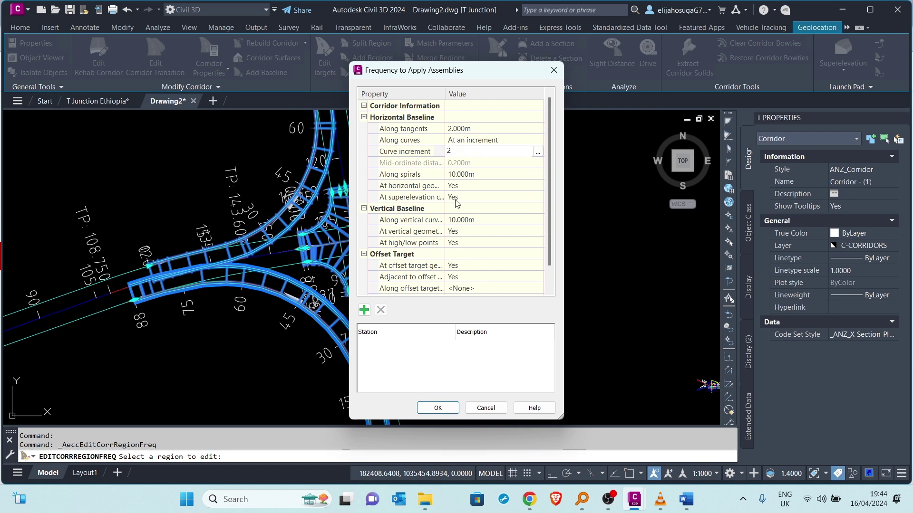
pyautogui.press('Return')
pyautogui.scroll(-1, 461, 256)
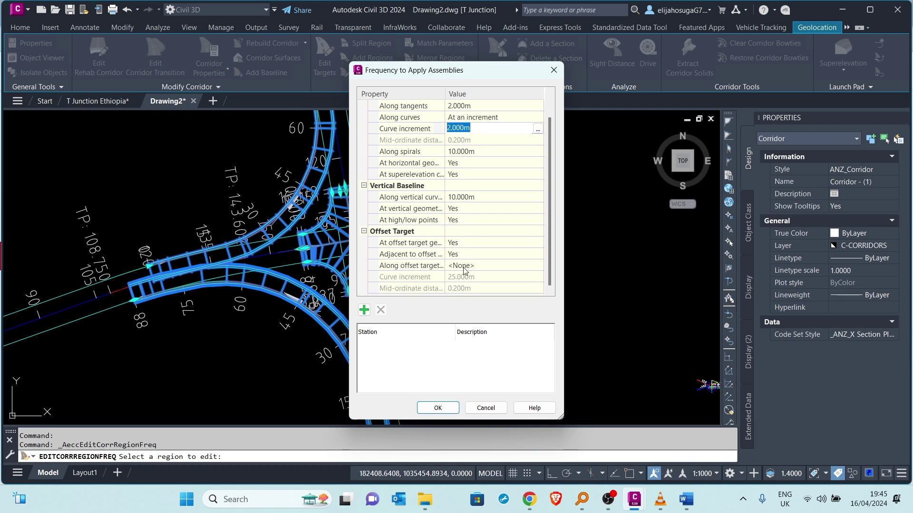
# Step: Set the southern region's frequency along offset target curves to At an increment with a 2 m curve increment, and apply the settings
pyautogui.click(458, 243)
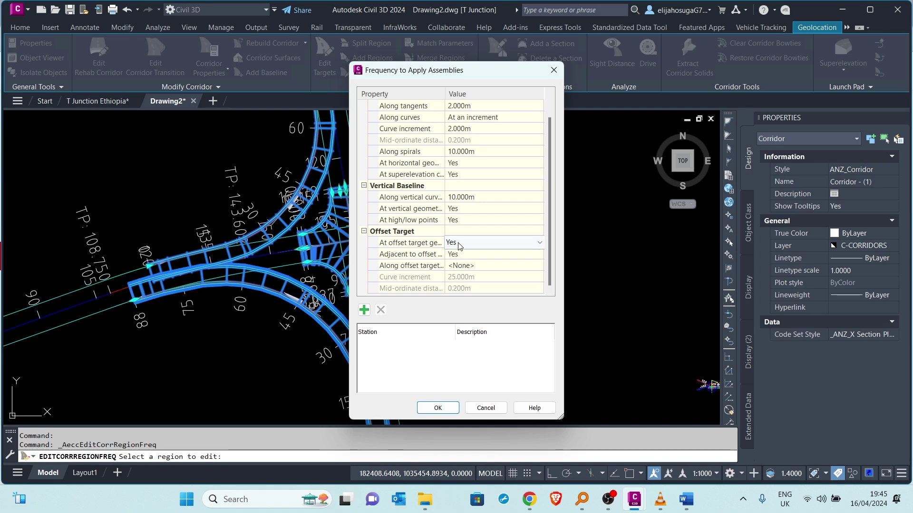
pyautogui.click(475, 243)
pyautogui.click(469, 257)
pyautogui.click(469, 265)
pyautogui.click(469, 265)
pyautogui.click(469, 287)
pyautogui.click(455, 278)
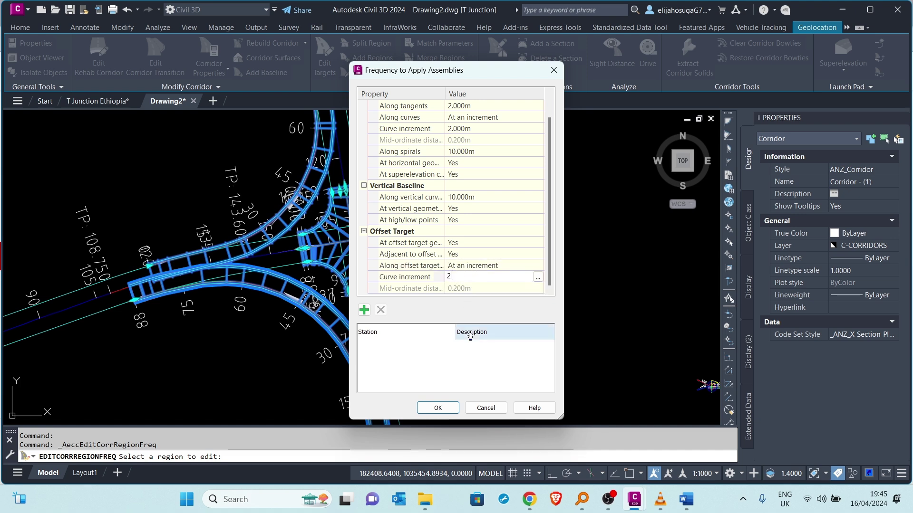
pyautogui.click(446, 411)
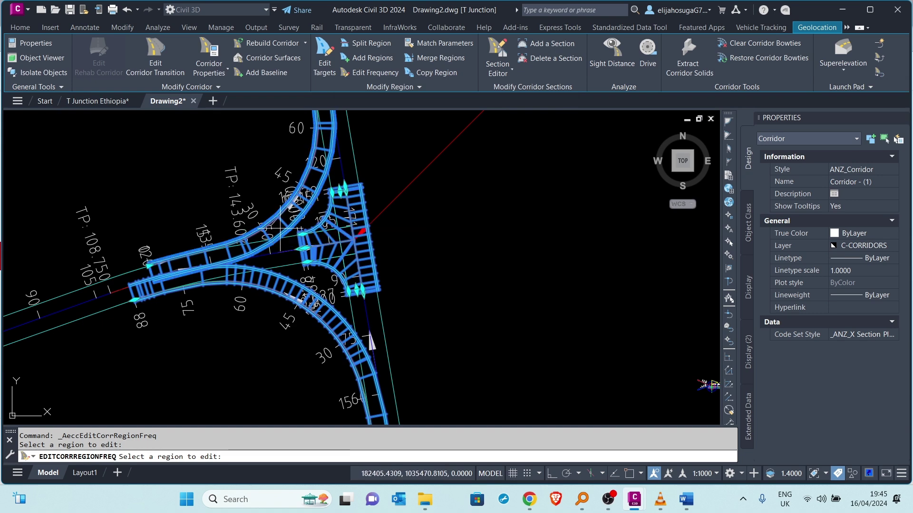
# Step: Edit the northern curved region's assembly frequency to 2 m along tangents, a 2 m curve increment and 2 m along spirals
pyautogui.click(280, 232)
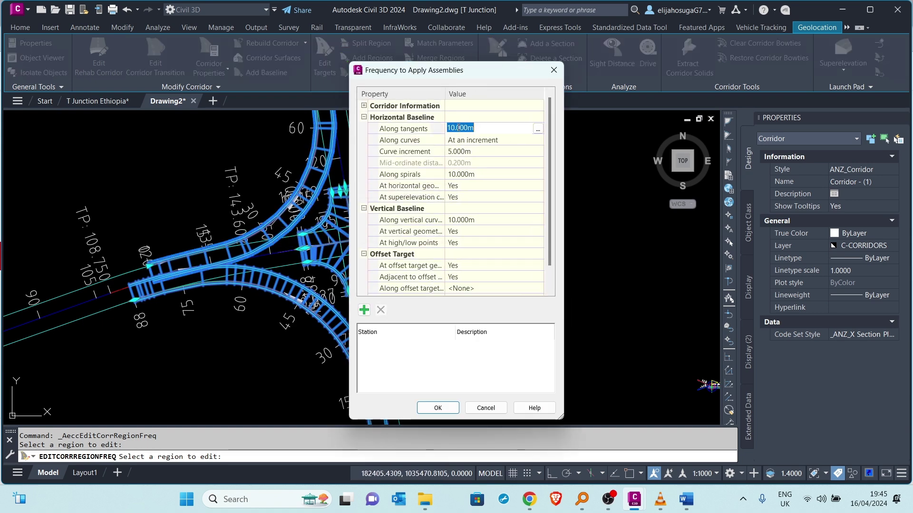
pyautogui.press('Return')
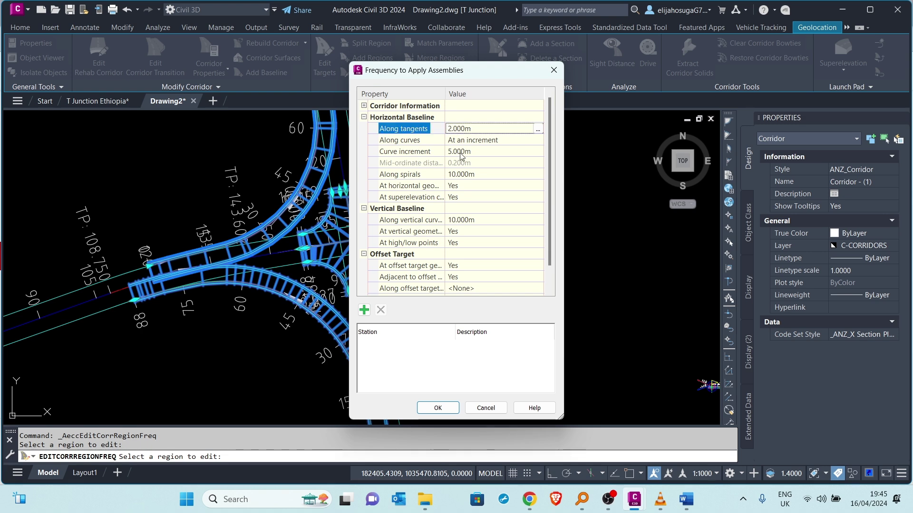
pyautogui.click(455, 150)
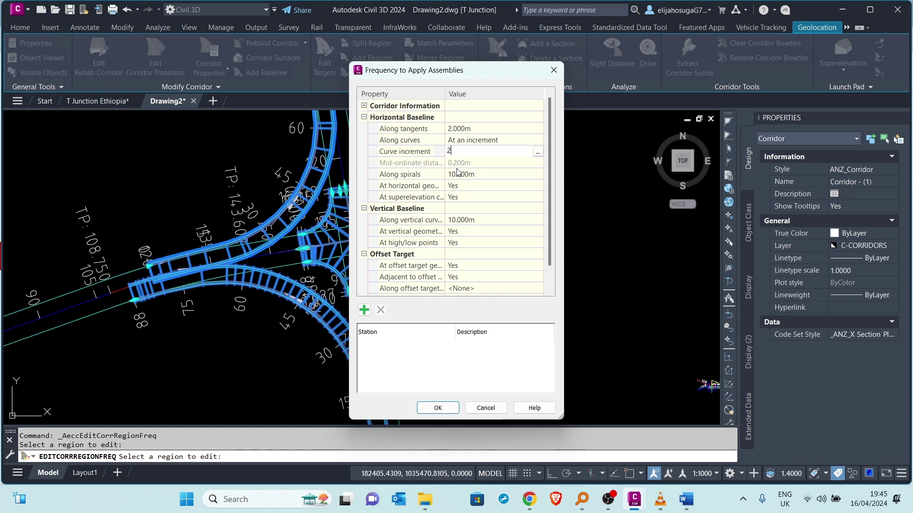
pyautogui.press('Return')
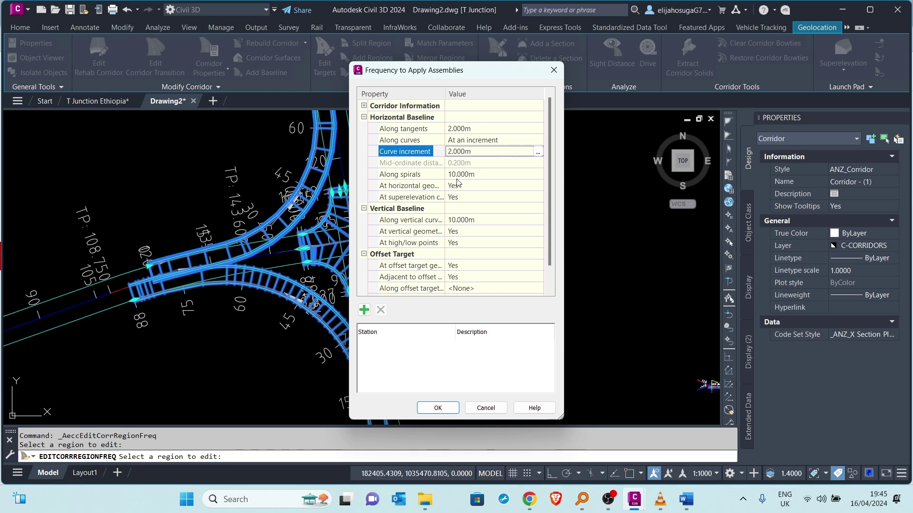
pyautogui.click(458, 176)
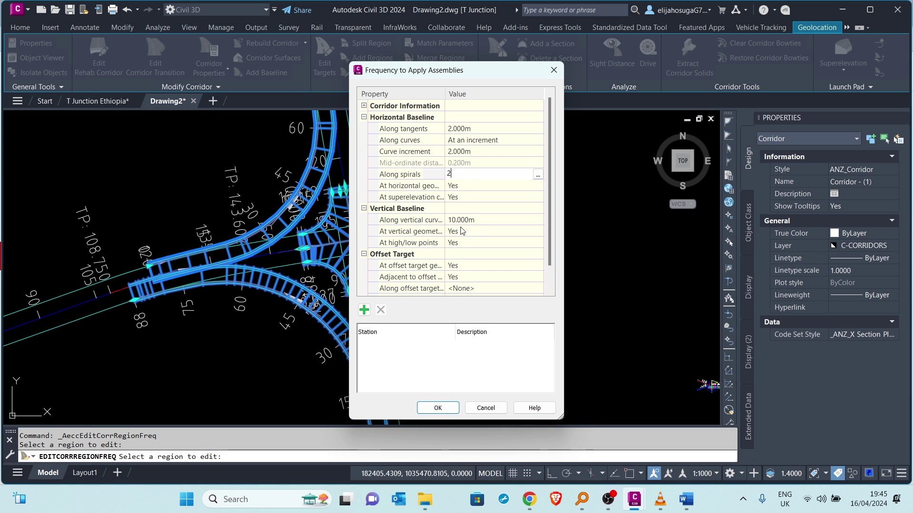
pyautogui.press('Return')
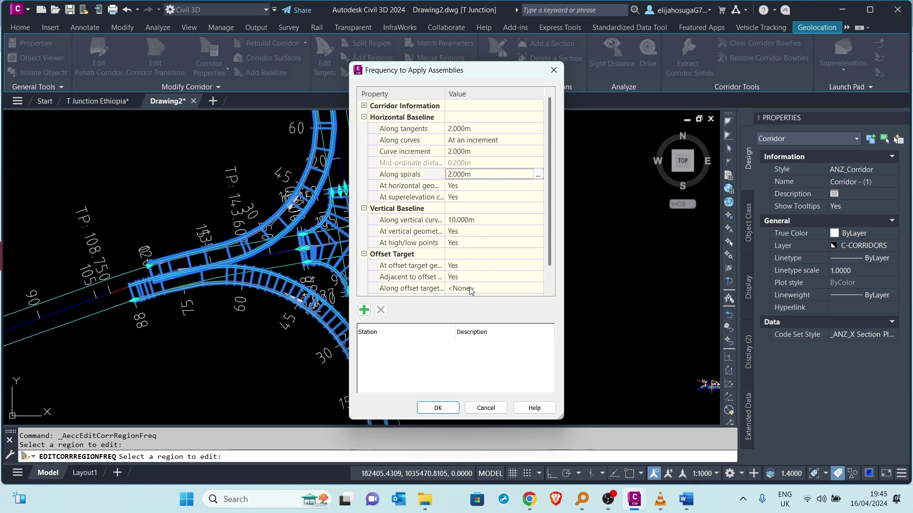
# Step: Set the northern region's frequency along offset target curves to At an increment, apply the settings and finish the frequency editing
pyautogui.scroll(-1, 472, 257)
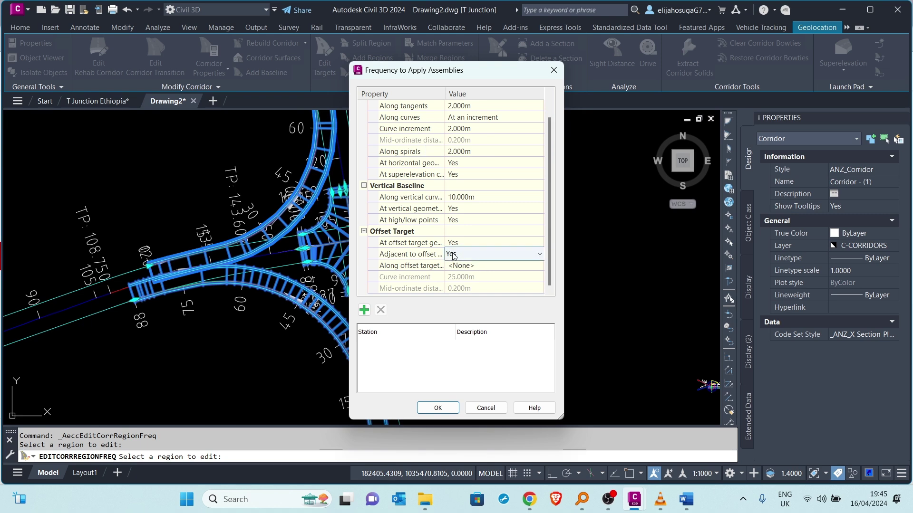
pyautogui.click(459, 265)
pyautogui.click(460, 266)
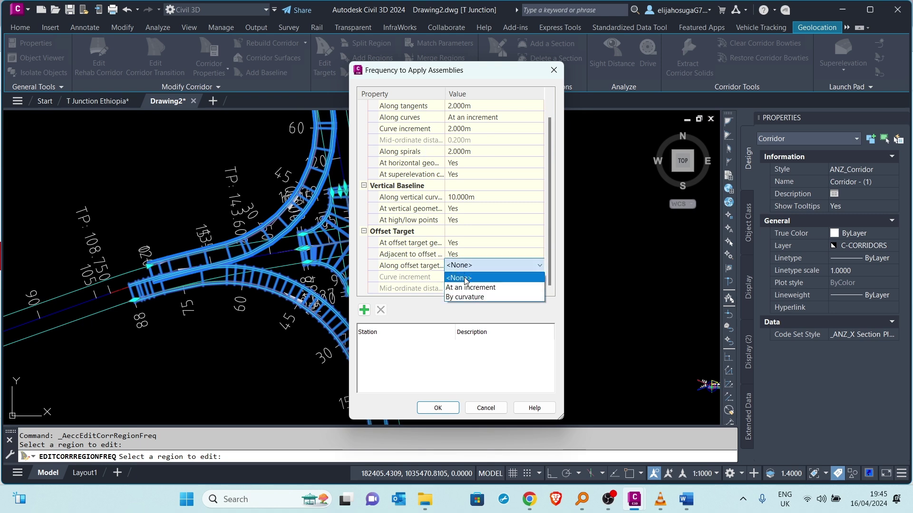
pyautogui.click(465, 288)
pyautogui.click(455, 277)
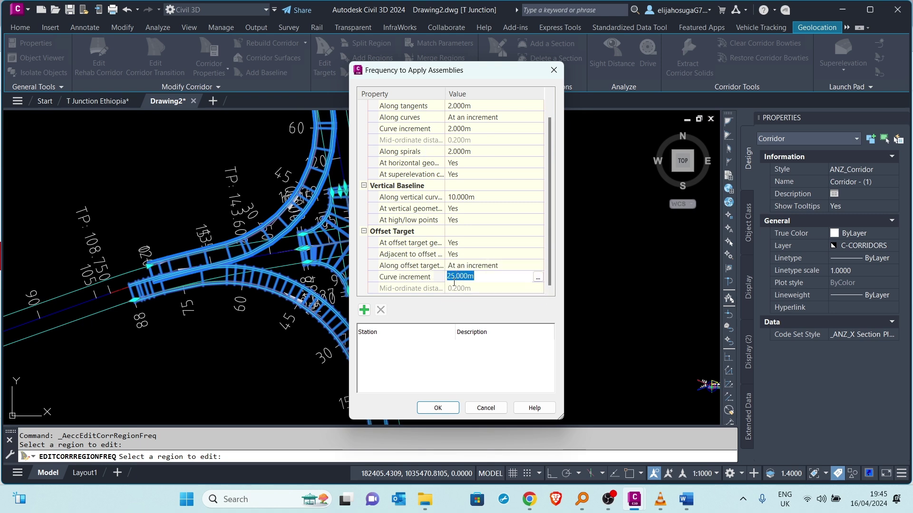
pyautogui.click(448, 411)
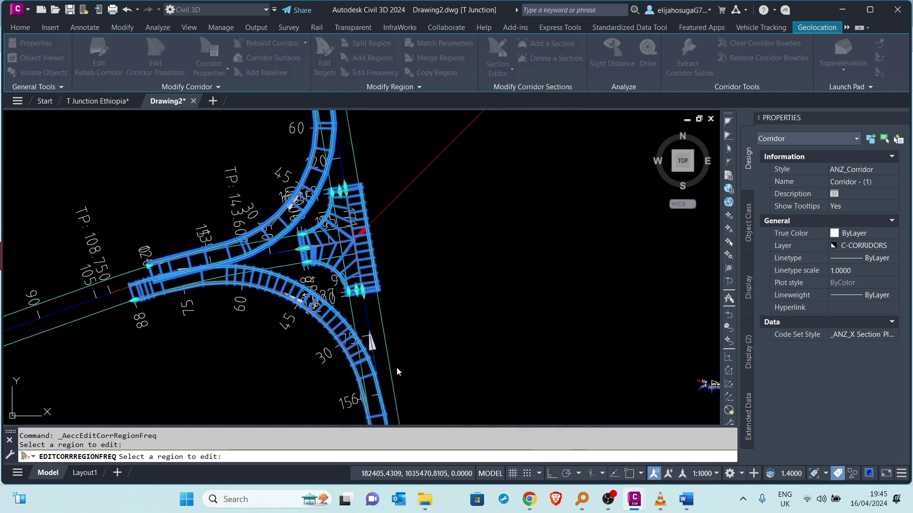
pyautogui.press('Escape')
# Step: Examine the assembly spacing on both curved connections, especially where they overlap and cross the road edge lines
pyautogui.scroll(5, 258, 271)
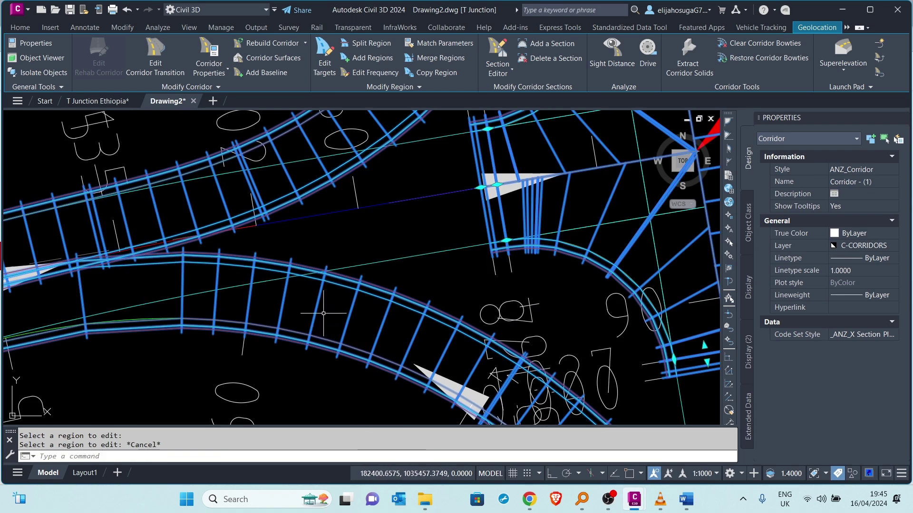
pyautogui.scroll(-2, 318, 286)
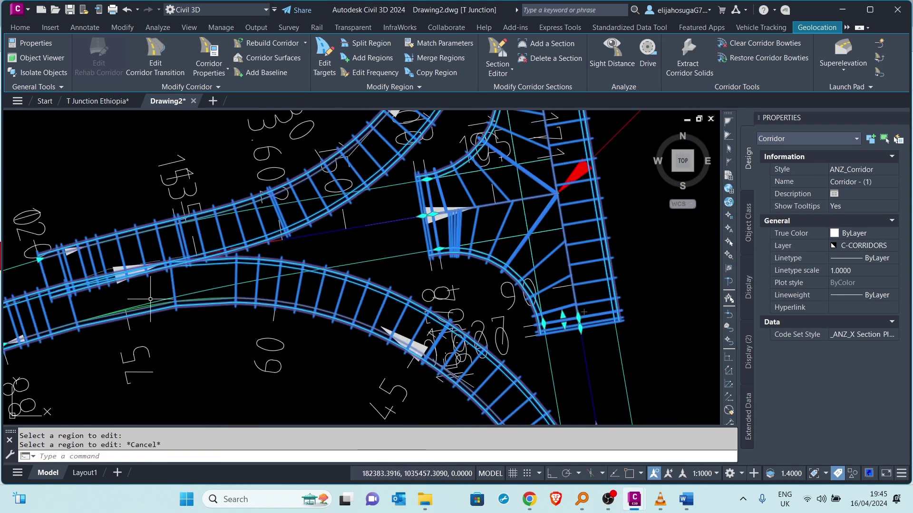
pyautogui.scroll(-1, 148, 301)
pyautogui.scroll(-1, 257, 294)
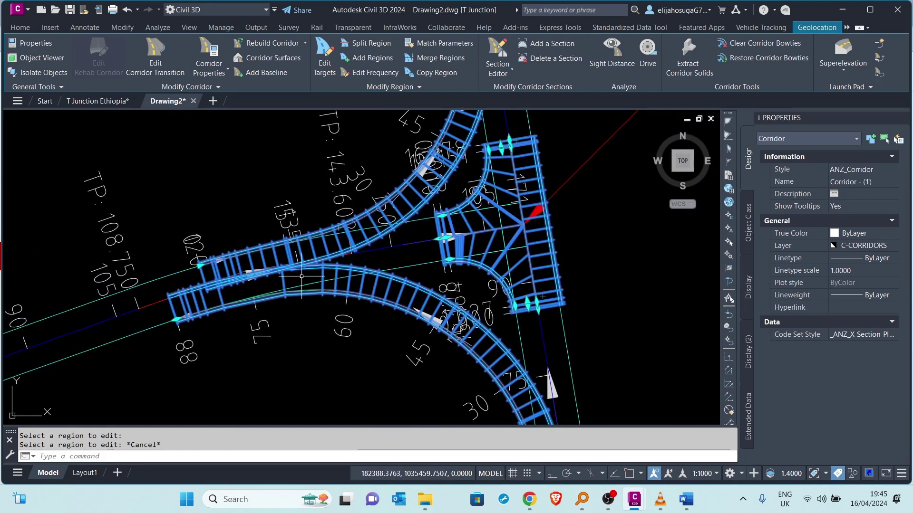
pyautogui.scroll(5, 333, 272)
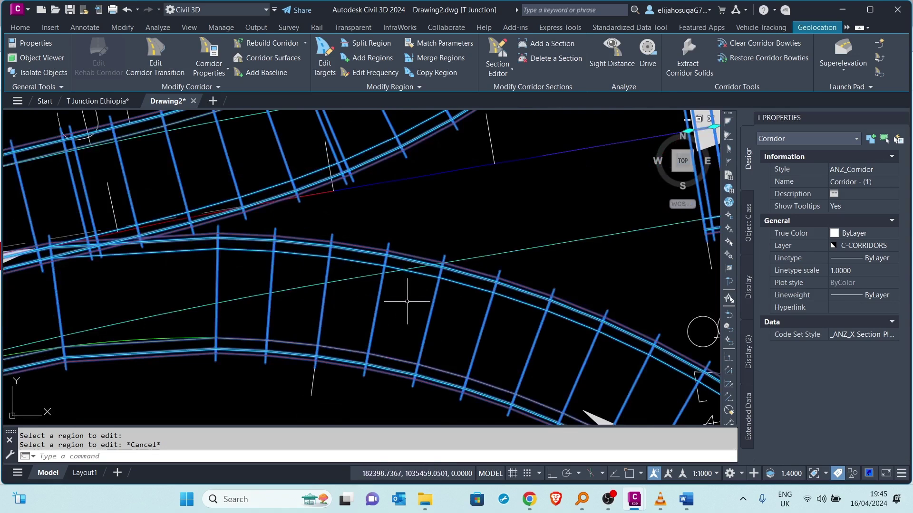
pyautogui.scroll(-3, 386, 302)
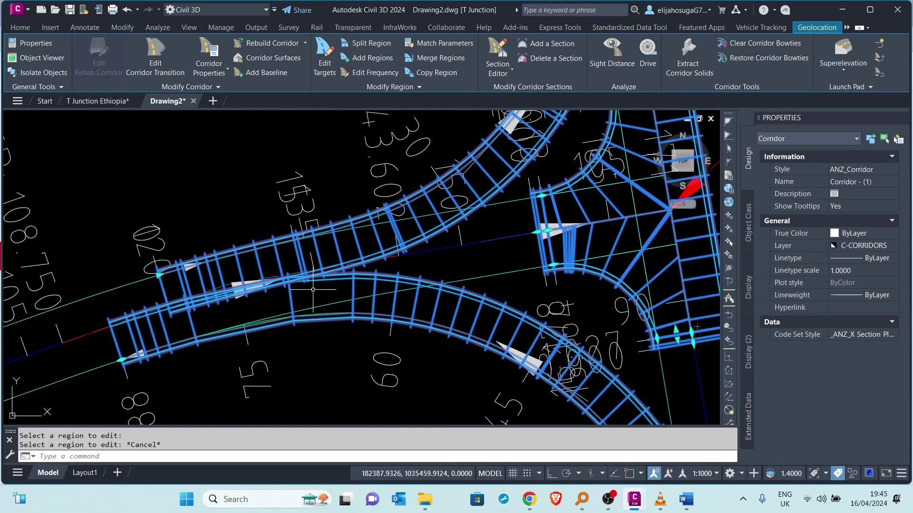
pyautogui.scroll(-2, 399, 272)
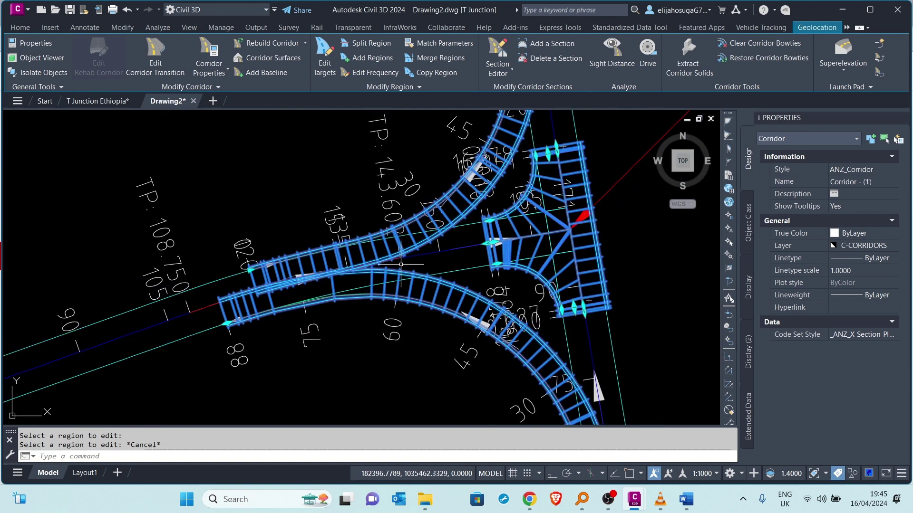
# Step: Split the southern curved region at about station 30.47 m, where its outer edge crosses the north-south road's edge line
pyautogui.click(369, 45)
pyautogui.scroll(4, 400, 282)
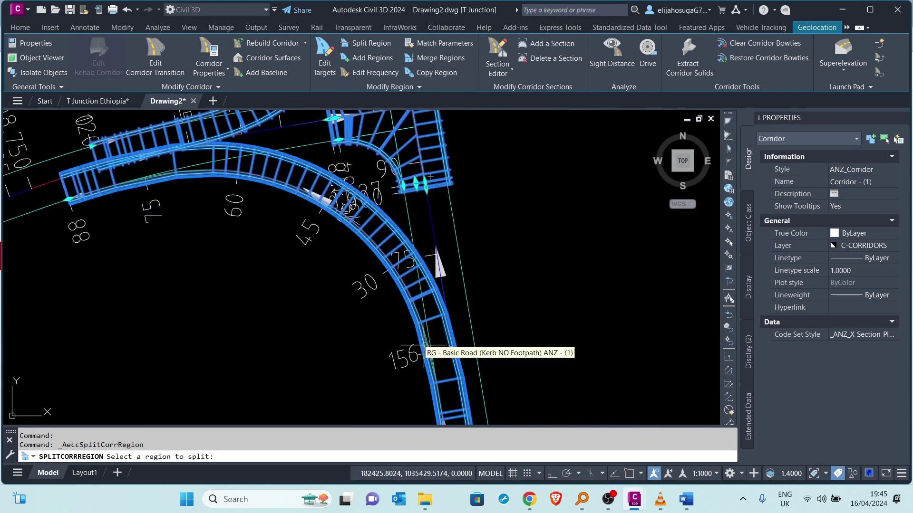
pyautogui.scroll(2, 409, 226)
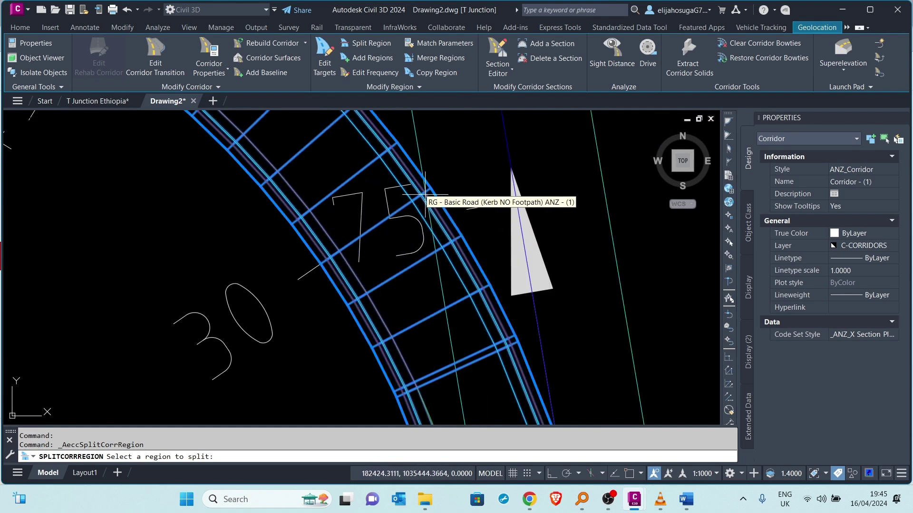
pyautogui.scroll(2, 422, 185)
pyautogui.scroll(2, 420, 168)
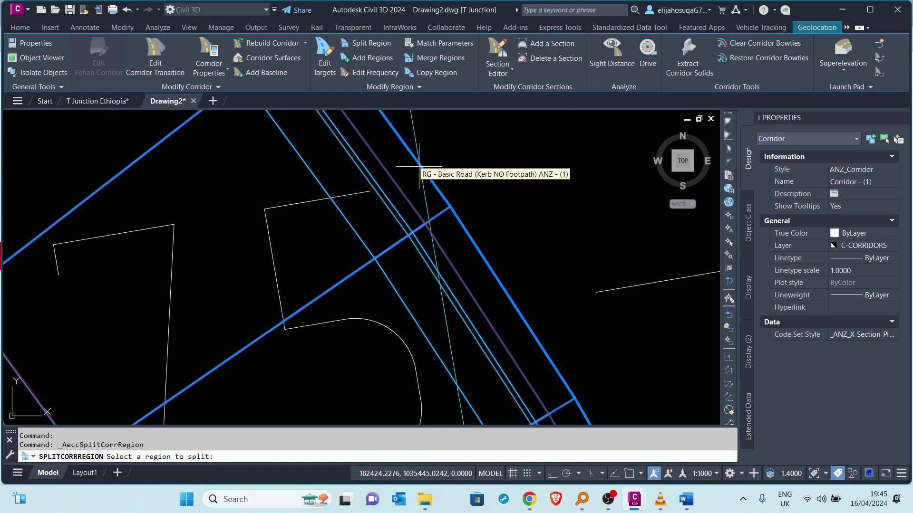
pyautogui.click(419, 167)
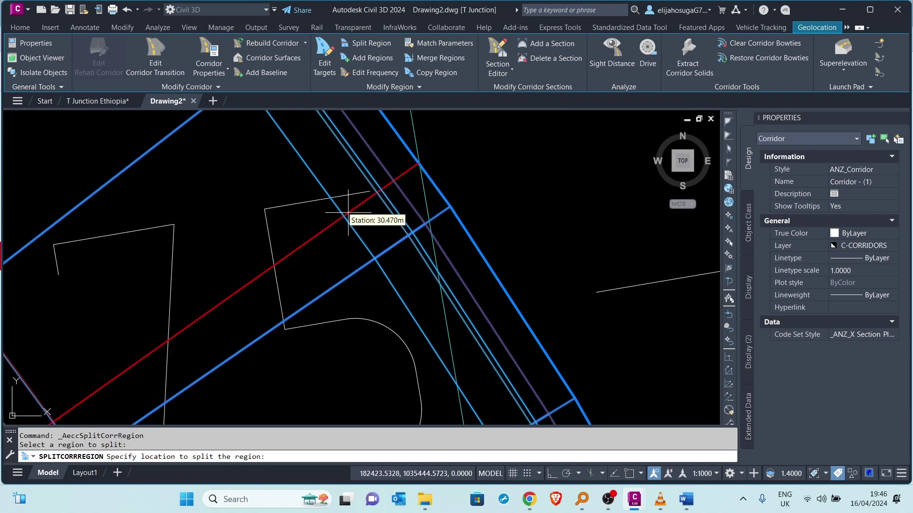
pyautogui.click(344, 213)
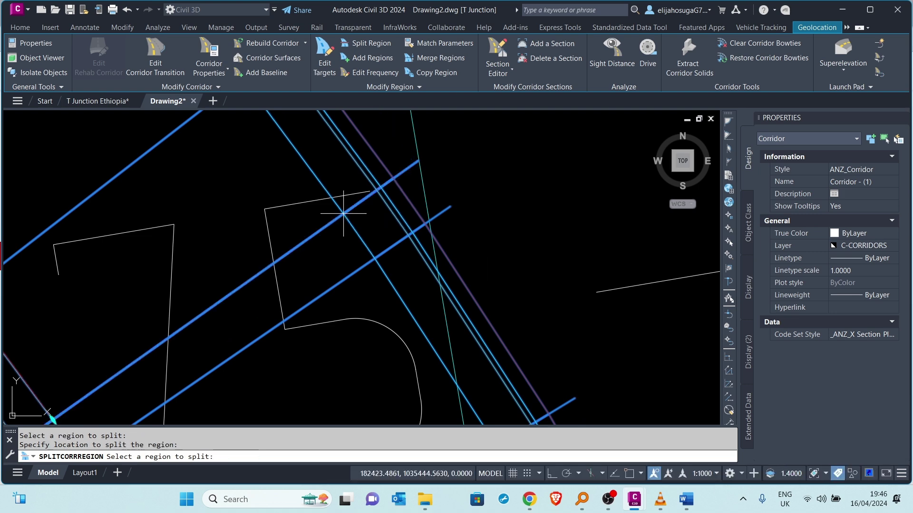
# Step: Split the southern curve's remaining region again where its outer edge crosses the side road's southern edge line, between stations 45 and 60
pyautogui.scroll(-3, 343, 209)
pyautogui.scroll(-5, 321, 268)
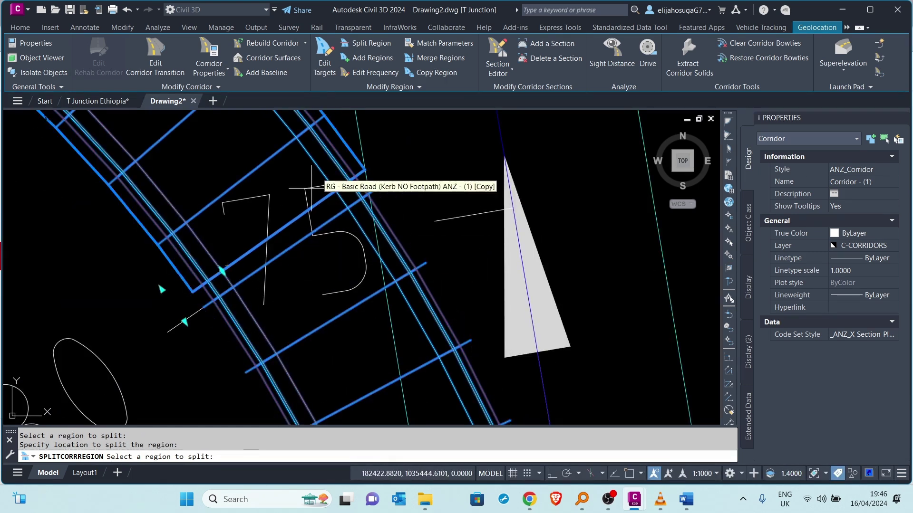
pyautogui.moveTo(143, 136); pyautogui.dragTo(317, 236, button='middle')
pyautogui.scroll(2, 291, 189)
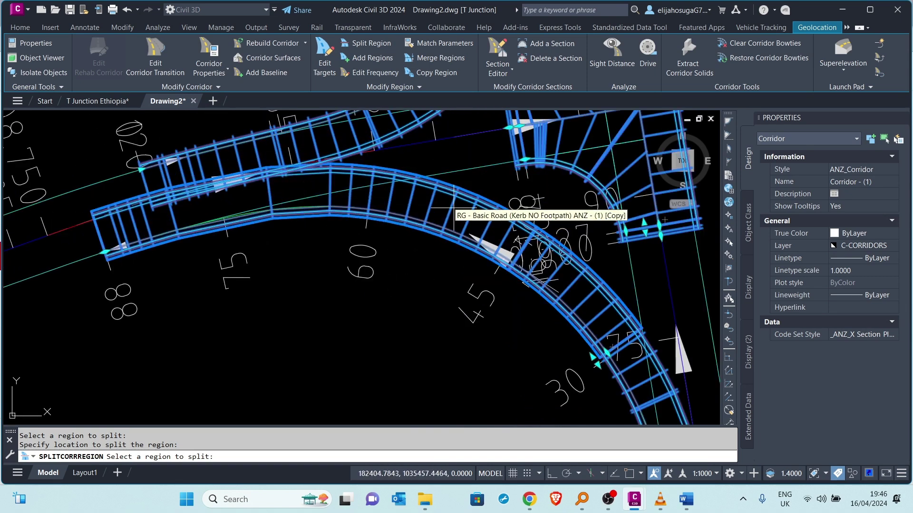
pyautogui.scroll(4, 419, 193)
pyautogui.scroll(3, 426, 164)
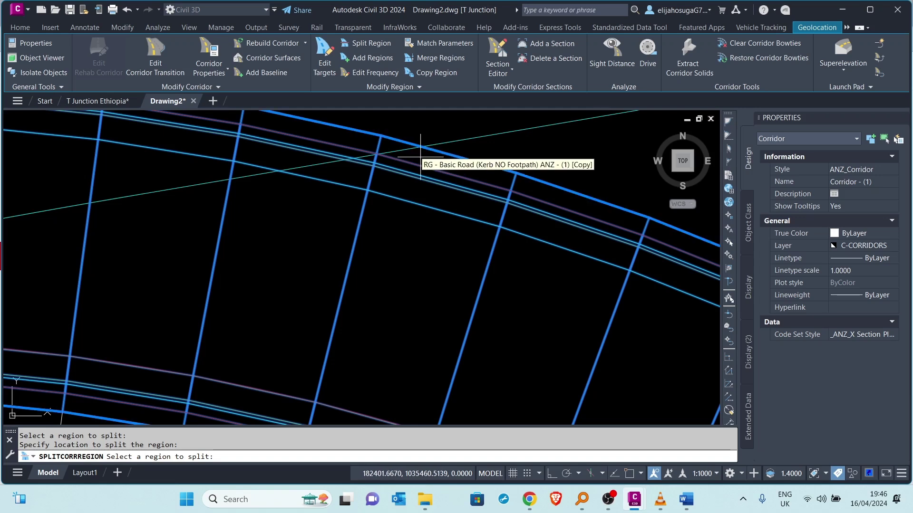
pyautogui.click(423, 150)
pyautogui.click(424, 150)
pyautogui.scroll(-4, 331, 209)
pyautogui.press('Escape')
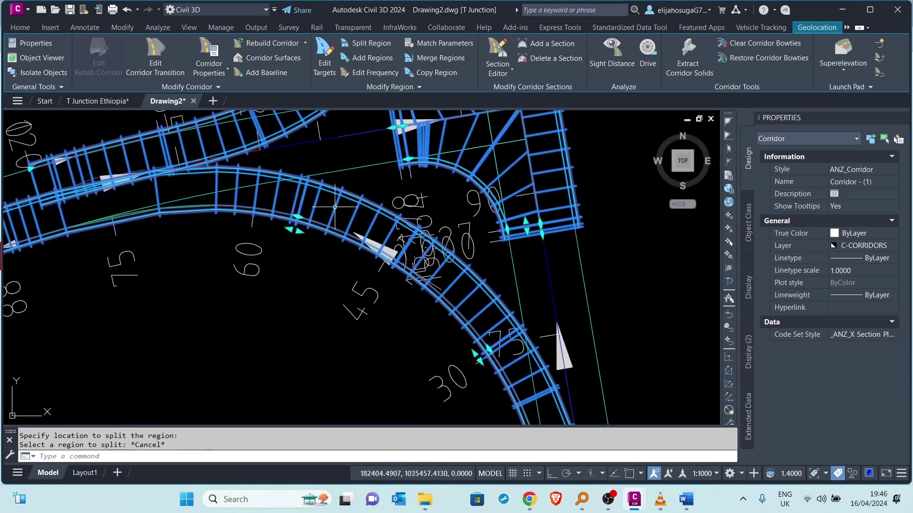
# Step: Examine the split southern curved connection along its full length, from the side road to its southern end
pyautogui.scroll(-5, 331, 209)
pyautogui.scroll(4, 373, 180)
pyautogui.scroll(-2, 351, 204)
pyautogui.scroll(2, 346, 235)
pyautogui.scroll(3, 346, 235)
pyautogui.scroll(-4, 335, 235)
pyautogui.scroll(3, 329, 236)
pyautogui.scroll(-5, 330, 236)
pyautogui.moveTo(342, 264); pyautogui.dragTo(328, 257, button='middle')
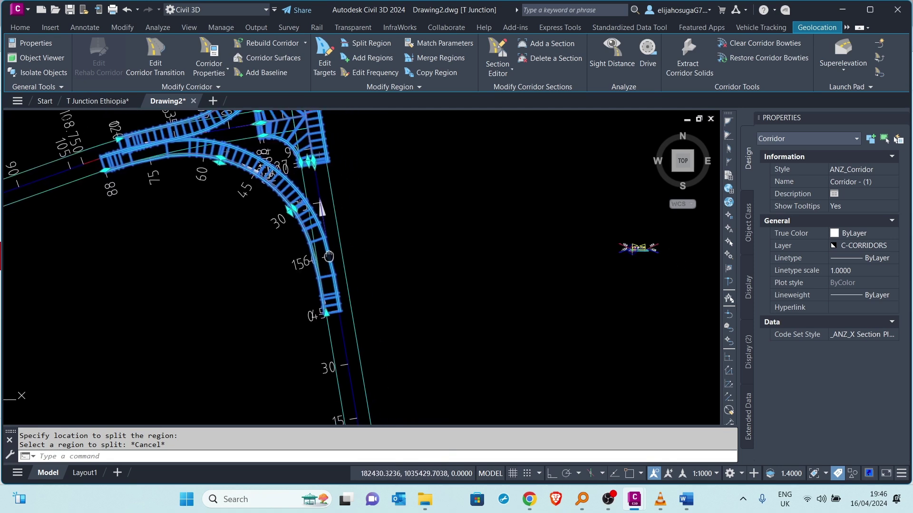
# Step: Examine where the southern curve's end region crosses the north-south road's edge line, and the outer kerb side of its assembly
pyautogui.scroll(4, 339, 271)
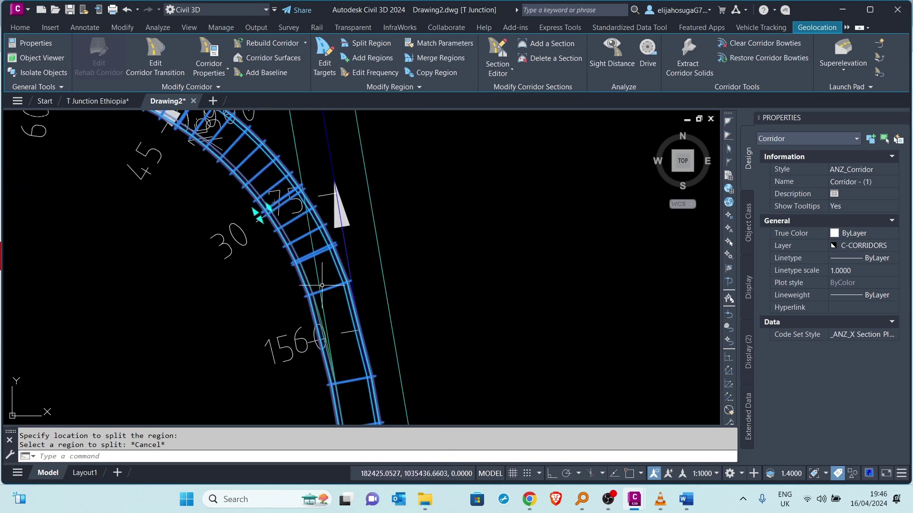
pyautogui.scroll(-5, 306, 238)
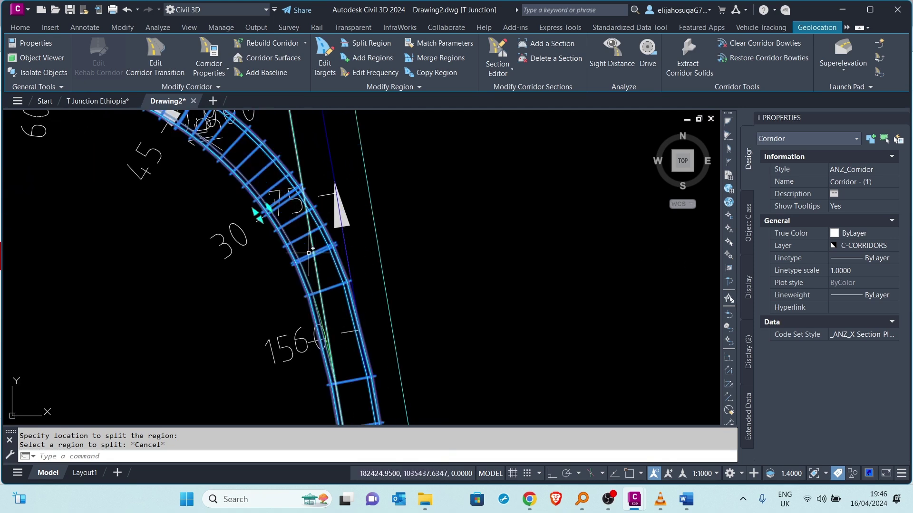
pyautogui.scroll(3, 248, 260)
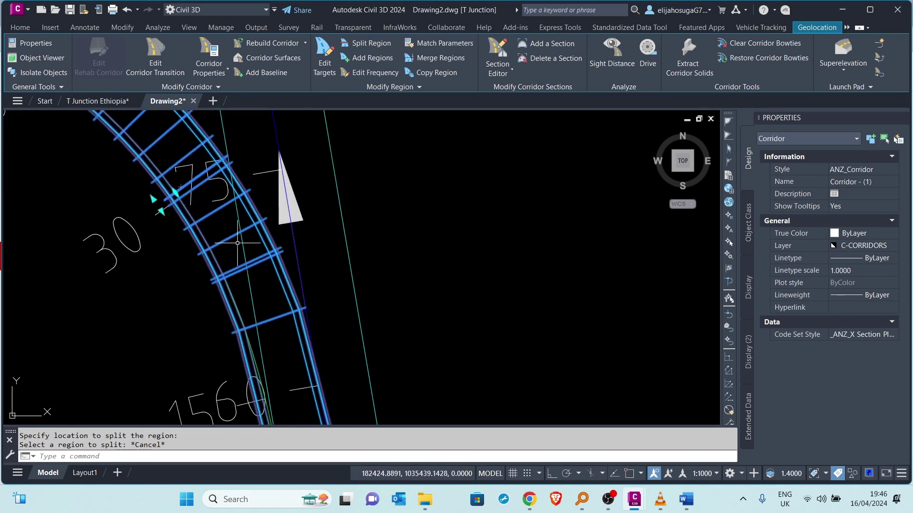
pyautogui.scroll(-1, 286, 262)
pyautogui.scroll(2, 335, 264)
pyautogui.scroll(8, 528, 244)
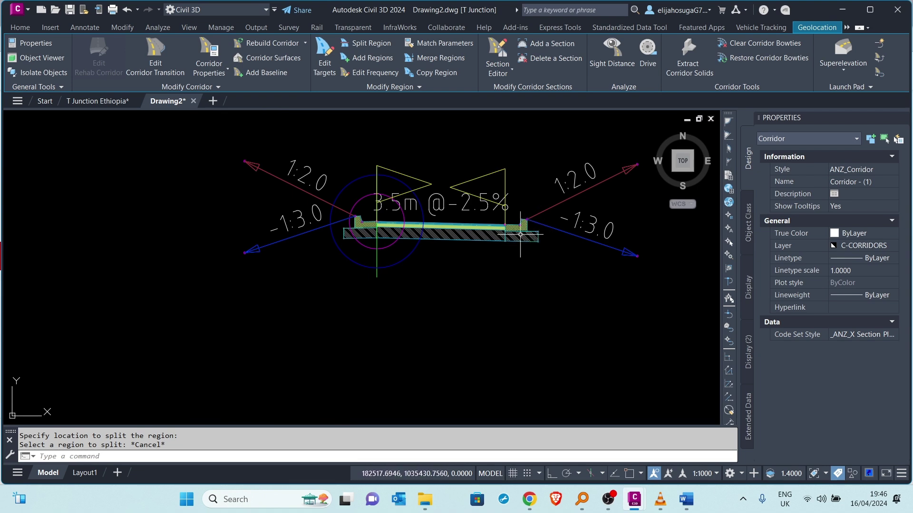
pyautogui.scroll(4, 535, 235)
pyautogui.scroll(-2, 538, 216)
pyautogui.scroll(-3, 537, 214)
# Step: Copy the Basic Road (Kerb NO Footpath) assembly and place the copy directly below the original
pyautogui.moveTo(499, 255); pyautogui.dragTo(419, 265, button='middle')
pyautogui.scroll(4, 367, 236)
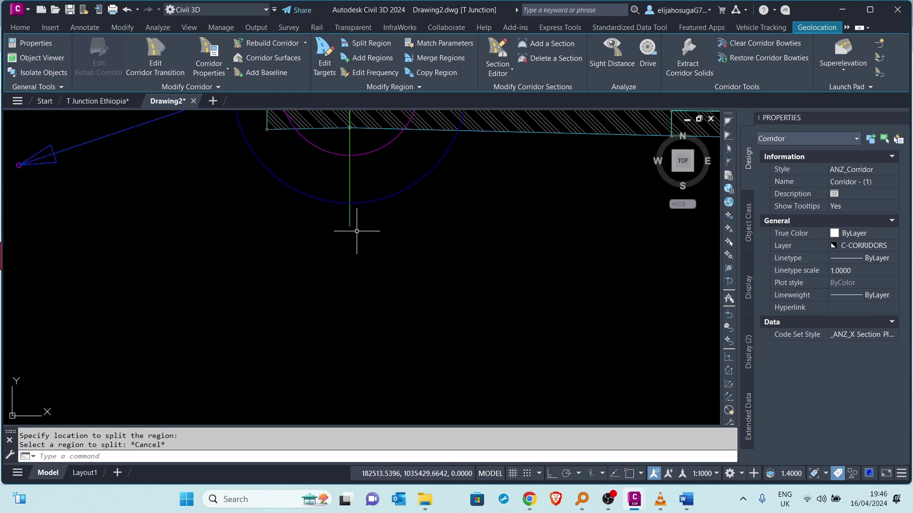
pyautogui.click(350, 228)
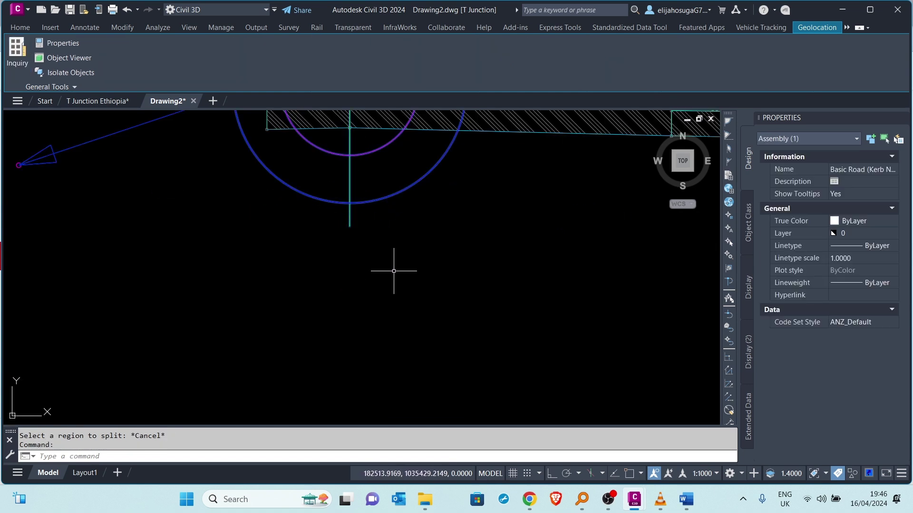
pyautogui.write('co')
pyautogui.press('Return')
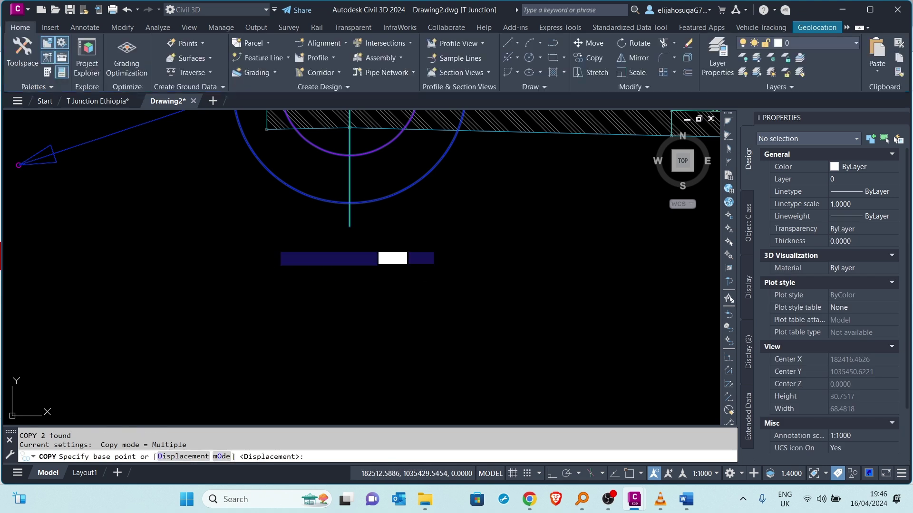
pyautogui.click(263, 354)
pyautogui.scroll(-5, 263, 369)
pyautogui.moveTo(263, 370); pyautogui.dragTo(291, 201, button='middle')
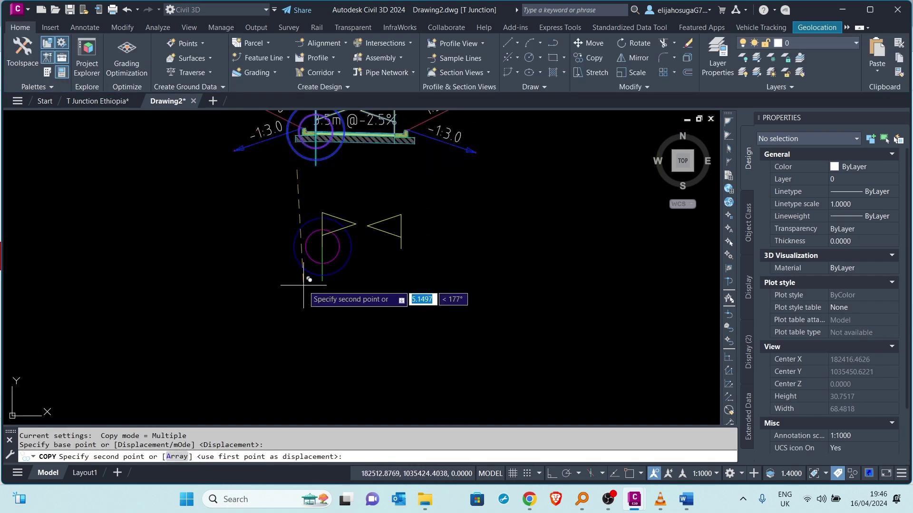
pyautogui.click(435, 255)
pyautogui.press('Escape')
# Step: Delete the right-hand kerb and its daylight slope from the copied assembly, keeping the lane and the left side
pyautogui.scroll(5, 435, 256)
pyautogui.click(418, 258)
pyautogui.click(363, 196)
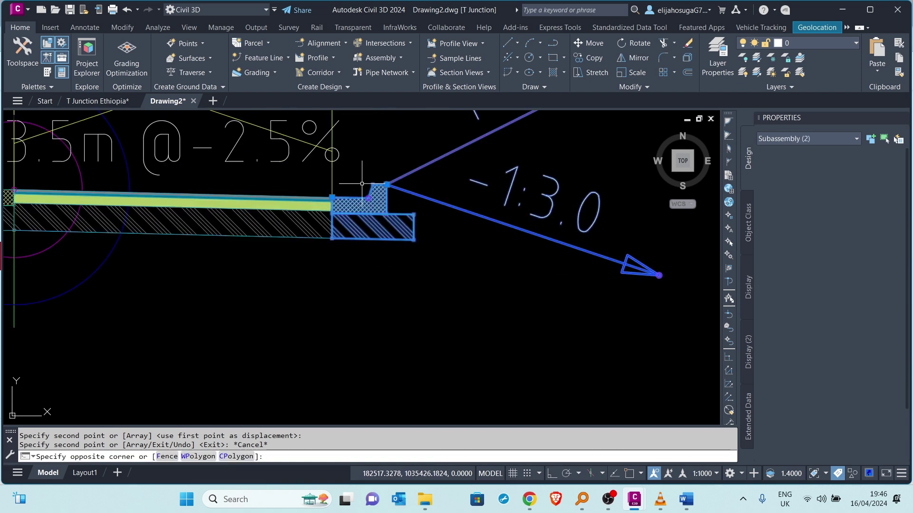
pyautogui.press('Delete')
# Step: Compare the two assemblies with the southern curve's end region alongside the north-south road's edge line
pyautogui.scroll(-8, 346, 240)
pyautogui.moveTo(346, 240)
pyautogui.mouseDown(button='middle')
pyautogui.moveTo(434, 291)
pyautogui.moveTo(394, 291)
pyautogui.mouseUp(button='middle')
pyautogui.scroll(-5, 394, 291)
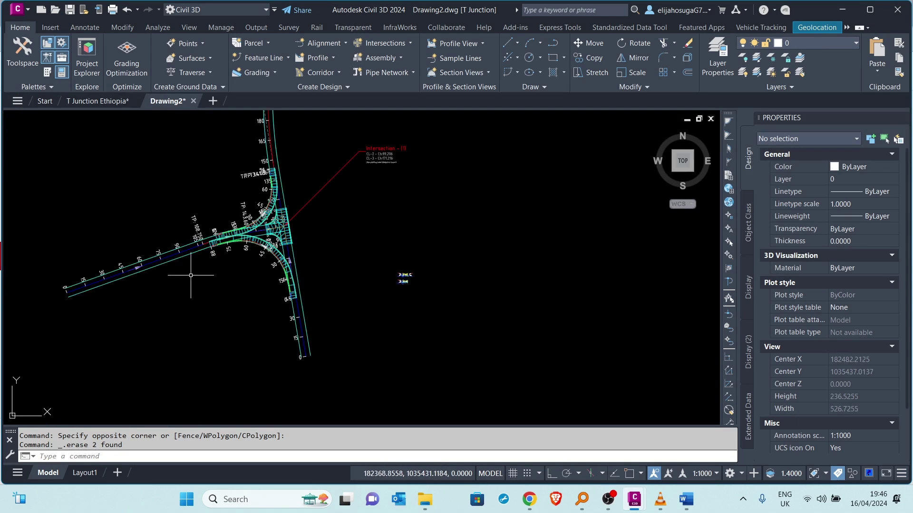
pyautogui.scroll(4, 301, 280)
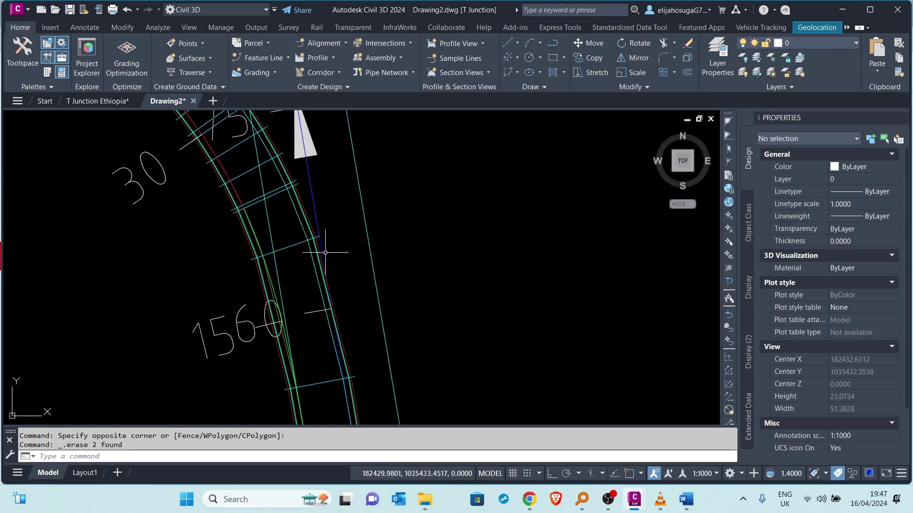
pyautogui.scroll(-2, 294, 322)
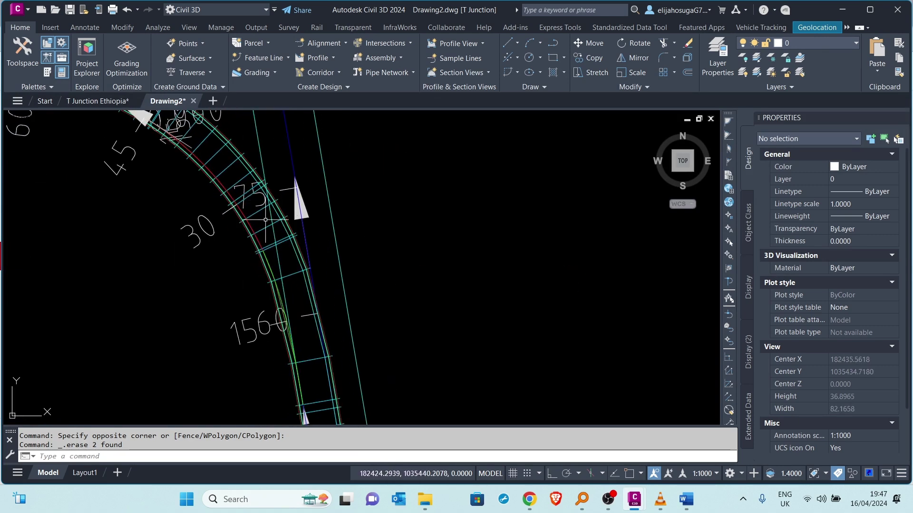
pyautogui.scroll(-4, 260, 225)
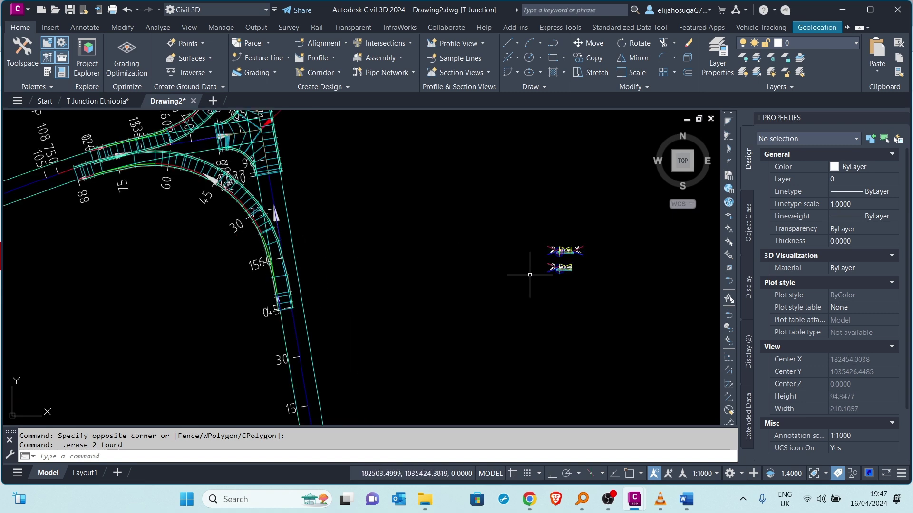
pyautogui.scroll(8, 547, 263)
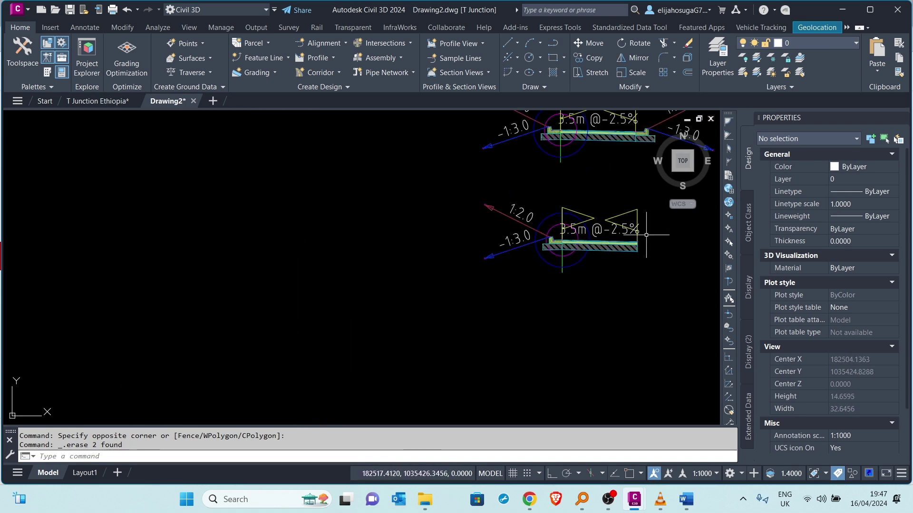
pyautogui.scroll(-4, 275, 247)
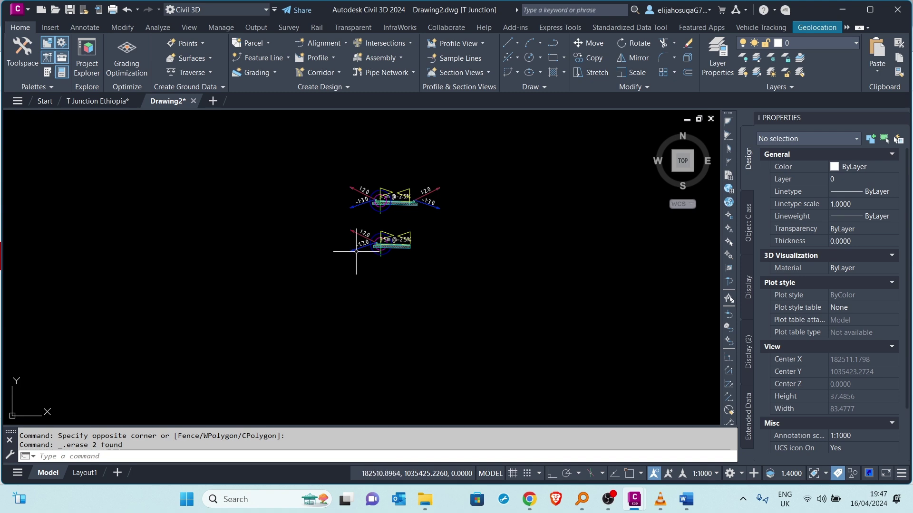
pyautogui.scroll(-4, 240, 277)
pyautogui.scroll(8, 80, 214)
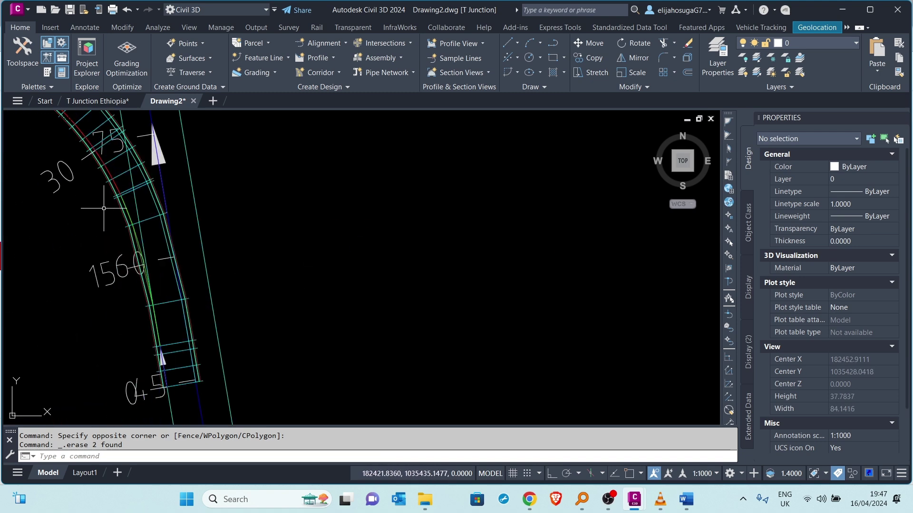
pyautogui.scroll(-4, 202, 261)
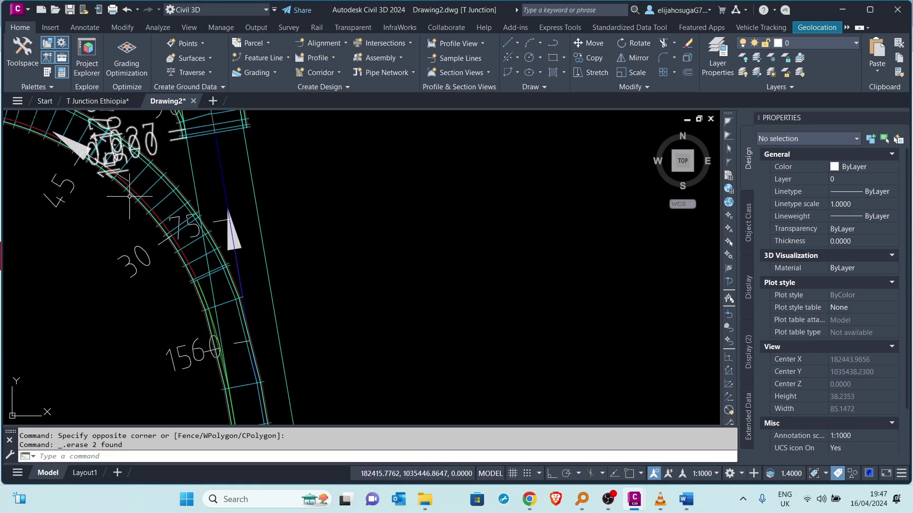
# Step: Change the assembly of the southern curve's region from station 0 to 30.488 m to the copy without the right-hand kerb
pyautogui.click(154, 187)
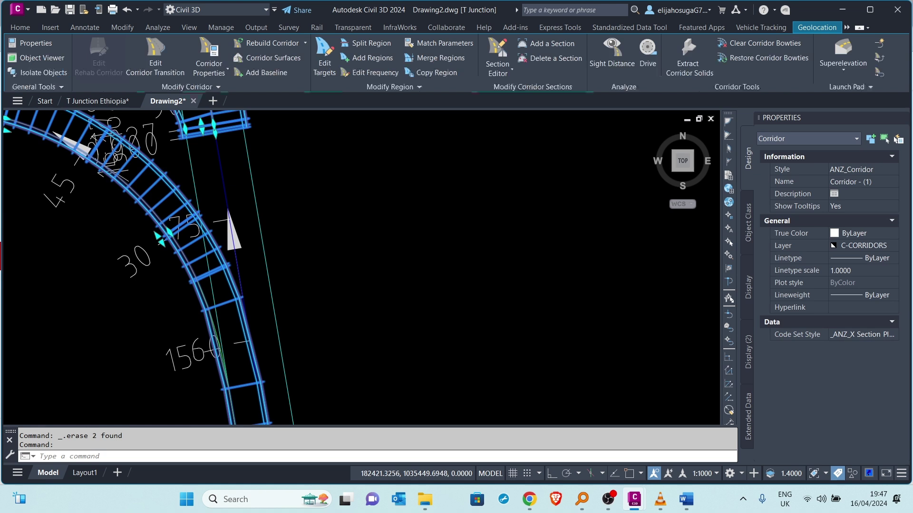
pyautogui.scroll(-4, 214, 181)
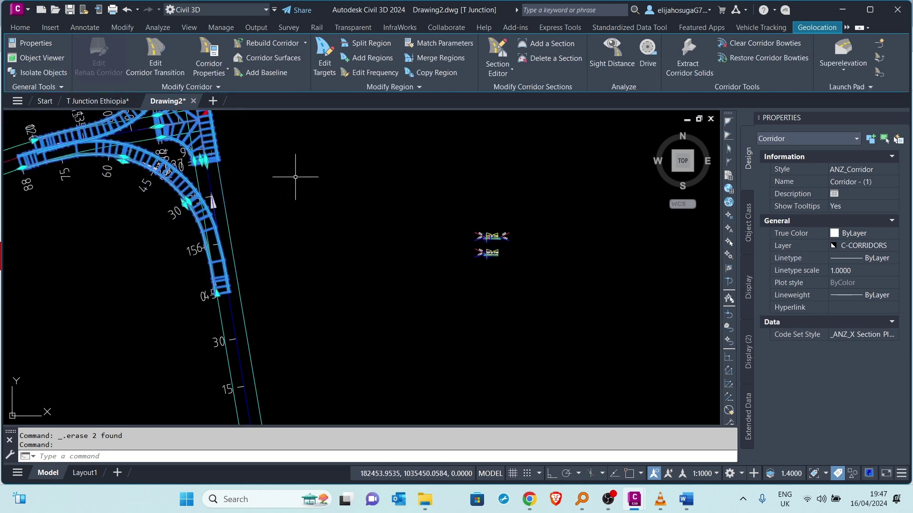
pyautogui.click(388, 88)
pyautogui.click(423, 119)
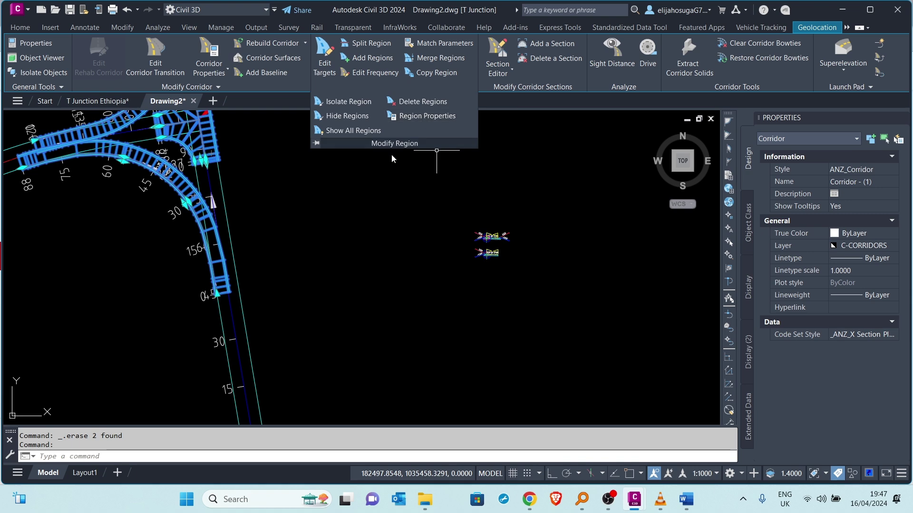
pyautogui.scroll(4, 218, 224)
pyautogui.click(193, 238)
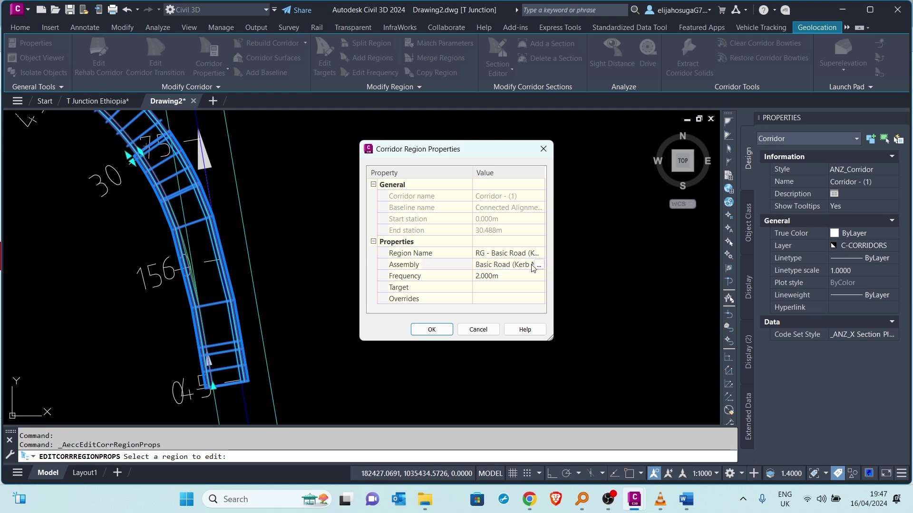
pyautogui.doubleClick(484, 266)
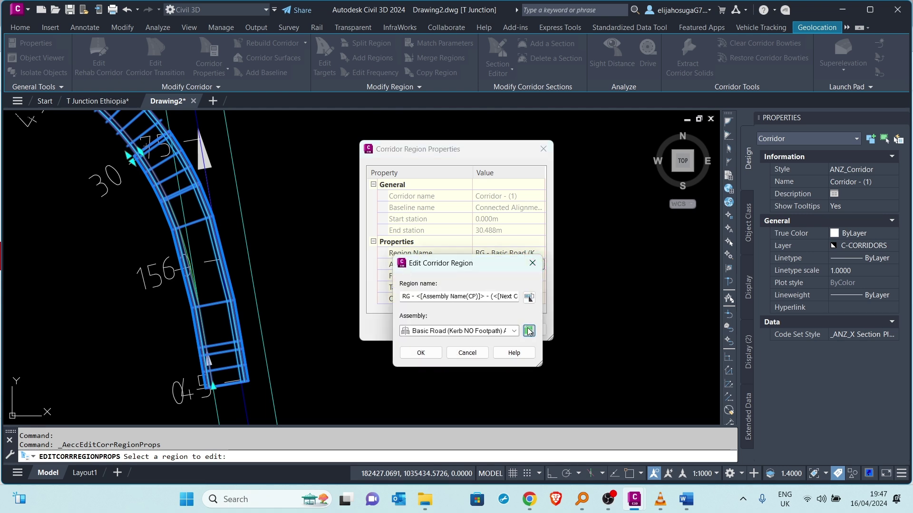
pyautogui.click(529, 331)
pyautogui.scroll(-5, 380, 285)
pyautogui.scroll(5, 450, 283)
pyautogui.scroll(8, 451, 284)
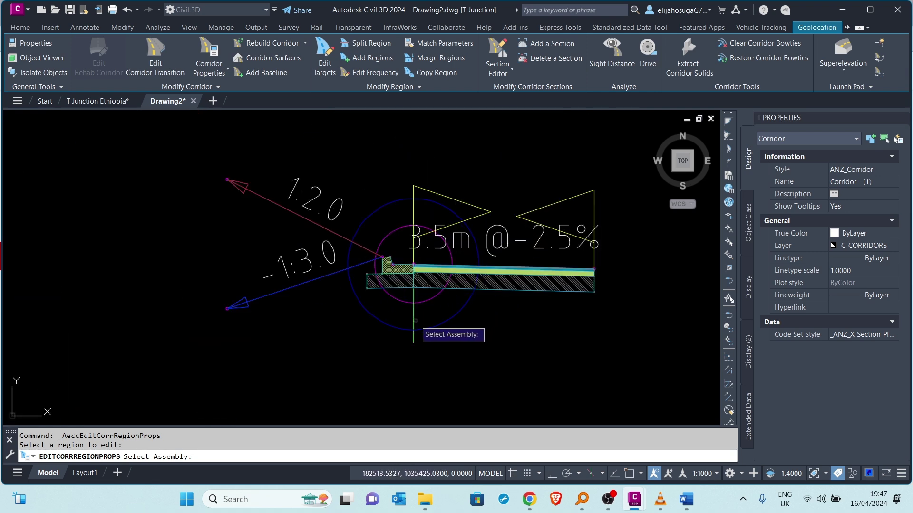
pyautogui.click(415, 320)
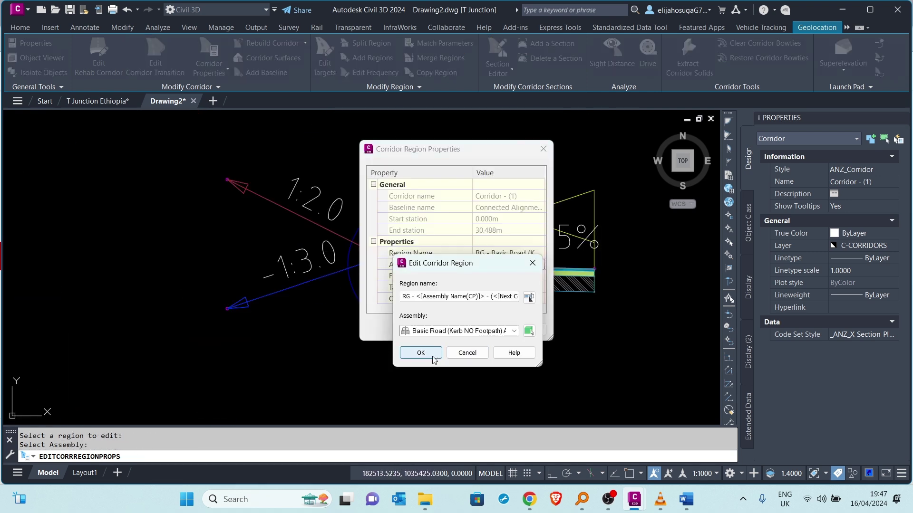
pyautogui.click(421, 354)
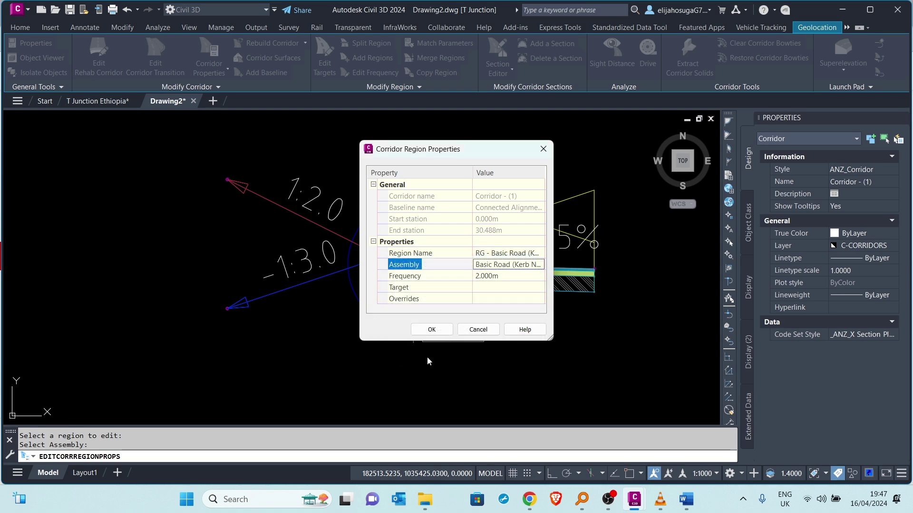
pyautogui.click(432, 329)
# Step: Examine the southern curve's end region with its kerbless outer side where it crosses the north-south road's edge line
pyautogui.scroll(-5, 472, 281)
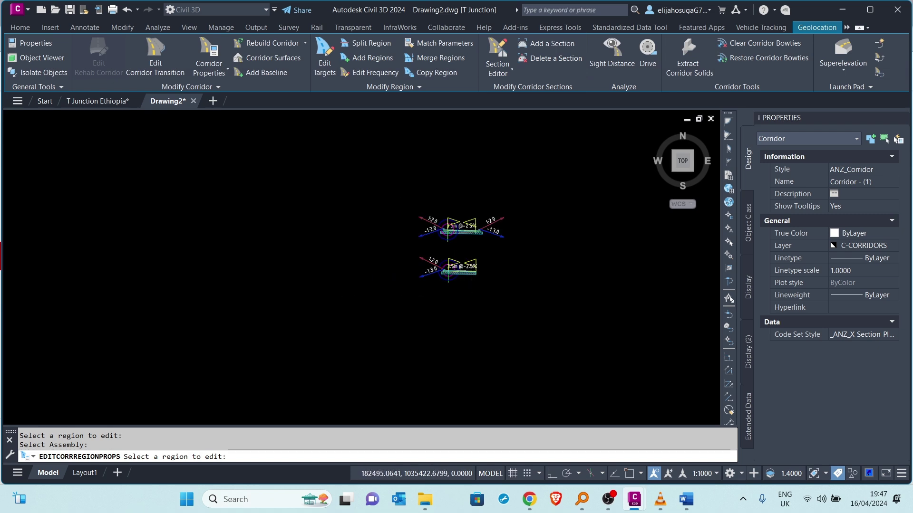
pyautogui.scroll(-2, 203, 305)
pyautogui.scroll(8, 225, 264)
pyautogui.scroll(-2, 225, 264)
pyautogui.press('Escape')
pyautogui.scroll(-1, 233, 214)
pyautogui.scroll(2, 240, 212)
pyautogui.scroll(-3, 247, 210)
pyautogui.scroll(2, 261, 208)
pyautogui.moveTo(254, 175); pyautogui.dragTo(268, 233, button='middle')
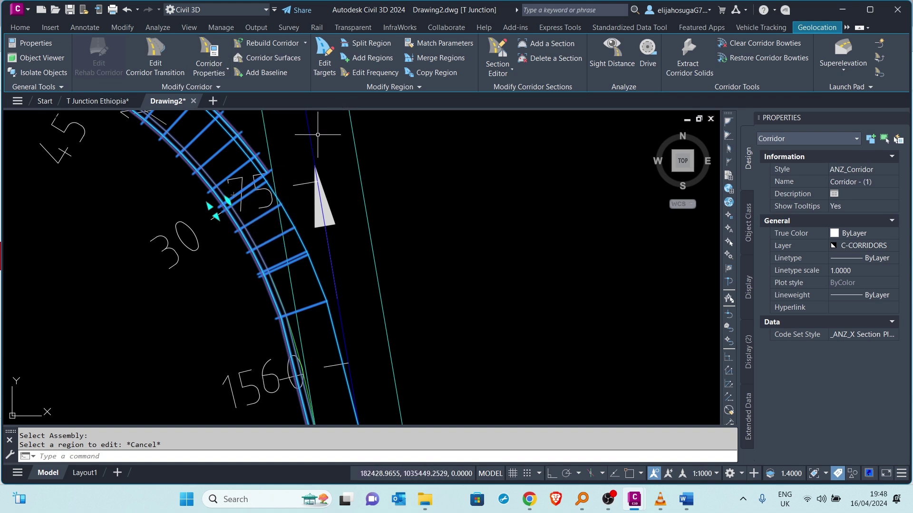
# Step: Set the right lane's width target in the southern curve's station 0 to 30.488 m region to the CL-2 offset alignment along the road edge
pyautogui.click(323, 75)
pyautogui.click(261, 218)
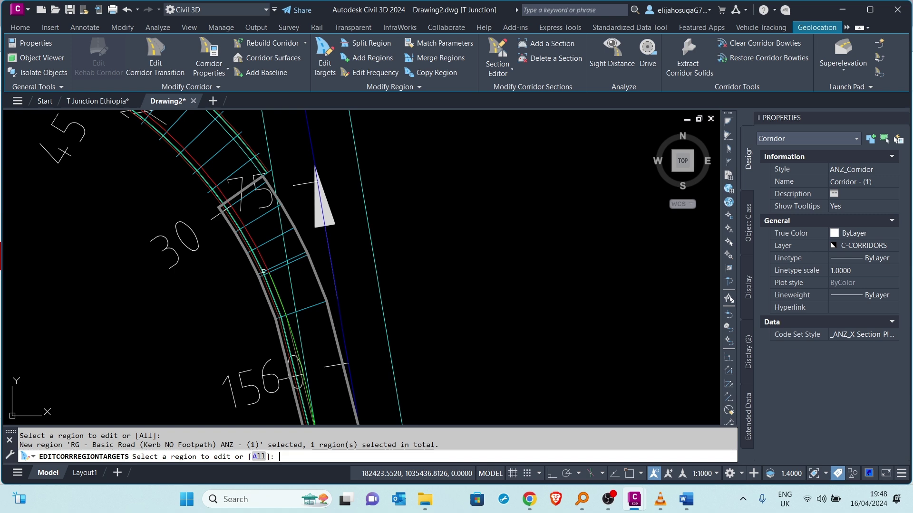
pyautogui.press('Return')
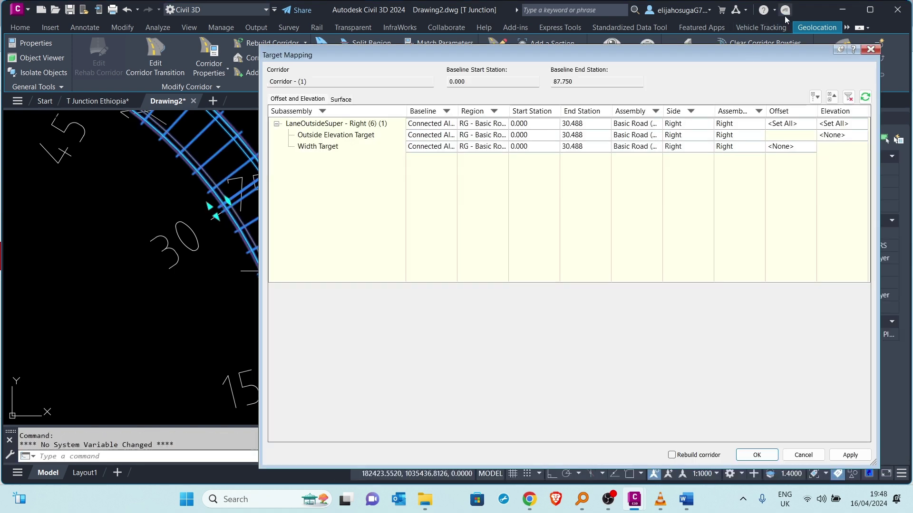
pyautogui.click(800, 146)
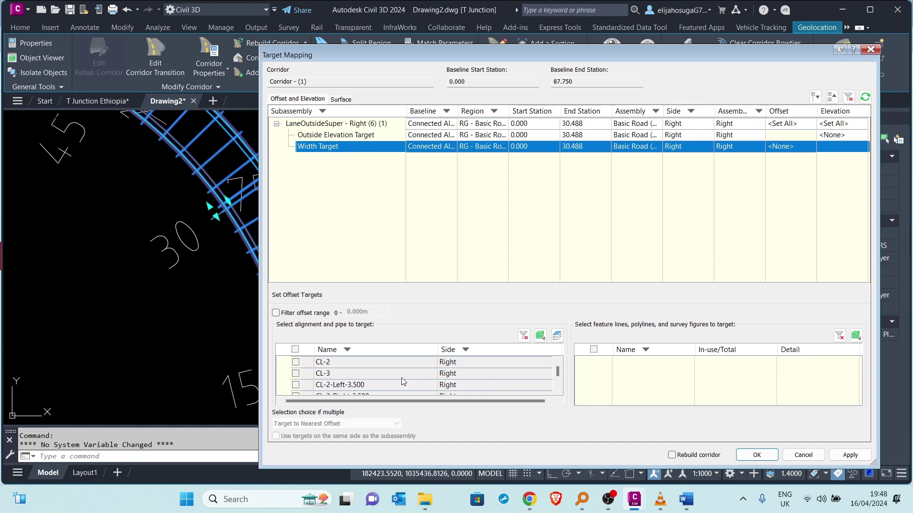
pyautogui.click(540, 335)
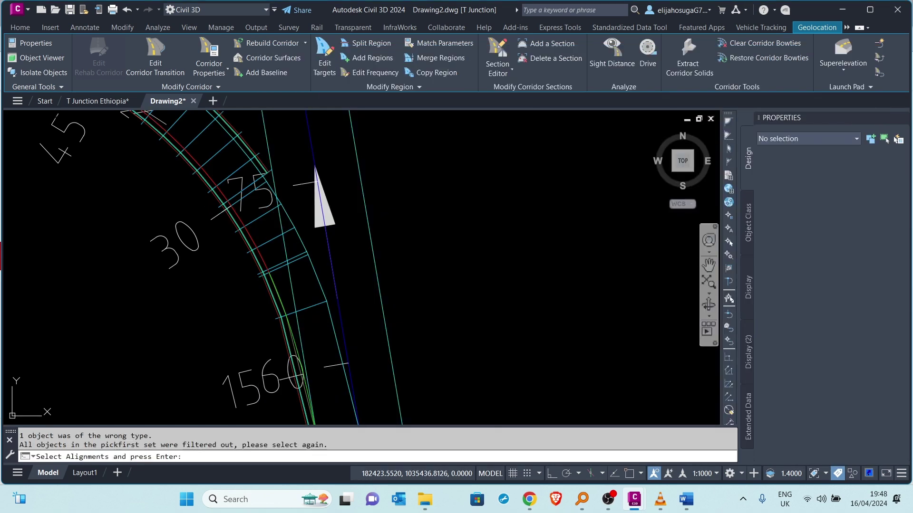
pyautogui.click(281, 229)
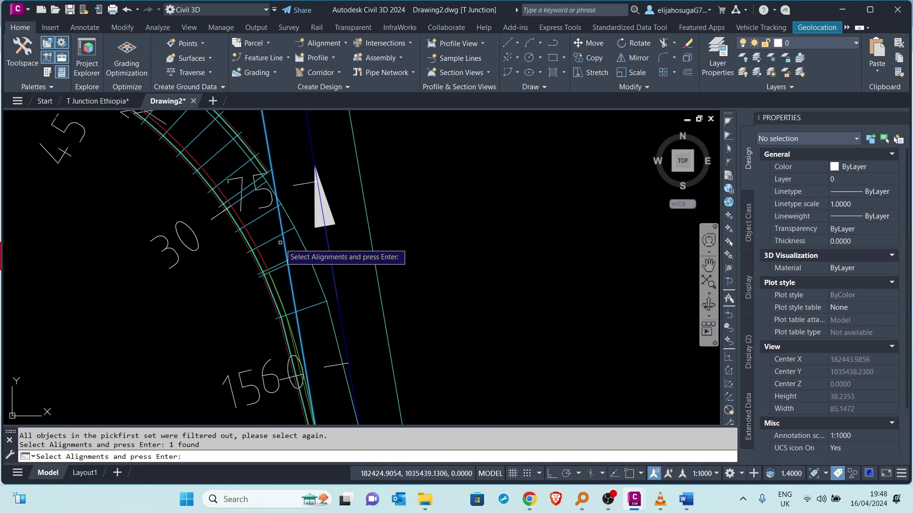
pyautogui.press('Return')
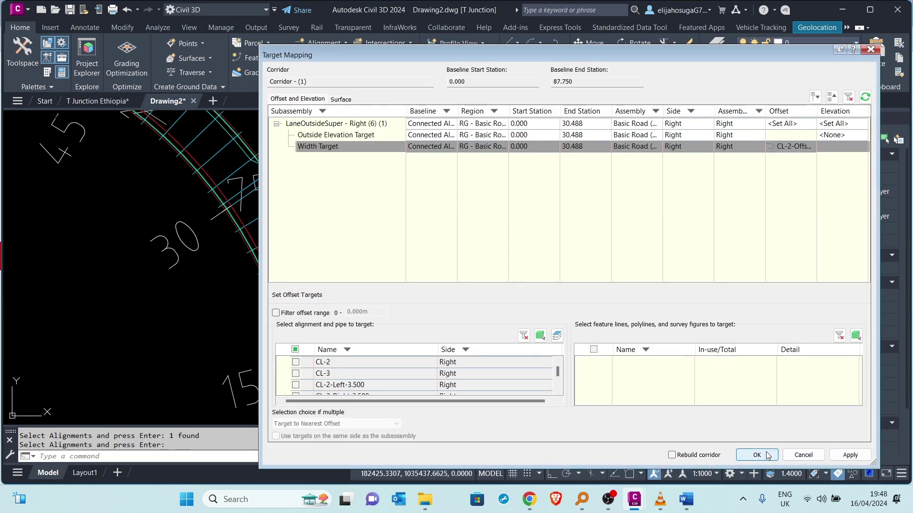
pyautogui.click(821, 459)
pyautogui.scroll(-4, 349, 200)
pyautogui.scroll(5, 342, 223)
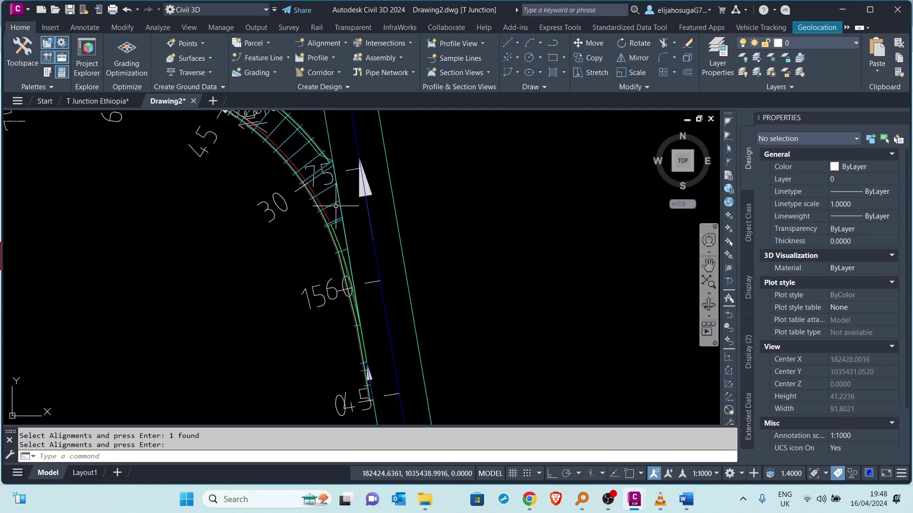
pyautogui.scroll(-2, 346, 332)
pyautogui.scroll(3, 348, 345)
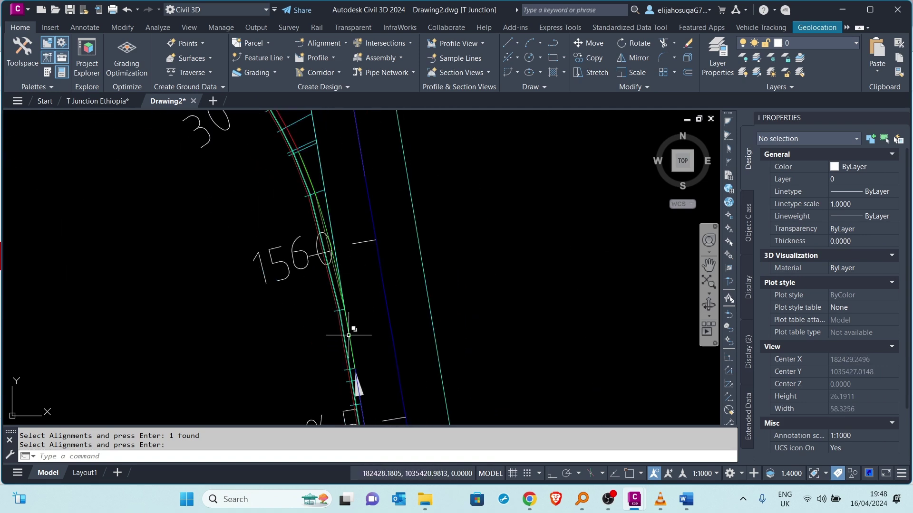
# Step: Examine the southern curve's eastern end region along the north-south road edge and its transition to the kerbed middle region
pyautogui.scroll(-6, 338, 323)
pyautogui.scroll(4, 333, 285)
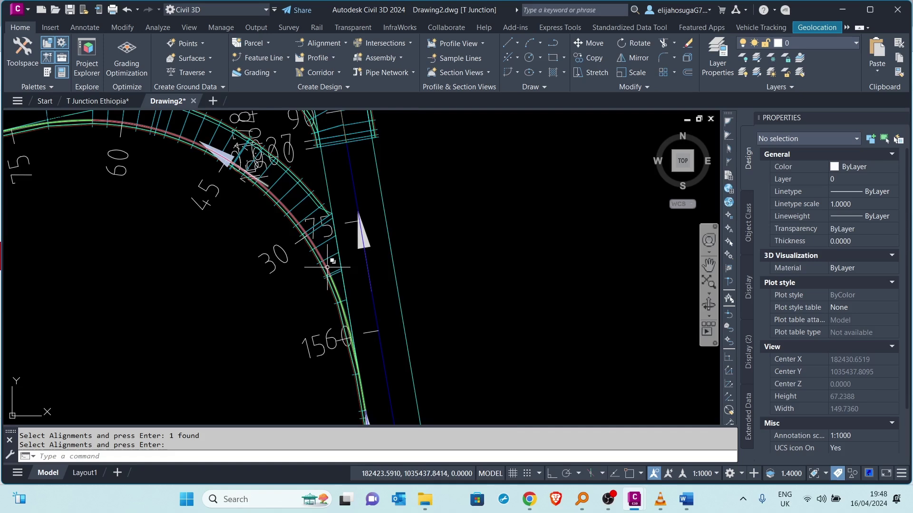
pyautogui.scroll(-2, 326, 261)
pyautogui.scroll(2, 313, 232)
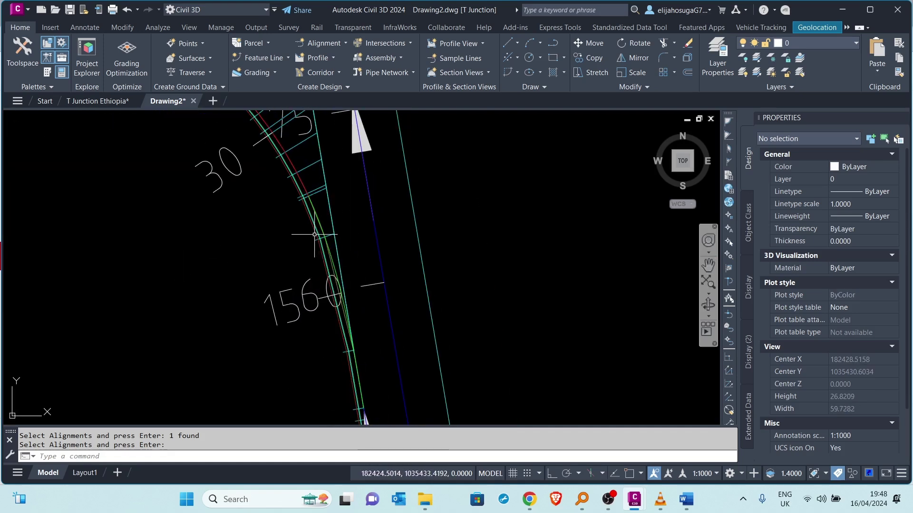
pyautogui.scroll(-4, 313, 232)
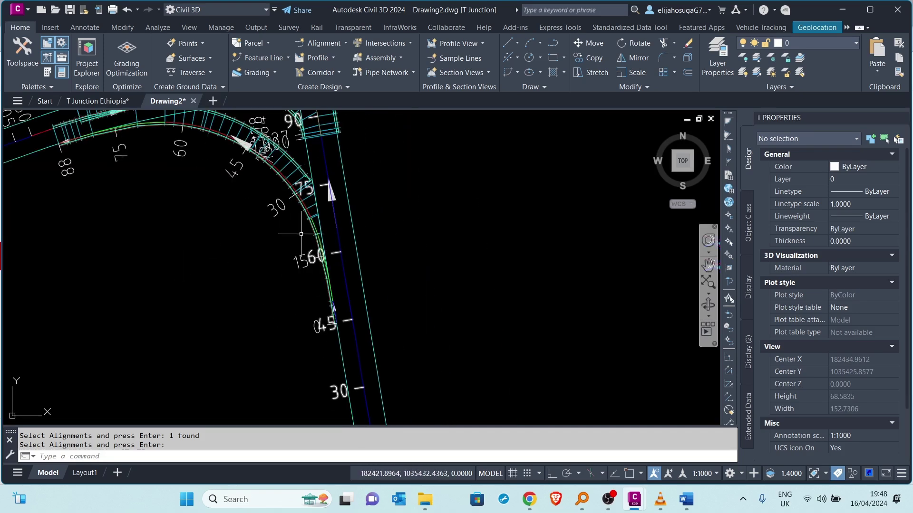
pyautogui.scroll(-3, 323, 223)
pyautogui.scroll(5, 338, 214)
pyautogui.scroll(-2, 338, 214)
pyautogui.scroll(2, 455, 315)
pyautogui.scroll(4, 454, 314)
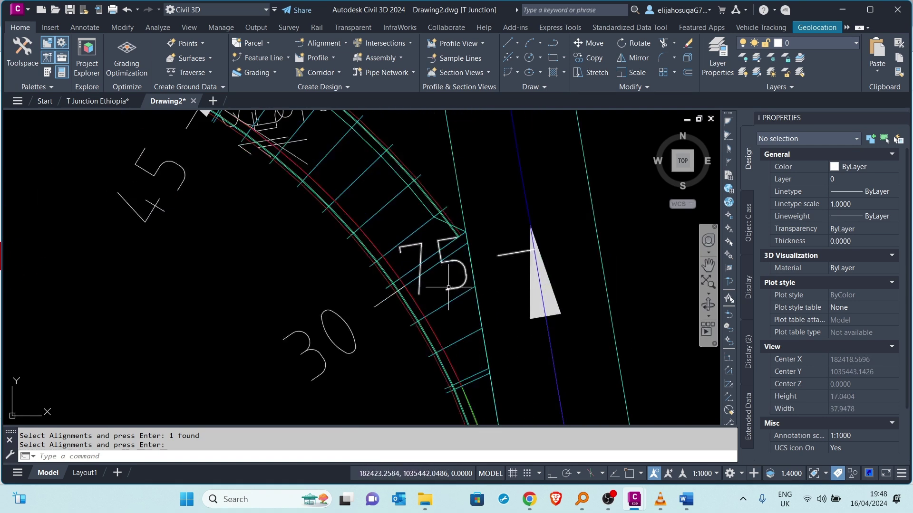
pyautogui.scroll(5, 436, 220)
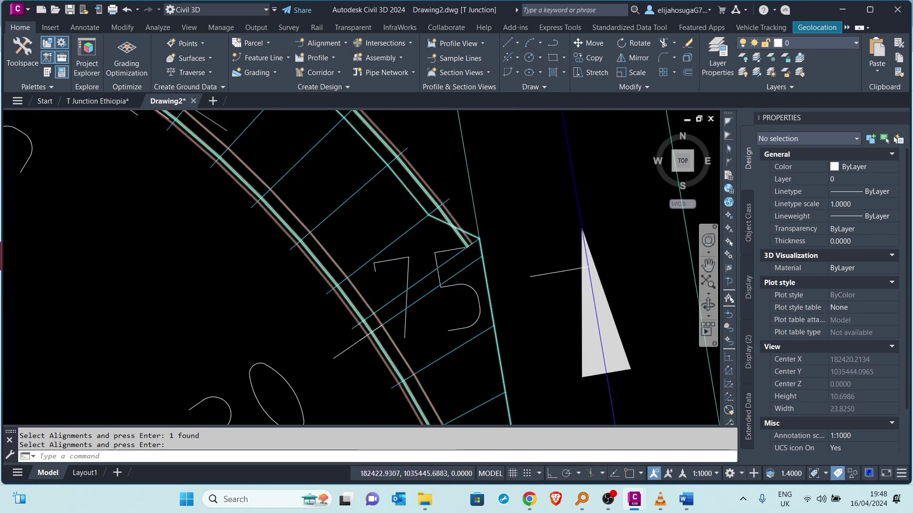
# Step: Move the start of the southern curve's kerbed middle region slightly away from the kerbless region ending at station 30.488 m
pyautogui.scroll(-2, 474, 208)
pyautogui.click(437, 227)
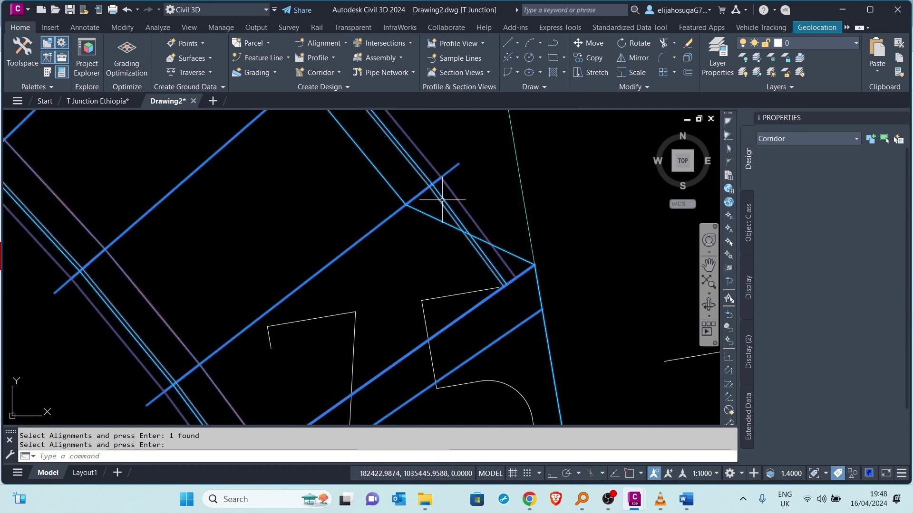
pyautogui.scroll(2, 328, 317)
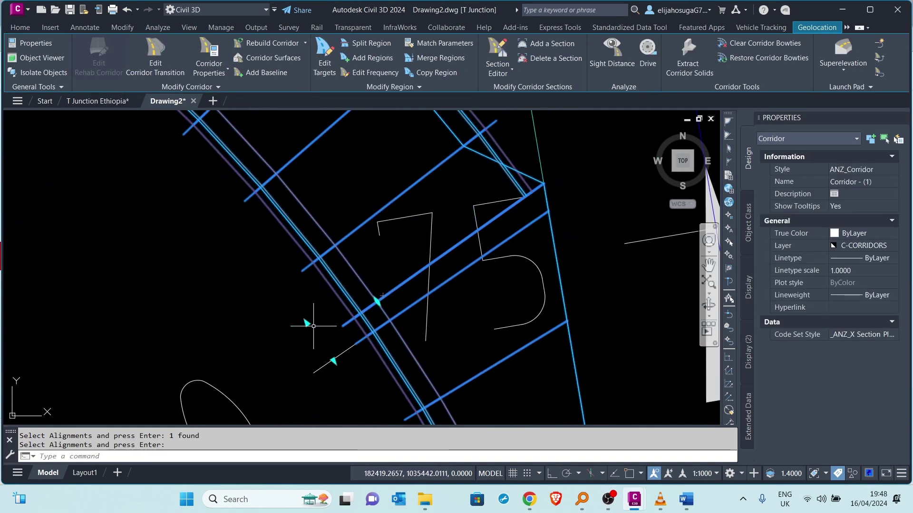
pyautogui.click(307, 323)
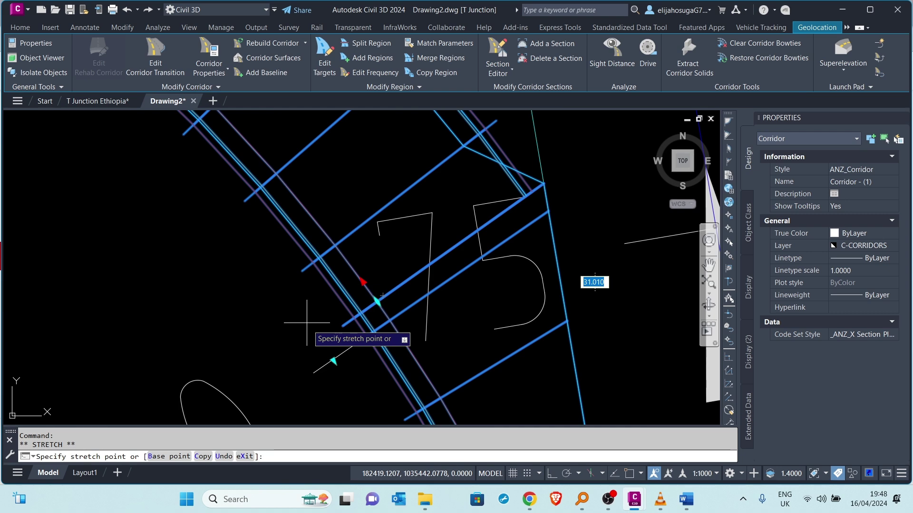
pyautogui.click(302, 318)
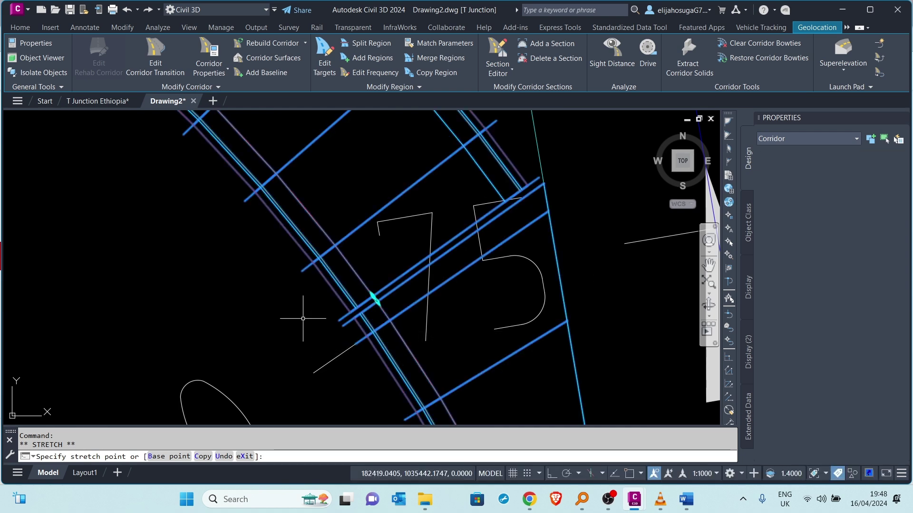
pyautogui.scroll(-3, 266, 288)
pyautogui.press('Escape')
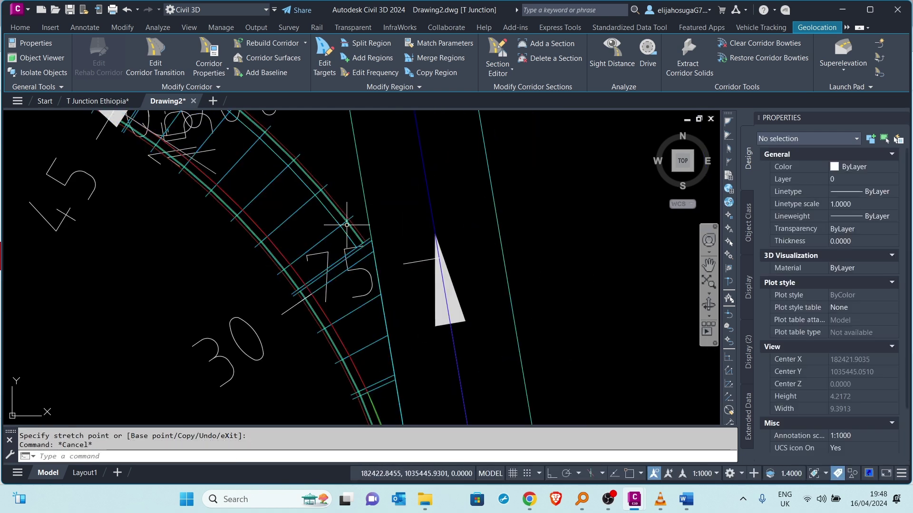
# Step: Change the assembly of the southern curve's region from station 55.347 to 87.750 m to the copy without the right-hand kerb
pyautogui.scroll(-3, 324, 294)
pyautogui.scroll(-5, 324, 294)
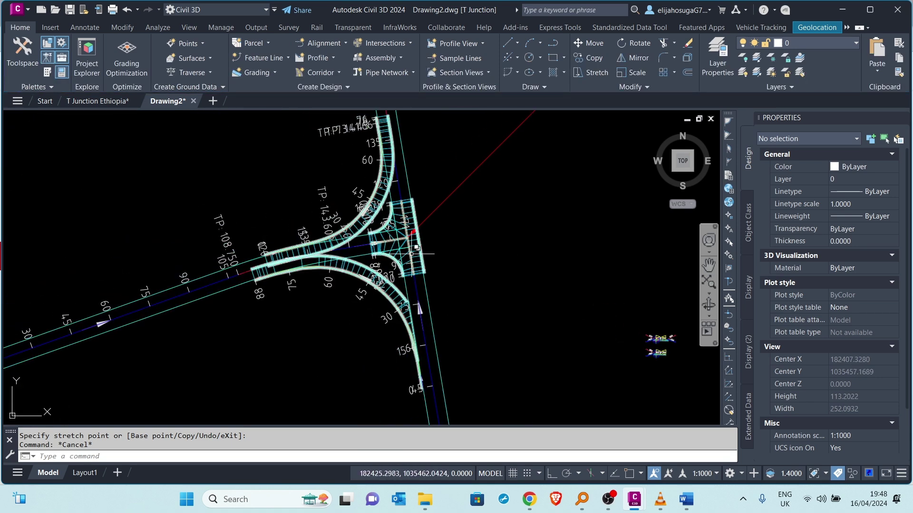
pyautogui.scroll(4, 335, 279)
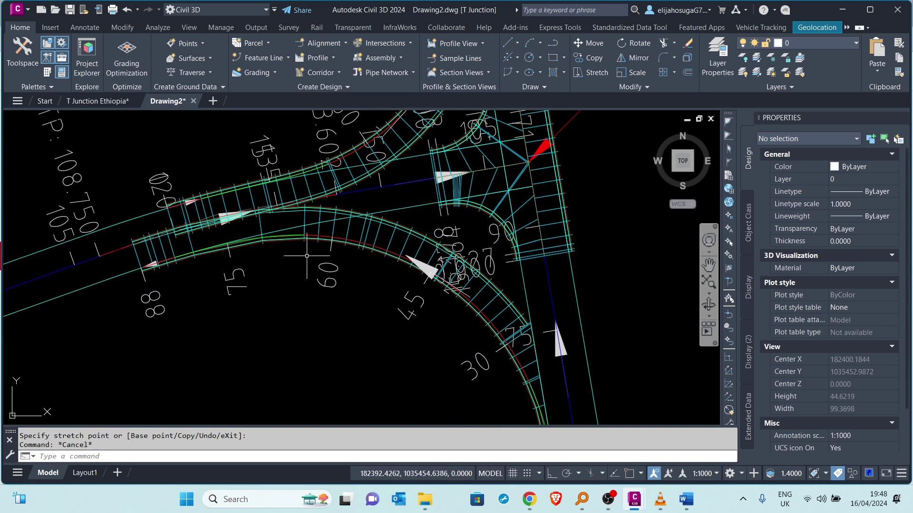
pyautogui.scroll(2, 307, 256)
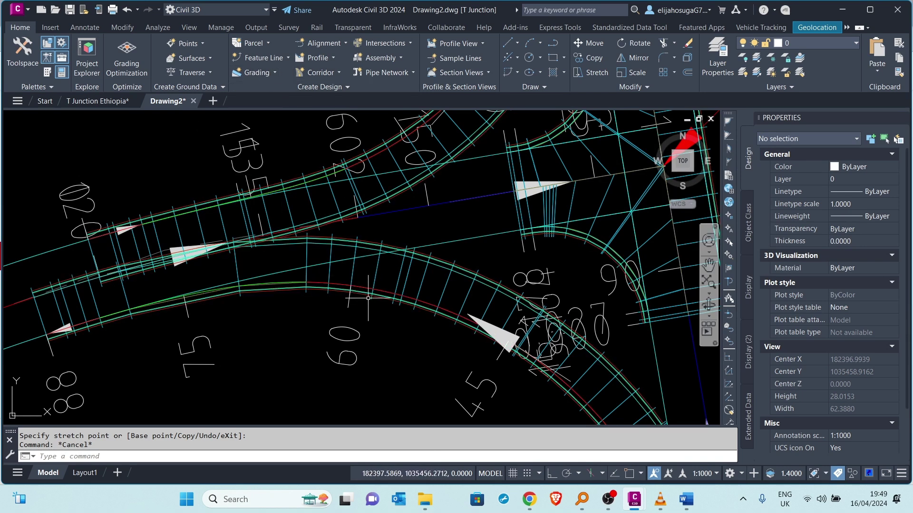
pyautogui.click(377, 278)
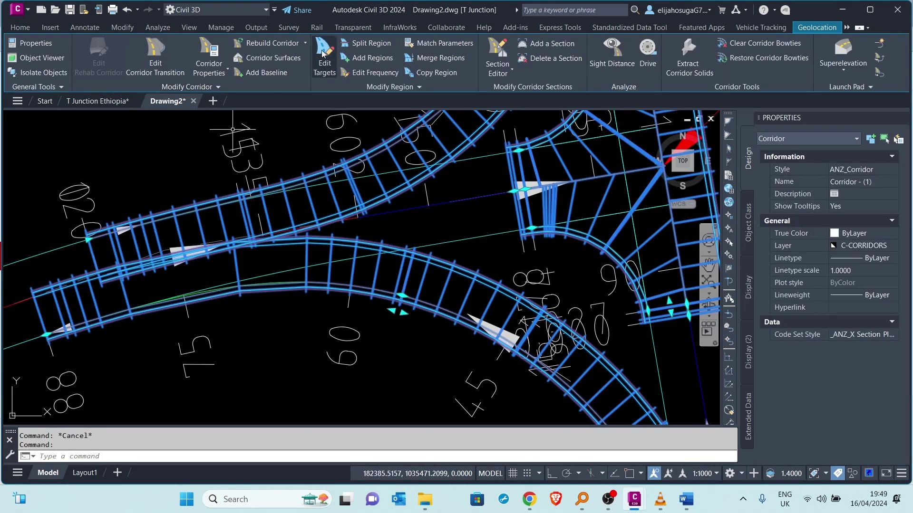
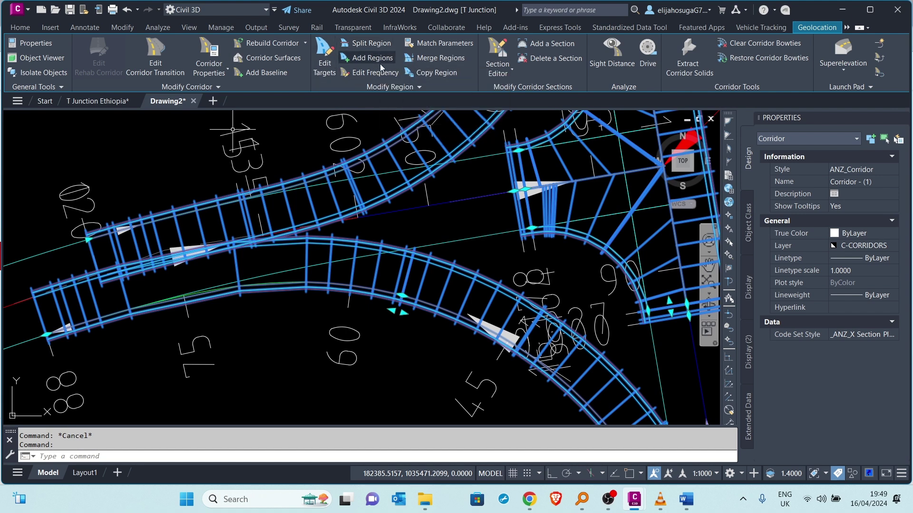
pyautogui.click(409, 86)
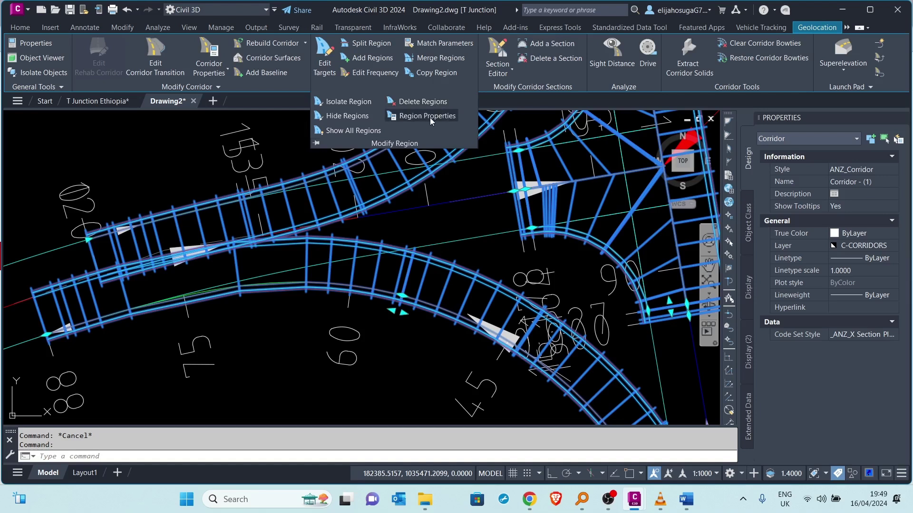
pyautogui.click(427, 116)
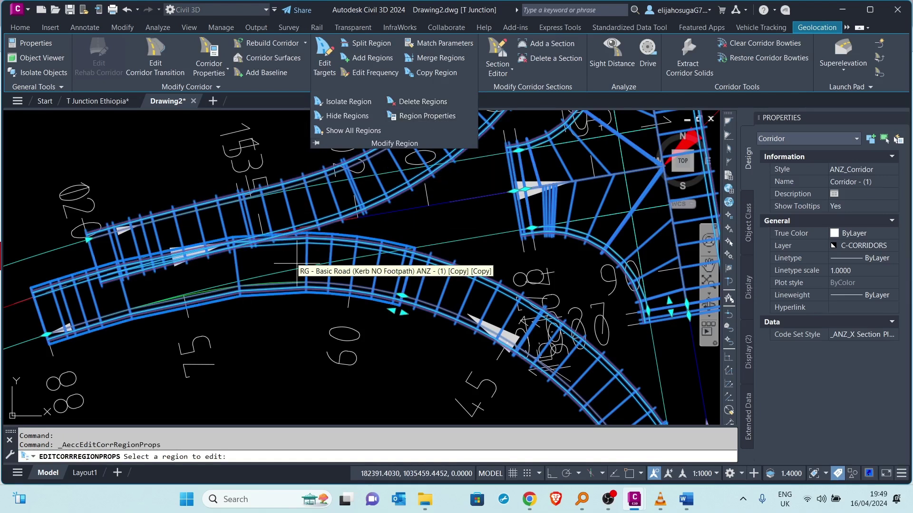
pyautogui.click(274, 281)
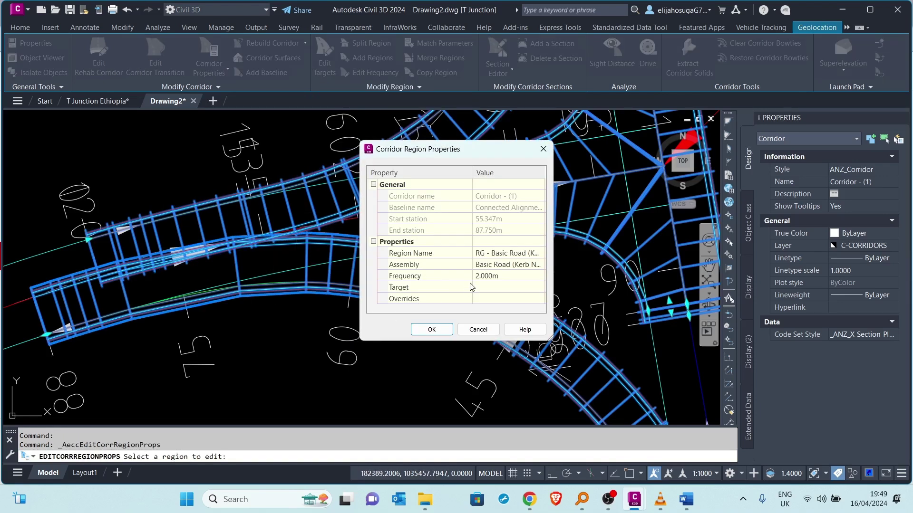
pyautogui.click(533, 267)
pyautogui.click(538, 265)
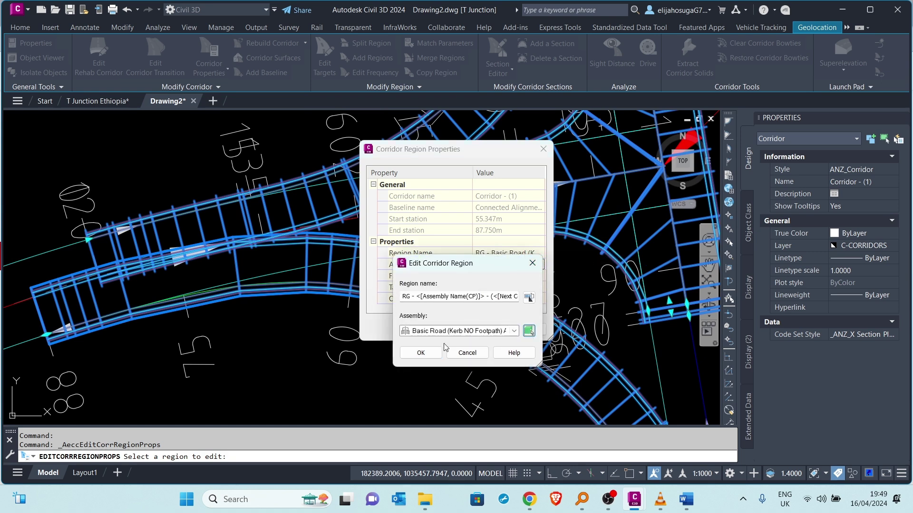
pyautogui.click(529, 331)
pyautogui.scroll(-5, 328, 375)
pyautogui.scroll(8, 413, 355)
pyautogui.scroll(5, 391, 338)
pyautogui.click(365, 333)
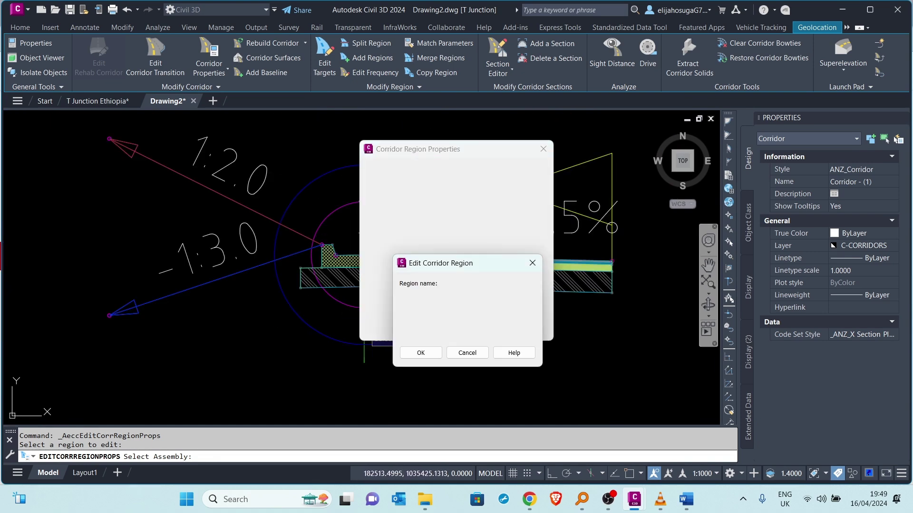
pyautogui.click(420, 353)
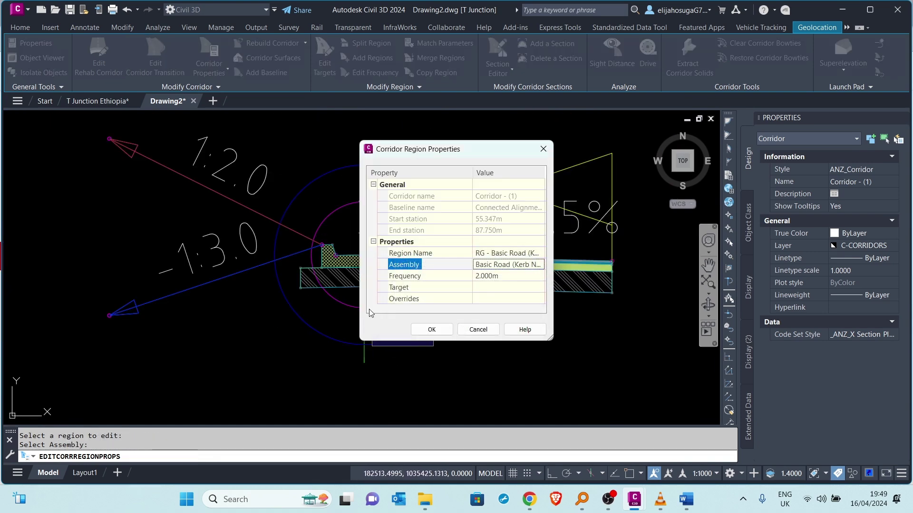
pyautogui.click(431, 330)
# Step: Set the right lane's width target in the southern curve's station 55.347 to 87.750 m region to the CL-3 offset alignment along the road edge
pyautogui.scroll(-5, 350, 317)
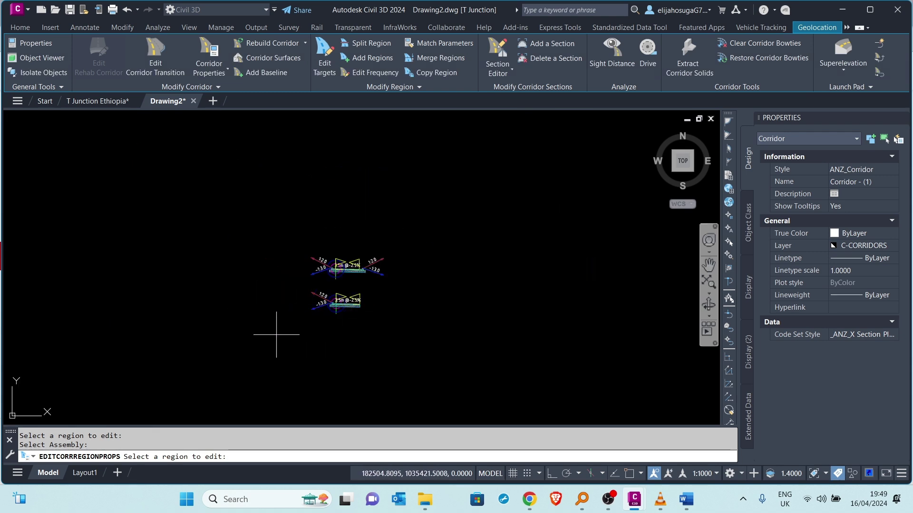
pyautogui.scroll(-6, 280, 326)
pyautogui.moveTo(206, 279); pyautogui.dragTo(307, 319, button='middle')
pyautogui.scroll(2, 266, 320)
pyautogui.scroll(6, 206, 301)
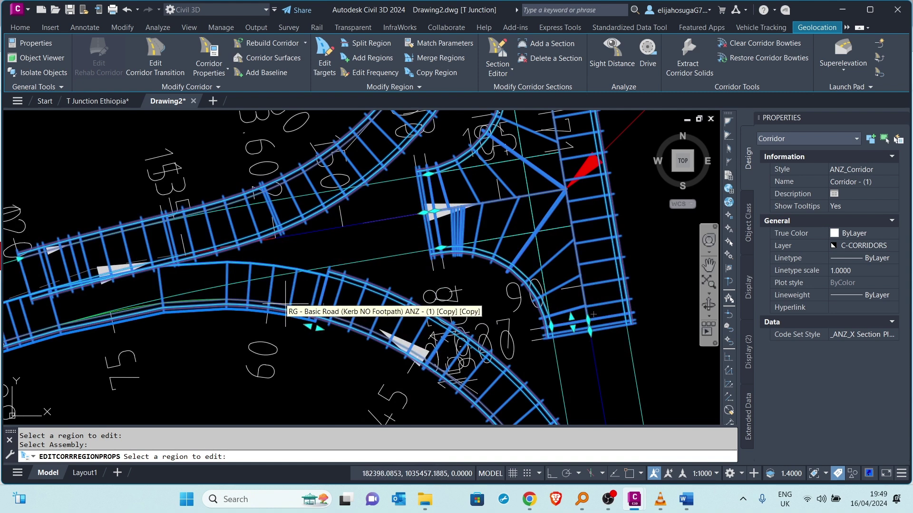
pyautogui.press('Escape')
pyautogui.click(326, 57)
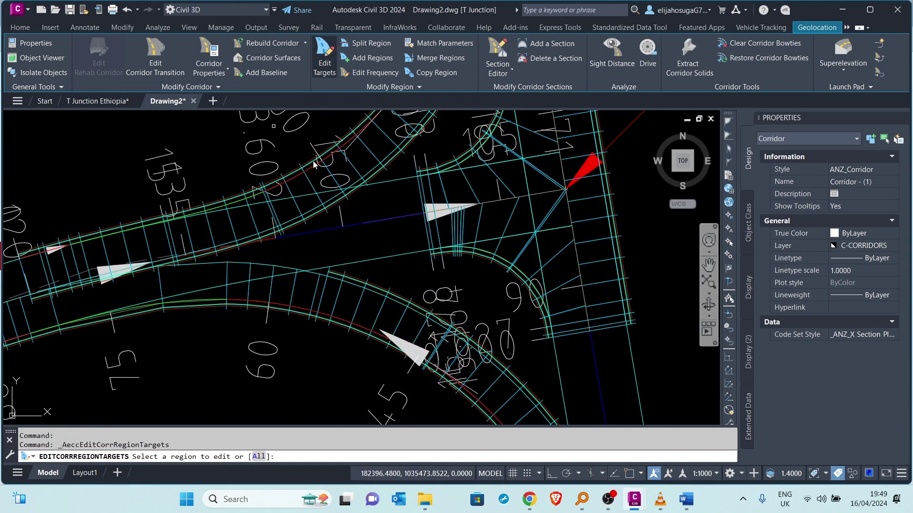
pyautogui.click(270, 292)
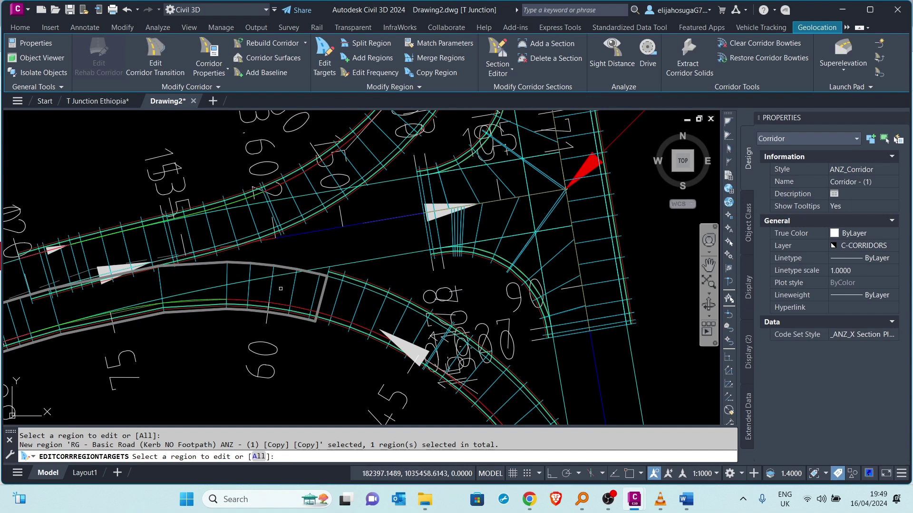
pyautogui.press('Return')
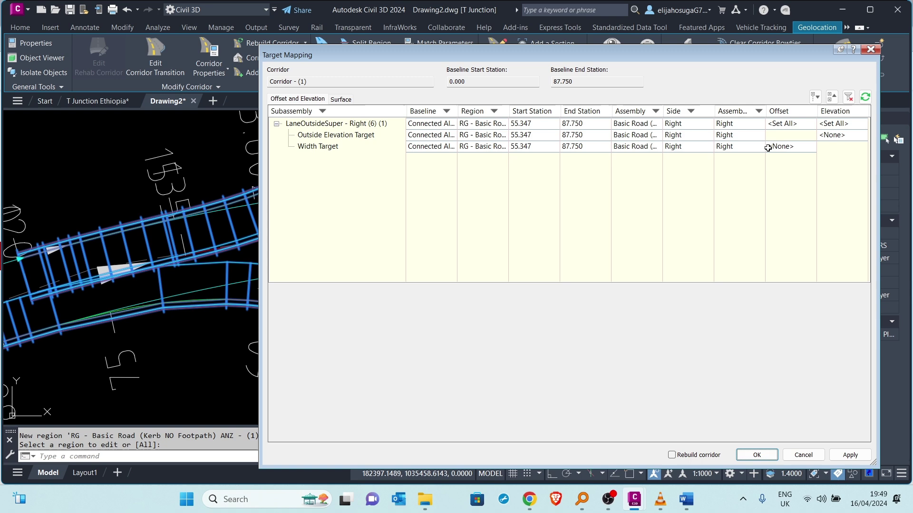
pyautogui.click(768, 149)
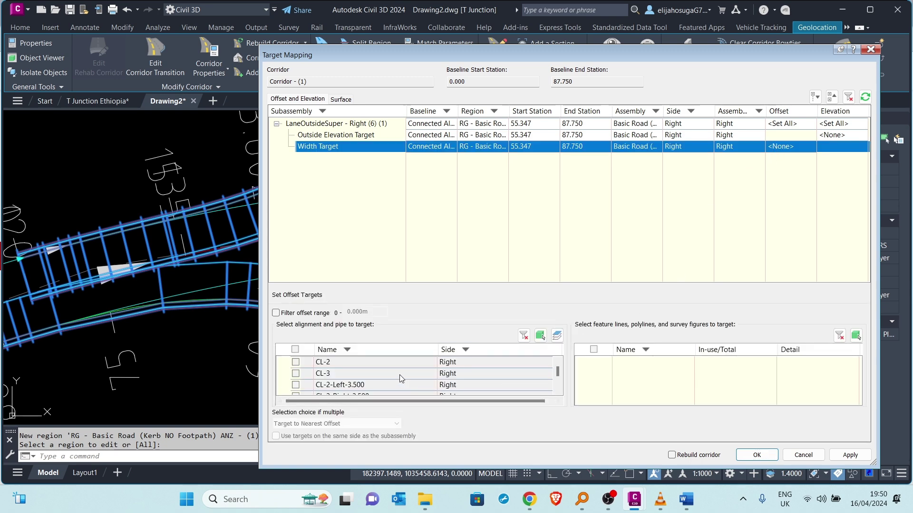
pyautogui.click(540, 336)
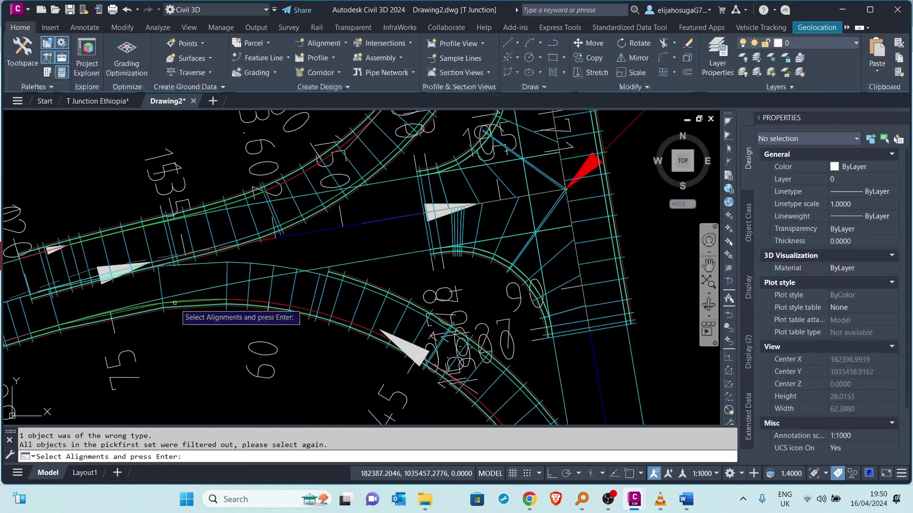
pyautogui.click(192, 288)
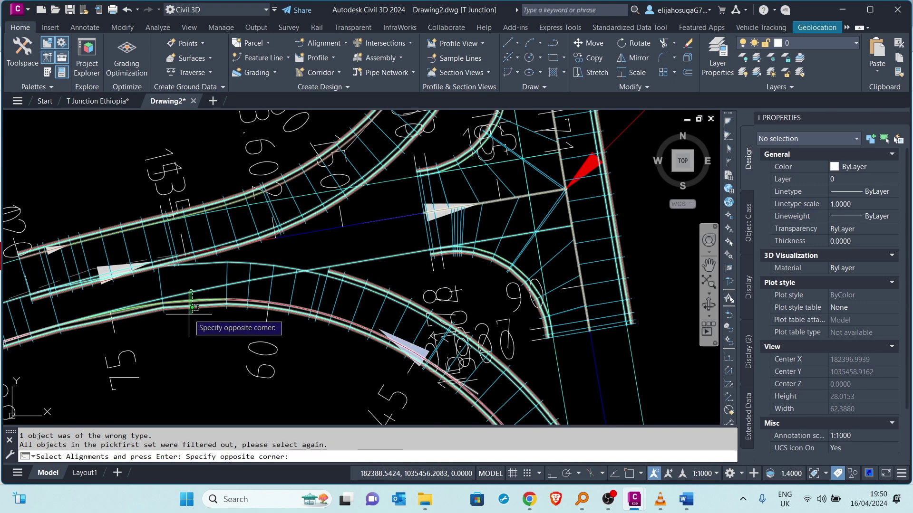
pyautogui.click(184, 293)
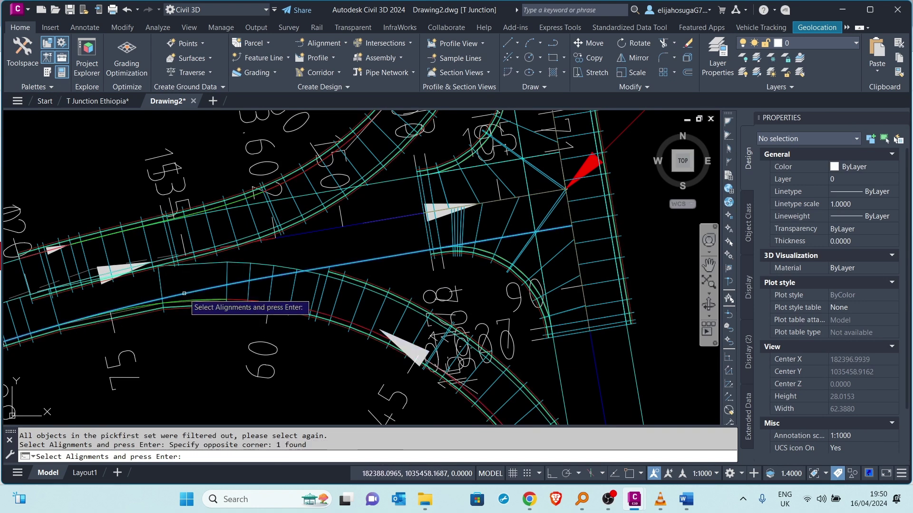
pyautogui.press('Return')
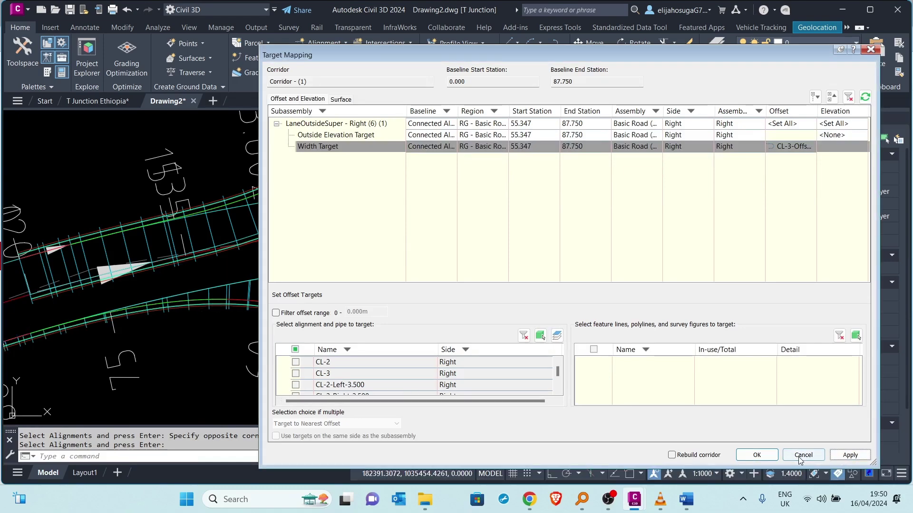
pyautogui.click(756, 455)
# Step: Move the end of the southern curve's kerbed middle region slightly away from the kerbless region starting at station 55.347 m
pyautogui.scroll(8, 341, 326)
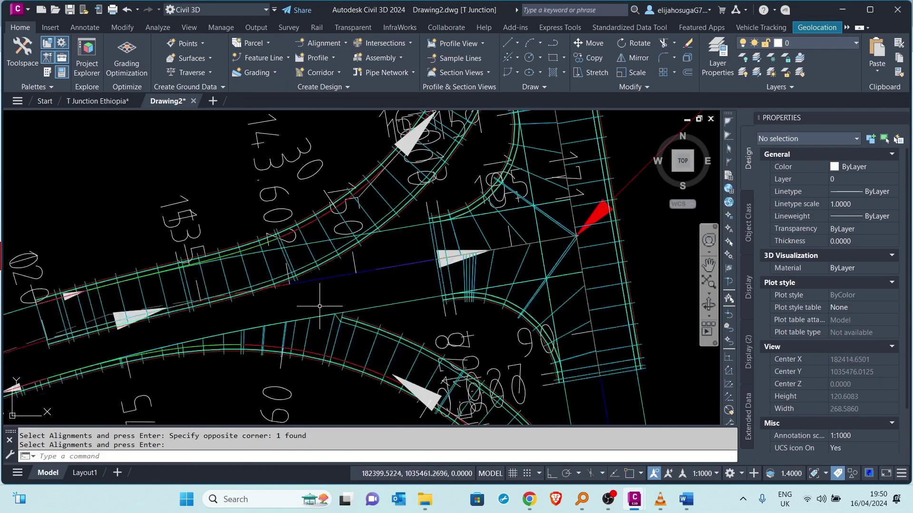
pyautogui.scroll(4, 261, 188)
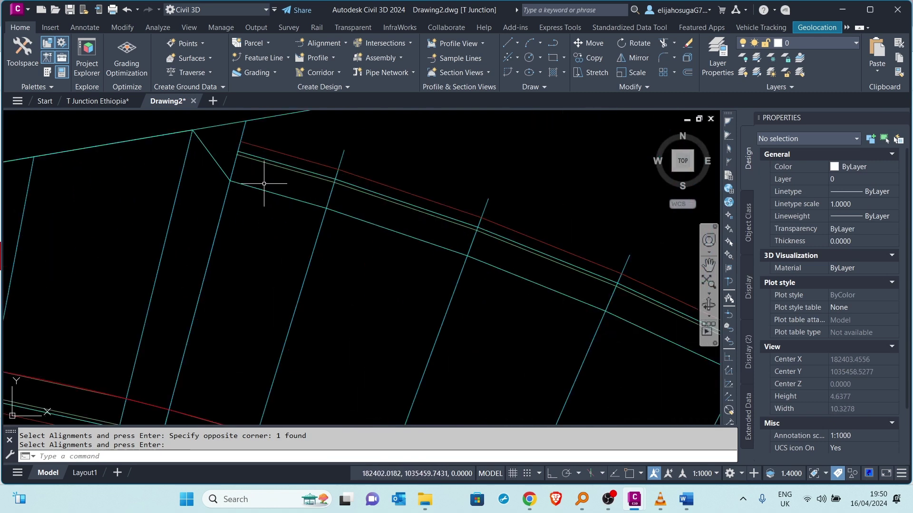
pyautogui.click(265, 167)
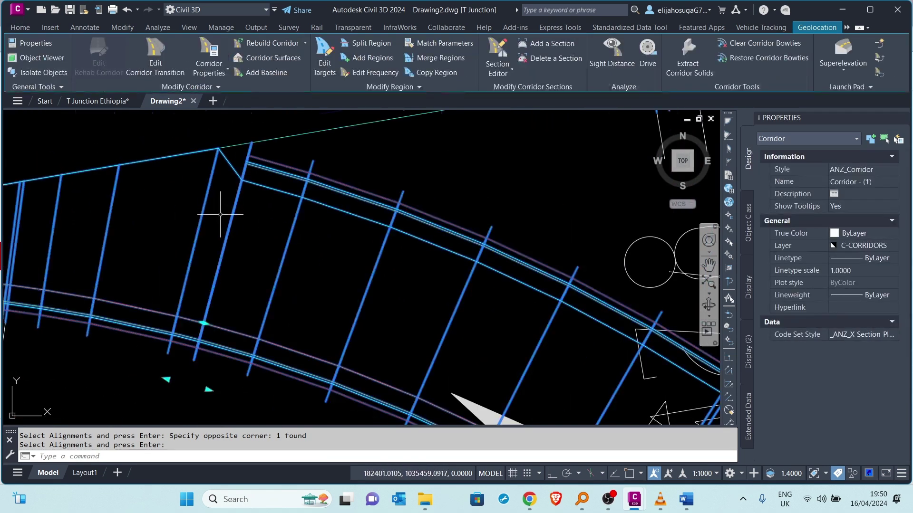
pyautogui.scroll(-5, 241, 241)
pyautogui.scroll(4, 214, 295)
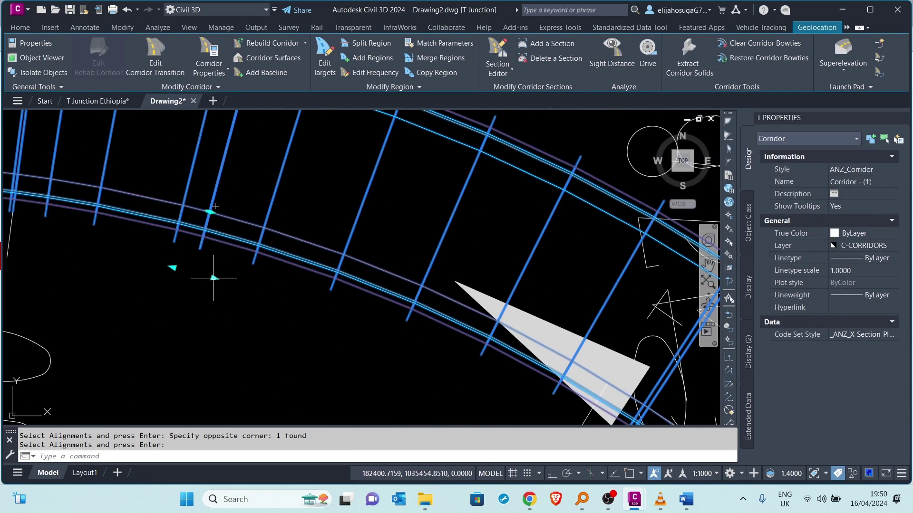
pyautogui.click(214, 278)
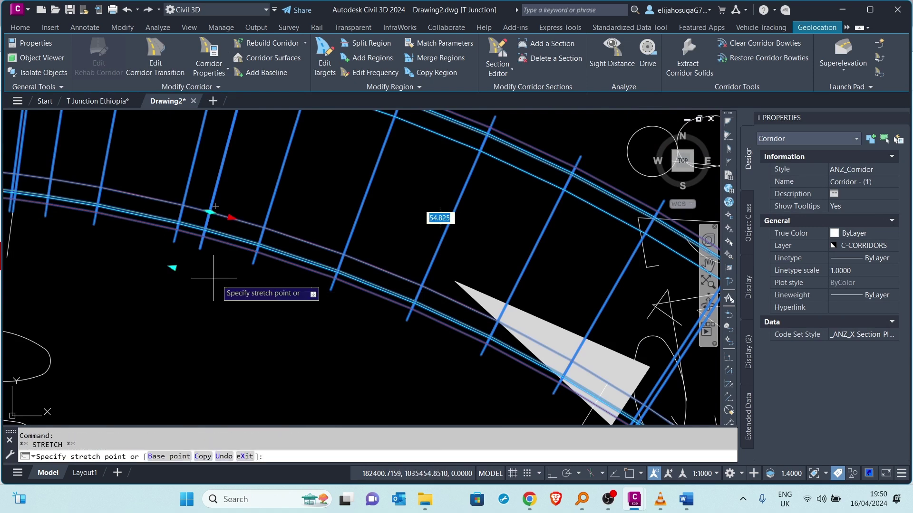
pyautogui.click(221, 281)
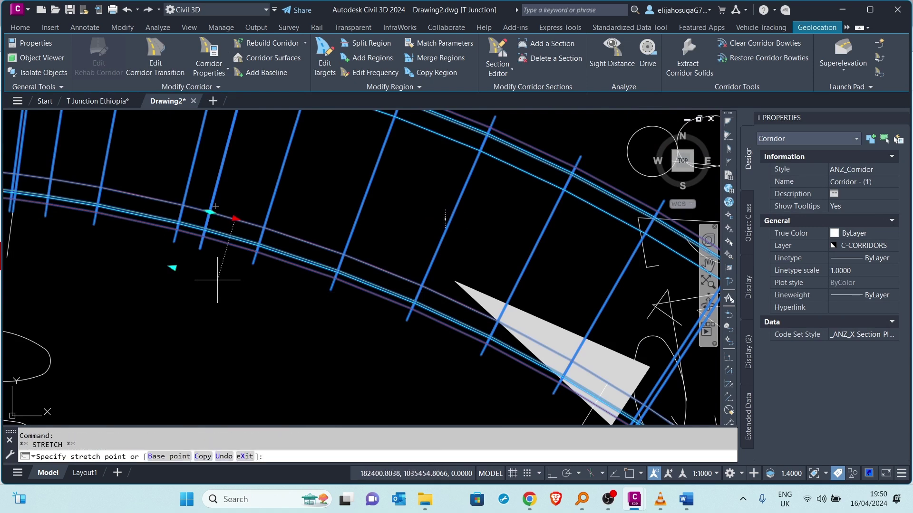
pyautogui.scroll(-5, 218, 316)
pyautogui.scroll(5, 224, 265)
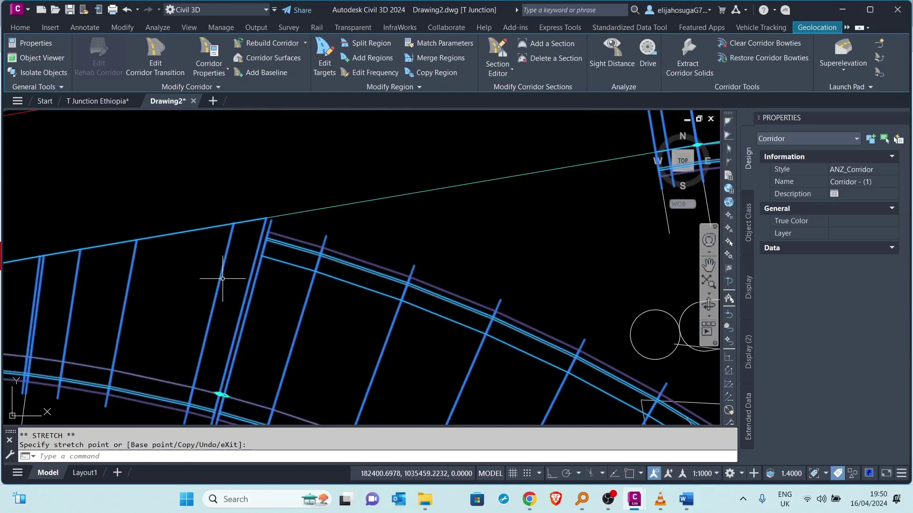
pyautogui.press('Escape')
# Step: Examine the curved connecting roads and their regions across the whole T-junction
pyautogui.scroll(-5, 233, 276)
pyautogui.scroll(-2, 398, 236)
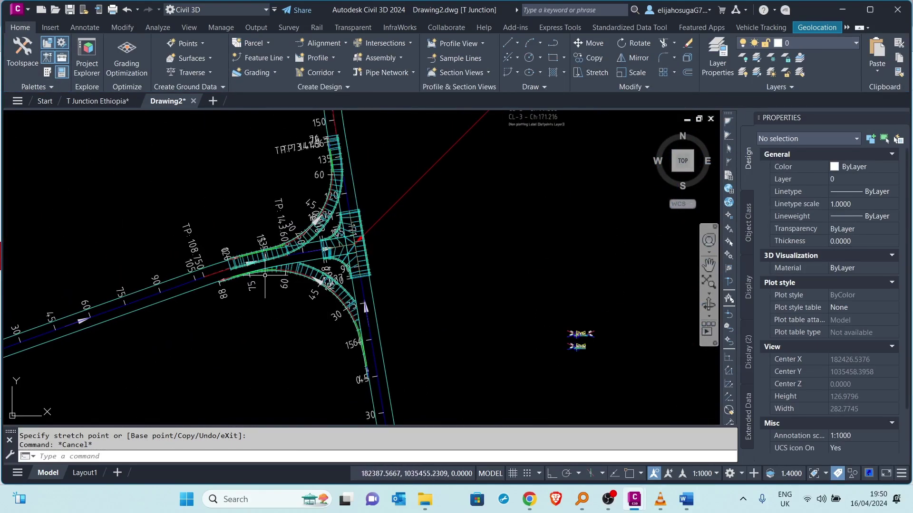
pyautogui.scroll(-2, 295, 295)
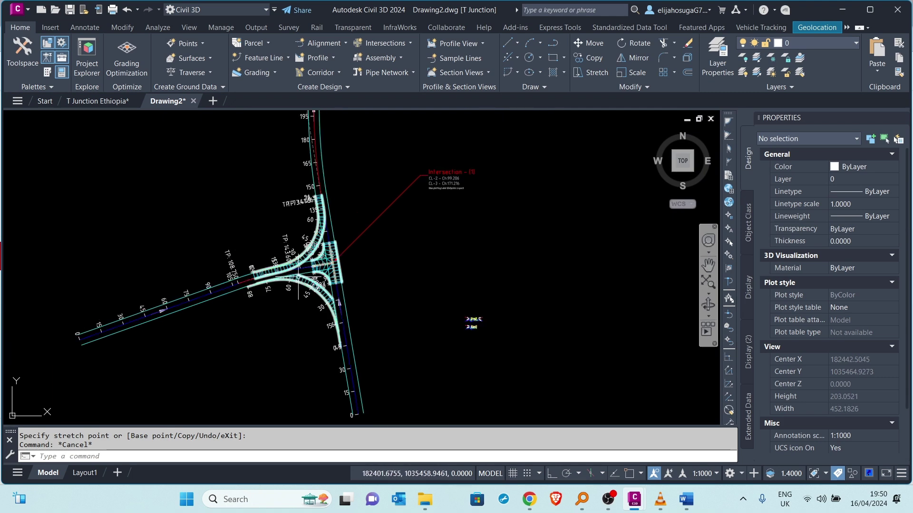
pyautogui.scroll(2, 298, 277)
pyautogui.scroll(2, 282, 239)
pyautogui.scroll(-2, 283, 233)
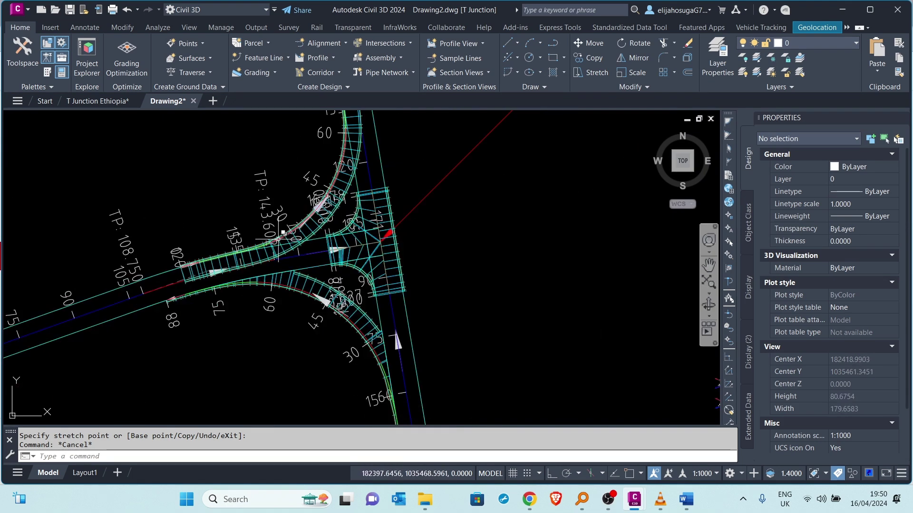
pyautogui.moveTo(282, 242); pyautogui.dragTo(273, 267, button='middle')
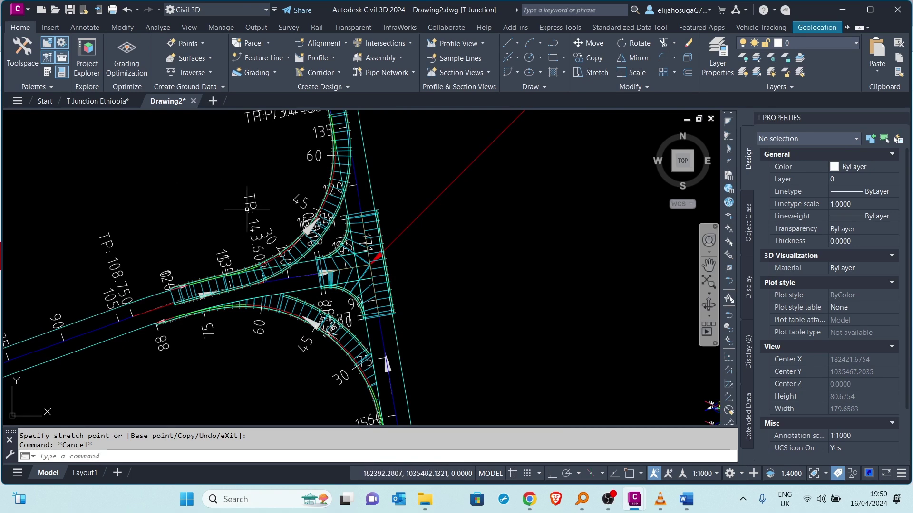
pyautogui.scroll(3, 281, 256)
pyautogui.scroll(-3, 304, 223)
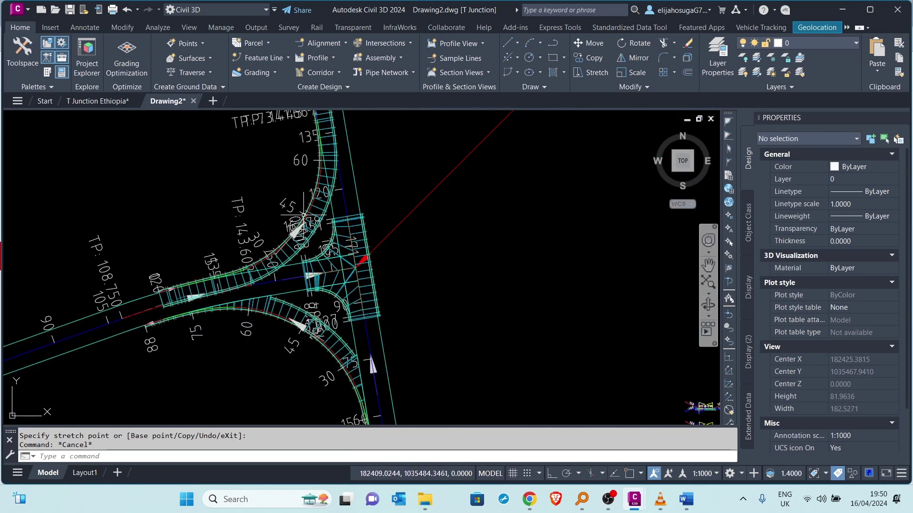
# Step: Split the northern curve's corridor region at station 50.386 m, where its outer edge meets the north-south road's edge
pyautogui.moveTo(318, 207)
pyautogui.mouseDown(button='middle')
pyautogui.moveTo(295, 238)
pyautogui.moveTo(206, 289)
pyautogui.mouseUp(button='middle')
pyautogui.scroll(5, 218, 249)
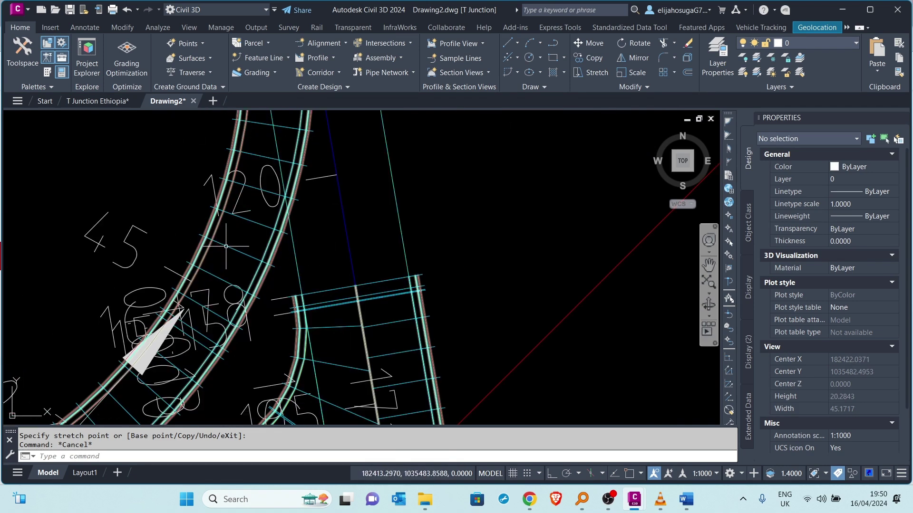
pyautogui.click(226, 246)
pyautogui.scroll(-2, 226, 246)
pyautogui.scroll(-1, 324, 116)
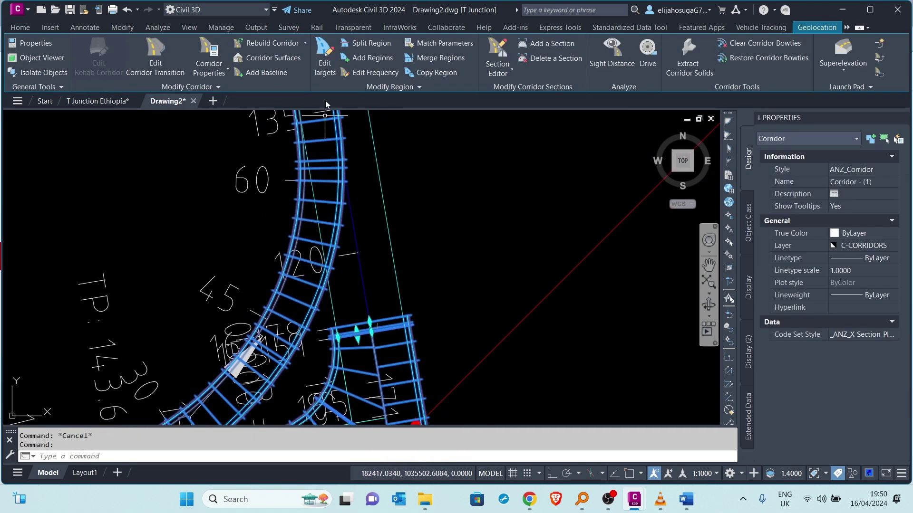
pyautogui.click(373, 43)
pyautogui.scroll(2, 304, 247)
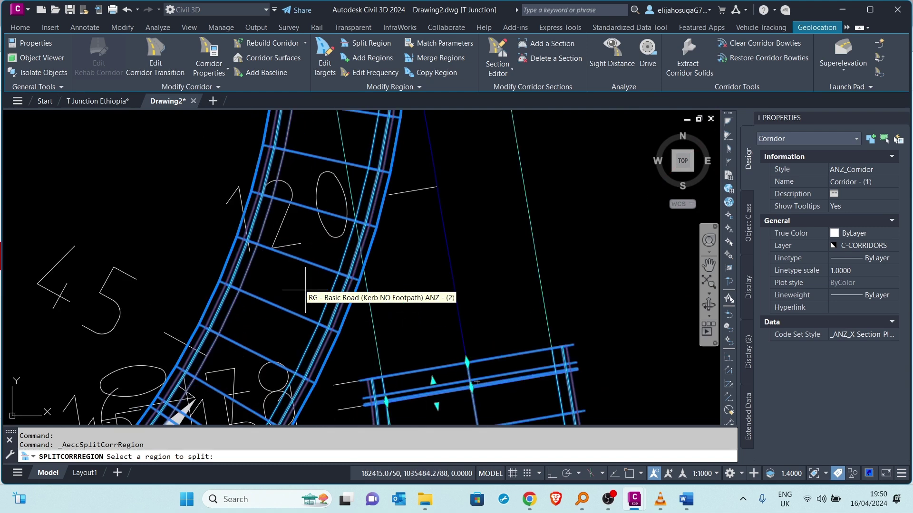
pyautogui.scroll(2, 373, 272)
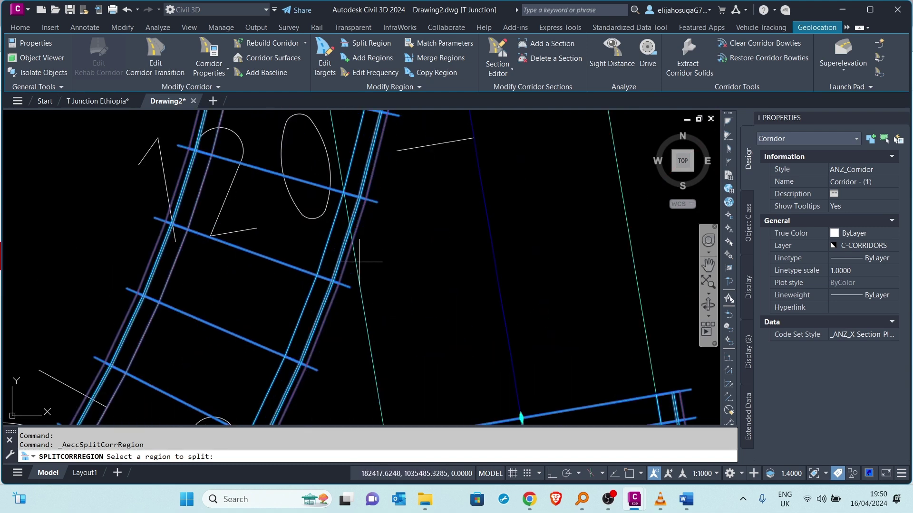
pyautogui.click(302, 254)
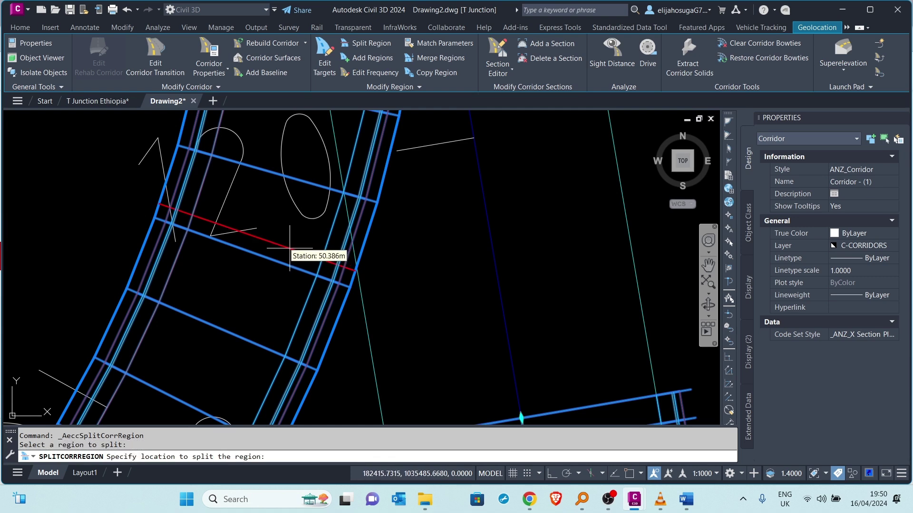
pyautogui.click(290, 247)
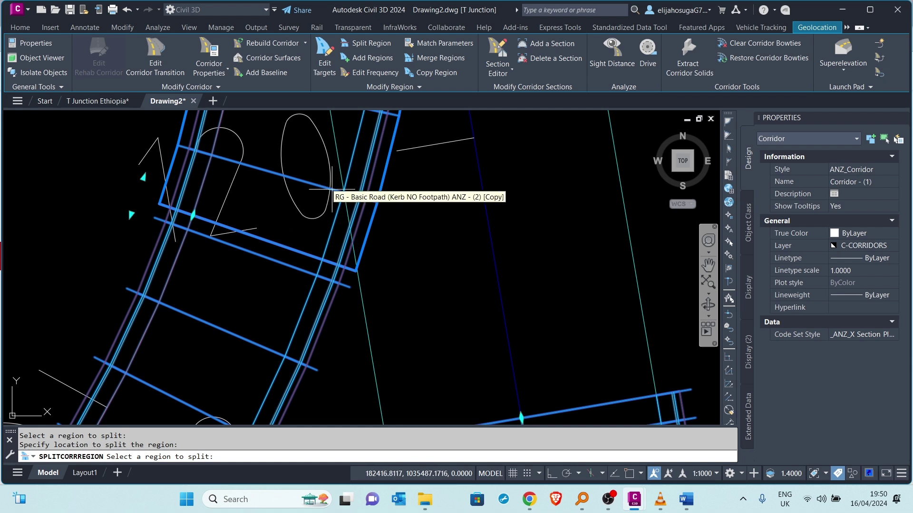
# Step: Split the northern curve's remaining lower region at station 32.206 m, where it meets the western road's northern edge
pyautogui.scroll(-3, 253, 245)
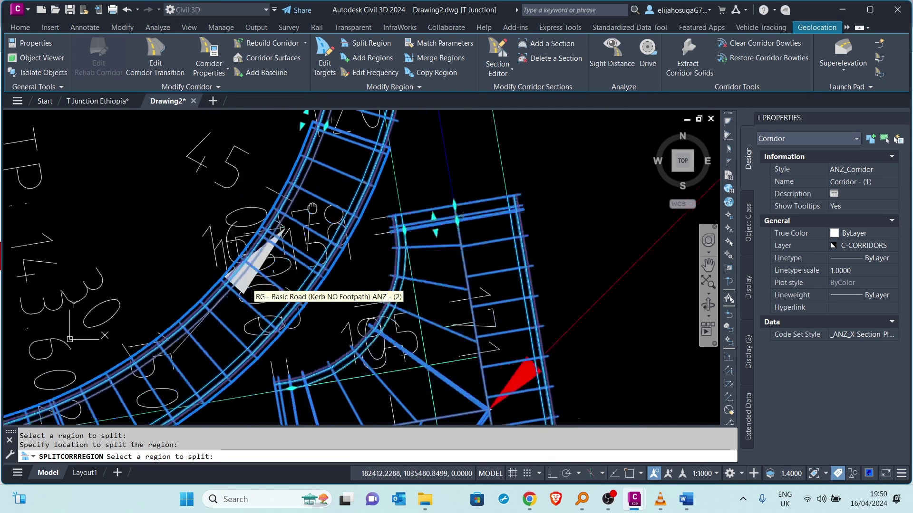
pyautogui.scroll(2, 182, 338)
pyautogui.scroll(2, 283, 315)
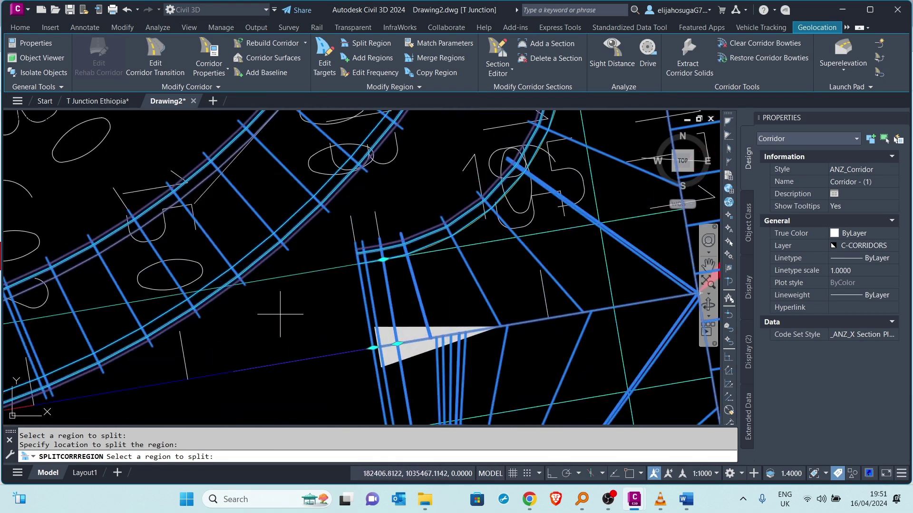
pyautogui.scroll(3, 233, 292)
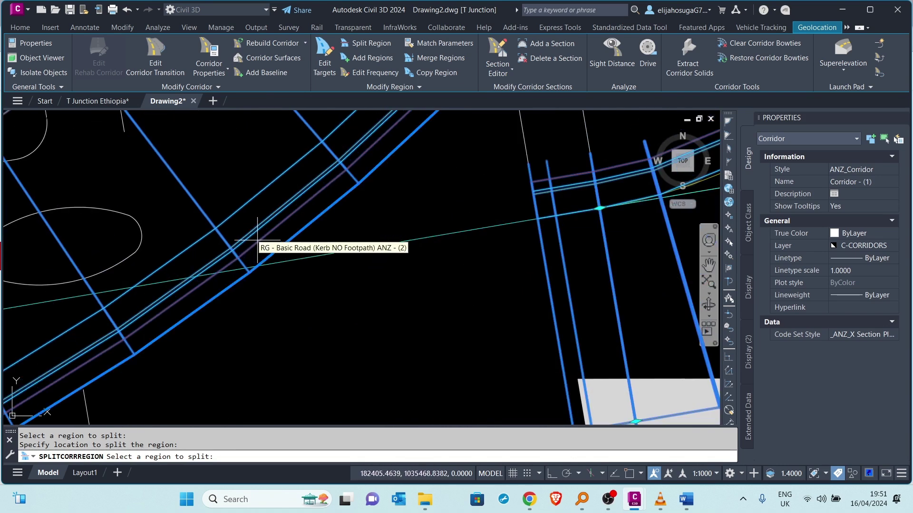
pyautogui.click(243, 245)
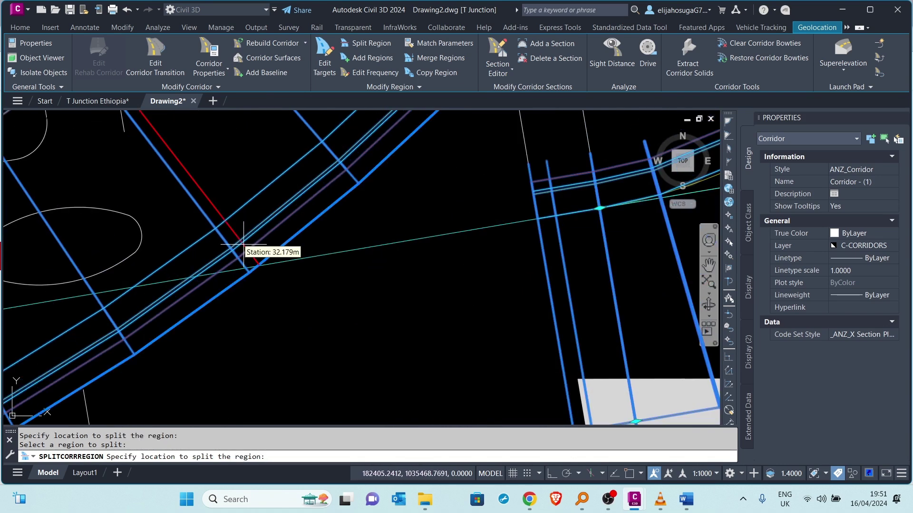
pyautogui.click(243, 244)
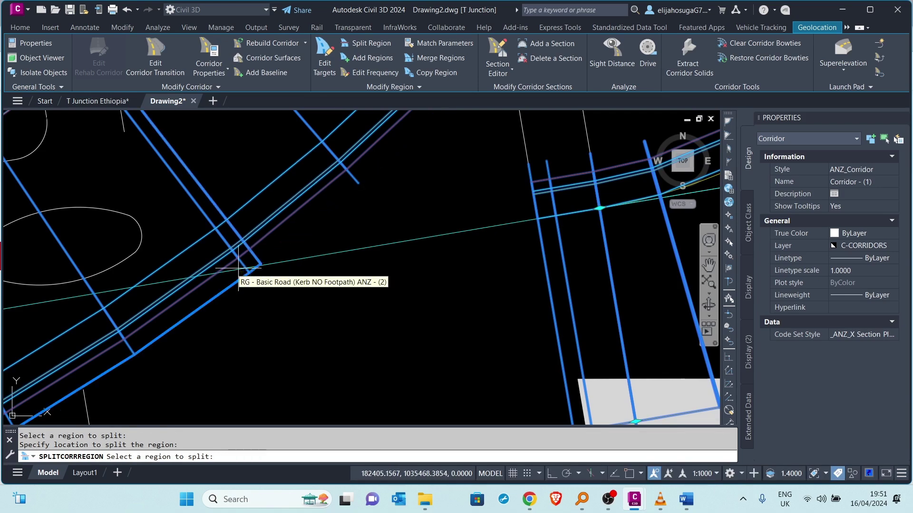
pyautogui.scroll(-5, 255, 290)
pyautogui.press('Escape')
# Step: Change the assembly of the northern curve's region from station 50.386 to 75.627 m to the copy without the right-hand kerb
pyautogui.scroll(-5, 261, 309)
pyautogui.scroll(6, 278, 181)
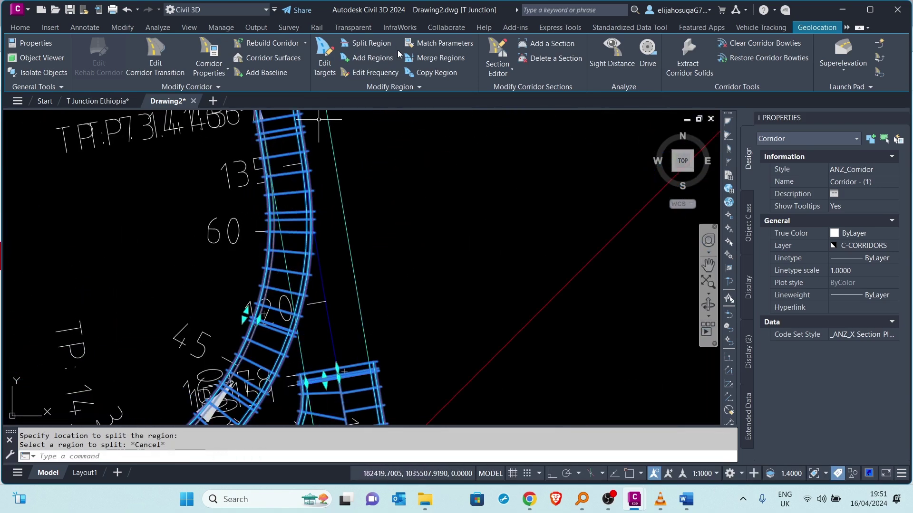
pyautogui.click(383, 87)
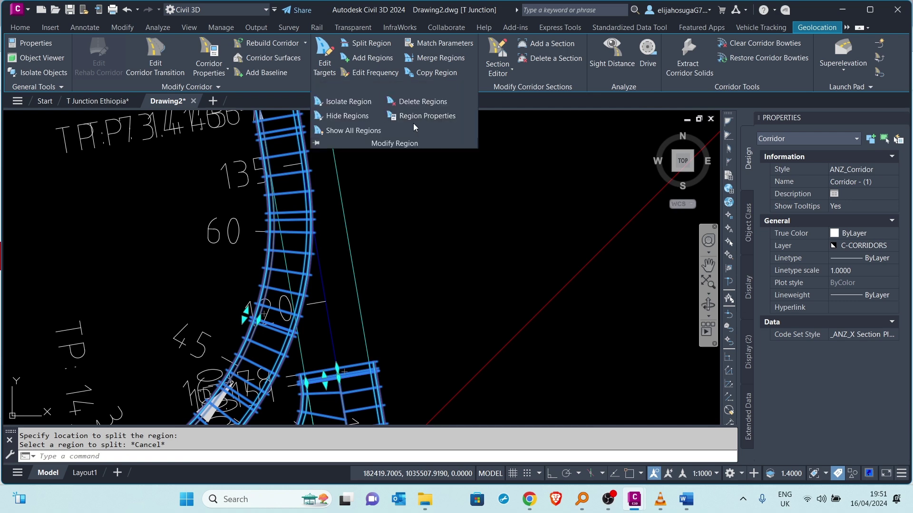
pyautogui.click(416, 117)
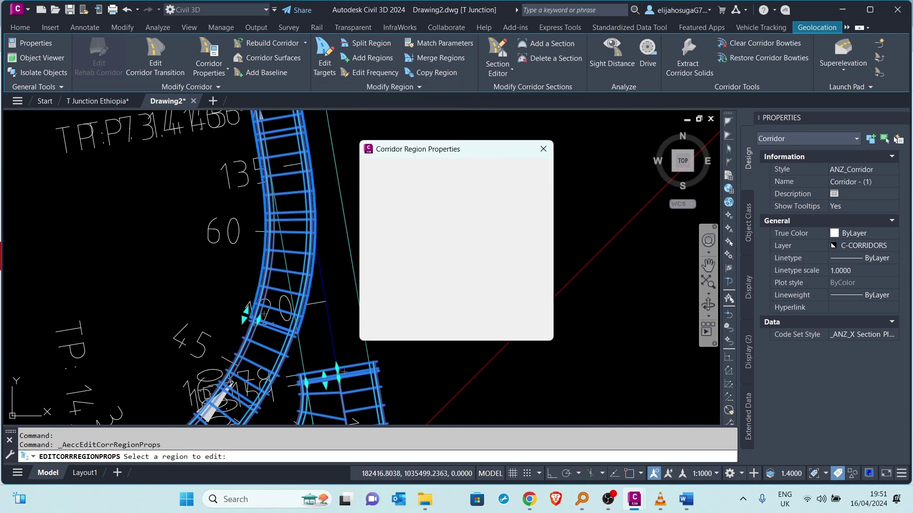
pyautogui.click(526, 266)
pyautogui.click(539, 265)
pyautogui.click(528, 331)
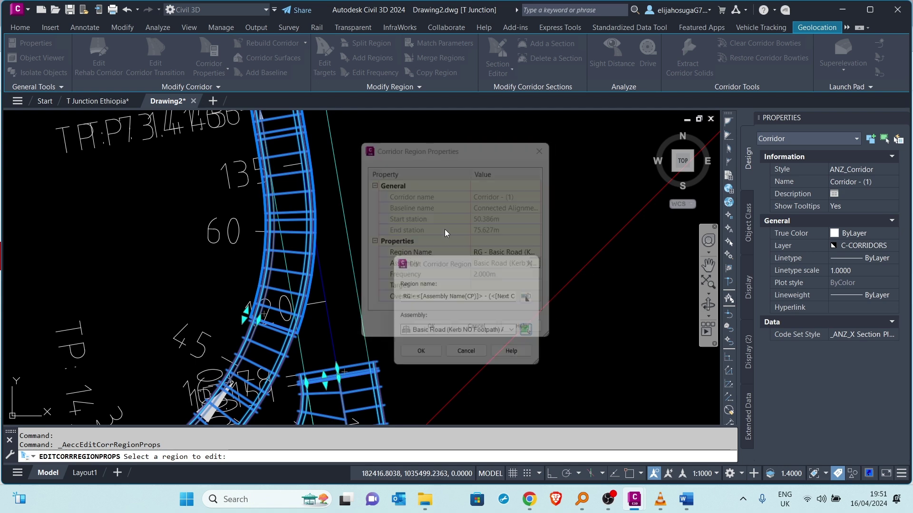
pyautogui.scroll(-5, 467, 223)
pyautogui.scroll(8, 467, 222)
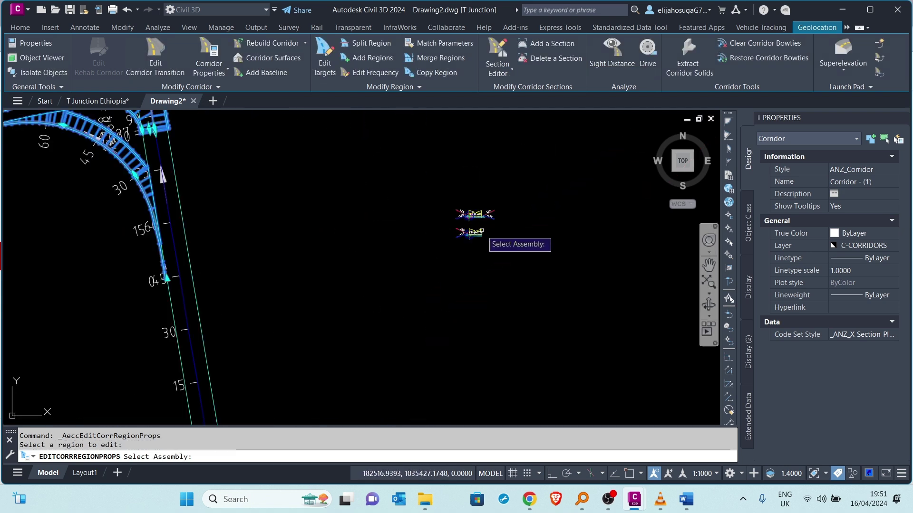
pyautogui.click(399, 266)
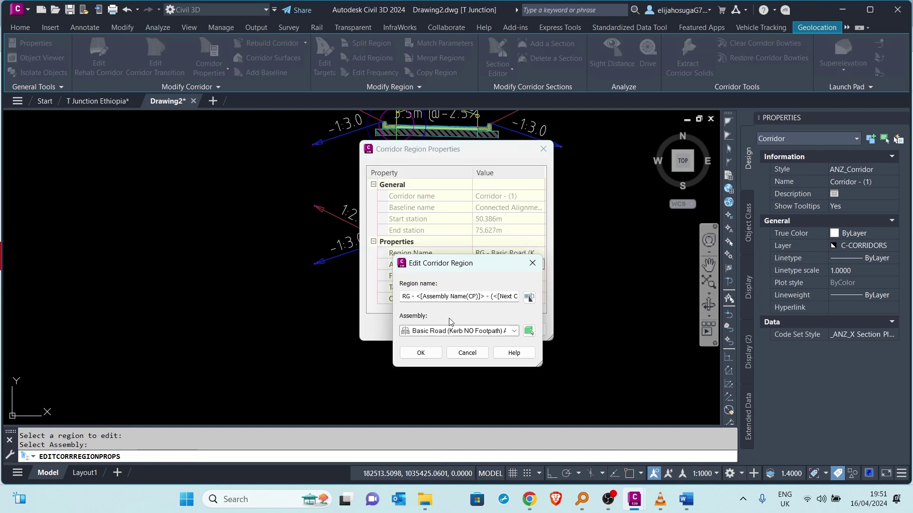
pyautogui.click(421, 353)
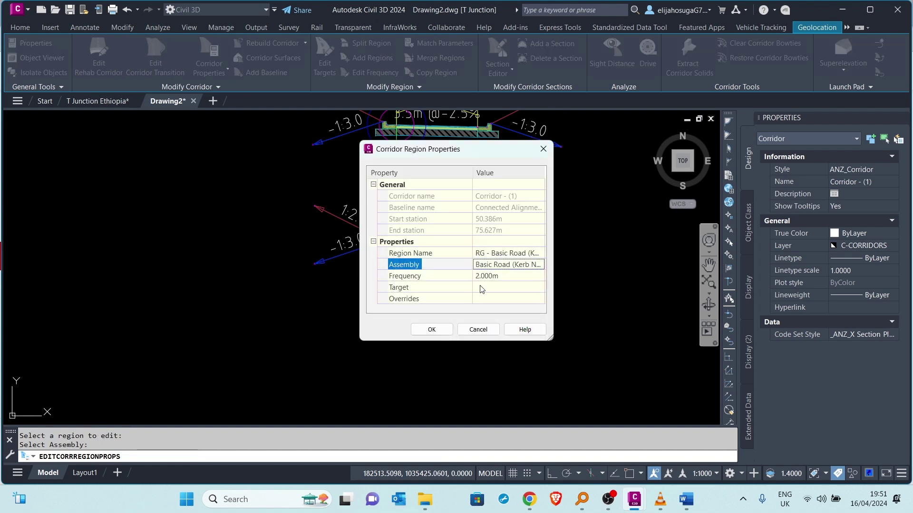
pyautogui.click(426, 326)
# Step: Change the assembly of the northern curve's region from station 0.000 to 32.206 m to the copy without the right-hand kerb
pyautogui.scroll(-8, 482, 261)
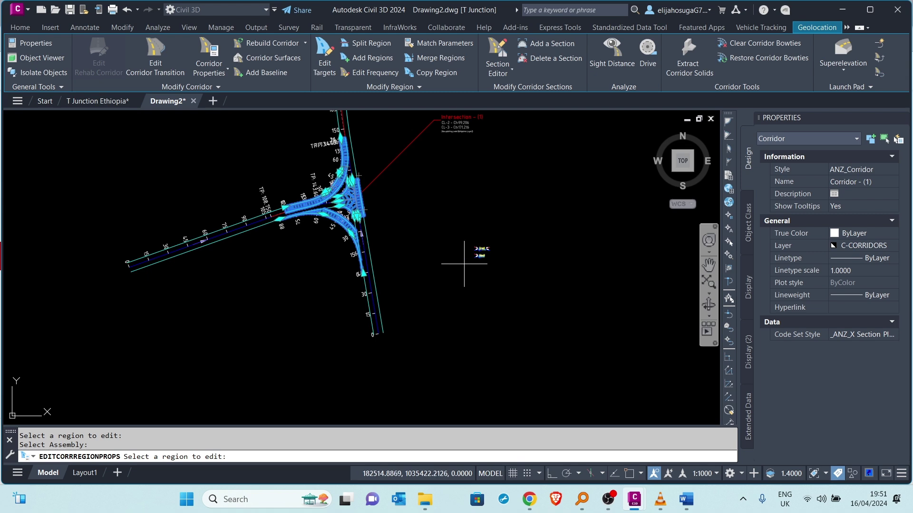
pyautogui.scroll(8, 290, 259)
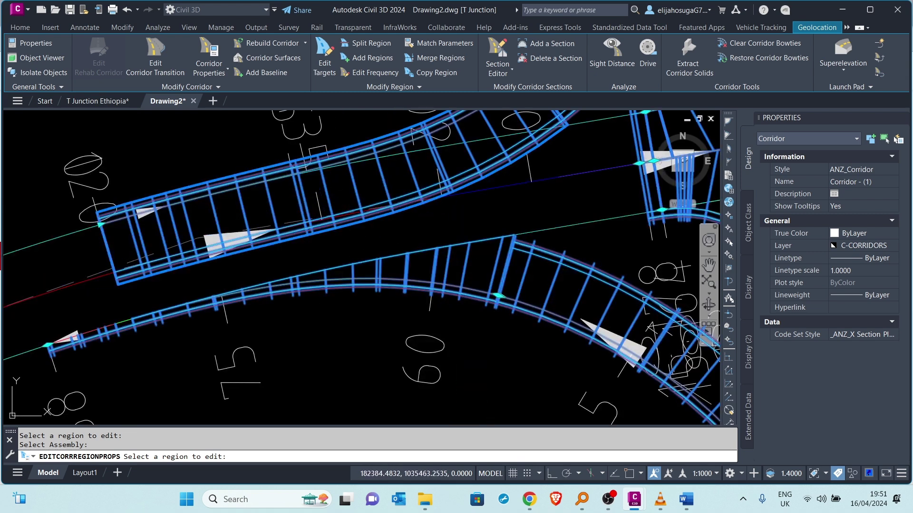
pyautogui.click(268, 200)
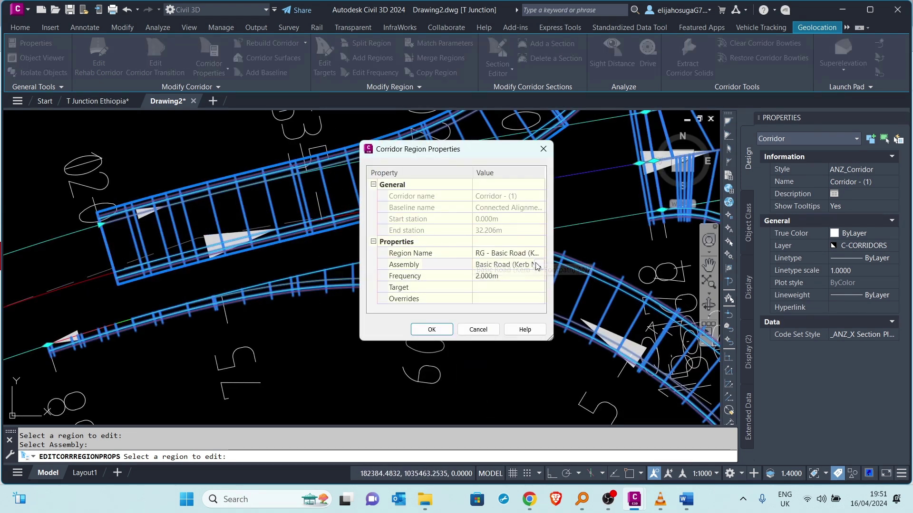
pyautogui.click(540, 267)
pyautogui.click(528, 332)
pyautogui.scroll(-8, 375, 285)
pyautogui.scroll(8, 606, 362)
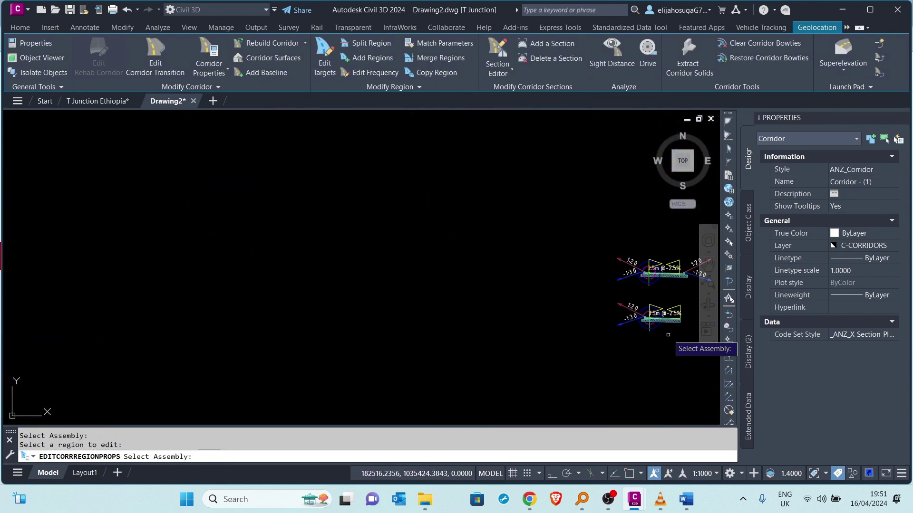
pyautogui.click(607, 327)
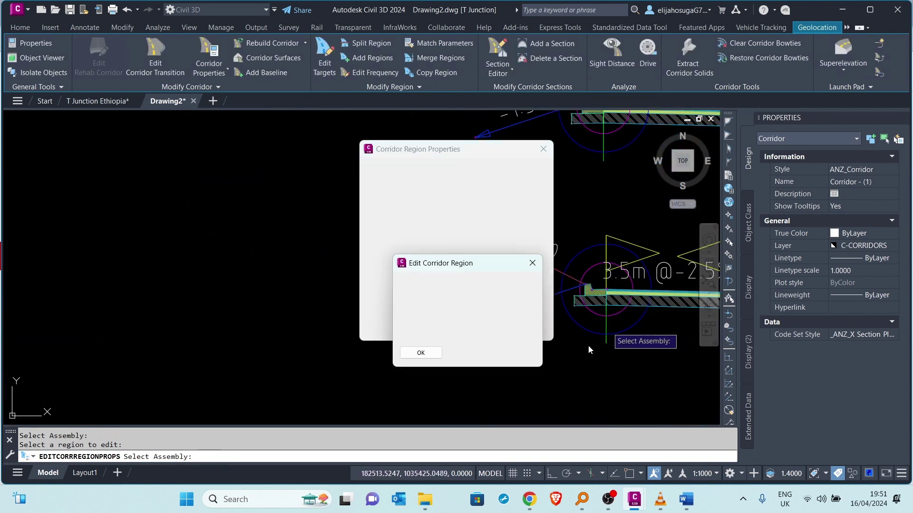
pyautogui.click(421, 353)
pyautogui.click(432, 329)
pyautogui.scroll(-8, 334, 283)
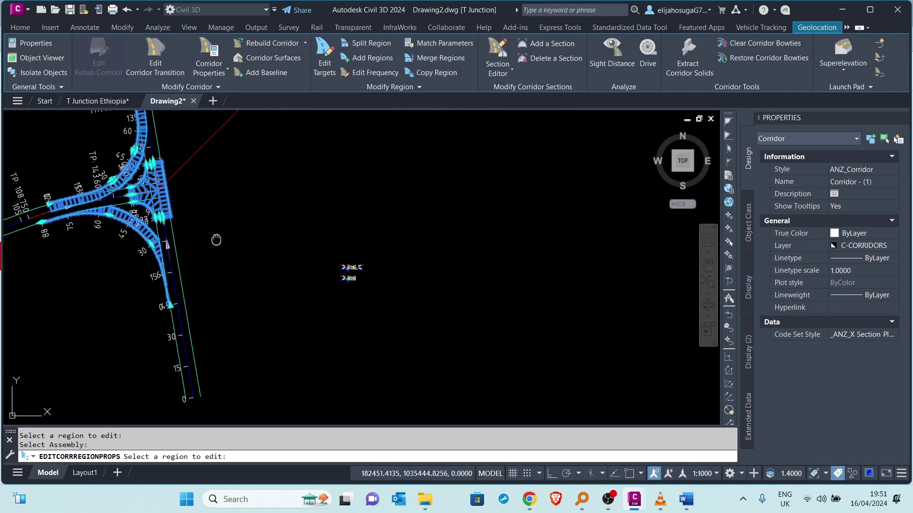
pyautogui.scroll(6, 216, 239)
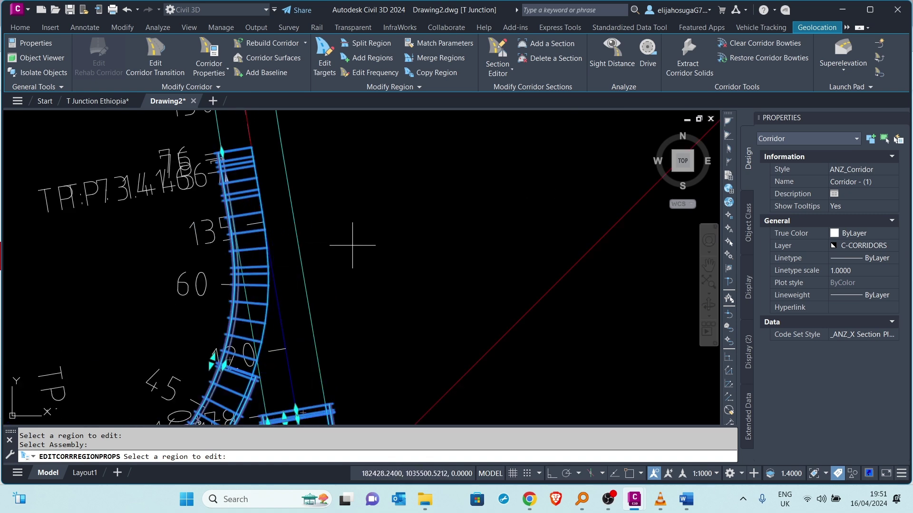
pyautogui.press('Escape')
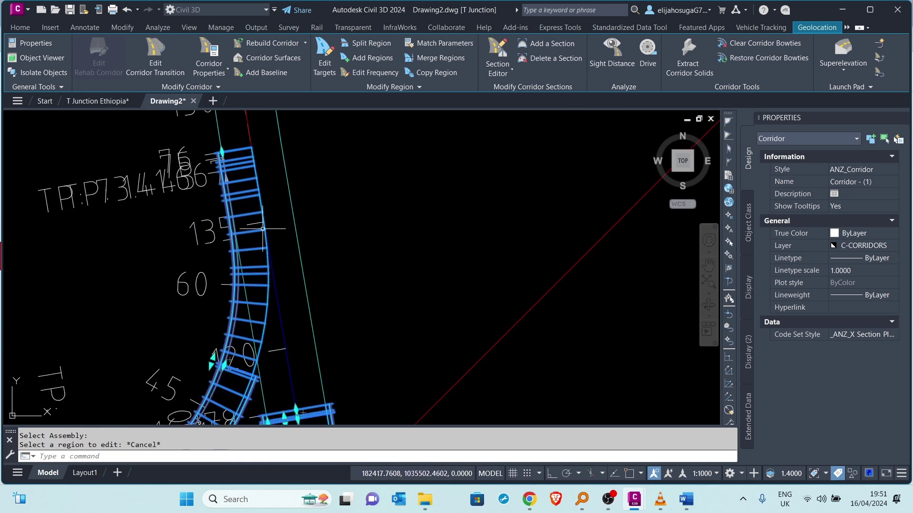
# Step: Set the lane width target of the northern curve's region from 50.386 to 75.627 m to the north-south road's CL-2 offset alignment
pyautogui.click(325, 57)
pyautogui.click(254, 242)
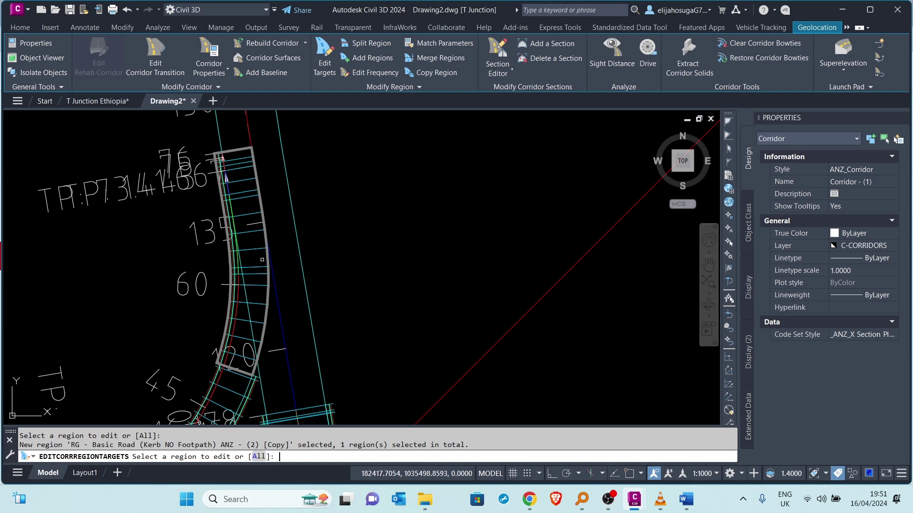
pyautogui.press('Return')
pyautogui.click(777, 147)
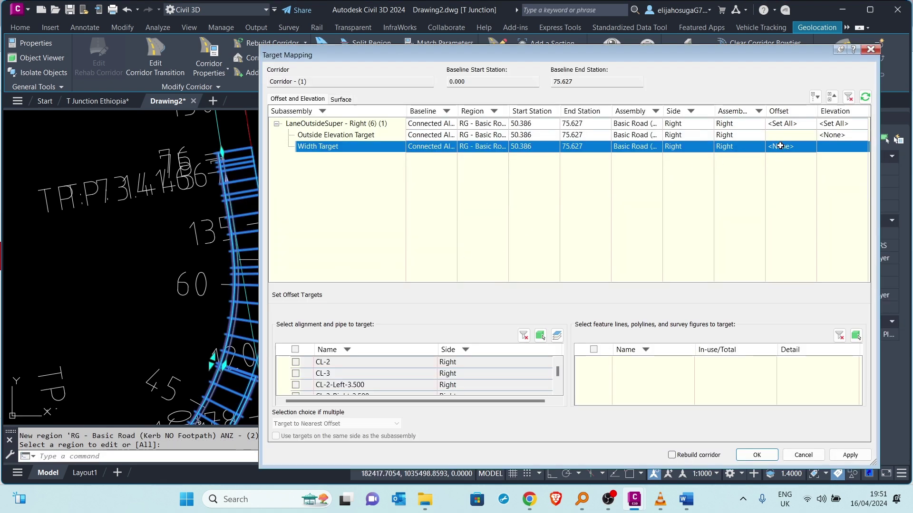
pyautogui.click(523, 336)
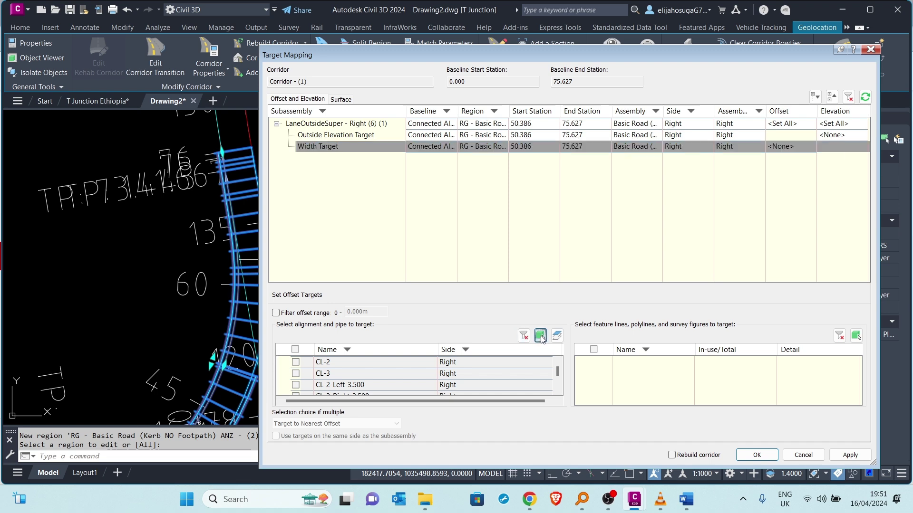
pyautogui.click(249, 314)
pyautogui.press('Return')
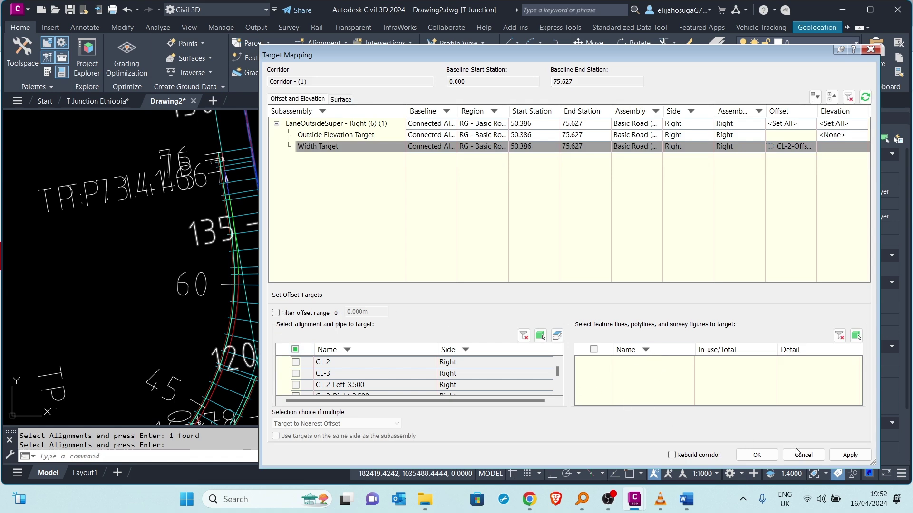
pyautogui.click(770, 459)
# Step: Set the lane width target of the northern curve's region from 0.000 to 32.206 m to the western road's CL-3 offset alignment
pyautogui.scroll(-4, 356, 240)
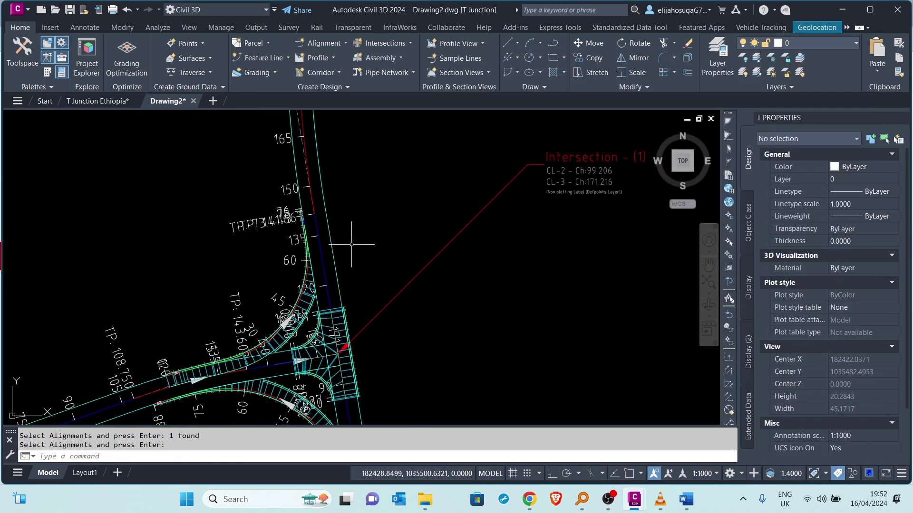
pyautogui.scroll(2, 280, 189)
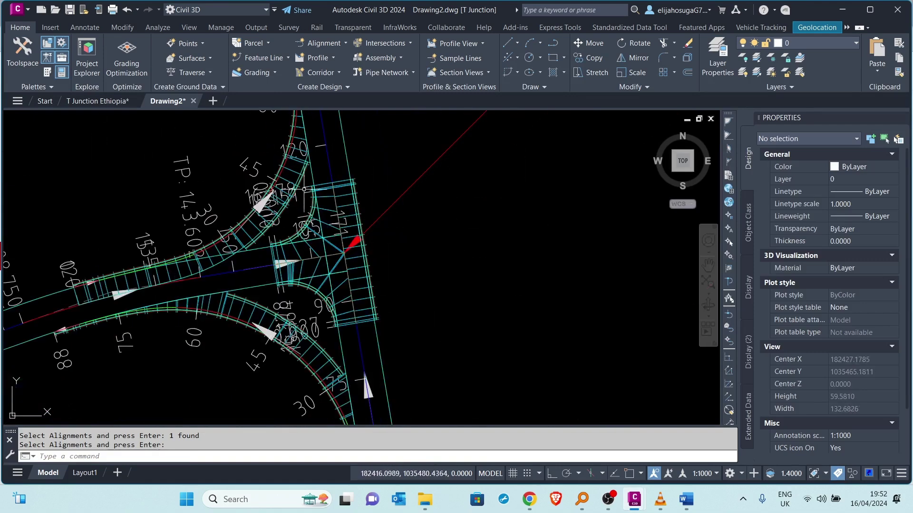
pyautogui.moveTo(275, 230); pyautogui.dragTo(289, 224, button='middle')
pyautogui.scroll(4, 240, 251)
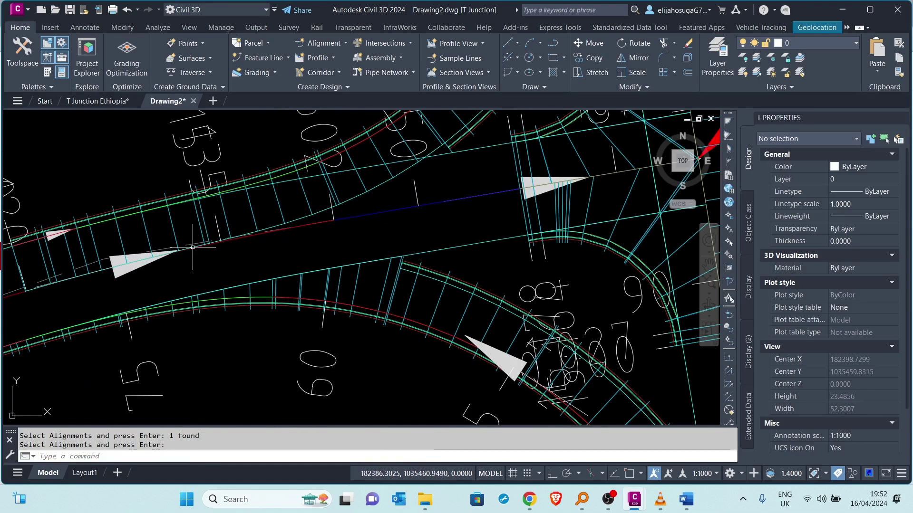
pyautogui.click(267, 216)
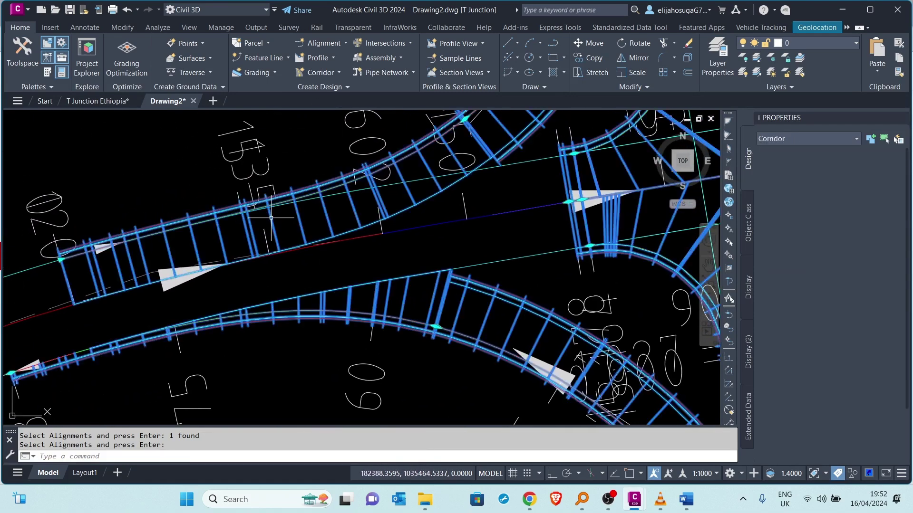
pyautogui.click(319, 52)
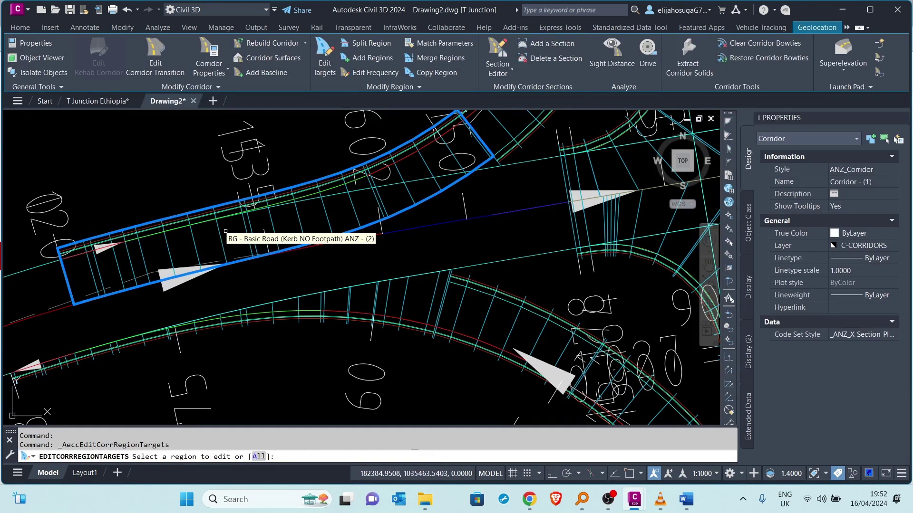
pyautogui.click(220, 231)
pyautogui.press('Return')
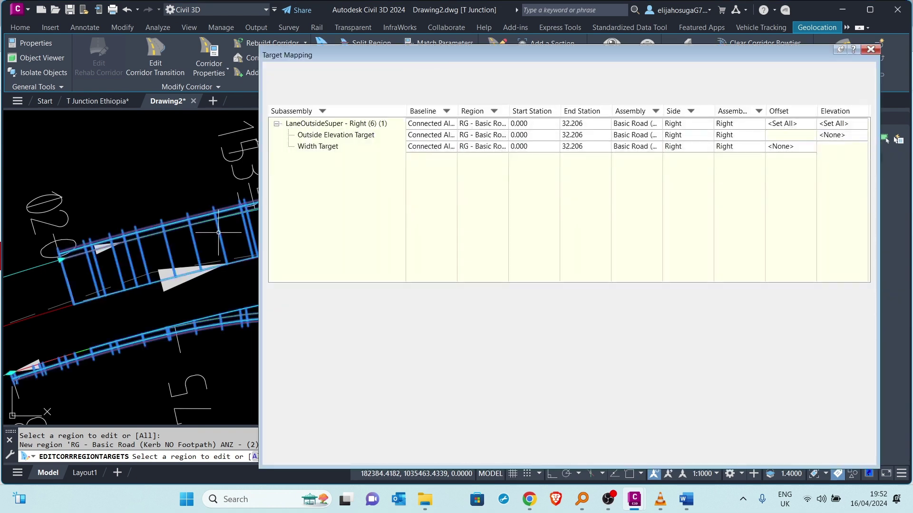
pyautogui.click(792, 147)
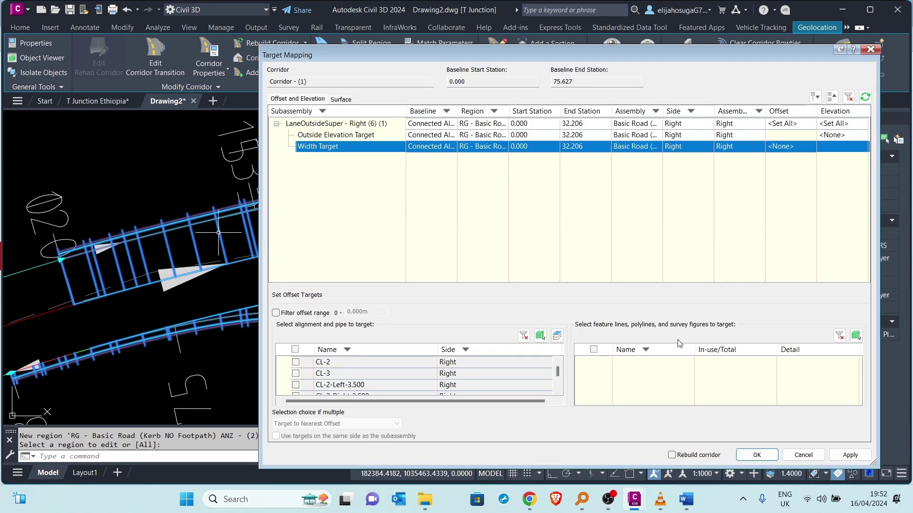
pyautogui.click(540, 336)
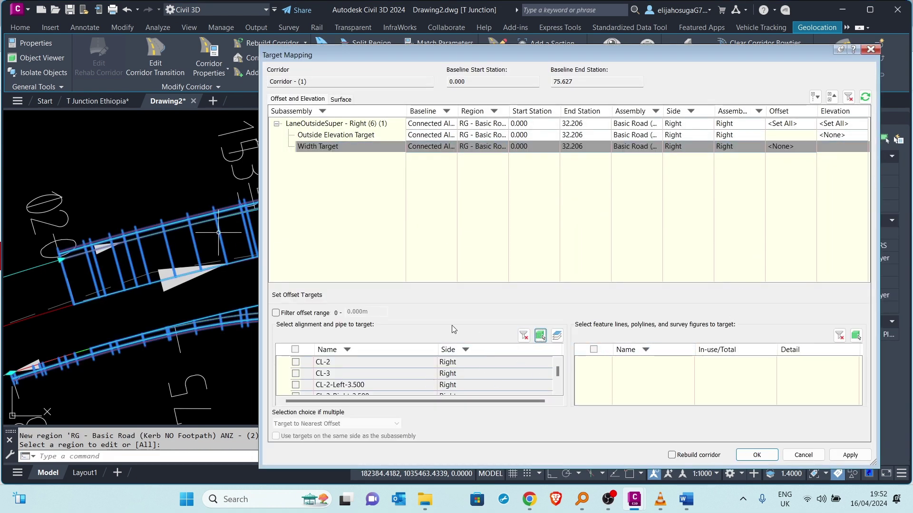
pyautogui.scroll(5, 435, 218)
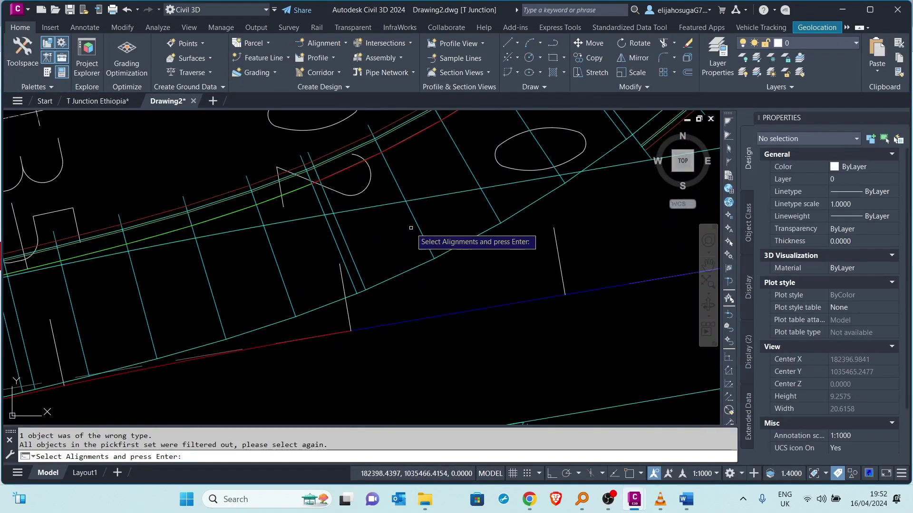
pyautogui.click(383, 208)
pyautogui.press('Return')
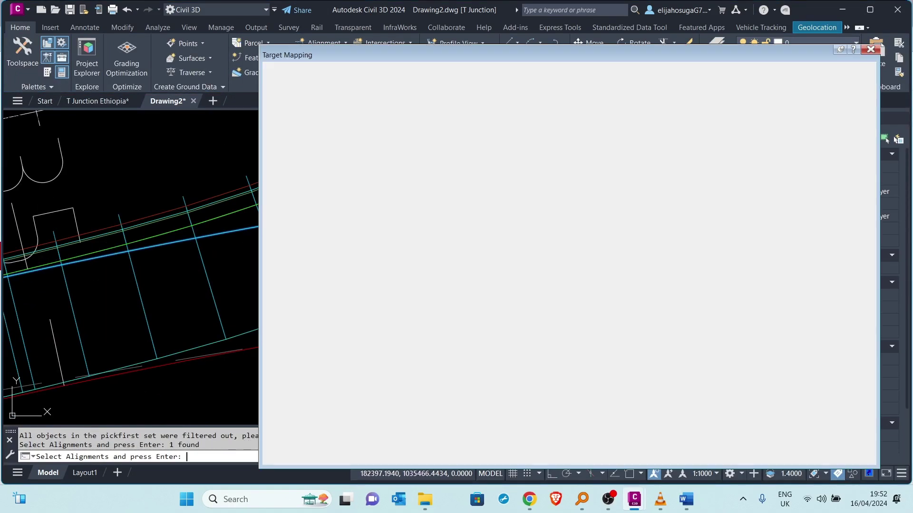
pyautogui.click(845, 457)
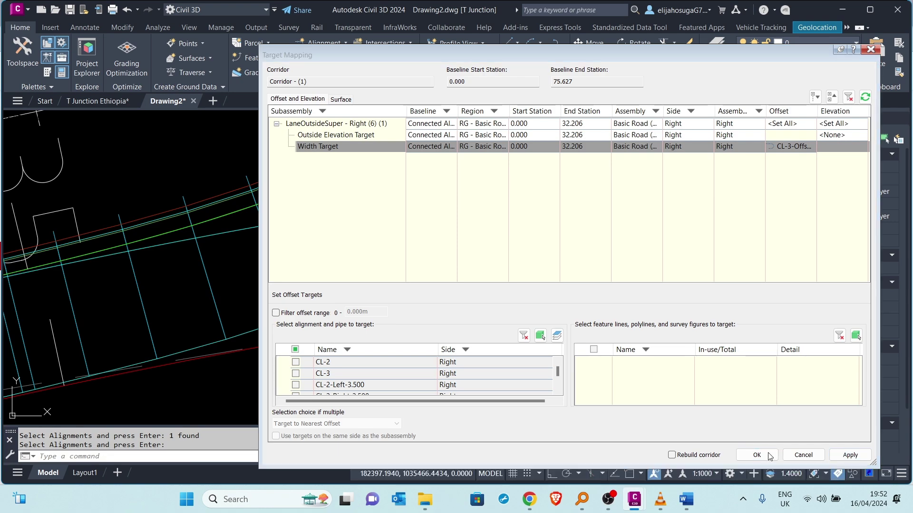
pyautogui.click(751, 455)
# Step: Shift the northern curve's region boundary at station 32.206 m slightly further along, towards the corner at the western road's edge
pyautogui.scroll(-6, 312, 248)
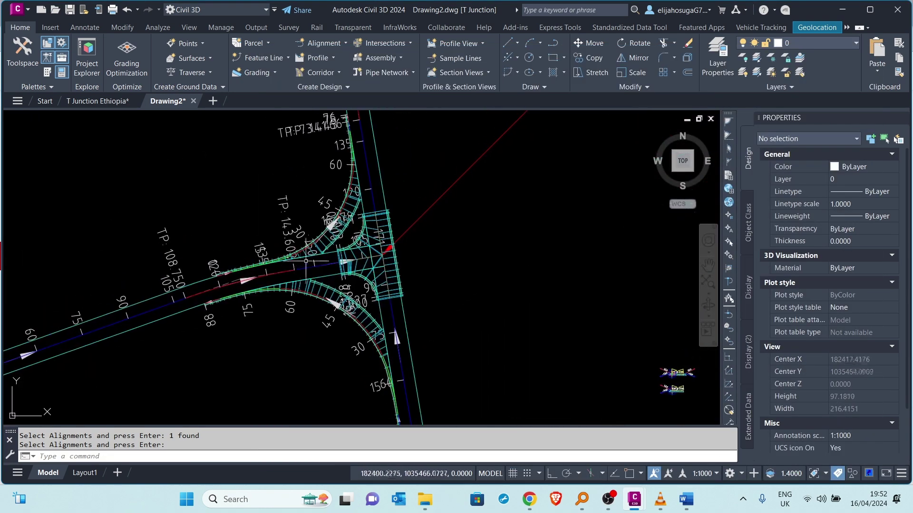
pyautogui.scroll(-3, 311, 248)
pyautogui.scroll(2, 304, 276)
pyautogui.scroll(-3, 298, 304)
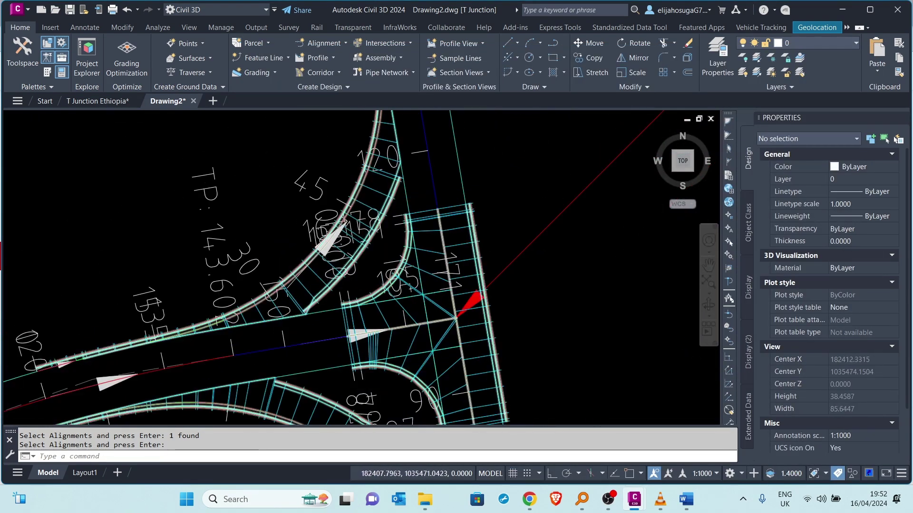
pyautogui.scroll(6, 298, 305)
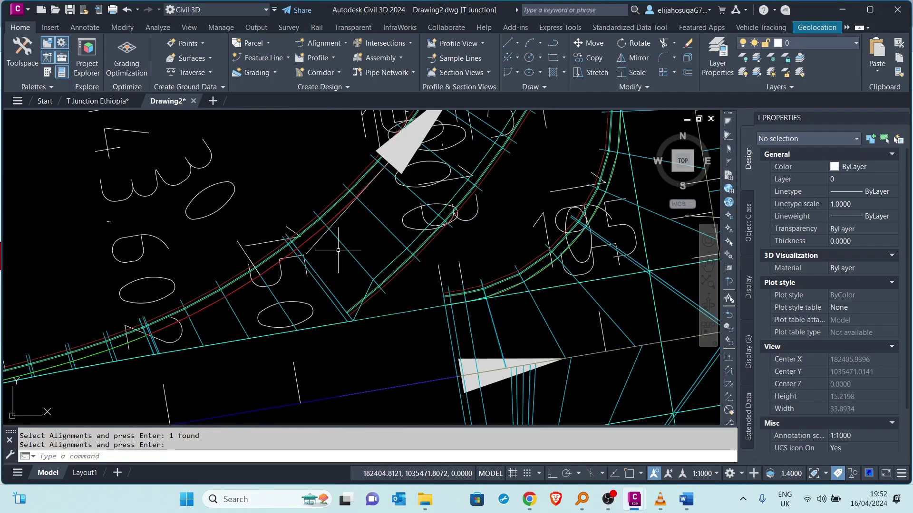
pyautogui.click(295, 255)
pyautogui.scroll(5, 294, 257)
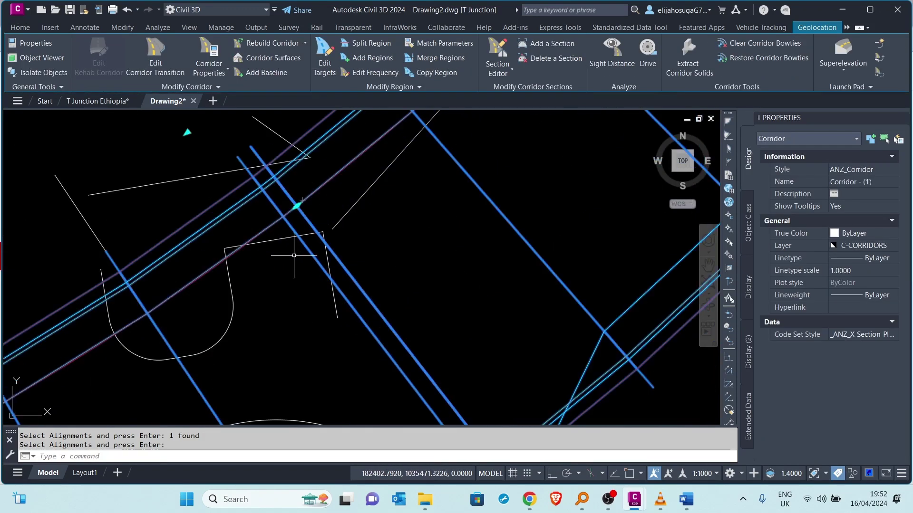
pyautogui.click(296, 206)
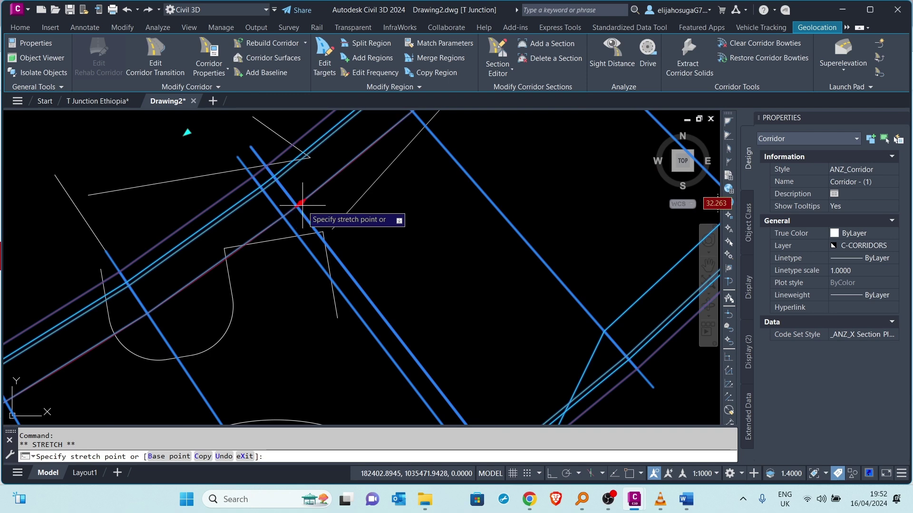
pyautogui.scroll(-4, 290, 207)
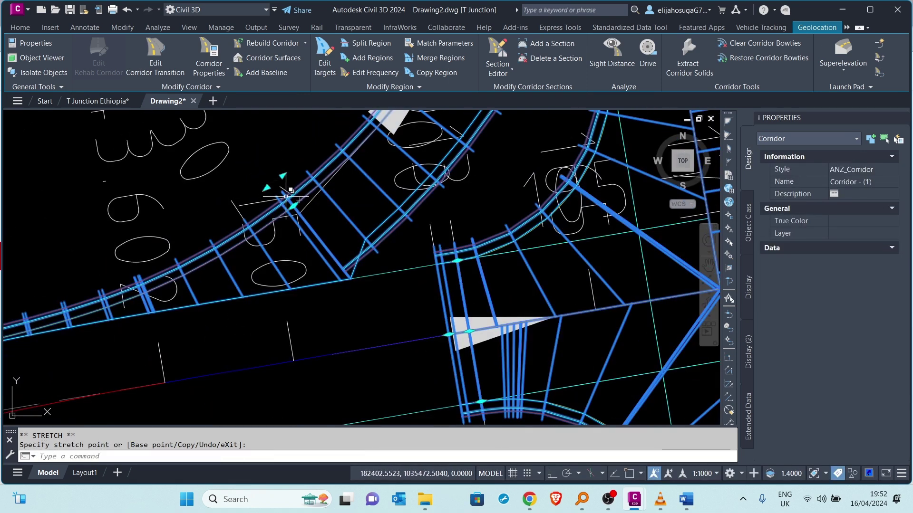
pyautogui.hotkey('ctrl', 'z')
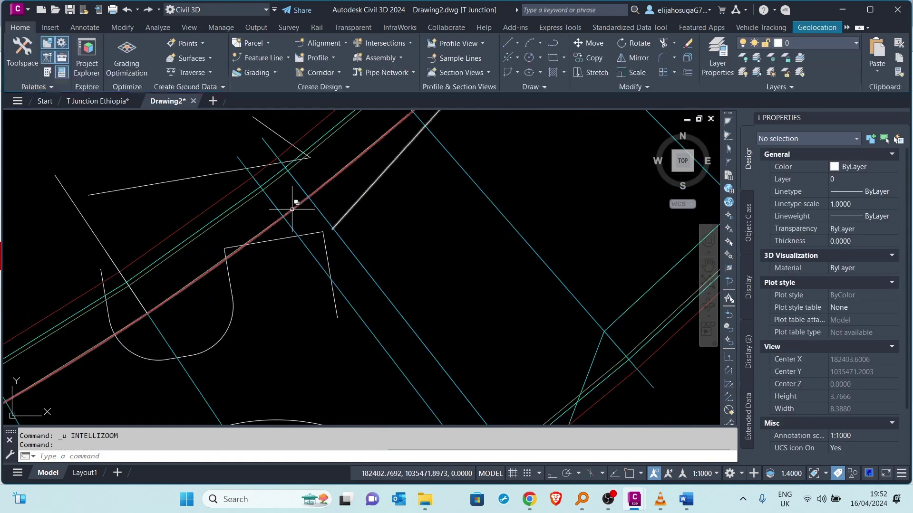
# Step: Stretch the start of the northern curve's middle region to about station 32.909 m
pyautogui.scroll(-2, 335, 221)
pyautogui.click(314, 189)
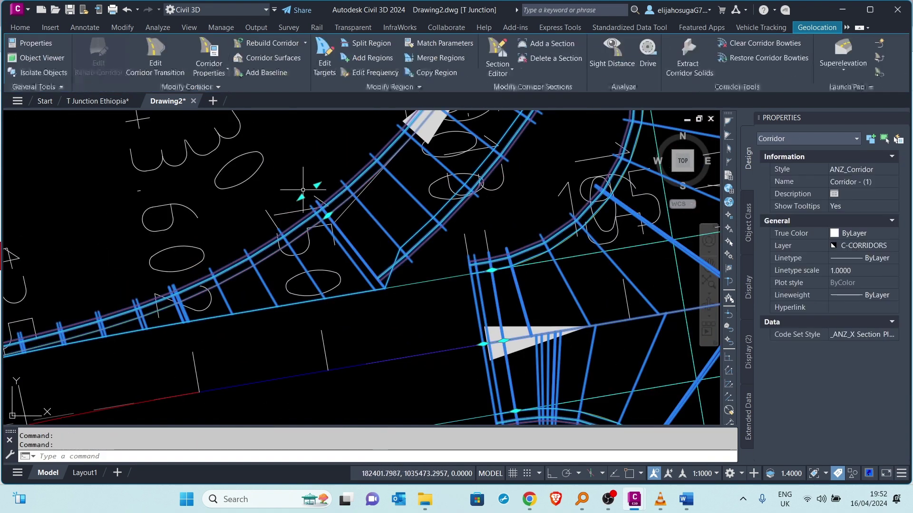
pyautogui.click(317, 185)
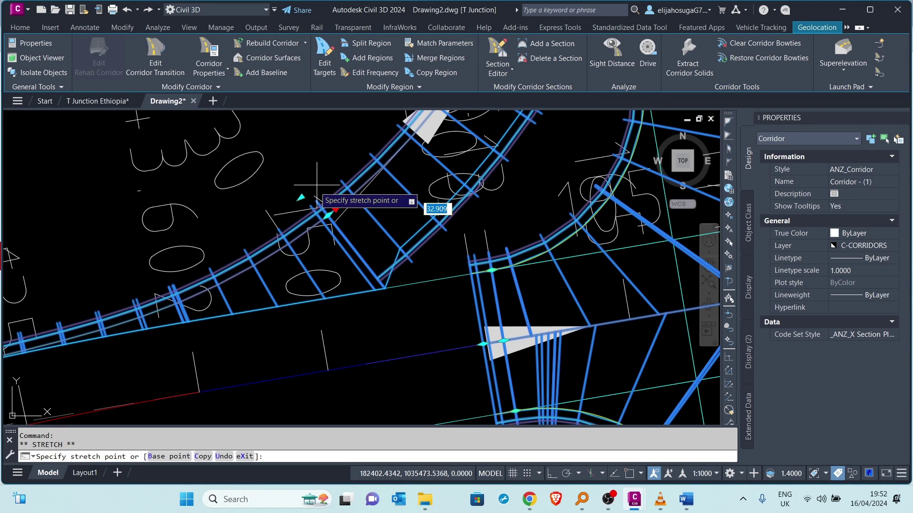
pyautogui.click(317, 186)
pyautogui.scroll(-4, 322, 191)
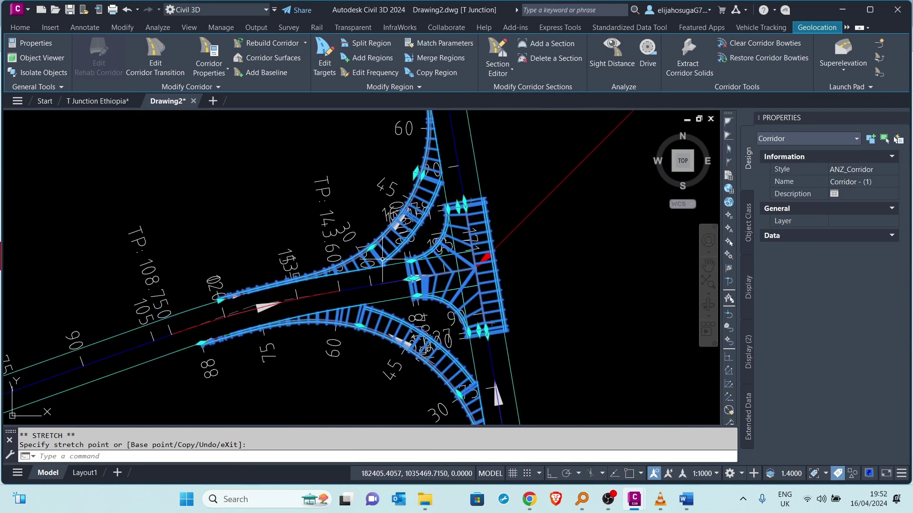
pyautogui.scroll(2, 380, 267)
pyautogui.press('Escape')
pyautogui.scroll(-1, 380, 267)
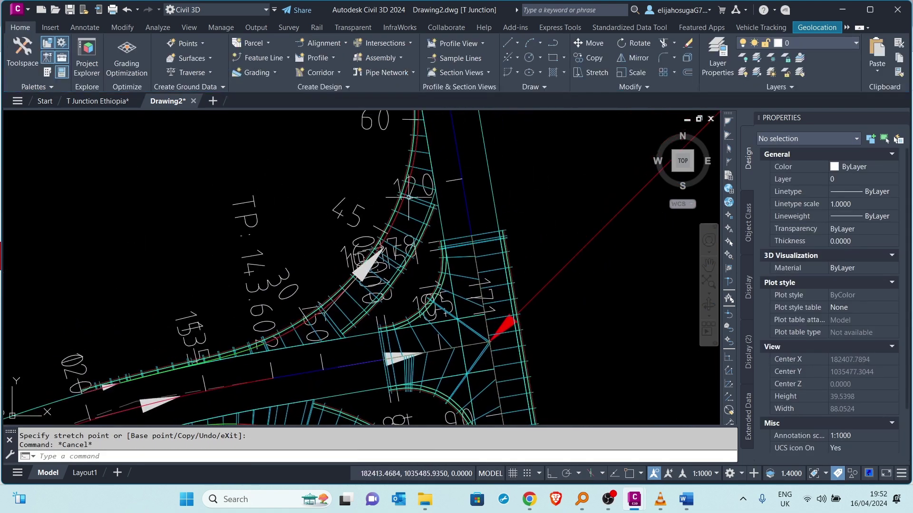
pyautogui.scroll(3, 404, 237)
pyautogui.scroll(-3, 424, 216)
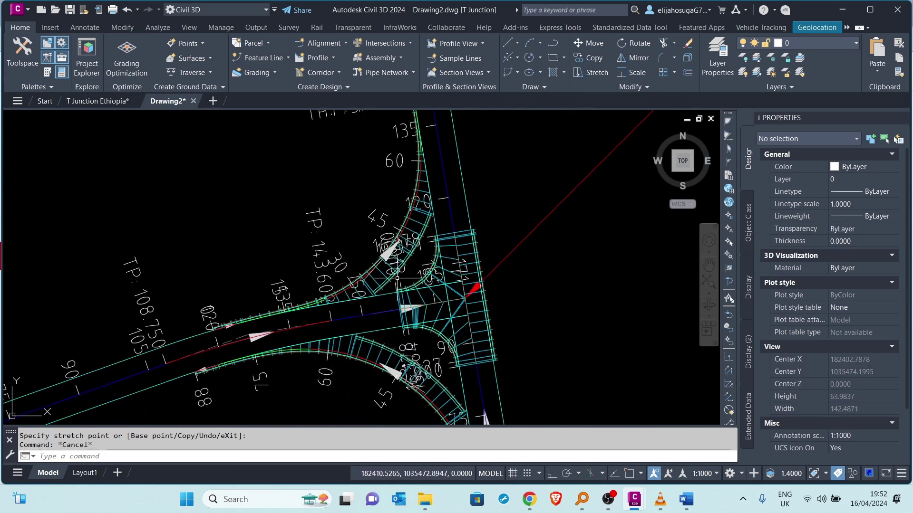
# Step: Examine the corridor in 3D in the Object Viewer, orbiting around the junction and both curved connecting roads
pyautogui.scroll(-3, 401, 270)
pyautogui.scroll(1, 314, 233)
pyautogui.scroll(3, 331, 248)
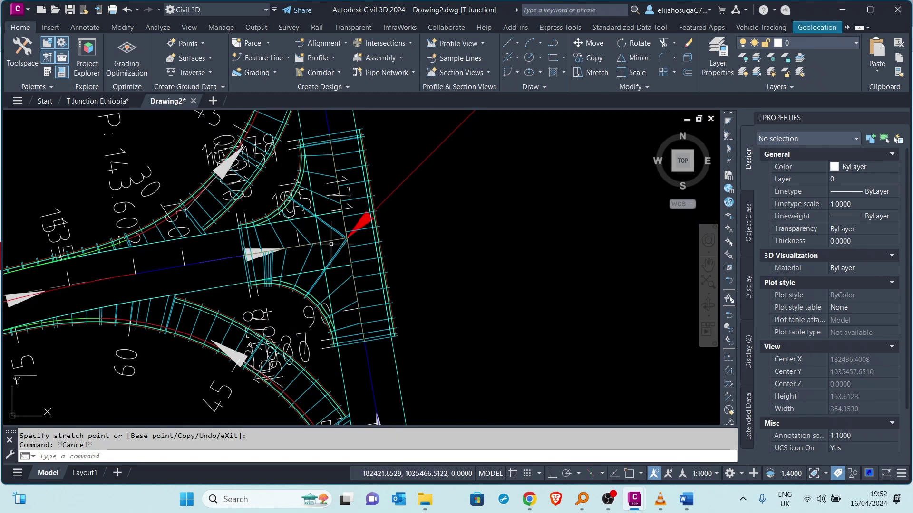
pyautogui.click(292, 224)
pyautogui.rightClick(291, 223)
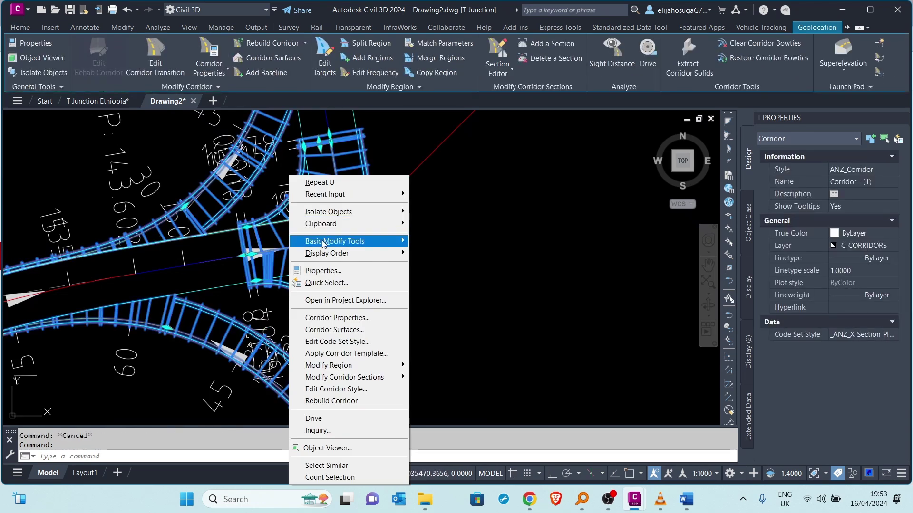
pyautogui.click(350, 448)
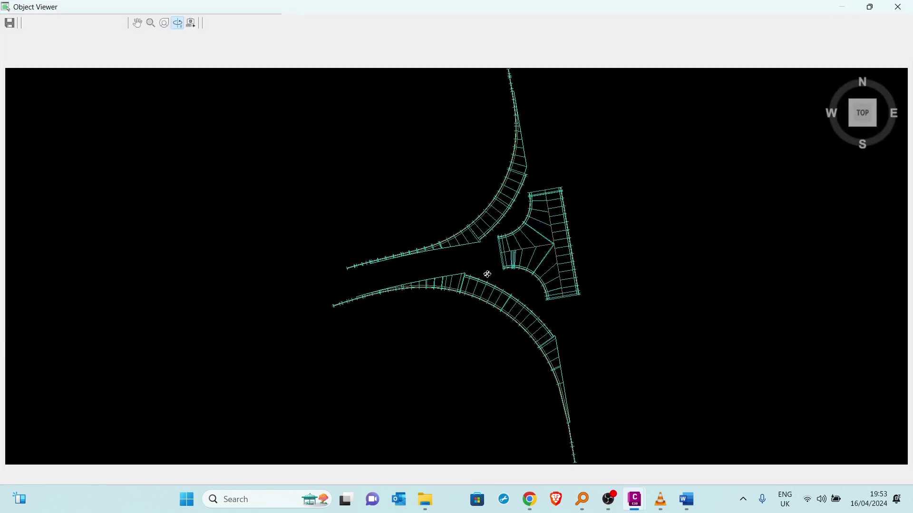
pyautogui.click(849, 126)
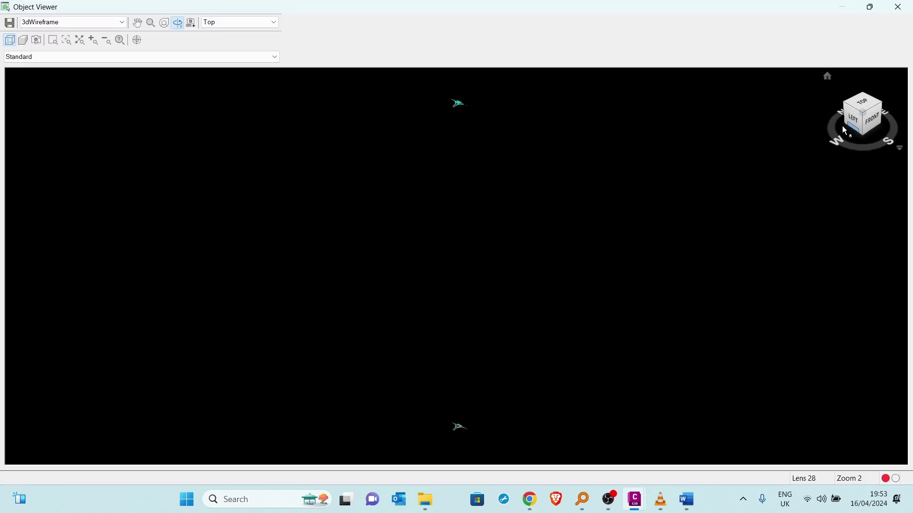
pyautogui.moveTo(443, 219); pyautogui.dragTo(389, 268)
pyautogui.moveTo(395, 216); pyautogui.dragTo(269, 242)
pyautogui.moveTo(546, 321); pyautogui.dragTo(658, 308)
pyautogui.moveTo(162, 213); pyautogui.dragTo(394, 274)
pyautogui.scroll(3, 339, 252)
pyautogui.scroll(-5, 366, 242)
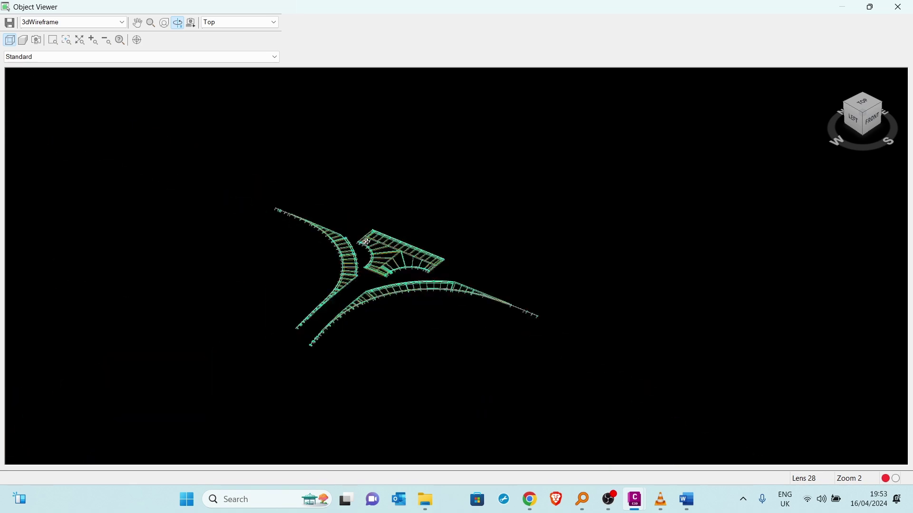
pyautogui.click(899, 7)
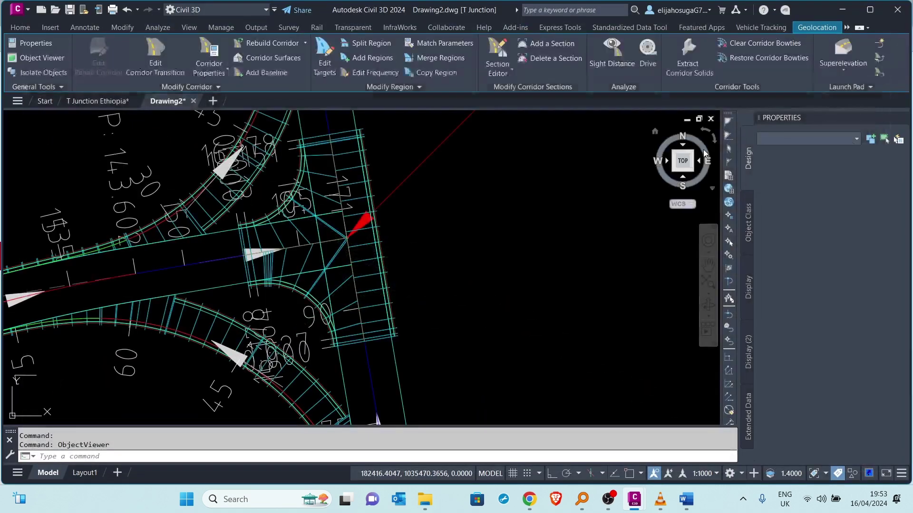
# Step: Set the drawing's annotation scale to 1:500
pyautogui.scroll(-4, 250, 302)
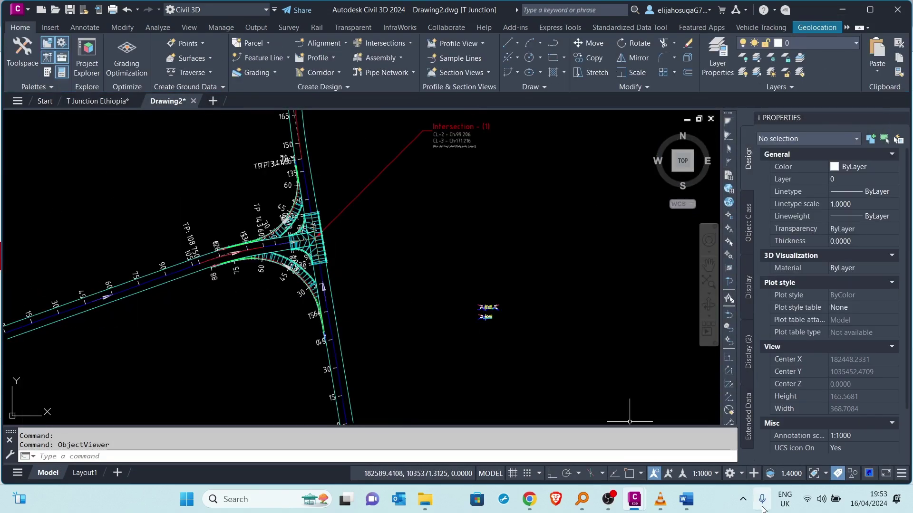
pyautogui.click(696, 474)
pyautogui.click(694, 327)
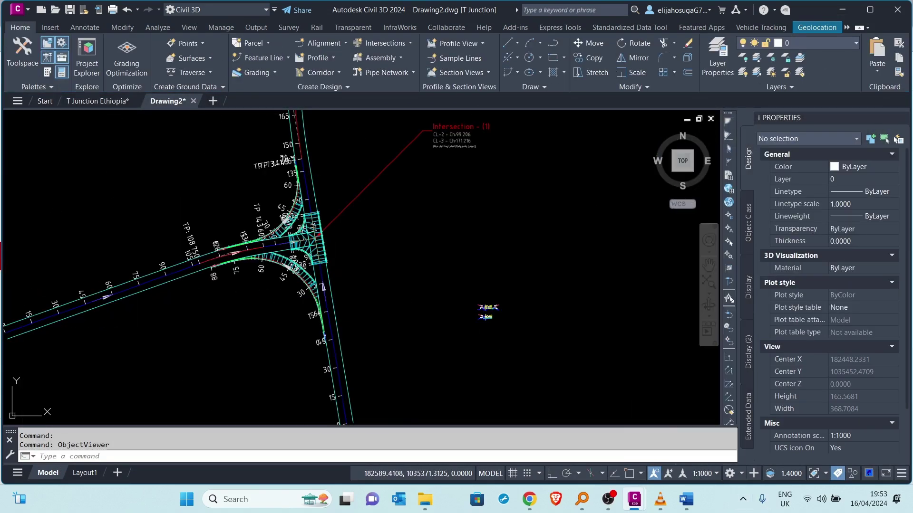
pyautogui.scroll(2, 393, 247)
pyautogui.scroll(2, 263, 219)
pyautogui.scroll(-2, 409, 304)
pyautogui.moveTo(403, 312); pyautogui.dragTo(420, 258, button='middle')
pyautogui.scroll(2, 400, 233)
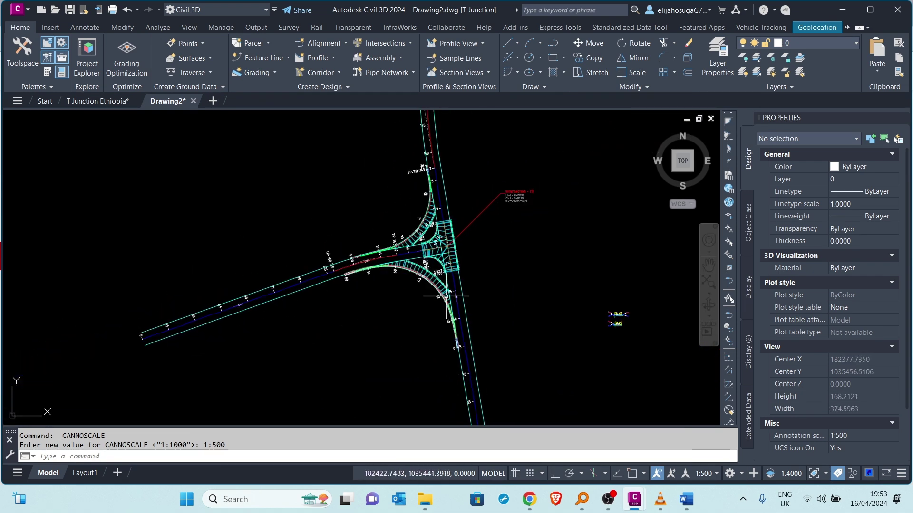
# Step: Stretch the southern end of the north-south road's corridor region to just north of station 75, beside the southern curve's inner corner
pyautogui.scroll(2, 304, 276)
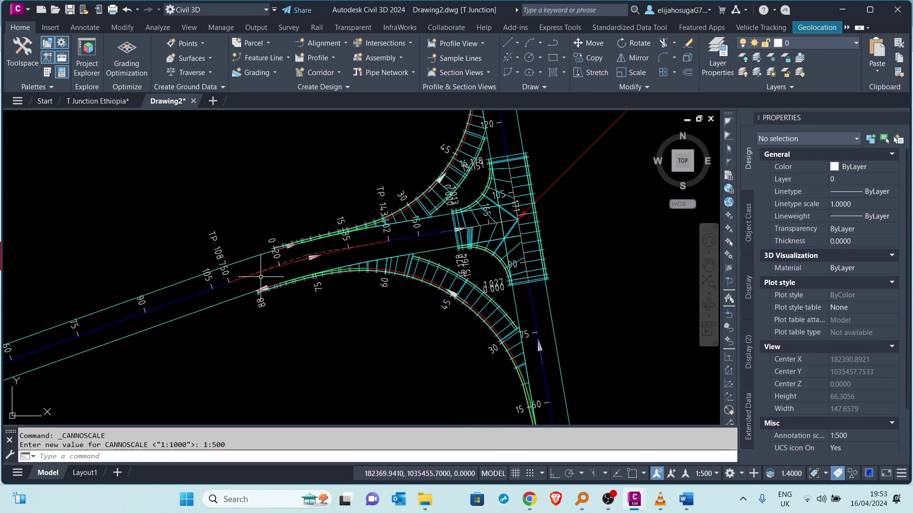
pyautogui.scroll(-2, 403, 255)
pyautogui.moveTo(440, 293); pyautogui.dragTo(344, 280, button='middle')
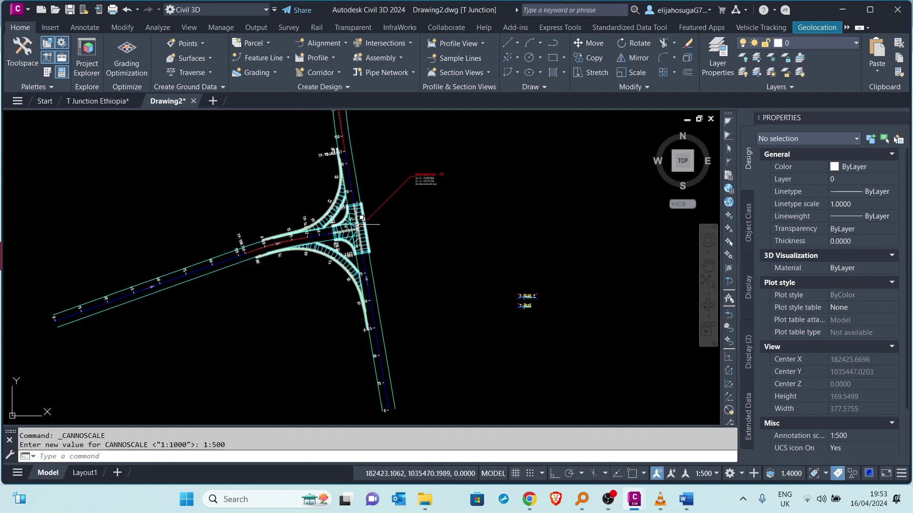
pyautogui.moveTo(355, 180); pyautogui.dragTo(358, 226, button='middle')
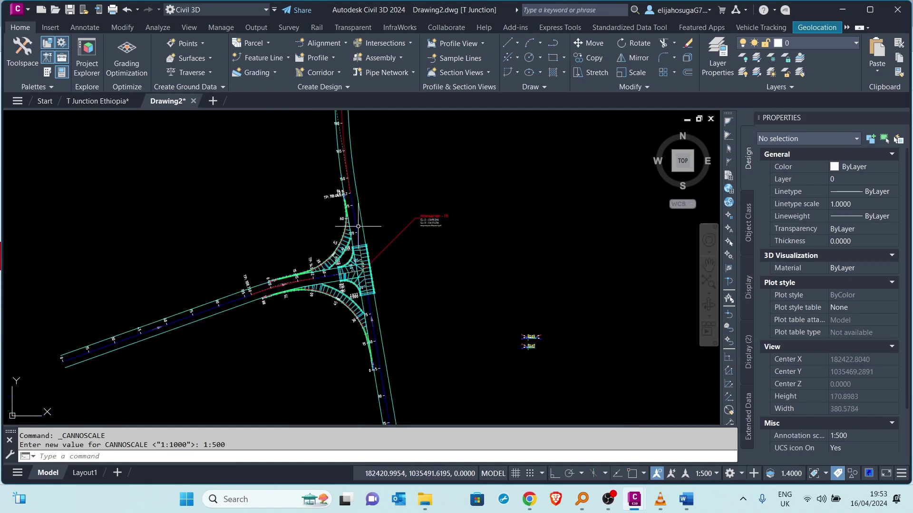
pyautogui.scroll(3, 376, 311)
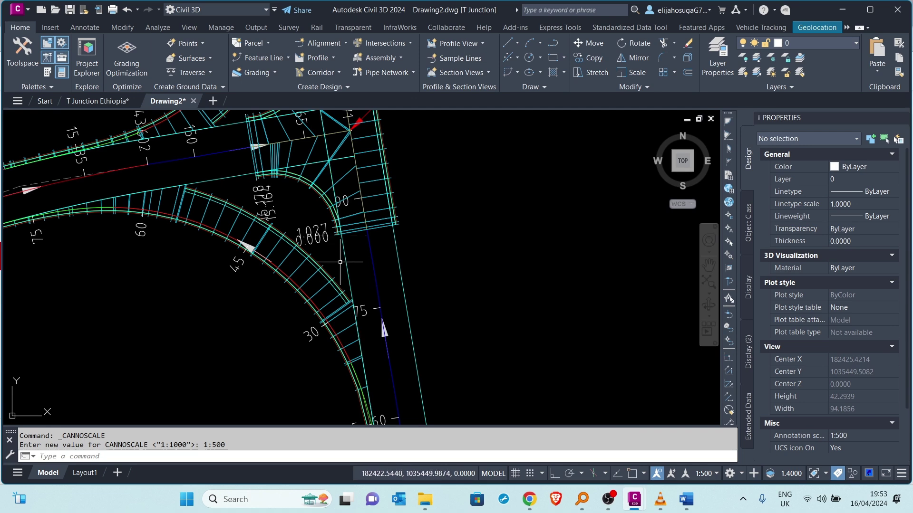
pyautogui.moveTo(367, 281); pyautogui.dragTo(364, 299, button='middle')
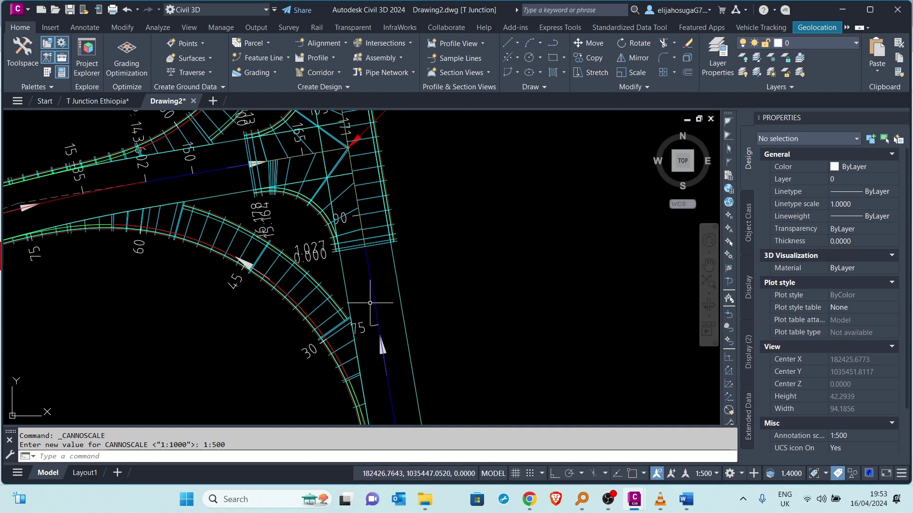
pyautogui.moveTo(394, 276); pyautogui.dragTo(365, 265, button='middle')
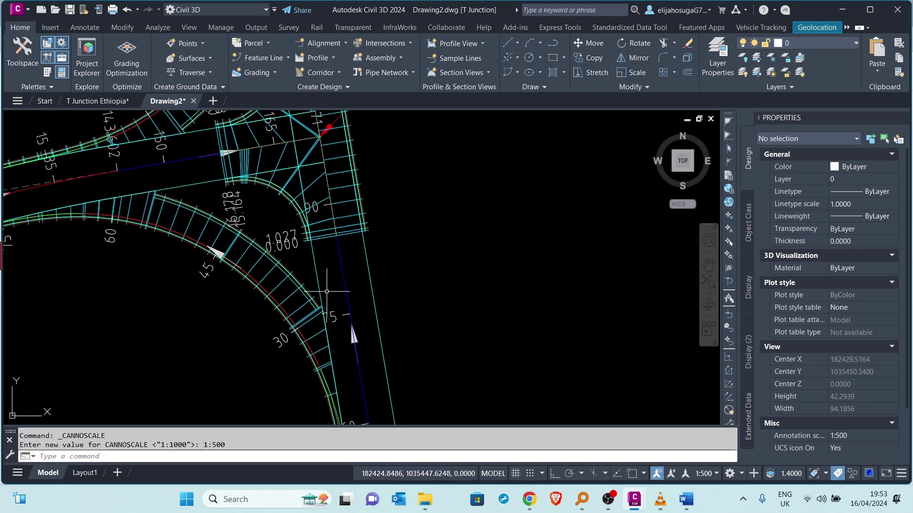
pyautogui.scroll(4, 336, 247)
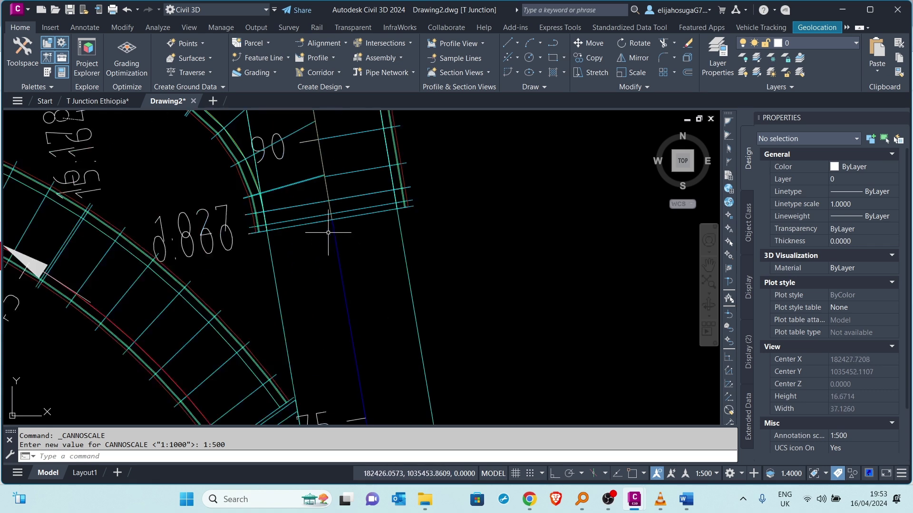
pyautogui.click(328, 227)
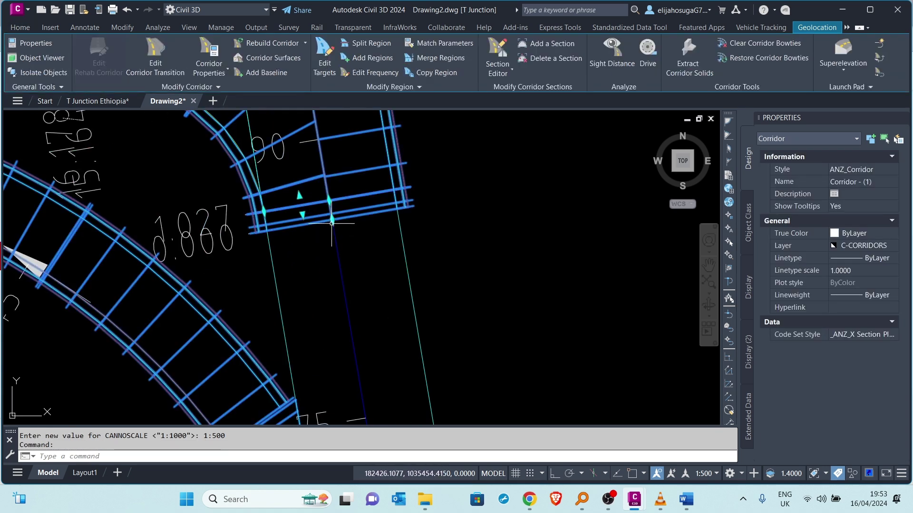
pyautogui.click(332, 221)
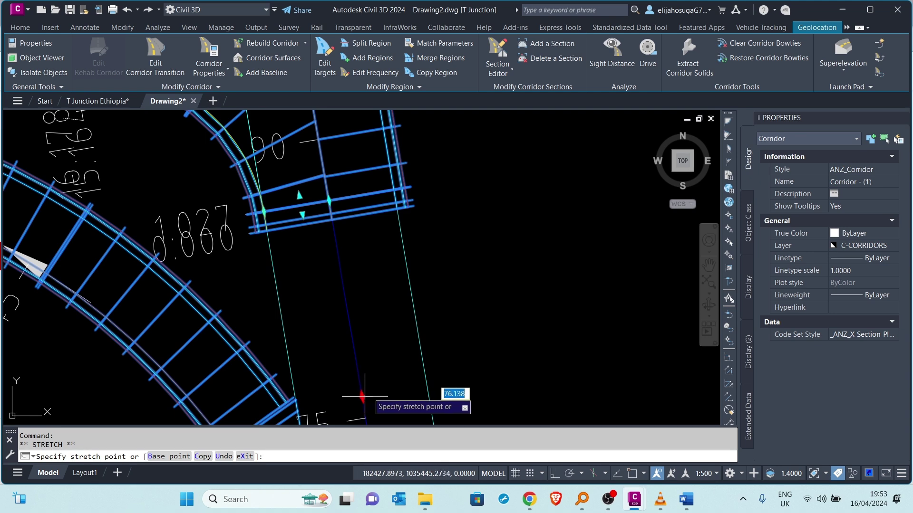
pyautogui.click(359, 379)
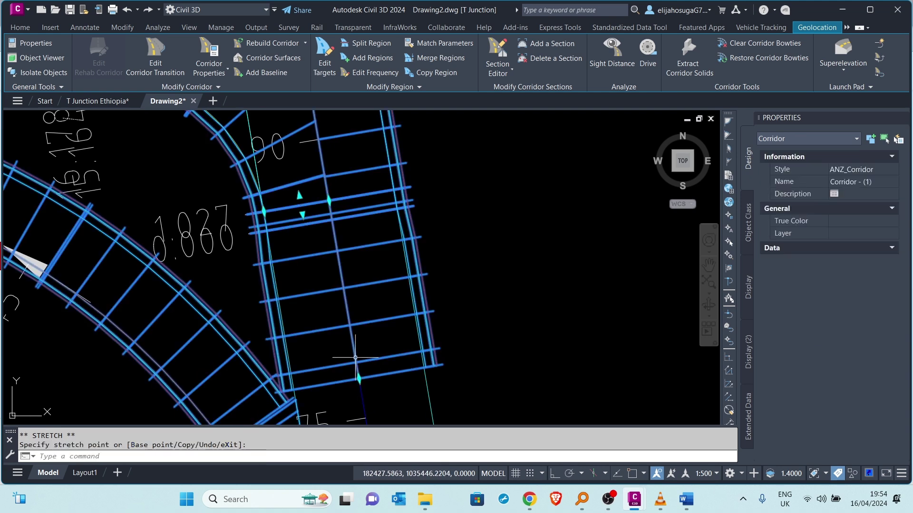
pyautogui.scroll(-2, 381, 320)
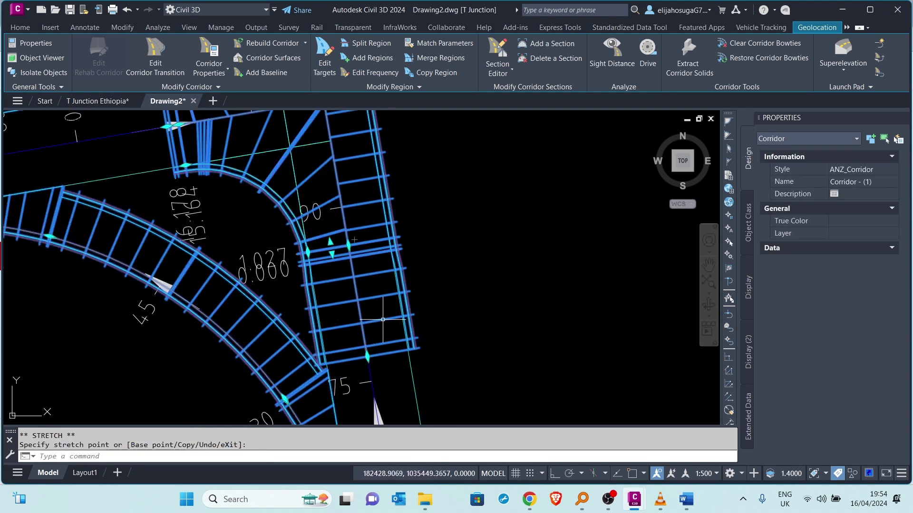
pyautogui.scroll(-3, 472, 320)
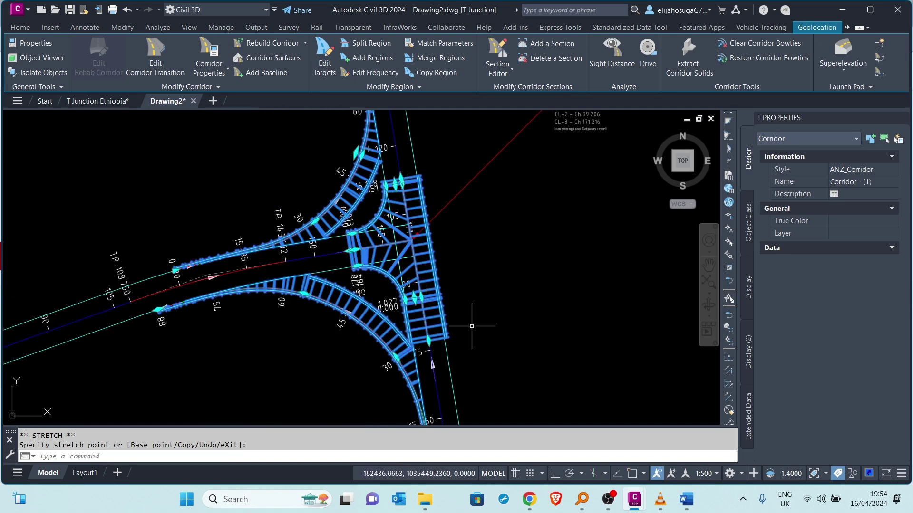
pyautogui.press('Escape')
# Step: Examine the extended region's end and the remaining uncovered stretch of the north-south road south of the junction
pyautogui.scroll(3, 426, 352)
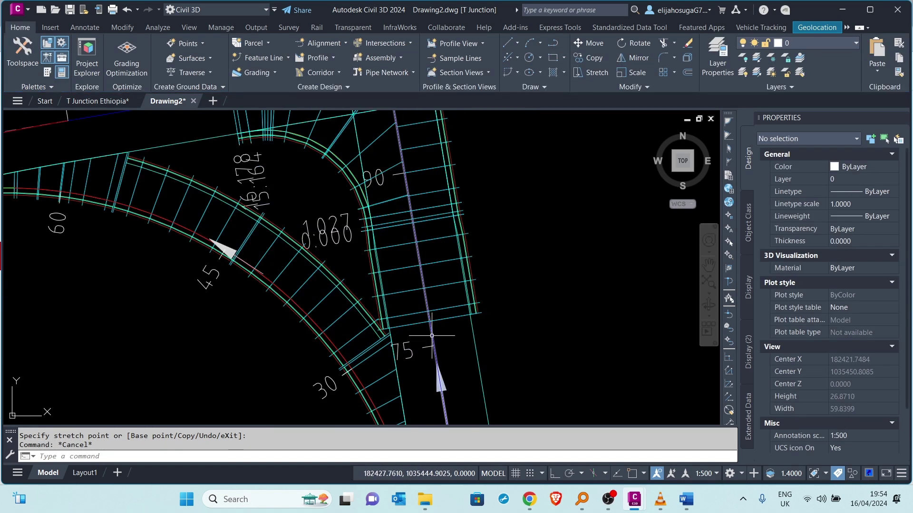
pyautogui.moveTo(431, 335); pyautogui.dragTo(380, 309, button='middle')
pyautogui.scroll(-4, 356, 314)
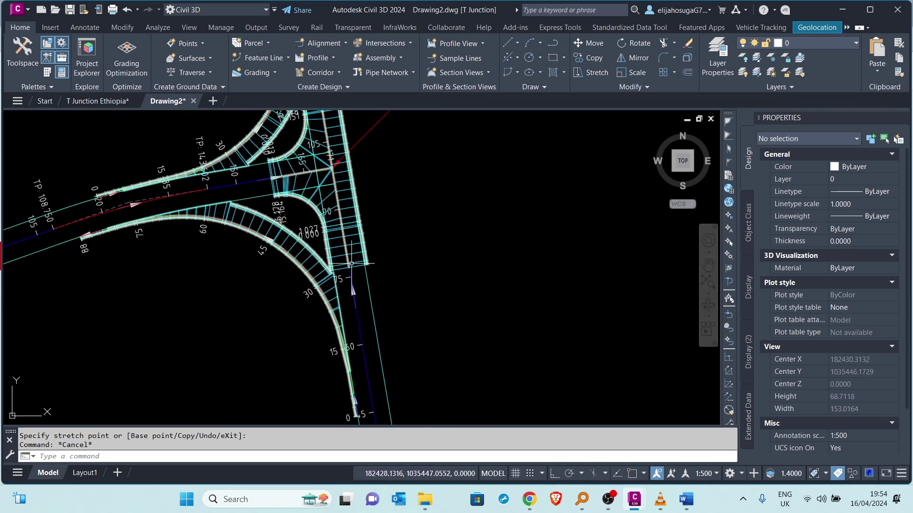
pyautogui.moveTo(363, 338); pyautogui.dragTo(316, 243, button='middle')
pyautogui.scroll(-2, 317, 241)
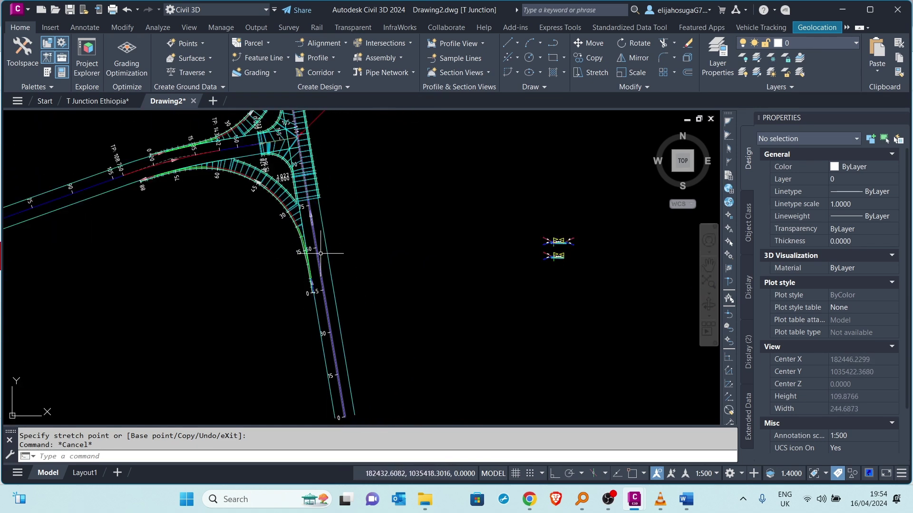
pyautogui.scroll(-1, 310, 221)
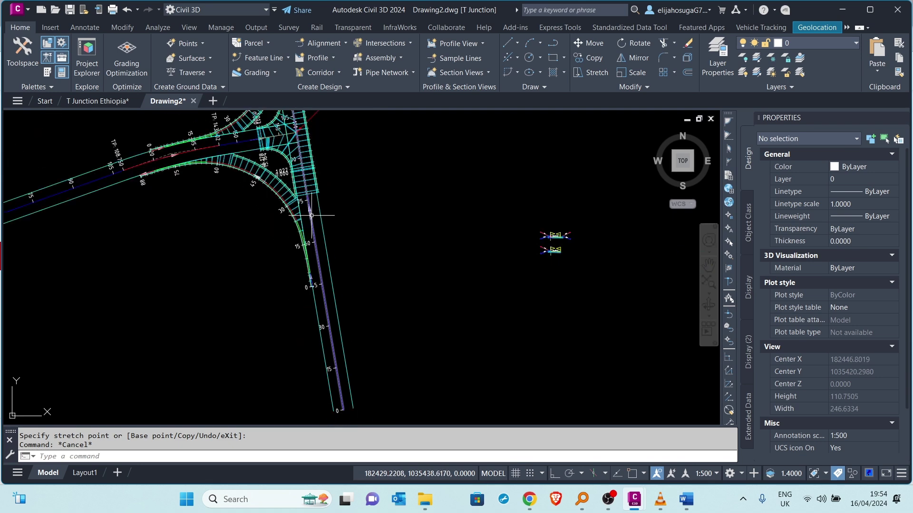
pyautogui.scroll(-2, 314, 248)
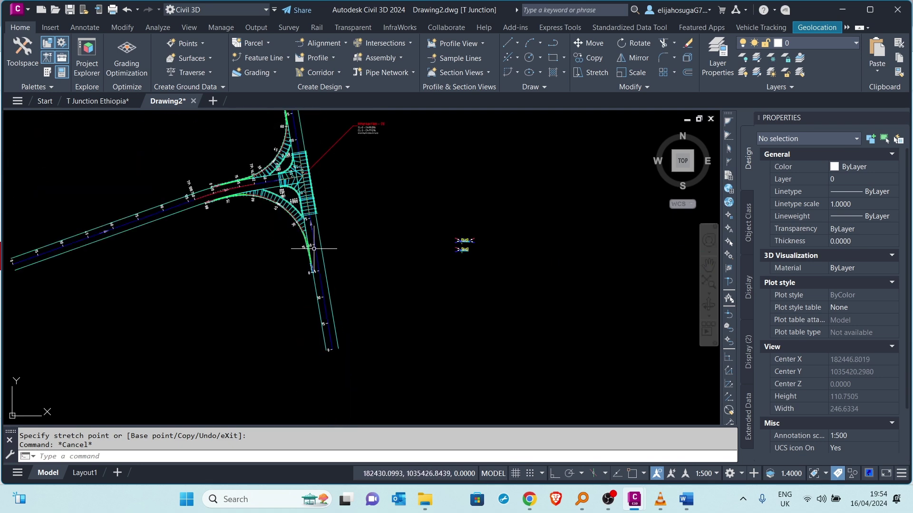
pyautogui.scroll(3, 428, 294)
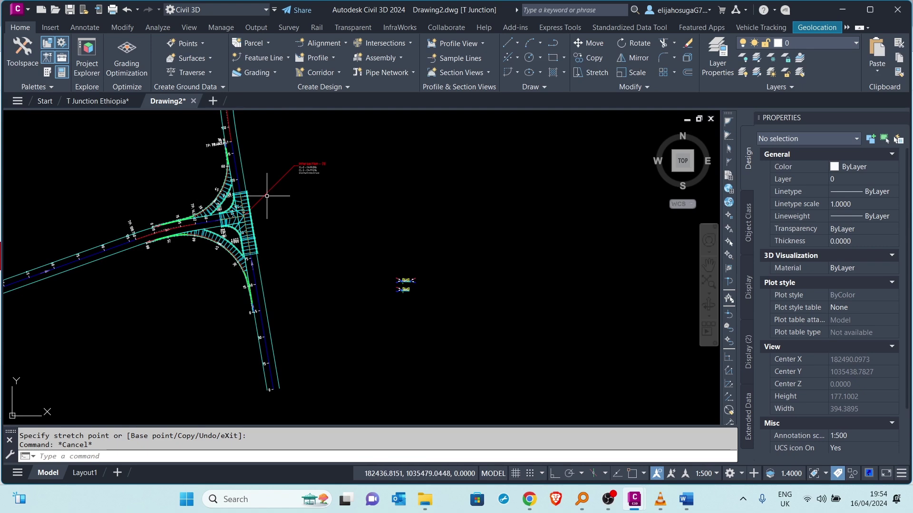
pyautogui.scroll(5, 246, 236)
# Step: Copy the Primary Road Full Section assembly to the empty space below the original
pyautogui.scroll(-15, 255, 262)
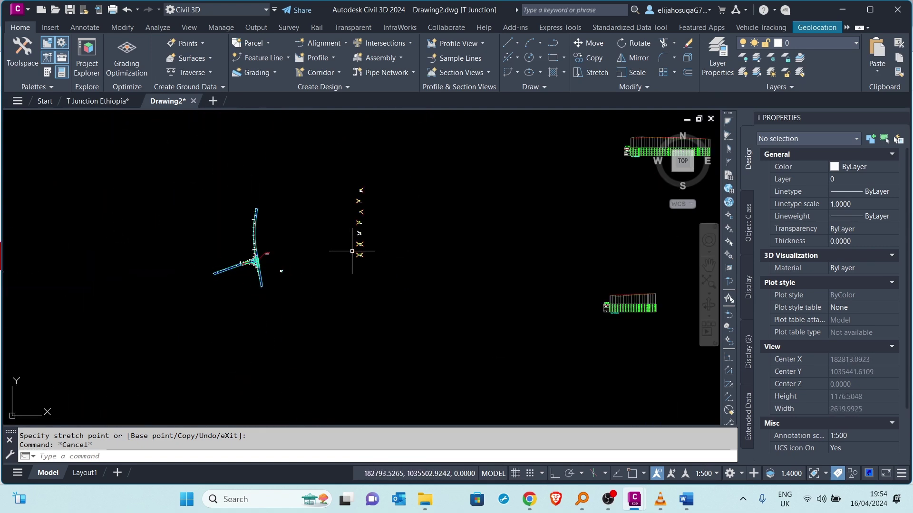
pyautogui.scroll(15, 356, 251)
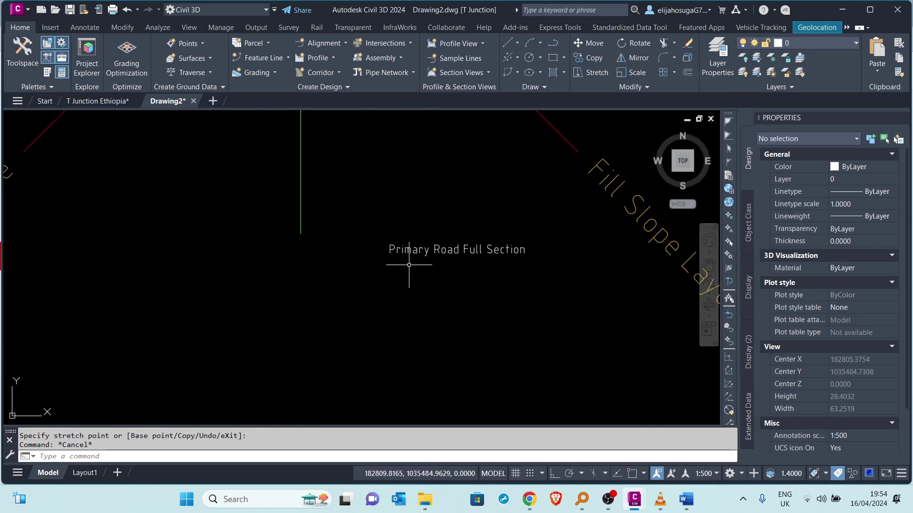
pyautogui.scroll(-8, 407, 265)
pyautogui.scroll(3, 404, 266)
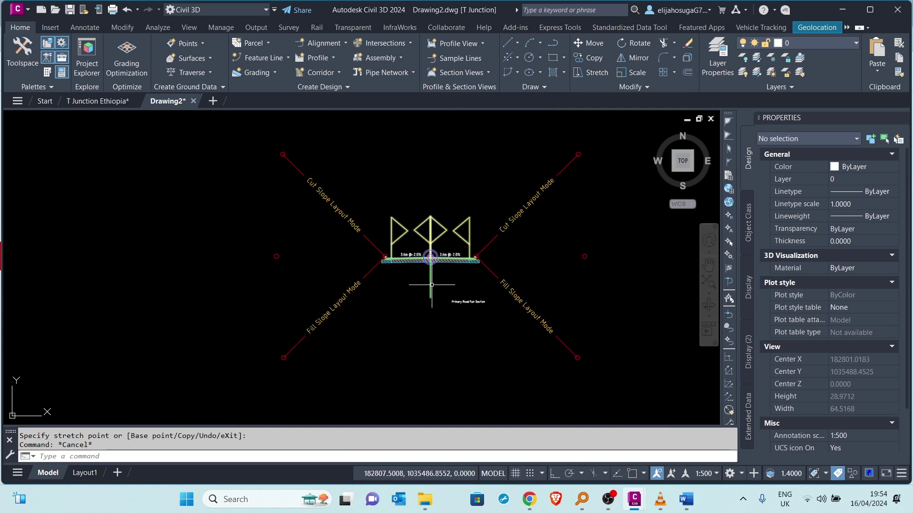
pyautogui.moveTo(430, 289); pyautogui.dragTo(417, 279, button='middle')
pyautogui.scroll(9, 398, 261)
pyautogui.scroll(-4, 398, 261)
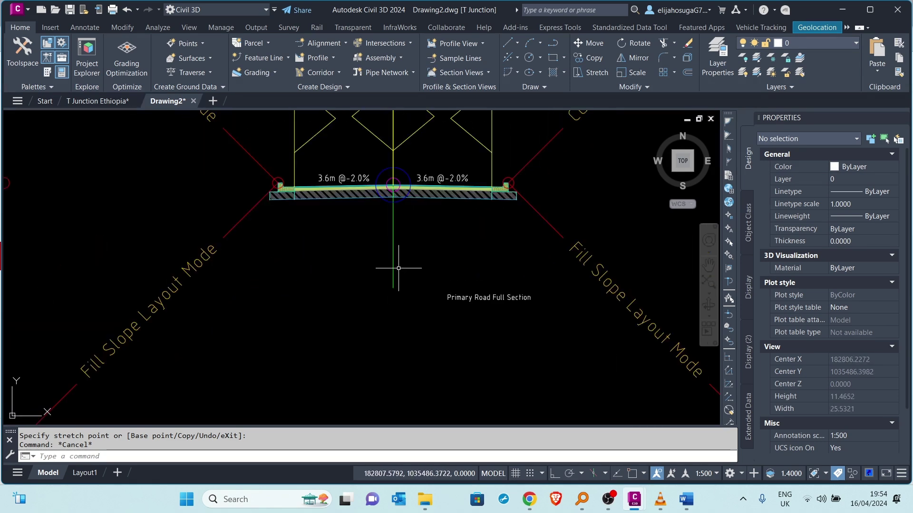
pyautogui.click(394, 278)
pyautogui.write('co')
pyautogui.press('Return')
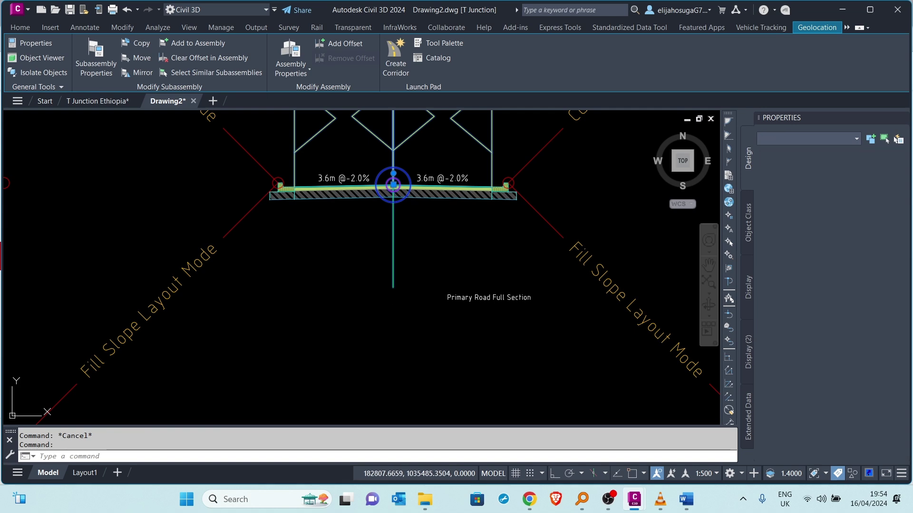
pyautogui.click(401, 304)
pyautogui.scroll(-5, 385, 132)
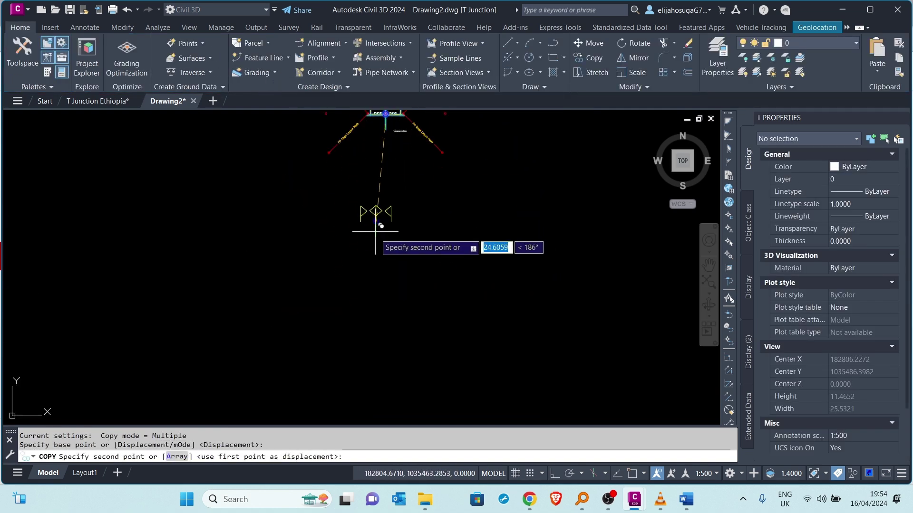
pyautogui.click(391, 206)
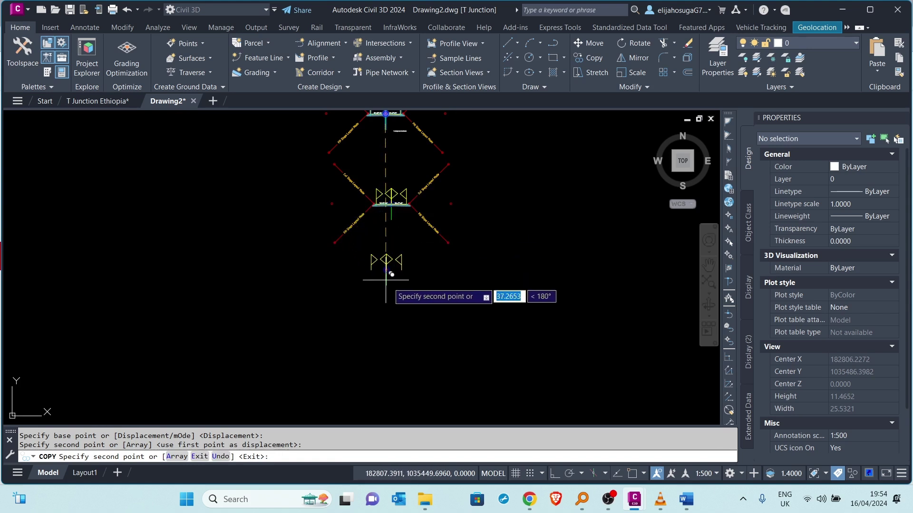
pyautogui.press('Escape')
# Step: Delete the left kerb and left cut/fill slope subassemblies from the copied assembly
pyautogui.scroll(5, 407, 234)
pyautogui.click(416, 224)
pyautogui.click(401, 197)
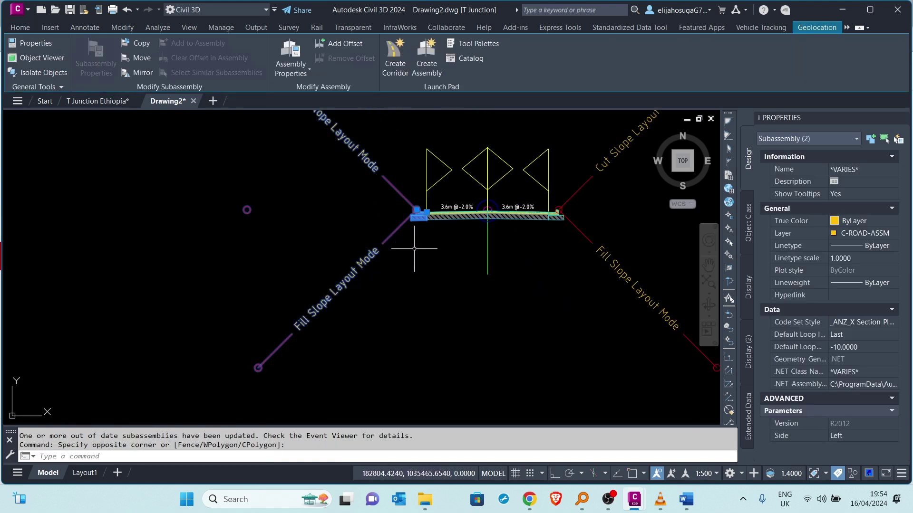
pyautogui.press('Delete')
pyautogui.scroll(-5, 415, 251)
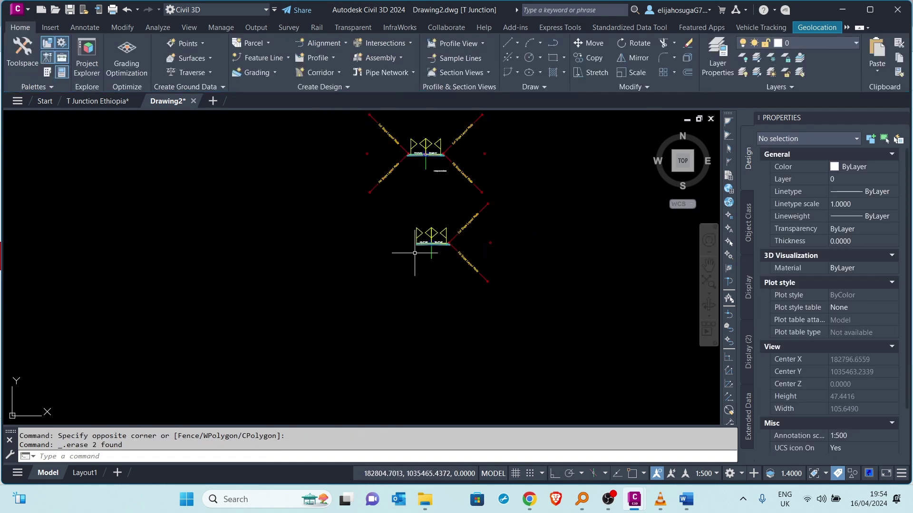
# Step: Stretch the start of the southern connecting-road corridor region forward along its baseline to station 5.00 m
pyautogui.scroll(-3, 414, 253)
pyautogui.moveTo(344, 277); pyautogui.dragTo(359, 283, button='middle')
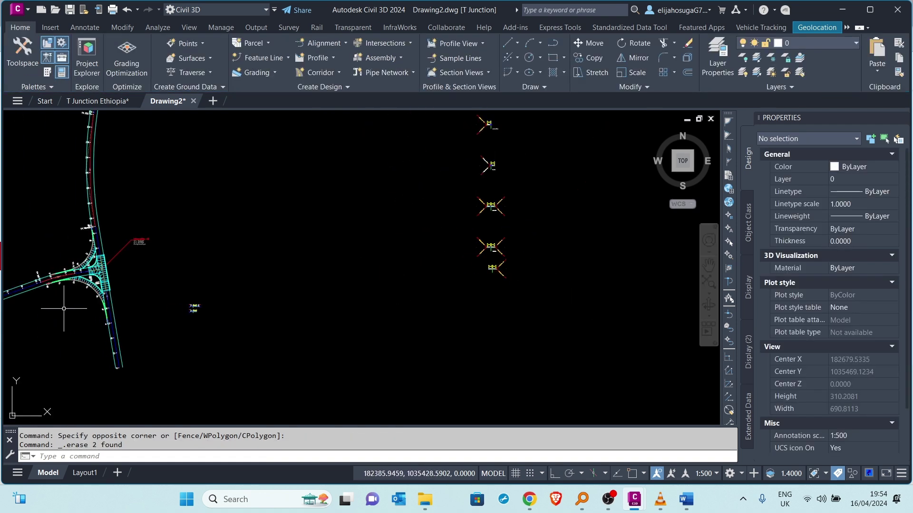
pyautogui.scroll(2, 115, 302)
pyautogui.scroll(2, 115, 302)
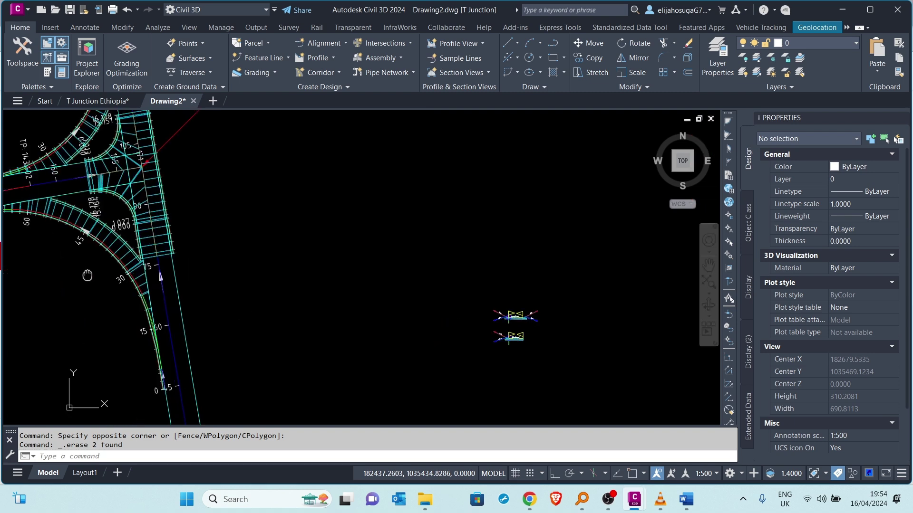
pyautogui.scroll(5, 149, 299)
pyautogui.scroll(-4, 148, 299)
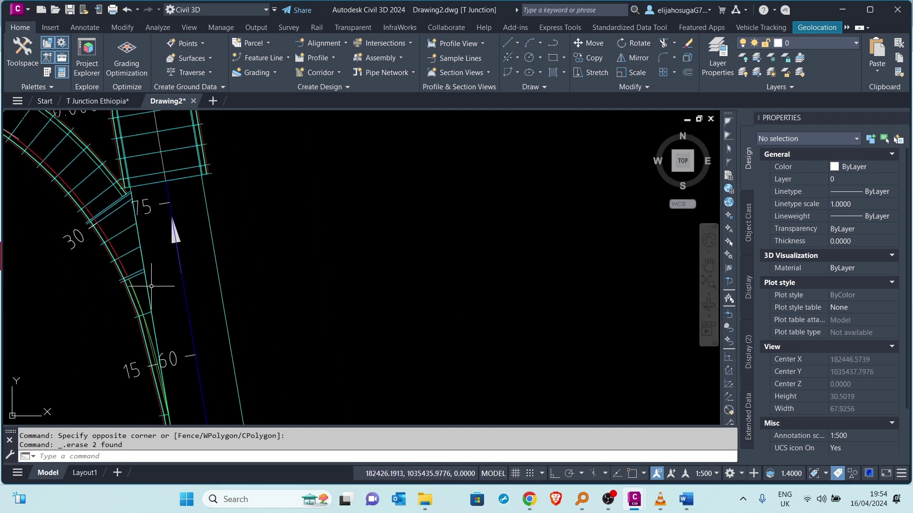
pyautogui.moveTo(146, 334); pyautogui.dragTo(142, 276, button='middle')
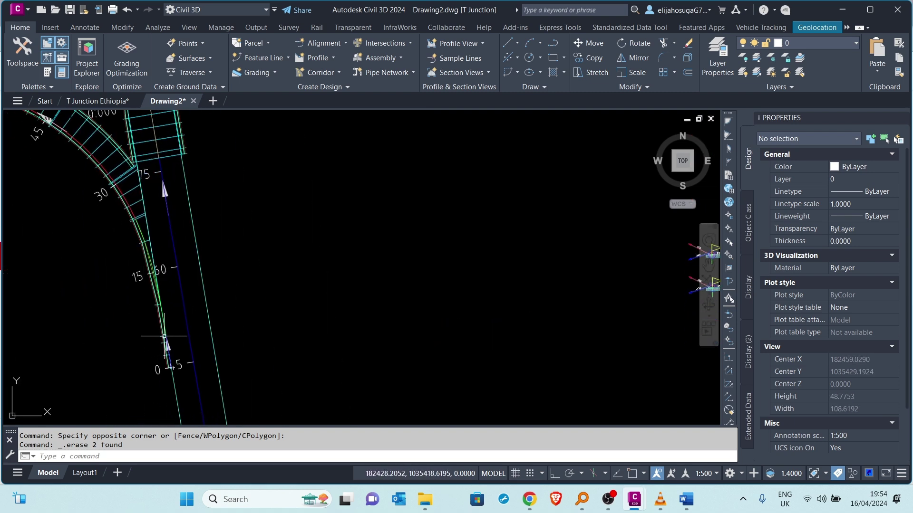
pyautogui.scroll(4, 163, 337)
pyautogui.scroll(-2, 152, 315)
pyautogui.scroll(-4, 150, 314)
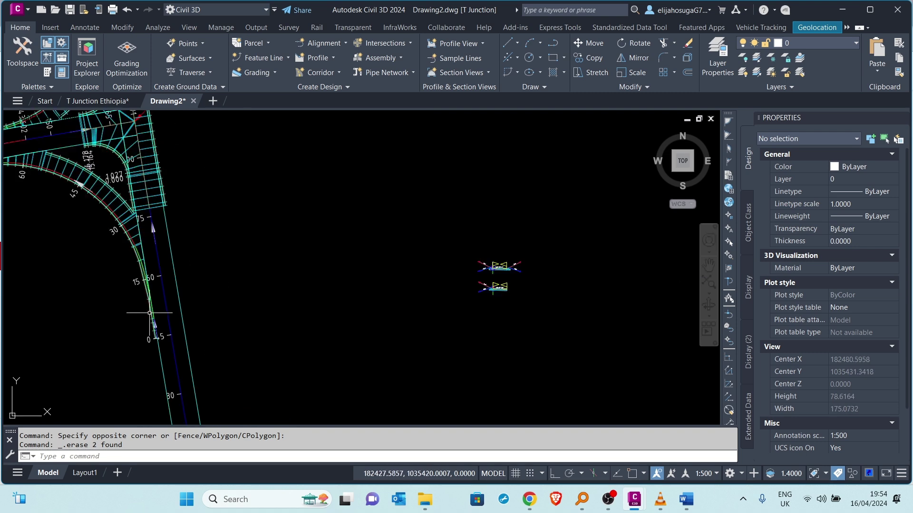
pyautogui.scroll(3, 120, 251)
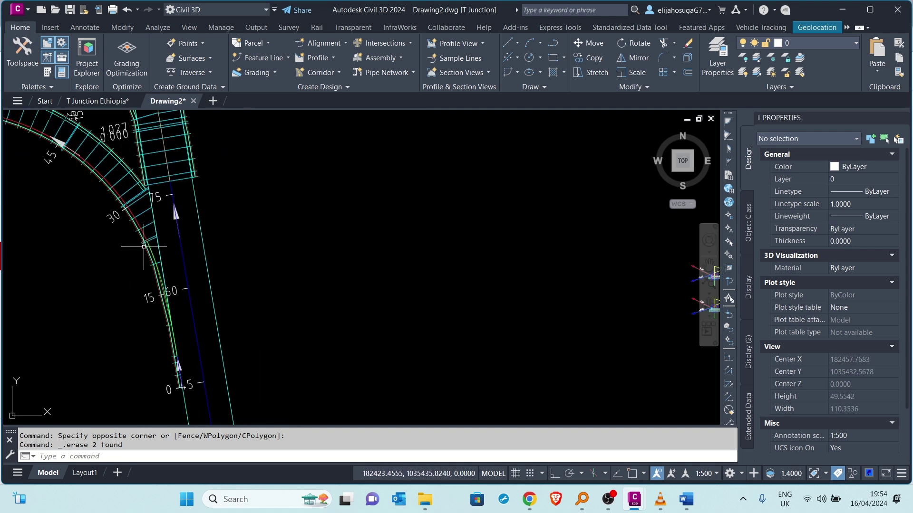
pyautogui.click(173, 369)
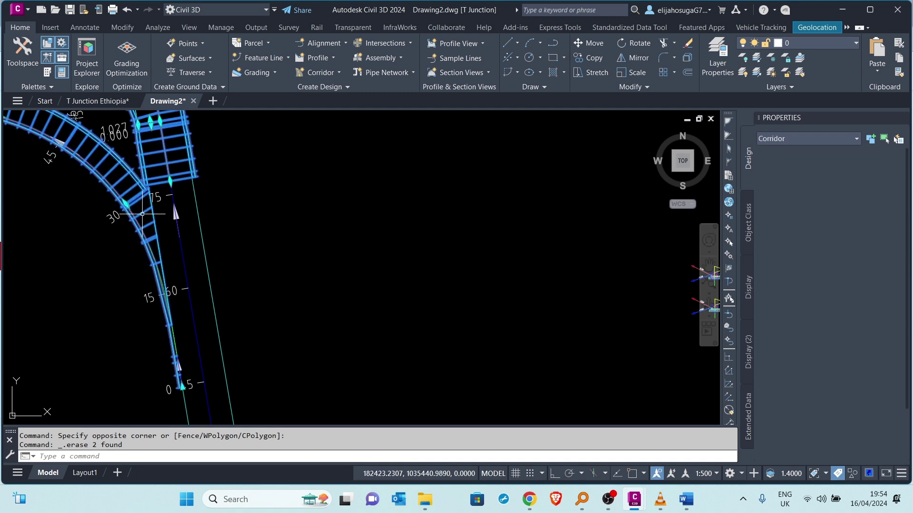
pyautogui.click(182, 385)
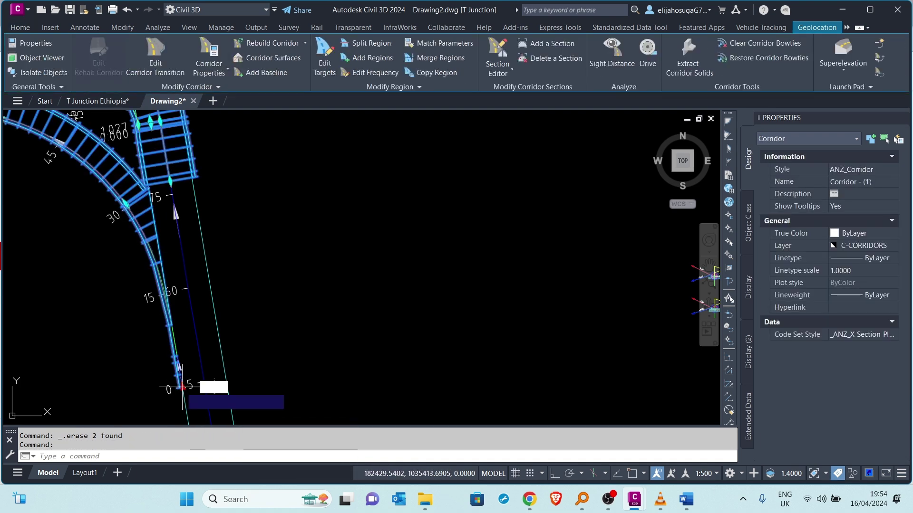
pyautogui.click(156, 329)
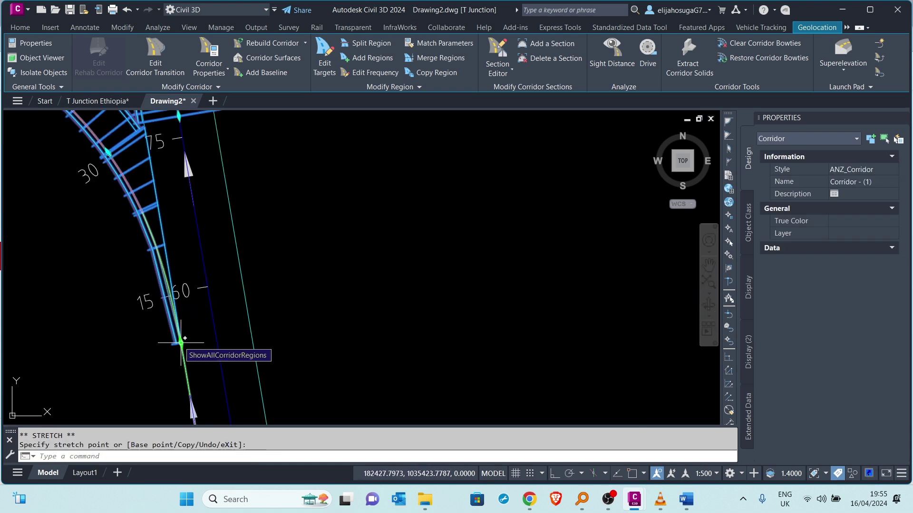
pyautogui.click(180, 343)
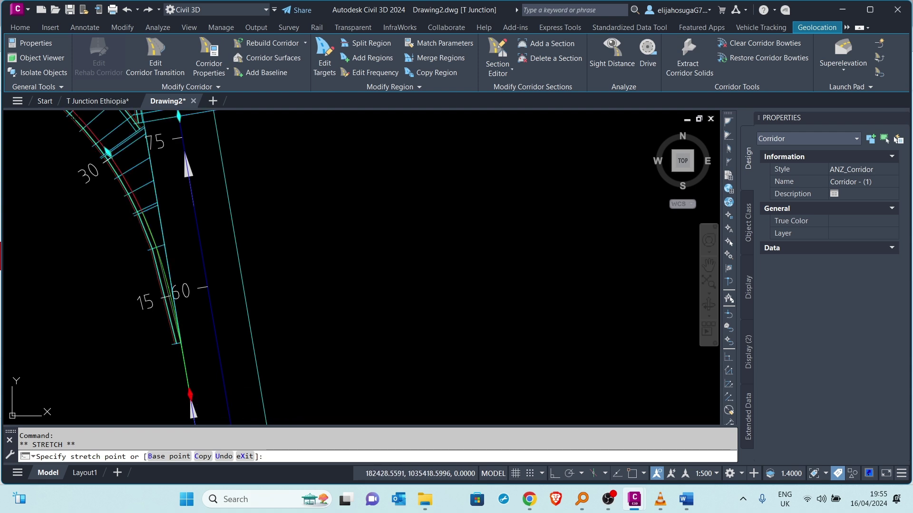
pyautogui.press('Escape')
pyautogui.scroll(-4, 143, 307)
pyautogui.press('Escape')
pyautogui.scroll(2, 180, 355)
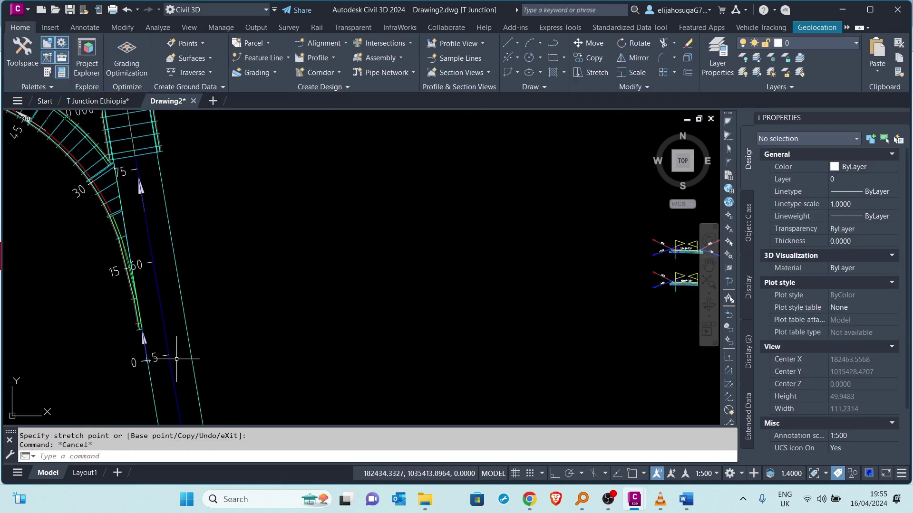
# Step: Open the junction corridor's properties to its baseline and region parameters, keeping the junction in view
pyautogui.scroll(-2, 154, 332)
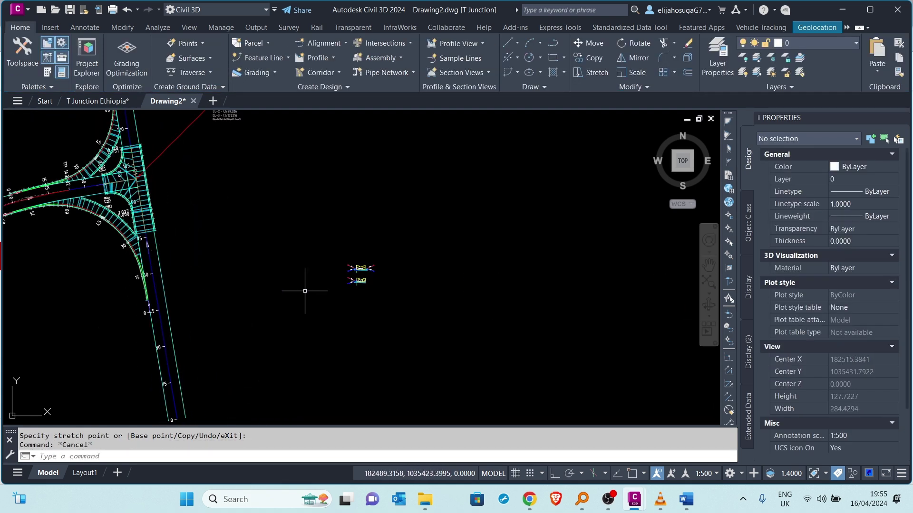
pyautogui.scroll(-2, 323, 290)
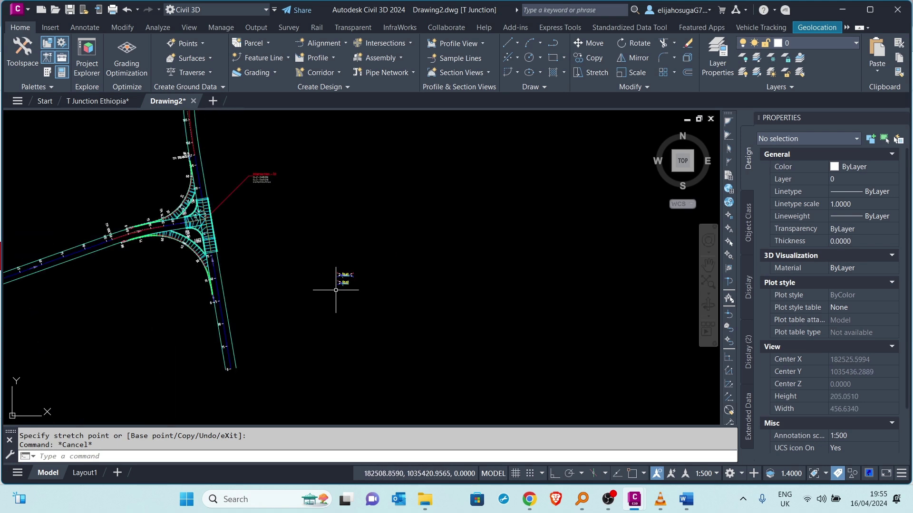
pyautogui.scroll(-2, 367, 255)
pyautogui.scroll(6, 326, 254)
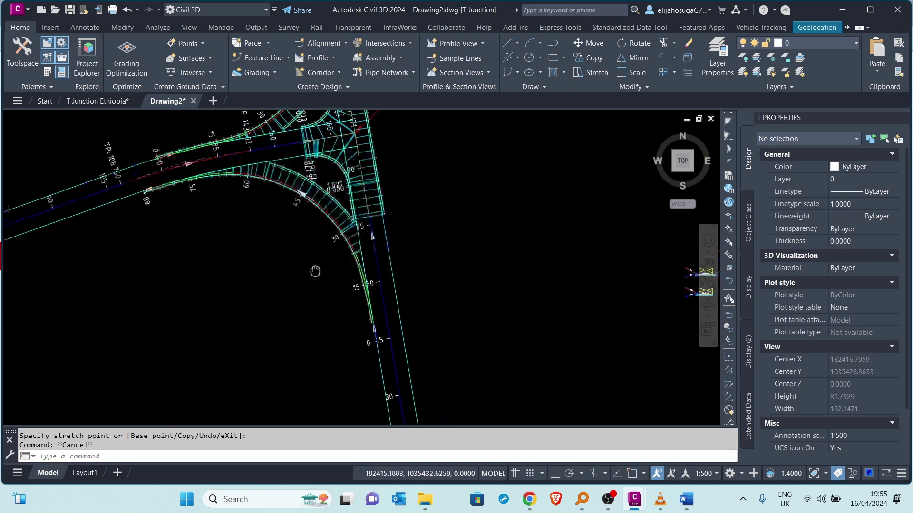
pyautogui.click(304, 222)
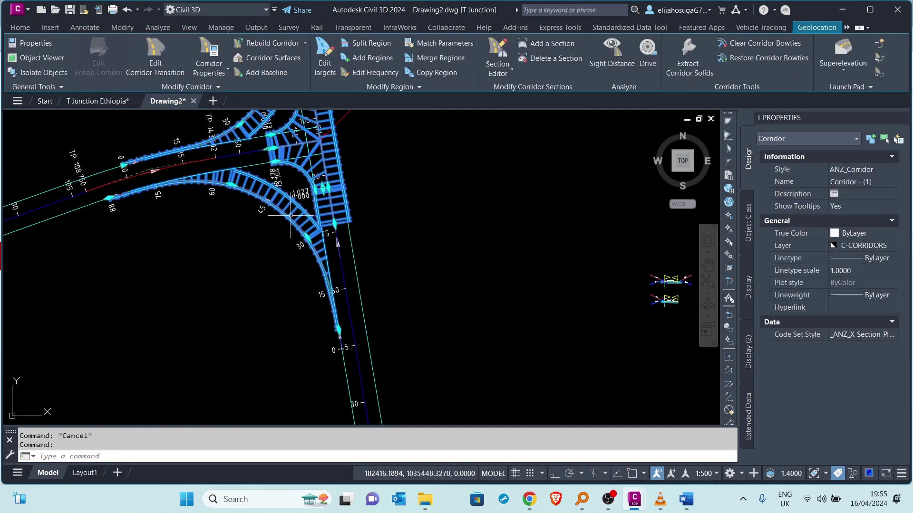
pyautogui.rightClick(304, 222)
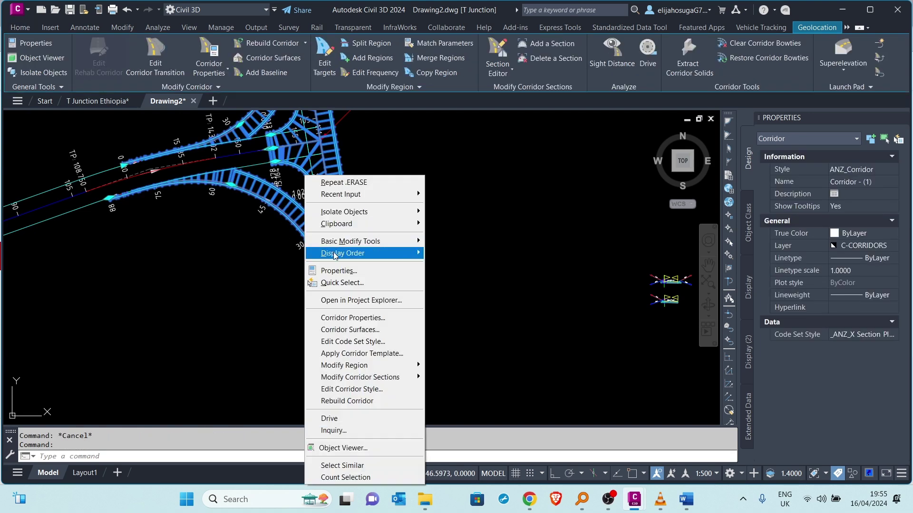
pyautogui.click(336, 316)
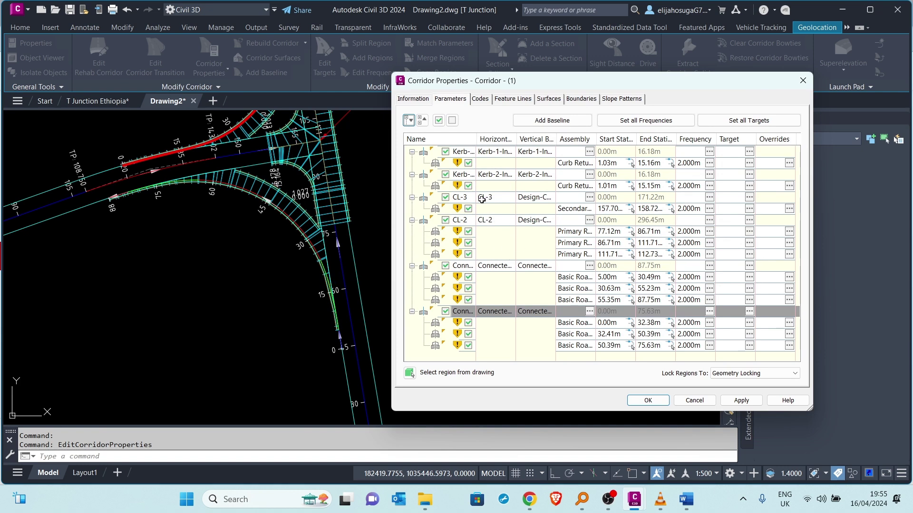
pyautogui.moveTo(574, 83); pyautogui.dragTo(566, 75)
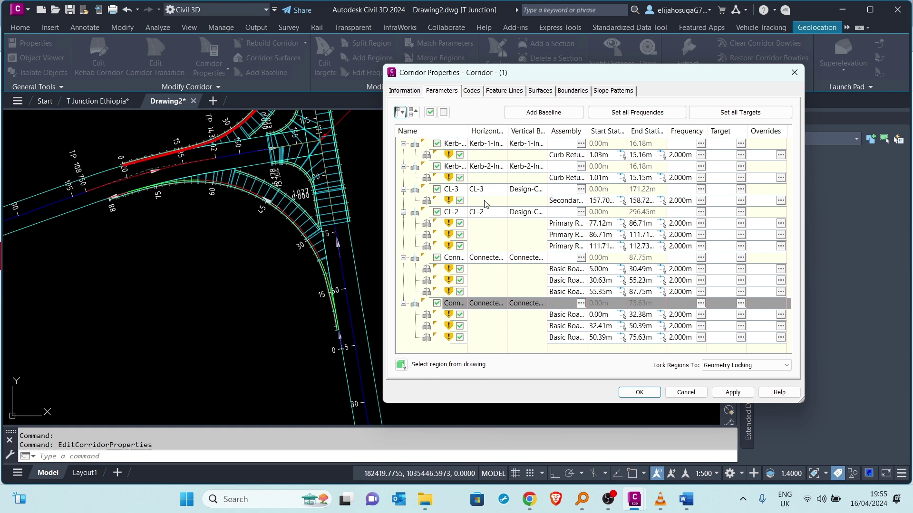
# Step: Identify the CL-2 baseline's regions in the drawing and insert a region before its first one, accepting the default assembly
pyautogui.click(489, 225)
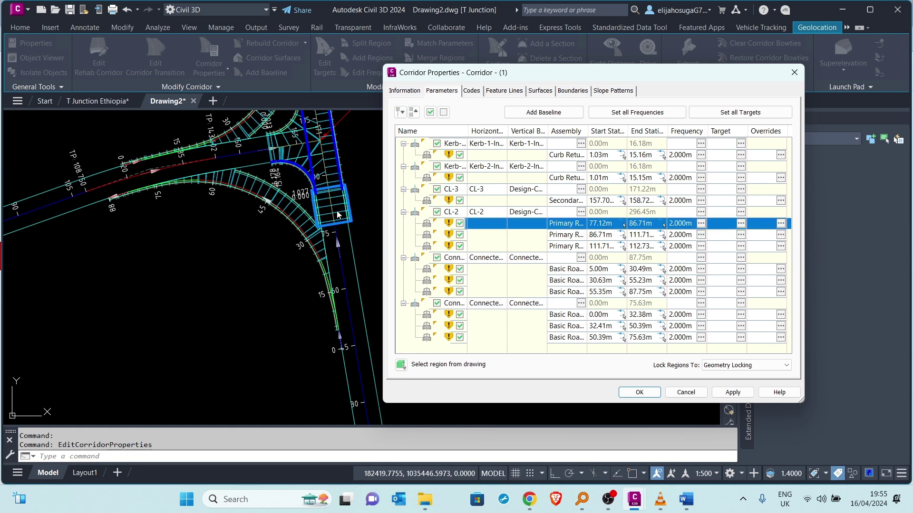
pyautogui.click(478, 236)
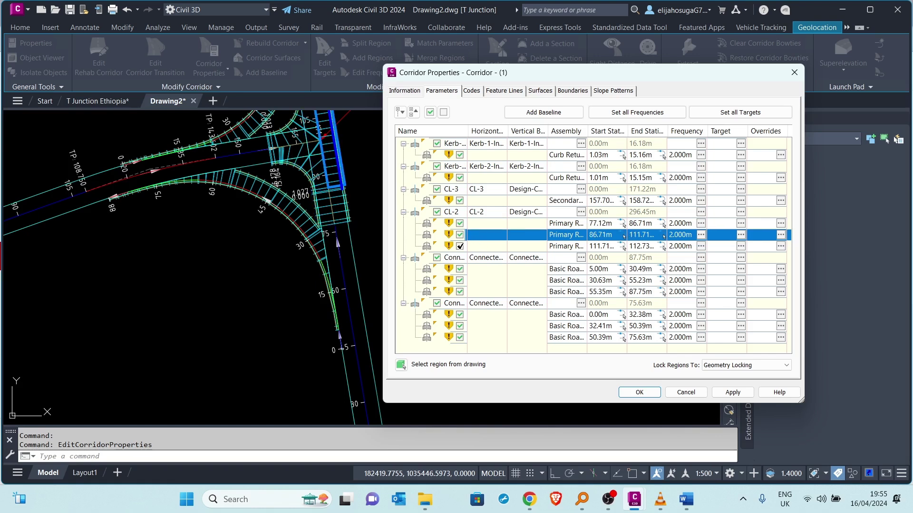
pyautogui.click(466, 248)
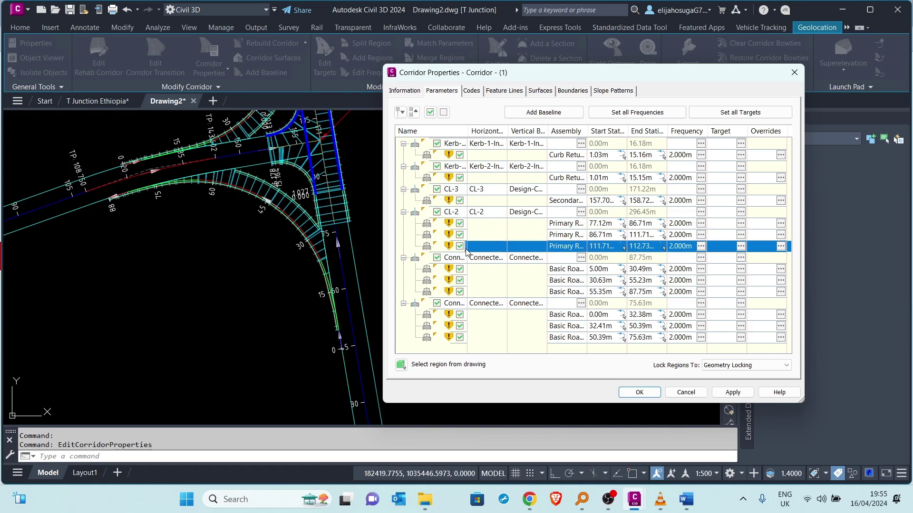
pyautogui.click(478, 227)
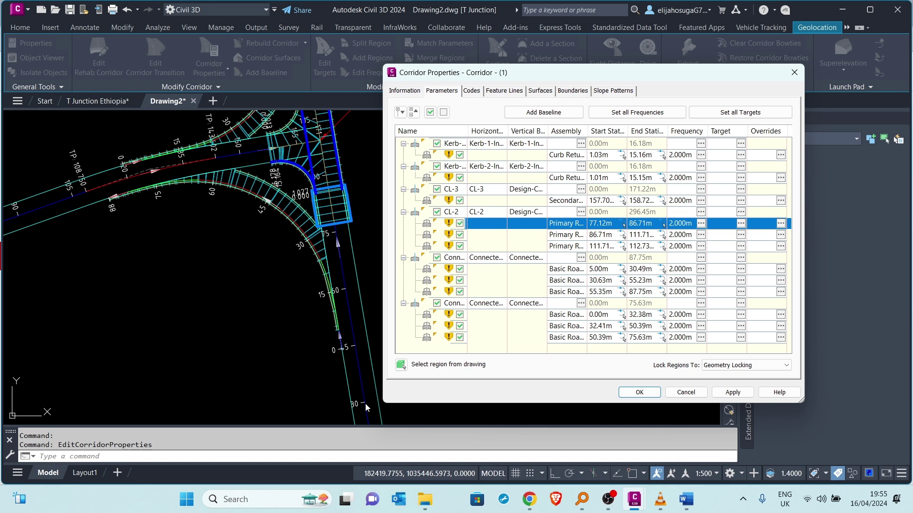
pyautogui.rightClick(492, 229)
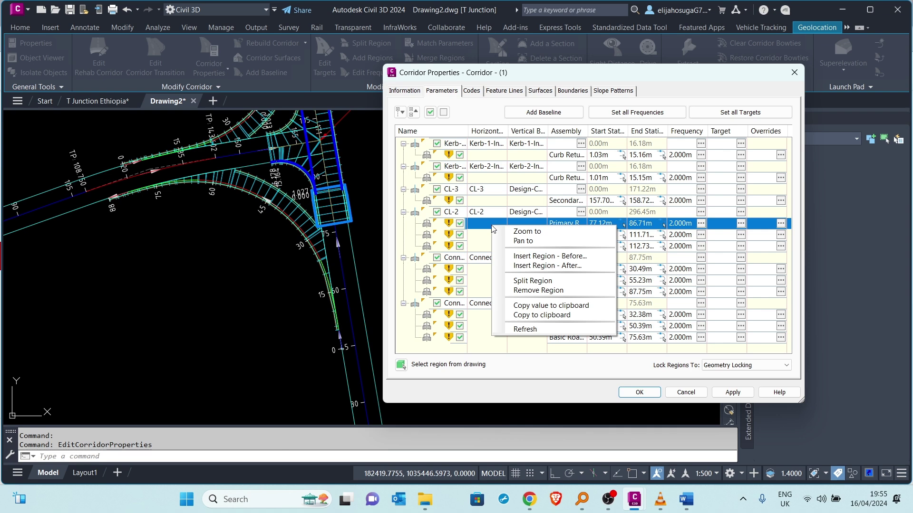
pyautogui.click(558, 257)
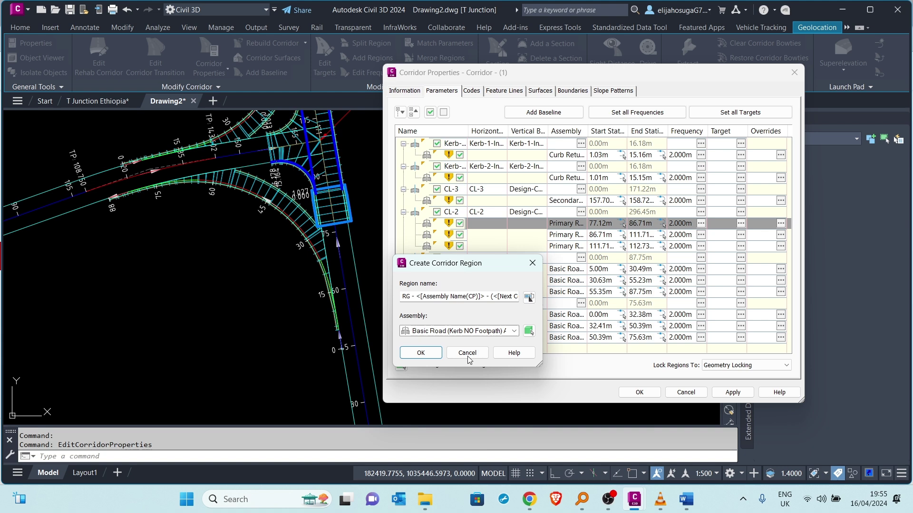
pyautogui.click(421, 353)
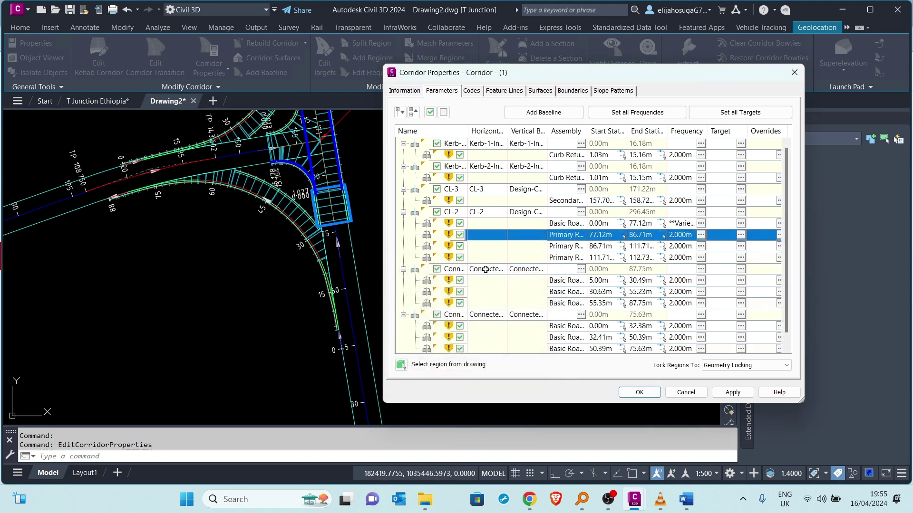
# Step: Change the new CL-2 region's assembly to Primary Road Full Section (2), picking the assembly from the drawing
pyautogui.doubleClick(582, 225)
pyautogui.click(529, 332)
pyautogui.scroll(-5, 366, 252)
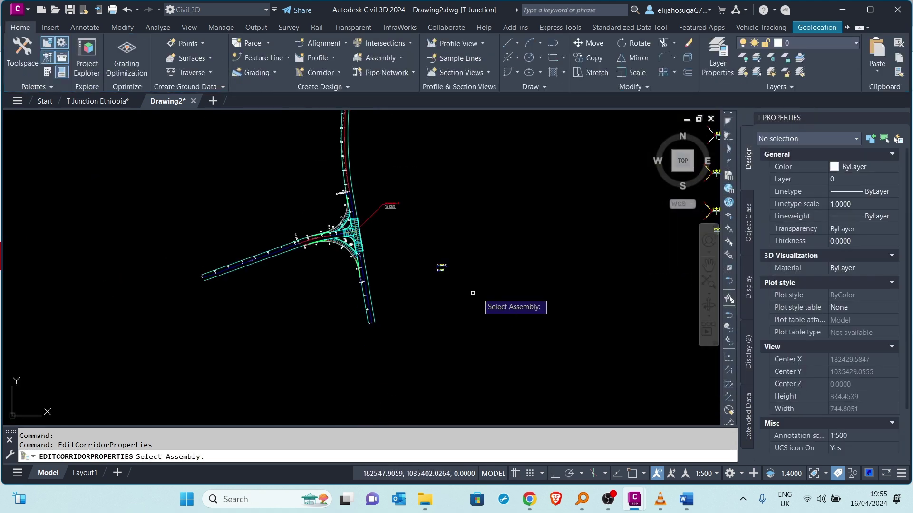
pyautogui.moveTo(472, 293); pyautogui.dragTo(328, 293, button='middle')
pyautogui.scroll(5, 554, 252)
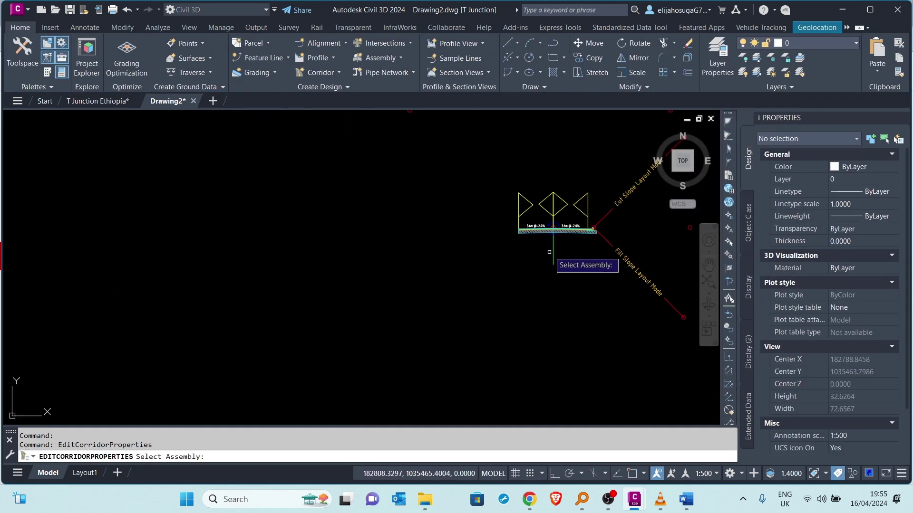
pyautogui.click(551, 249)
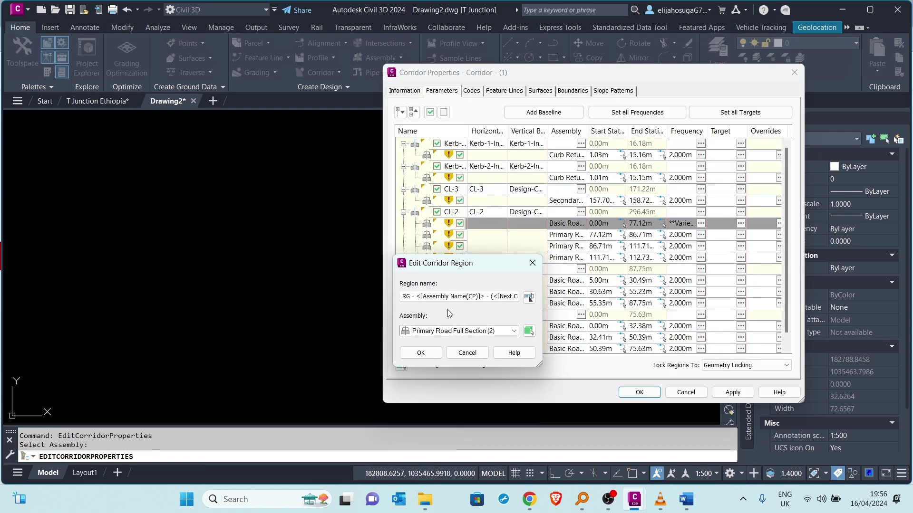
pyautogui.click(420, 353)
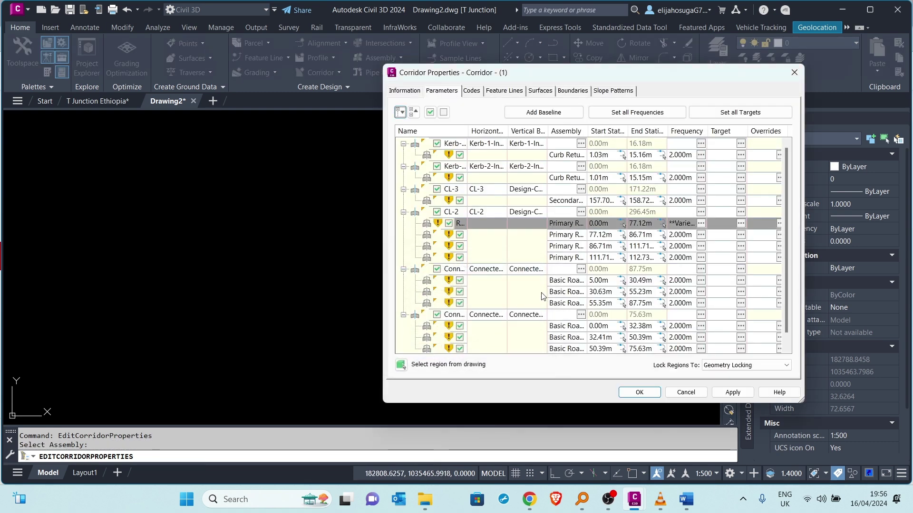
# Step: Set the new CL-2 region's start station to about 49.62 m, level with the connecting-road region's start, and rebuild the corridor
pyautogui.click(622, 225)
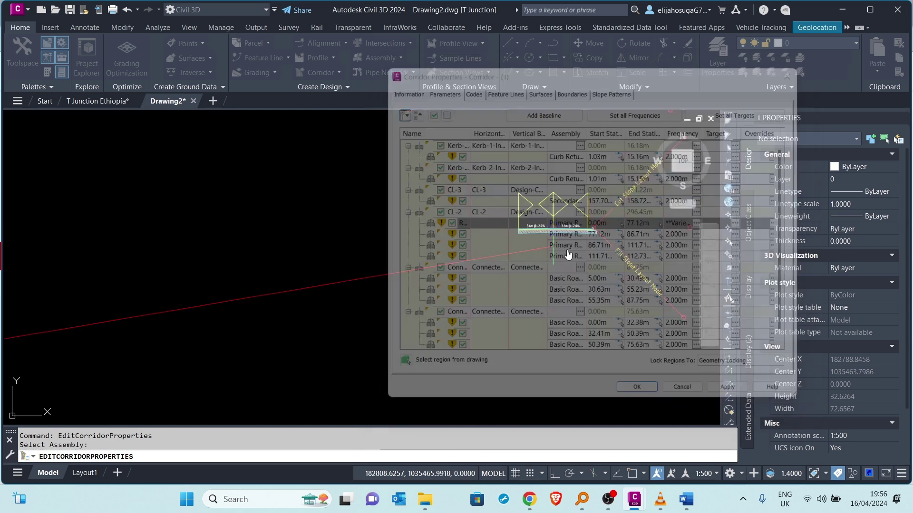
pyautogui.scroll(-4, 409, 286)
pyautogui.scroll(8, 326, 295)
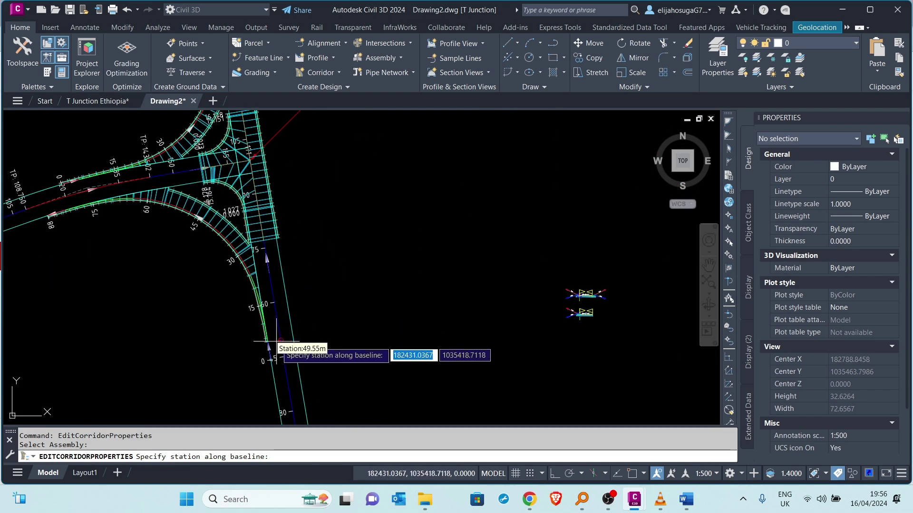
pyautogui.scroll(5, 280, 345)
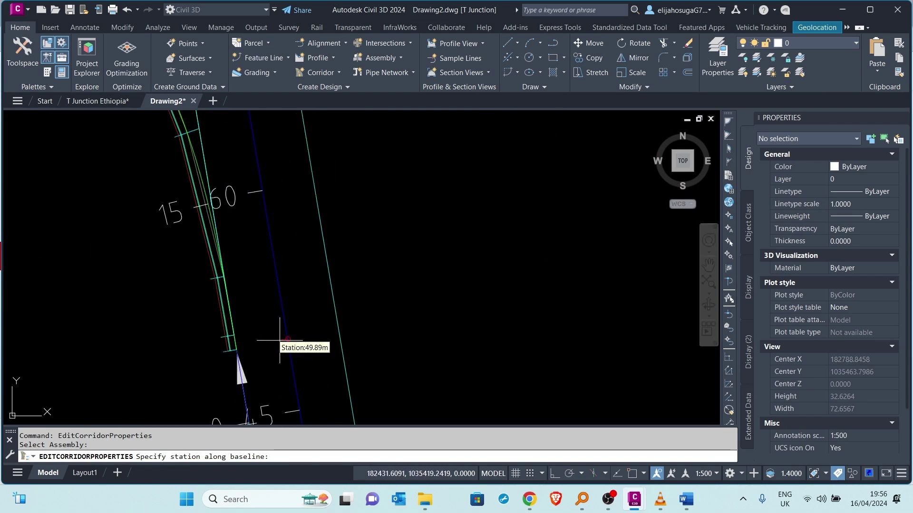
pyautogui.click(312, 339)
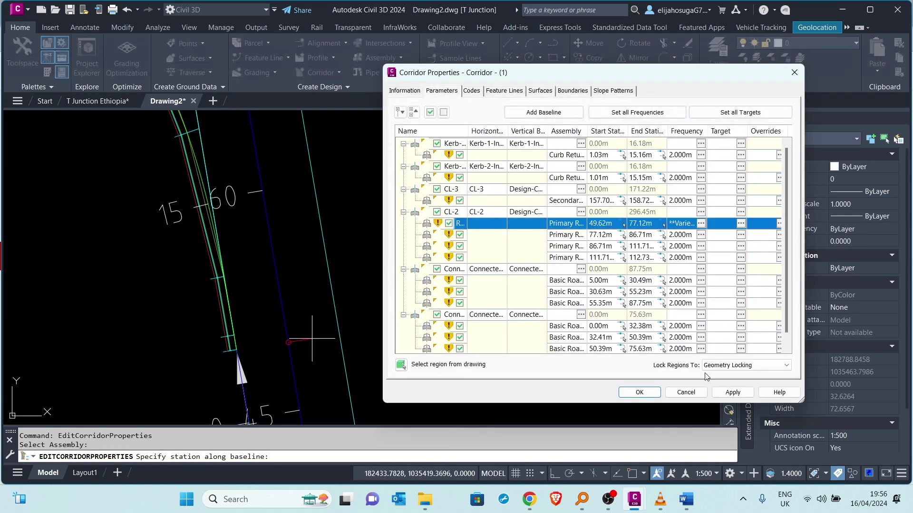
pyautogui.click(743, 393)
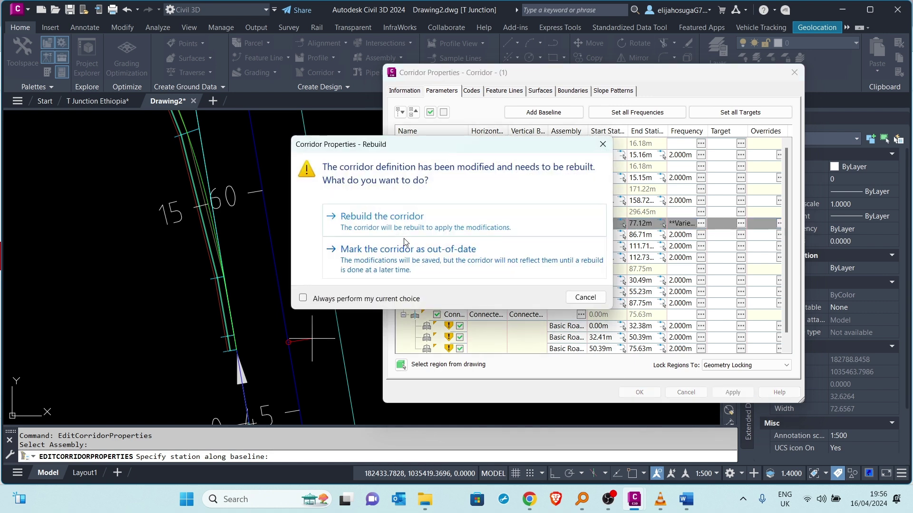
pyautogui.click(375, 221)
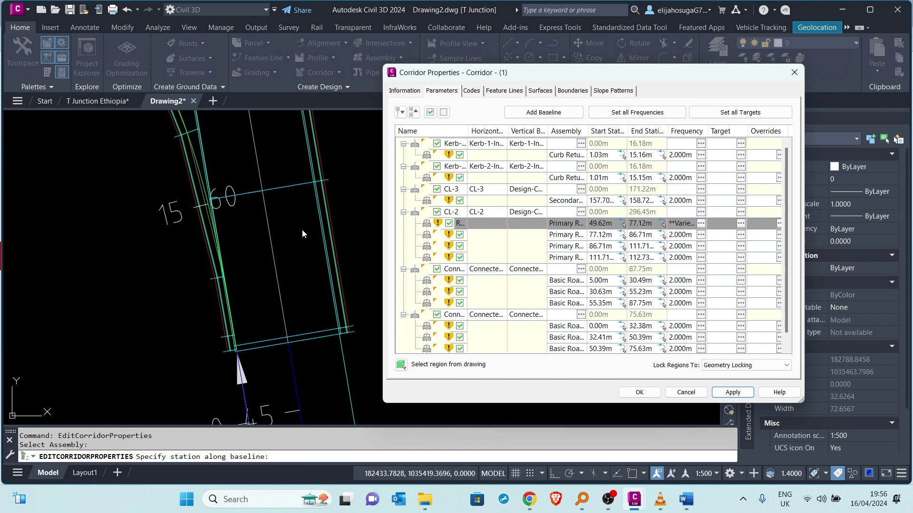
# Step: Close the corridor properties and inspect the extent of the rebuilt corridor around the T-junction and along the primary road
pyautogui.click(670, 394)
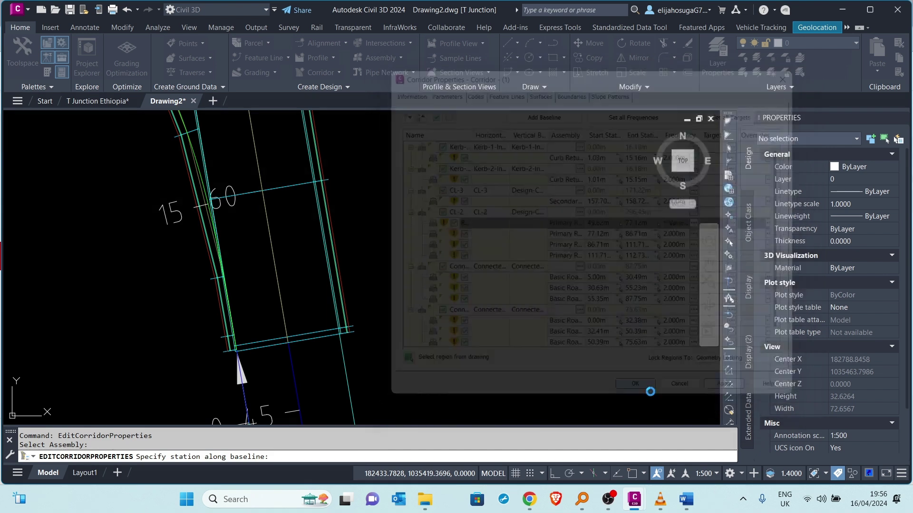
pyautogui.scroll(-5, 392, 206)
pyautogui.moveTo(393, 206)
pyautogui.mouseDown(button='middle')
pyautogui.moveTo(408, 315)
pyautogui.moveTo(388, 259)
pyautogui.moveTo(386, 290)
pyautogui.mouseUp(button='middle')
pyautogui.scroll(2, 393, 299)
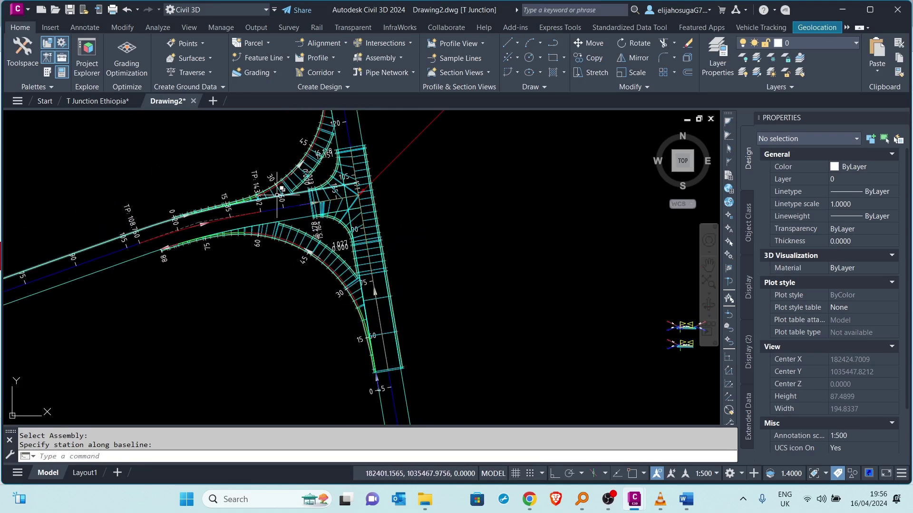
pyautogui.scroll(-4, 392, 249)
pyautogui.scroll(4, 369, 203)
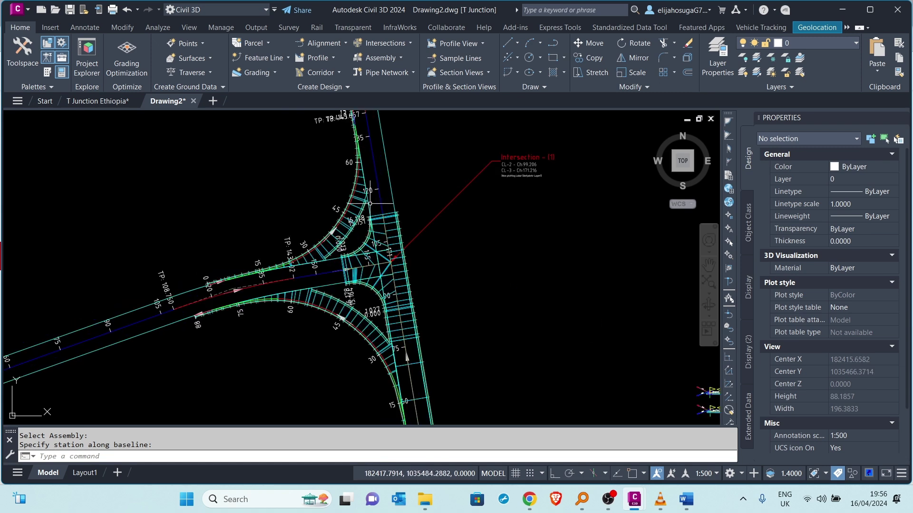
pyautogui.scroll(-6, 402, 172)
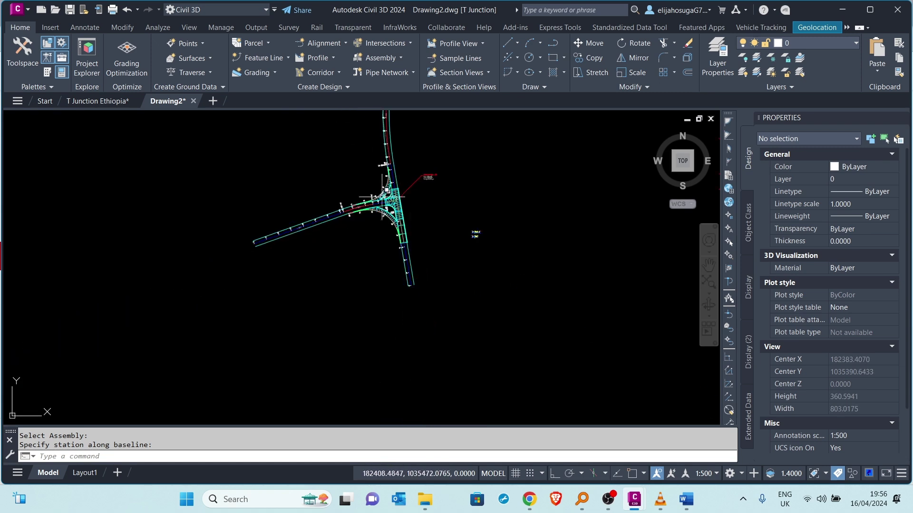
pyautogui.scroll(7, 388, 189)
pyautogui.scroll(-3, 405, 204)
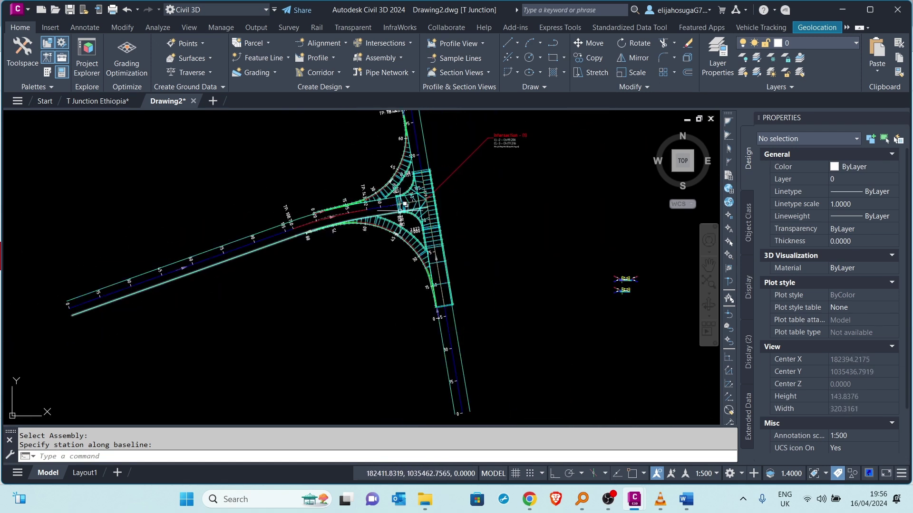
pyautogui.scroll(-4, 405, 210)
pyautogui.scroll(7, 383, 288)
pyautogui.scroll(-5, 342, 239)
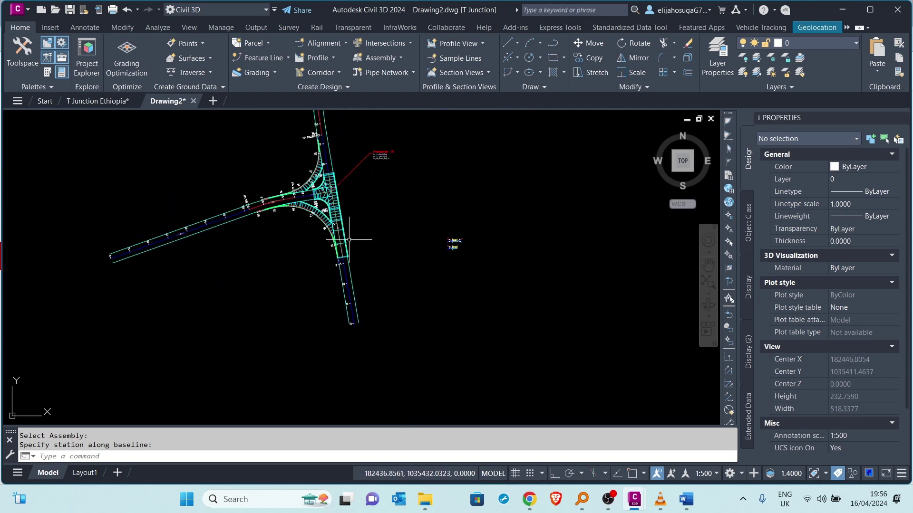
# Step: Compare the corridor with the one in the T Junction Ethiopia drawing, then return to Drawing2 and examine the uncovered start of the primary road
pyautogui.click(104, 101)
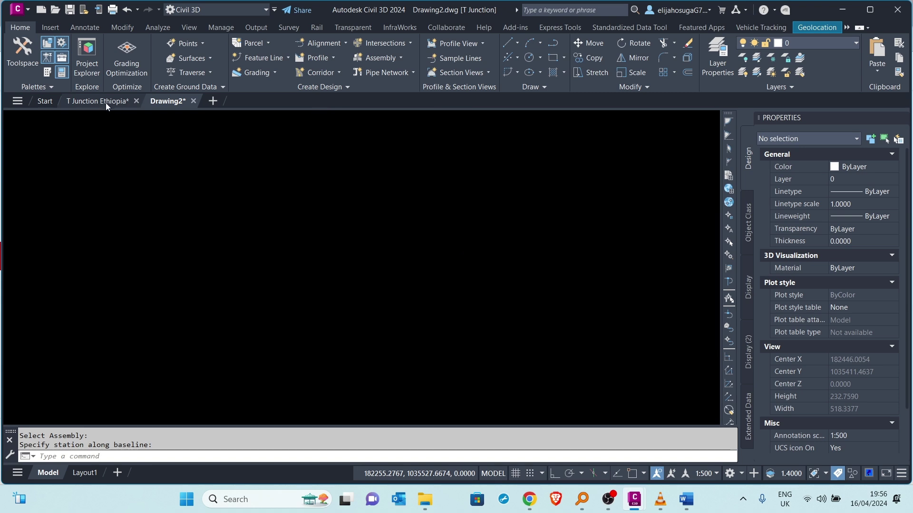
pyautogui.scroll(8, 142, 275)
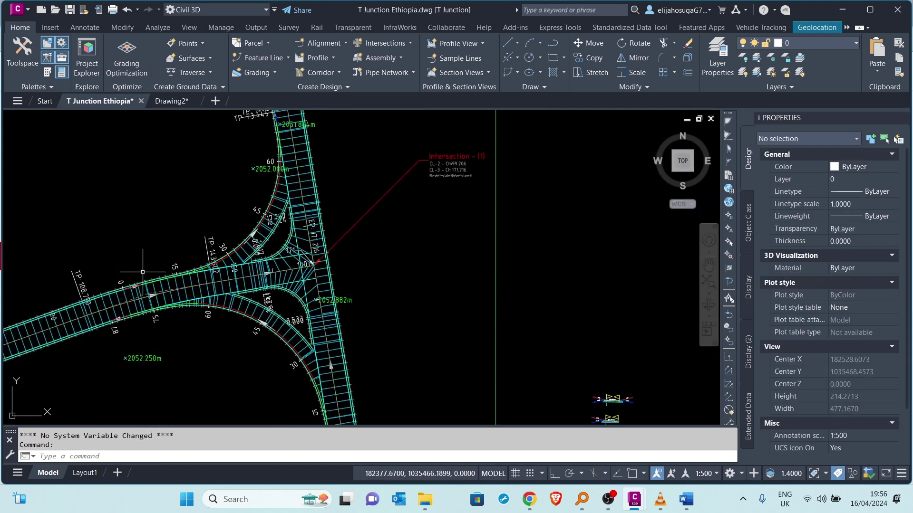
pyautogui.scroll(-2, 144, 272)
pyautogui.click(172, 102)
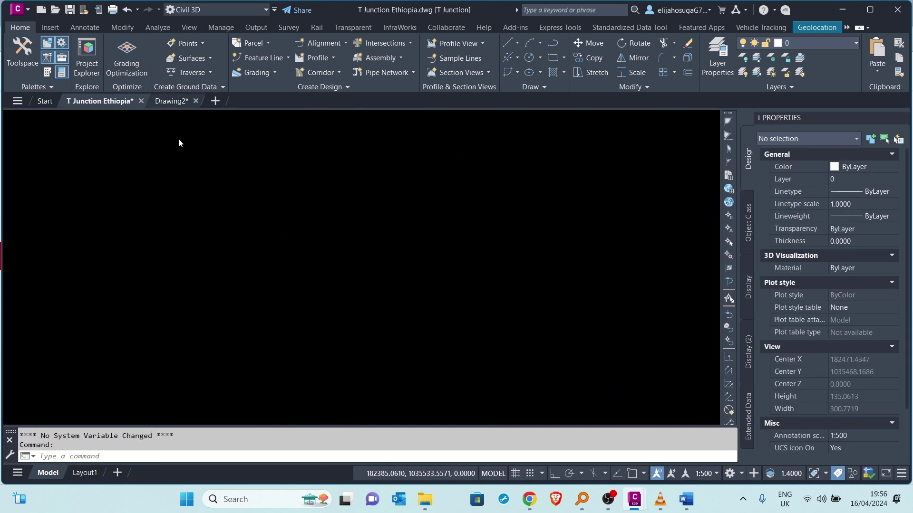
pyautogui.scroll(5, 333, 217)
pyautogui.scroll(-5, 332, 217)
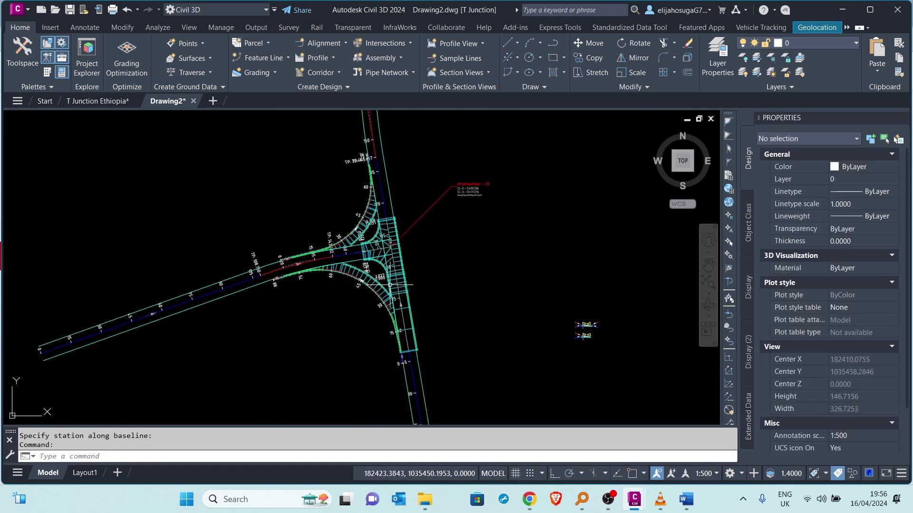
pyautogui.scroll(5, 404, 288)
pyautogui.scroll(-5, 404, 288)
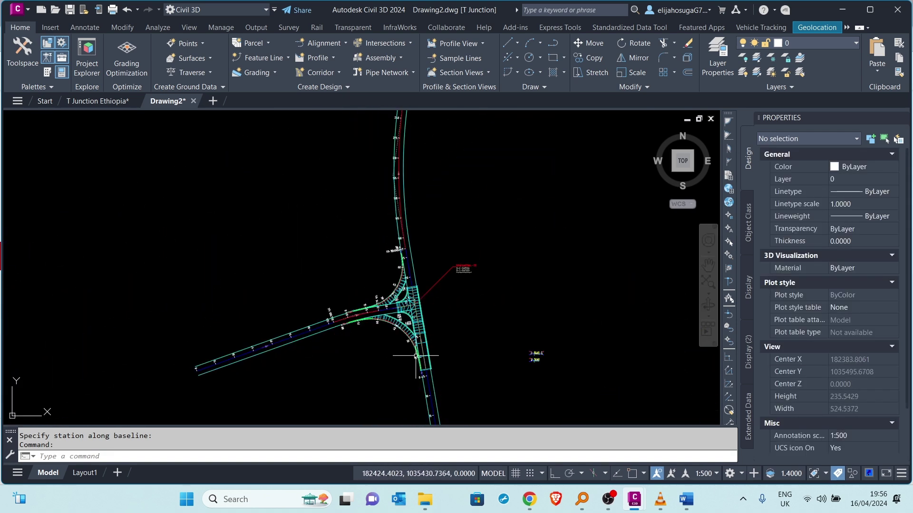
pyautogui.scroll(7, 407, 363)
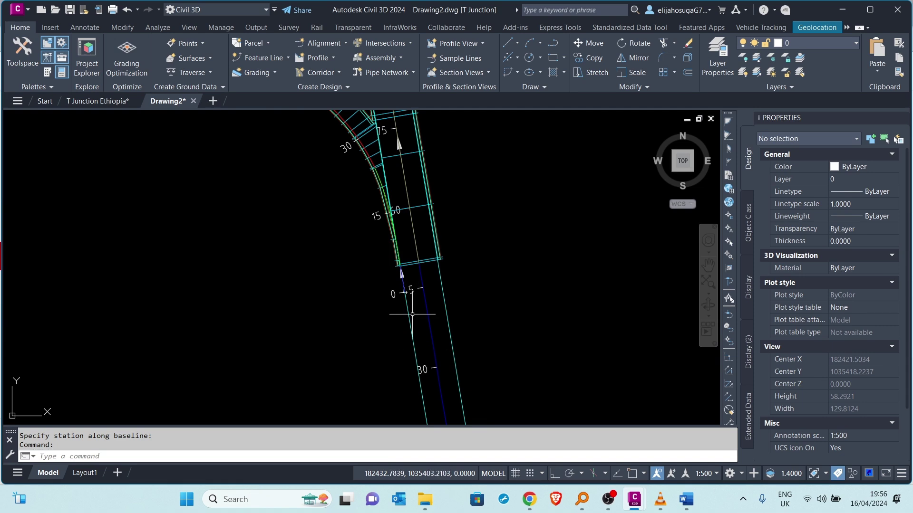
pyautogui.scroll(-6, 416, 337)
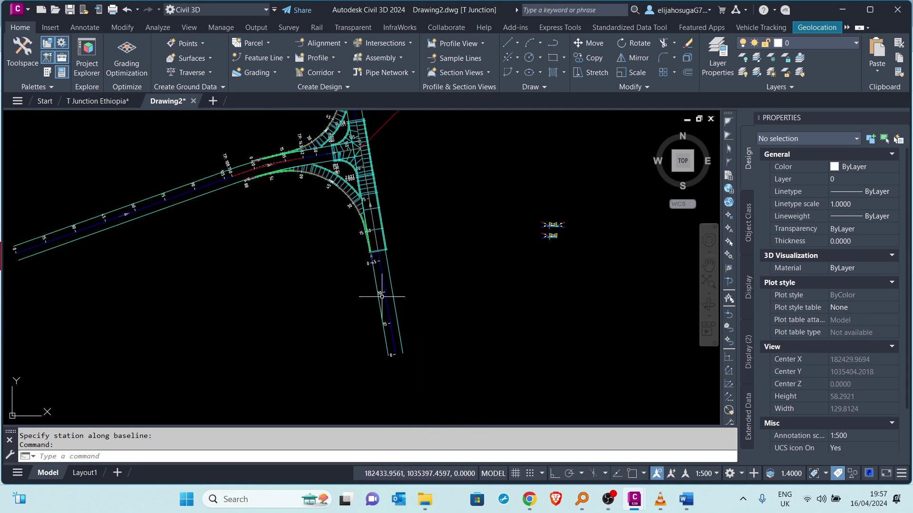
pyautogui.scroll(4, 398, 296)
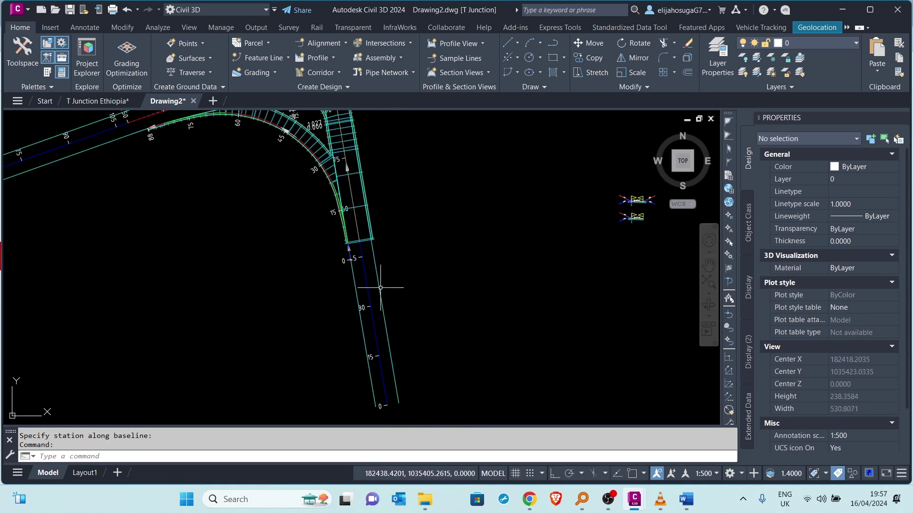
# Step: Select the junction corridor and open its properties to the baseline and region parameters
pyautogui.click(352, 141)
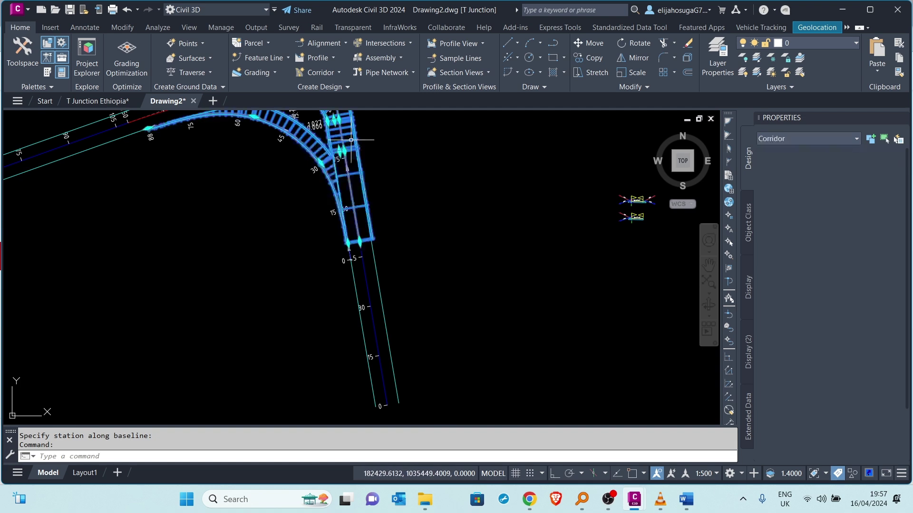
pyautogui.rightClick(351, 161)
pyautogui.click(402, 307)
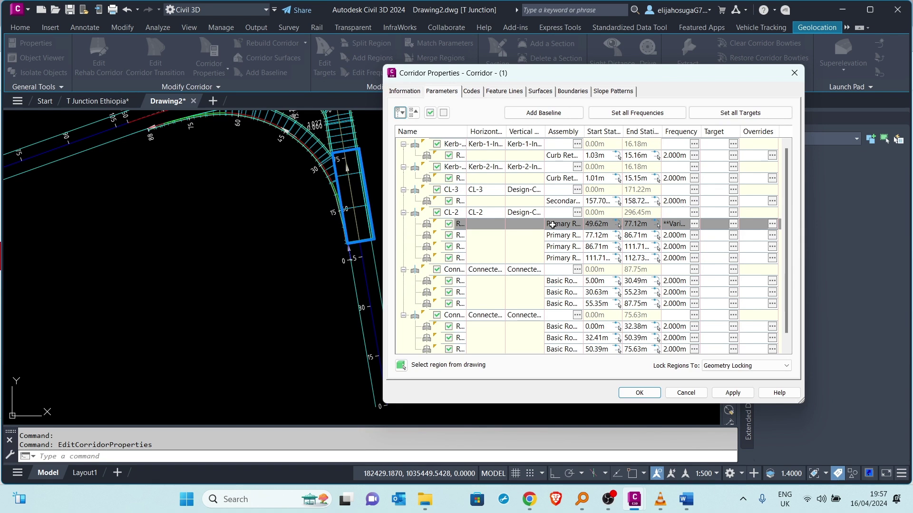
pyautogui.doubleClick(552, 225)
pyautogui.click(528, 265)
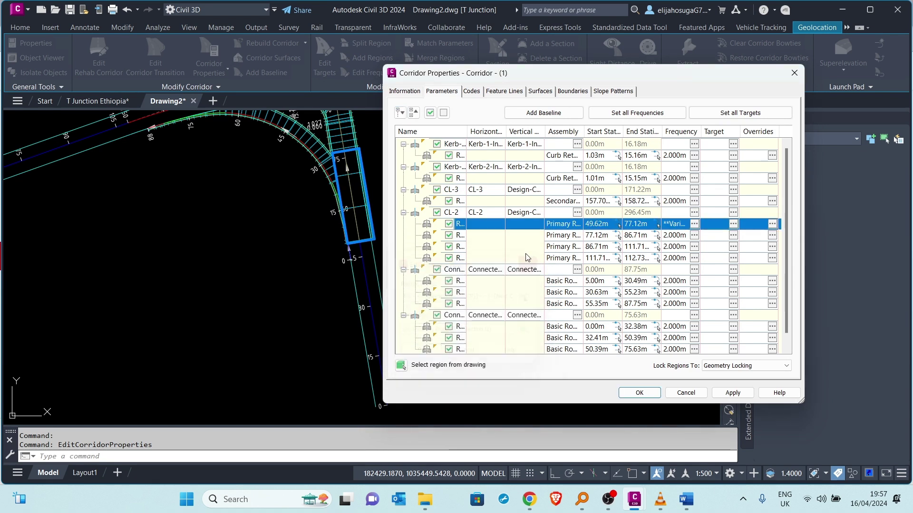
pyautogui.rightClick(498, 226)
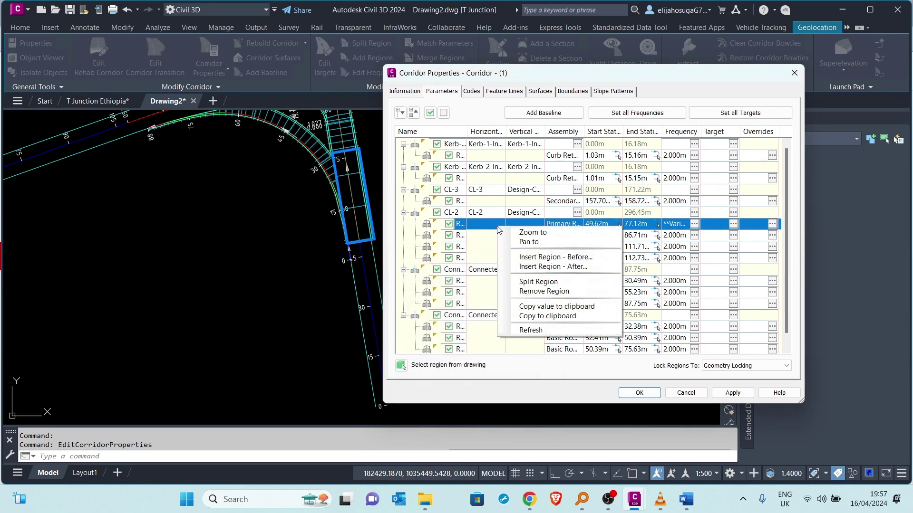
pyautogui.click(541, 258)
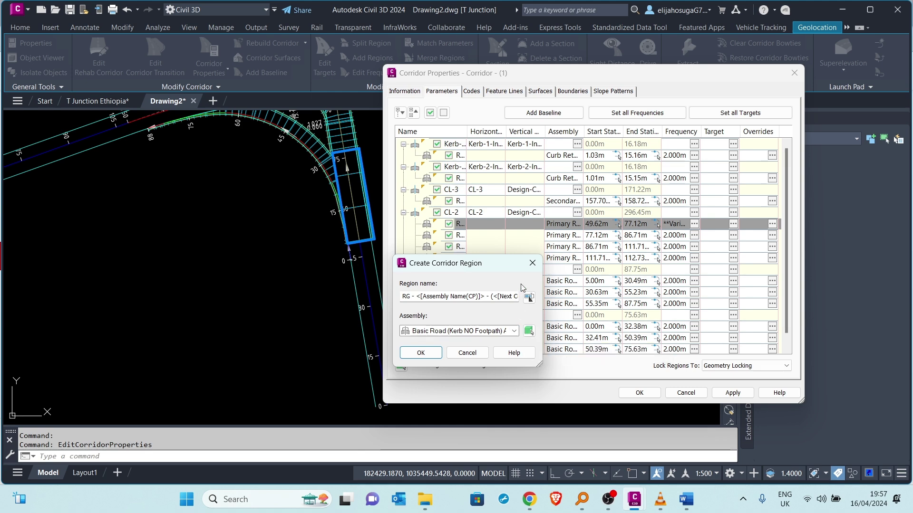
pyautogui.click(529, 269)
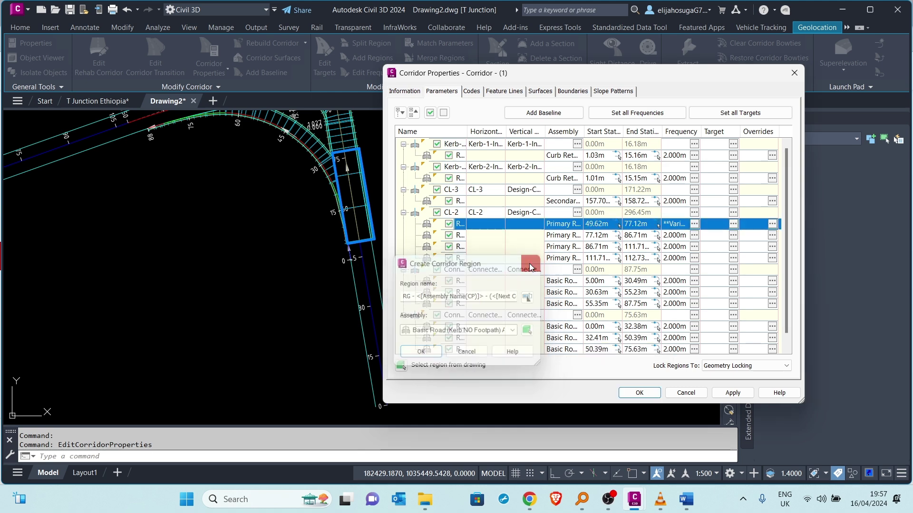
# Step: Insert a region before the first CL-2 region using the Primary Road Full Section assembly picked from the drawing, and rebuild the corridor
pyautogui.rightClick(462, 224)
pyautogui.click(497, 254)
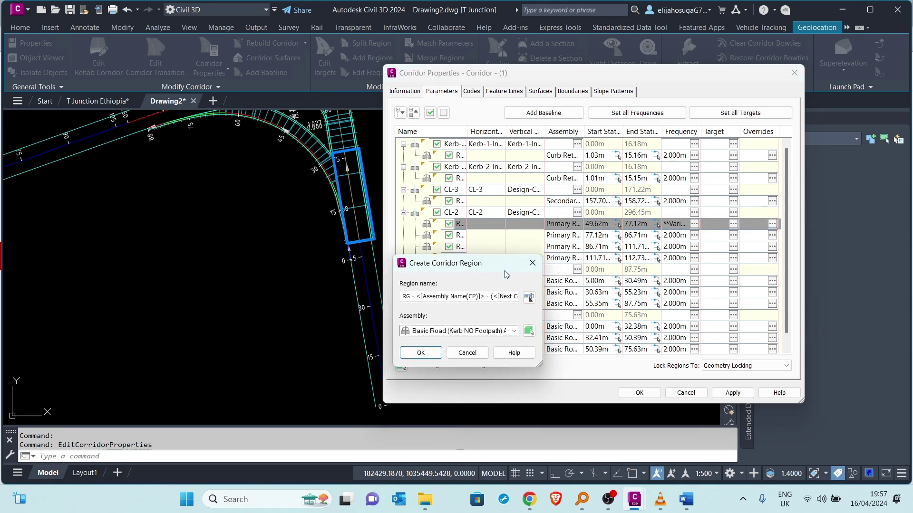
pyautogui.click(529, 331)
pyautogui.scroll(-5, 475, 276)
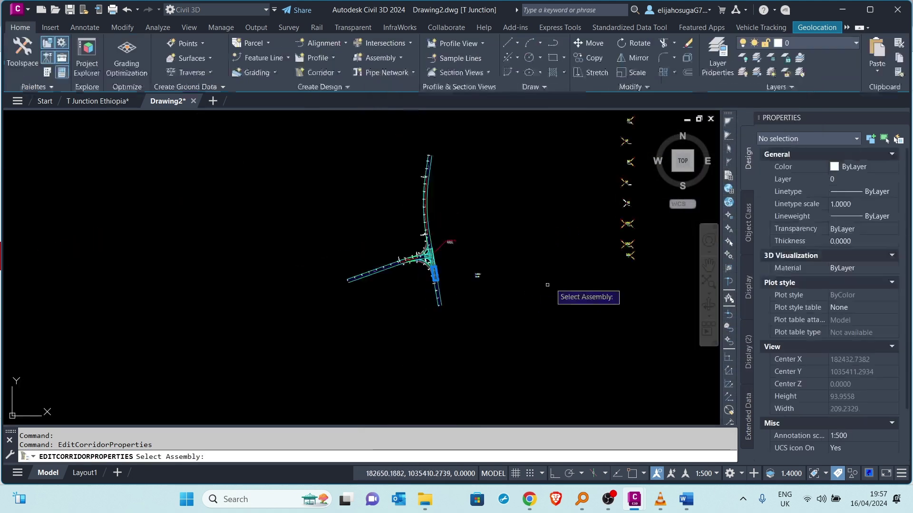
pyautogui.scroll(15, 545, 301)
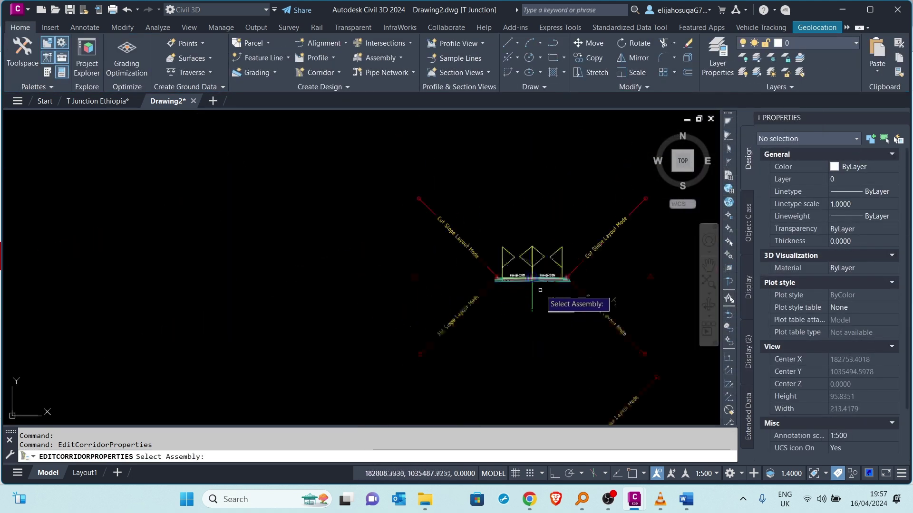
pyautogui.click(527, 295)
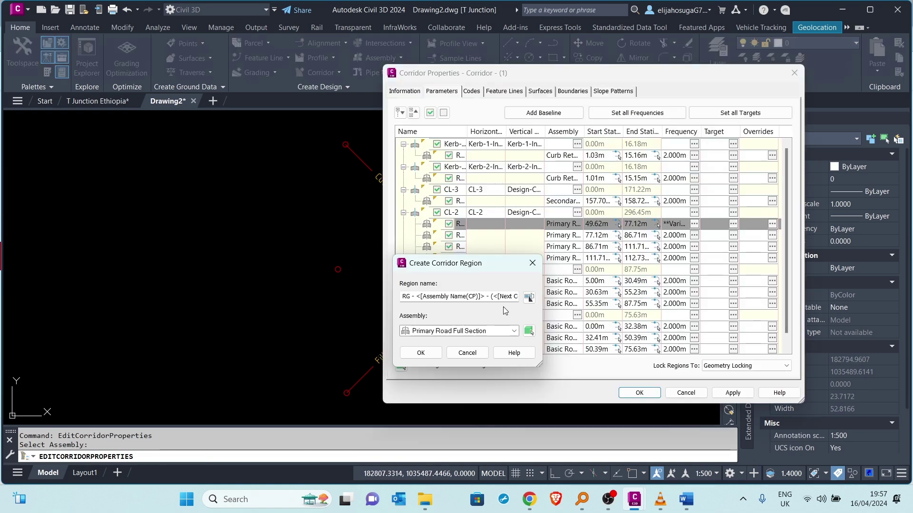
pyautogui.click(420, 353)
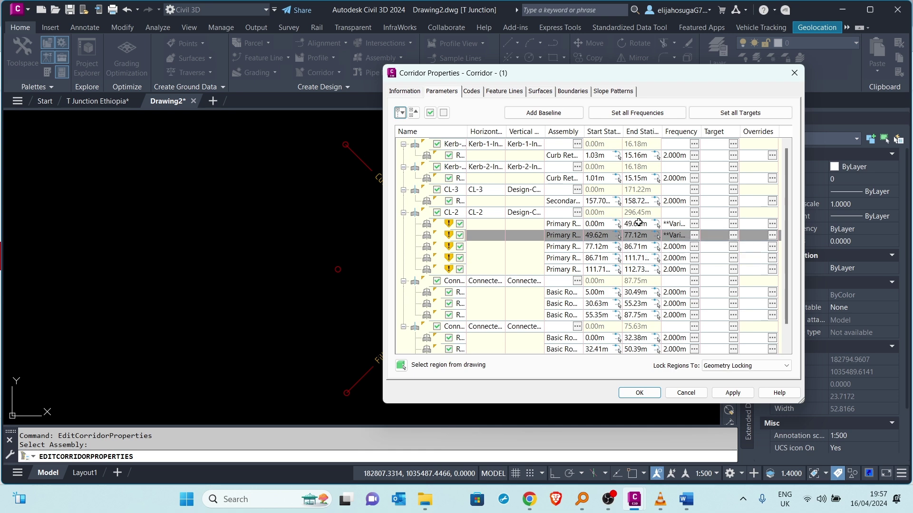
pyautogui.click(727, 397)
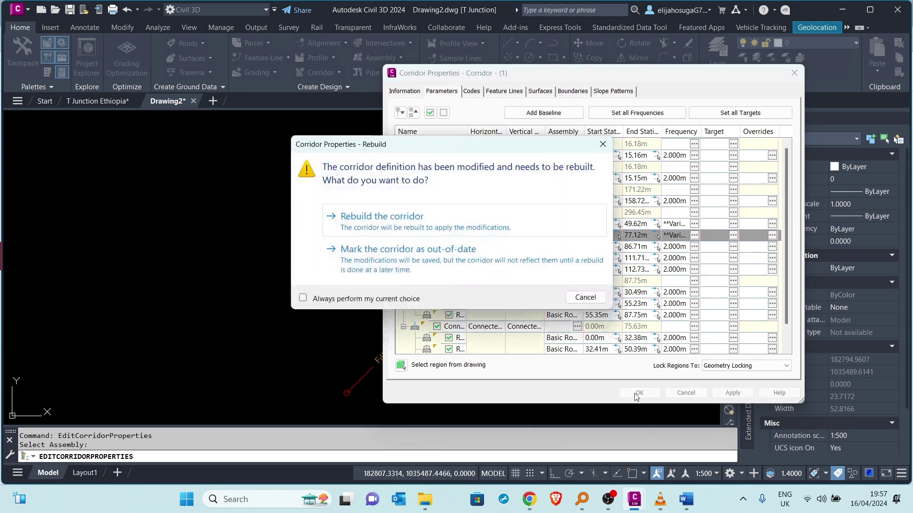
pyautogui.click(393, 218)
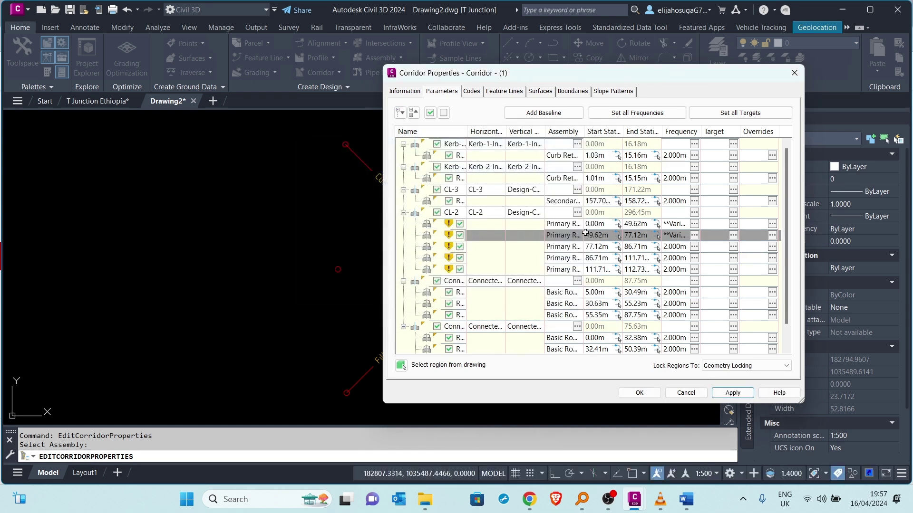
pyautogui.click(640, 392)
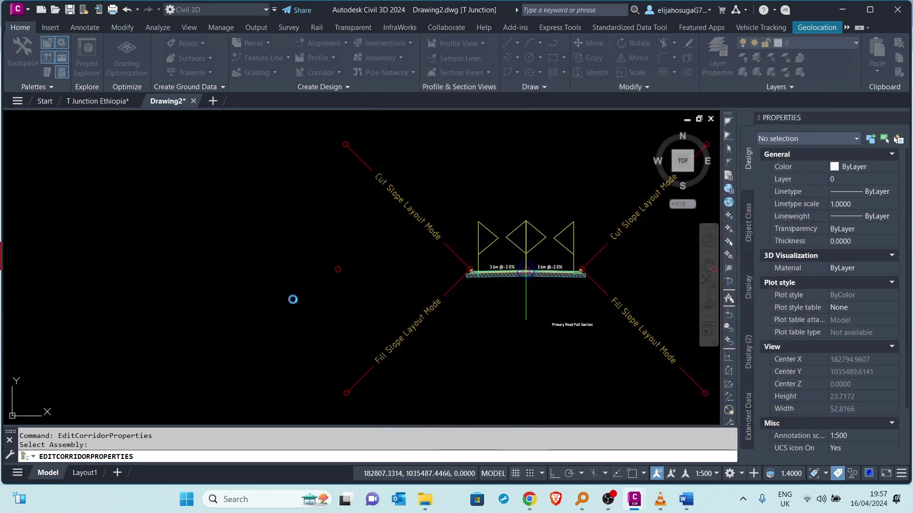
# Step: Stretch the end of the last CL-2 region along the primary road to about station 116 m, meeting the connecting-road corridor's edge
pyautogui.scroll(-6, 289, 320)
pyautogui.scroll(10, 212, 300)
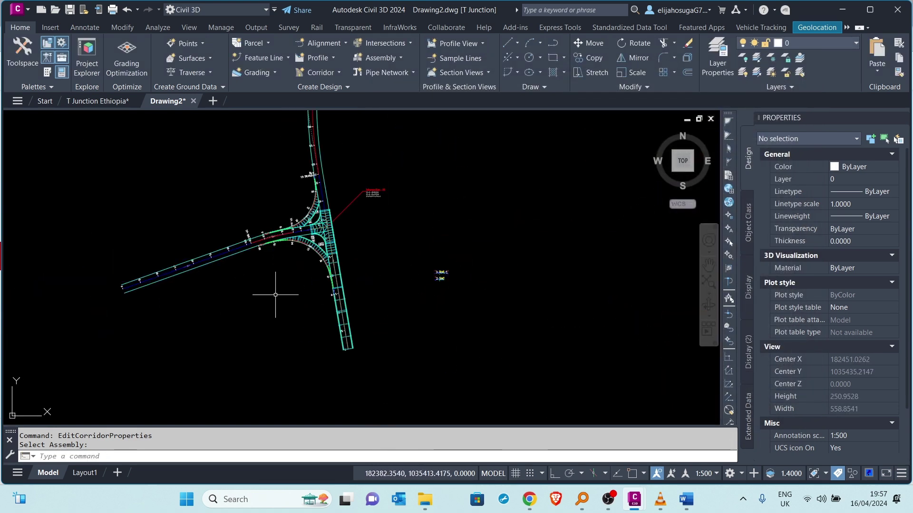
pyautogui.scroll(3, 336, 277)
pyautogui.scroll(-5, 256, 266)
pyautogui.scroll(6, 291, 260)
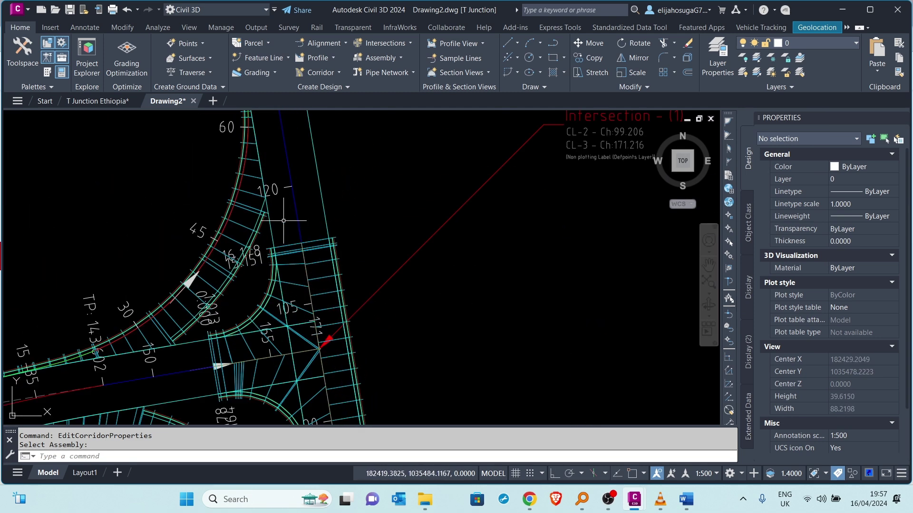
pyautogui.scroll(5, 272, 228)
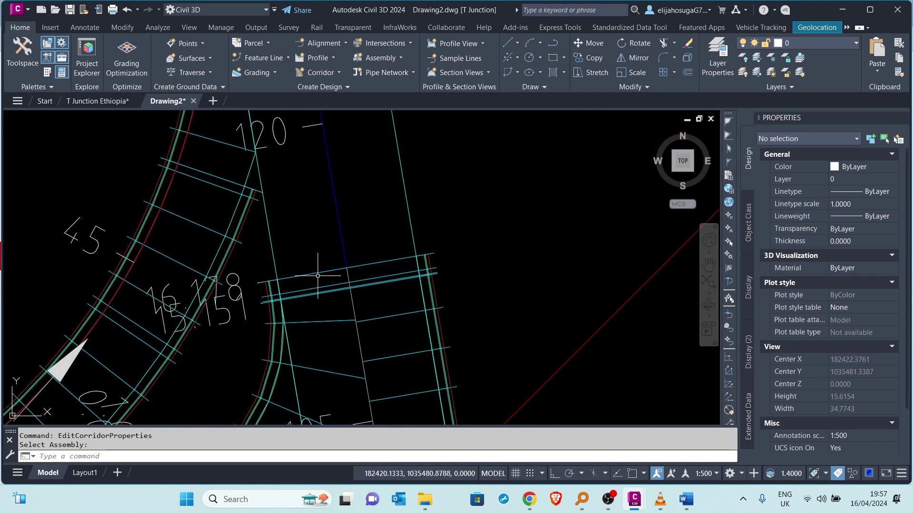
pyautogui.click(318, 274)
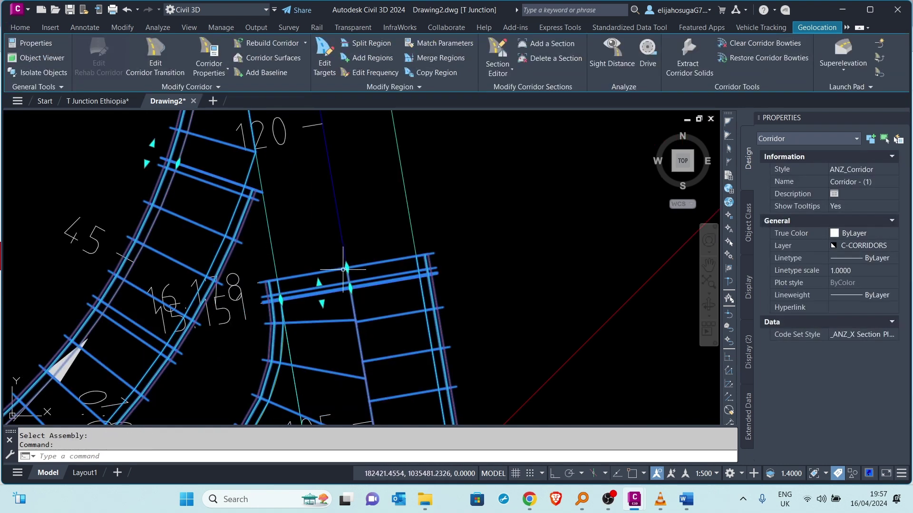
pyautogui.click(347, 269)
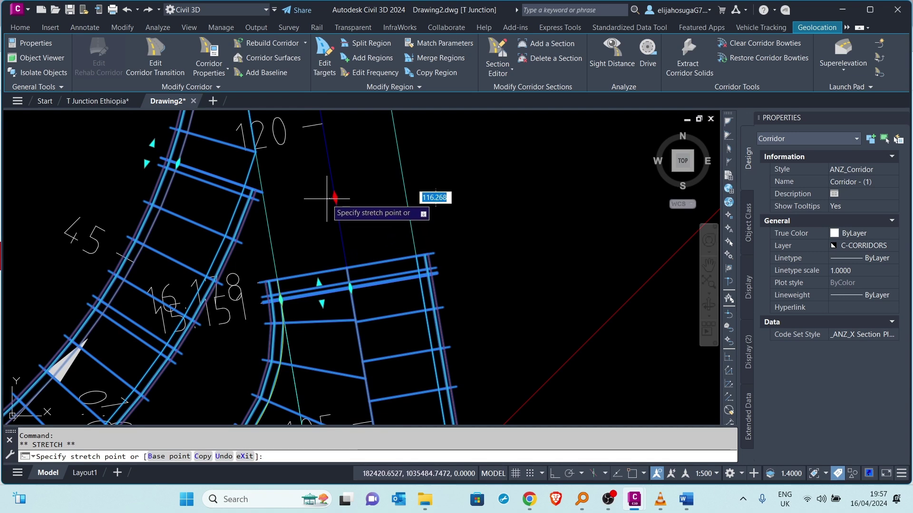
pyautogui.click(332, 192)
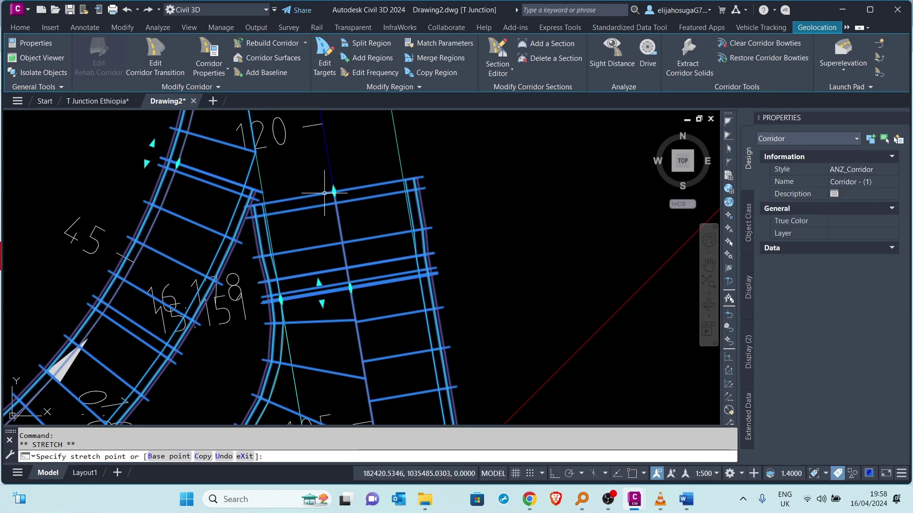
pyautogui.scroll(-2, 317, 246)
pyautogui.moveTo(319, 254); pyautogui.dragTo(333, 290, button='middle')
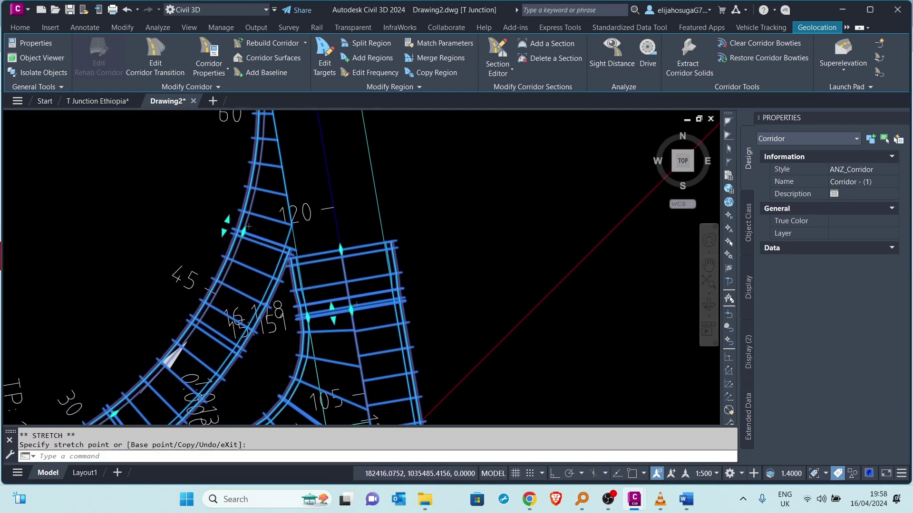
# Step: Examine the stretched end of the corridor and the uncovered primary road beyond the connecting-road corridor
pyautogui.scroll(-2, 300, 288)
pyautogui.scroll(2, 300, 270)
pyautogui.scroll(-2, 322, 257)
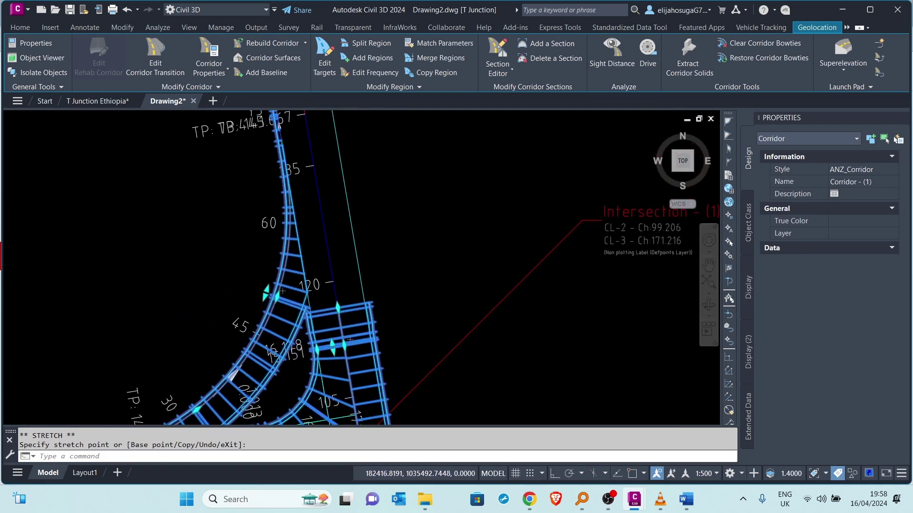
pyautogui.scroll(-4, 321, 252)
pyautogui.moveTo(322, 228); pyautogui.dragTo(328, 277, button='middle')
pyautogui.press('Escape')
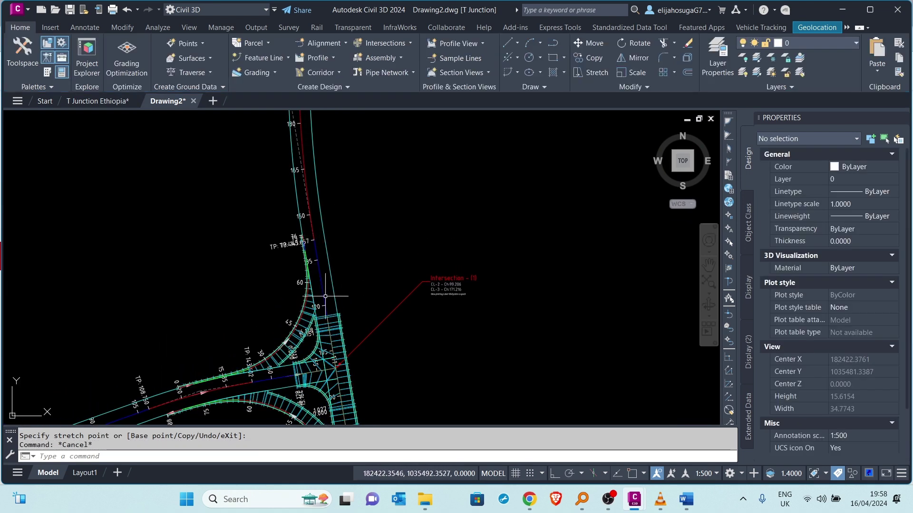
pyautogui.scroll(-2, 331, 293)
pyautogui.scroll(5, 312, 207)
pyautogui.scroll(-5, 312, 207)
pyautogui.scroll(2, 322, 226)
pyautogui.scroll(2, 269, 197)
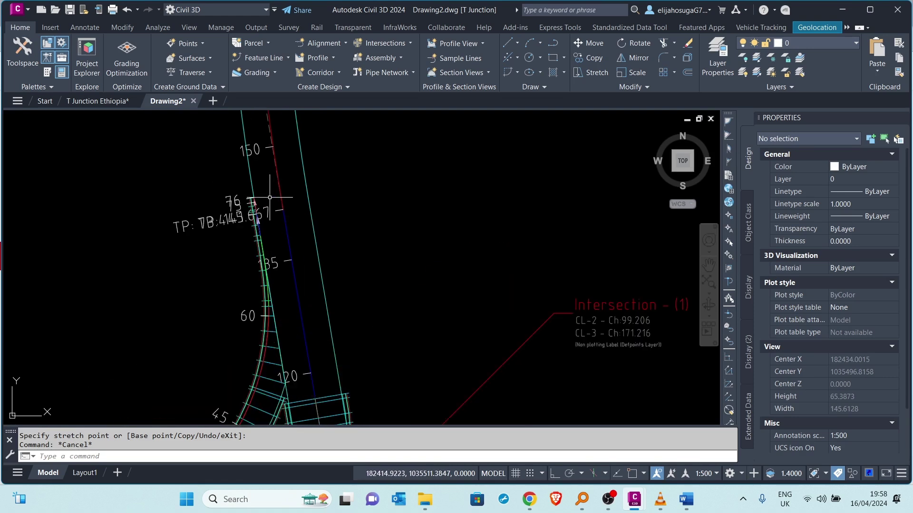
pyautogui.scroll(-5, 266, 209)
pyautogui.scroll(2, 277, 236)
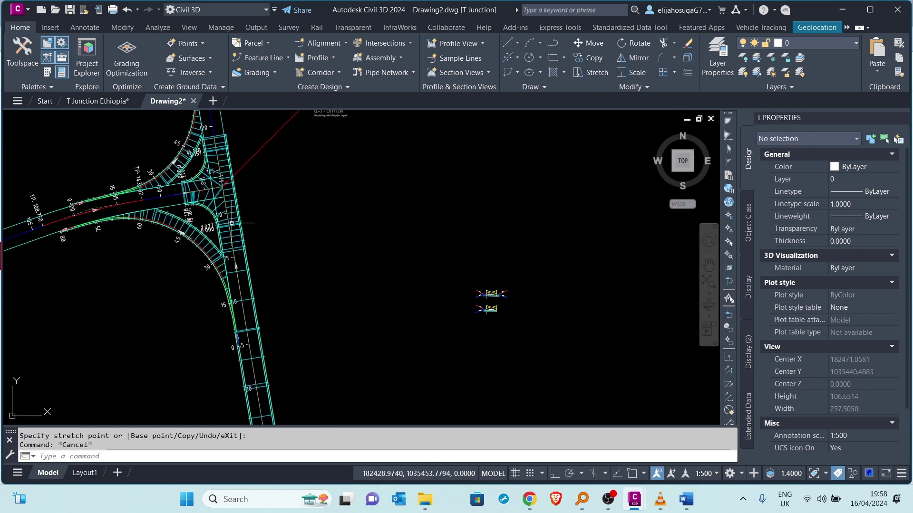
# Step: Open the junction corridor's properties and check which assembly the last CL-2 region uses
pyautogui.click(237, 228)
pyautogui.rightClick(234, 228)
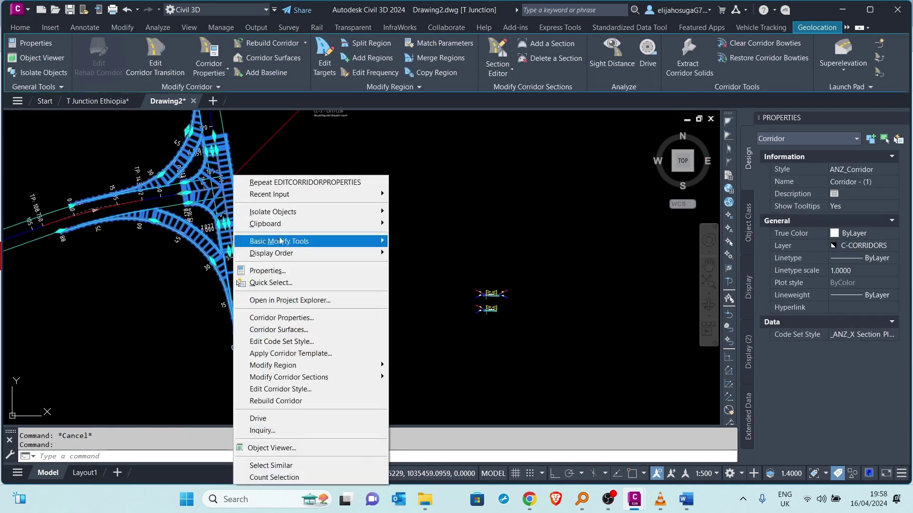
pyautogui.click(293, 318)
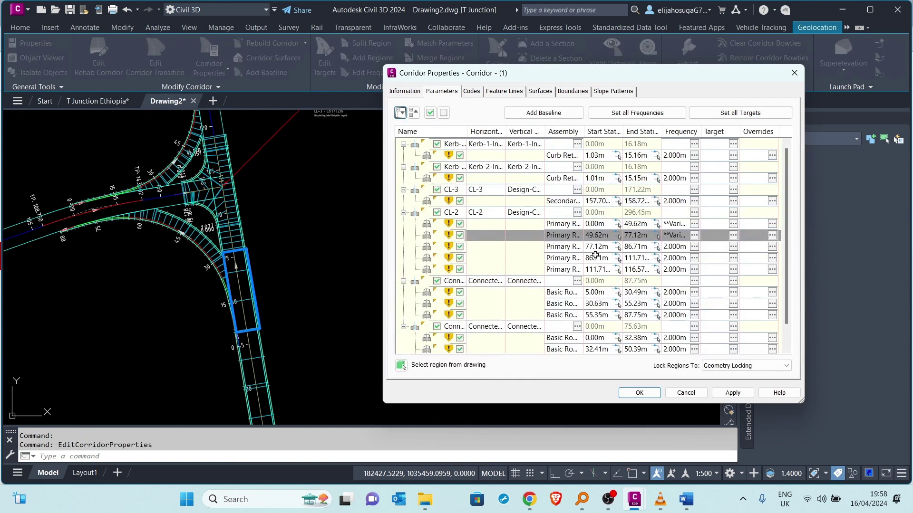
pyautogui.doubleClick(563, 266)
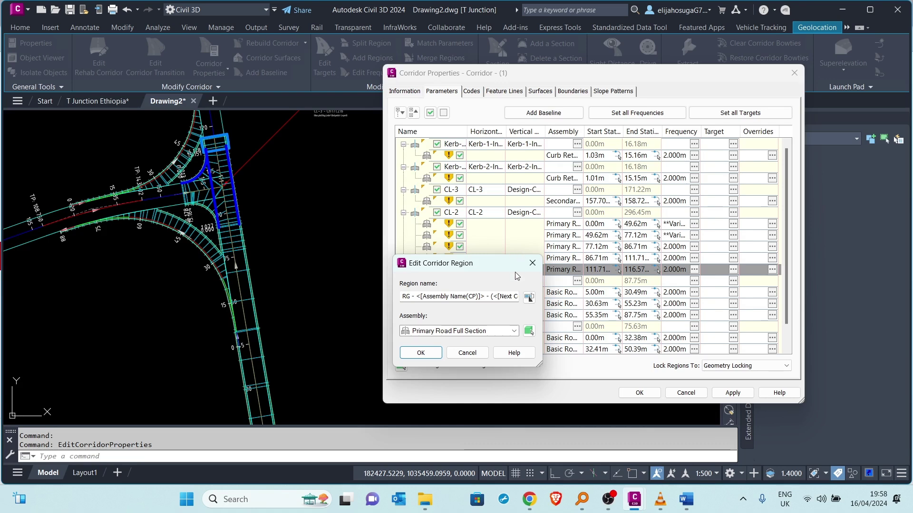
pyautogui.click(531, 265)
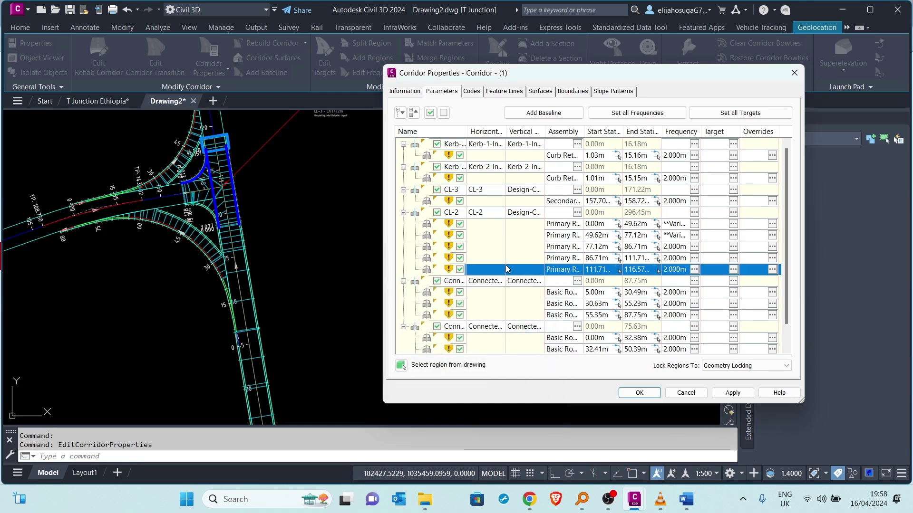
# Step: Insert a region after the last CL-2 region using the Primary Road Full Section (2) assembly picked from the drawing
pyautogui.rightClick(490, 270)
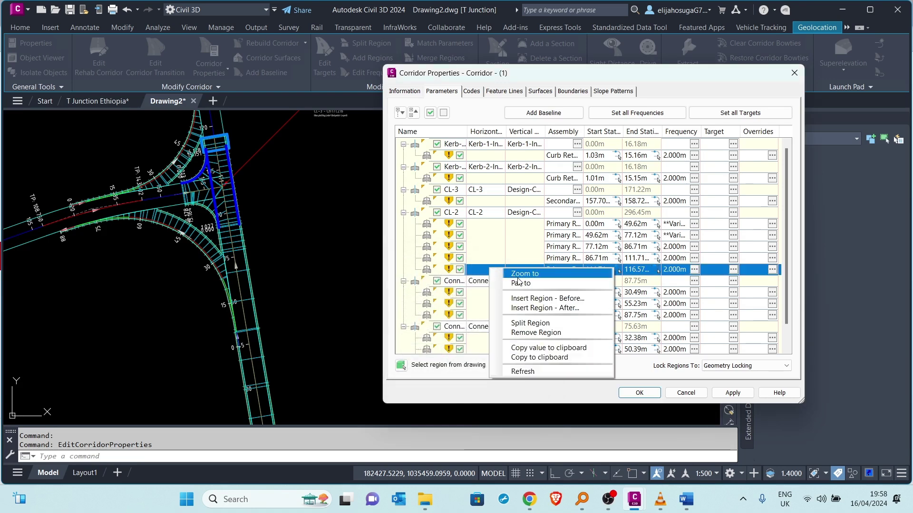
pyautogui.click(540, 309)
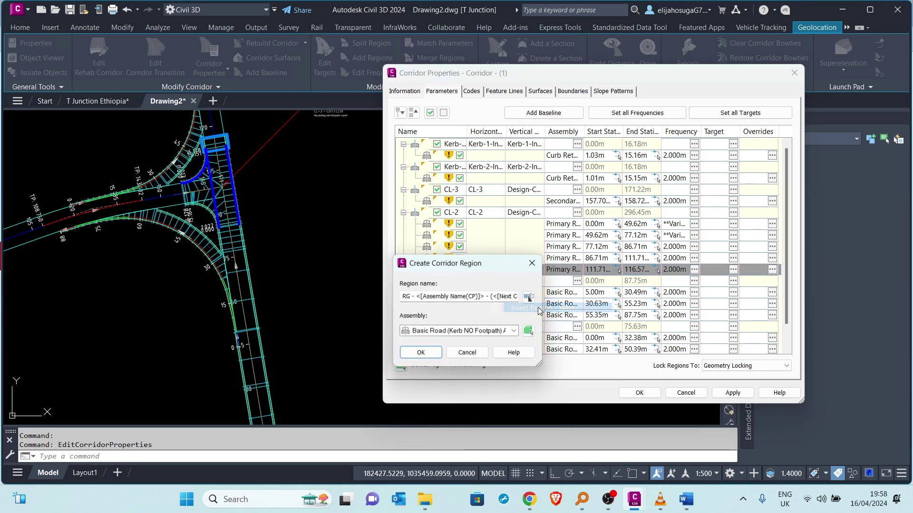
pyautogui.click(529, 330)
pyautogui.scroll(-2, 537, 324)
pyautogui.moveTo(561, 324); pyautogui.dragTo(470, 328, button='middle')
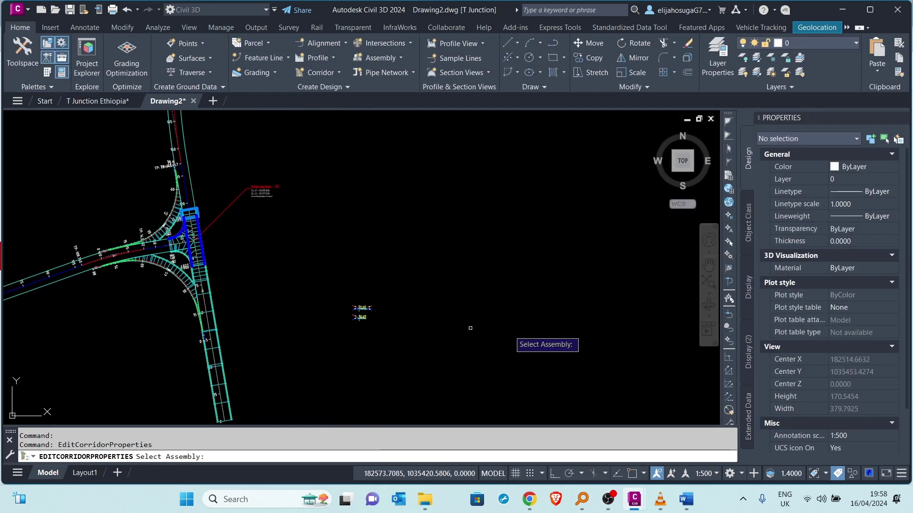
pyautogui.scroll(-4, 494, 330)
pyautogui.scroll(7, 613, 308)
pyautogui.moveTo(616, 305); pyautogui.dragTo(533, 336, button='middle')
pyautogui.scroll(8, 526, 300)
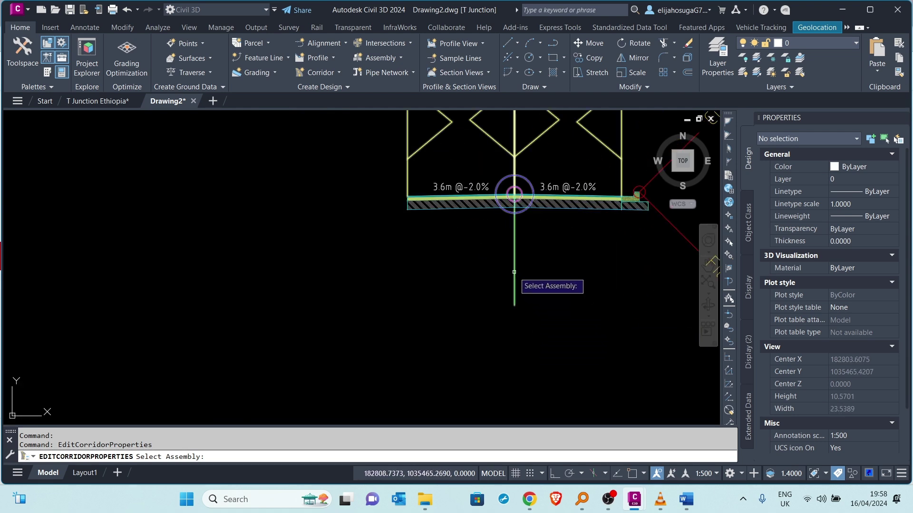
pyautogui.click(513, 271)
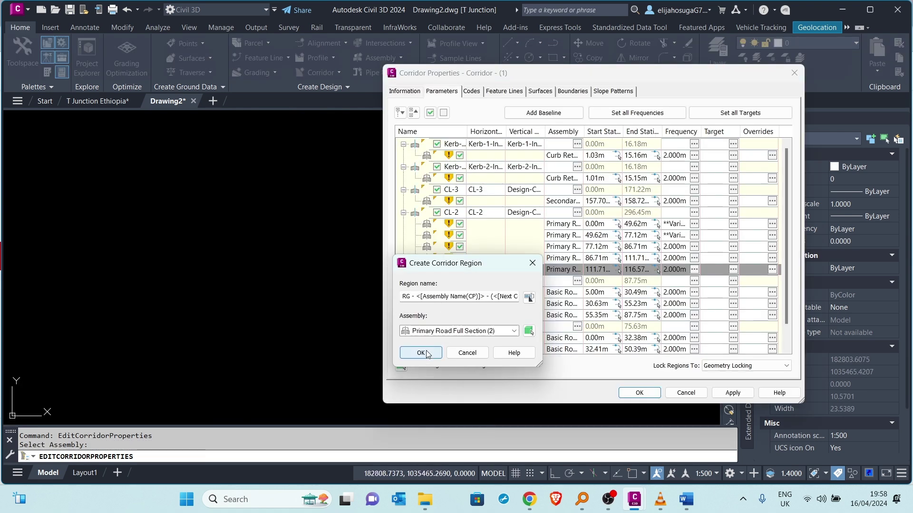
pyautogui.click(421, 353)
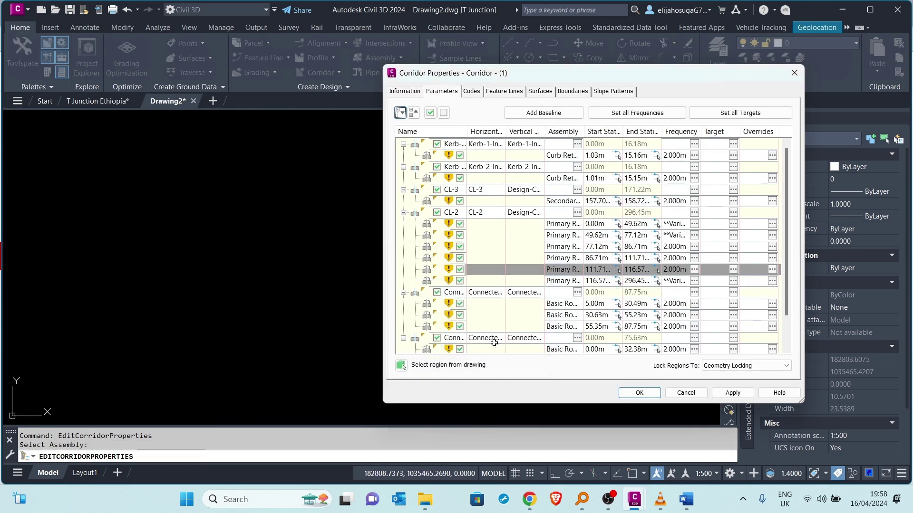
# Step: Set the new CL-2 region's end station to about 143.83 m by picking it along the baseline, and rebuild the corridor
pyautogui.click(654, 283)
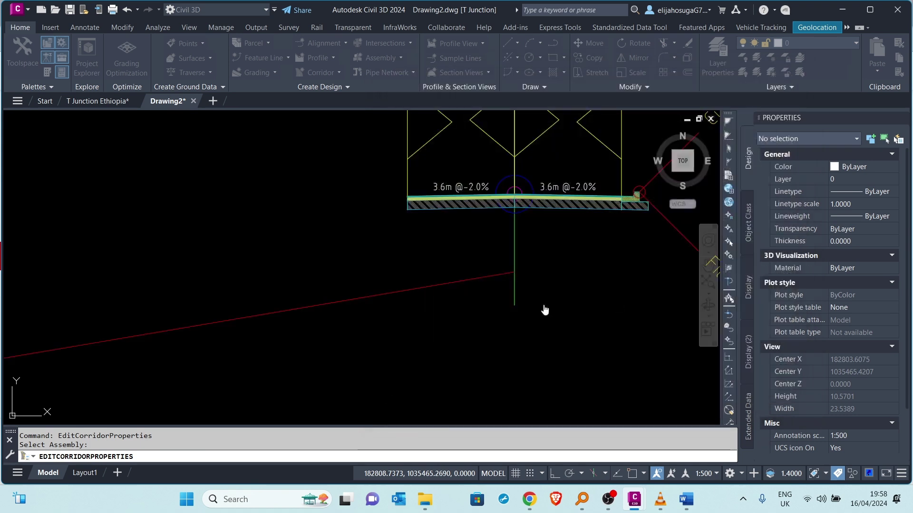
pyautogui.scroll(-6, 368, 274)
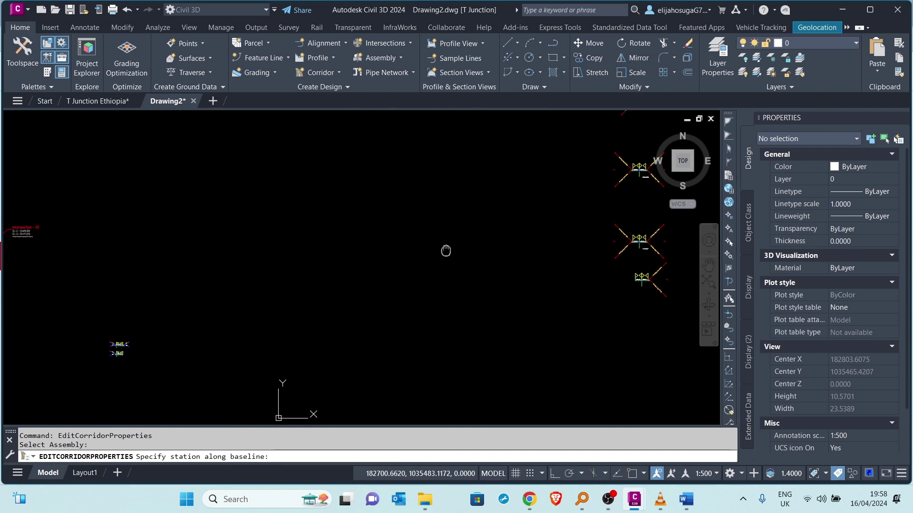
pyautogui.scroll(8, 237, 264)
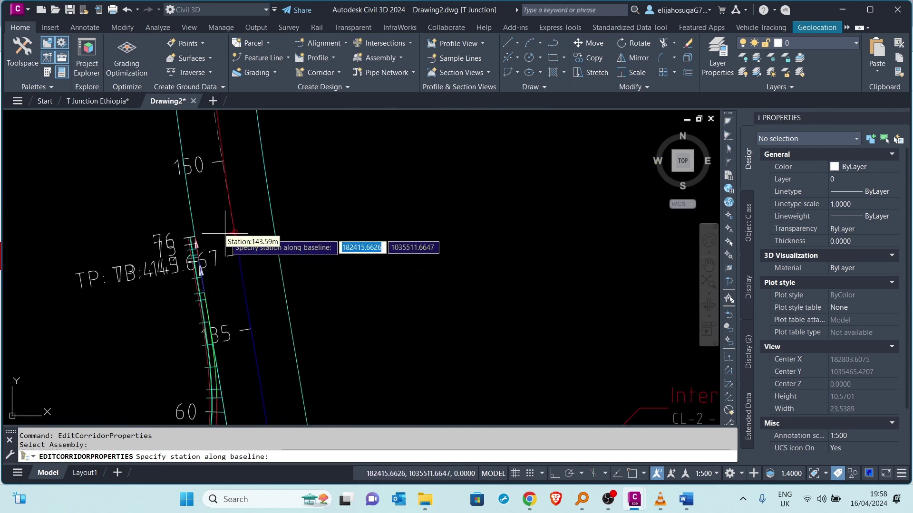
pyautogui.click(223, 231)
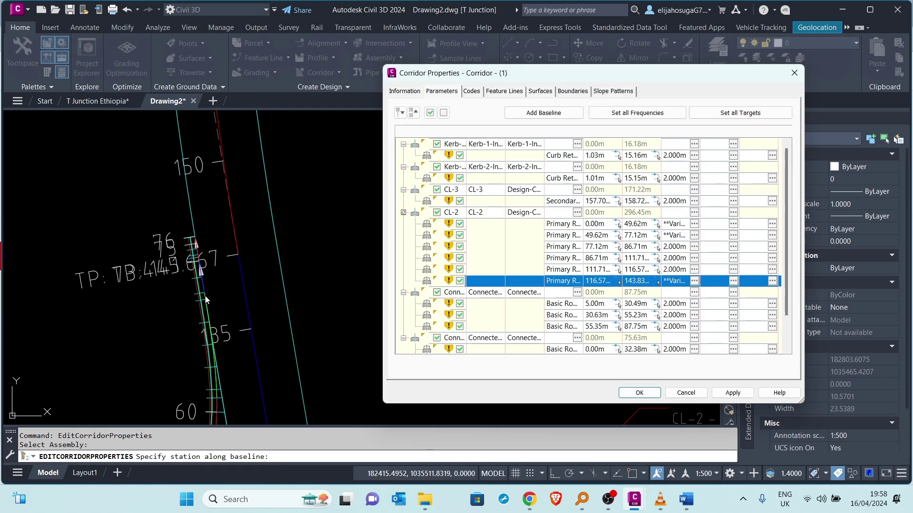
pyautogui.click(745, 392)
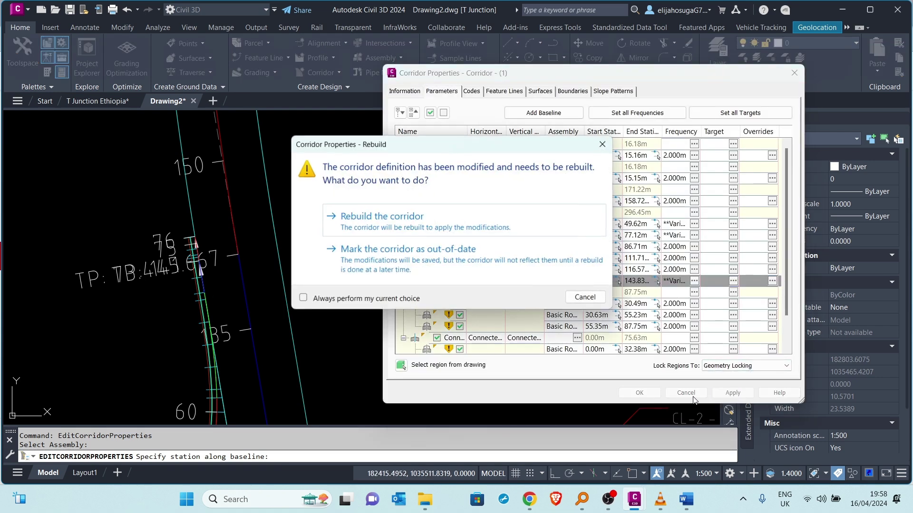
pyautogui.click(390, 232)
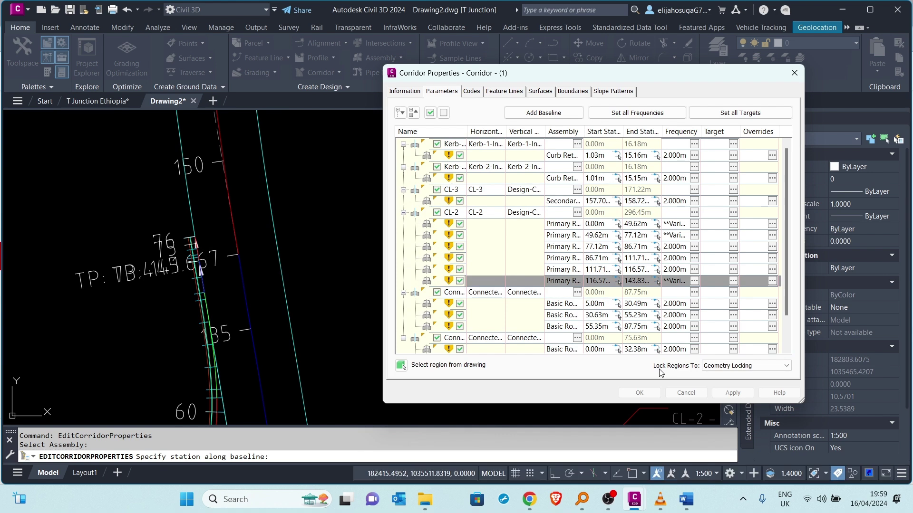
pyautogui.click(639, 392)
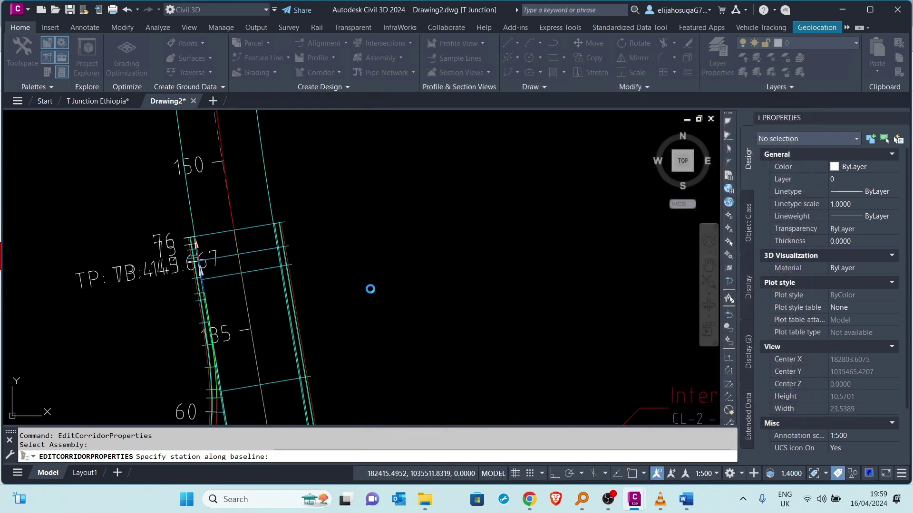
# Step: Inspect the rebuilt corridor around the junction and reopen its properties to the region parameters
pyautogui.scroll(-5, 418, 264)
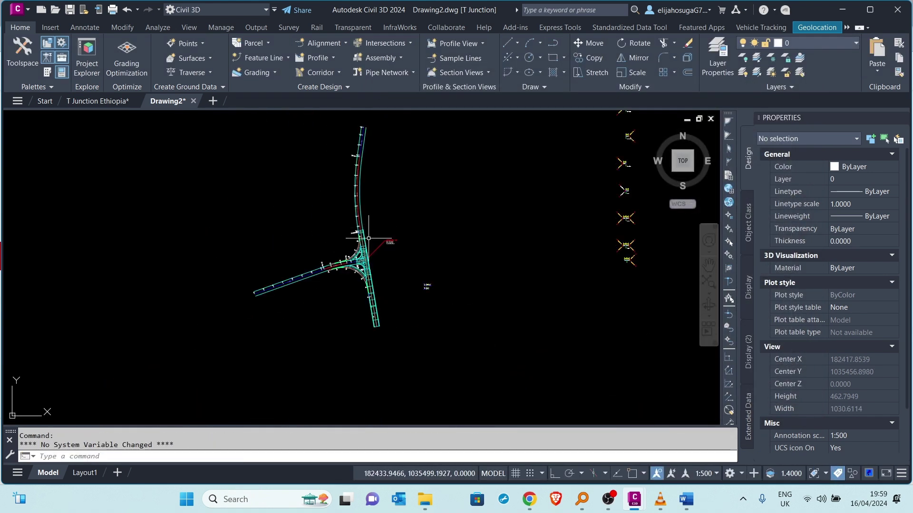
pyautogui.scroll(3, 365, 236)
pyautogui.scroll(-2, 328, 226)
pyautogui.scroll(4, 333, 229)
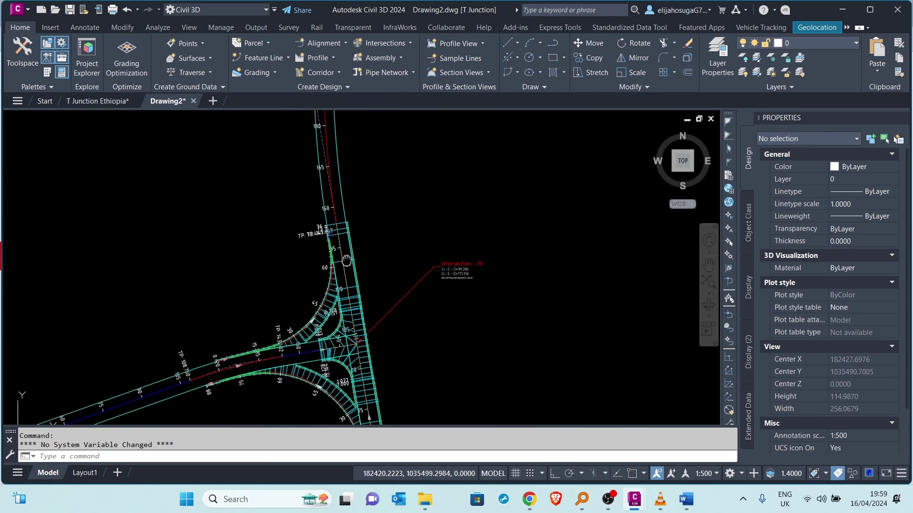
pyautogui.scroll(3, 333, 228)
pyautogui.scroll(-8, 339, 227)
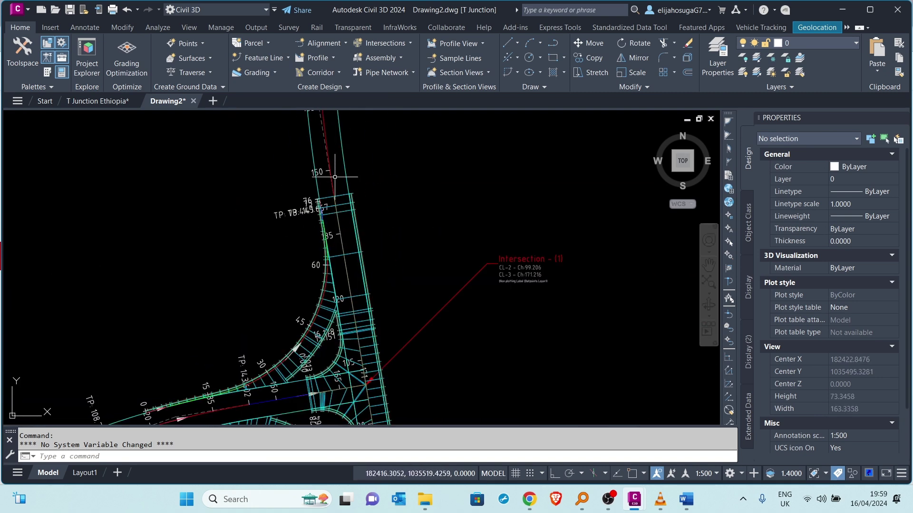
pyautogui.scroll(4, 335, 196)
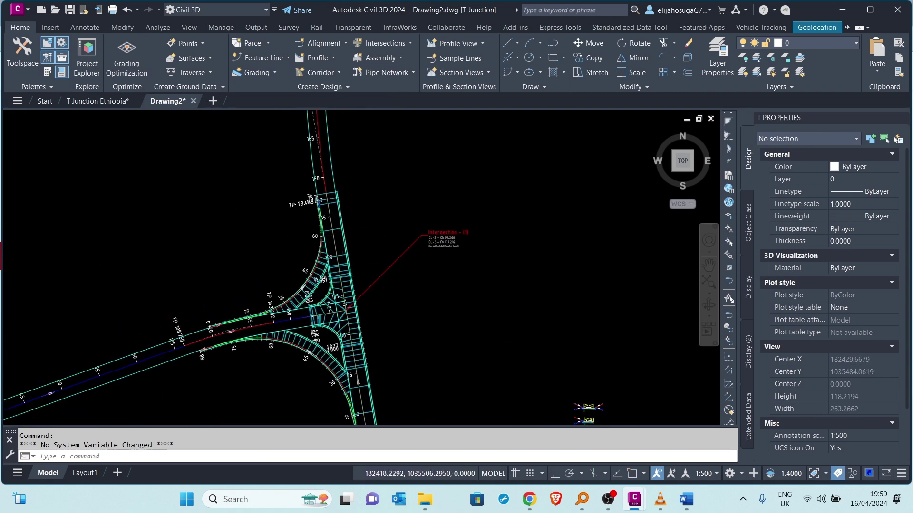
pyautogui.click(346, 246)
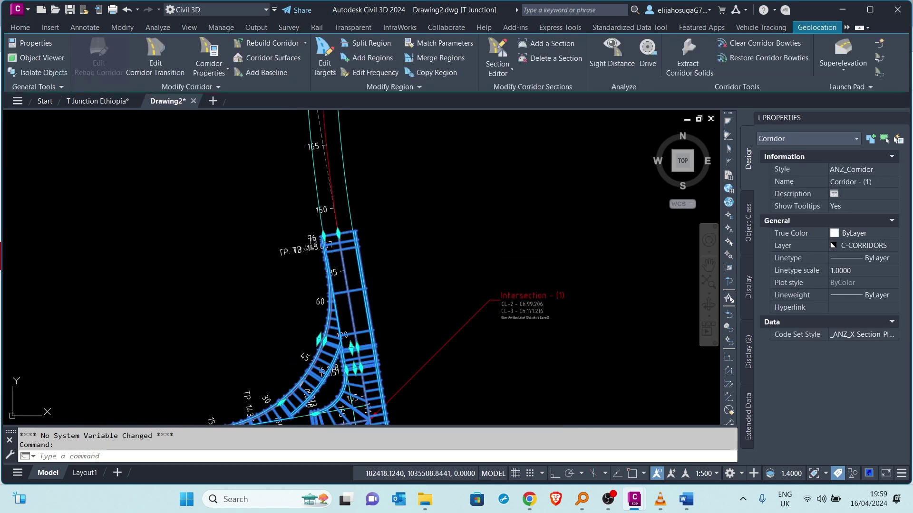
pyautogui.rightClick(345, 247)
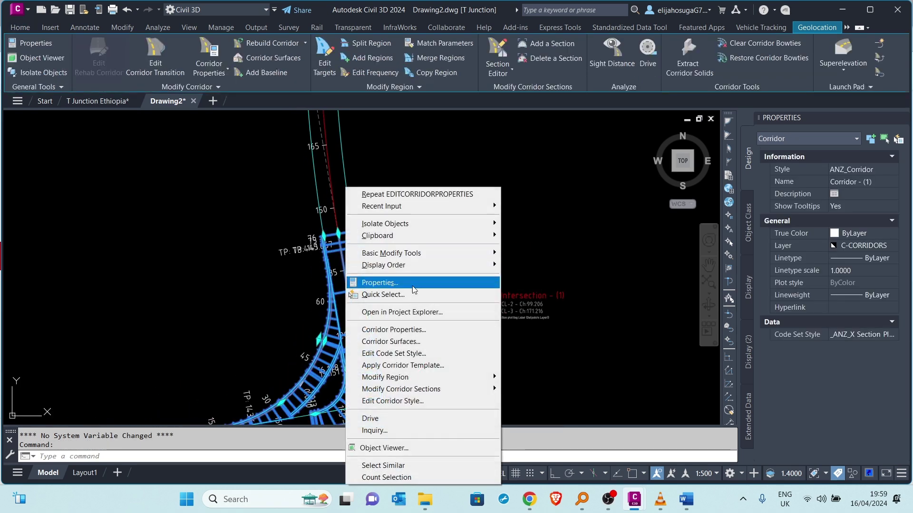
pyautogui.click(404, 332)
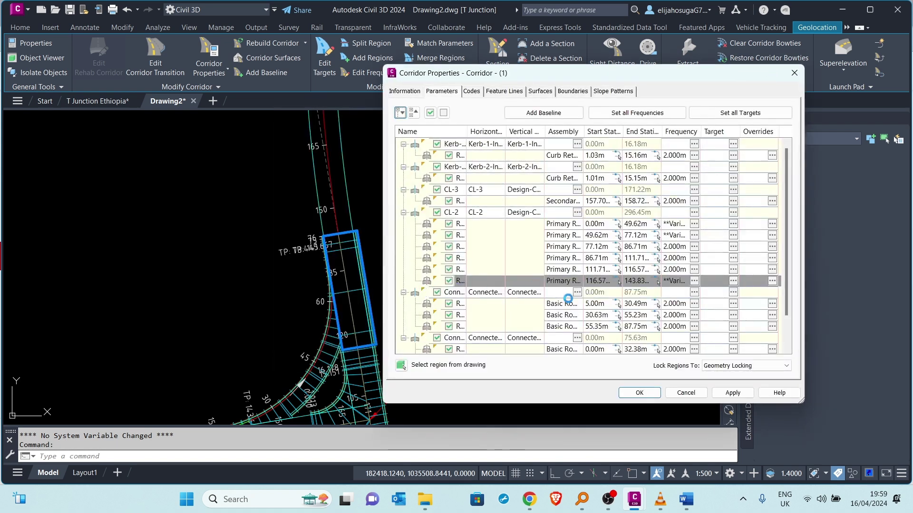
# Step: Insert a region after the last CL-2 region using the full-section primary road assembly picked from the drawing, and rebuild the corridor
pyautogui.rightClick(490, 284)
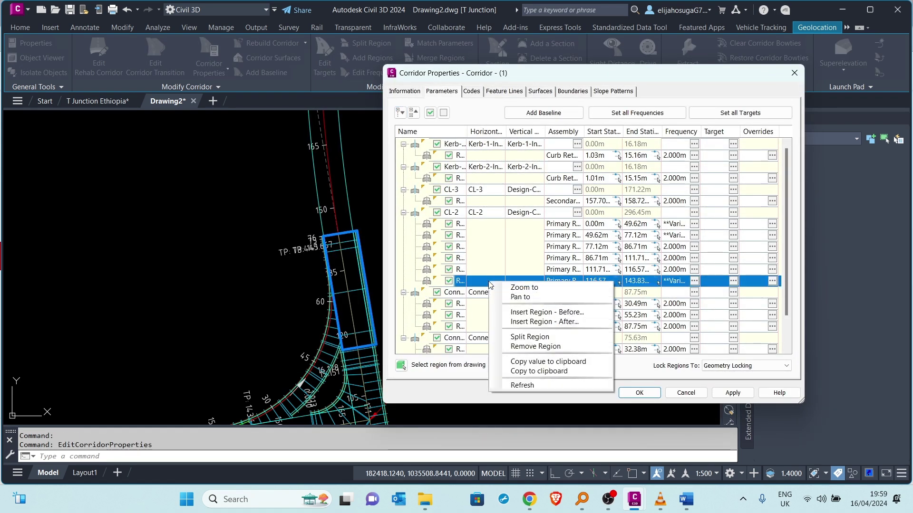
pyautogui.click(530, 322)
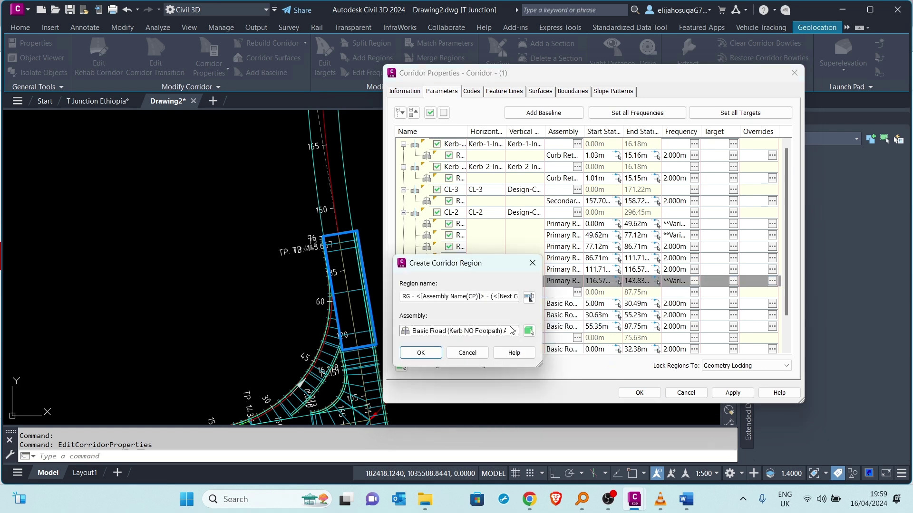
pyautogui.click(529, 331)
pyautogui.scroll(-5, 537, 309)
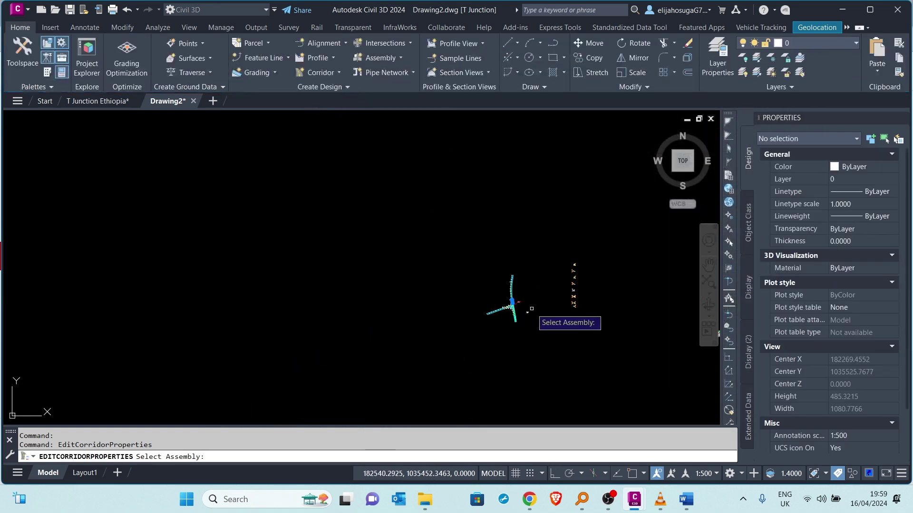
pyautogui.moveTo(581, 315); pyautogui.dragTo(501, 328, button='middle')
pyautogui.scroll(7, 502, 327)
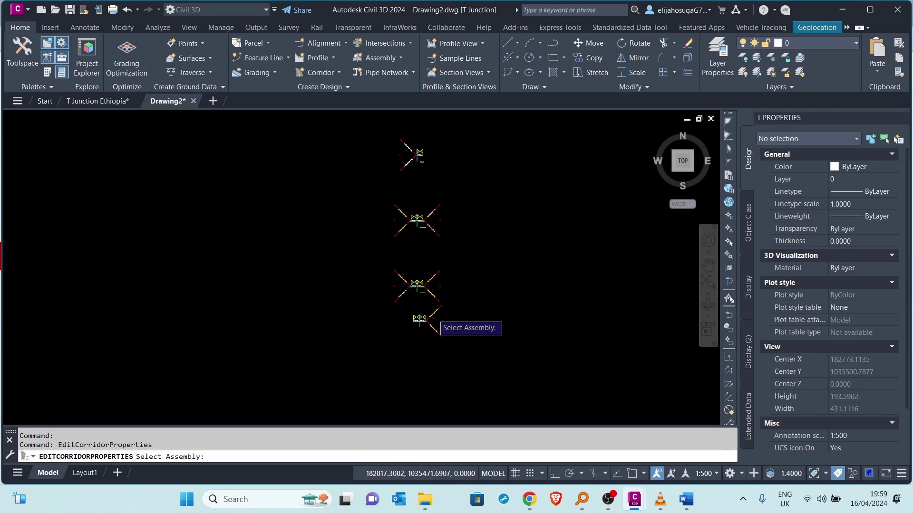
pyautogui.click(389, 248)
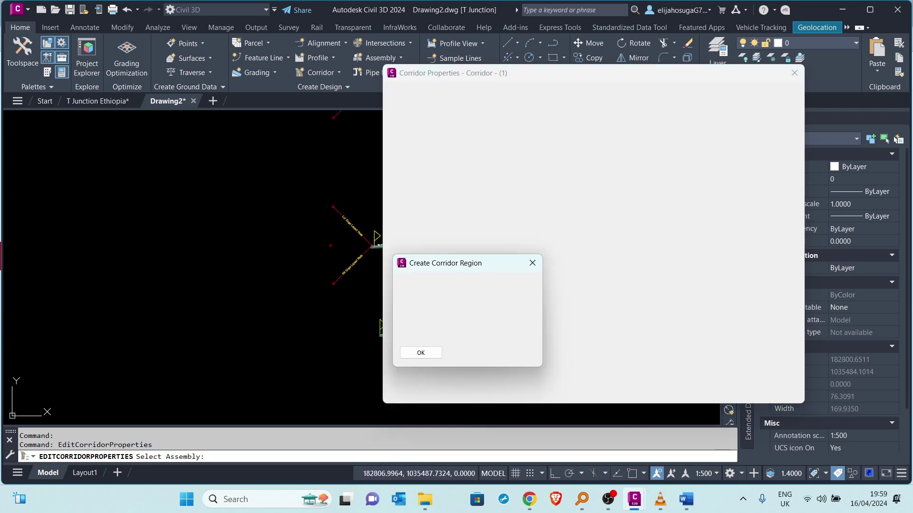
pyautogui.click(439, 352)
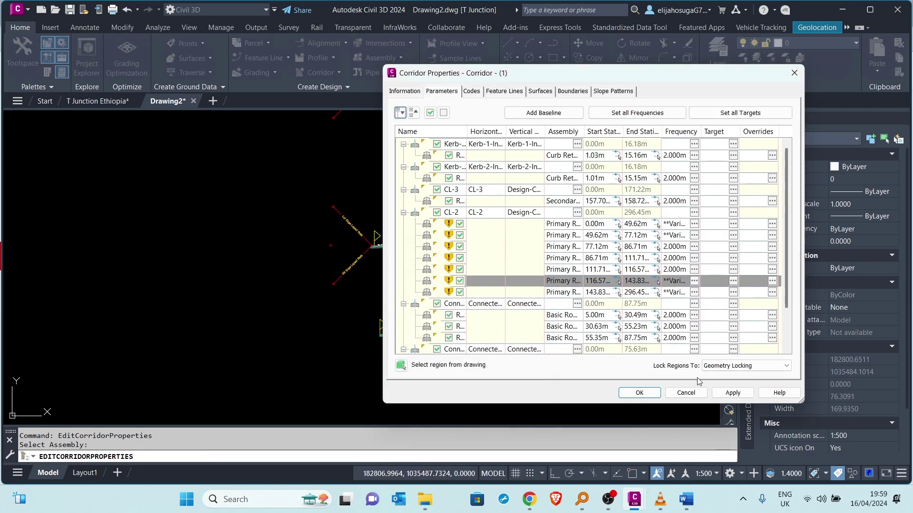
pyautogui.click(725, 394)
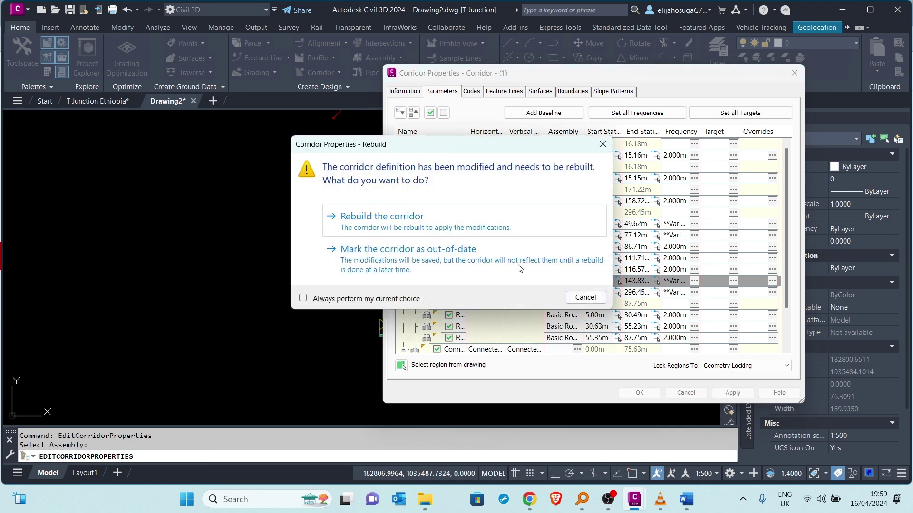
pyautogui.click(431, 230)
pyautogui.click(639, 393)
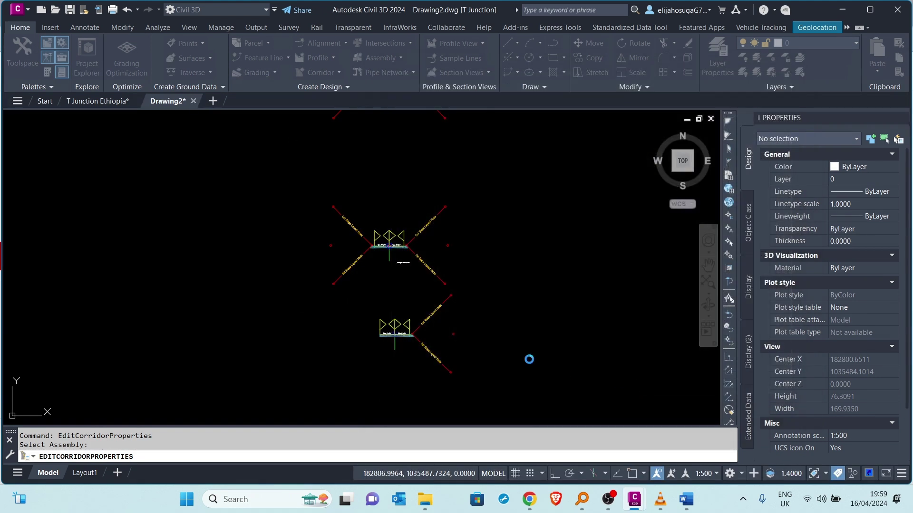
# Step: Inspect the rebuilt corridor along the primary road and at the secondary road's approach to the junction
pyautogui.scroll(-8, 278, 238)
pyautogui.scroll(6, 178, 248)
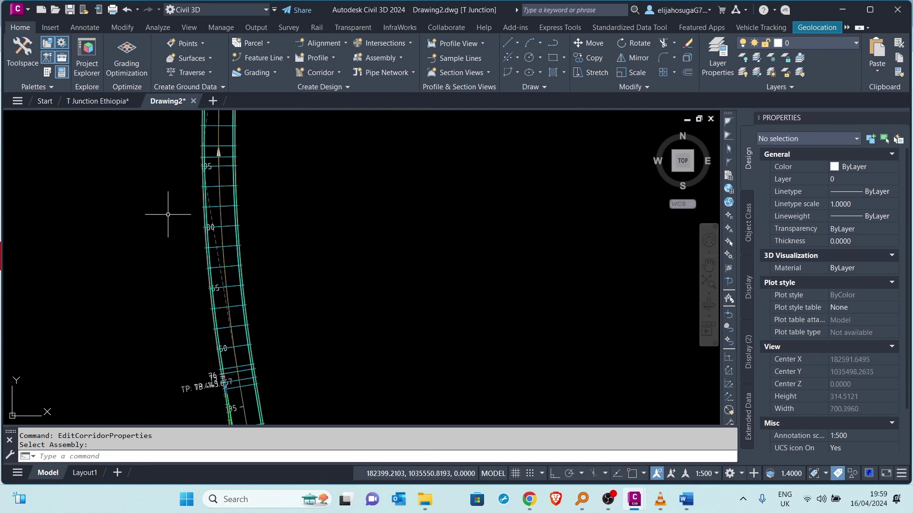
pyautogui.scroll(-4, 234, 265)
pyautogui.scroll(8, 235, 265)
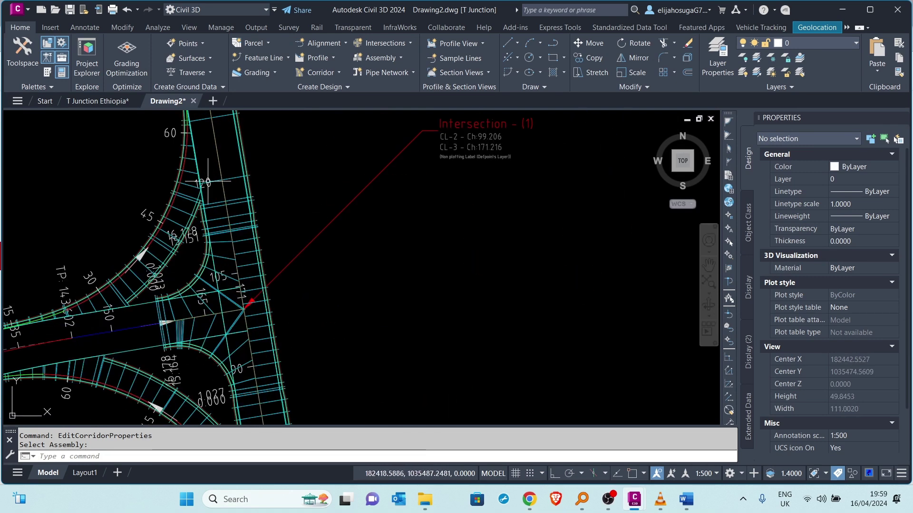
pyautogui.scroll(-3, 219, 254)
pyautogui.scroll(-1, 212, 247)
pyautogui.scroll(6, 212, 248)
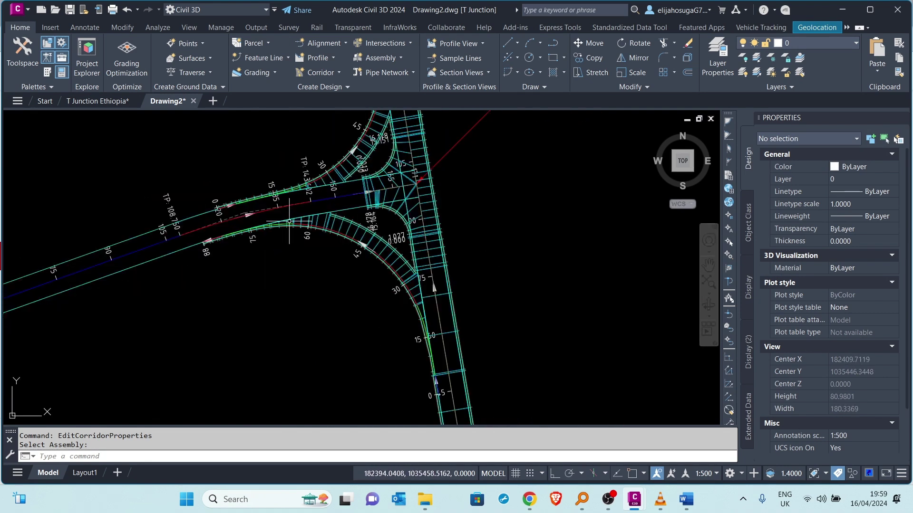
pyautogui.scroll(-4, 373, 226)
pyautogui.scroll(6, 377, 228)
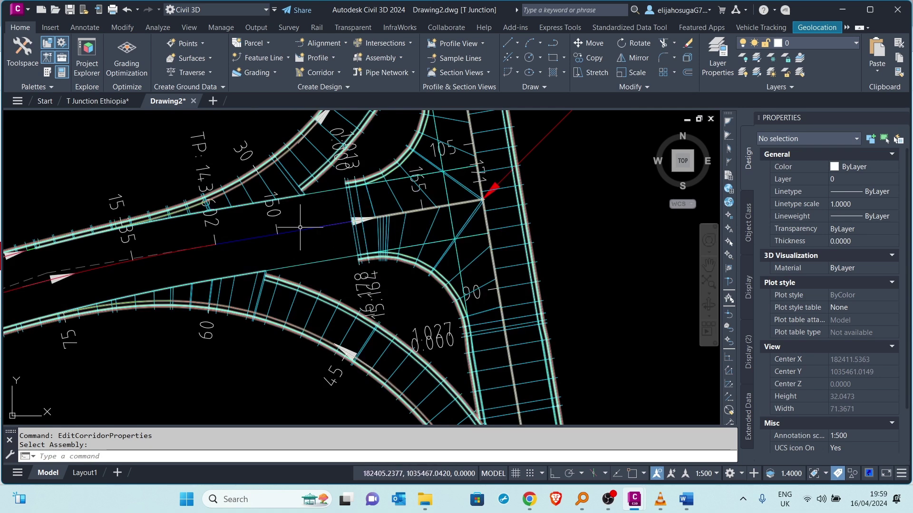
# Step: Stretch the start of the CL-3 region back along the secondary road to where the upper connecting-road region begins widening at the junction
pyautogui.scroll(4, 343, 214)
pyautogui.scroll(-3, 372, 192)
pyautogui.click(348, 258)
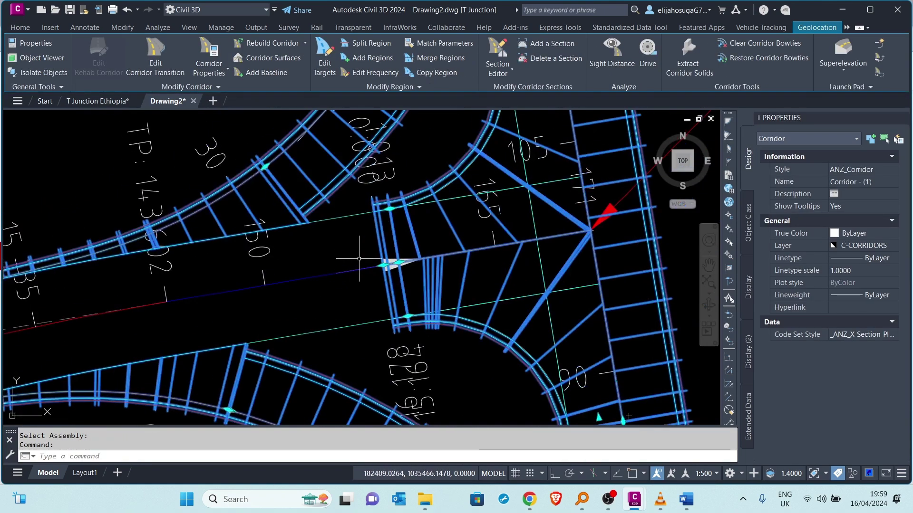
pyautogui.scroll(2, 373, 261)
pyautogui.scroll(-2, 368, 264)
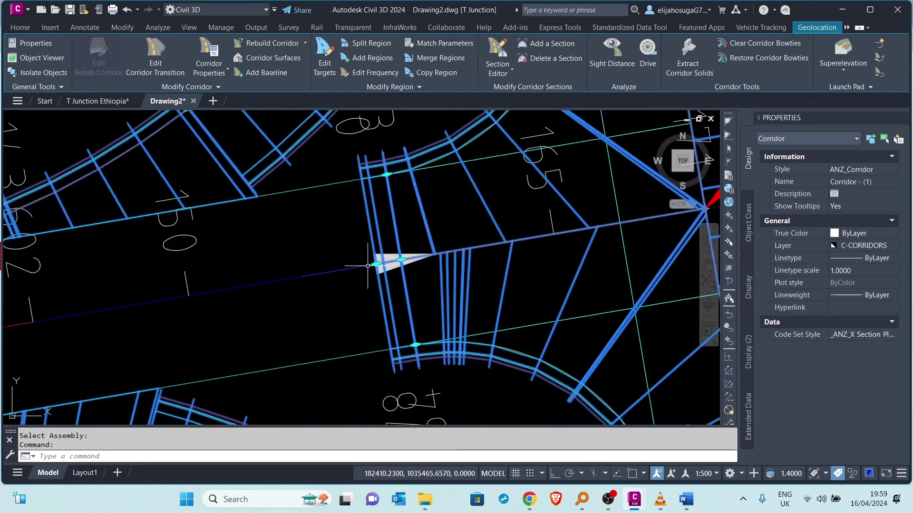
pyautogui.click(373, 264)
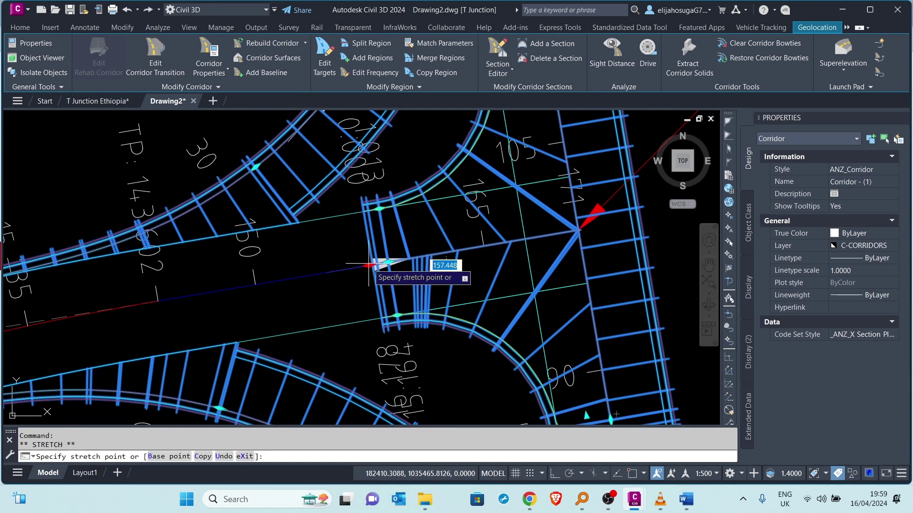
pyautogui.click(313, 266)
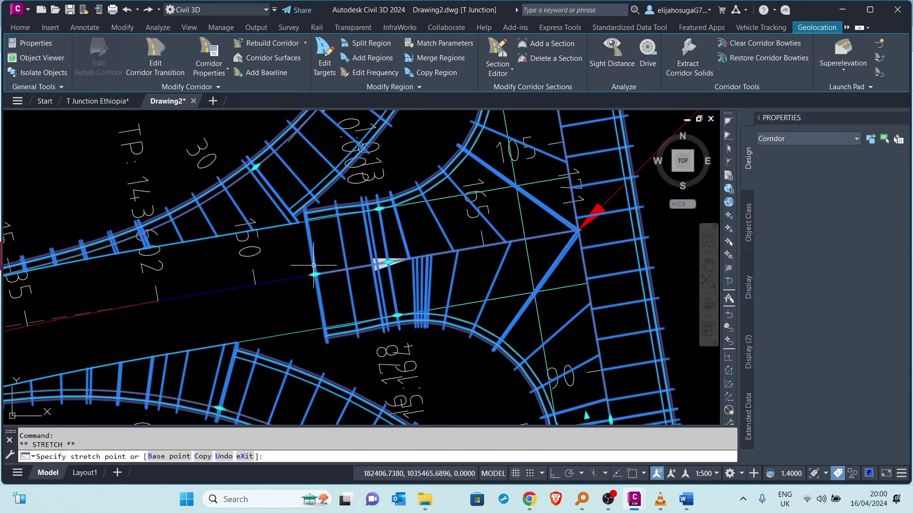
pyautogui.scroll(-4, 328, 306)
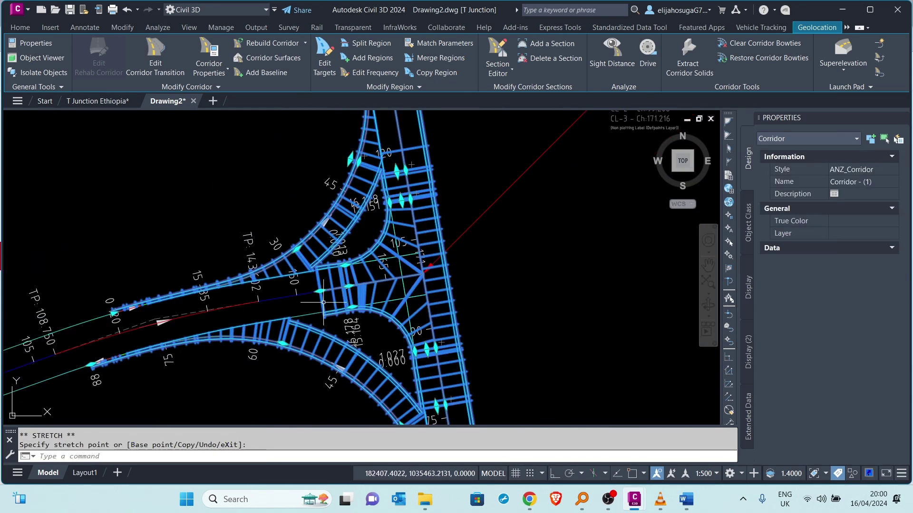
pyautogui.press('Escape')
# Step: Examine the secondary road between the stretched CL-3 region and the connecting-road corridors for the part without a corridor
pyautogui.scroll(-3, 312, 309)
pyautogui.scroll(3, 316, 288)
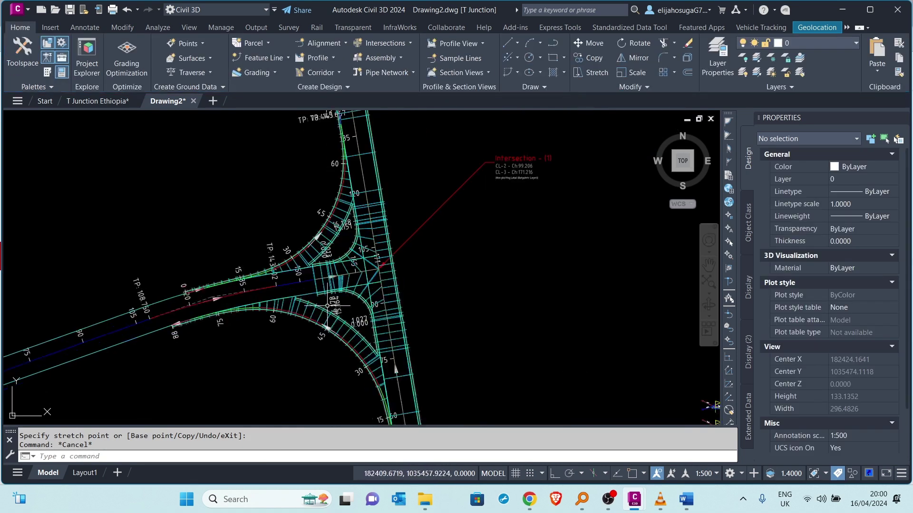
pyautogui.scroll(-3, 316, 288)
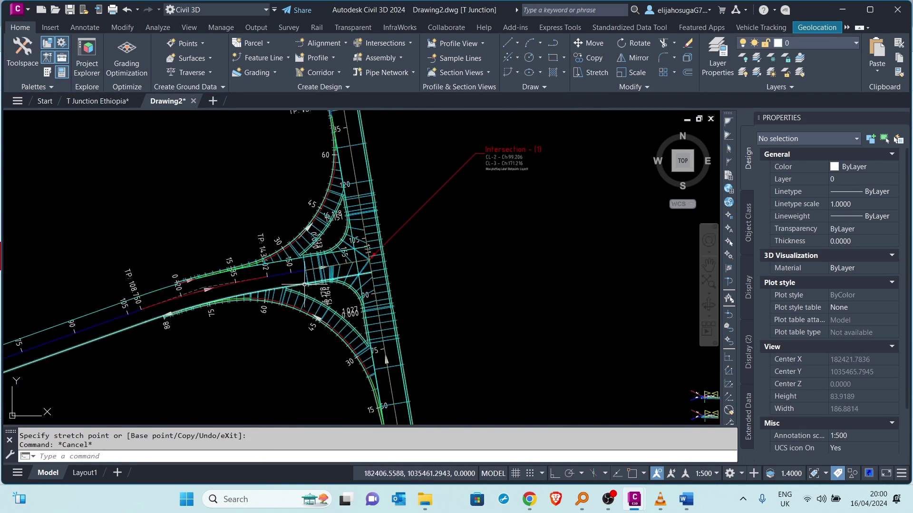
pyautogui.scroll(4, 287, 273)
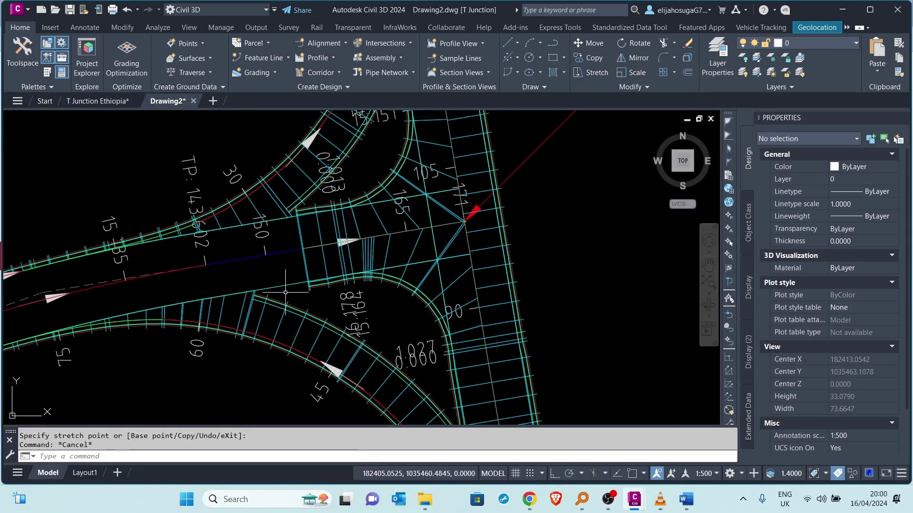
pyautogui.scroll(-4, 283, 293)
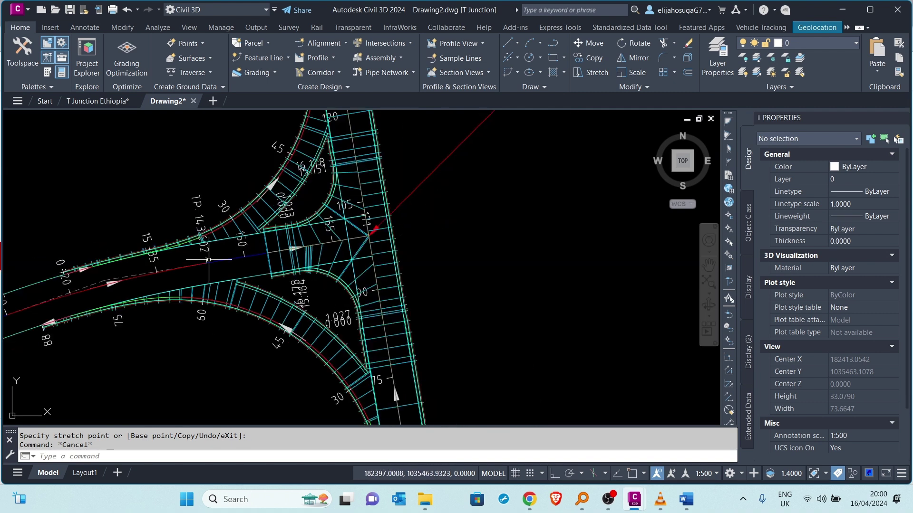
pyautogui.moveTo(143, 285); pyautogui.dragTo(219, 273, button='middle')
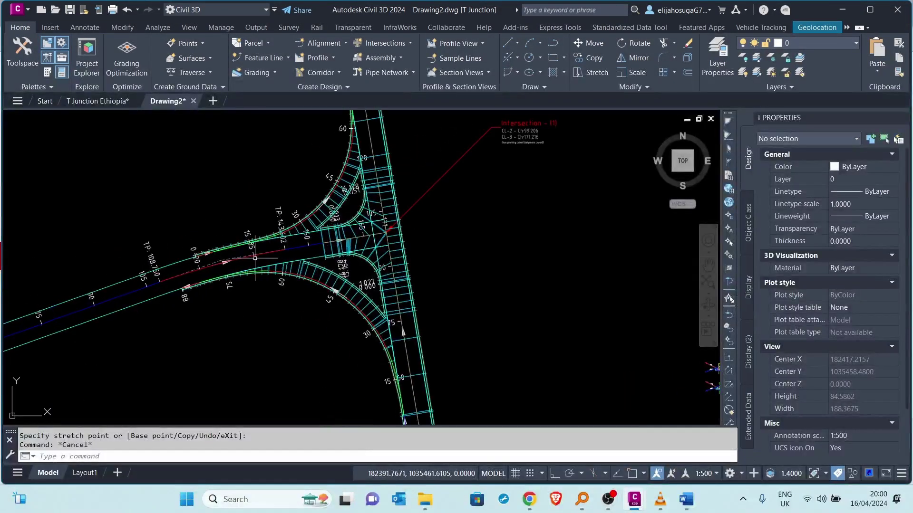
pyautogui.scroll(-4, 224, 271)
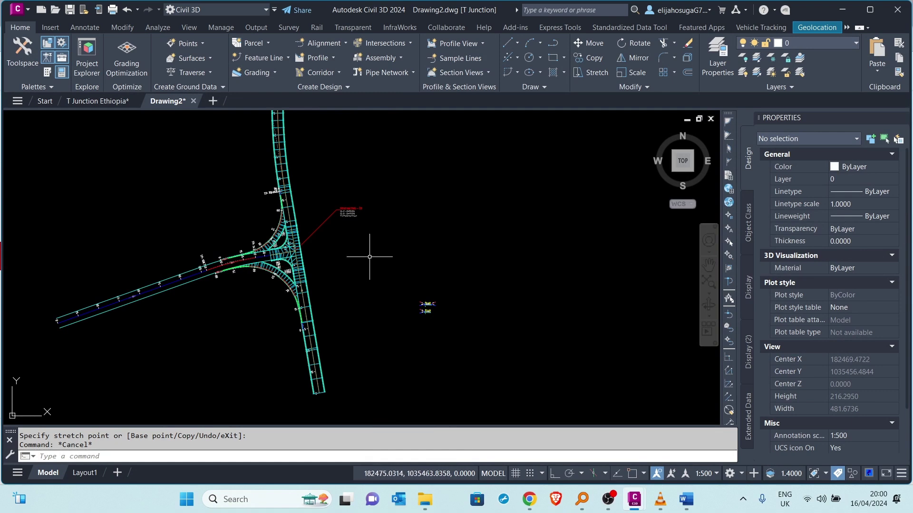
pyautogui.scroll(6, 285, 247)
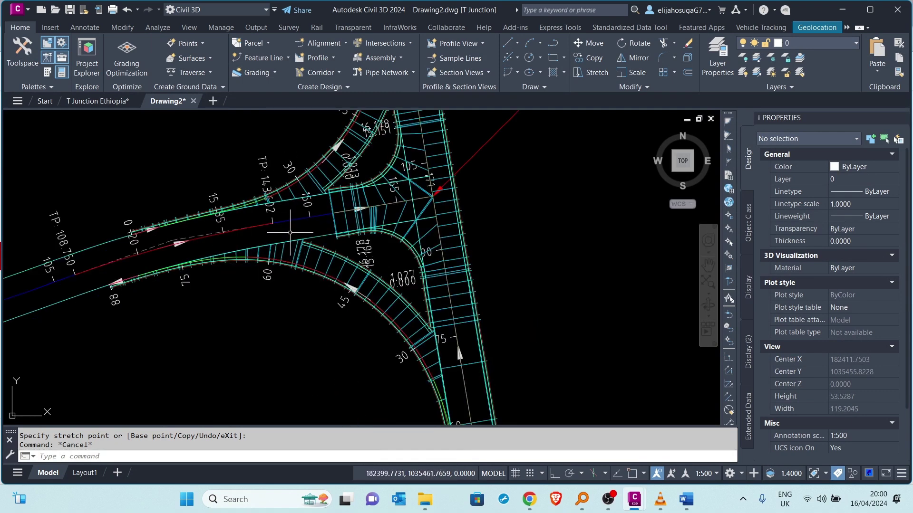
pyautogui.scroll(-4, 289, 246)
pyautogui.scroll(-4, 390, 250)
pyautogui.moveTo(369, 247); pyautogui.dragTo(310, 297, button='middle')
pyautogui.scroll(4, 312, 285)
pyautogui.scroll(-6, 299, 276)
pyautogui.scroll(10, 310, 298)
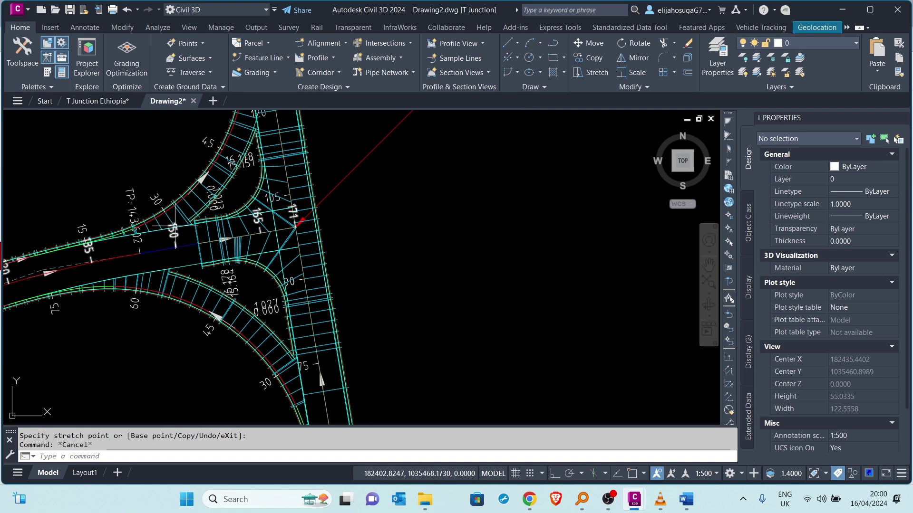
pyautogui.scroll(-4, 196, 249)
pyautogui.scroll(-1, 205, 256)
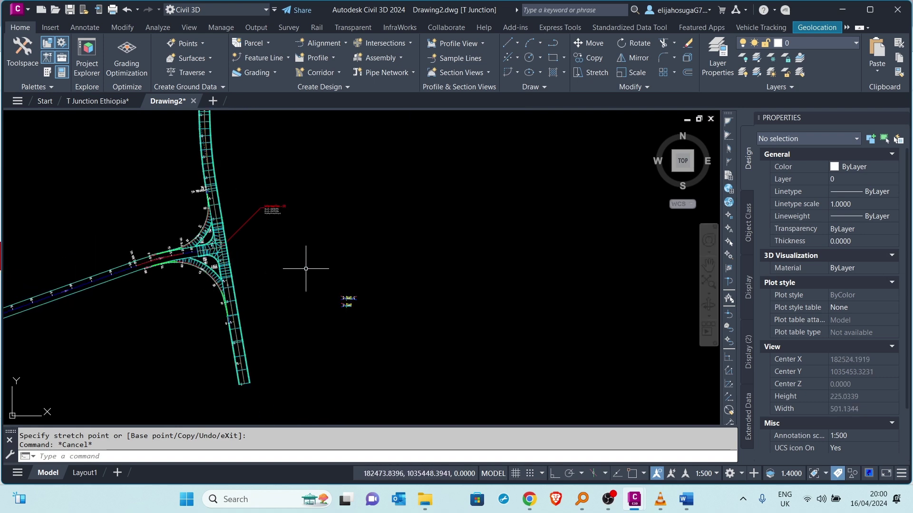
# Step: Look through the assemblies in the drawing for the Secondary Road Full Section assembly and check its layout
pyautogui.scroll(-2, 355, 266)
pyautogui.scroll(-1, 363, 259)
pyautogui.moveTo(487, 259); pyautogui.dragTo(393, 306, button='middle')
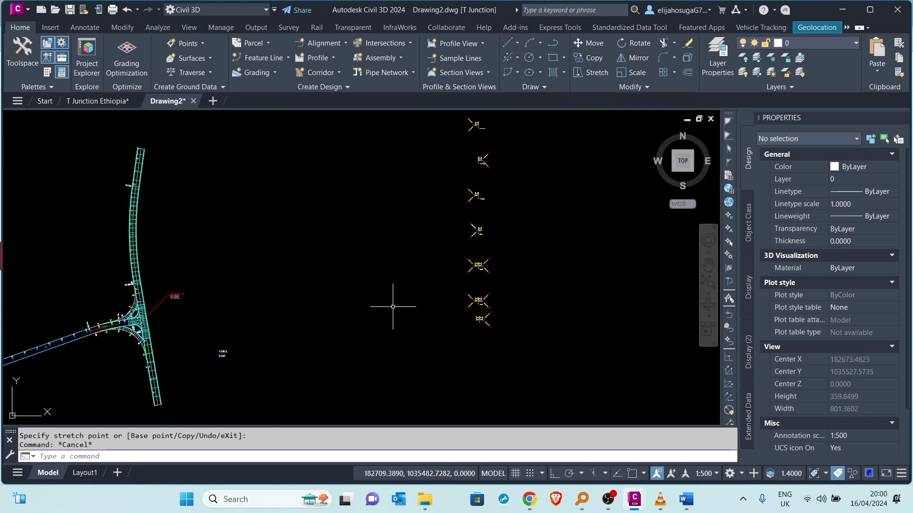
pyautogui.scroll(5, 485, 207)
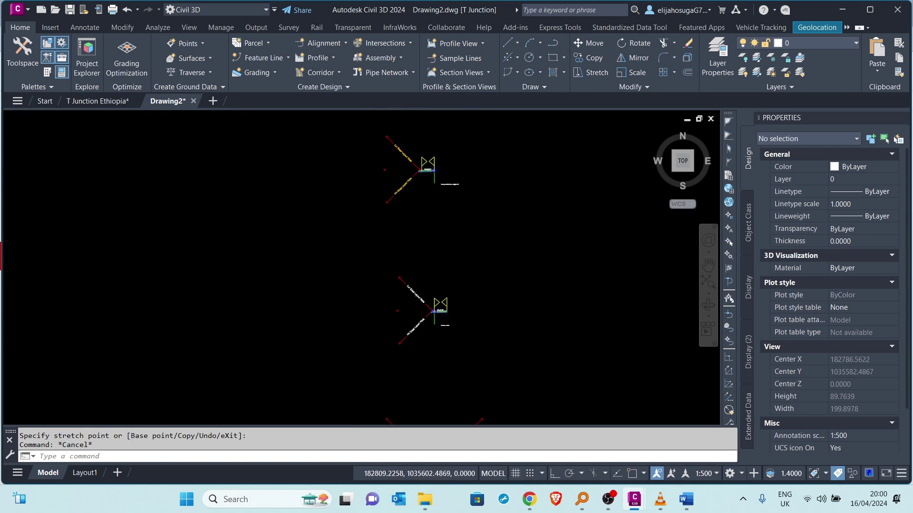
pyautogui.scroll(-2, 444, 255)
pyautogui.scroll(7, 440, 370)
pyautogui.scroll(3, 439, 371)
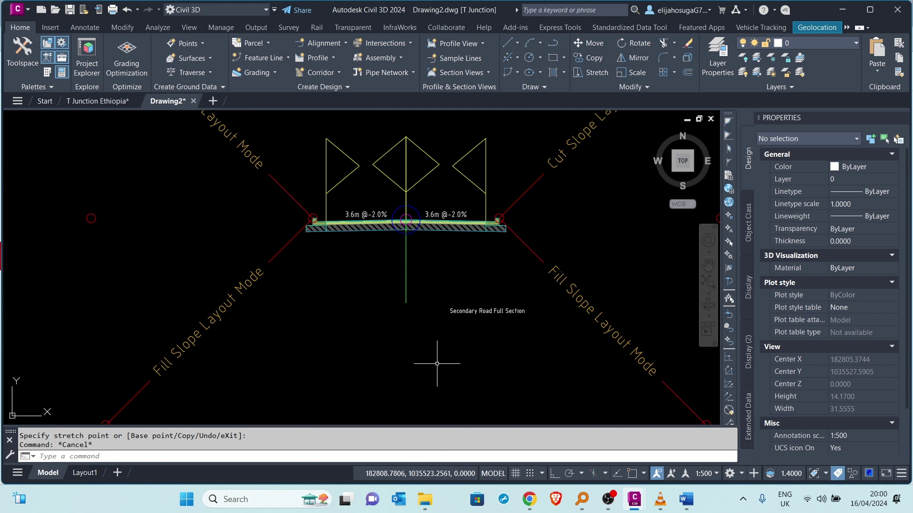
pyautogui.scroll(-2, 405, 311)
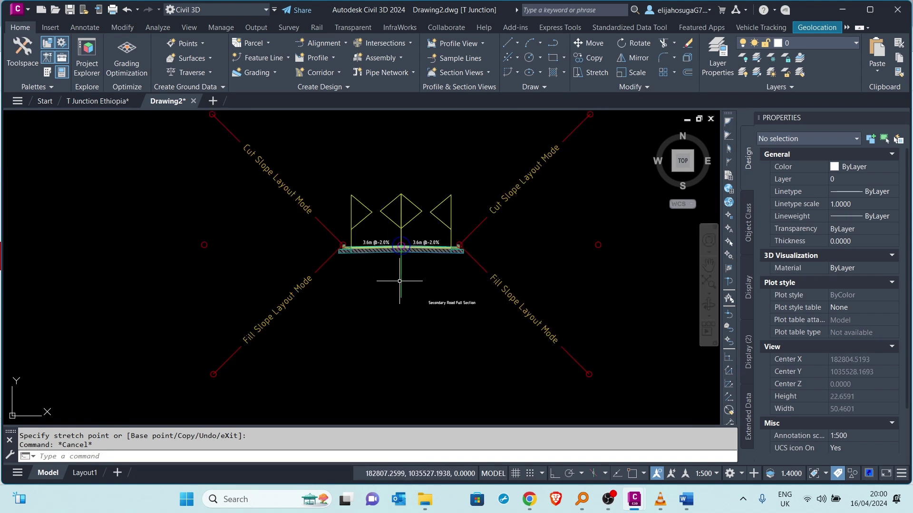
# Step: Copy the Secondary Road Full Section assembly to the empty area about 35 m beside the original
pyautogui.click(399, 281)
pyautogui.scroll(-2, 402, 280)
pyautogui.moveTo(434, 261); pyautogui.dragTo(434, 230, button='middle')
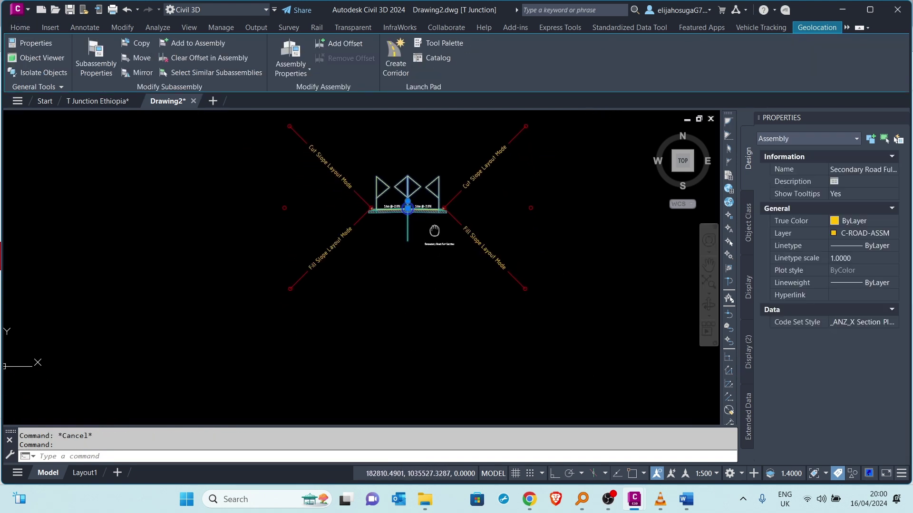
pyautogui.write('co')
pyautogui.press('Return')
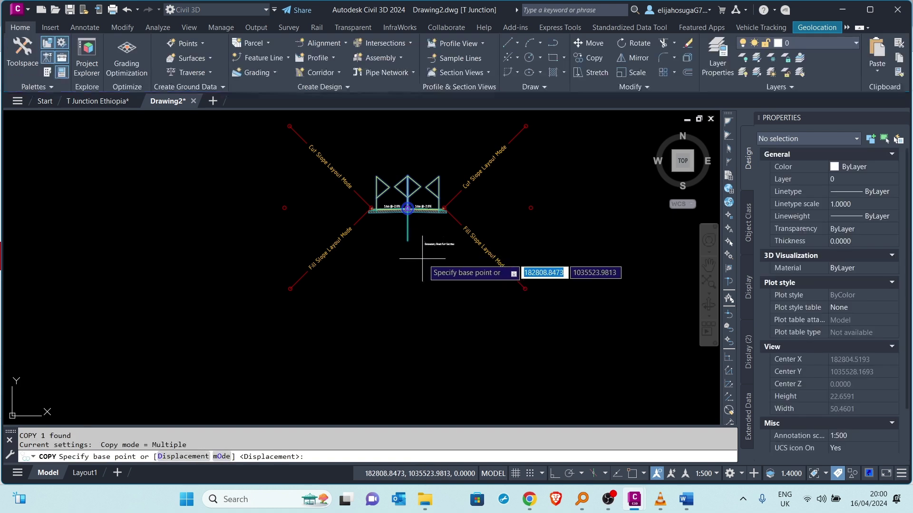
pyautogui.click(415, 284)
pyautogui.scroll(-2, 416, 266)
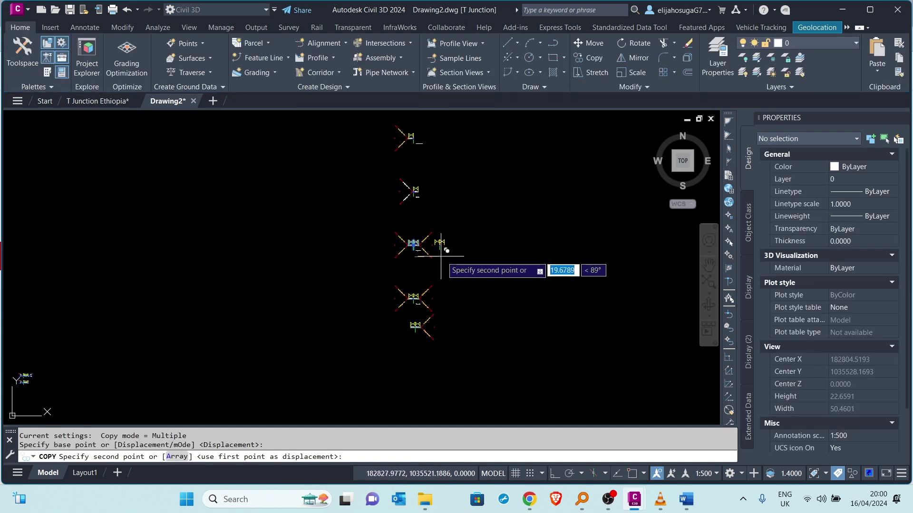
pyautogui.moveTo(418, 249); pyautogui.dragTo(308, 219, button='middle')
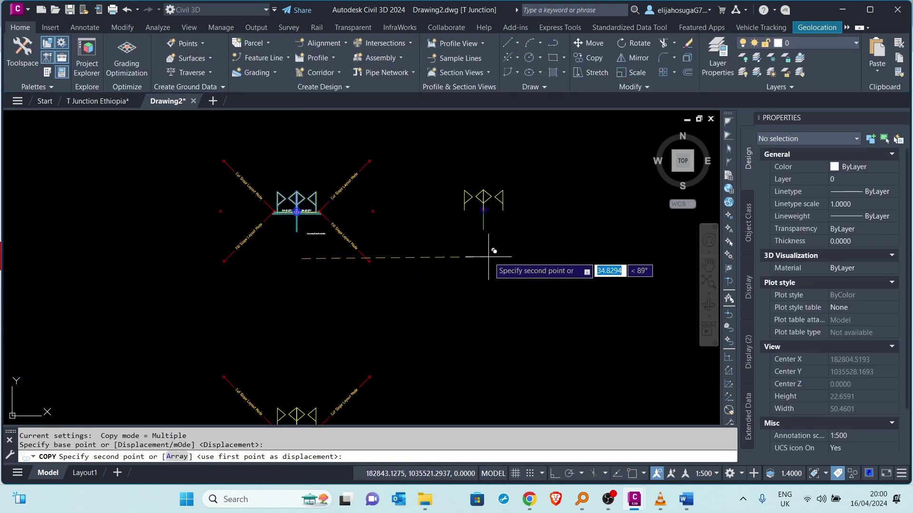
pyautogui.click(499, 259)
pyautogui.press('Escape')
pyautogui.scroll(-8, 363, 306)
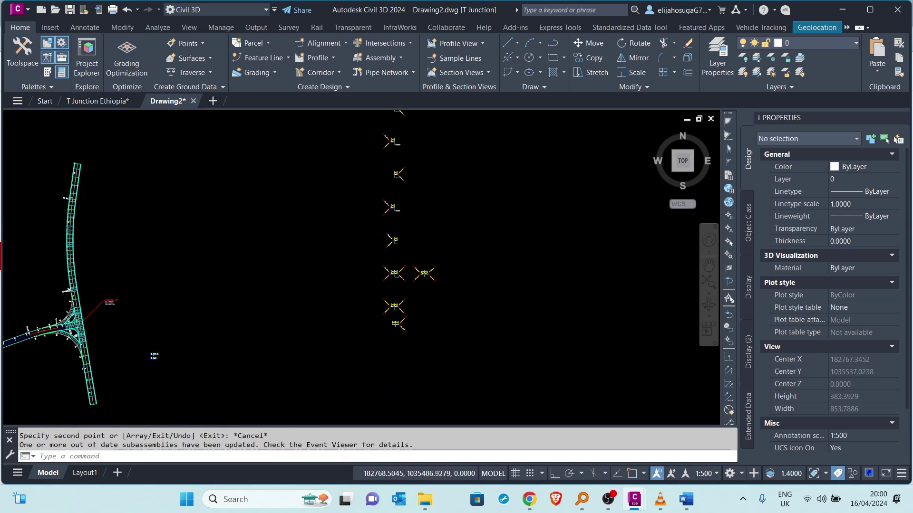
# Step: Delete the left-hand kerb and cut/fill slope subassemblies from the copied Secondary Road Full Section assembly
pyautogui.scroll(4, 256, 319)
pyautogui.scroll(6, 256, 319)
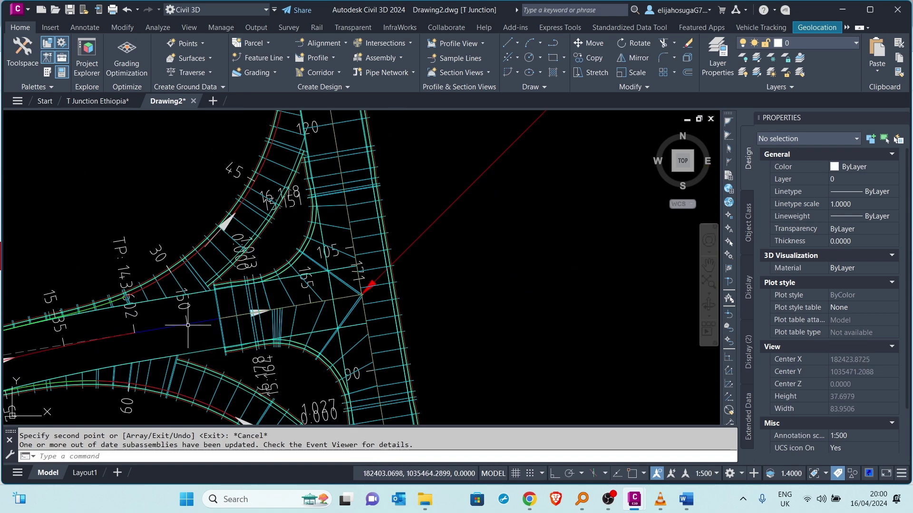
pyautogui.scroll(-4, 195, 291)
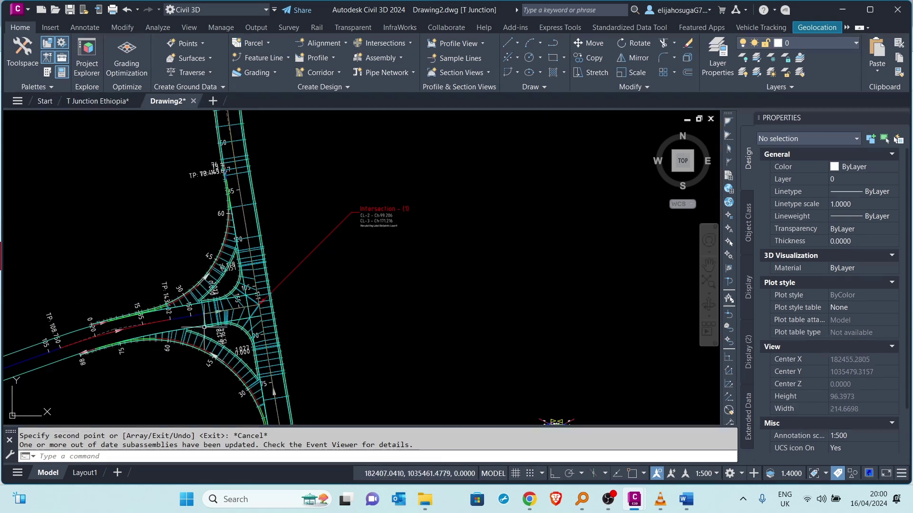
pyautogui.scroll(-6, 507, 249)
pyautogui.scroll(10, 563, 249)
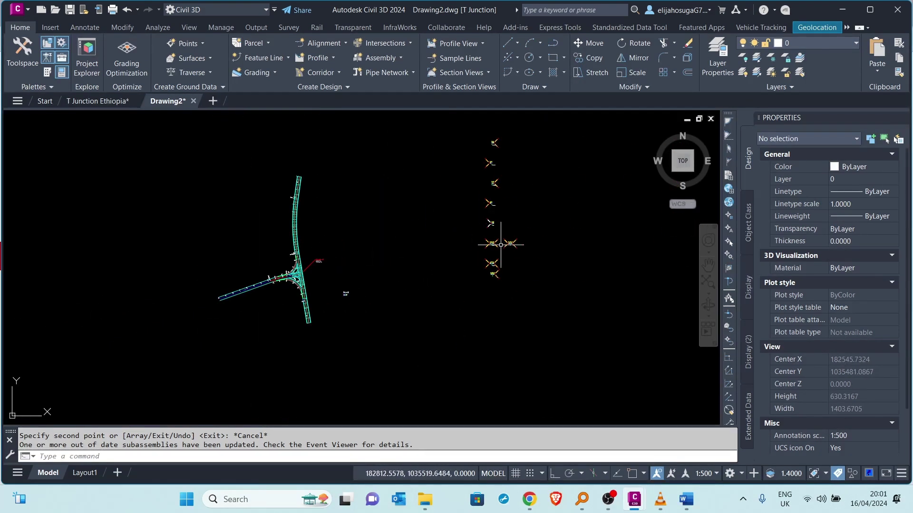
pyautogui.scroll(4, 459, 324)
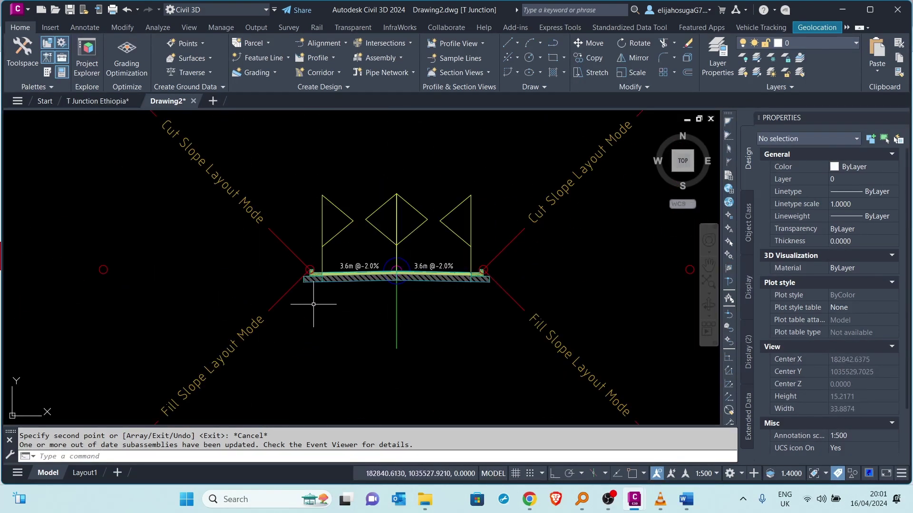
pyautogui.click(314, 292)
pyautogui.click(301, 269)
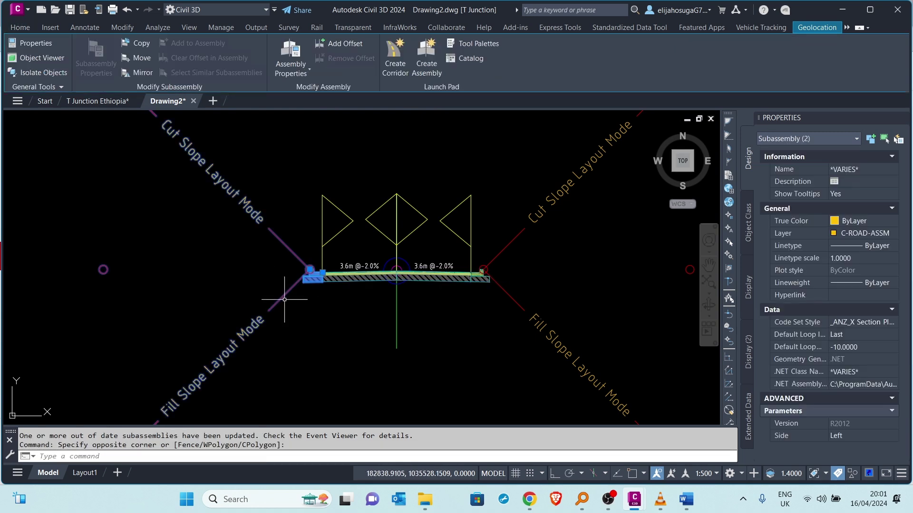
pyautogui.press('Delete')
# Step: Open the properties of the junction corridor and select the existing region of the CL-3 baseline
pyautogui.scroll(-6, 470, 265)
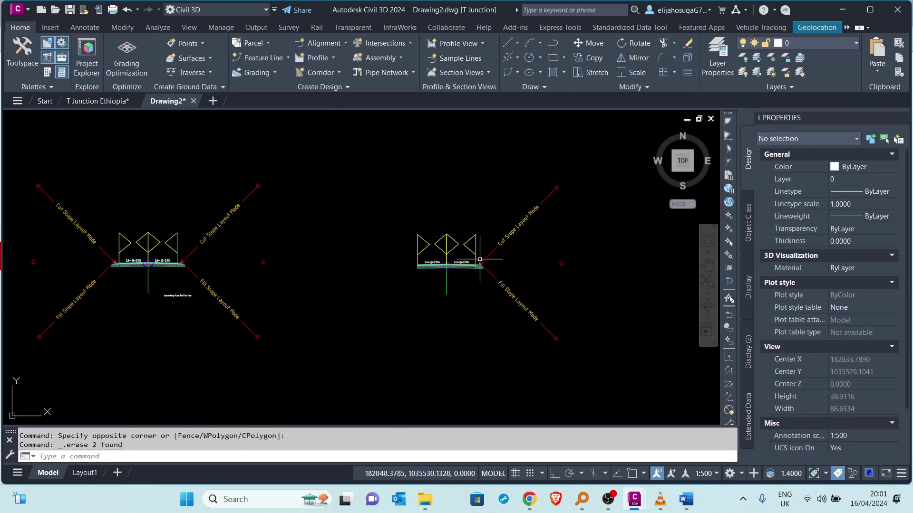
pyautogui.scroll(-2, 445, 286)
pyautogui.scroll(10, 417, 266)
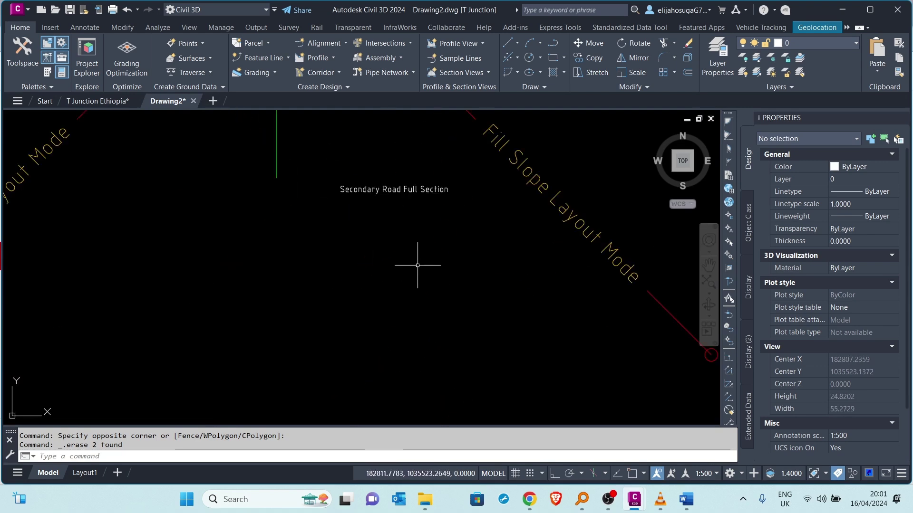
pyautogui.scroll(-10, 375, 228)
pyautogui.scroll(2, 431, 250)
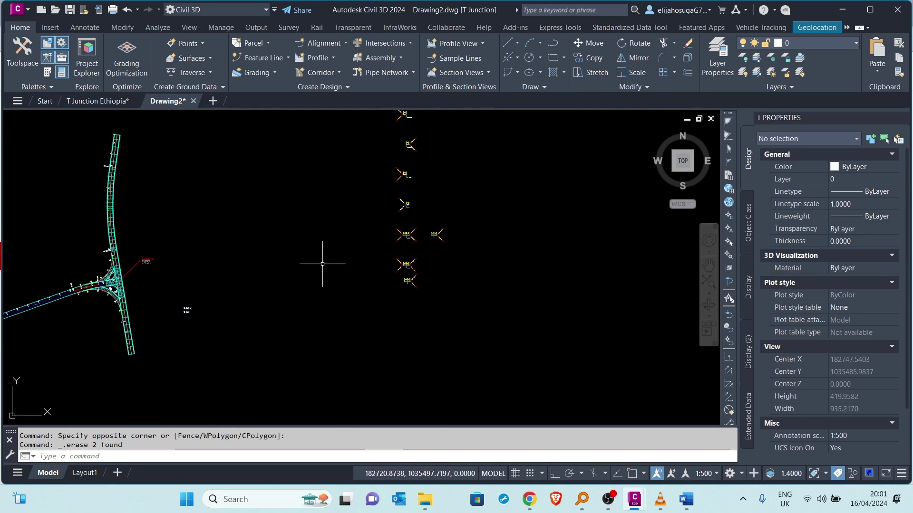
pyautogui.scroll(4, 238, 267)
pyautogui.scroll(3, 165, 276)
pyautogui.scroll(3, 173, 261)
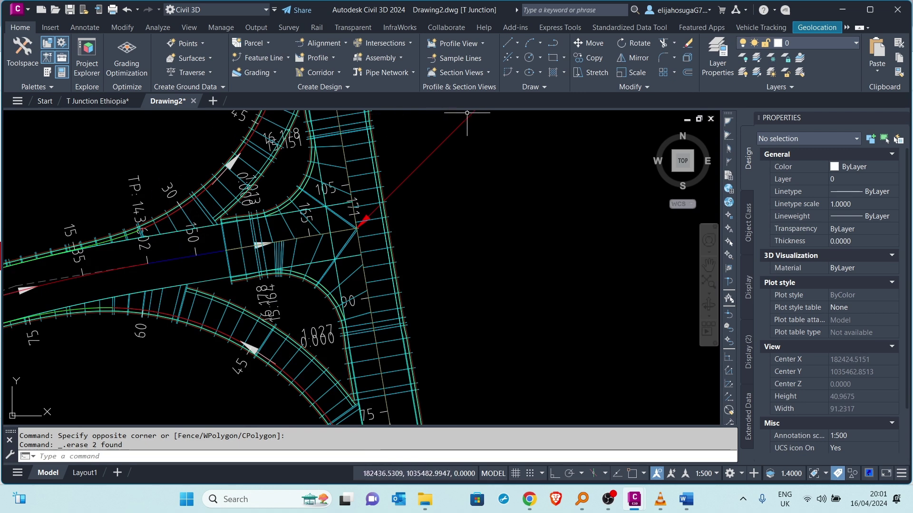
pyautogui.click(251, 237)
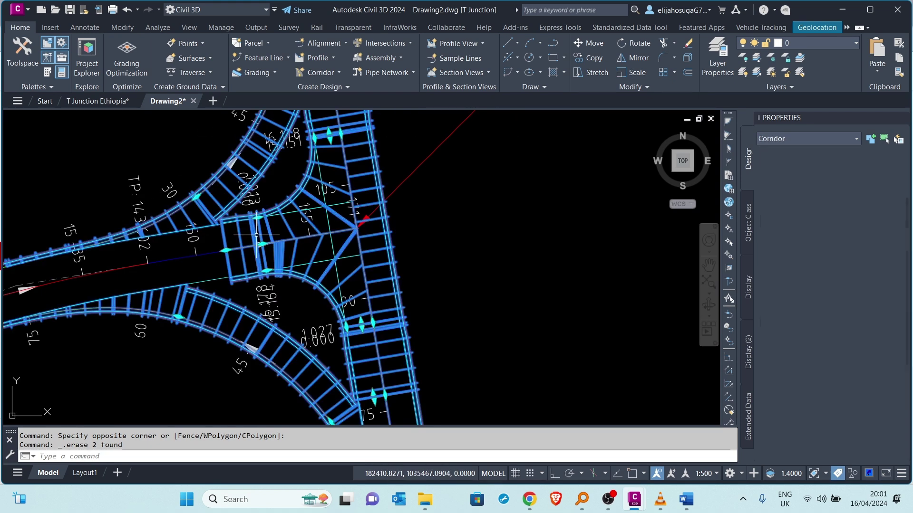
pyautogui.rightClick(250, 238)
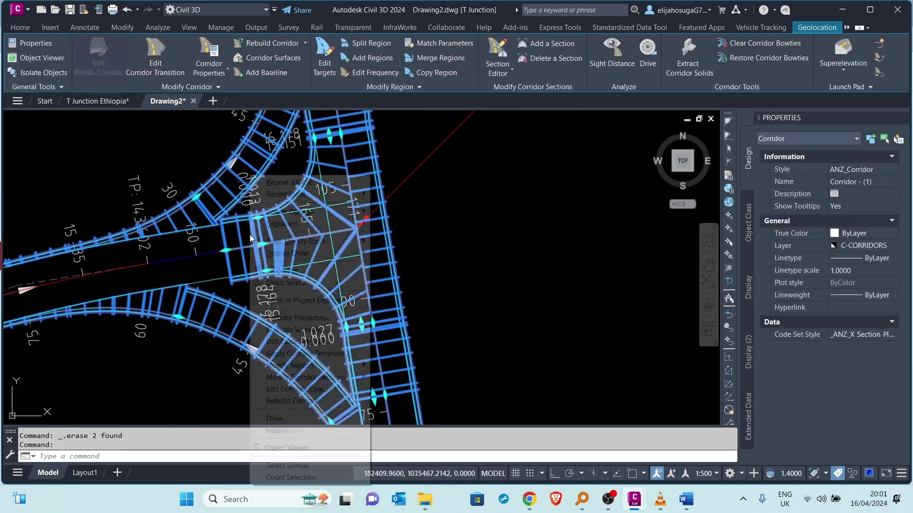
pyautogui.click(290, 318)
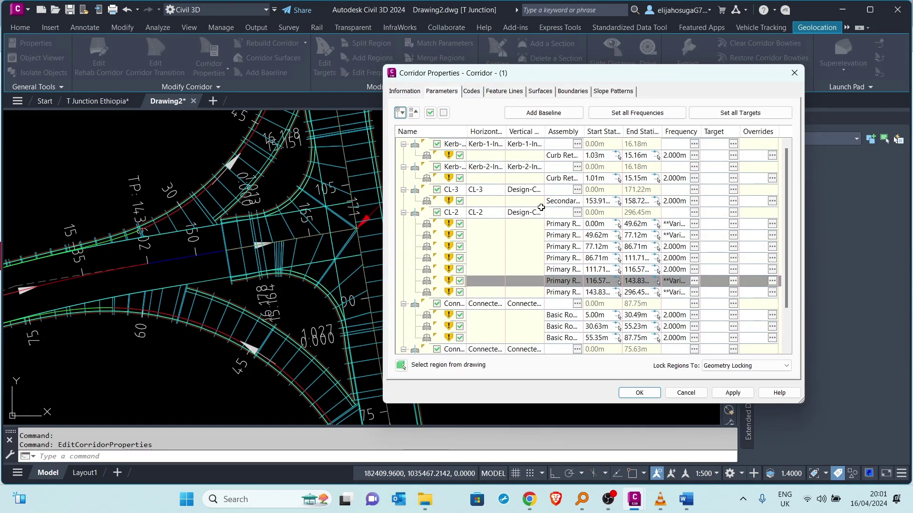
pyautogui.click(501, 203)
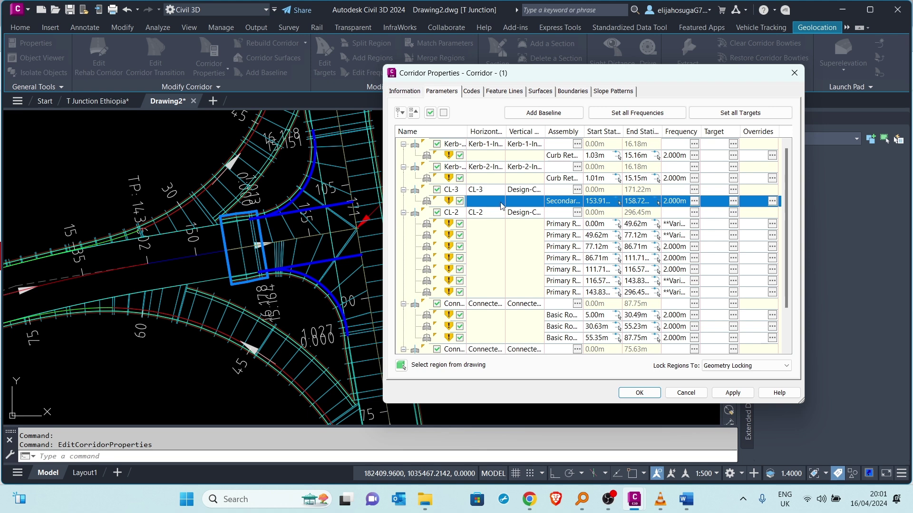
# Step: Insert a region before the selected CL-3 region, using the edited copy, Secondary Road Full Section (2), as its assembly
pyautogui.rightClick(520, 203)
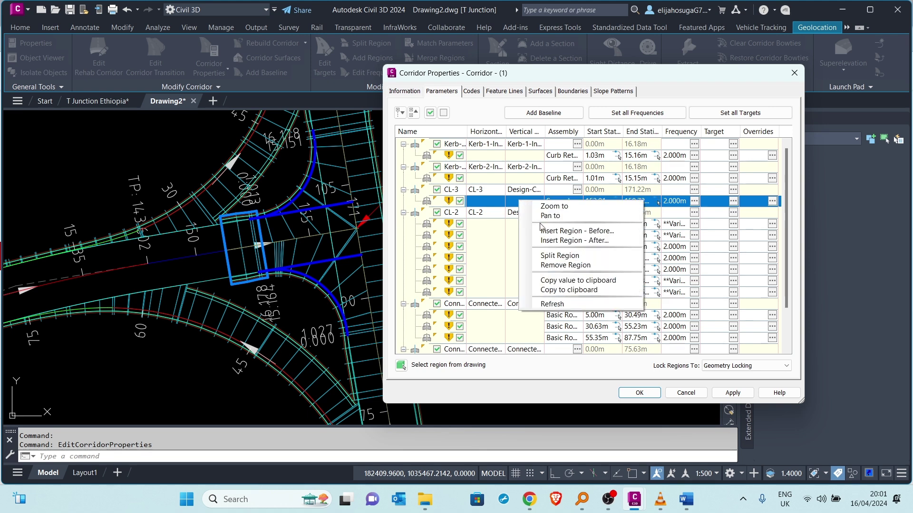
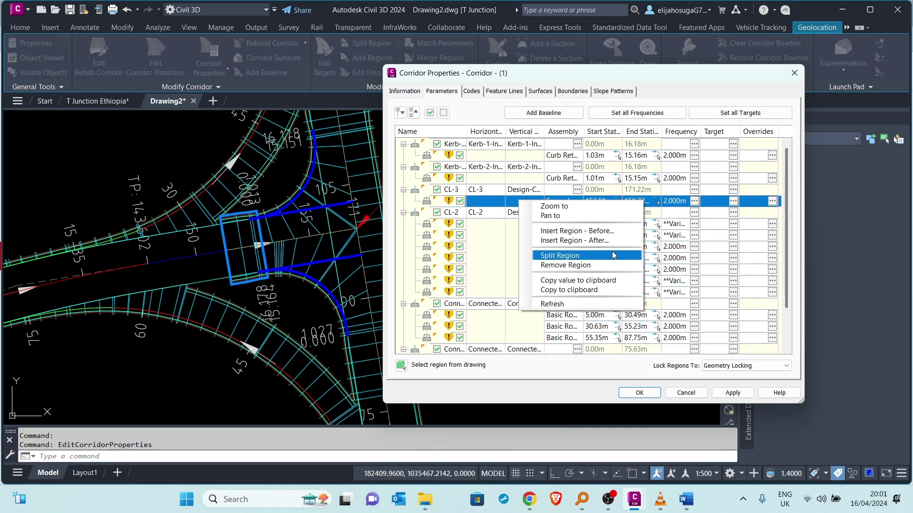
pyautogui.click(598, 236)
pyautogui.click(528, 331)
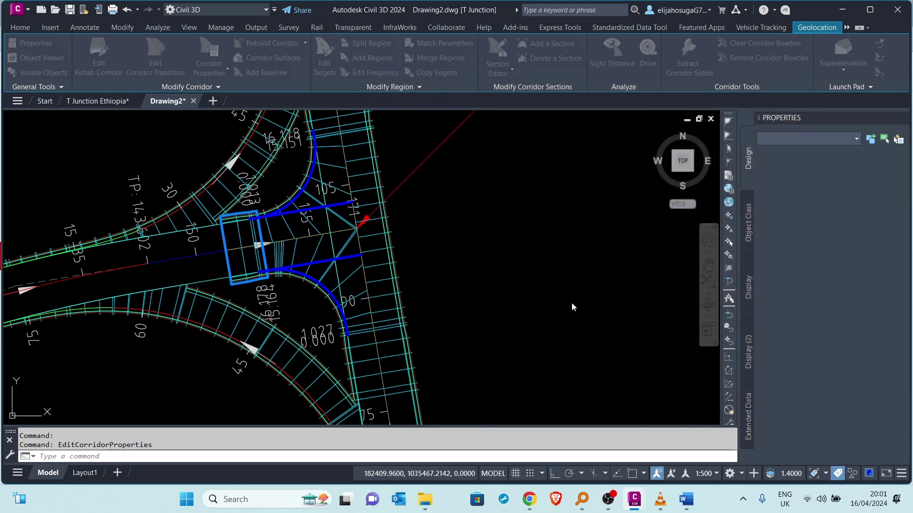
pyautogui.scroll(-6, 536, 284)
pyautogui.scroll(15, 511, 302)
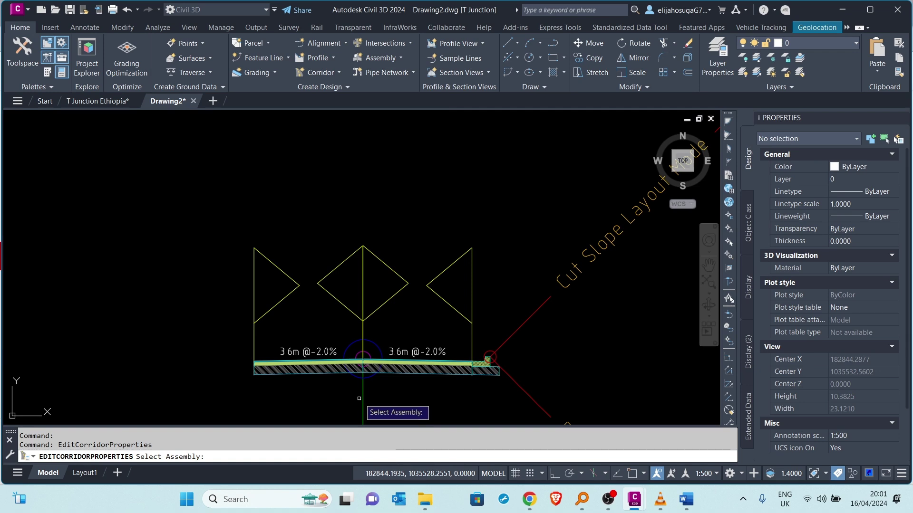
pyautogui.click(362, 400)
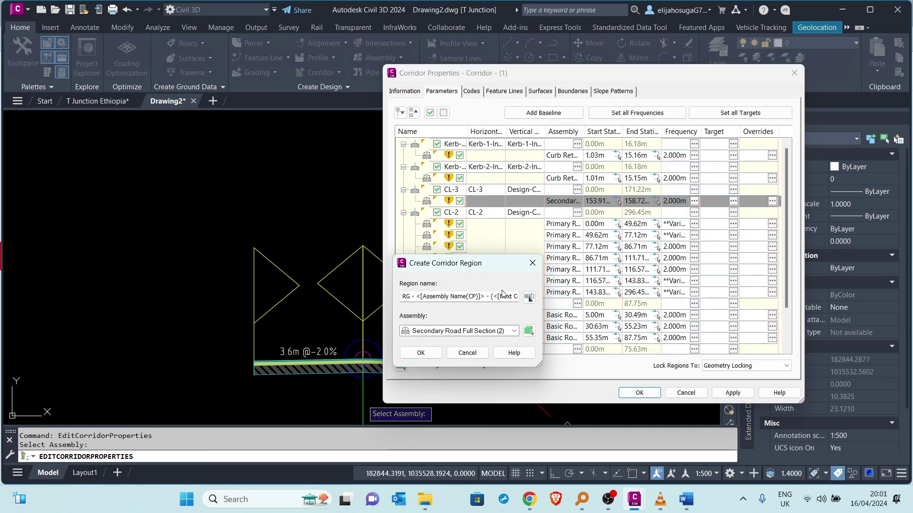
pyautogui.click(420, 353)
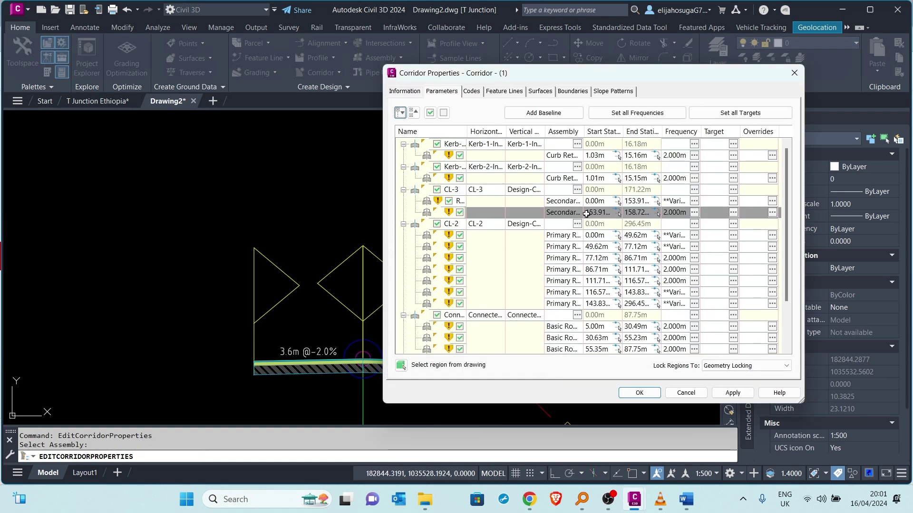
# Step: Set the start station of the second CL-3 region to about 148.64 m, where the lower connecting-road region begins widening
pyautogui.click(617, 212)
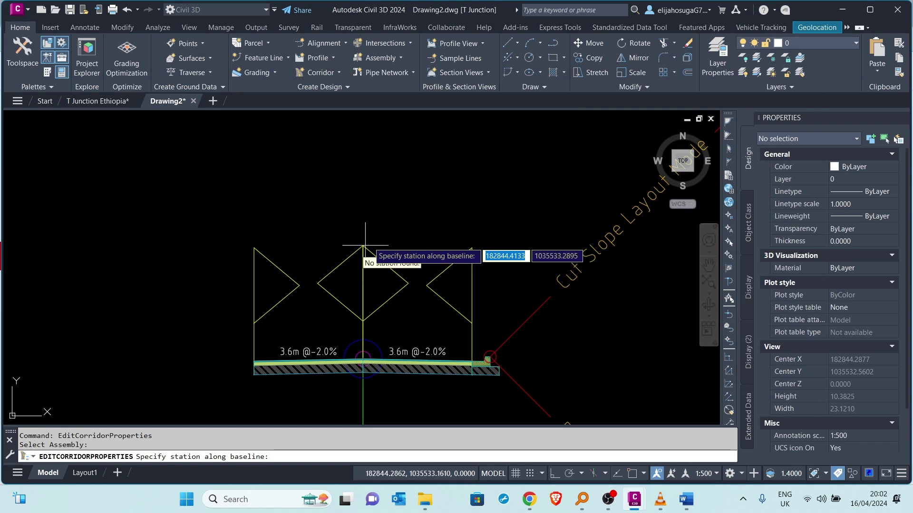
pyautogui.scroll(-3, 247, 252)
pyautogui.scroll(-5, 217, 261)
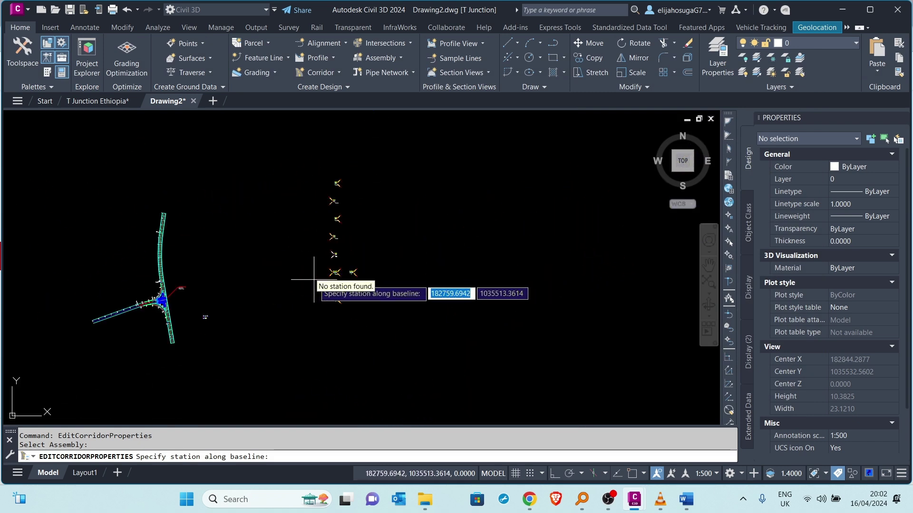
pyautogui.scroll(3, 200, 308)
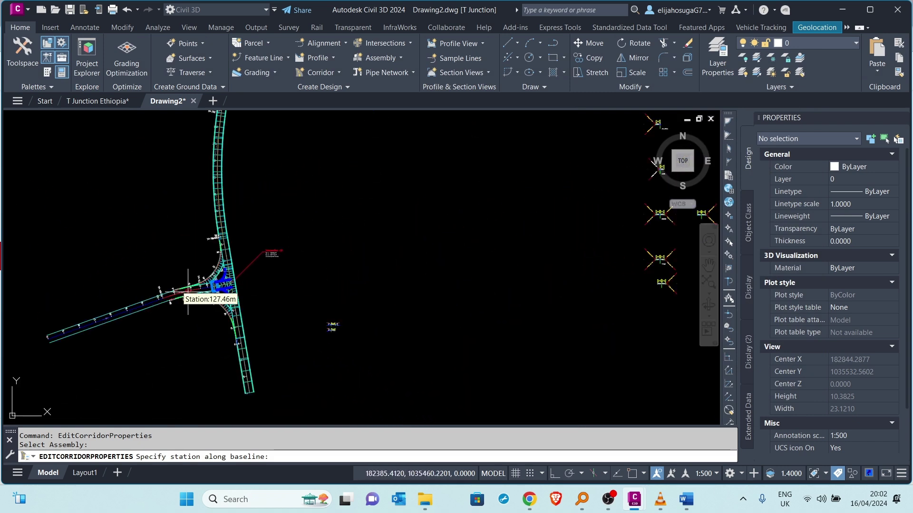
pyautogui.scroll(5, 205, 290)
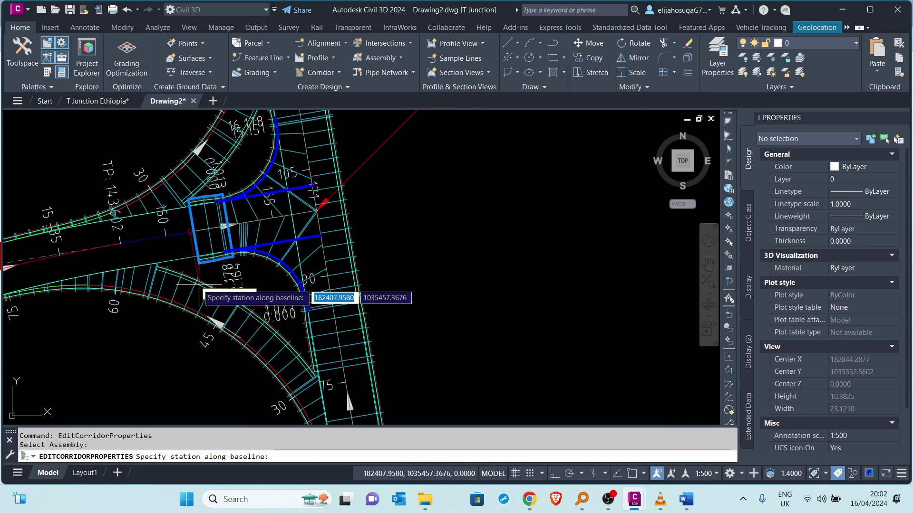
pyautogui.scroll(3, 144, 240)
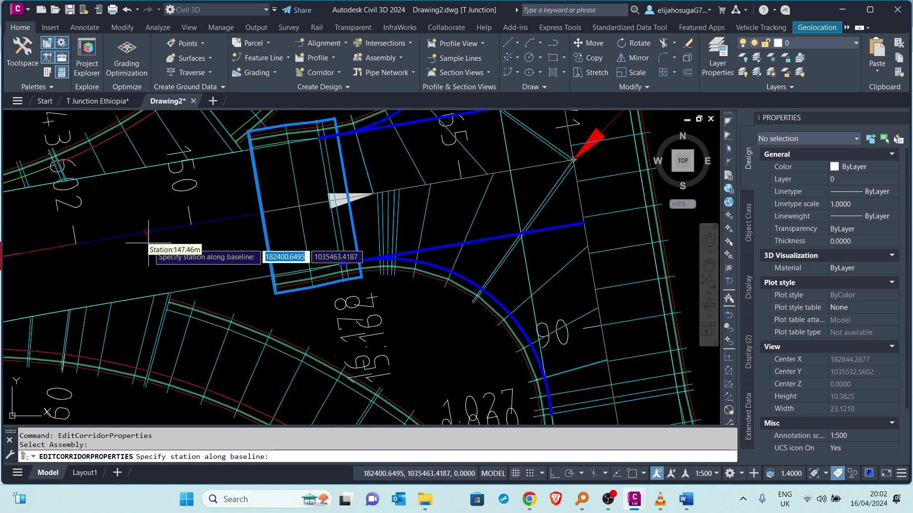
pyautogui.click(173, 290)
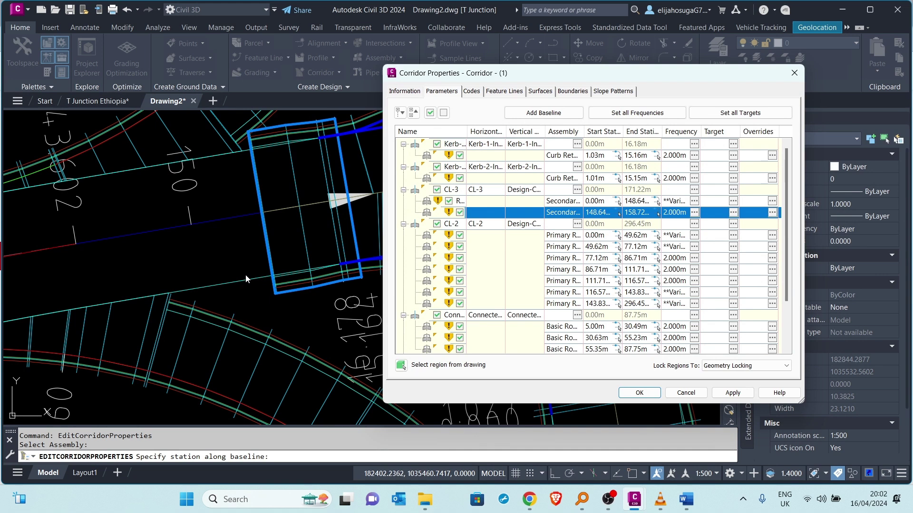
# Step: Apply the region changes, rebuild the corridor and close its properties
pyautogui.click(731, 394)
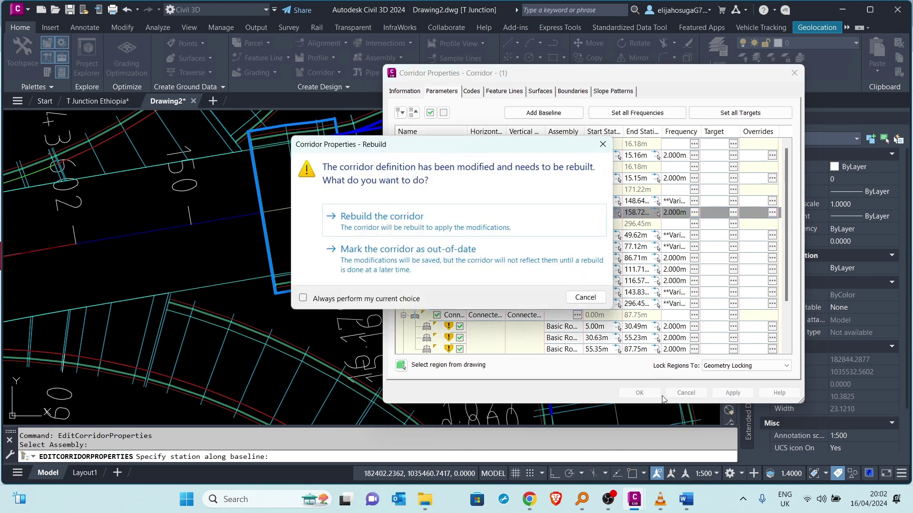
pyautogui.click(417, 224)
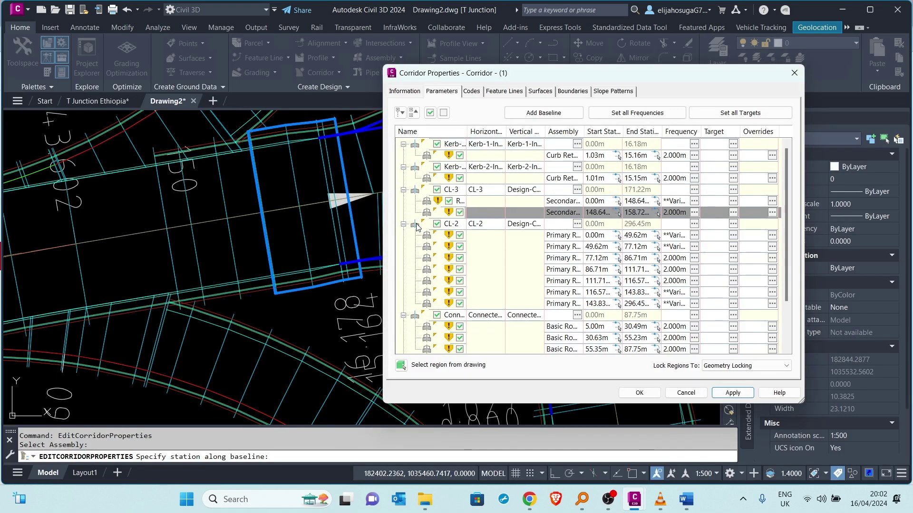
pyautogui.scroll(-2, 445, 211)
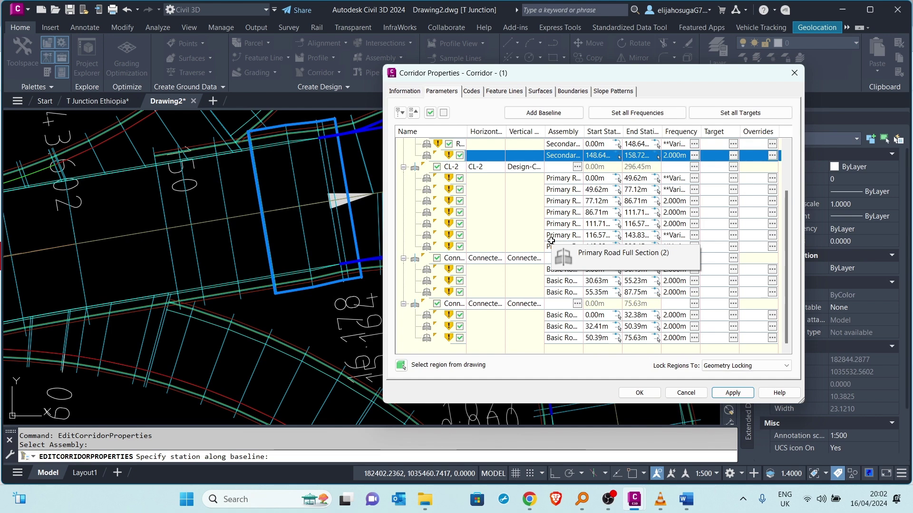
pyautogui.click(638, 392)
pyautogui.scroll(-4, 433, 256)
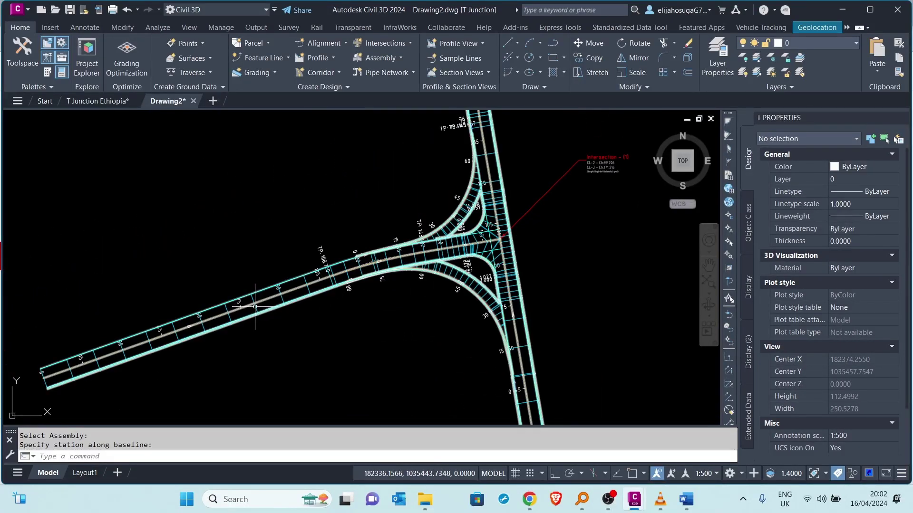
# Step: Stretch the start of the new CL-3 region from station 0 forward to just past station 135 m, between the connecting roads
pyautogui.click(190, 341)
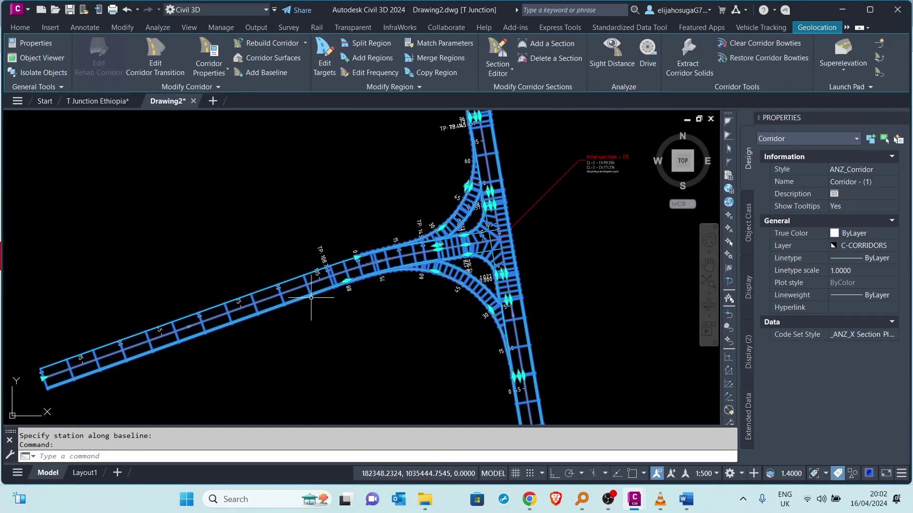
pyautogui.scroll(2, 418, 256)
pyautogui.scroll(6, 402, 257)
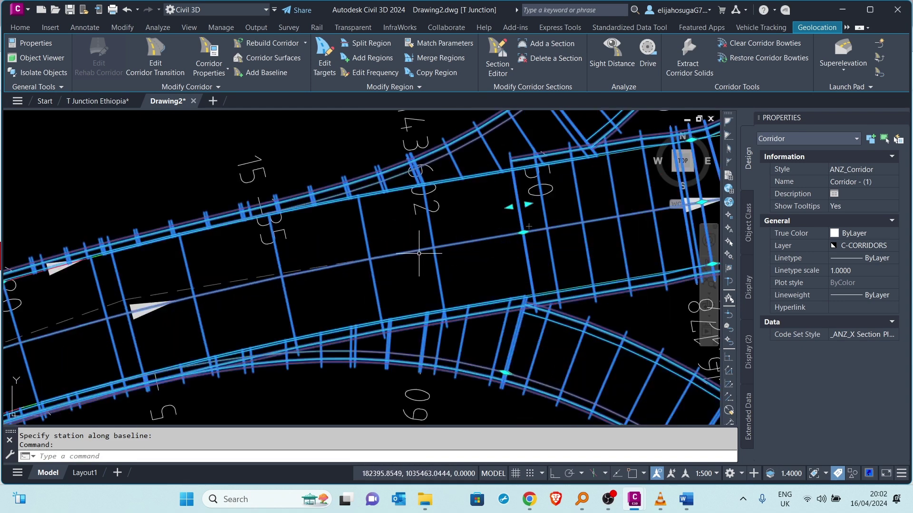
pyautogui.scroll(-7, 442, 252)
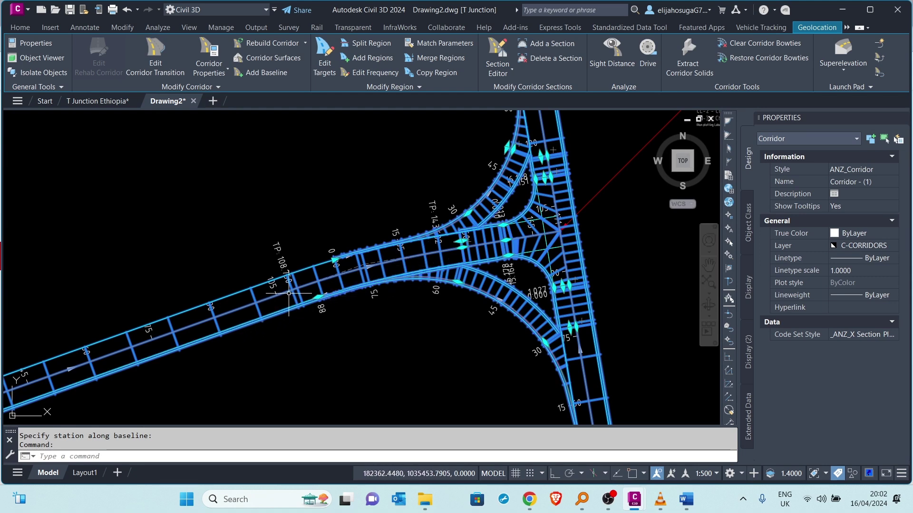
pyautogui.scroll(-5, 290, 293)
pyautogui.scroll(6, 225, 312)
pyautogui.click(236, 310)
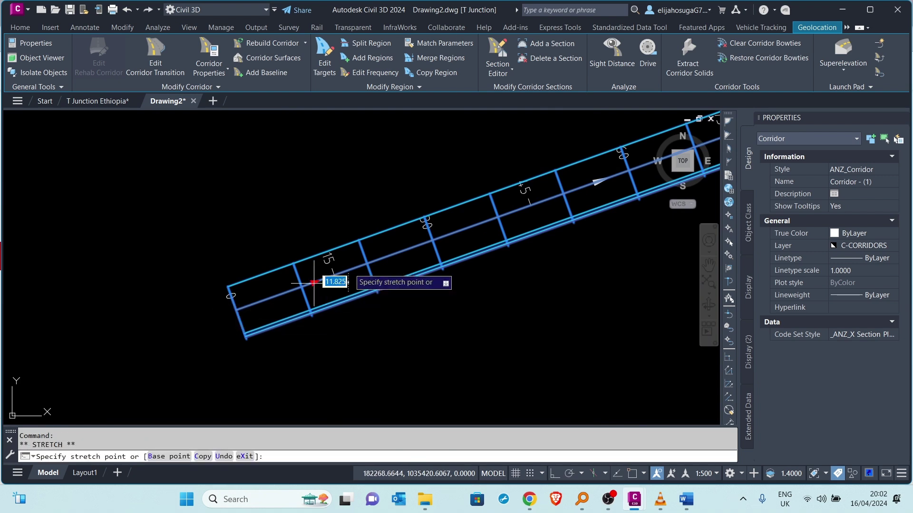
pyautogui.scroll(-4, 285, 304)
pyautogui.scroll(4, 420, 264)
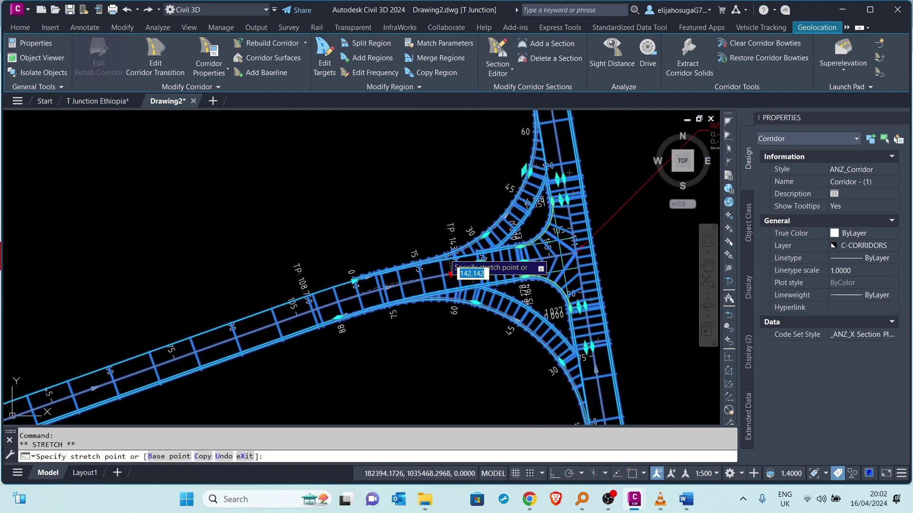
pyautogui.click(415, 309)
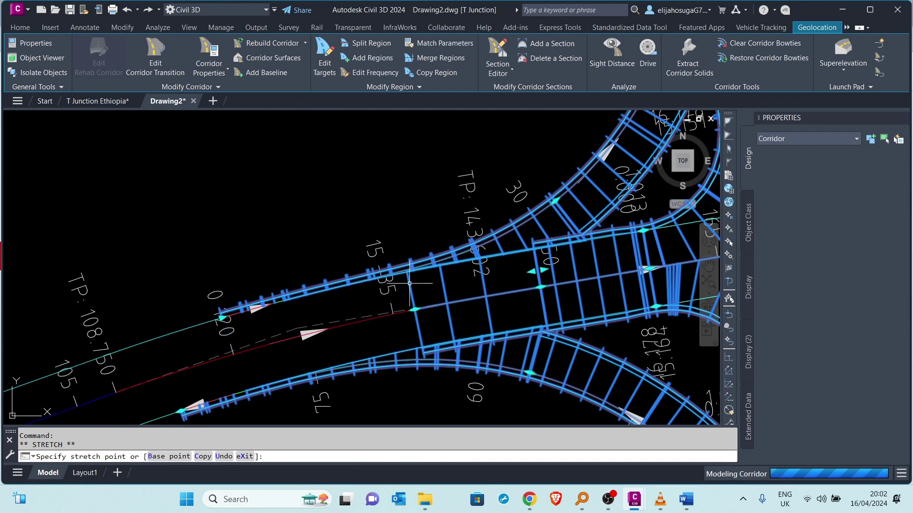
# Step: Stretch the start of the first CL-3 region past station 143.602 and shift its boundary with the second region forward past station 150
pyautogui.click(415, 310)
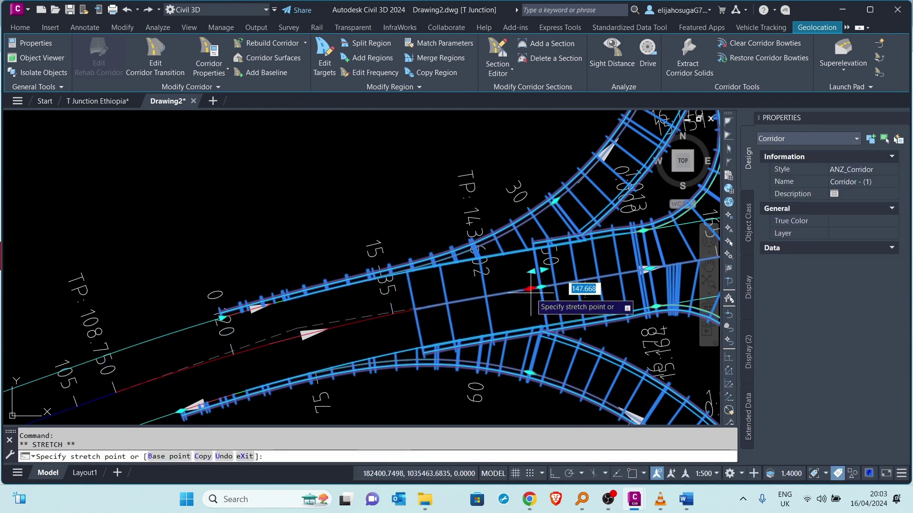
pyautogui.click(552, 285)
pyautogui.scroll(-2, 429, 313)
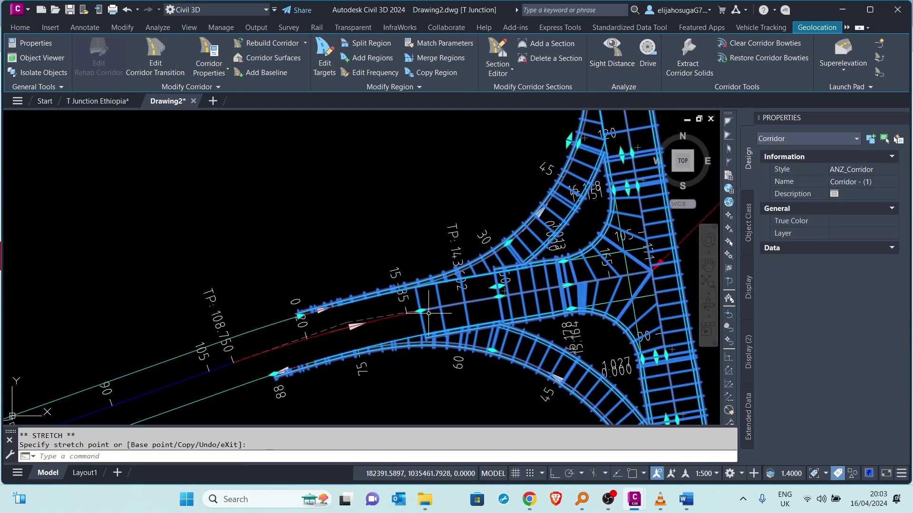
pyautogui.click(457, 305)
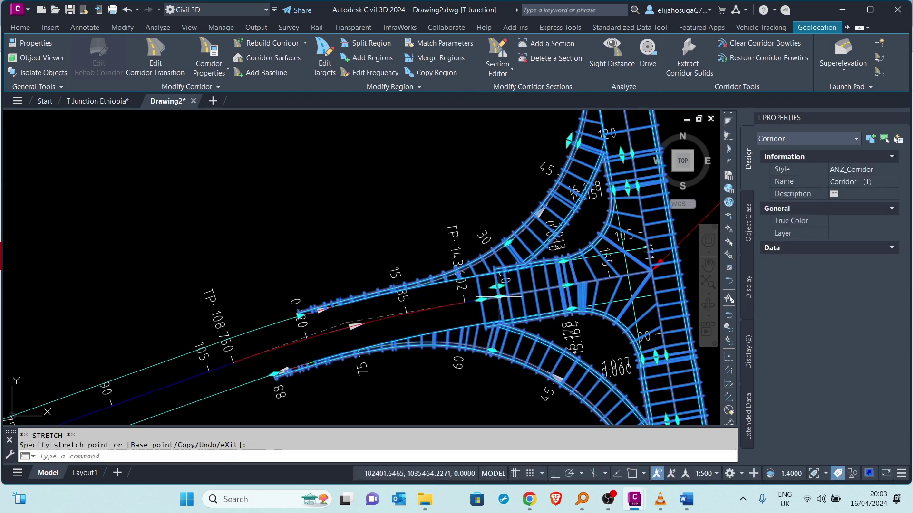
pyautogui.click(499, 297)
pyautogui.click(545, 289)
# Step: Stretch the start of the first CL-3 region to about station 149.24, where the lower connecting-road region begins widening
pyautogui.scroll(3, 519, 297)
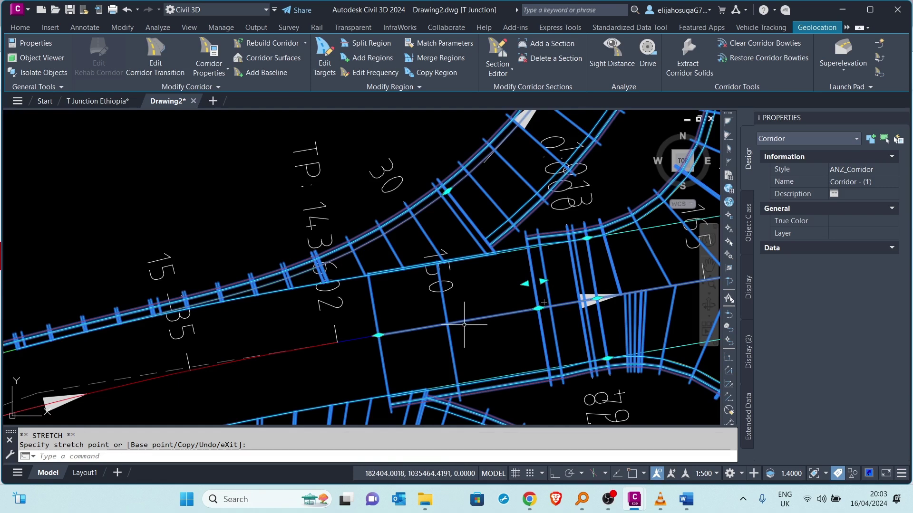
pyautogui.click(379, 335)
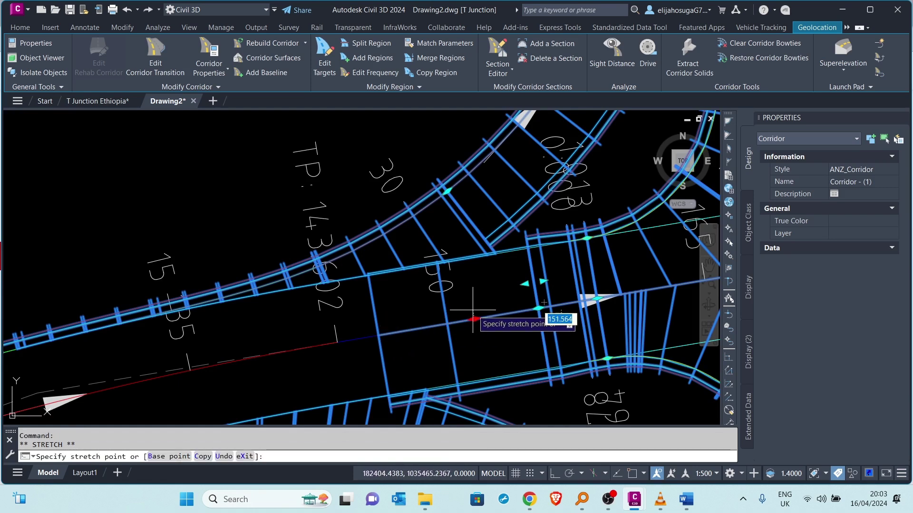
pyautogui.click(445, 324)
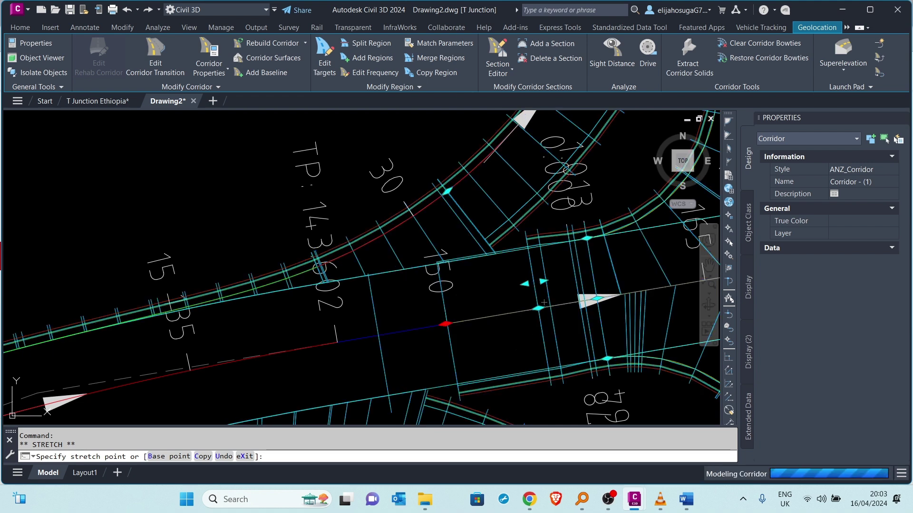
pyautogui.click(442, 324)
pyautogui.click(434, 325)
pyautogui.press('Escape')
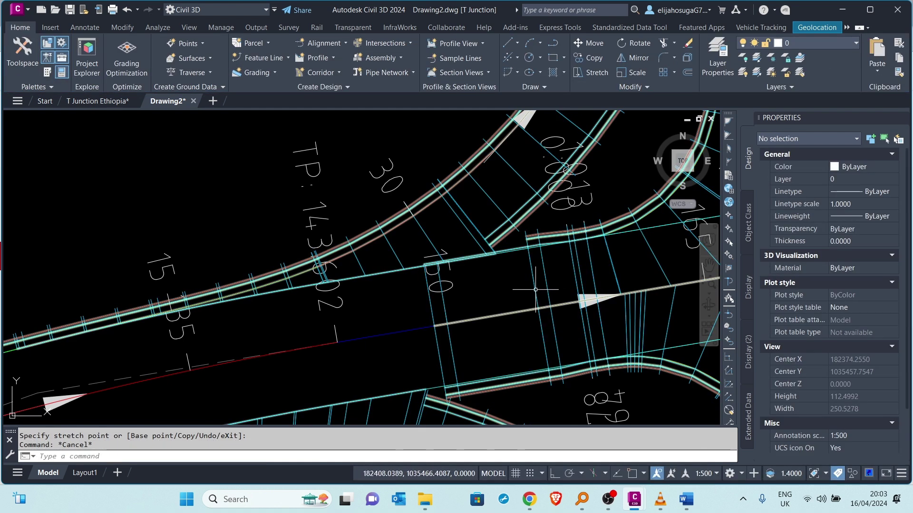
# Step: Pull the end of the first CL-3 region back to about station 154.49, short of the second region's start
pyautogui.click(576, 295)
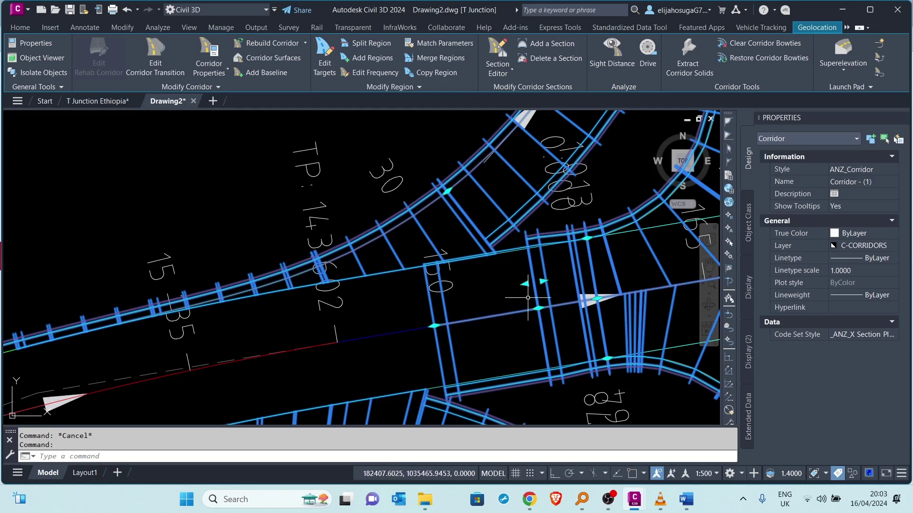
pyautogui.click(525, 283)
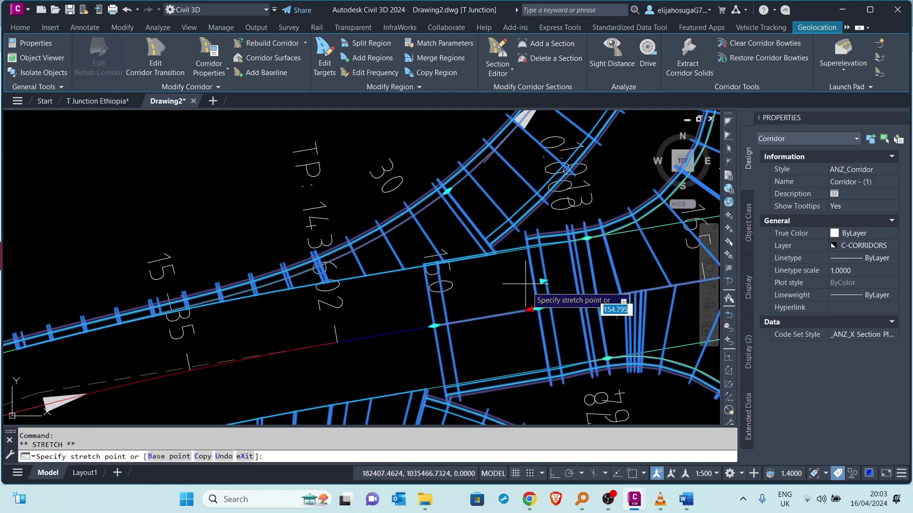
pyautogui.click(512, 293)
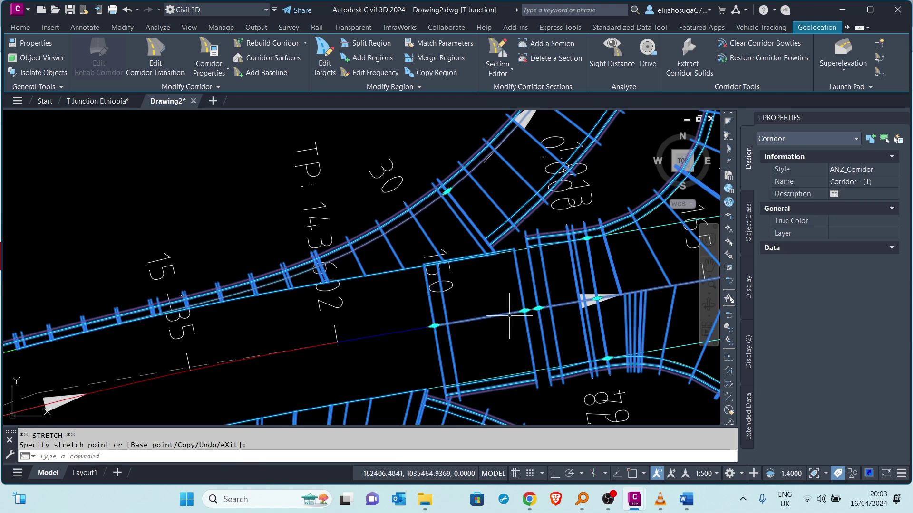
pyautogui.press('Escape')
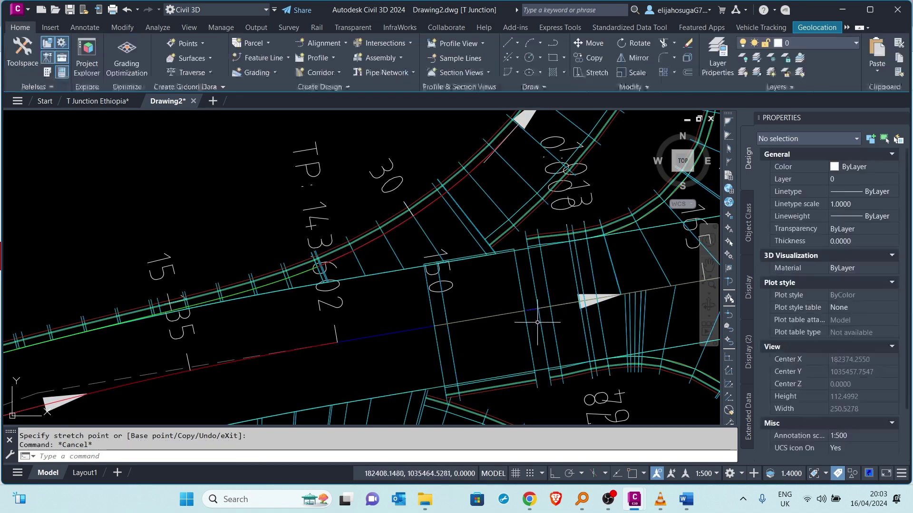
# Step: Stretch the start of the second CL-3 region back to about station 154.87, close to the end of the first region
pyautogui.click(542, 311)
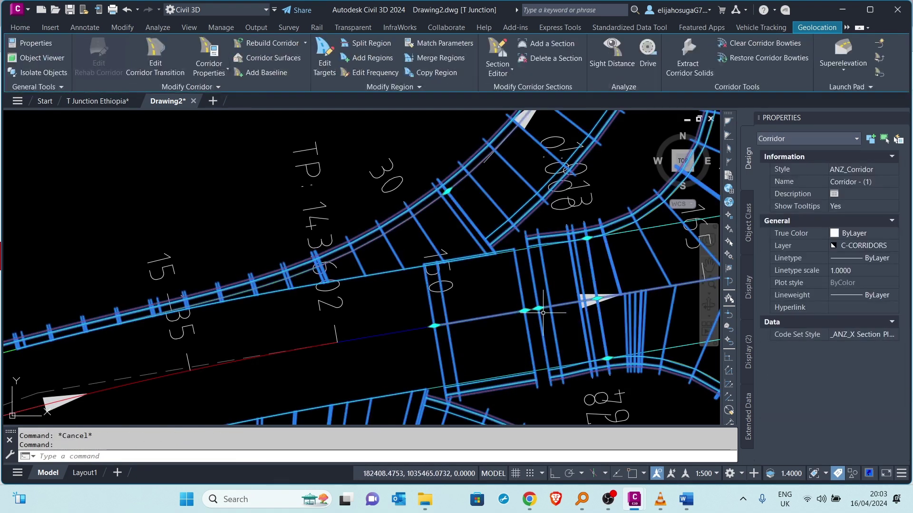
pyautogui.scroll(5, 542, 312)
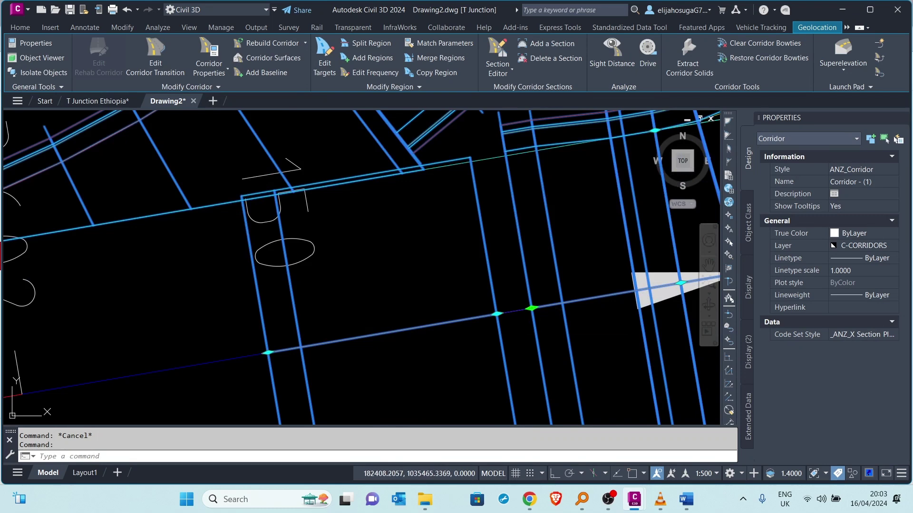
pyautogui.click(523, 310)
pyautogui.click(513, 312)
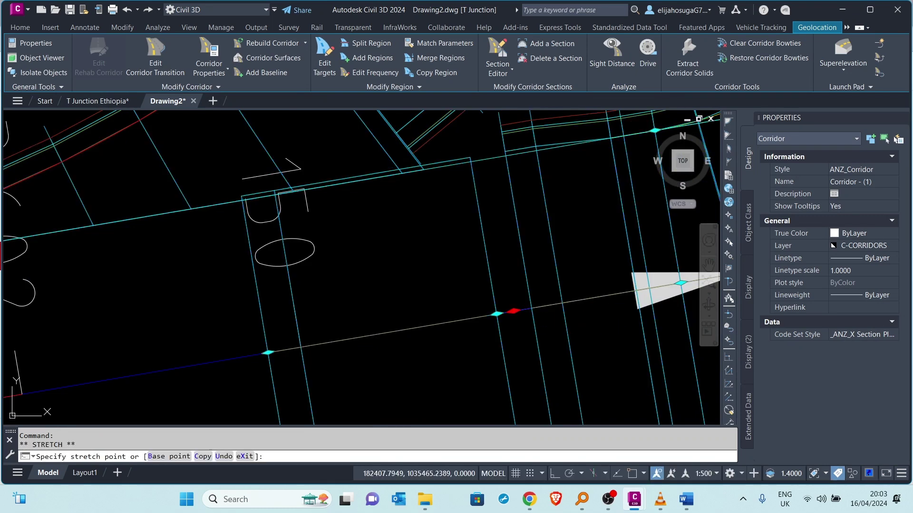
pyautogui.scroll(-4, 513, 311)
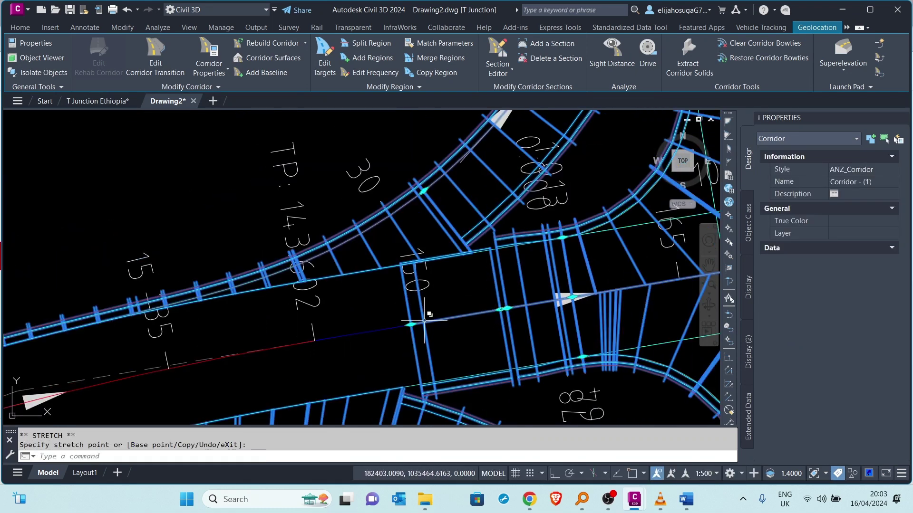
pyautogui.scroll(-3, 424, 319)
pyautogui.scroll(2, 461, 315)
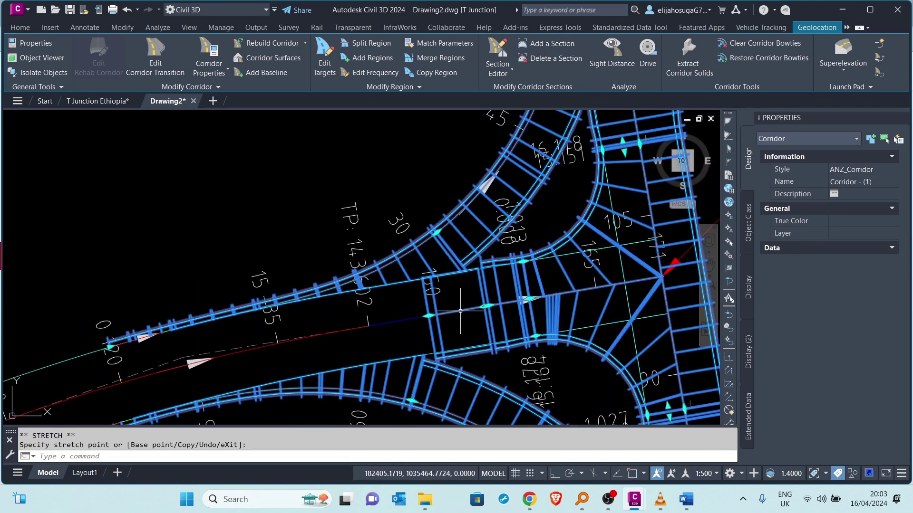
pyautogui.scroll(2, 471, 304)
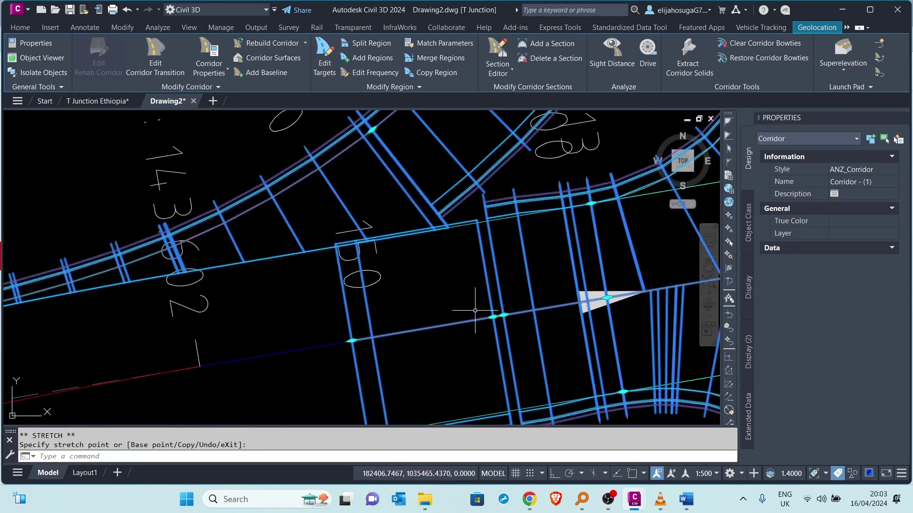
pyautogui.press('Escape')
# Step: Copy the Secondary Road Full Section assembly horizontally into the empty space opposite the existing trimmed copy
pyautogui.scroll(-4, 475, 311)
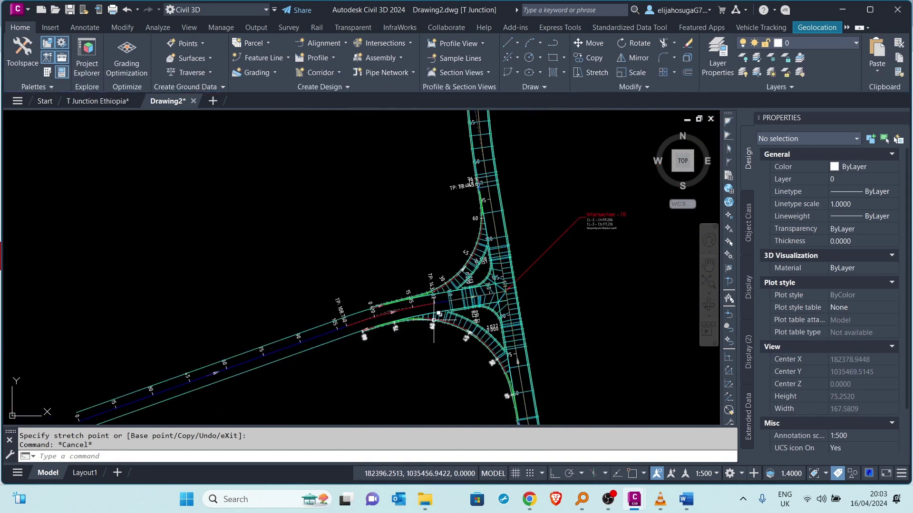
pyautogui.scroll(2, 433, 319)
pyautogui.scroll(-2, 419, 307)
pyautogui.scroll(2, 403, 293)
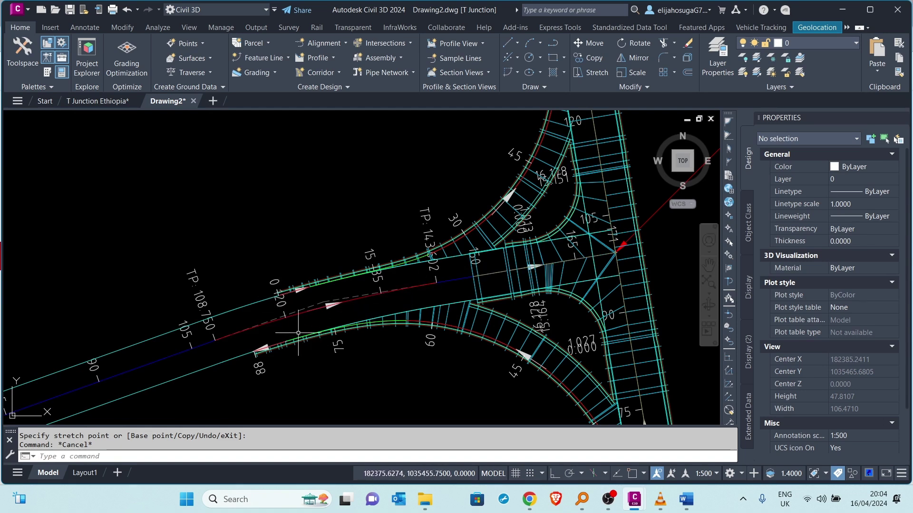
pyautogui.scroll(-10, 288, 329)
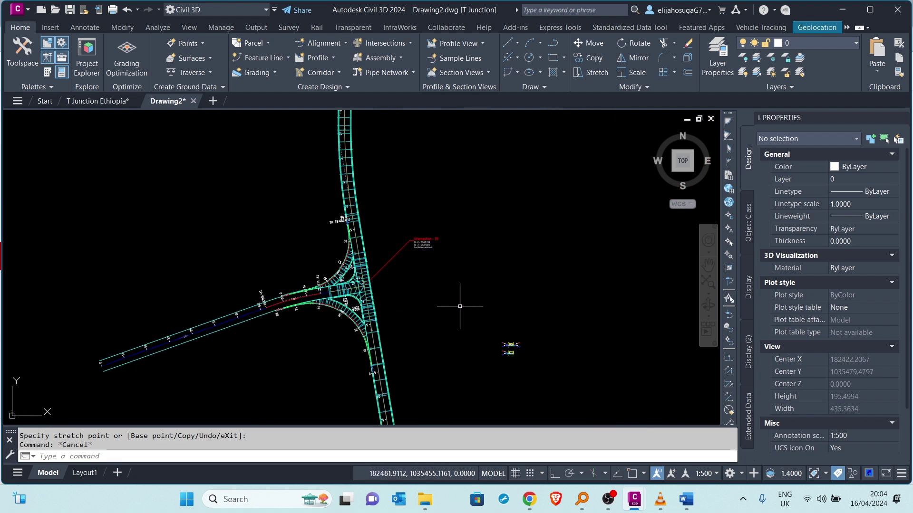
pyautogui.moveTo(473, 302); pyautogui.dragTo(384, 289, button='middle')
pyautogui.scroll(8, 497, 266)
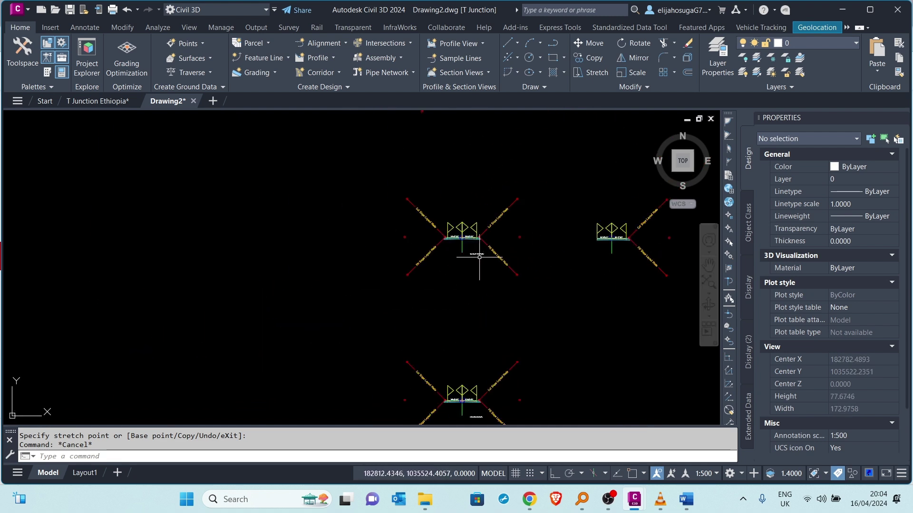
pyautogui.click(455, 241)
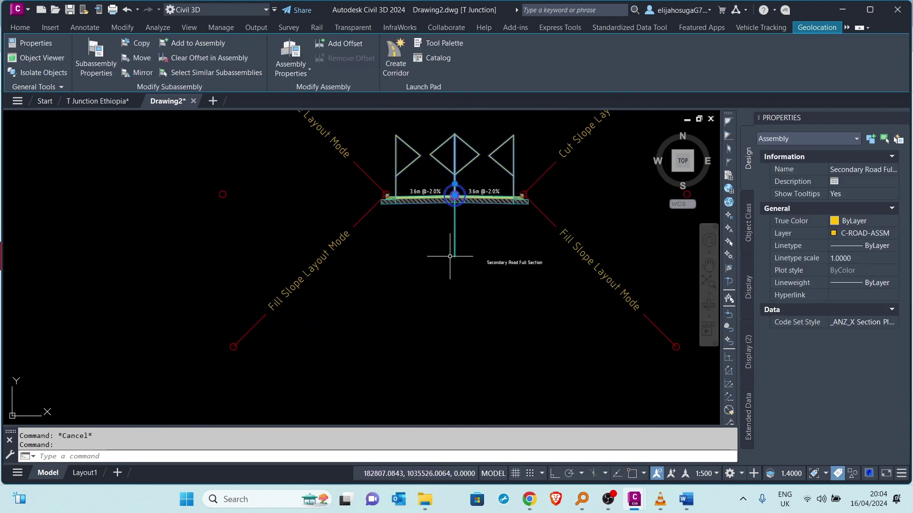
pyautogui.scroll(5, 476, 256)
pyautogui.scroll(-3, 473, 247)
pyautogui.write('co')
pyautogui.press('Return')
pyautogui.click(448, 252)
pyautogui.scroll(-5, 523, 259)
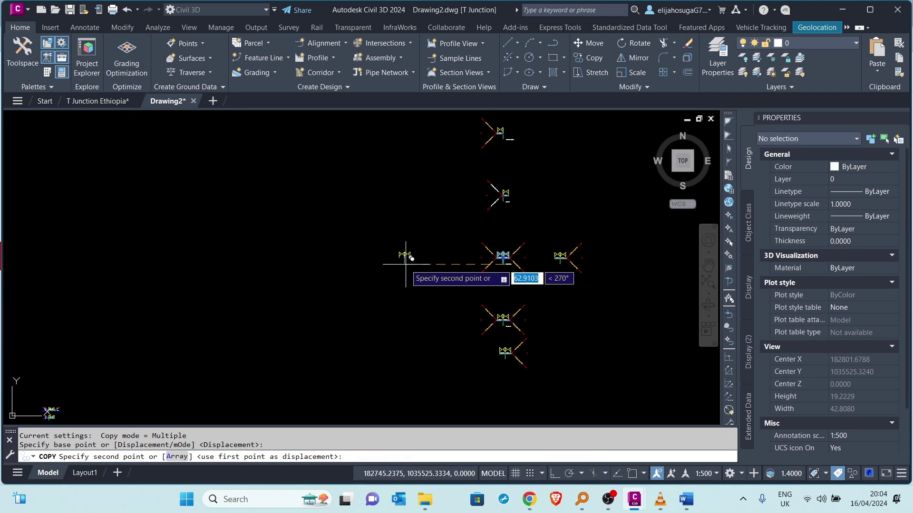
pyautogui.click(402, 264)
pyautogui.press('Escape')
# Step: Delete the kerb and side-slope subassemblies from both sides of the new assembly copy, keeping only the two lanes
pyautogui.scroll(6, 417, 255)
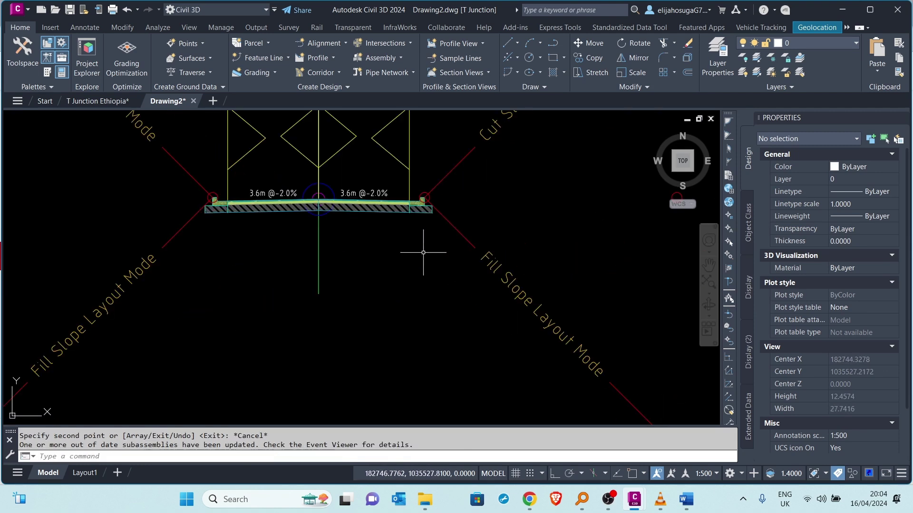
pyautogui.click(443, 234)
pyautogui.click(420, 196)
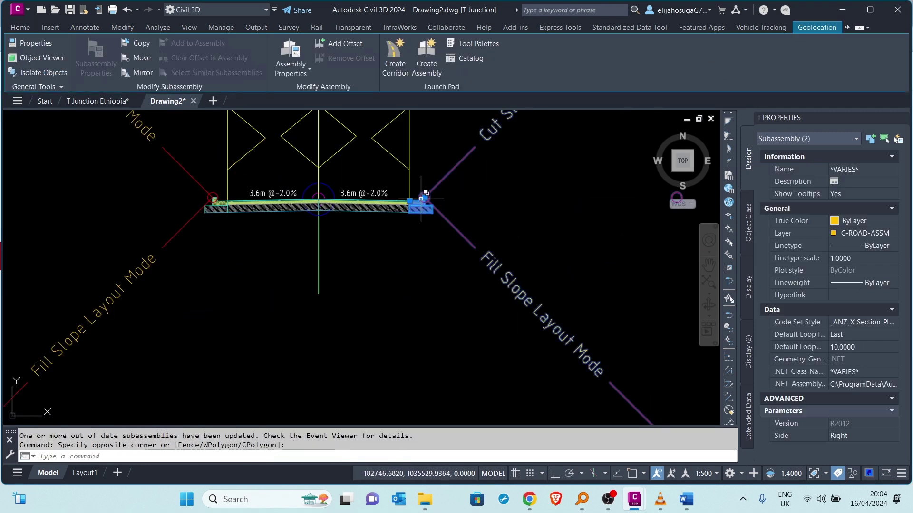
pyautogui.press('Delete')
pyautogui.click(210, 220)
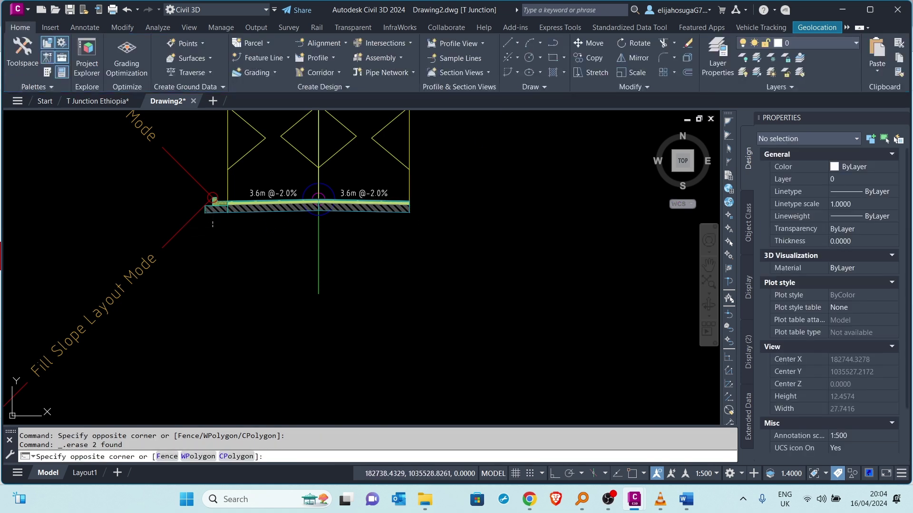
pyautogui.click(186, 187)
pyautogui.press('Escape')
# Step: Open the T-junction corridor's properties and check which assembly the first CL-3 region uses, closing its region editor without changes
pyautogui.scroll(-8, 285, 209)
pyautogui.moveTo(302, 230); pyautogui.dragTo(402, 234, button='middle')
pyautogui.scroll(8, 272, 258)
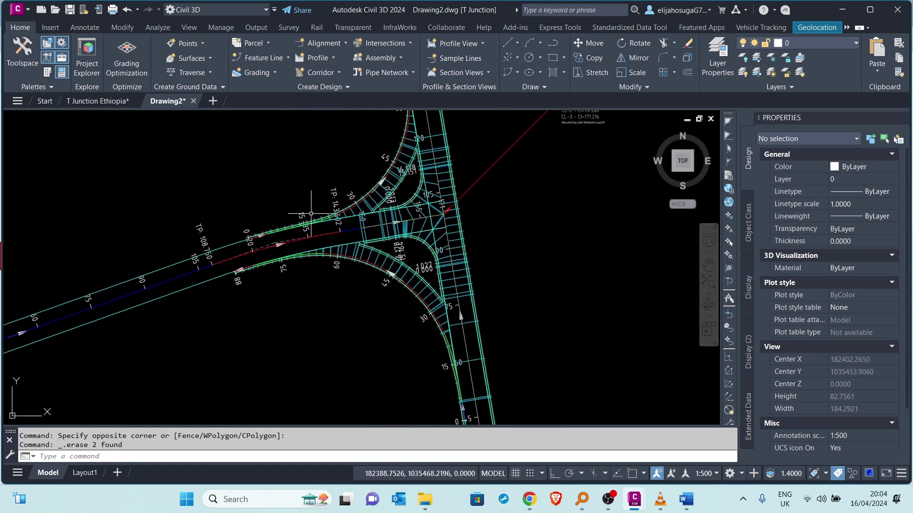
pyautogui.scroll(4, 376, 216)
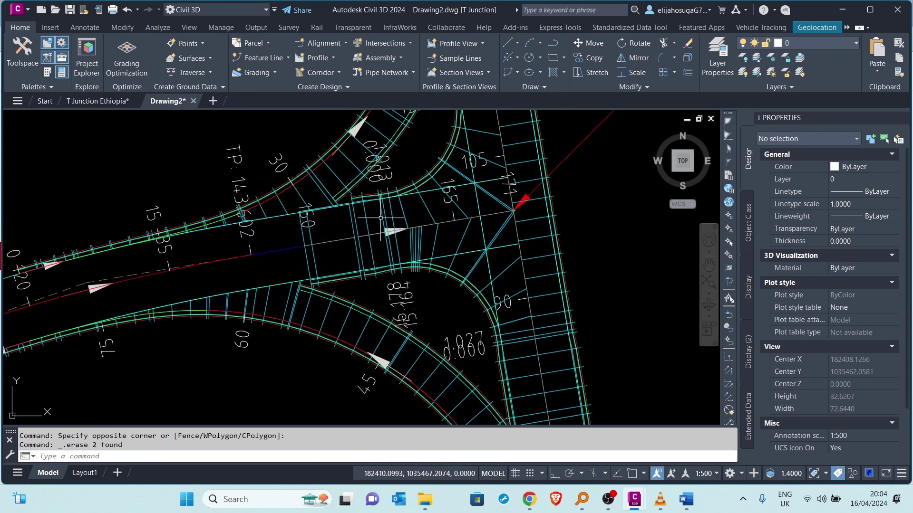
pyautogui.click(381, 217)
pyautogui.rightClick(383, 218)
pyautogui.click(438, 318)
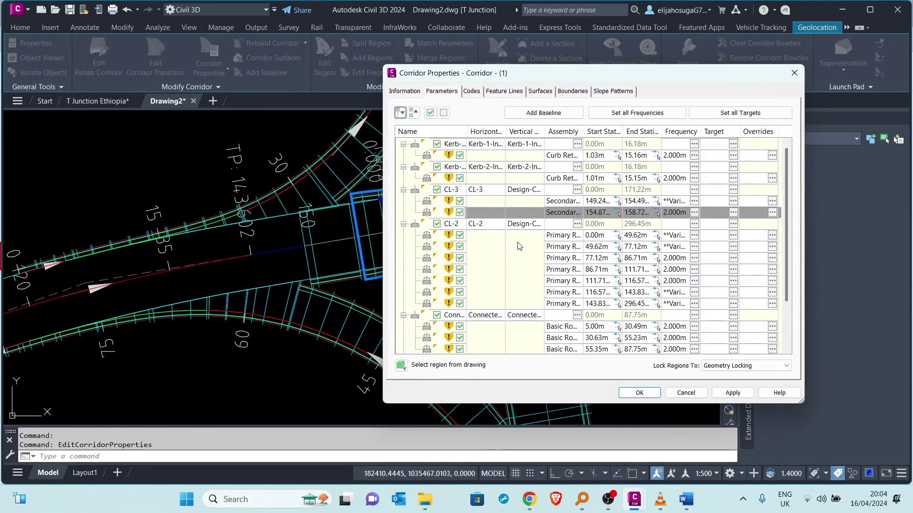
pyautogui.doubleClick(570, 201)
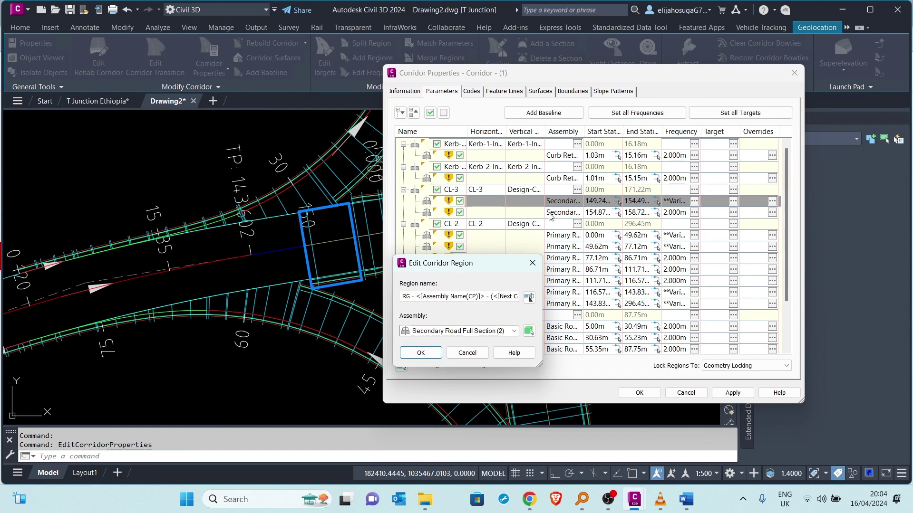
pyautogui.click(532, 264)
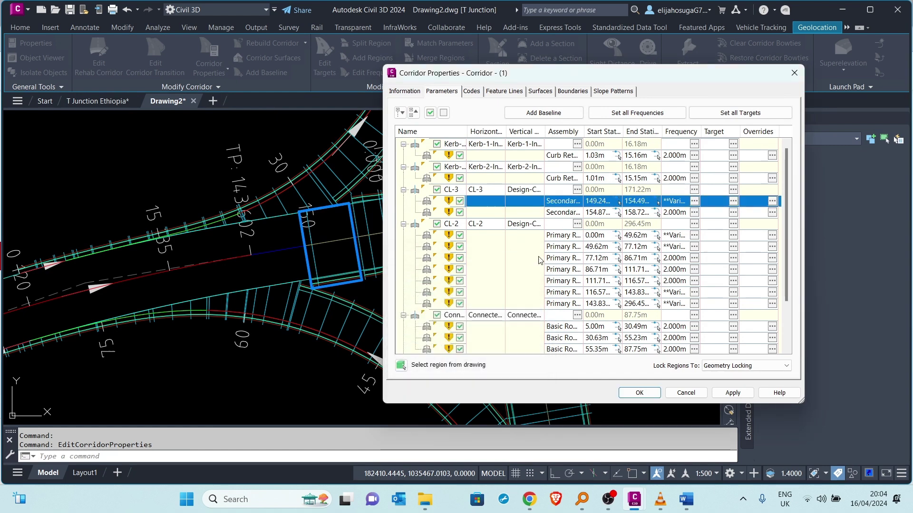
# Step: Insert a corridor region before the first CL-3 region, accepting the proposed Basic Road (Kerb NO Footpath) assembly
pyautogui.rightClick(565, 202)
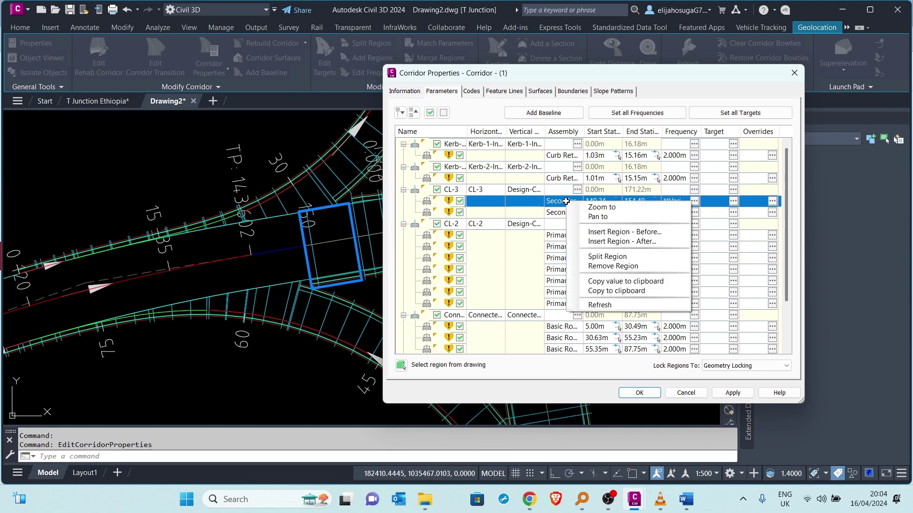
pyautogui.click(599, 232)
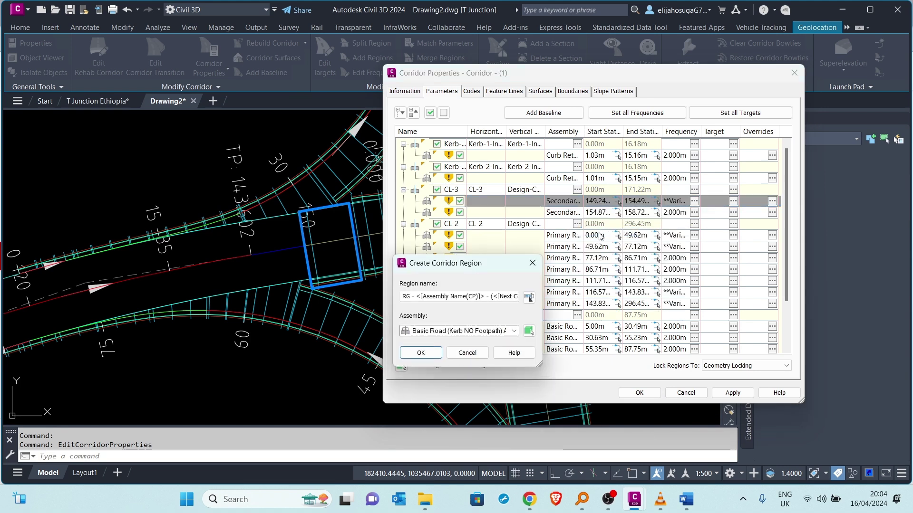
pyautogui.click(421, 353)
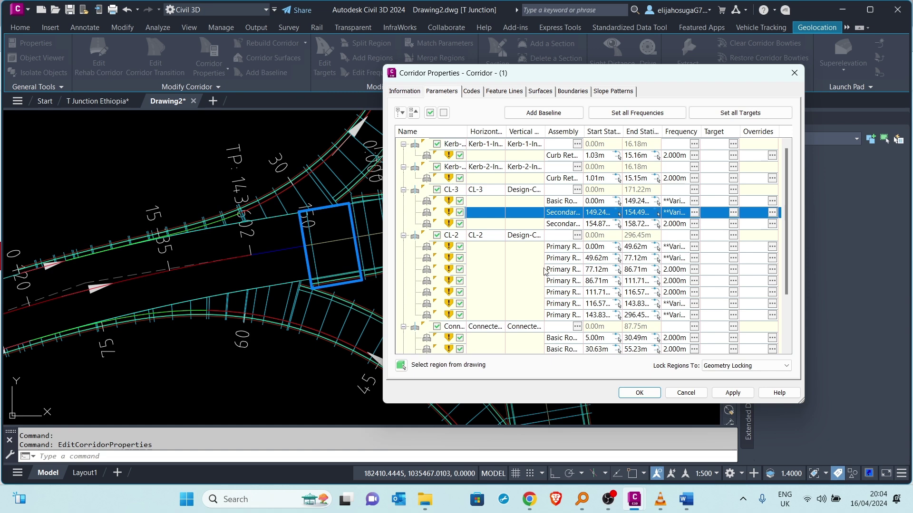
# Step: Set the new CL-3 region's start to about station 119.71 and its end to about 148.73, and rebuild the corridor
pyautogui.click(617, 206)
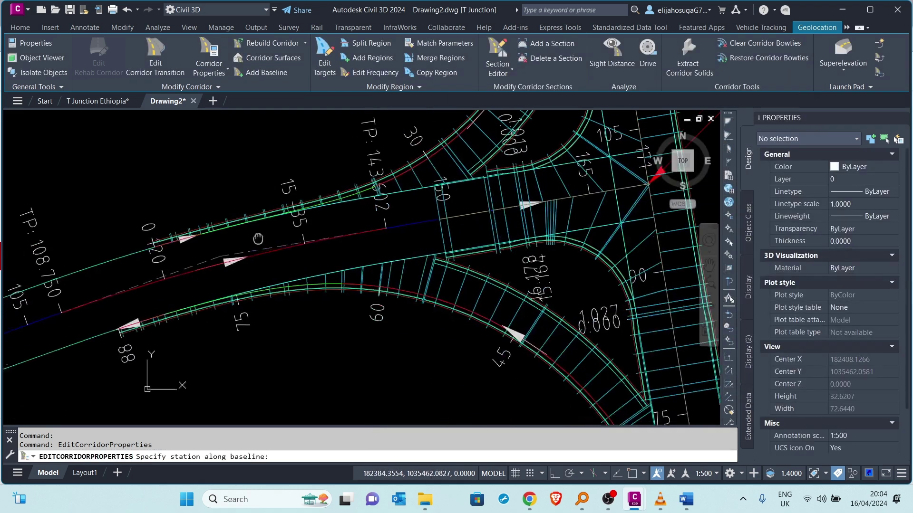
pyautogui.click(157, 259)
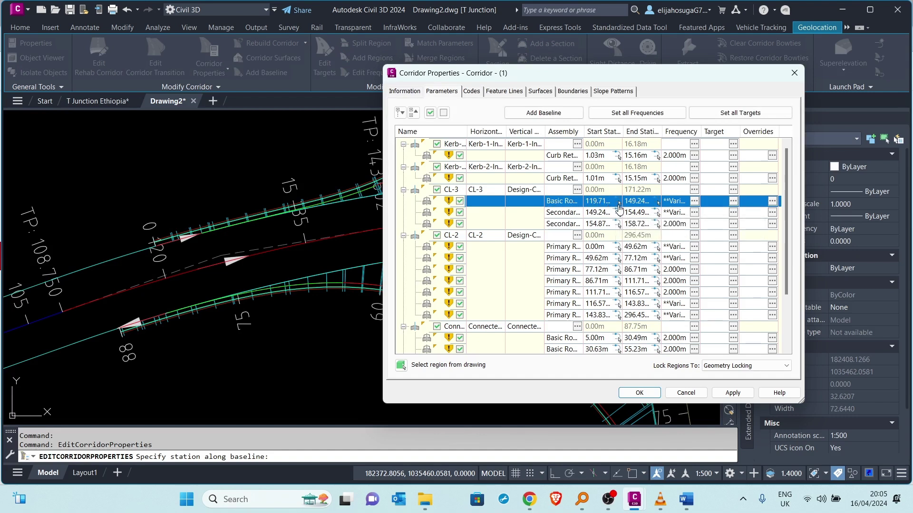
pyautogui.click(656, 204)
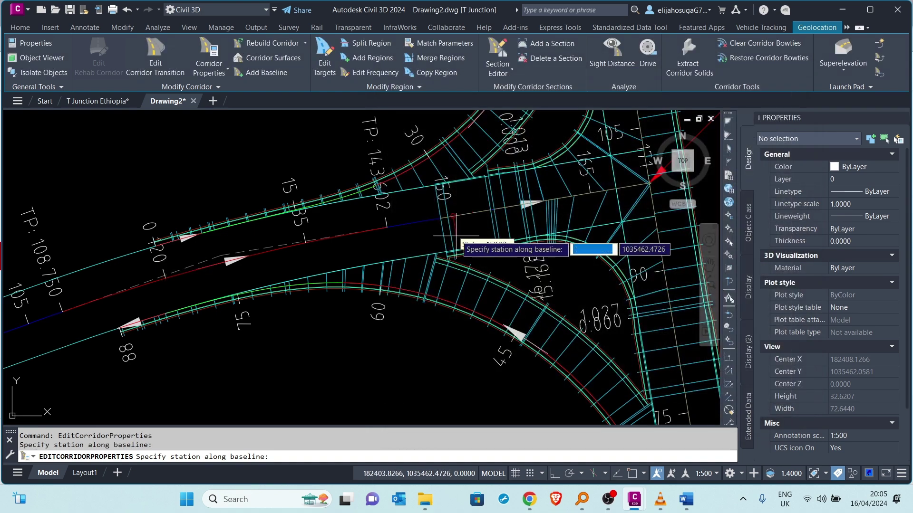
pyautogui.click(438, 231)
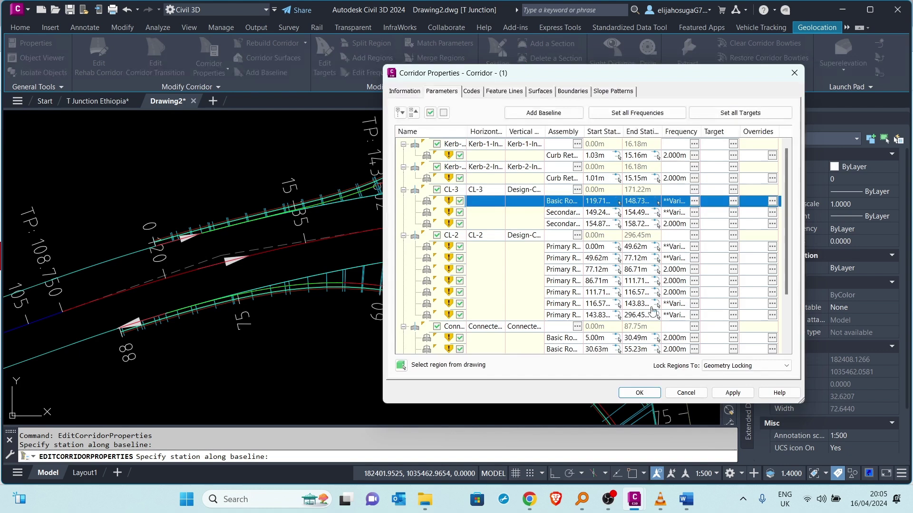
pyautogui.click(732, 393)
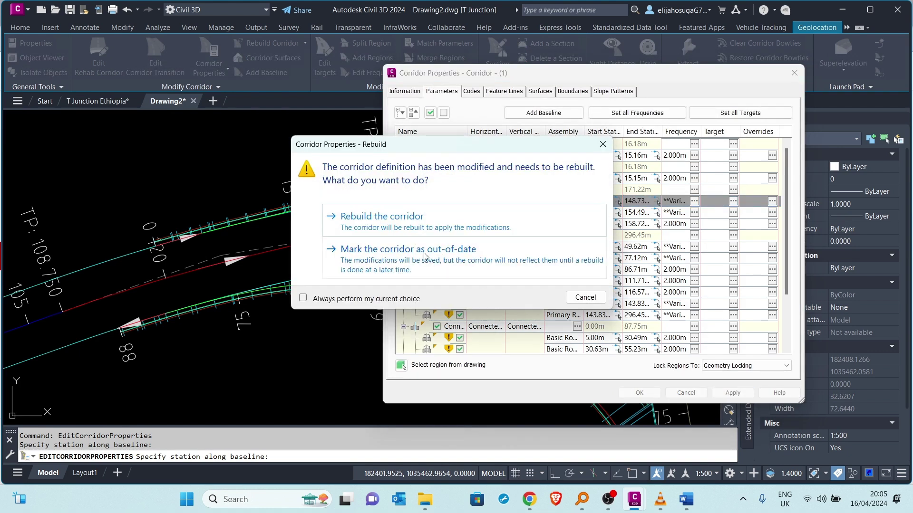
pyautogui.click(401, 235)
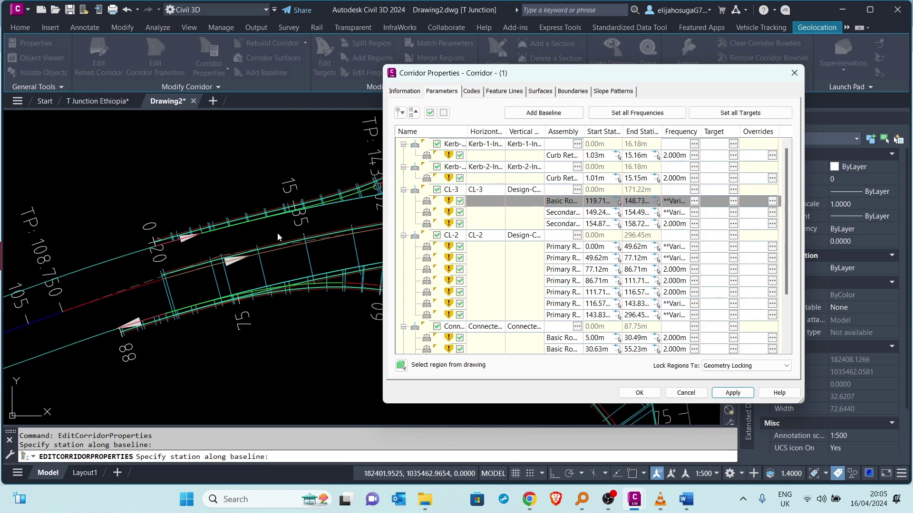
# Step: Assign the lanes-only Secondary Road assembly copy to the new CL-3 region, rebuild the corridor and close its properties
pyautogui.click(564, 200)
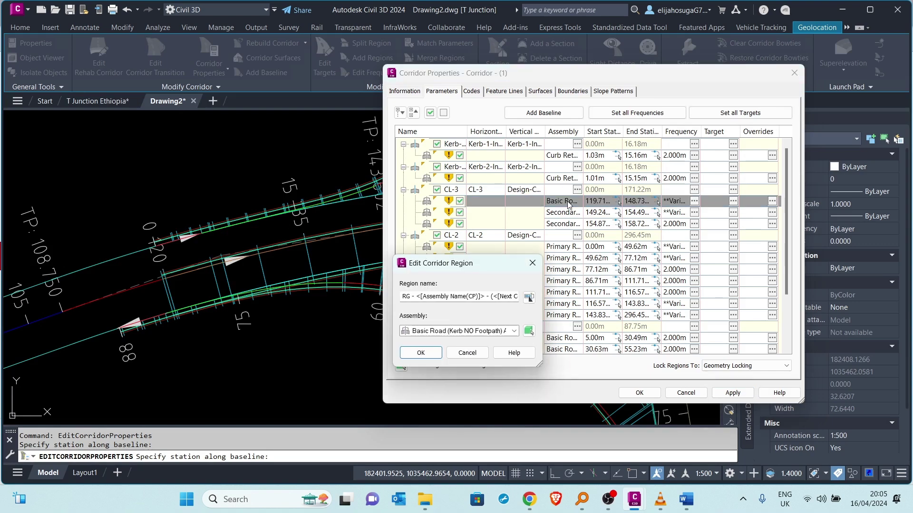
pyautogui.click(529, 331)
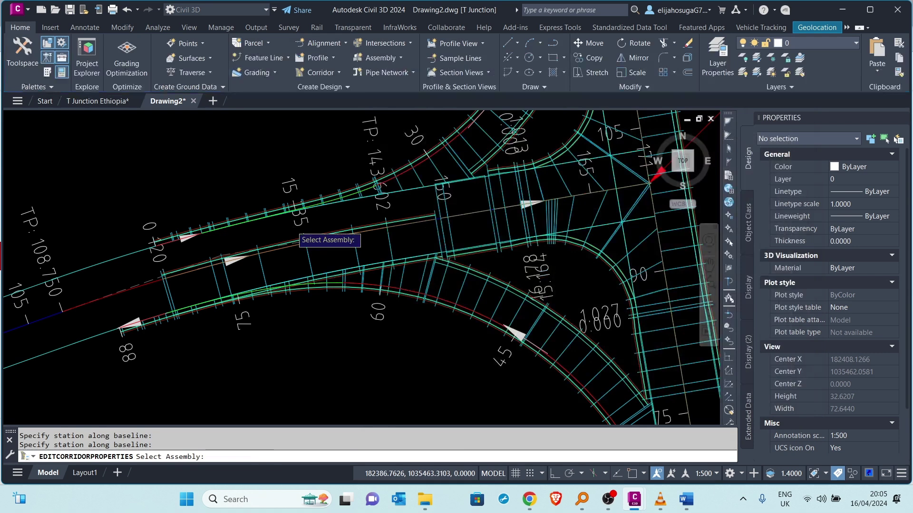
pyautogui.scroll(-5, 458, 245)
pyautogui.scroll(8, 519, 250)
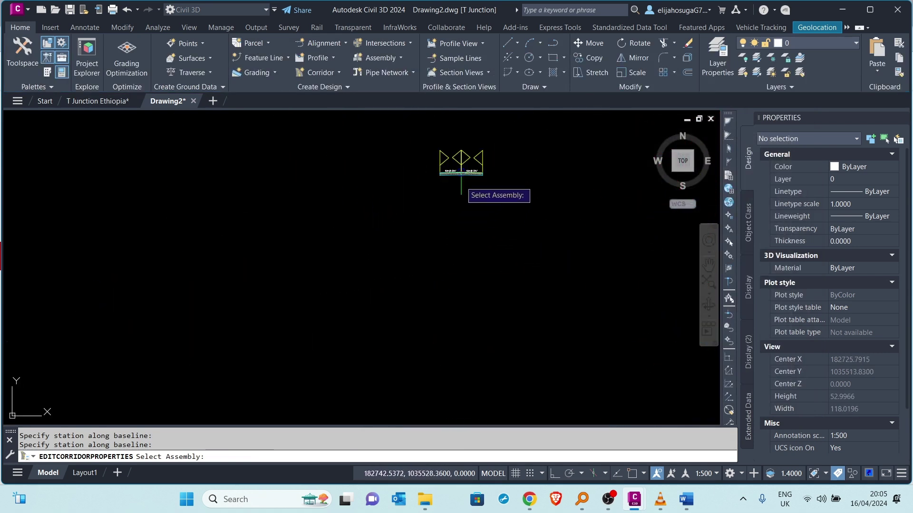
pyautogui.click(461, 178)
pyautogui.click(421, 353)
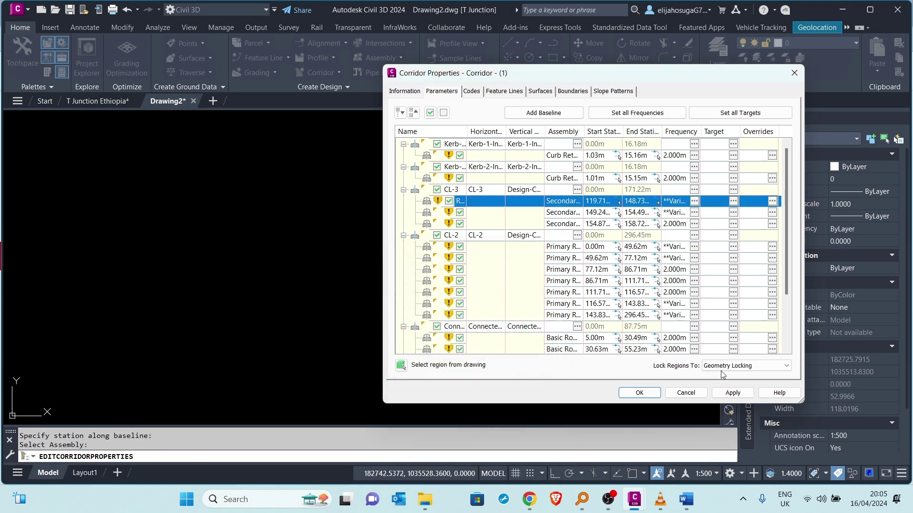
pyautogui.click(732, 392)
pyautogui.click(434, 214)
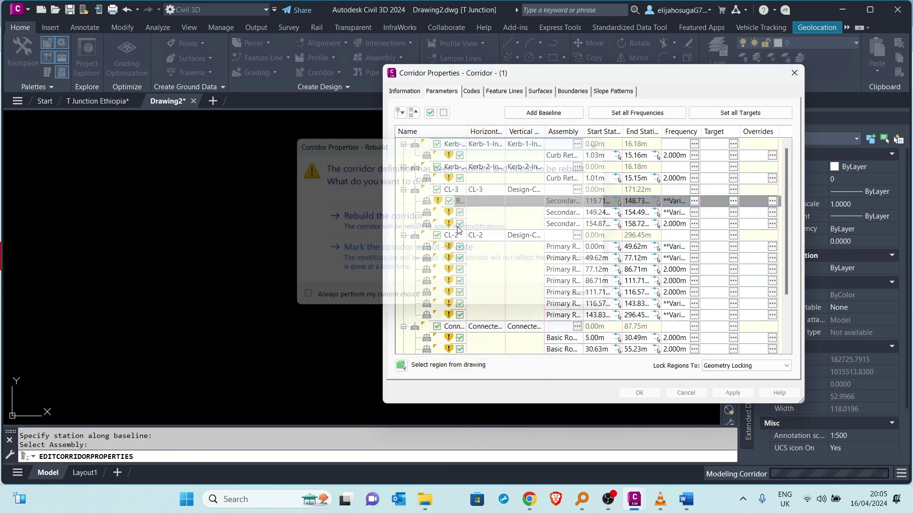
pyautogui.click(639, 393)
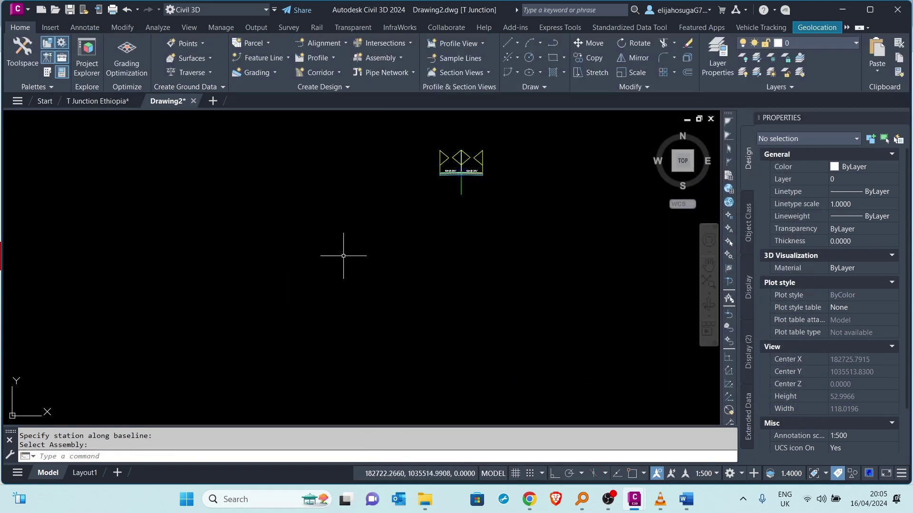
# Step: Examine the start of the new CL-3 region near station 120 and its edge beside the connecting road's end at station 88
pyautogui.scroll(-3, 340, 261)
pyautogui.scroll(10, 300, 272)
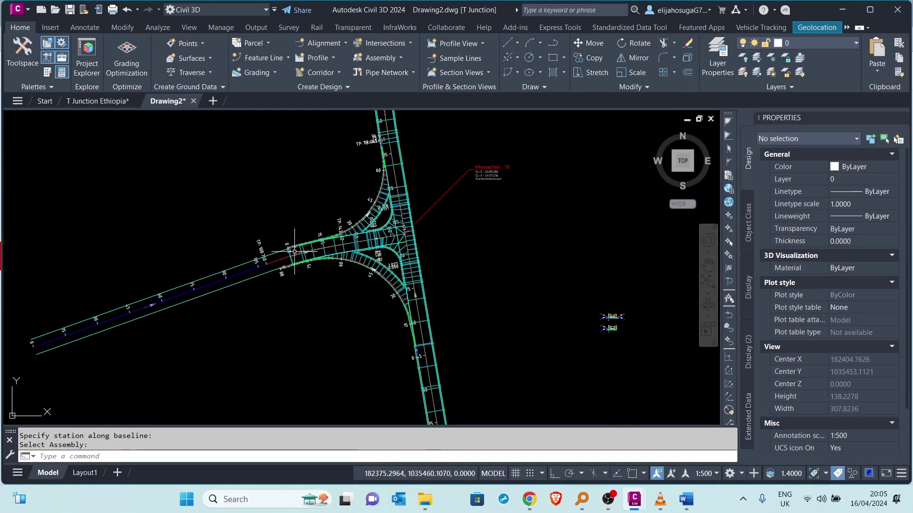
pyautogui.scroll(-6, 359, 236)
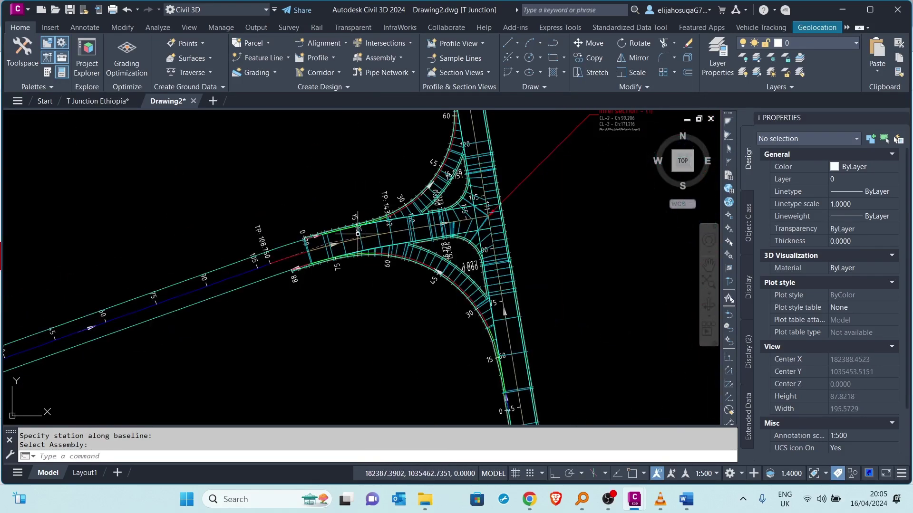
pyautogui.scroll(-4, 380, 254)
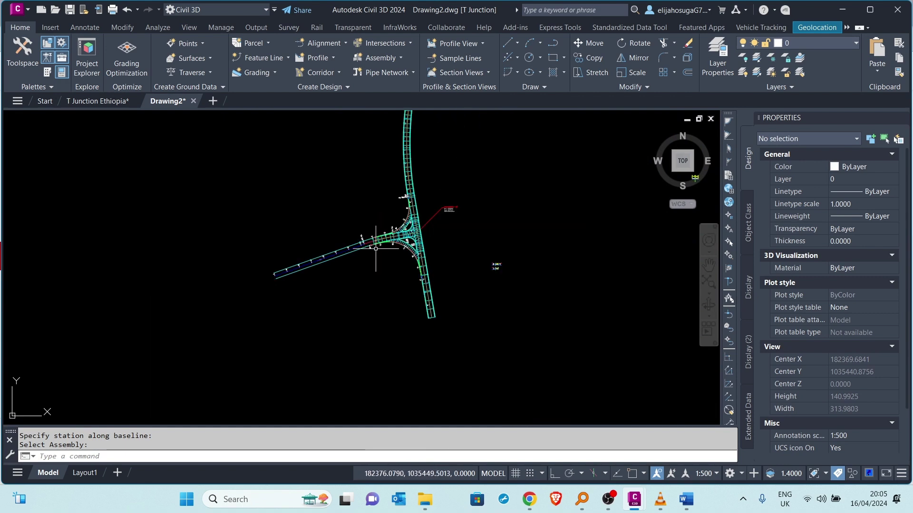
pyautogui.scroll(4, 387, 271)
pyautogui.scroll(5, 381, 279)
pyautogui.scroll(-2, 418, 265)
pyautogui.scroll(4, 411, 248)
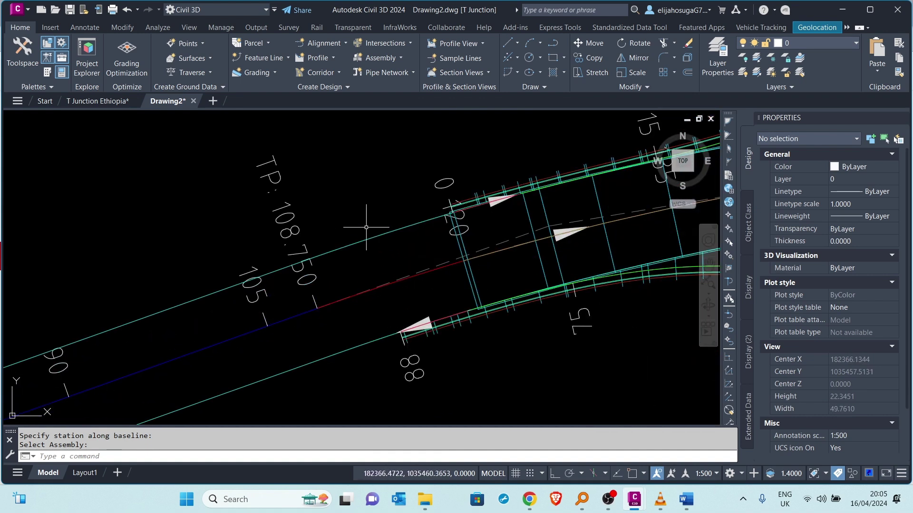
pyautogui.scroll(3, 447, 304)
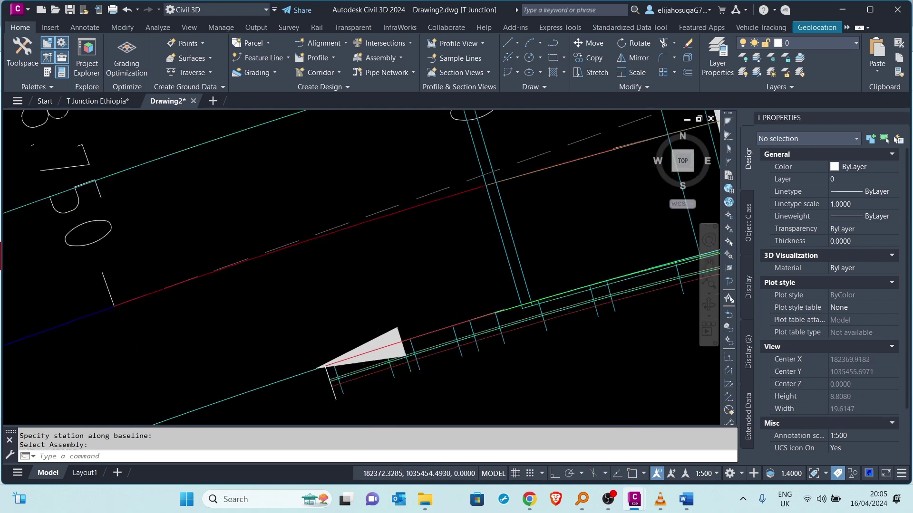
pyautogui.scroll(-3, 444, 302)
pyautogui.scroll(1, 461, 315)
pyautogui.scroll(3, 460, 315)
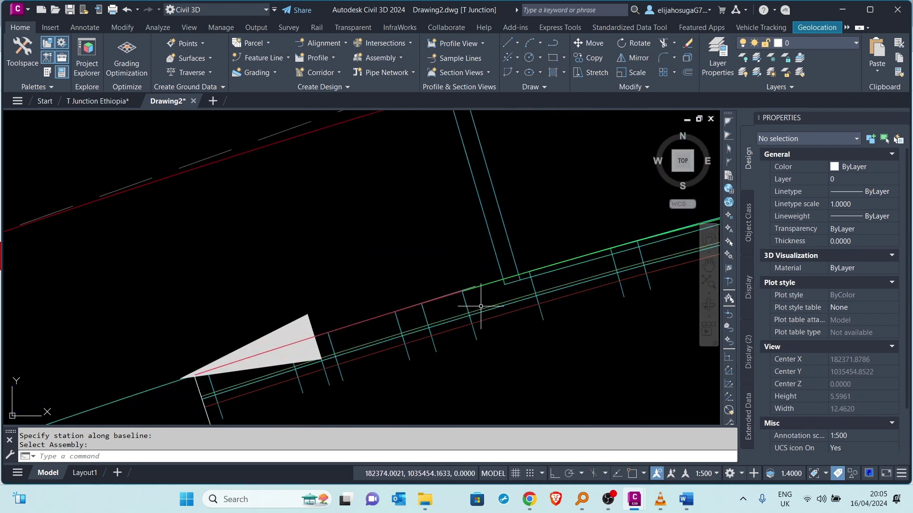
pyautogui.scroll(-5, 489, 295)
pyautogui.scroll(8, 482, 291)
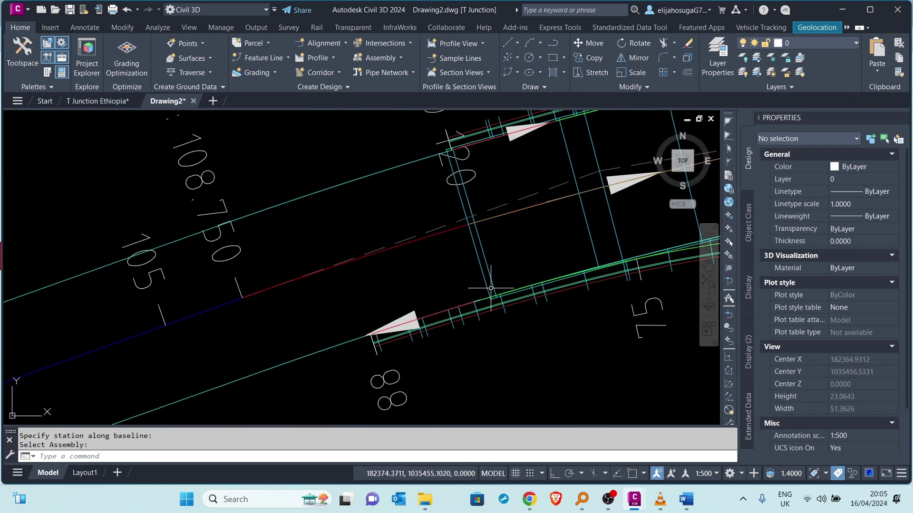
pyautogui.scroll(-4, 462, 300)
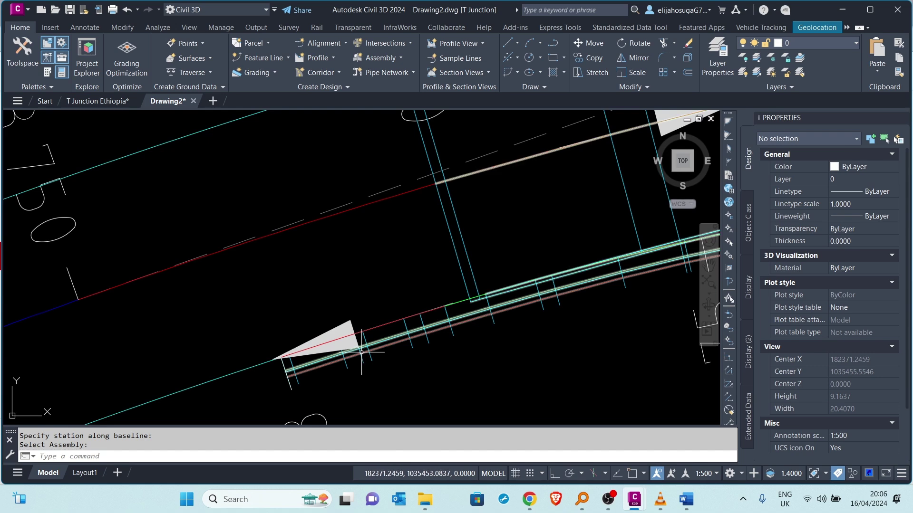
# Step: Inspect how the lanes-only region fits between the connecting-road kerbs, and the remaining secondary road from station 0 to 120
pyautogui.scroll(-5, 409, 322)
pyautogui.scroll(5, 518, 288)
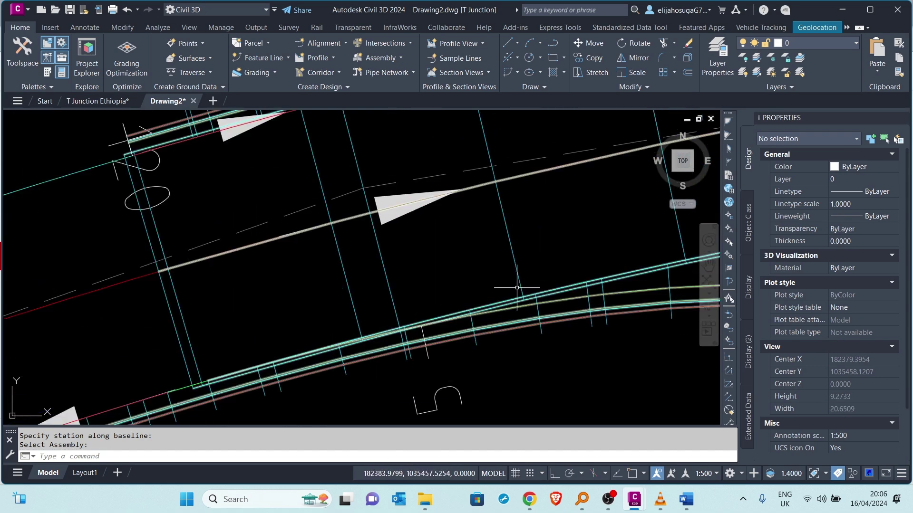
pyautogui.scroll(-4, 487, 286)
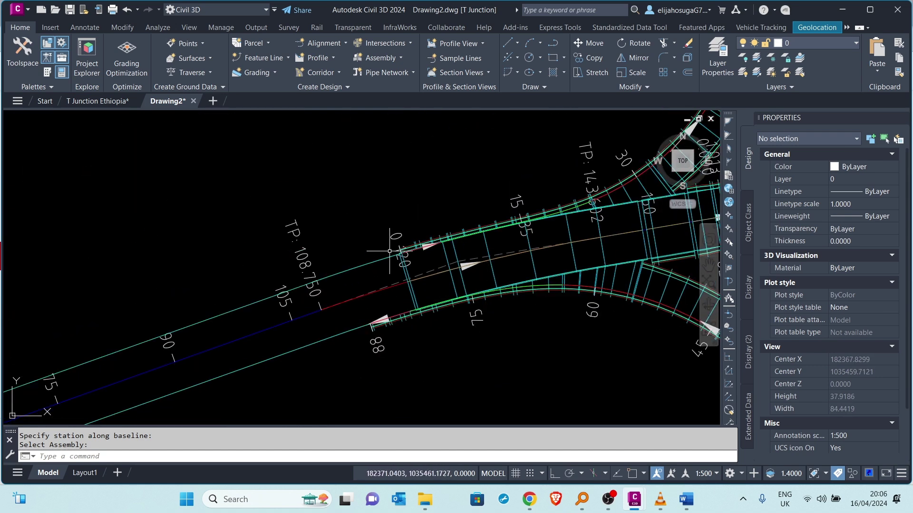
pyautogui.scroll(4, 387, 257)
pyautogui.scroll(-2, 386, 269)
pyautogui.scroll(-6, 386, 271)
pyautogui.scroll(2, 441, 272)
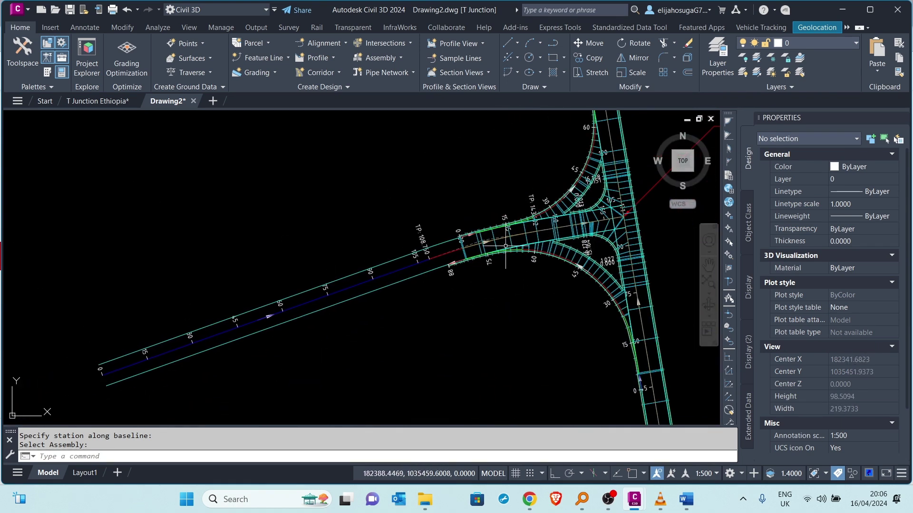
pyautogui.scroll(8, 479, 256)
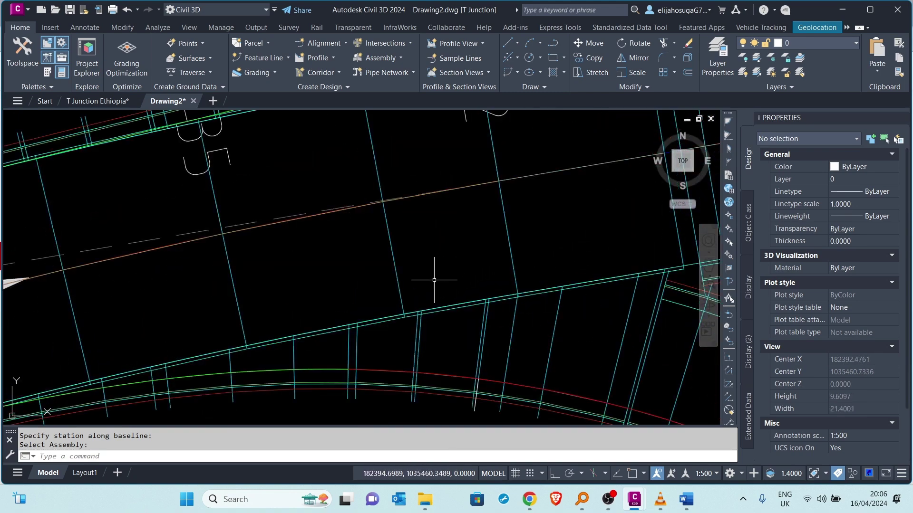
pyautogui.scroll(-5, 434, 280)
pyautogui.scroll(-7, 412, 309)
pyautogui.scroll(6, 412, 309)
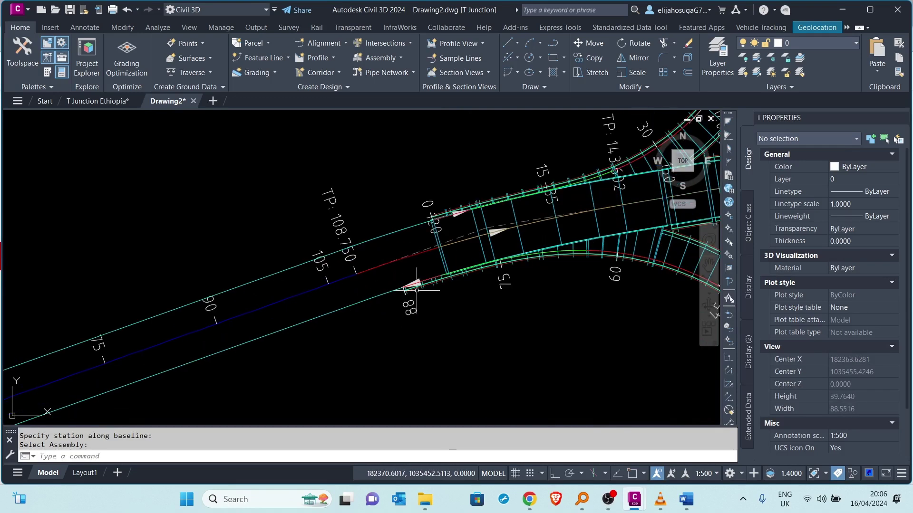
pyautogui.scroll(2, 416, 290)
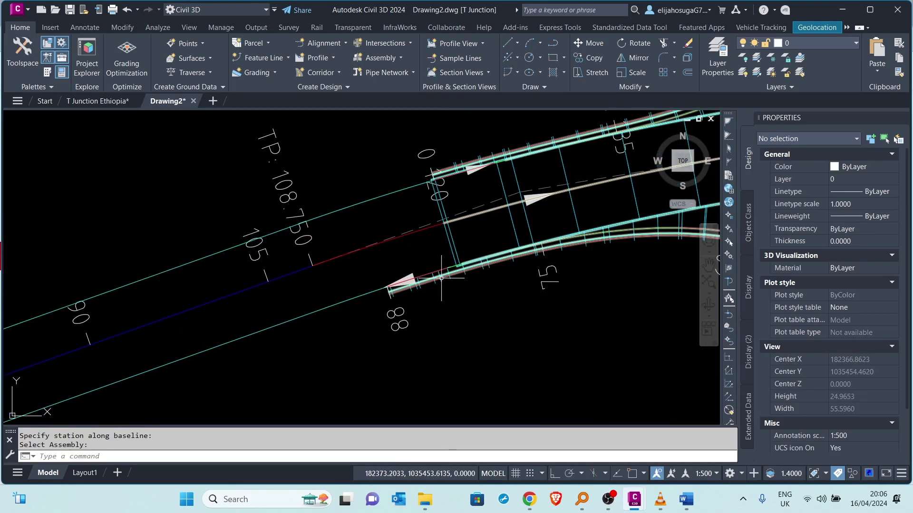
pyautogui.moveTo(506, 259); pyautogui.dragTo(414, 300, button='middle')
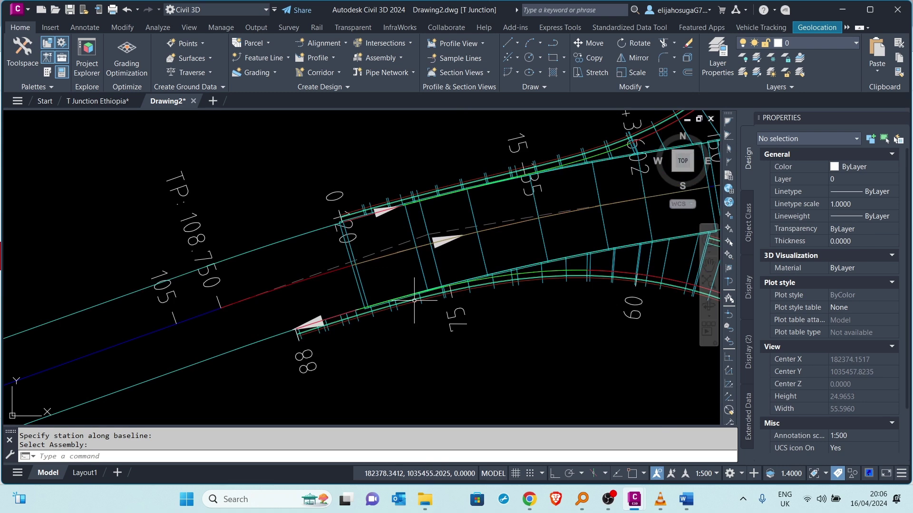
pyautogui.scroll(-2, 388, 311)
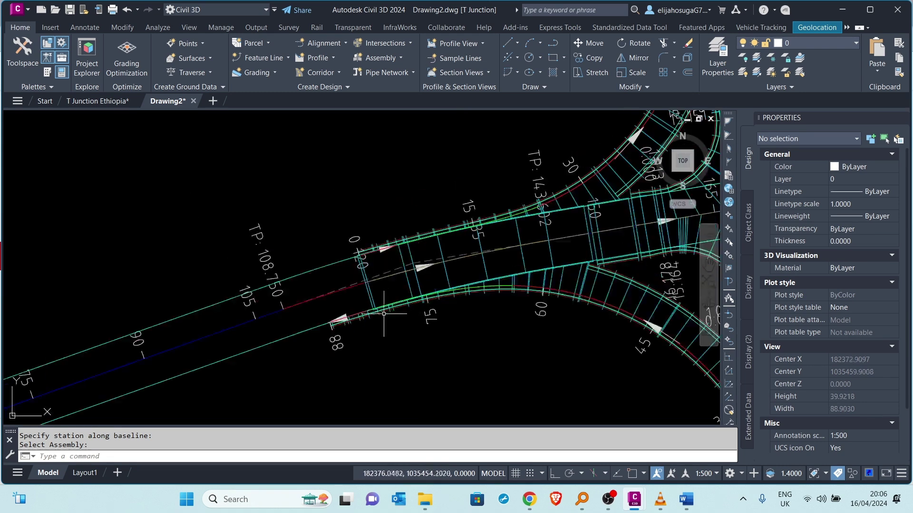
pyautogui.scroll(-2, 345, 329)
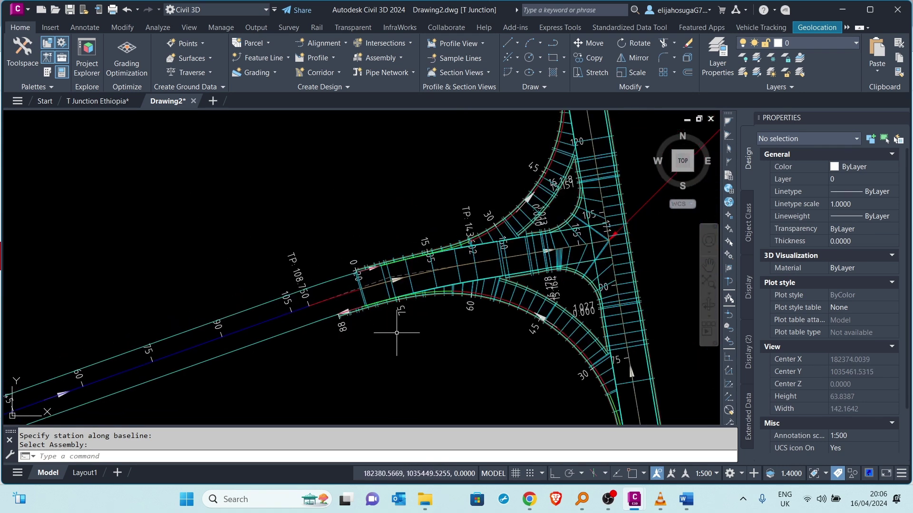
pyautogui.scroll(-2, 353, 293)
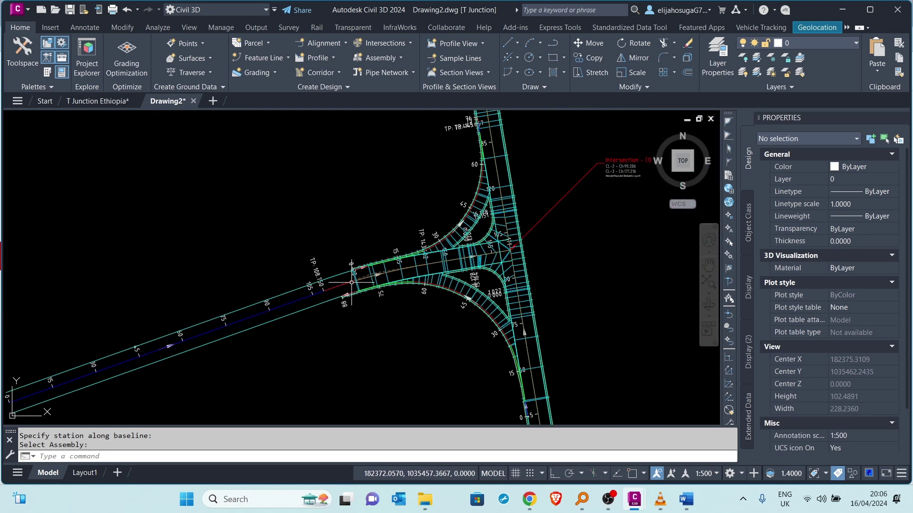
pyautogui.scroll(-4, 326, 291)
pyautogui.scroll(4, 370, 271)
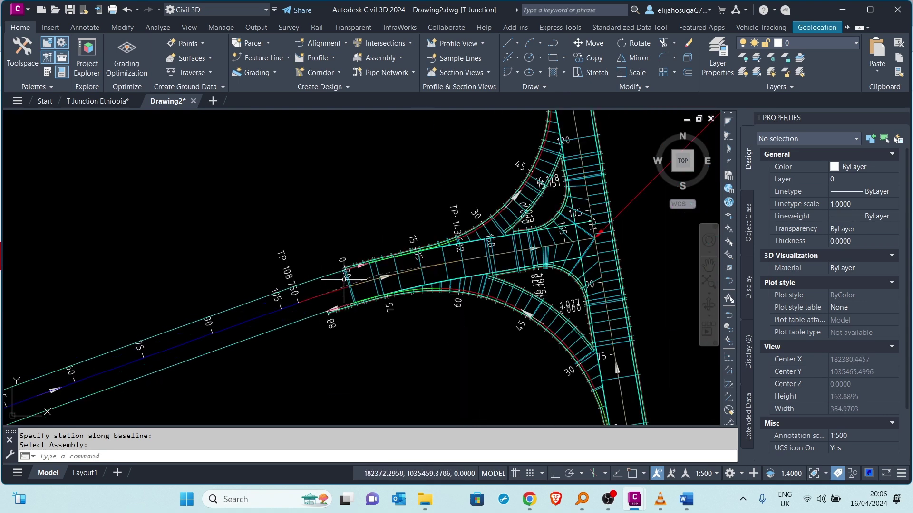
pyautogui.scroll(-5, 405, 260)
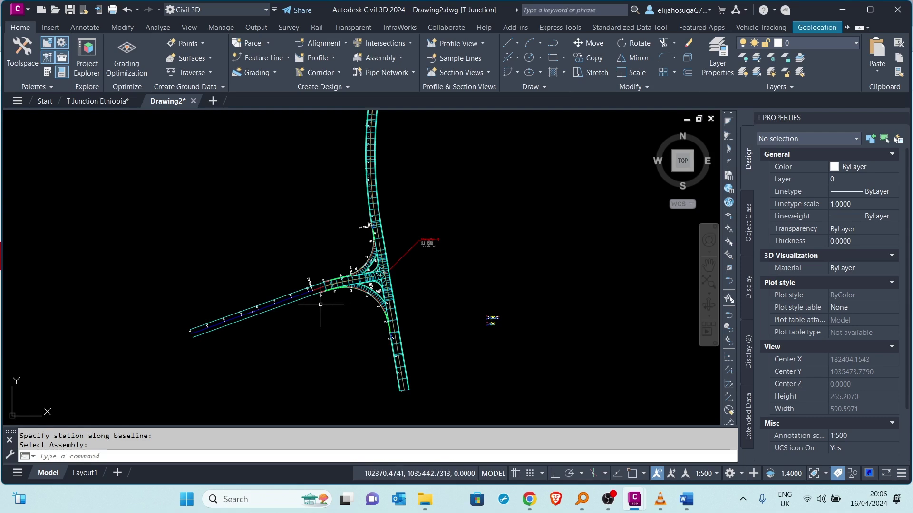
# Step: Stretch the connecting road region's end back from station 88 to about station 81.99, meeting the start of the lanes-only CL-3 region
pyautogui.scroll(10, 328, 297)
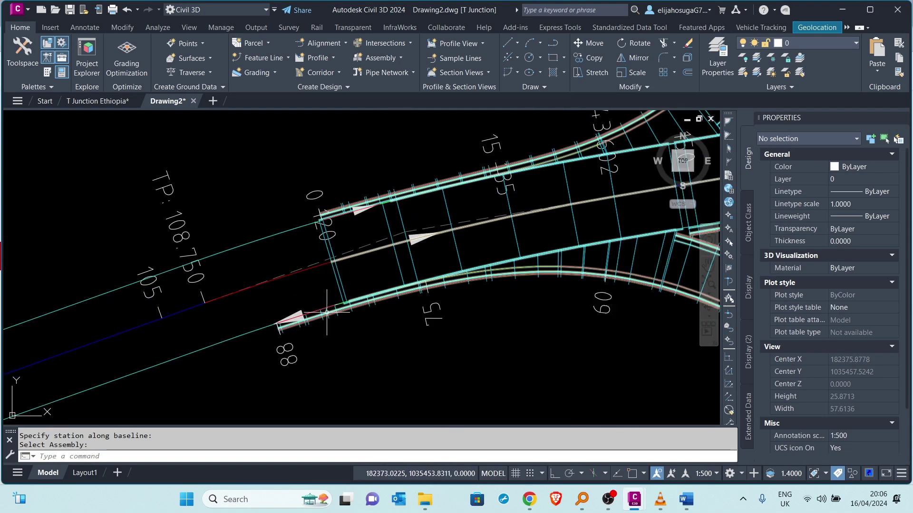
pyautogui.click(327, 312)
pyautogui.scroll(3, 280, 318)
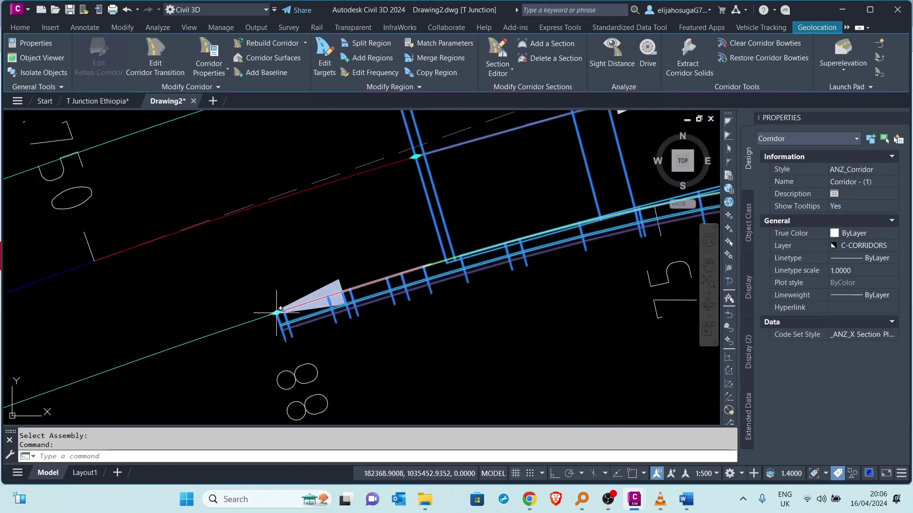
pyautogui.click(277, 313)
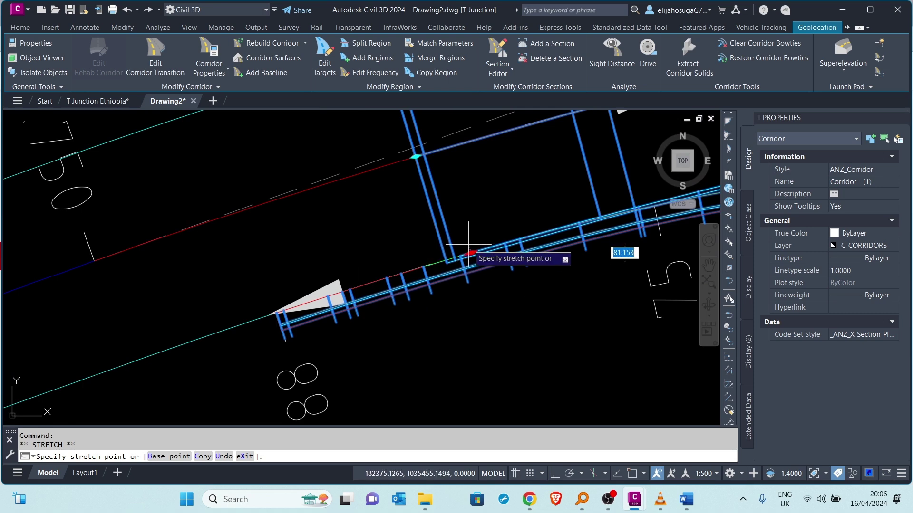
pyautogui.click(447, 260)
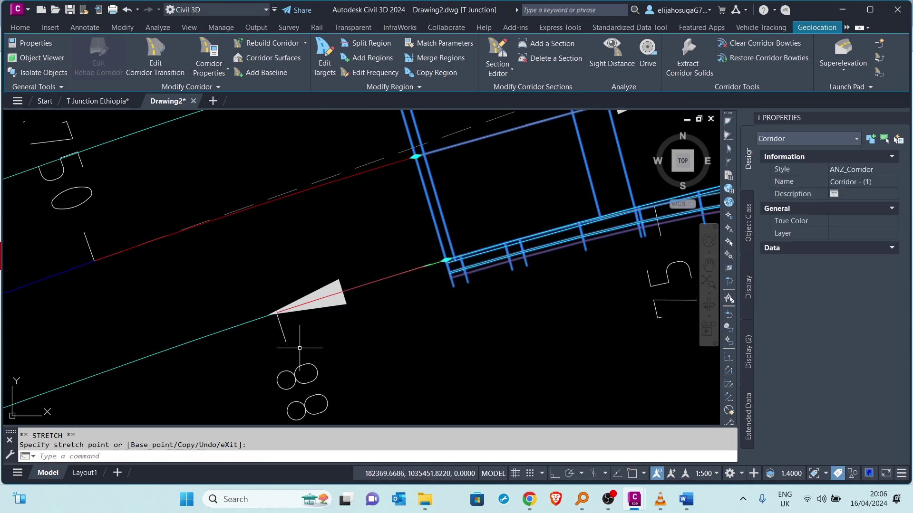
pyautogui.scroll(-3, 300, 347)
pyautogui.press('Escape')
pyautogui.scroll(1, 300, 347)
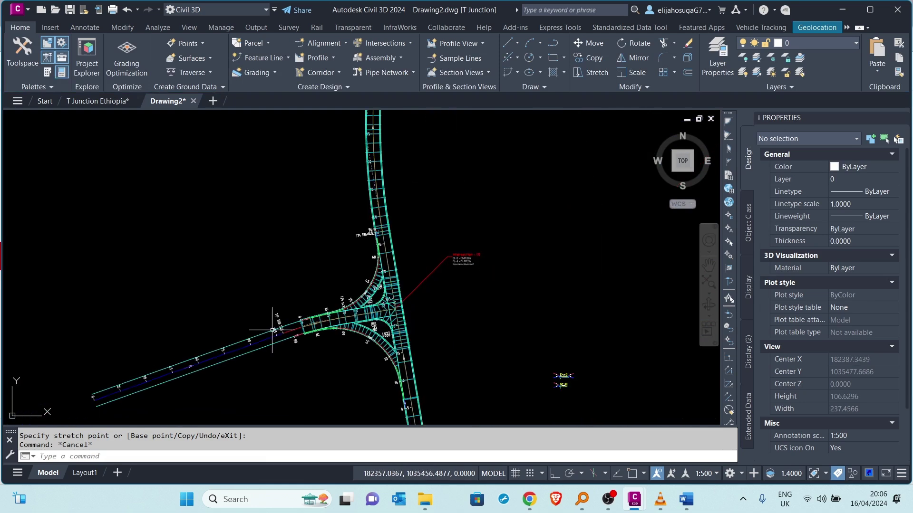
# Step: Insert a corridor region before the CL-3 region starting at 119.71, using the Secondary Road Full Section assembly picked from the drawing
pyautogui.scroll(-2, 523, 230)
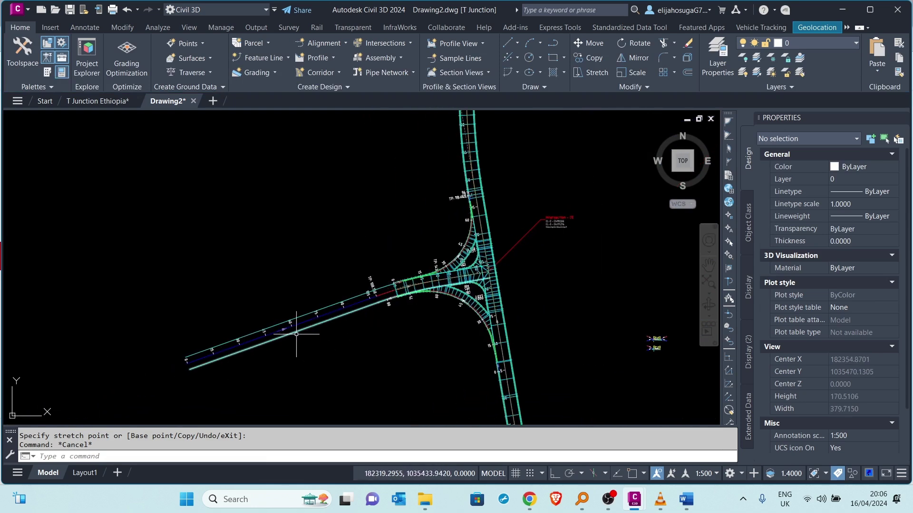
pyautogui.scroll(-2, 366, 326)
pyautogui.scroll(2, 366, 327)
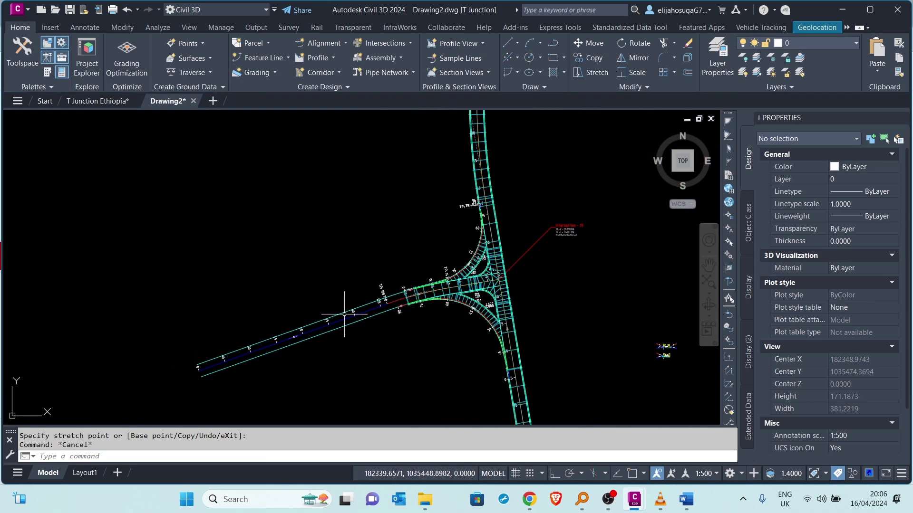
pyautogui.scroll(2, 498, 267)
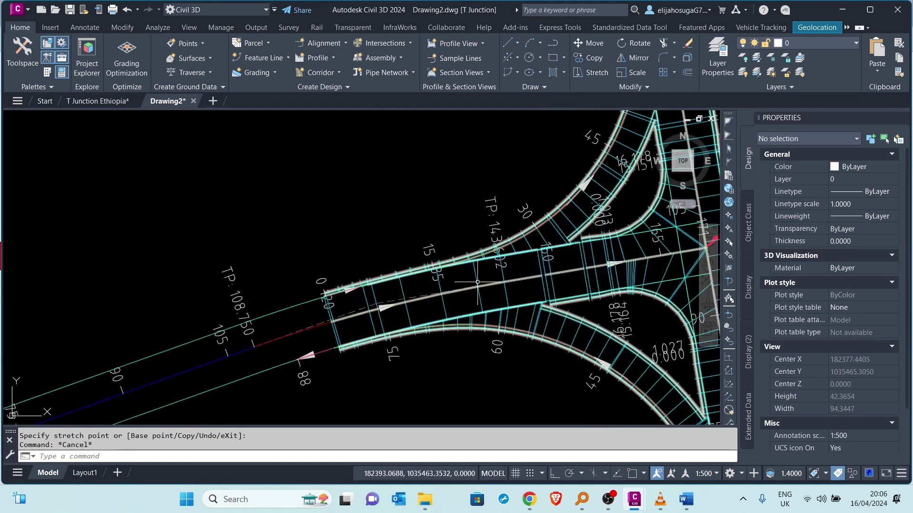
pyautogui.click(498, 267)
pyautogui.rightClick(478, 266)
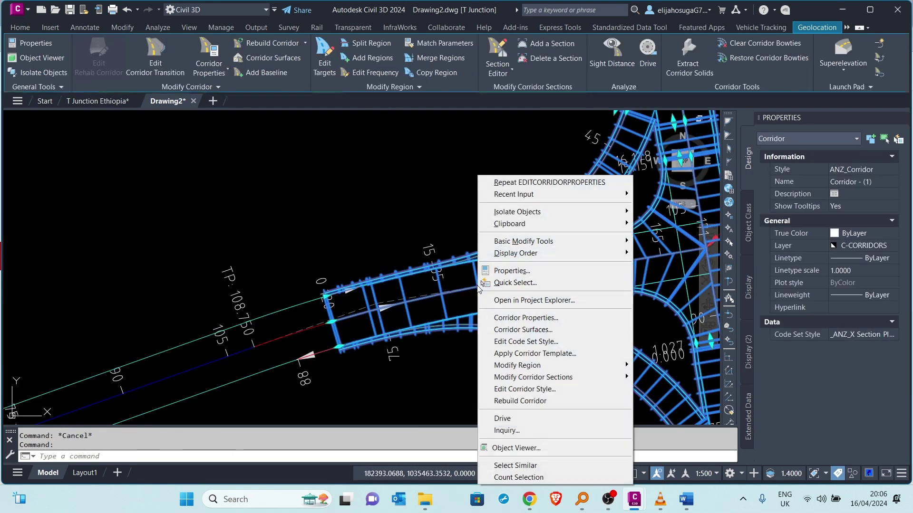
pyautogui.click(508, 319)
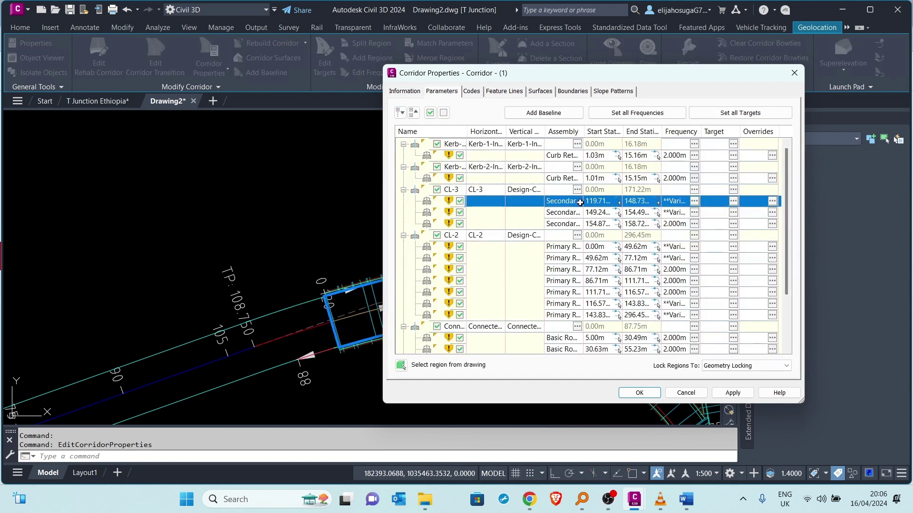
pyautogui.rightClick(580, 202)
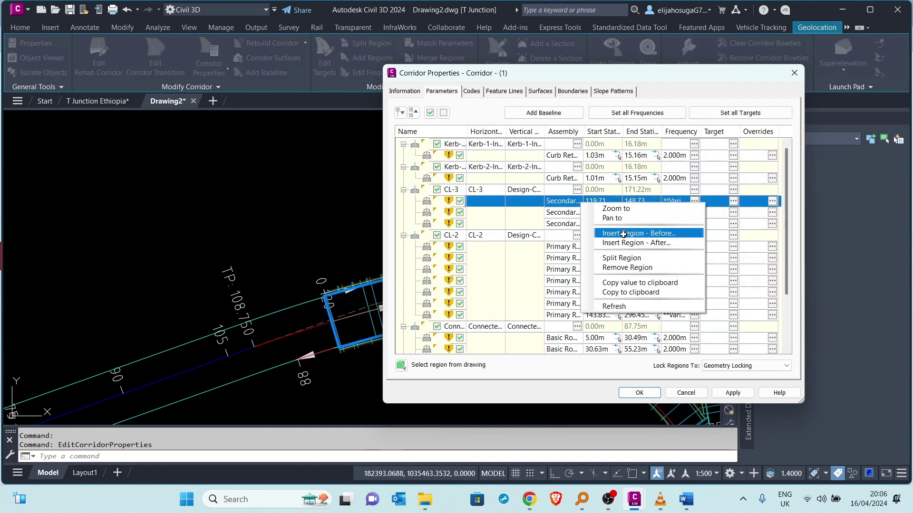
pyautogui.click(623, 234)
pyautogui.click(529, 331)
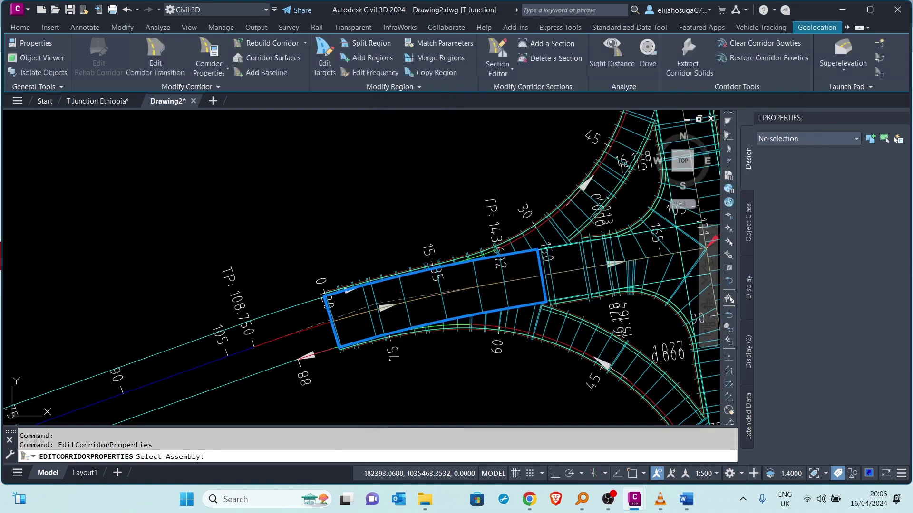
pyautogui.scroll(-6, 311, 281)
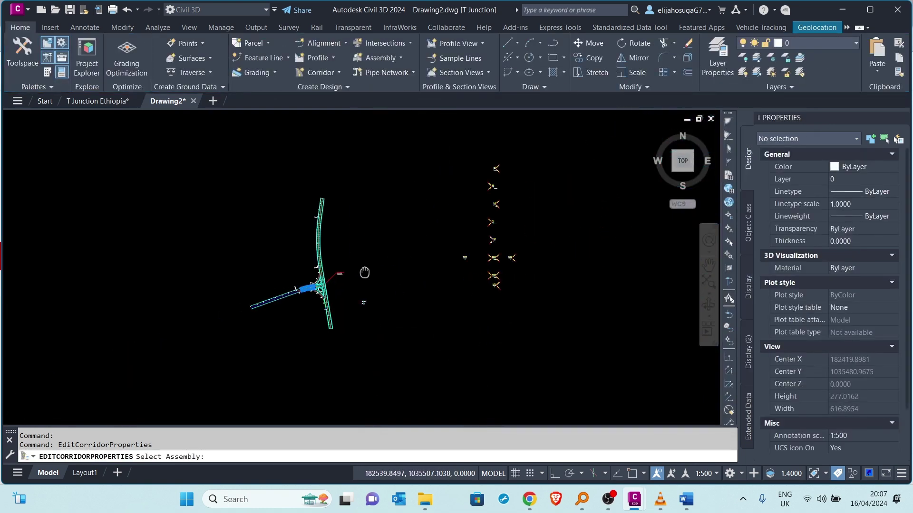
pyautogui.scroll(8, 467, 259)
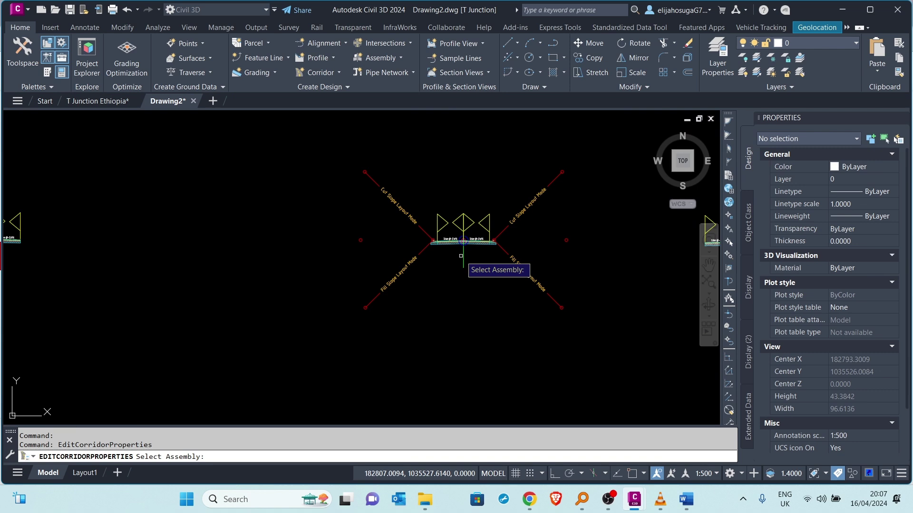
pyautogui.click(464, 257)
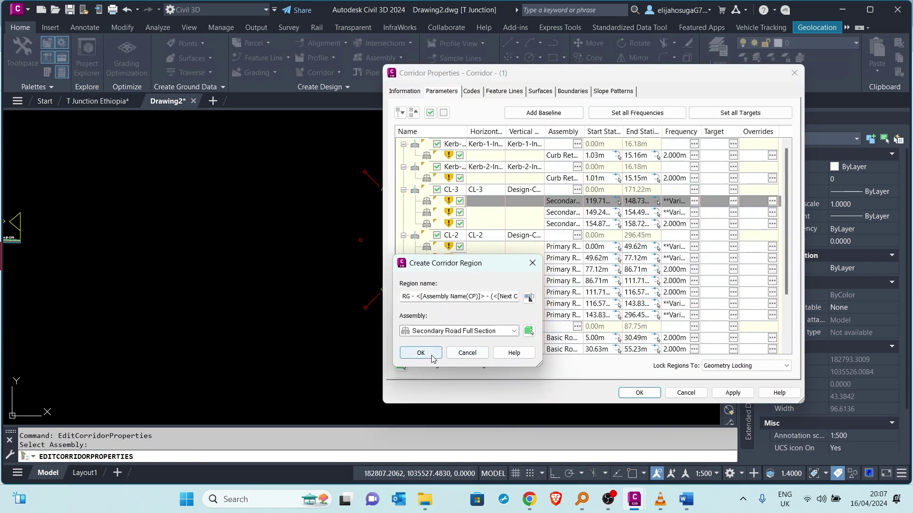
pyautogui.click(433, 356)
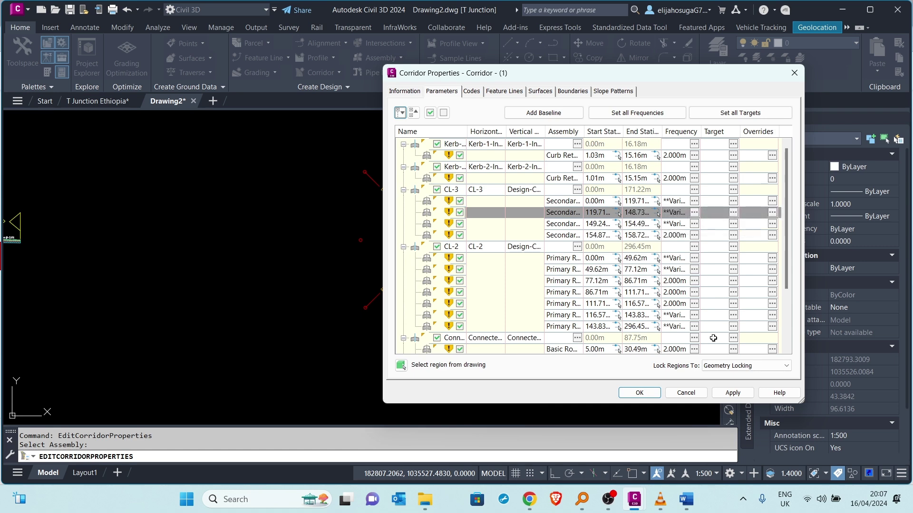
# Step: Apply the inserted CL-3 region, rebuild the corridor and close its properties
pyautogui.click(744, 393)
pyautogui.click(357, 219)
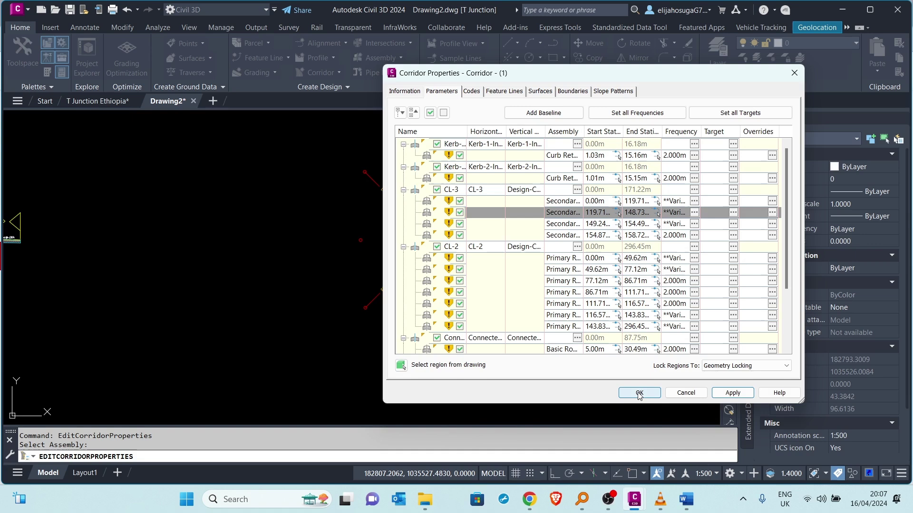
pyautogui.click(638, 393)
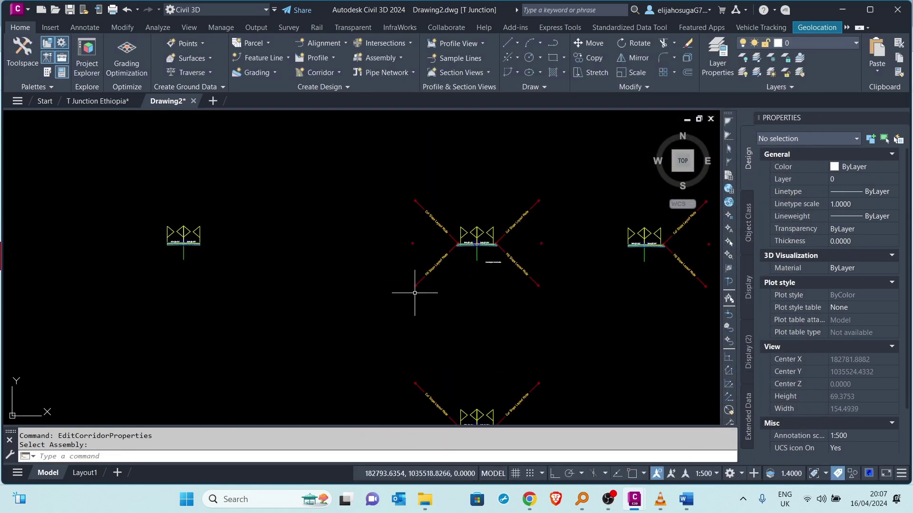
# Step: Set the assembly frequency for all corridor regions to 2 m along tangents, curves and spirals
pyautogui.scroll(-8, 387, 291)
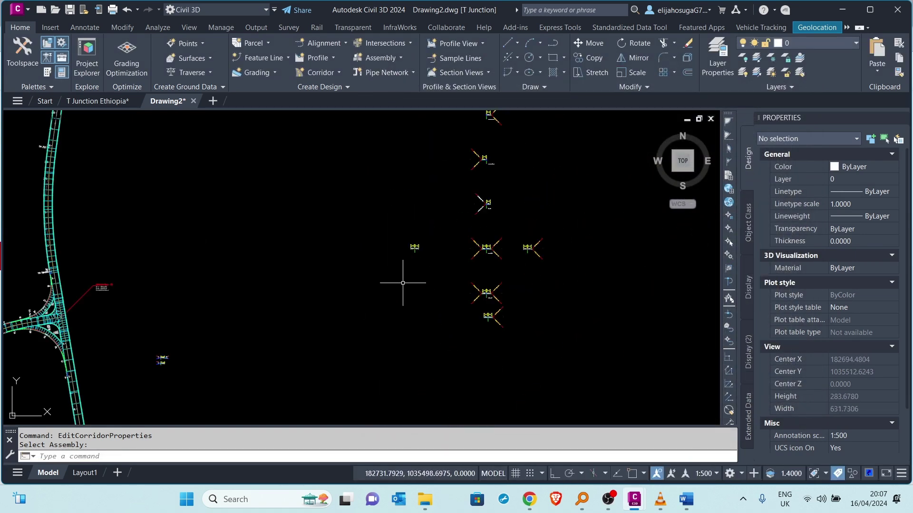
pyautogui.scroll(6, 135, 332)
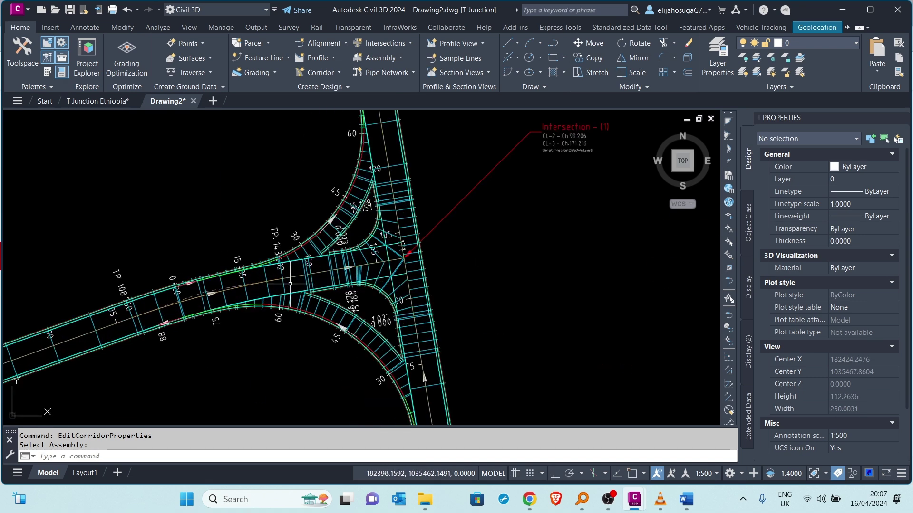
pyautogui.scroll(-4, 304, 264)
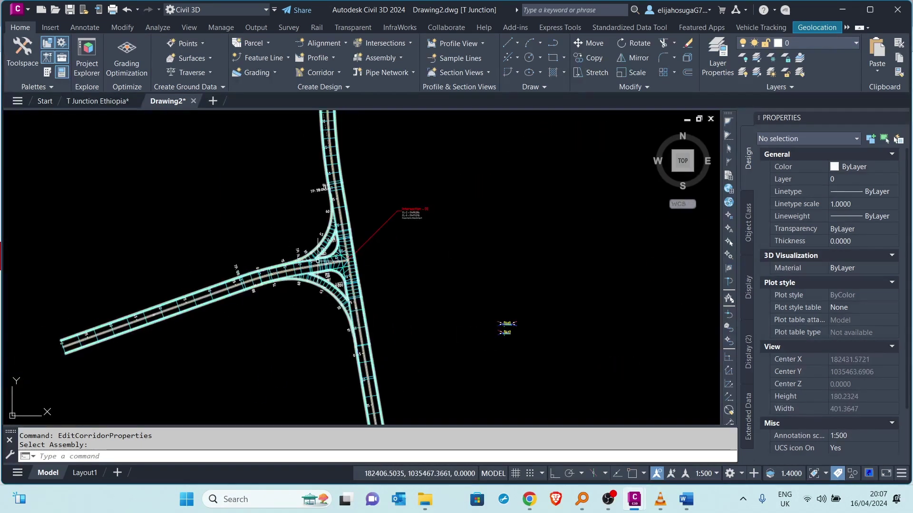
pyautogui.scroll(6, 320, 232)
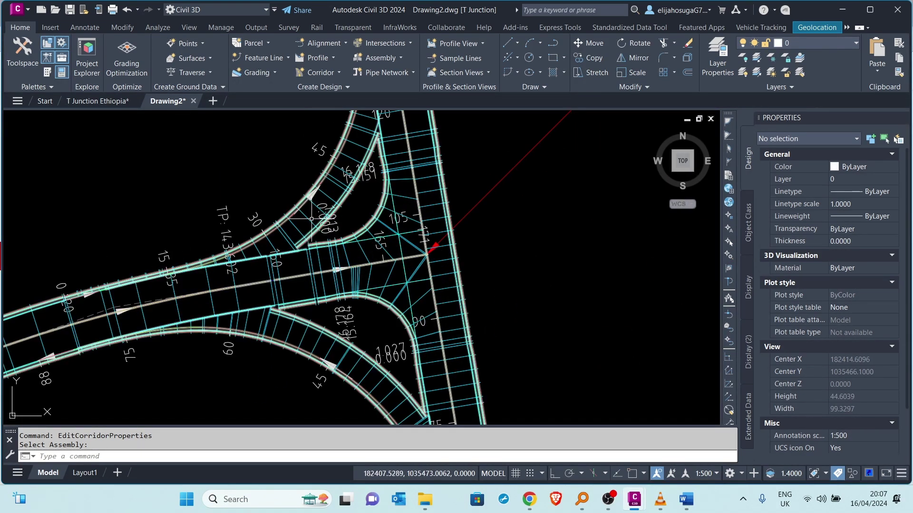
pyautogui.click(309, 189)
pyautogui.rightClick(308, 188)
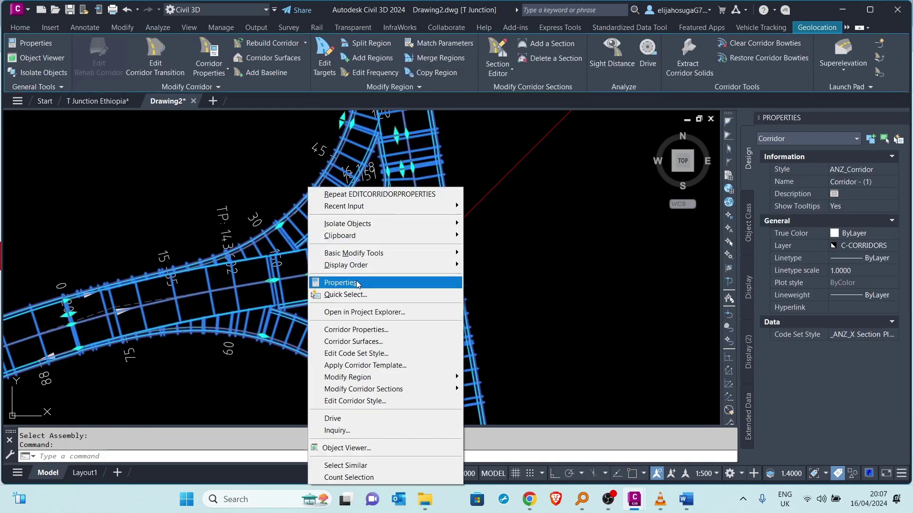
pyautogui.click(357, 332)
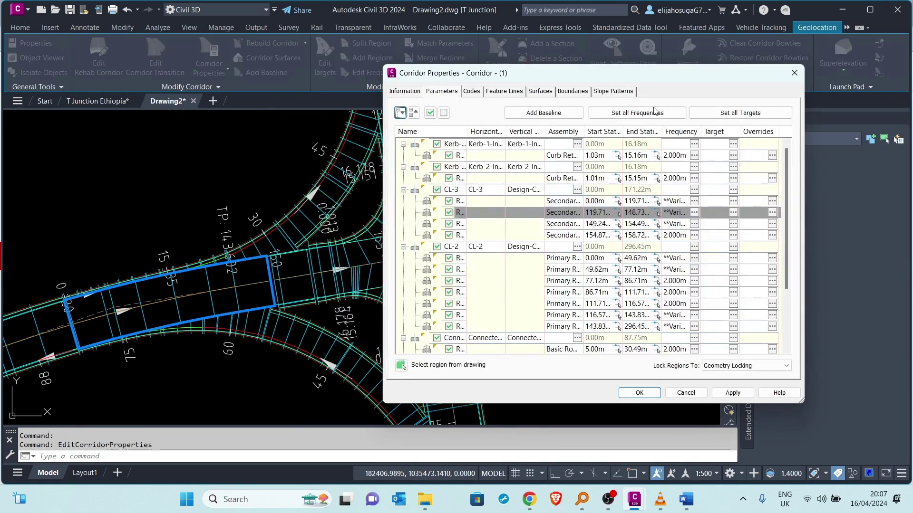
pyautogui.click(646, 113)
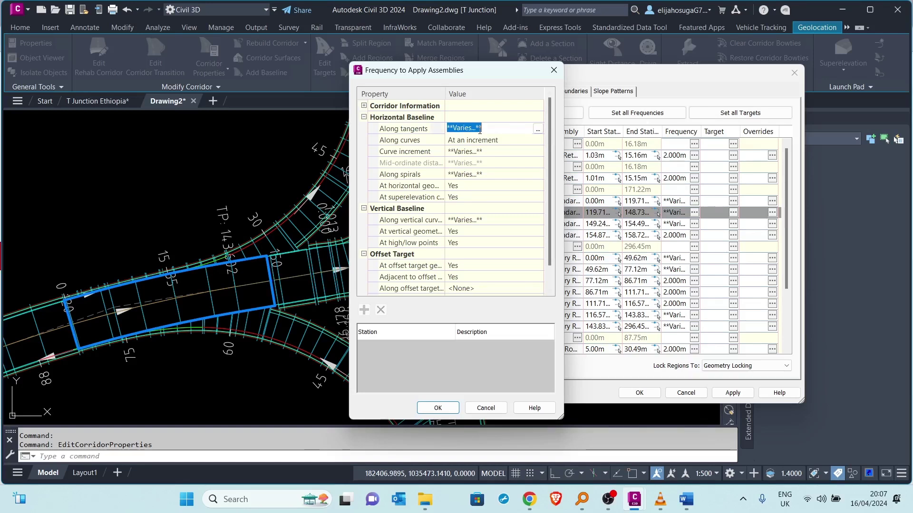
pyautogui.write('2')
pyautogui.press('Return')
pyautogui.click(461, 152)
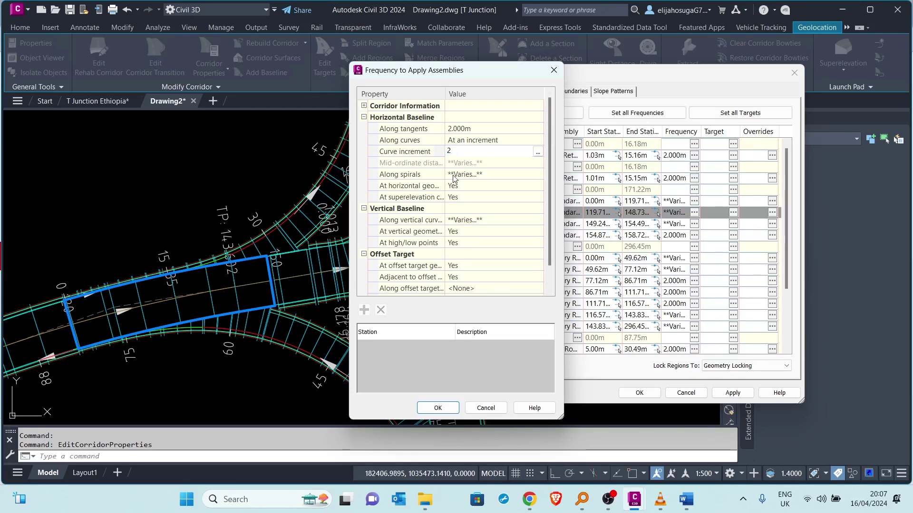
pyautogui.write('2')
pyautogui.press('Return')
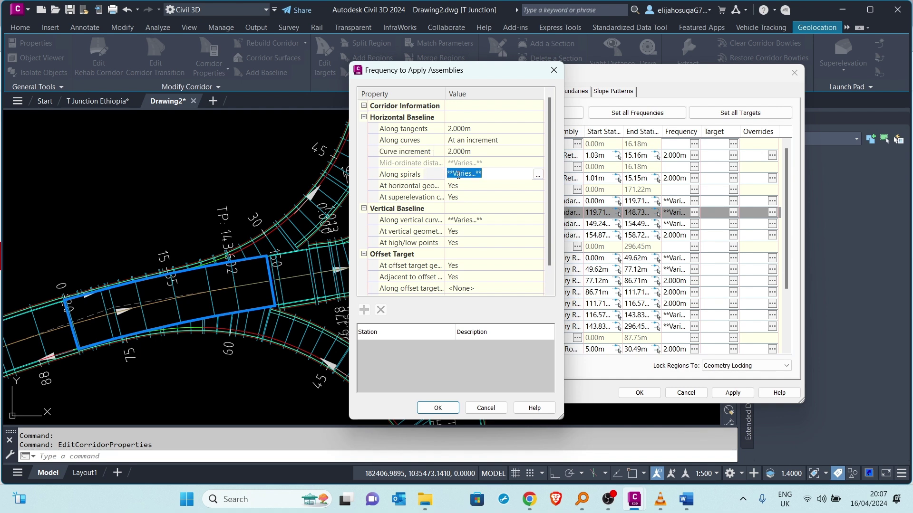
pyautogui.press('Return')
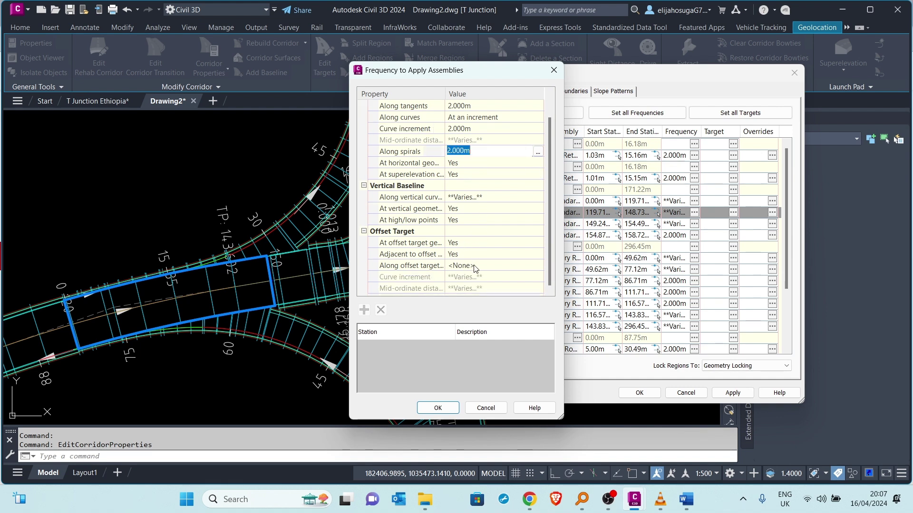
# Step: Set the frequency along offset target curves to At an increment with a 2 m curve increment, and accept the frequencies
pyautogui.click(469, 266)
pyautogui.click(466, 266)
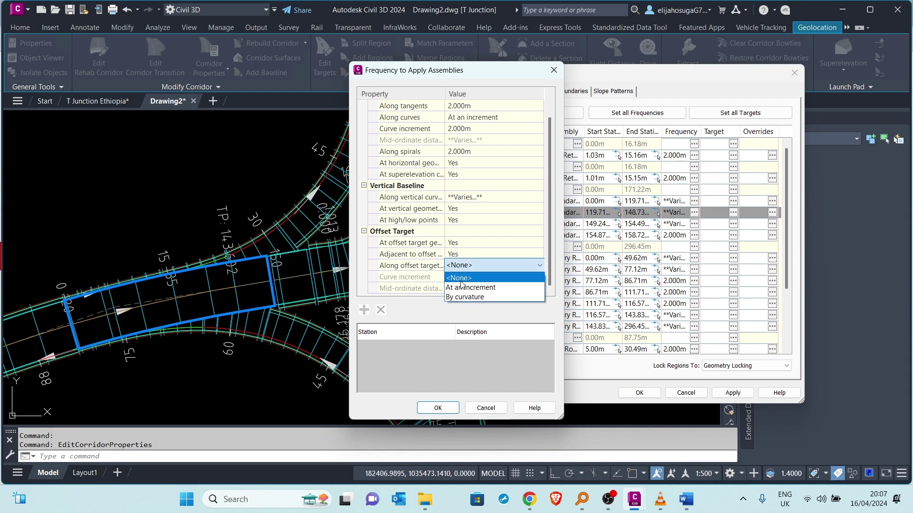
pyautogui.click(459, 286)
pyautogui.click(454, 276)
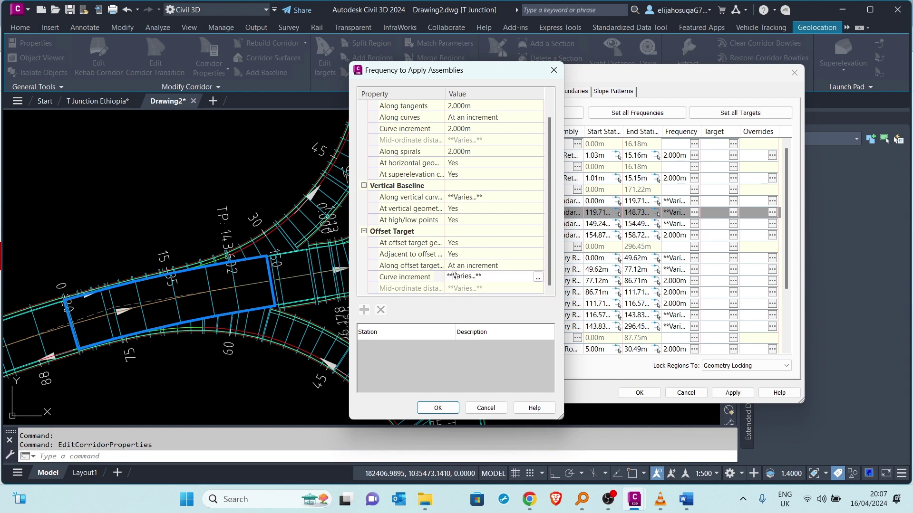
pyautogui.write('2')
pyautogui.press('Return')
pyautogui.press('Return')
# Step: Apply the new frequencies to all regions, rebuild the corridor and close its properties
pyautogui.click(719, 392)
pyautogui.click(421, 236)
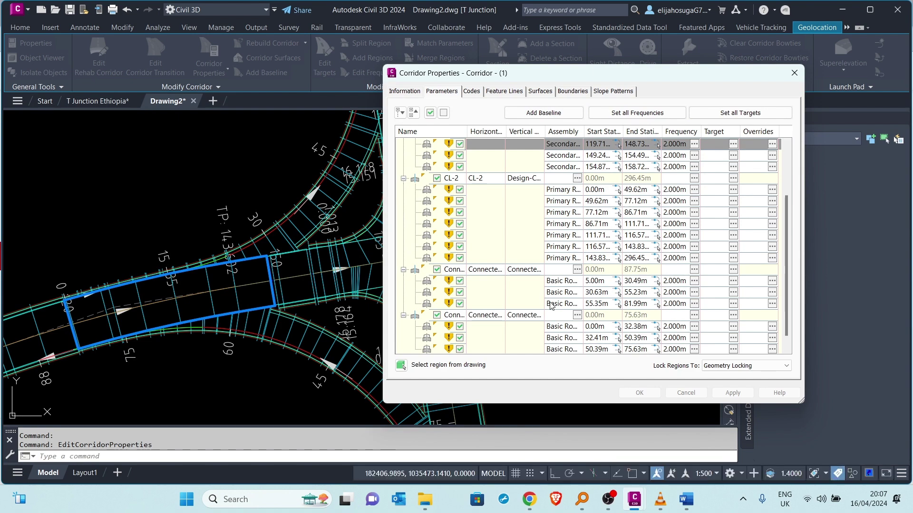
pyautogui.click(639, 393)
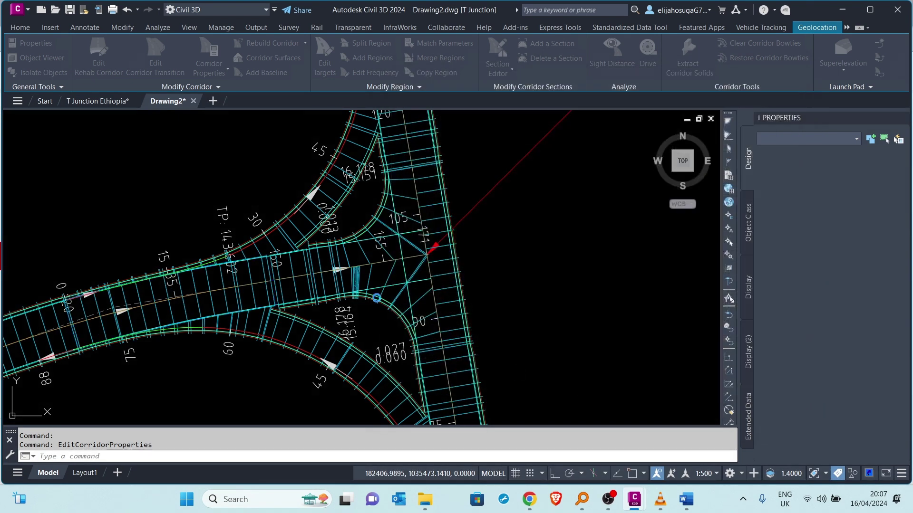
pyautogui.scroll(-4, 468, 295)
pyautogui.scroll(4, 322, 241)
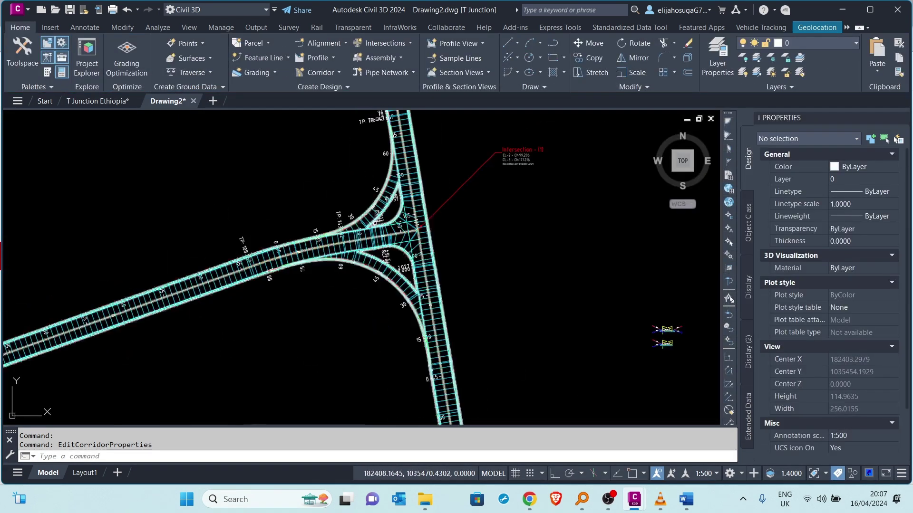
pyautogui.scroll(-5, 321, 241)
pyautogui.scroll(4, 314, 238)
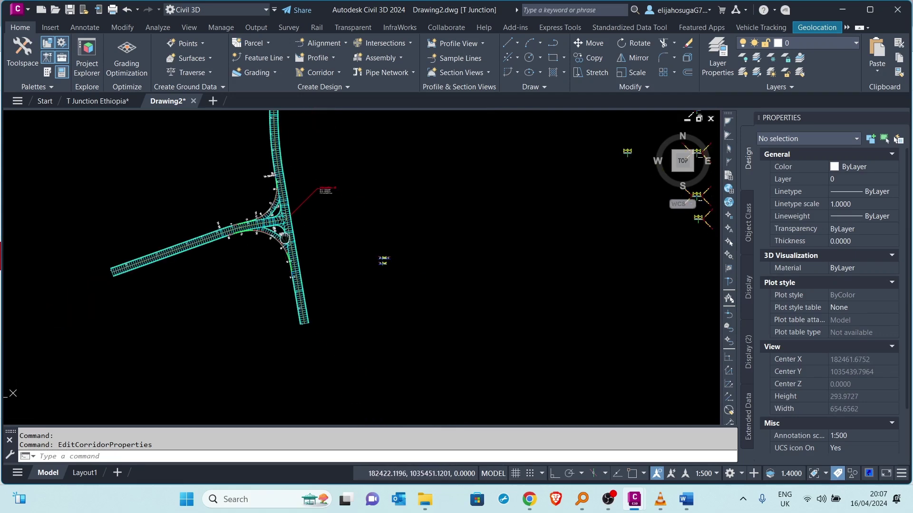
pyautogui.scroll(-4, 314, 238)
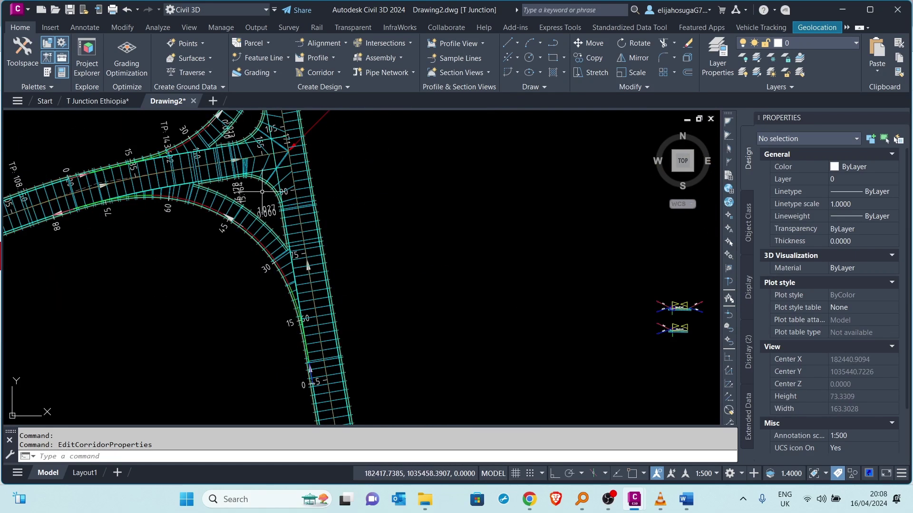
# Step: Examine the crowded corridor sections along the southern curb return beside the secondary road's end
pyautogui.scroll(4, 229, 153)
pyautogui.scroll(-2, 297, 191)
pyautogui.scroll(4, 292, 194)
pyautogui.scroll(-3, 287, 199)
pyautogui.scroll(3, 287, 199)
pyautogui.scroll(-3, 285, 195)
pyautogui.scroll(4, 276, 173)
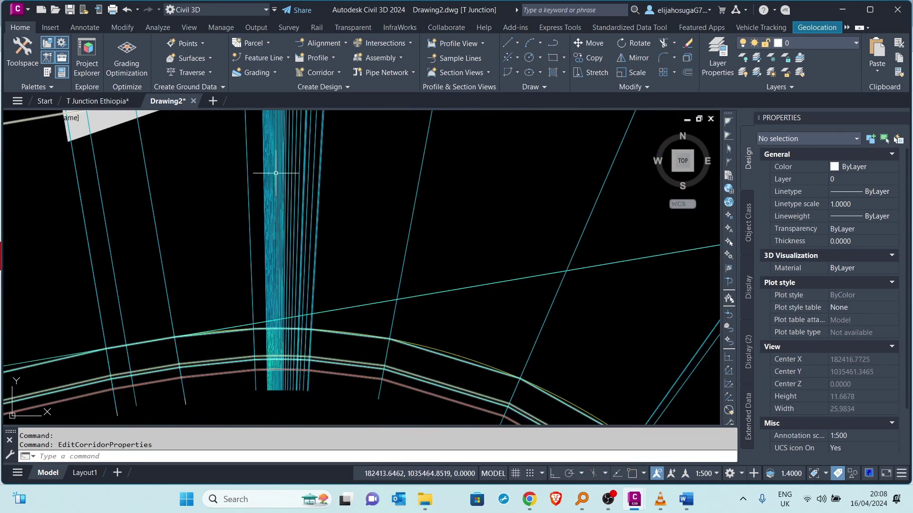
pyautogui.scroll(2, 278, 178)
pyautogui.scroll(-3, 283, 188)
pyautogui.scroll(6, 287, 195)
pyautogui.scroll(-10, 287, 194)
pyautogui.scroll(3, 265, 188)
pyautogui.scroll(-4, 265, 188)
pyautogui.scroll(-5, 307, 190)
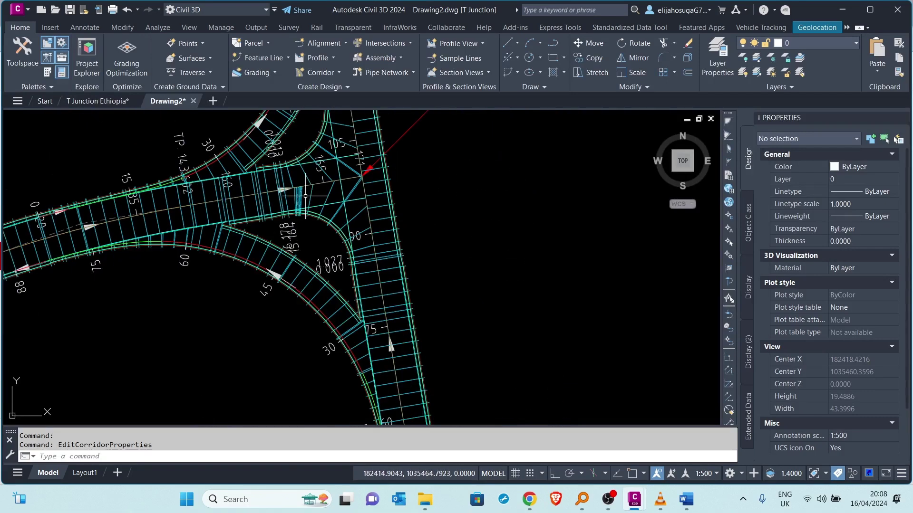
pyautogui.scroll(3, 296, 205)
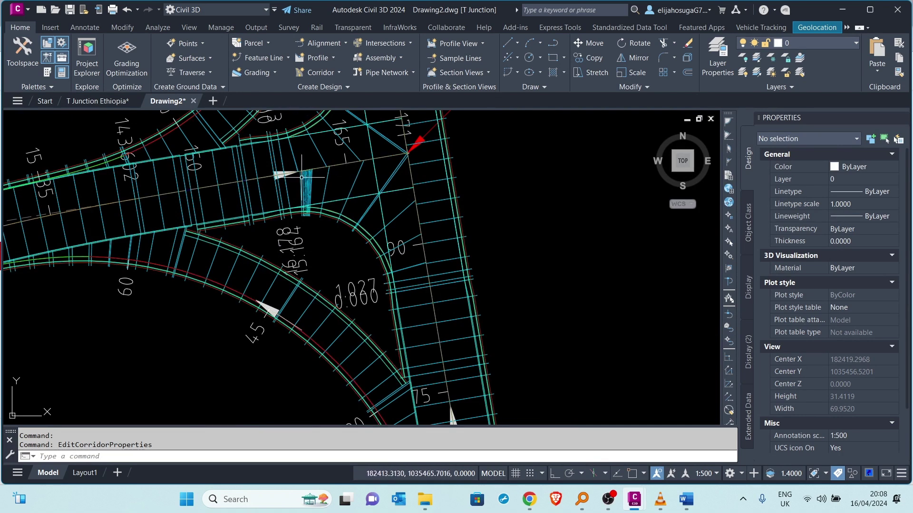
# Step: Split the Curb Return Fillets - (1) region at station 8.094, where the primary and secondary centrelines meet
pyautogui.click(323, 185)
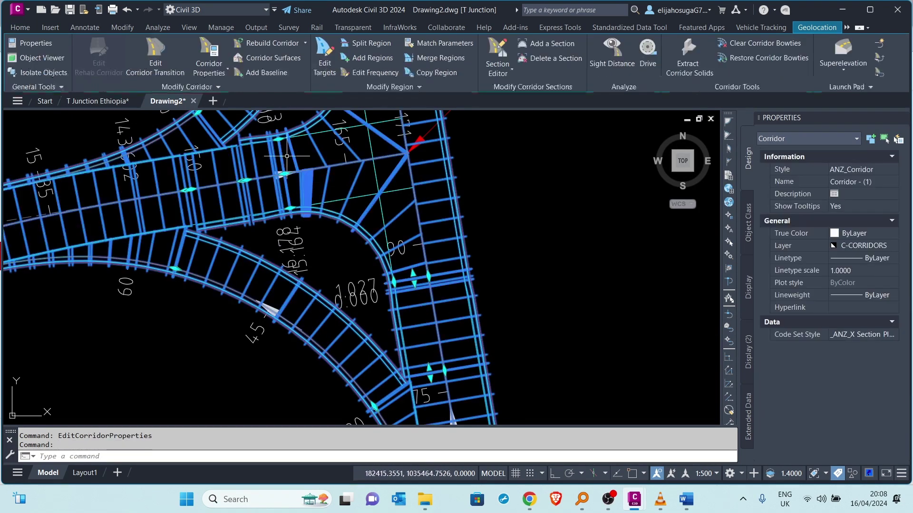
pyautogui.click(366, 43)
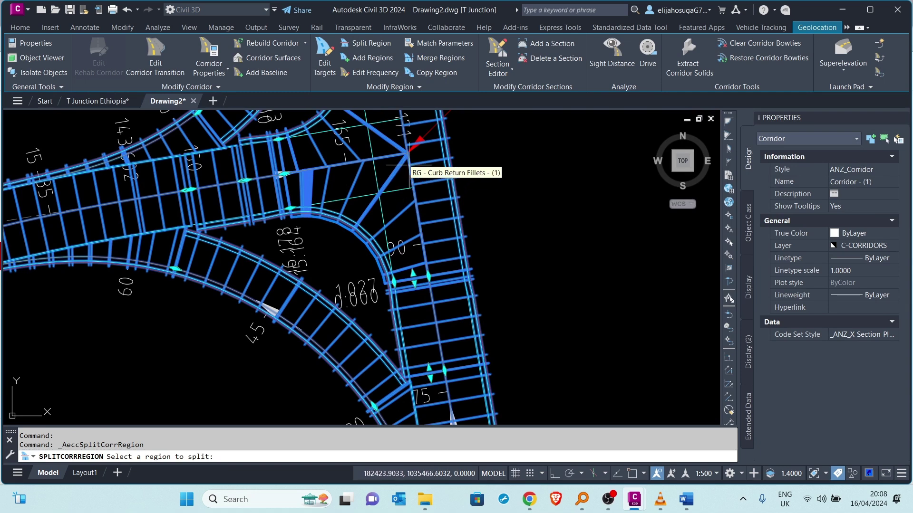
pyautogui.scroll(5, 408, 167)
pyautogui.scroll(-1, 381, 200)
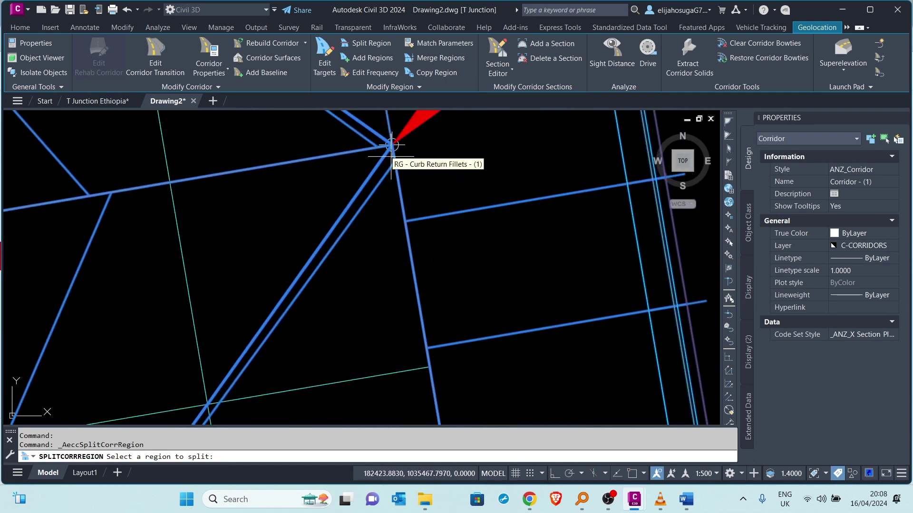
pyautogui.click(390, 145)
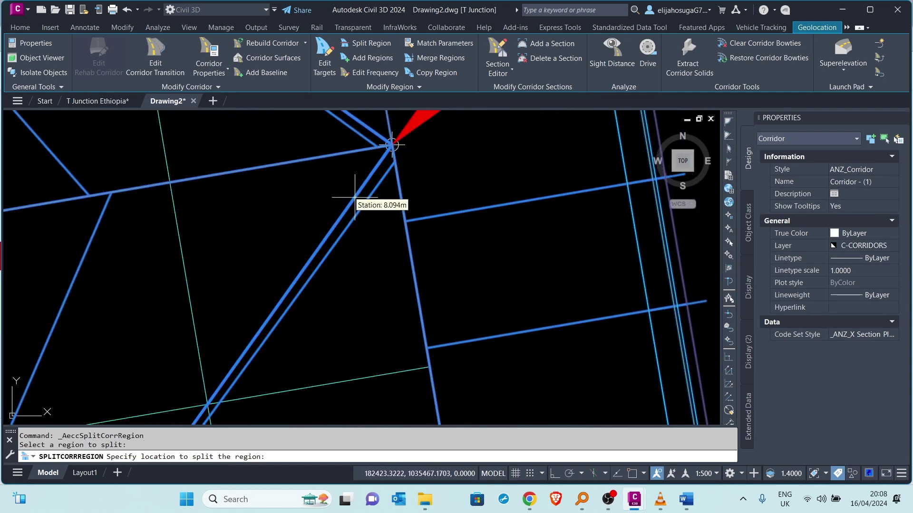
pyautogui.click(392, 144)
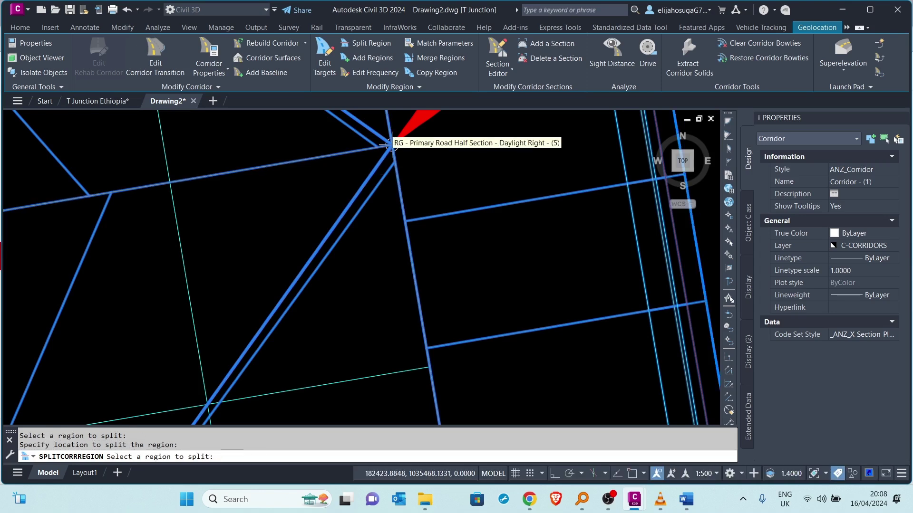
pyautogui.scroll(-3, 392, 142)
pyautogui.press('Escape')
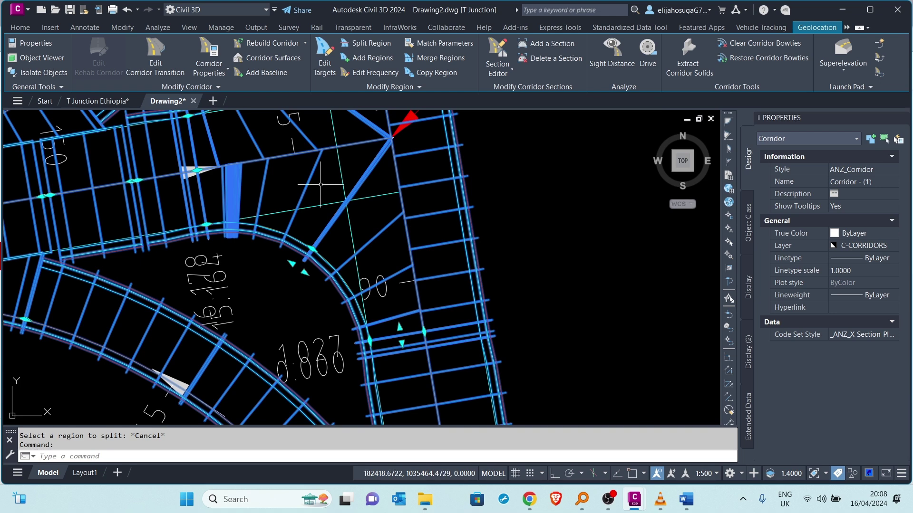
pyautogui.press('Escape')
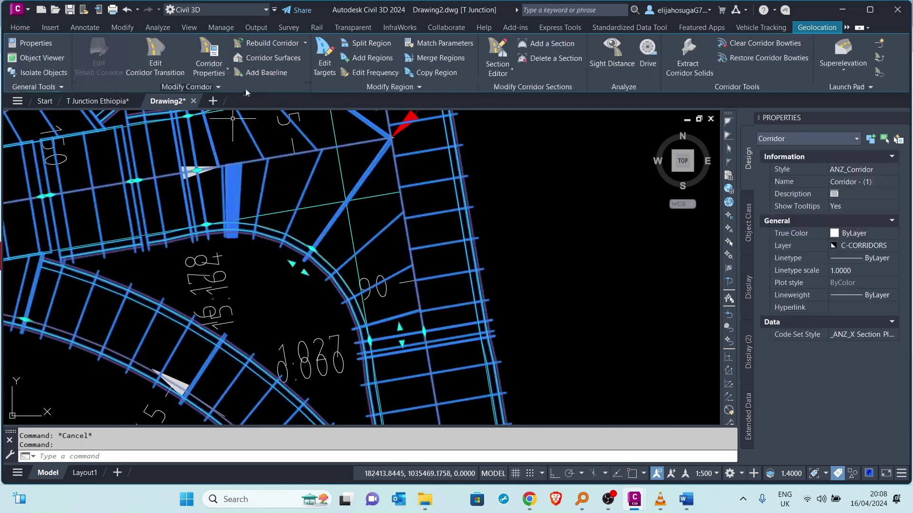
# Step: Remove CL-2 from the width targets of the split-off Curb Return Fillets - (1) region and apply the target mapping
pyautogui.click(323, 47)
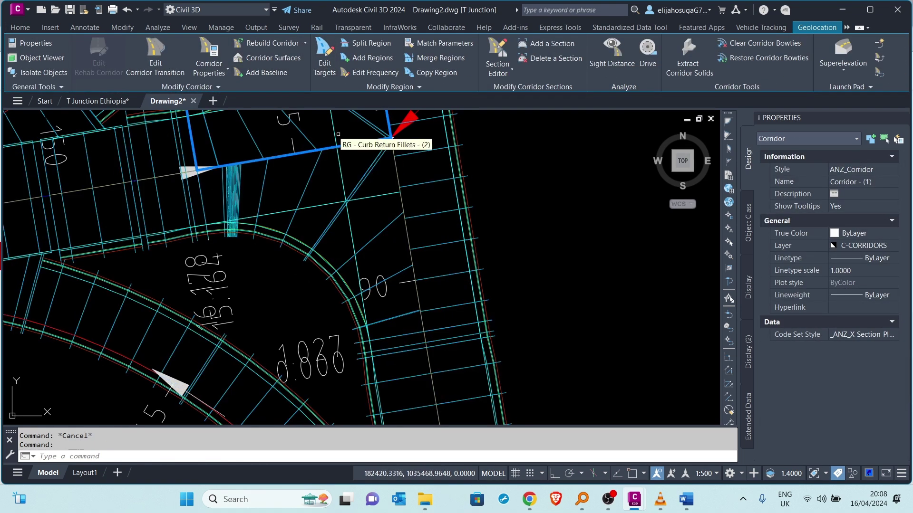
pyautogui.click(307, 187)
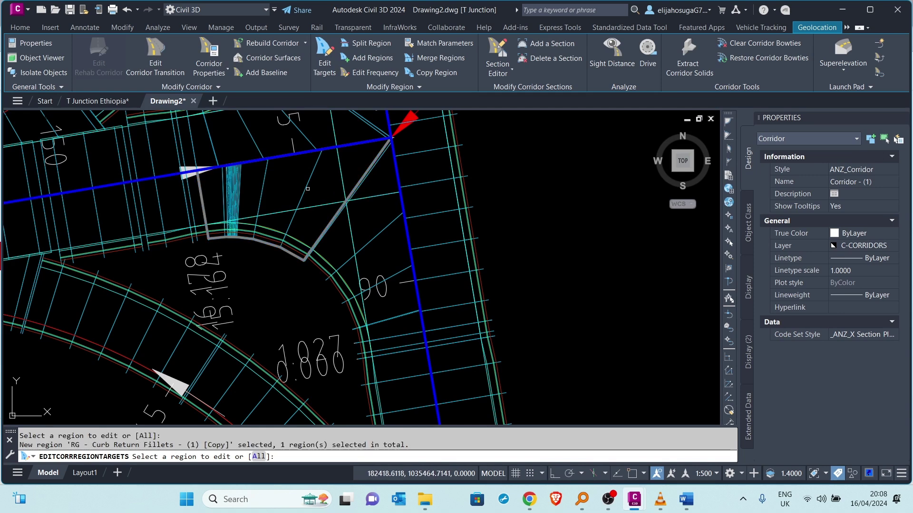
pyautogui.press('Return')
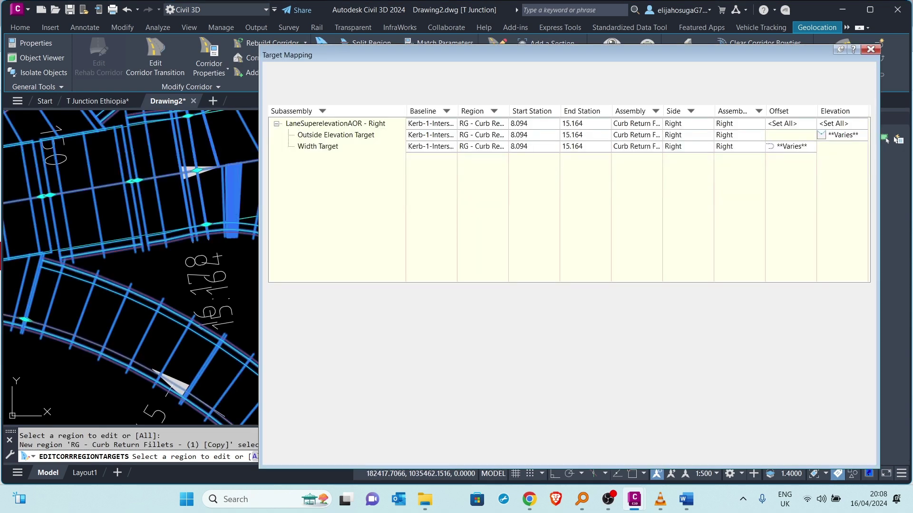
pyautogui.click(797, 145)
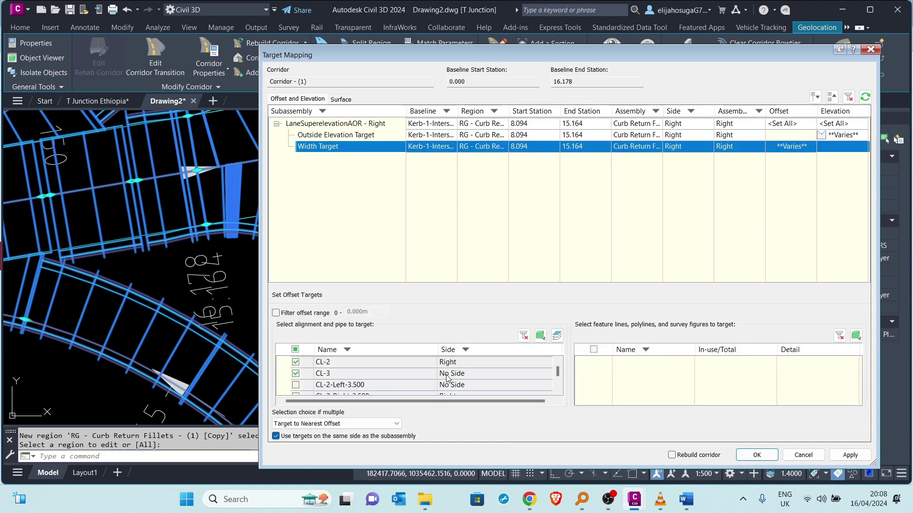
pyautogui.click(210, 242)
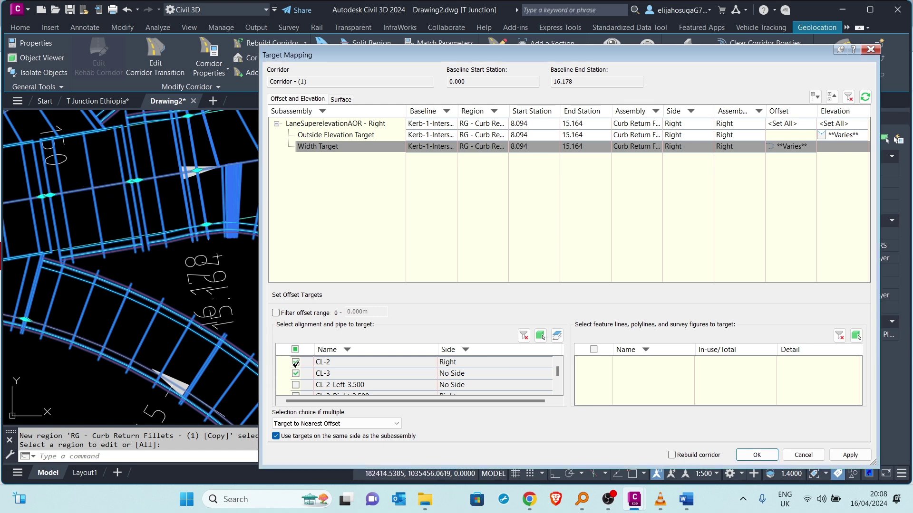
pyautogui.click(296, 362)
pyautogui.click(836, 458)
pyautogui.click(756, 455)
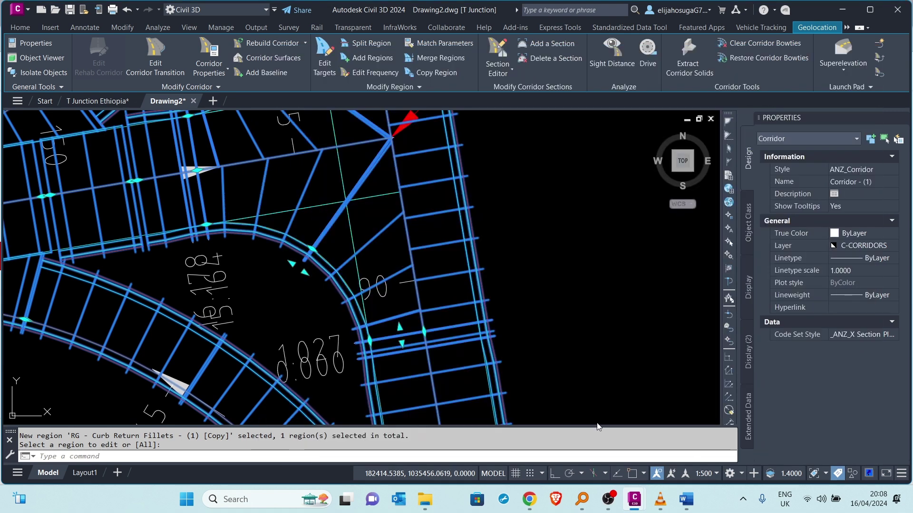
pyautogui.scroll(-3, 297, 203)
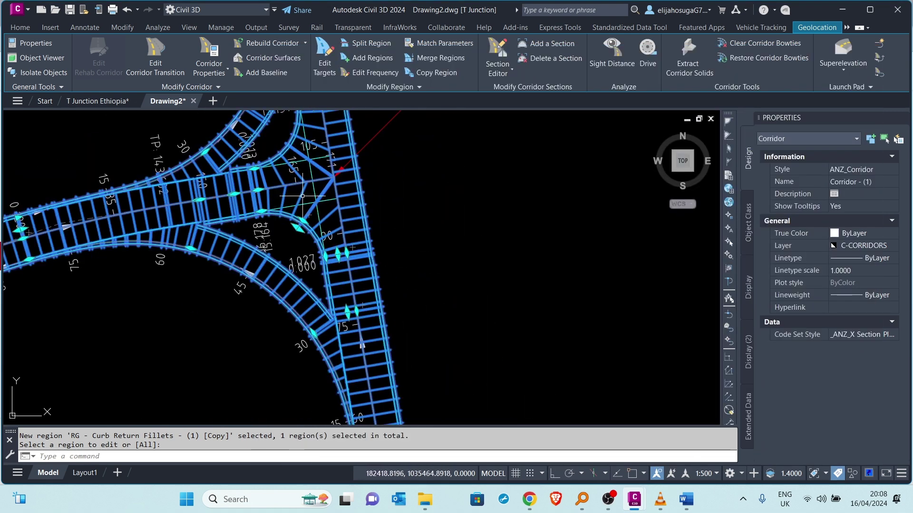
pyautogui.moveTo(302, 199); pyautogui.dragTo(299, 208, button='middle')
pyautogui.scroll(4, 319, 225)
pyautogui.press('Return')
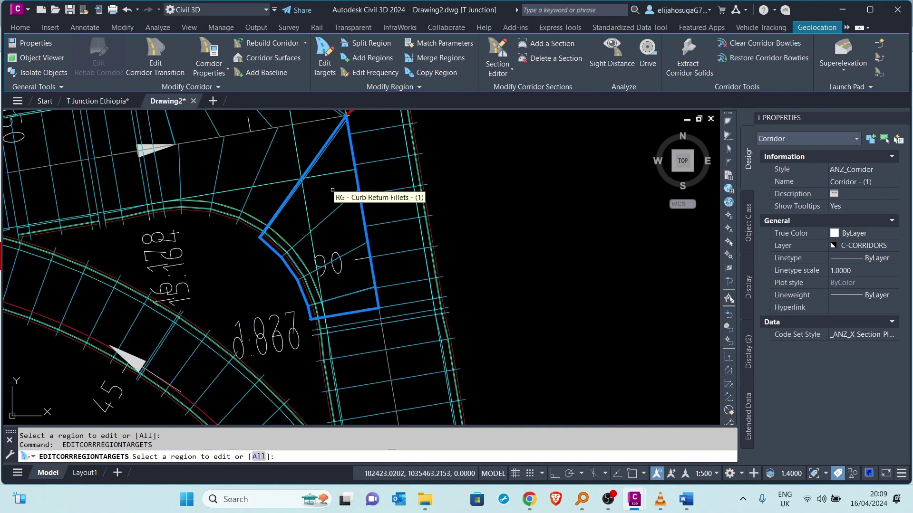
pyautogui.scroll(-4, 335, 185)
pyautogui.press('Escape')
# Step: Open the whole corridor in the Object Viewer and show it from the southwest isometric view
pyautogui.scroll(-4, 335, 214)
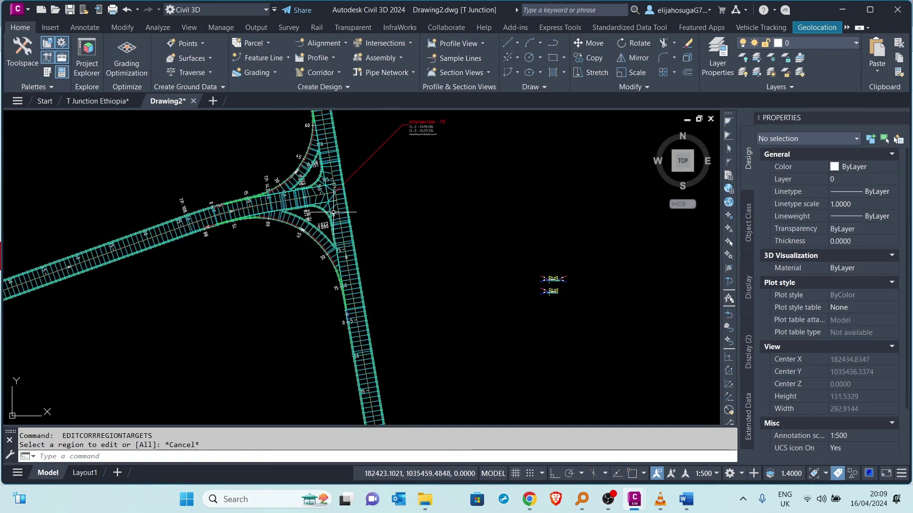
pyautogui.scroll(4, 329, 210)
pyautogui.scroll(-4, 327, 208)
pyautogui.scroll(2, 322, 202)
pyautogui.scroll(-5, 321, 202)
pyautogui.scroll(3, 237, 247)
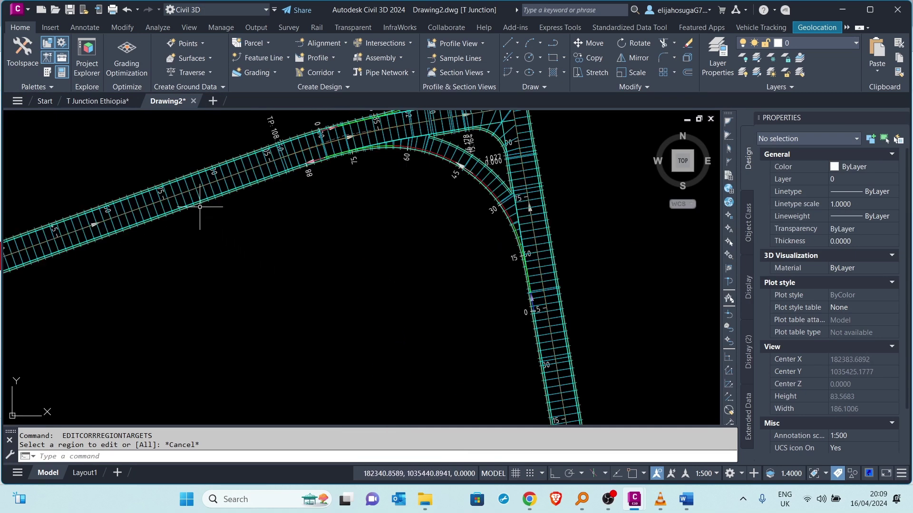
pyautogui.click(175, 190)
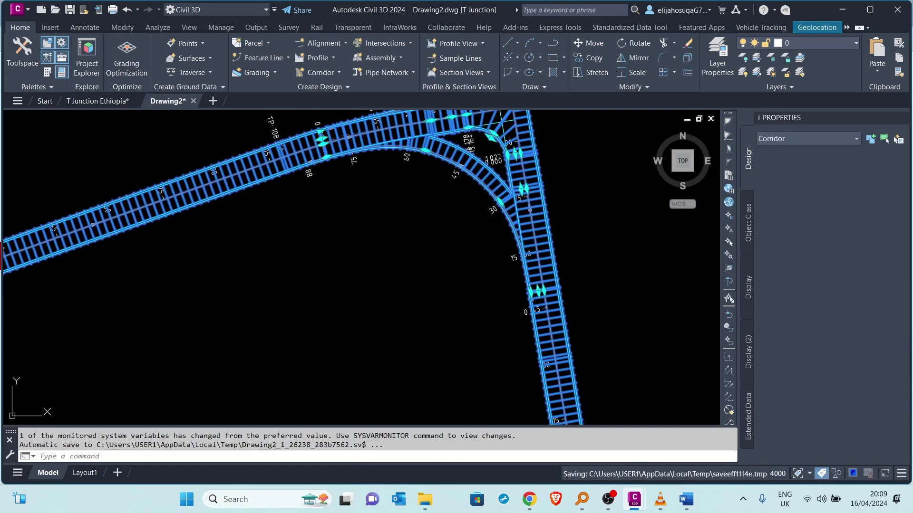
pyautogui.rightClick(289, 188)
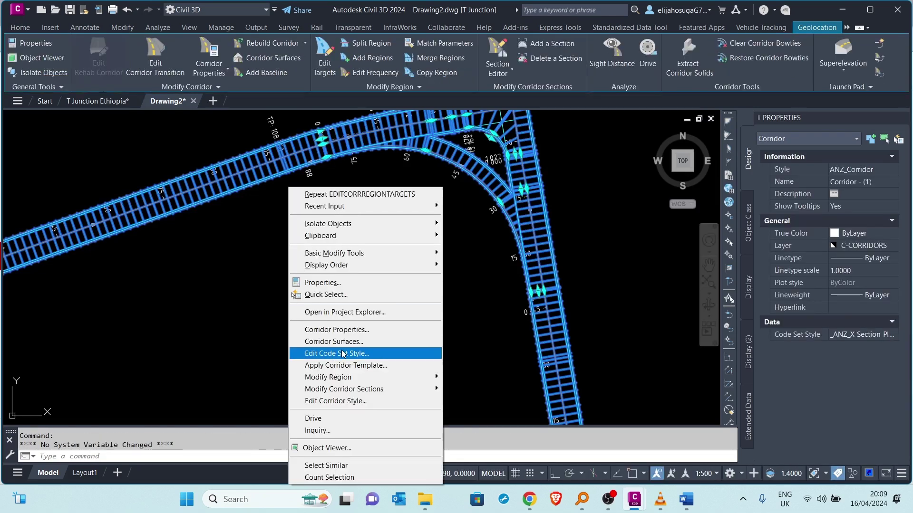
pyautogui.click(353, 447)
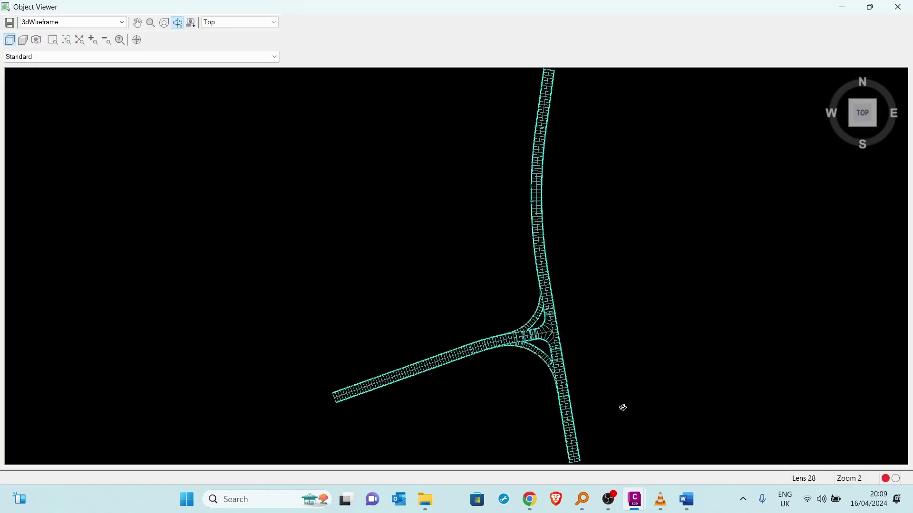
pyautogui.moveTo(868, 101)
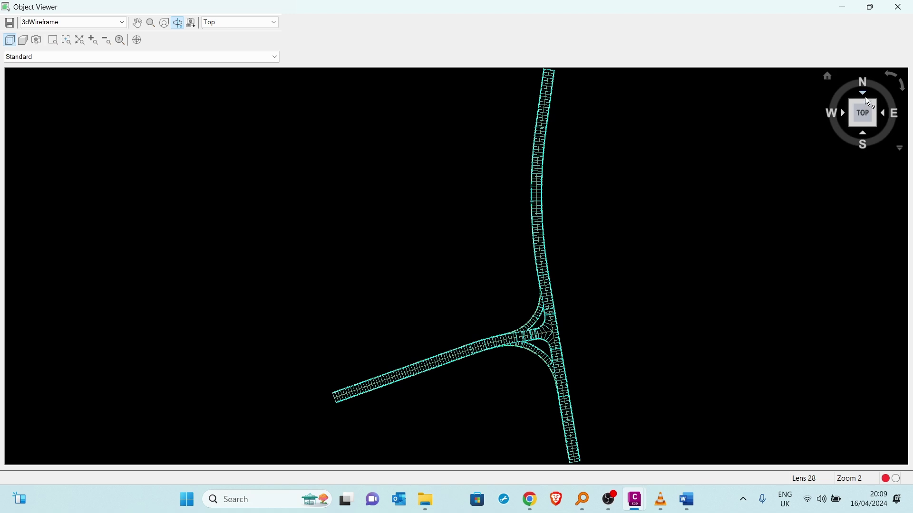
pyautogui.click(851, 125)
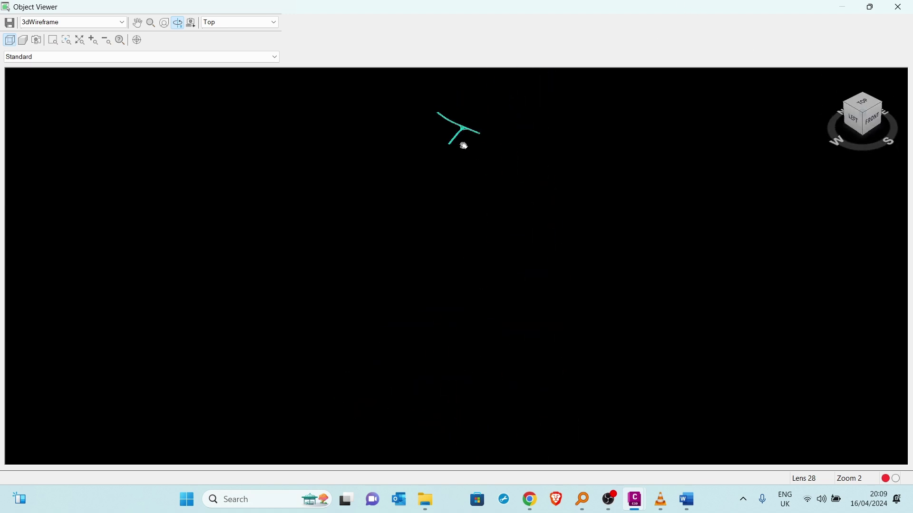
# Step: Inspect the corridor's junction, curb returns and slip lanes in 3D, and close the Object Viewer
pyautogui.moveTo(466, 251); pyautogui.dragTo(423, 315)
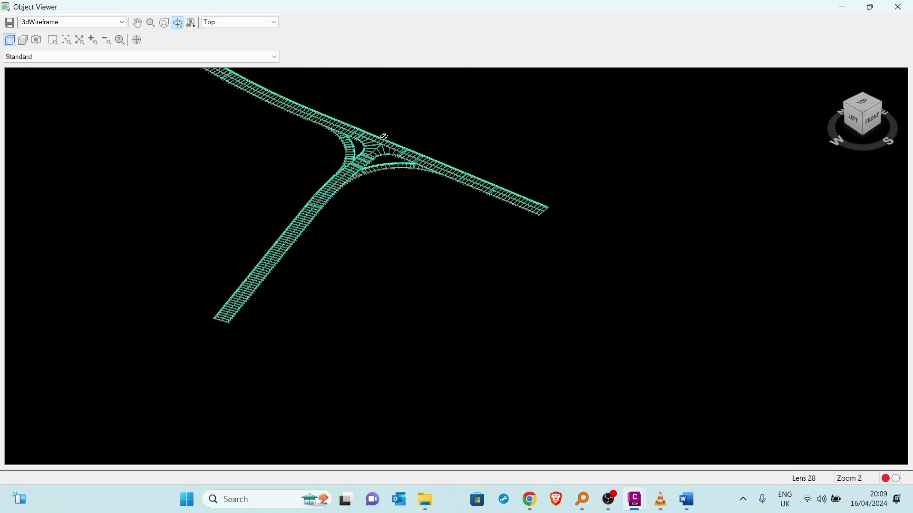
pyautogui.scroll(5, 385, 137)
pyautogui.scroll(-3, 377, 138)
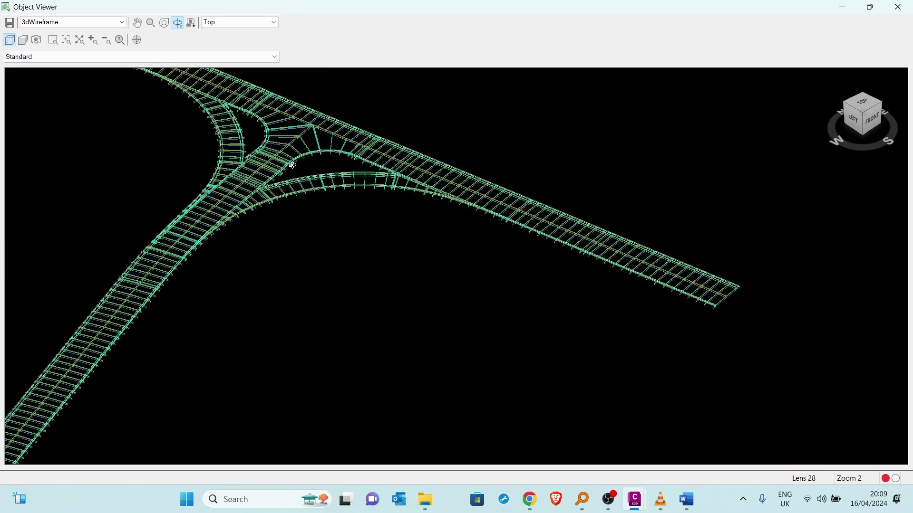
pyautogui.scroll(2, 312, 139)
pyautogui.scroll(-4, 311, 138)
pyautogui.scroll(-2, 339, 152)
pyautogui.scroll(3, 362, 204)
pyautogui.moveTo(354, 199); pyautogui.dragTo(440, 291, button='middle')
pyautogui.scroll(-5, 470, 289)
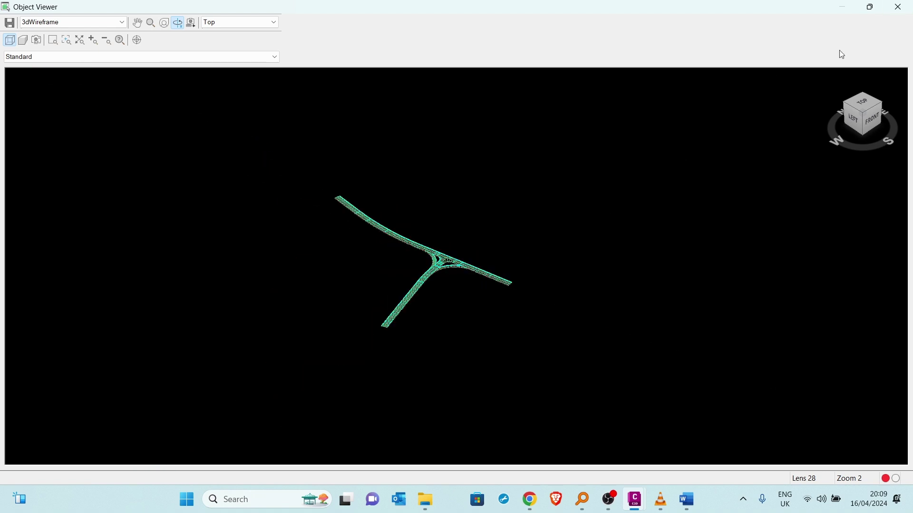
pyautogui.click(897, 7)
pyautogui.scroll(-6, 330, 238)
pyautogui.moveTo(361, 220); pyautogui.dragTo(342, 248, button='middle')
pyautogui.scroll(3, 283, 281)
pyautogui.scroll(4, 283, 280)
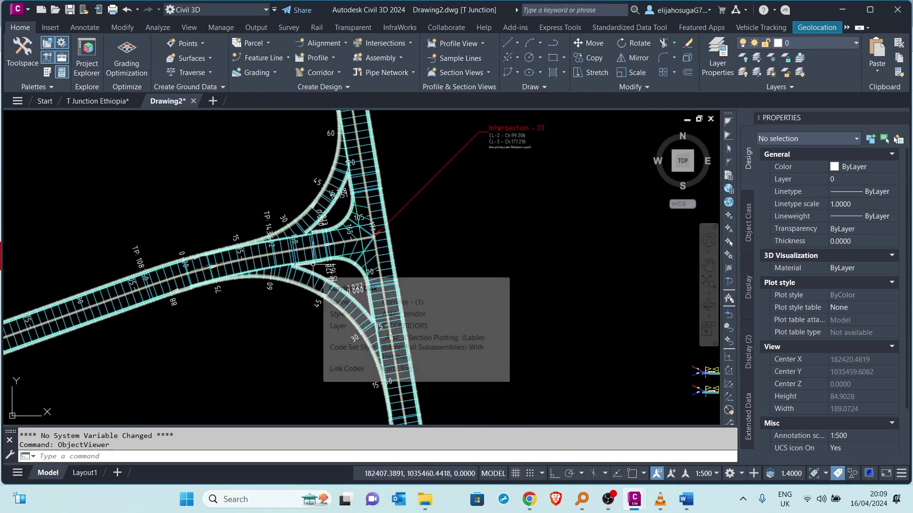